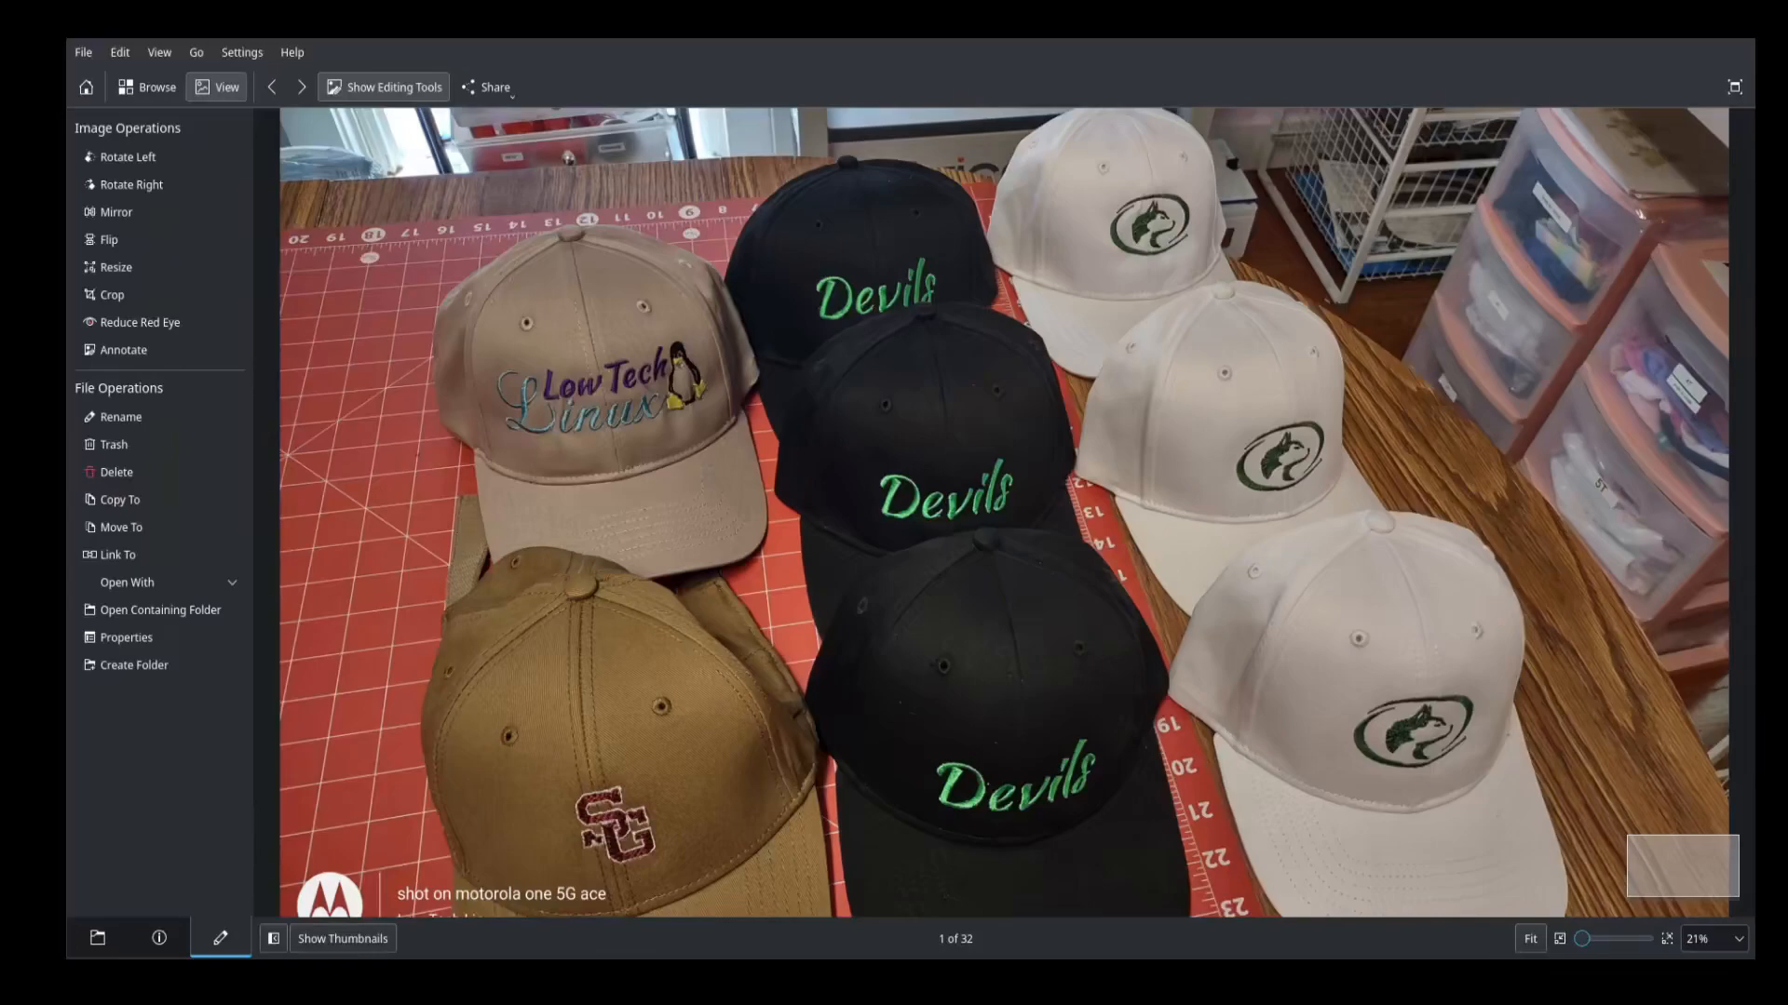
Examine the embroidered logos on the caps in the photo up close, and close the image viewer
{"action": "scroll", "coordinate": [563, 418], "scroll_direction": "up", "scroll_amount": 4}
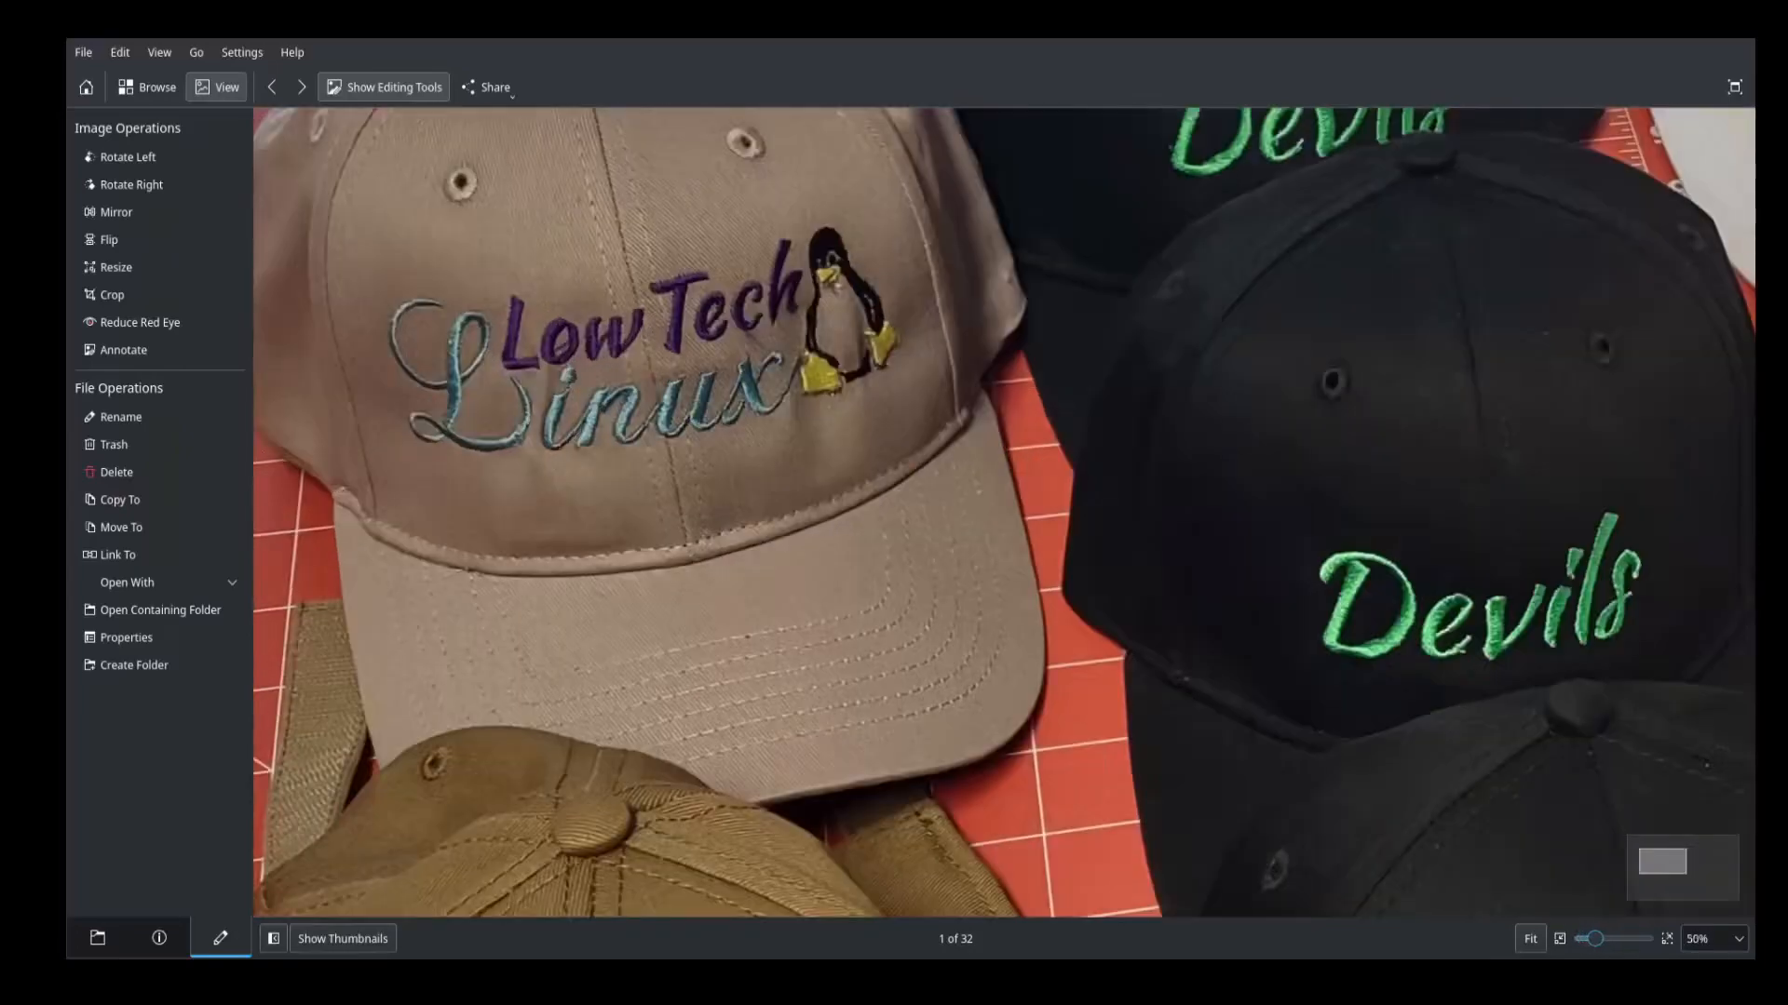
{"action": "key", "text": "f"}
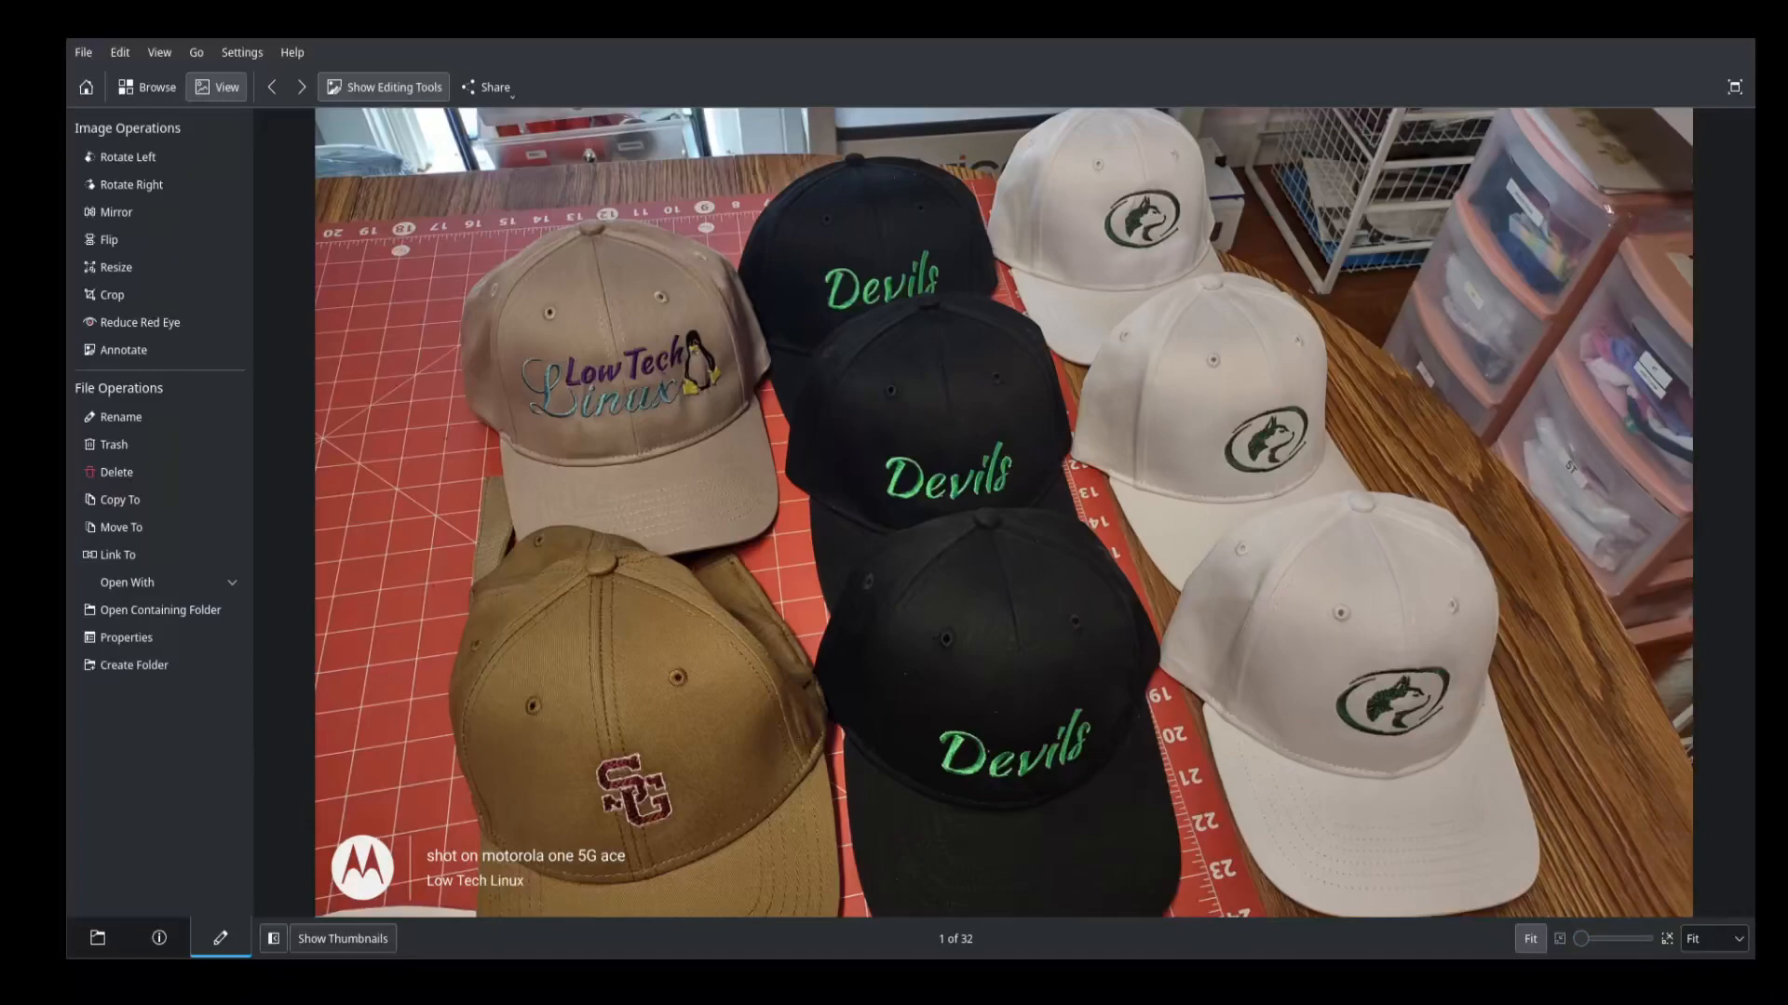
{"action": "scroll", "coordinate": [610, 791], "scroll_direction": "up", "scroll_amount": 3}
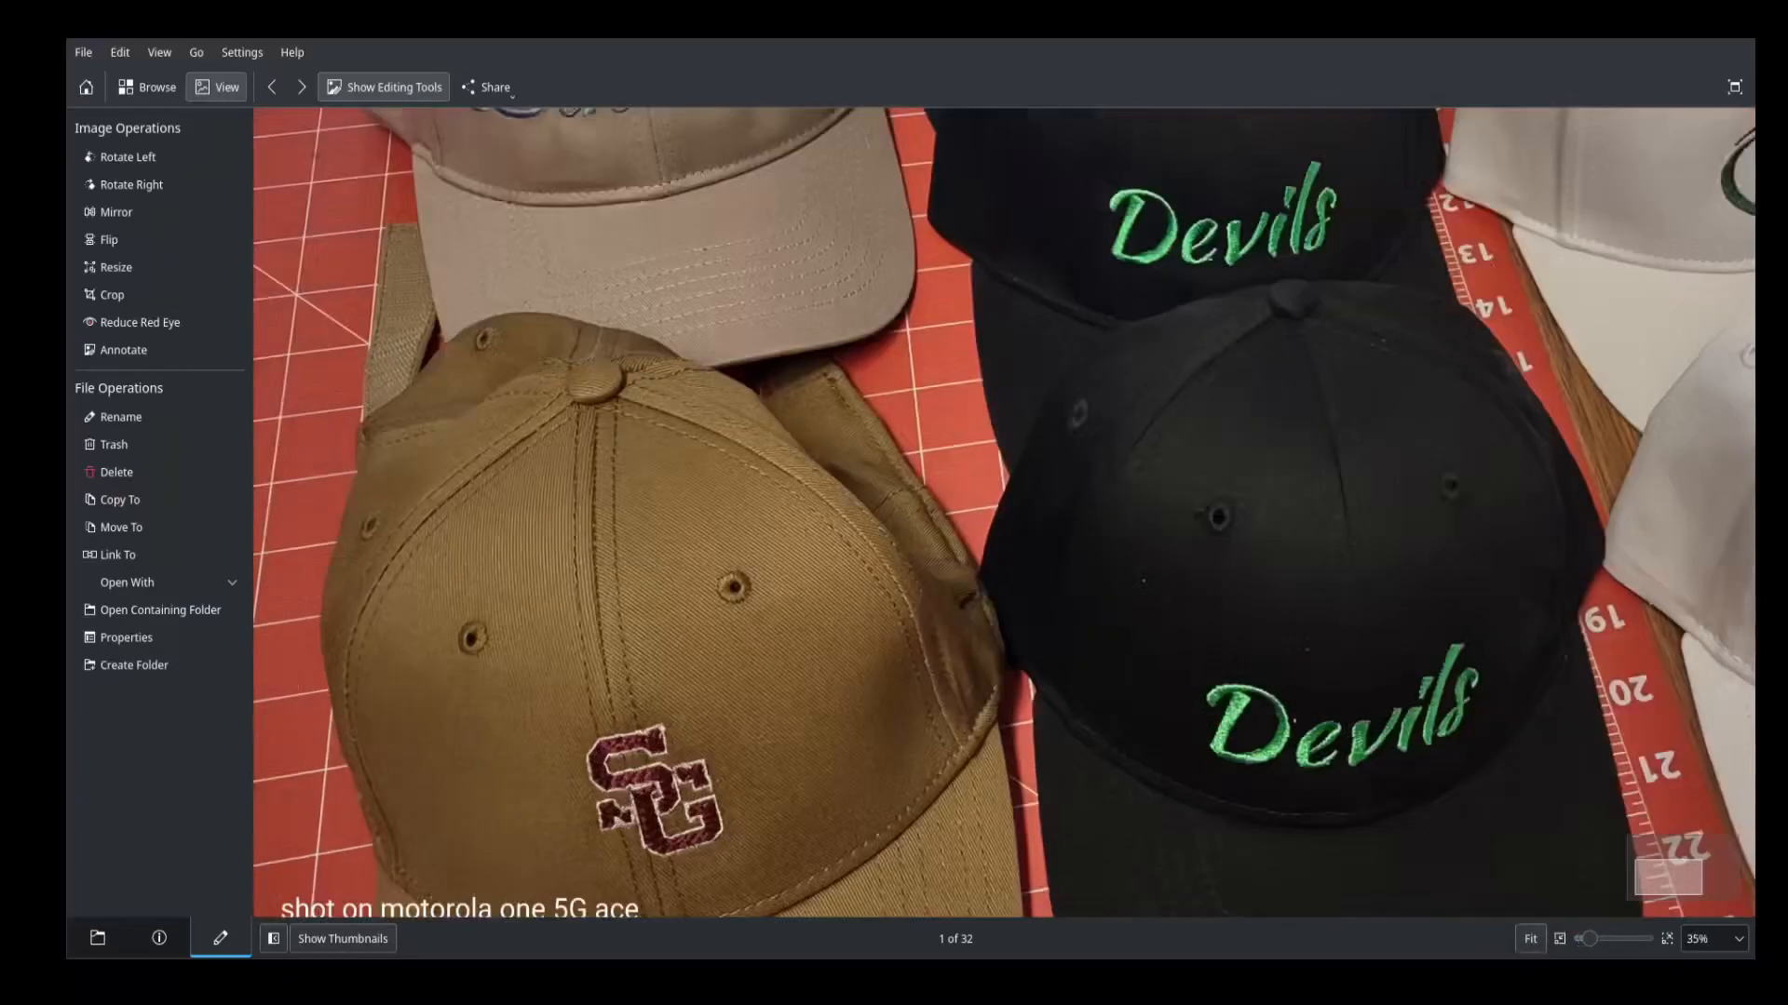
{"action": "scroll", "coordinate": [609, 806], "scroll_direction": "up", "scroll_amount": 3}
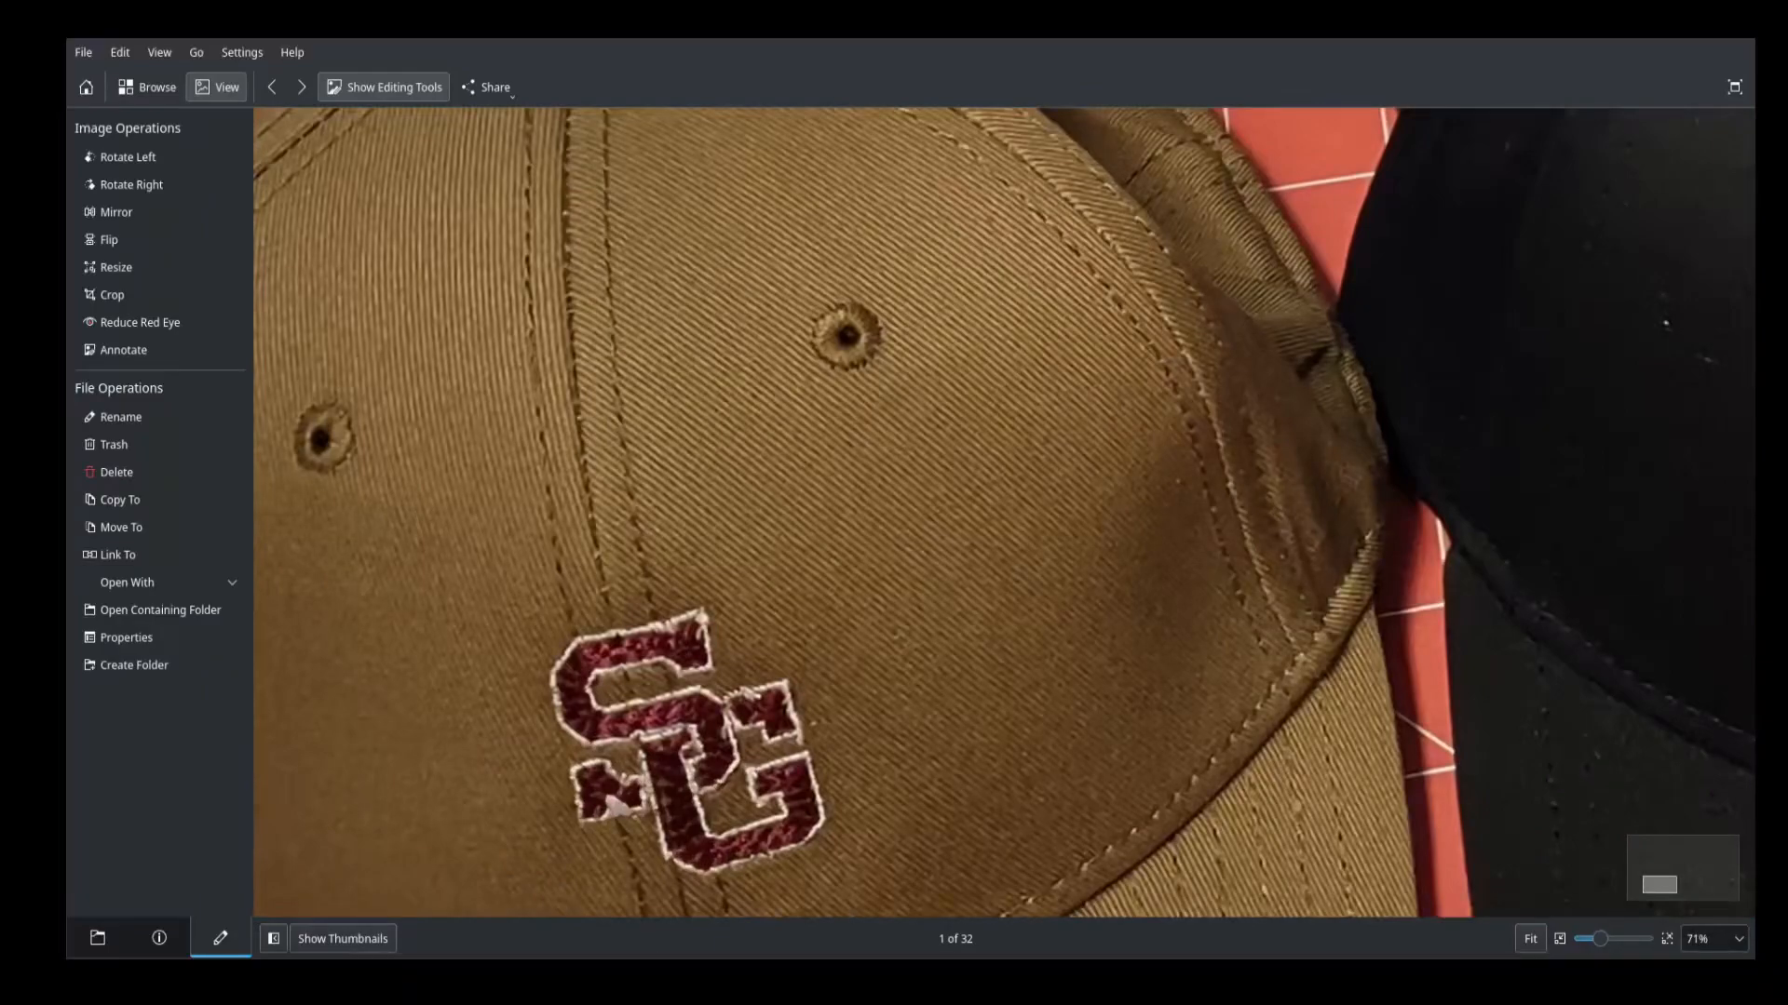
{"action": "scroll", "coordinate": [613, 806], "scroll_direction": "down", "scroll_amount": 5}
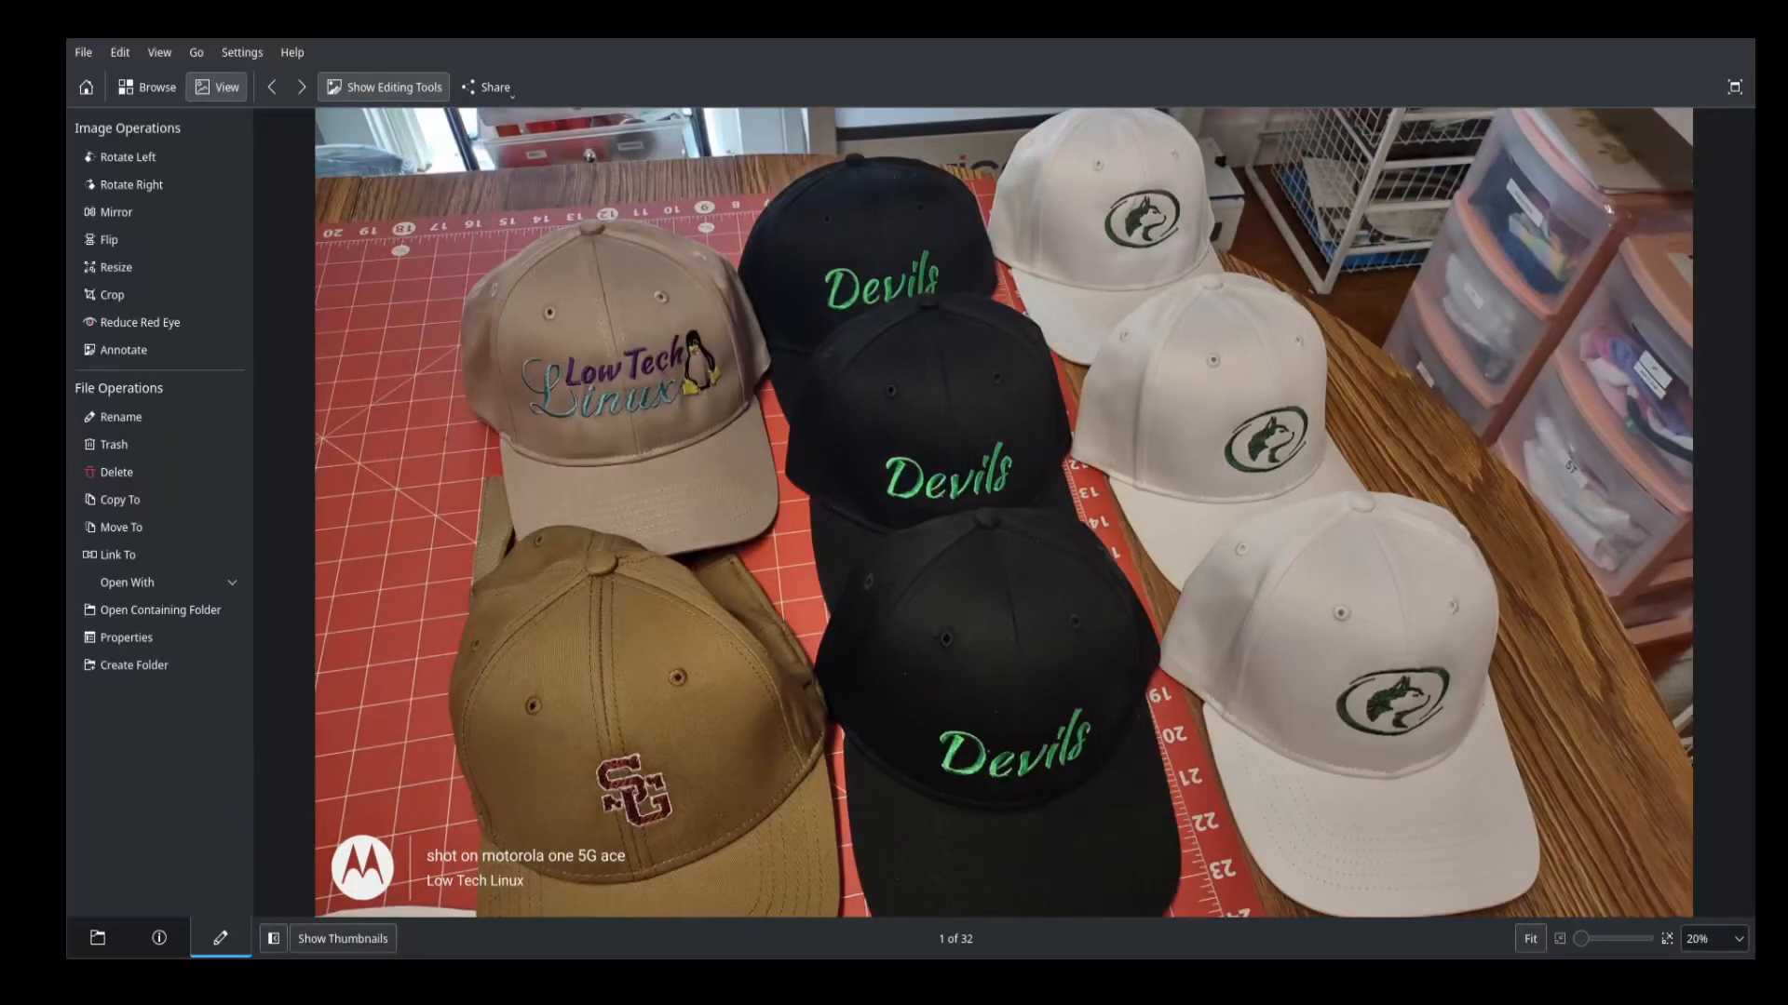
{"action": "scroll", "coordinate": [1443, 734], "scroll_direction": "up", "scroll_amount": 5}
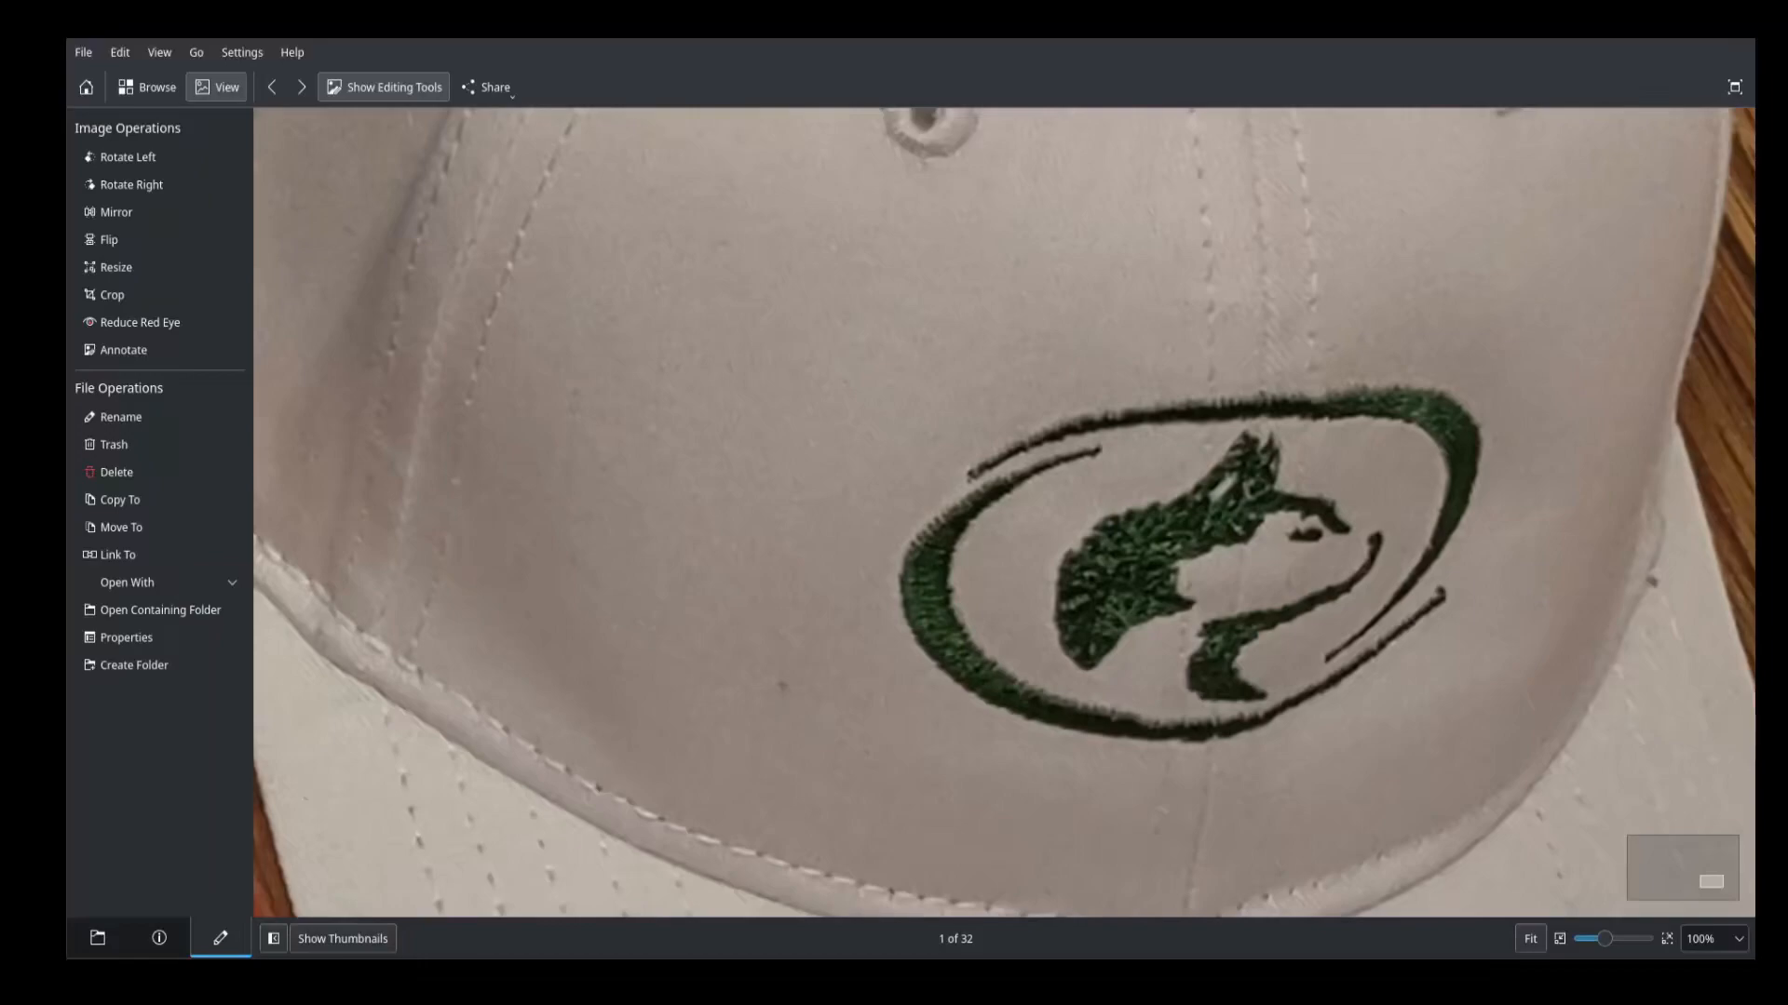
{"action": "scroll", "coordinate": [801, 637], "scroll_direction": "down", "scroll_amount": 3}
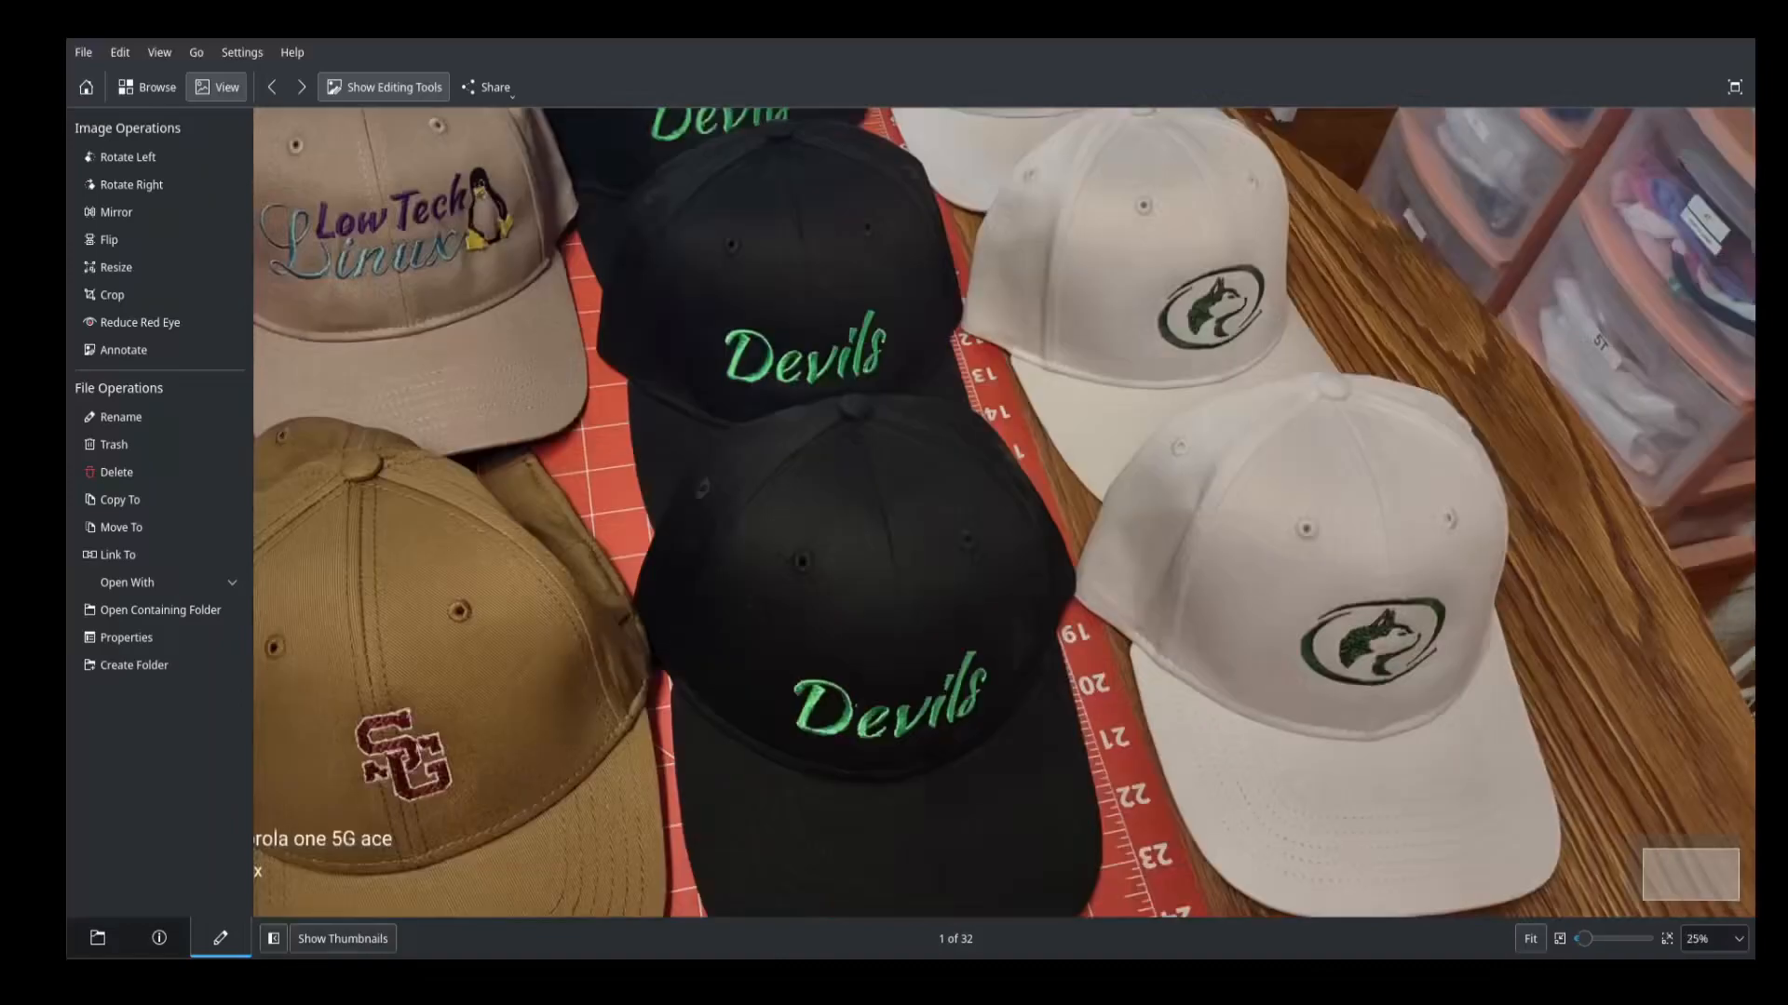
{"action": "scroll", "coordinate": [894, 734], "scroll_direction": "up", "scroll_amount": 2}
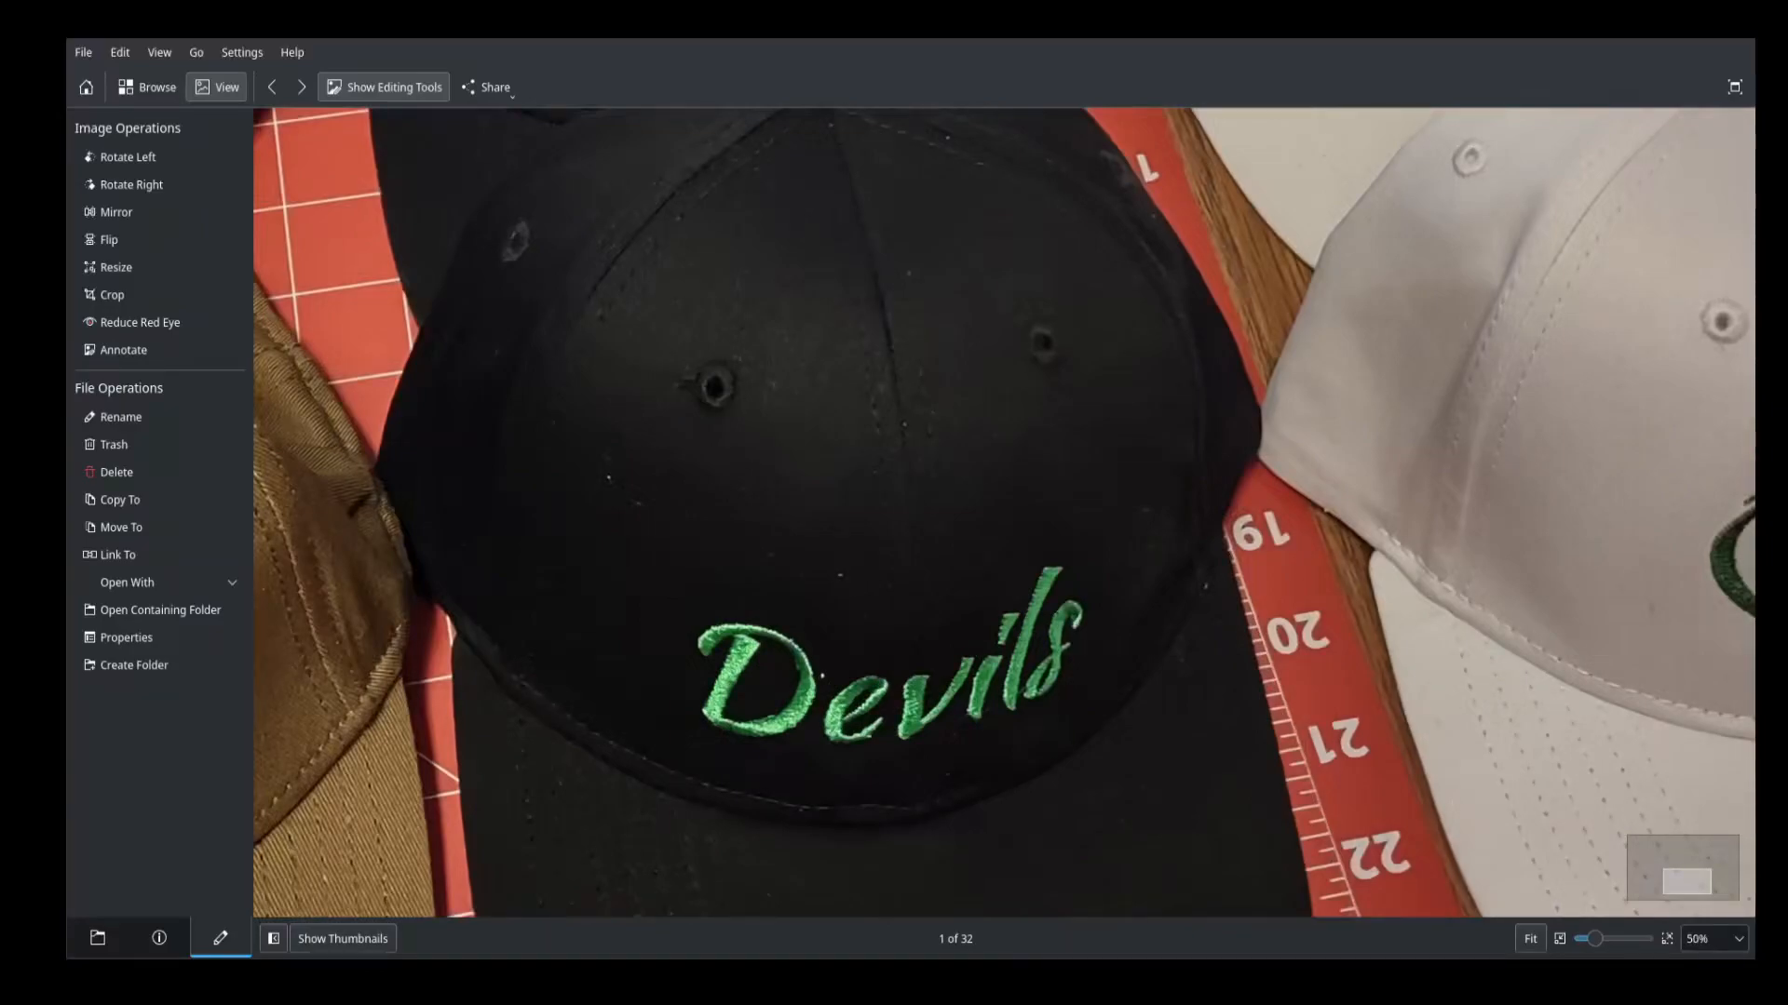
{"action": "scroll", "coordinate": [1155, 727], "scroll_direction": "down", "scroll_amount": 2}
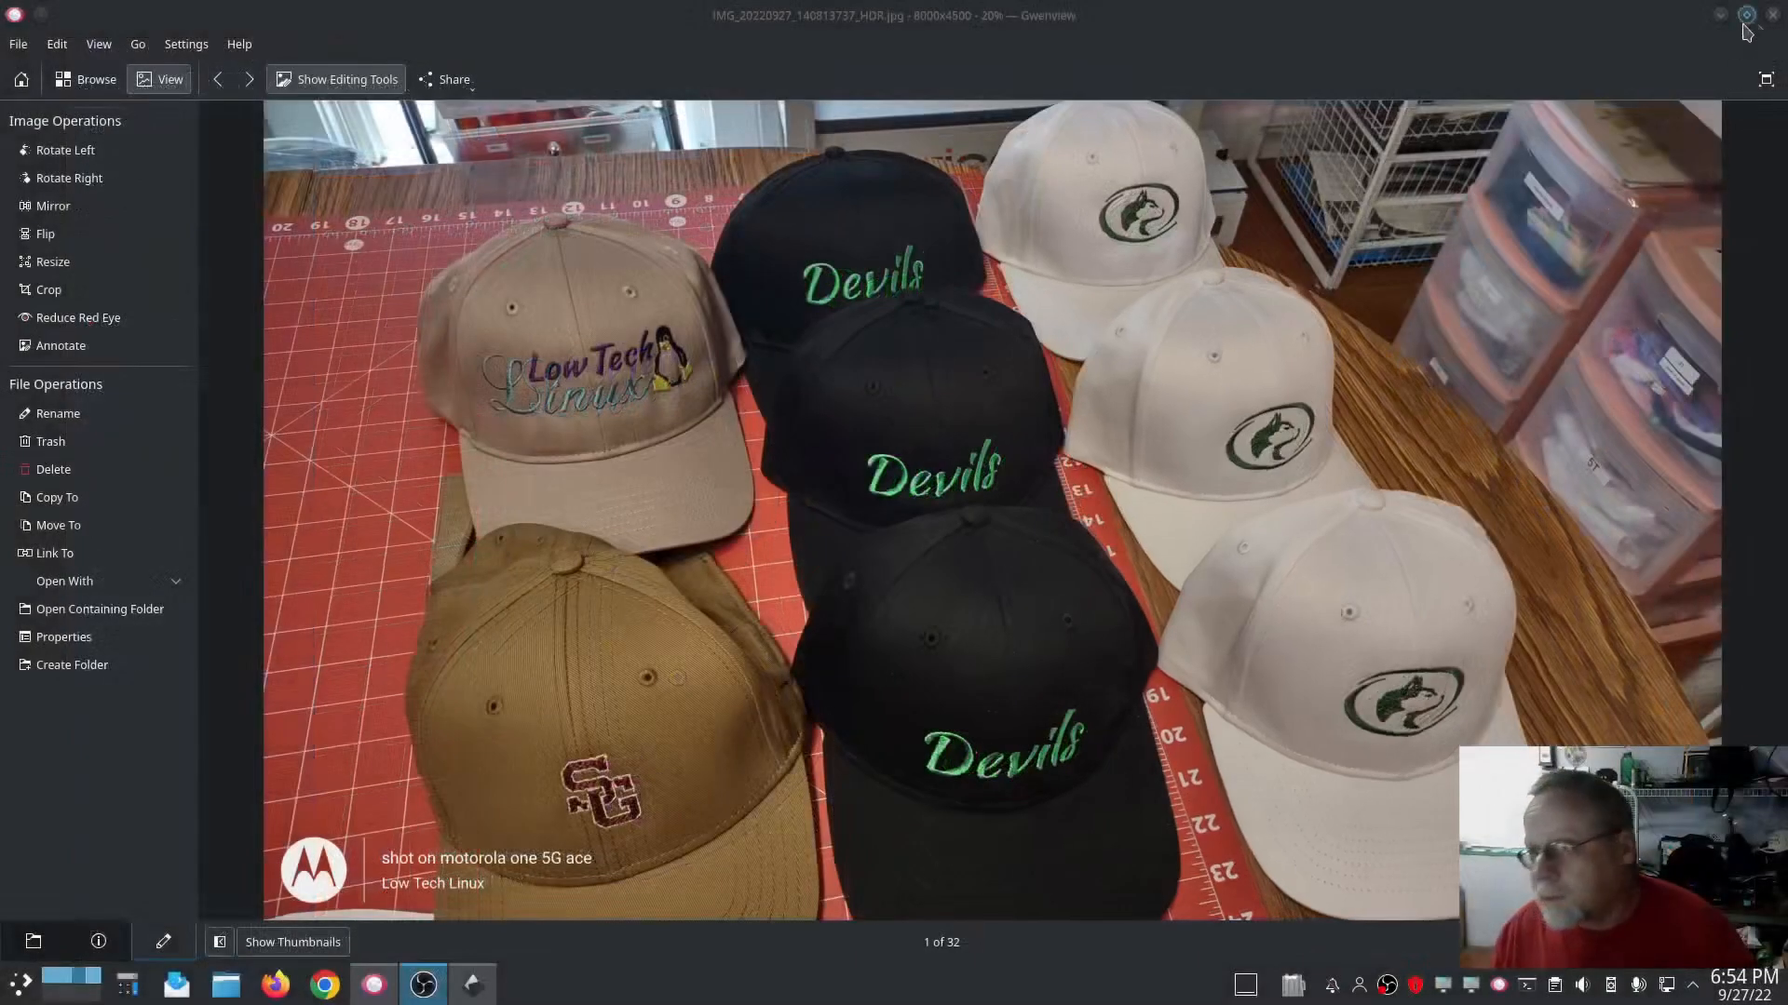
{"action": "left_click", "coordinate": [1772, 13]}
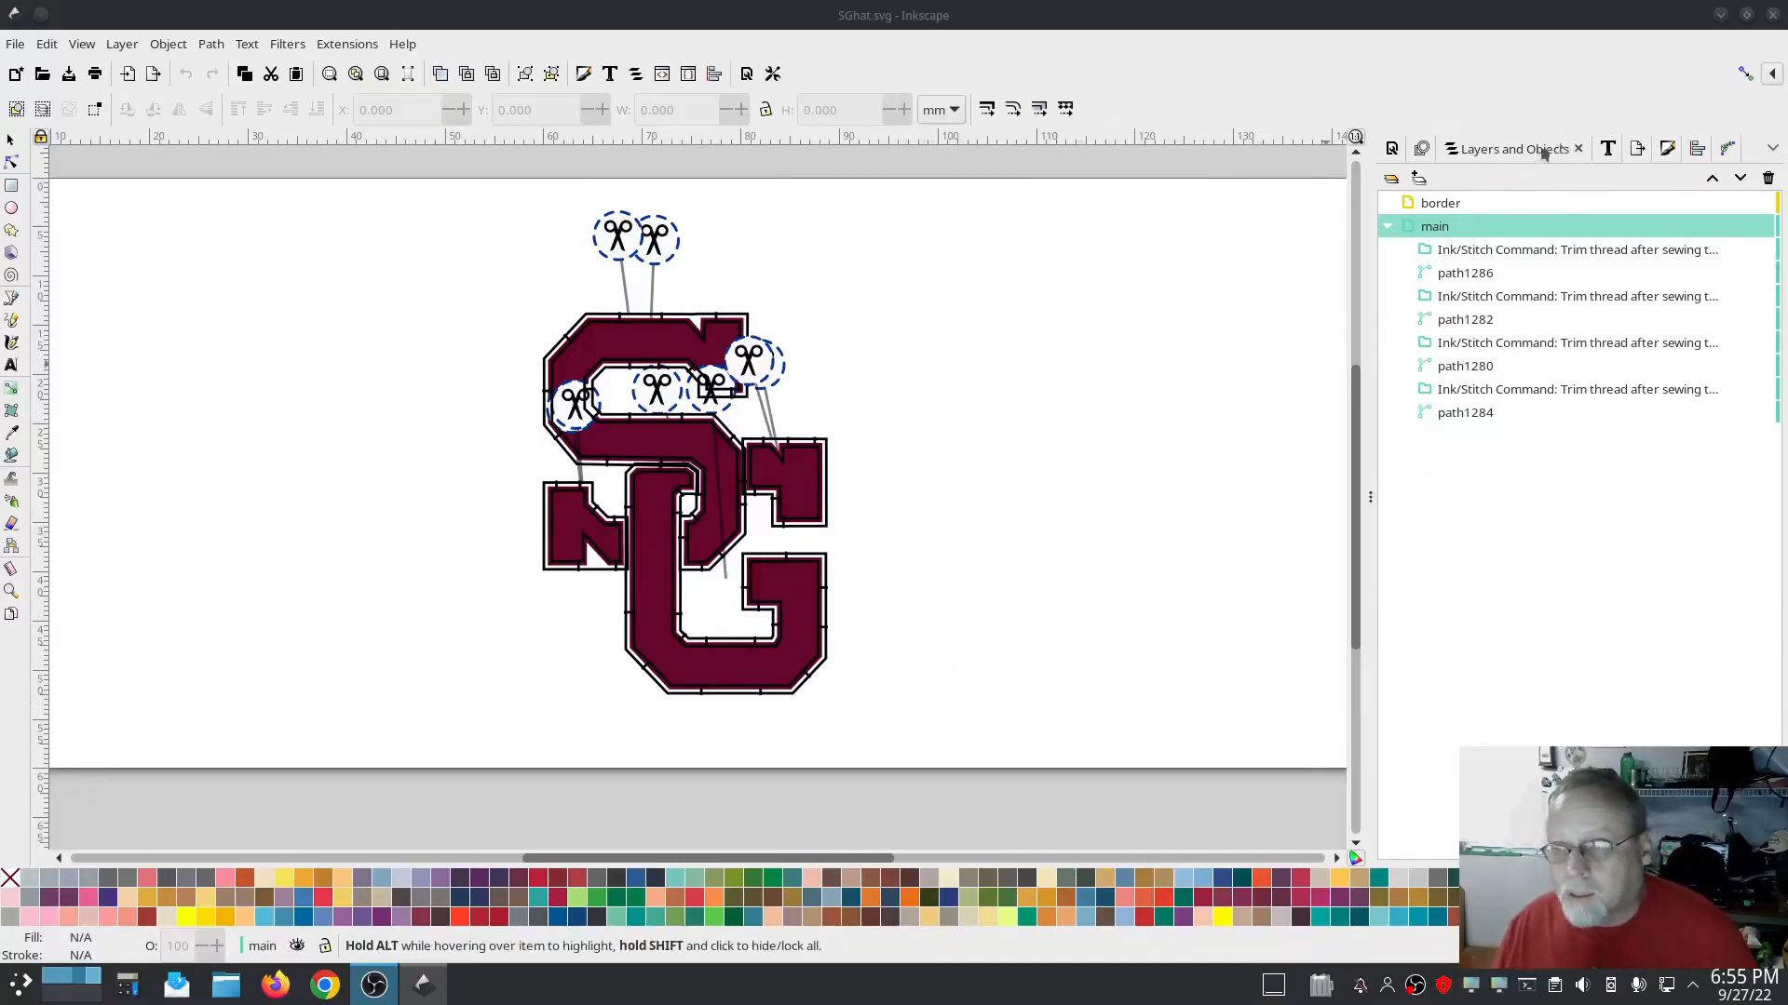
Try enlarging only the four letter paths of the main layer, and undo the resizing
{"action": "left_click", "coordinate": [1488, 276]}
{"action": "left_click", "coordinate": [1481, 319], "text": "ctrl"}
{"action": "left_click", "coordinate": [1475, 368], "text": "ctrl"}
{"action": "left_click", "coordinate": [1479, 412], "text": "ctrl"}
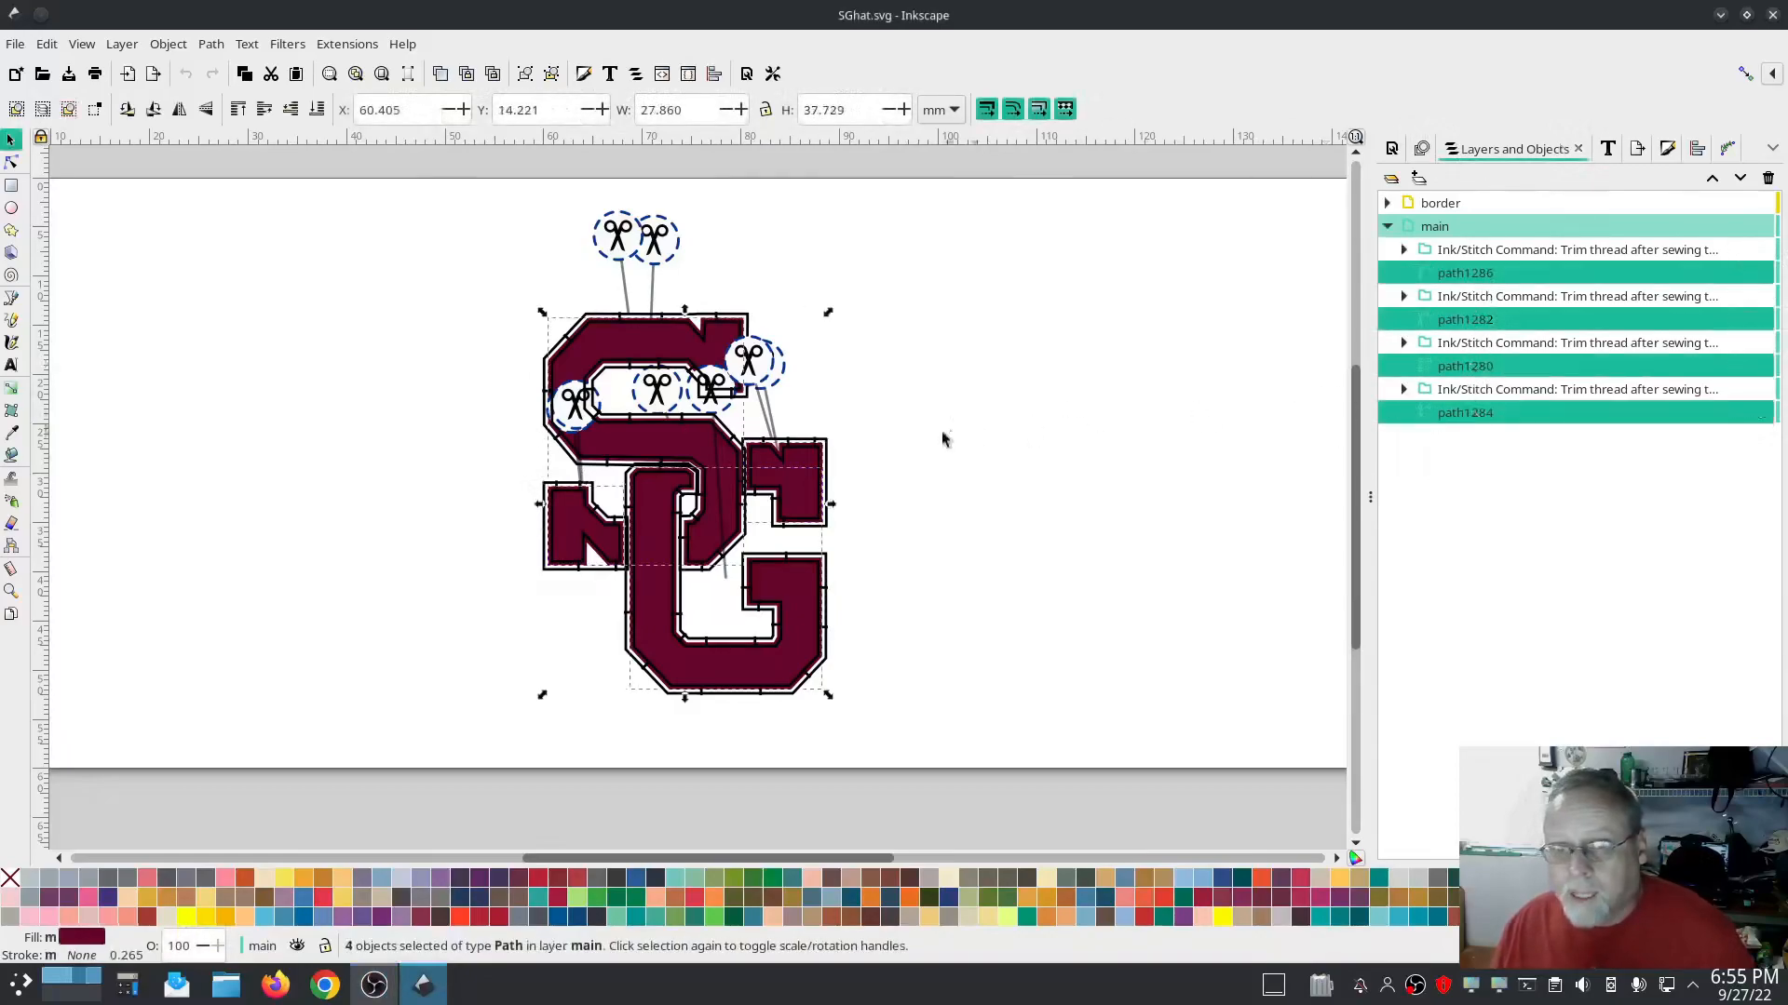
{"action": "left_click_drag", "start_coordinate": [828, 312], "coordinate": [902, 245]}
{"action": "key", "text": "ctrl+z"}
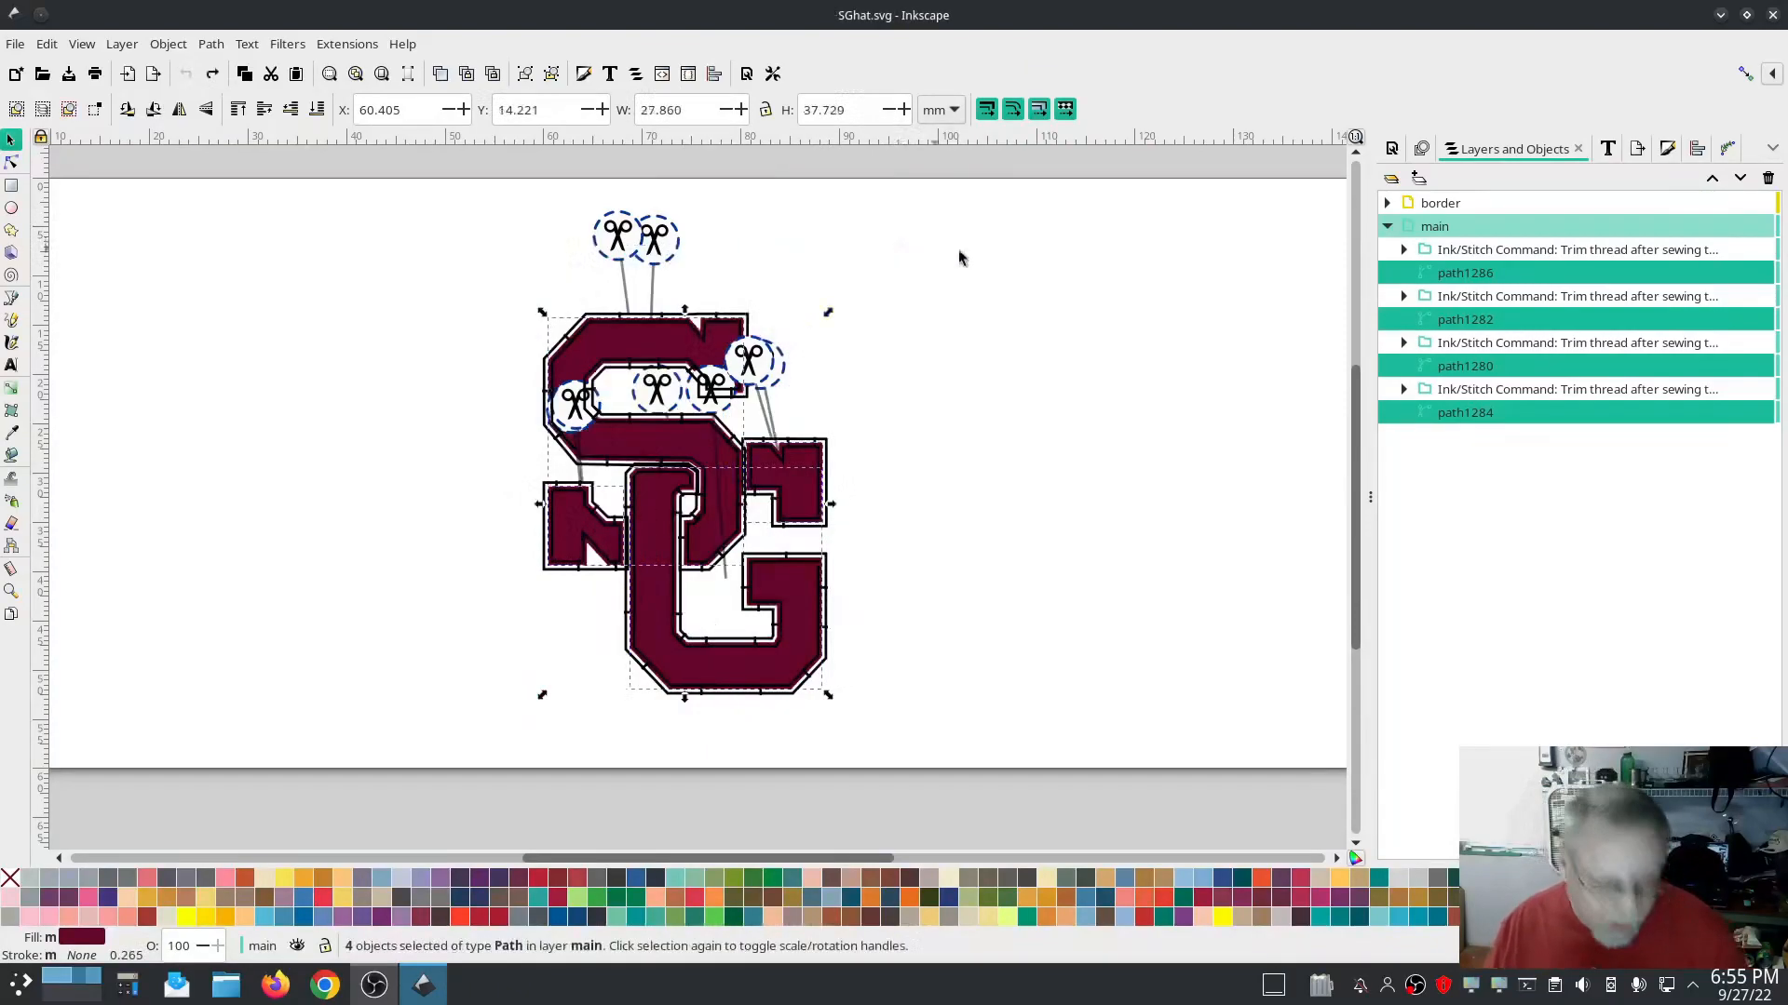
Add the four border-layer paths to the selected letter paths and try enlarging all eight to about 33.5 × 44.3 mm
{"action": "left_click", "coordinate": [1386, 202]}
{"action": "left_click", "coordinate": [1459, 389], "text": "shift"}
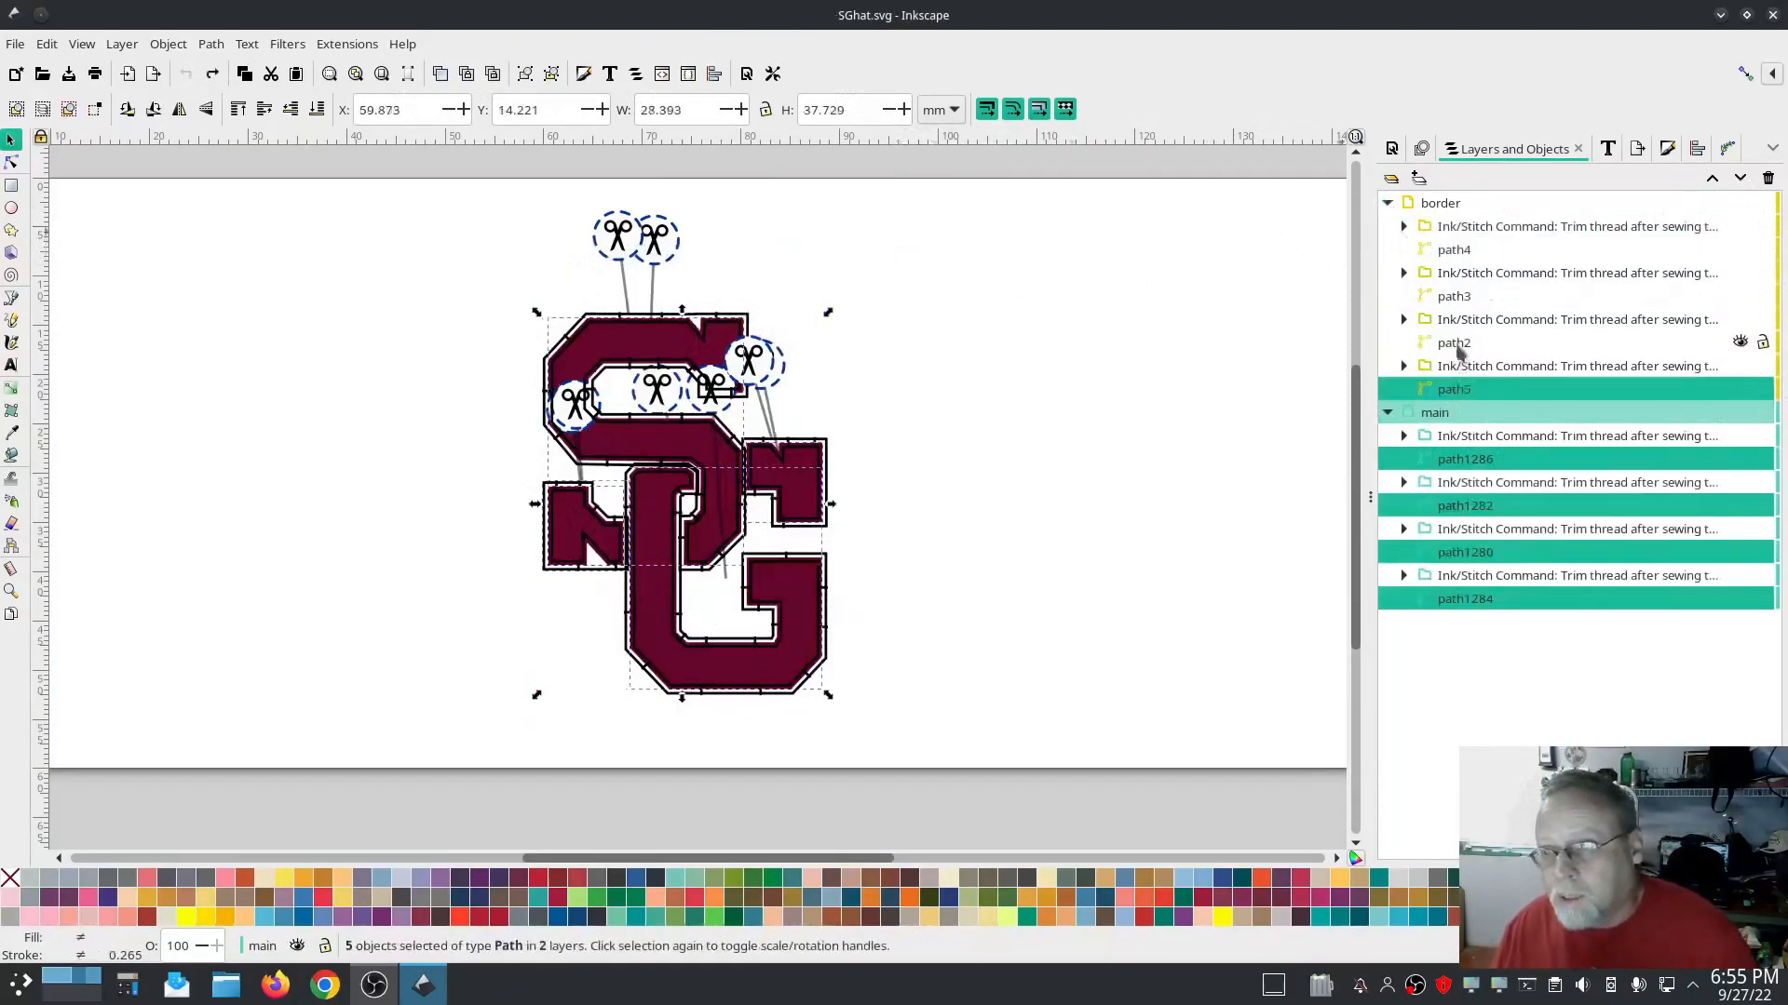
{"action": "left_click", "coordinate": [1460, 342], "text": "shift"}
{"action": "left_click", "coordinate": [1460, 296], "text": "shift"}
{"action": "left_click", "coordinate": [1460, 249], "text": "shift"}
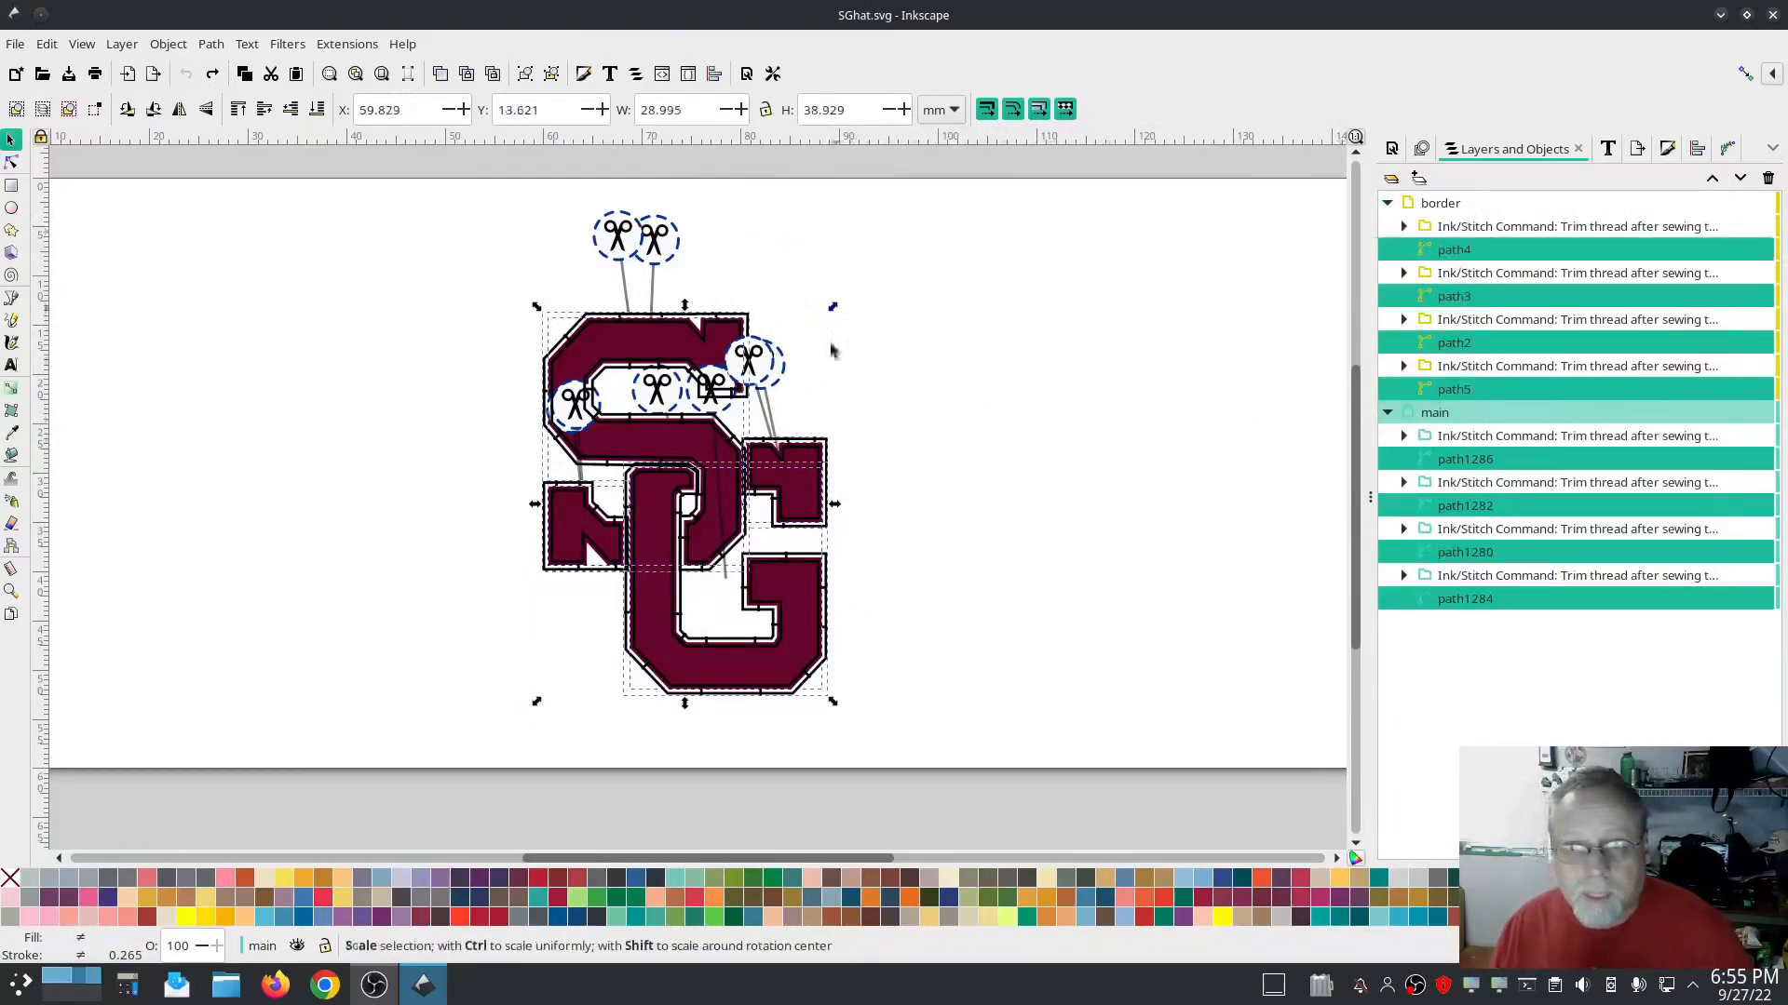
{"action": "left_click_drag", "start_coordinate": [836, 707], "coordinate": [881, 762]}
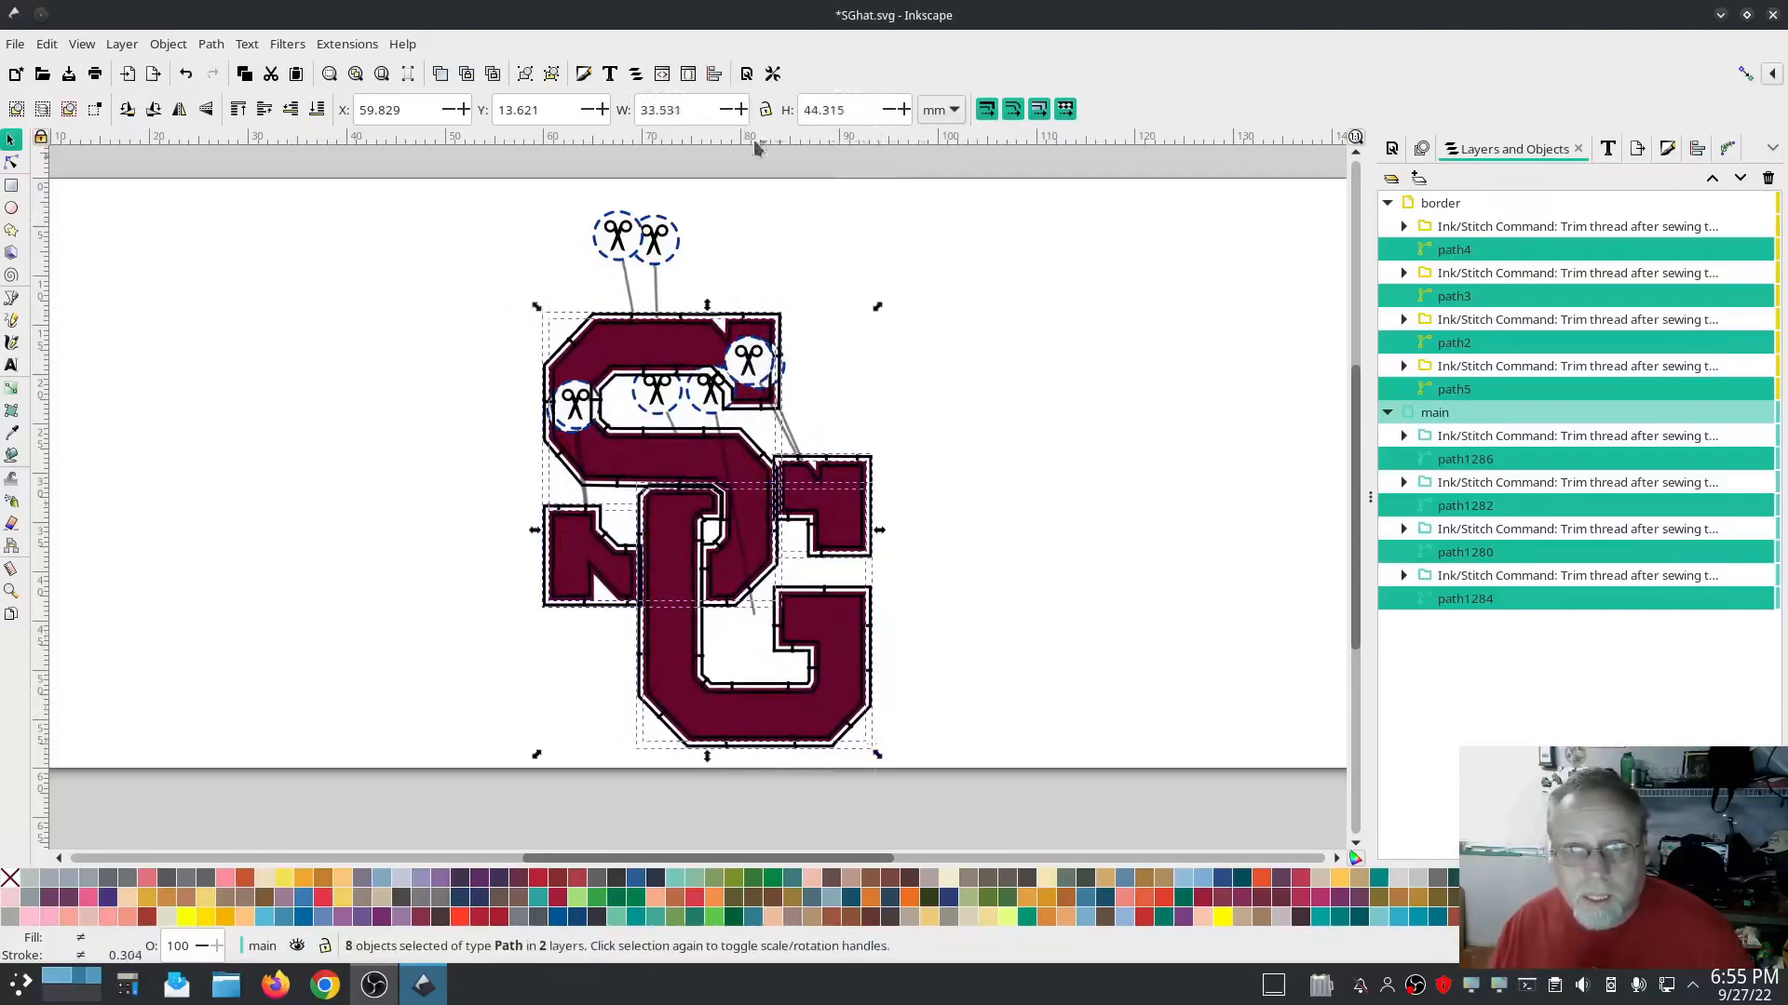
Lock the width-to-height ratio, try enlarging the eight paths to about 37.6 × 49.7 mm, and undo both enlargements
{"action": "left_click", "coordinate": [765, 109]}
{"action": "left_click_drag", "start_coordinate": [877, 307], "coordinate": [918, 241]}
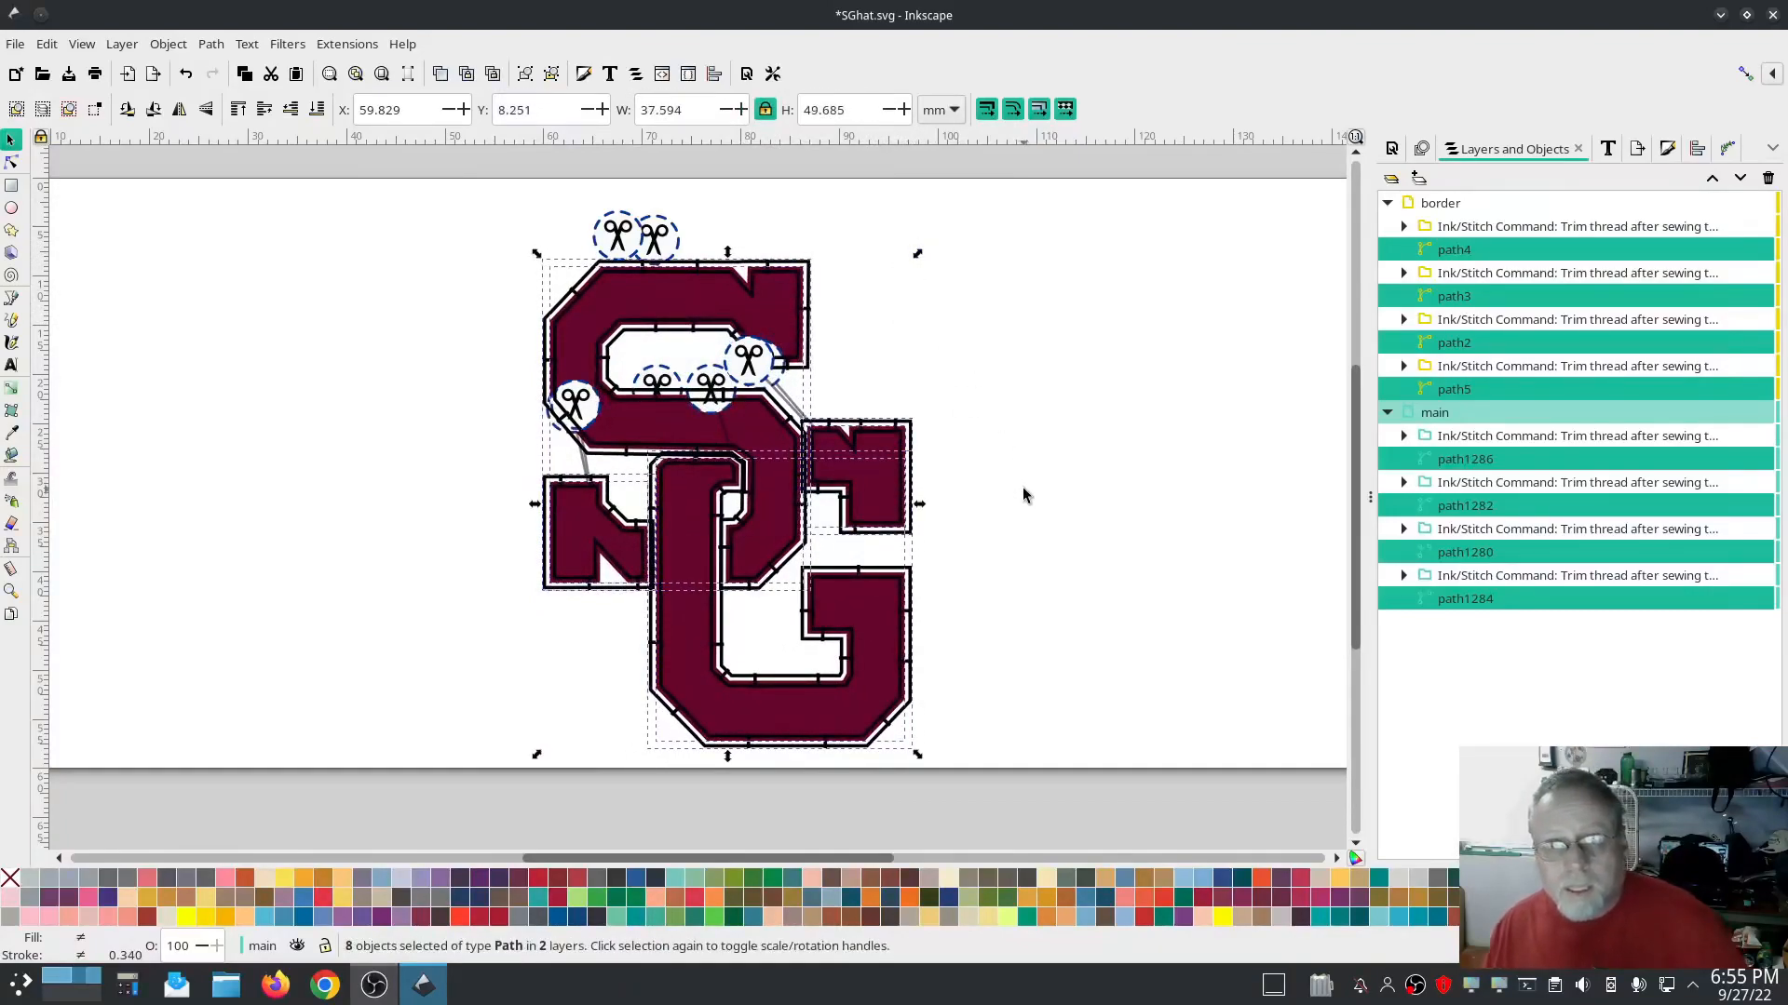
{"action": "left_click", "coordinate": [1052, 353]}
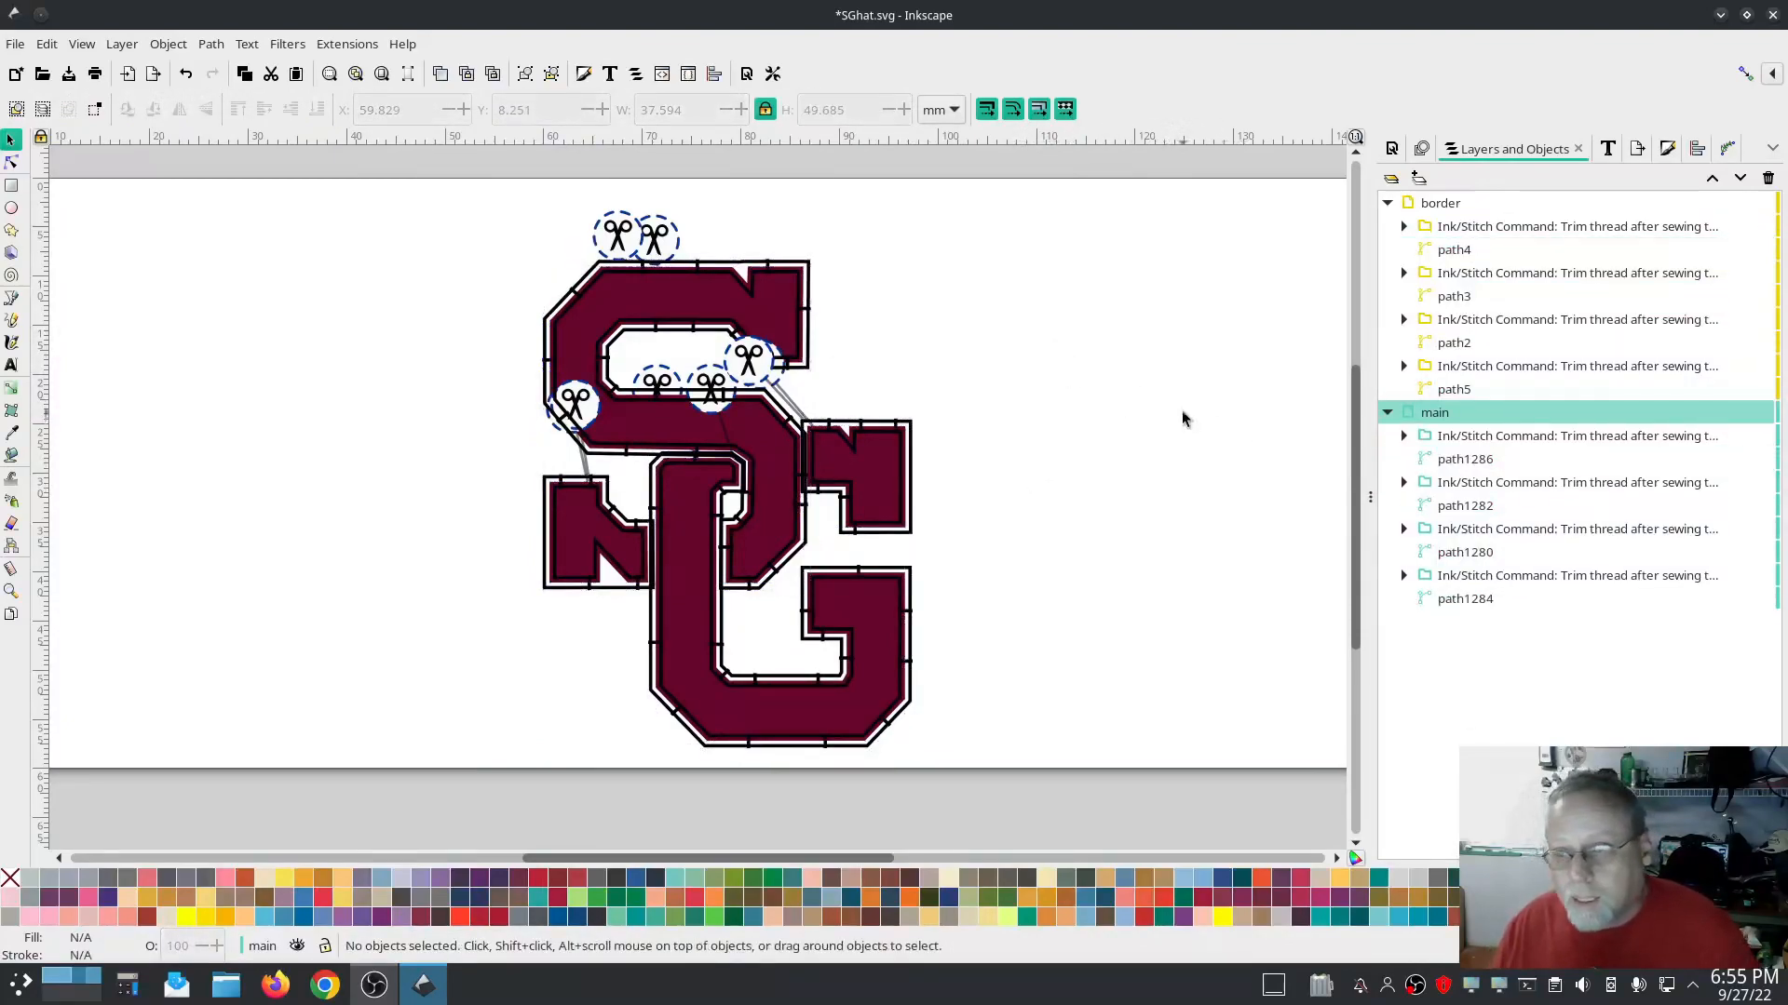
{"action": "key", "text": "ctrl+z"}
{"action": "key", "text": "ctrl+z"}
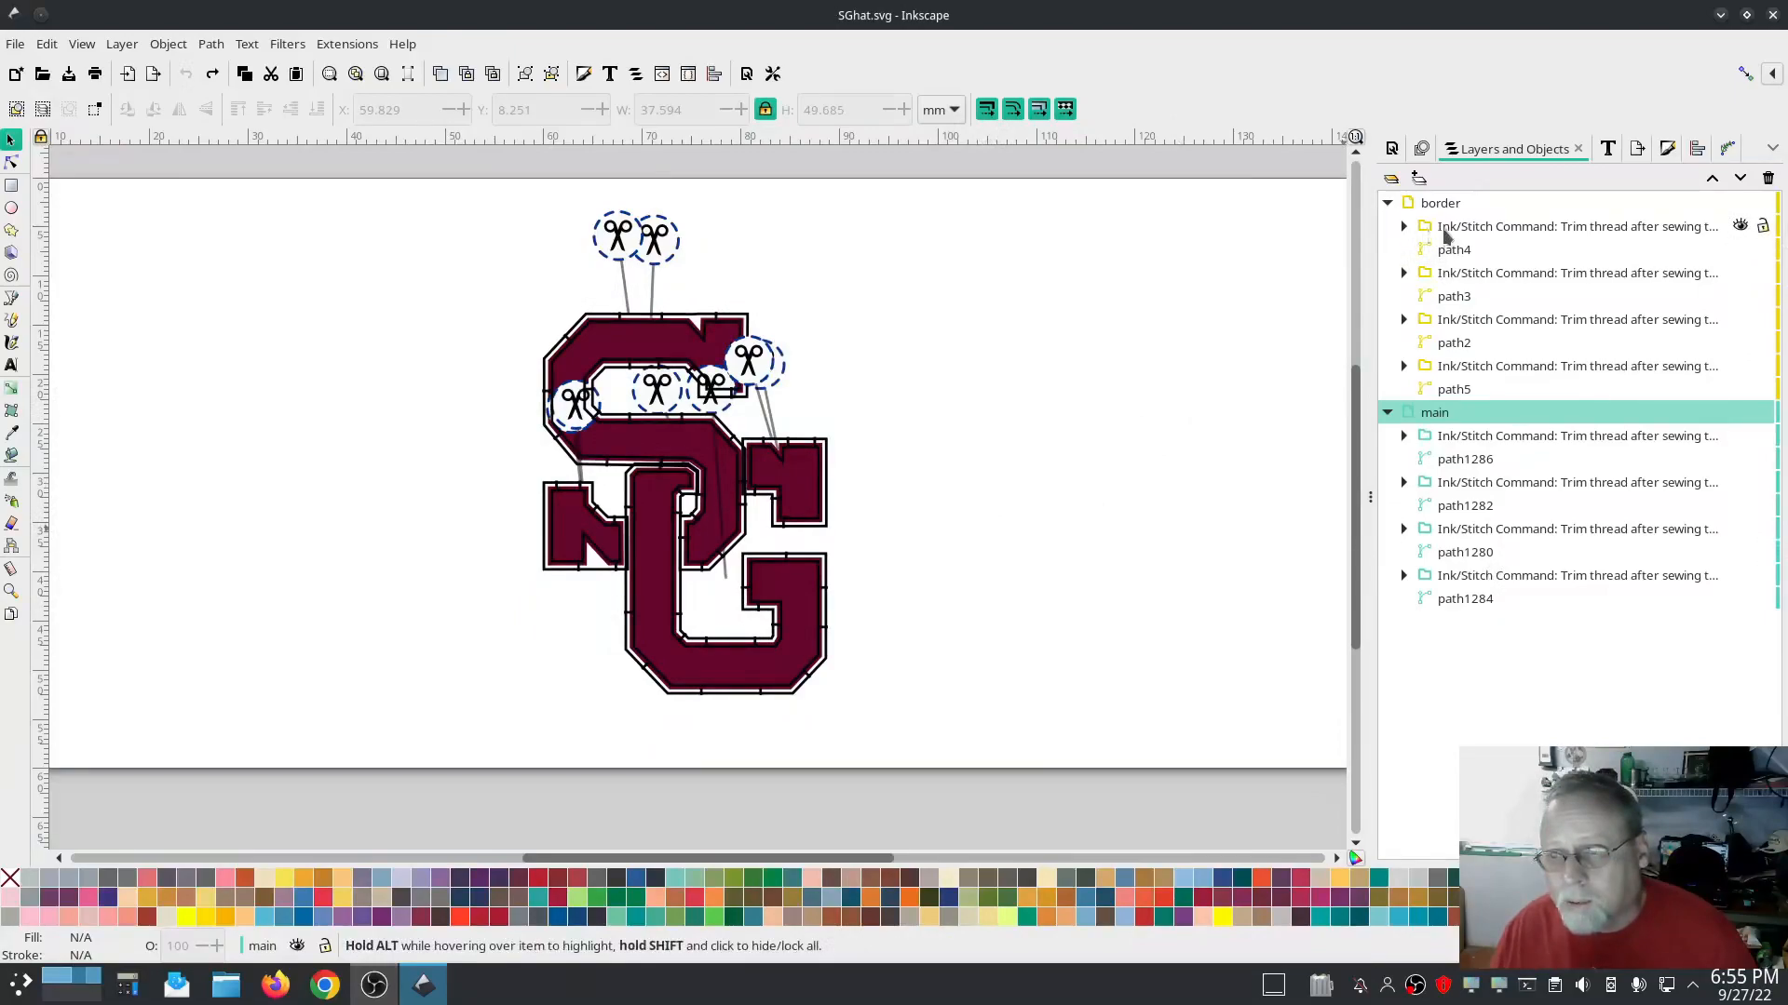
Enlarge the whole border and main layers together, including the trim commands, to about 40.7 × 69.1 mm and save the document
{"action": "left_click", "coordinate": [1440, 203]}
{"action": "left_click", "coordinate": [1435, 413], "text": "ctrl"}
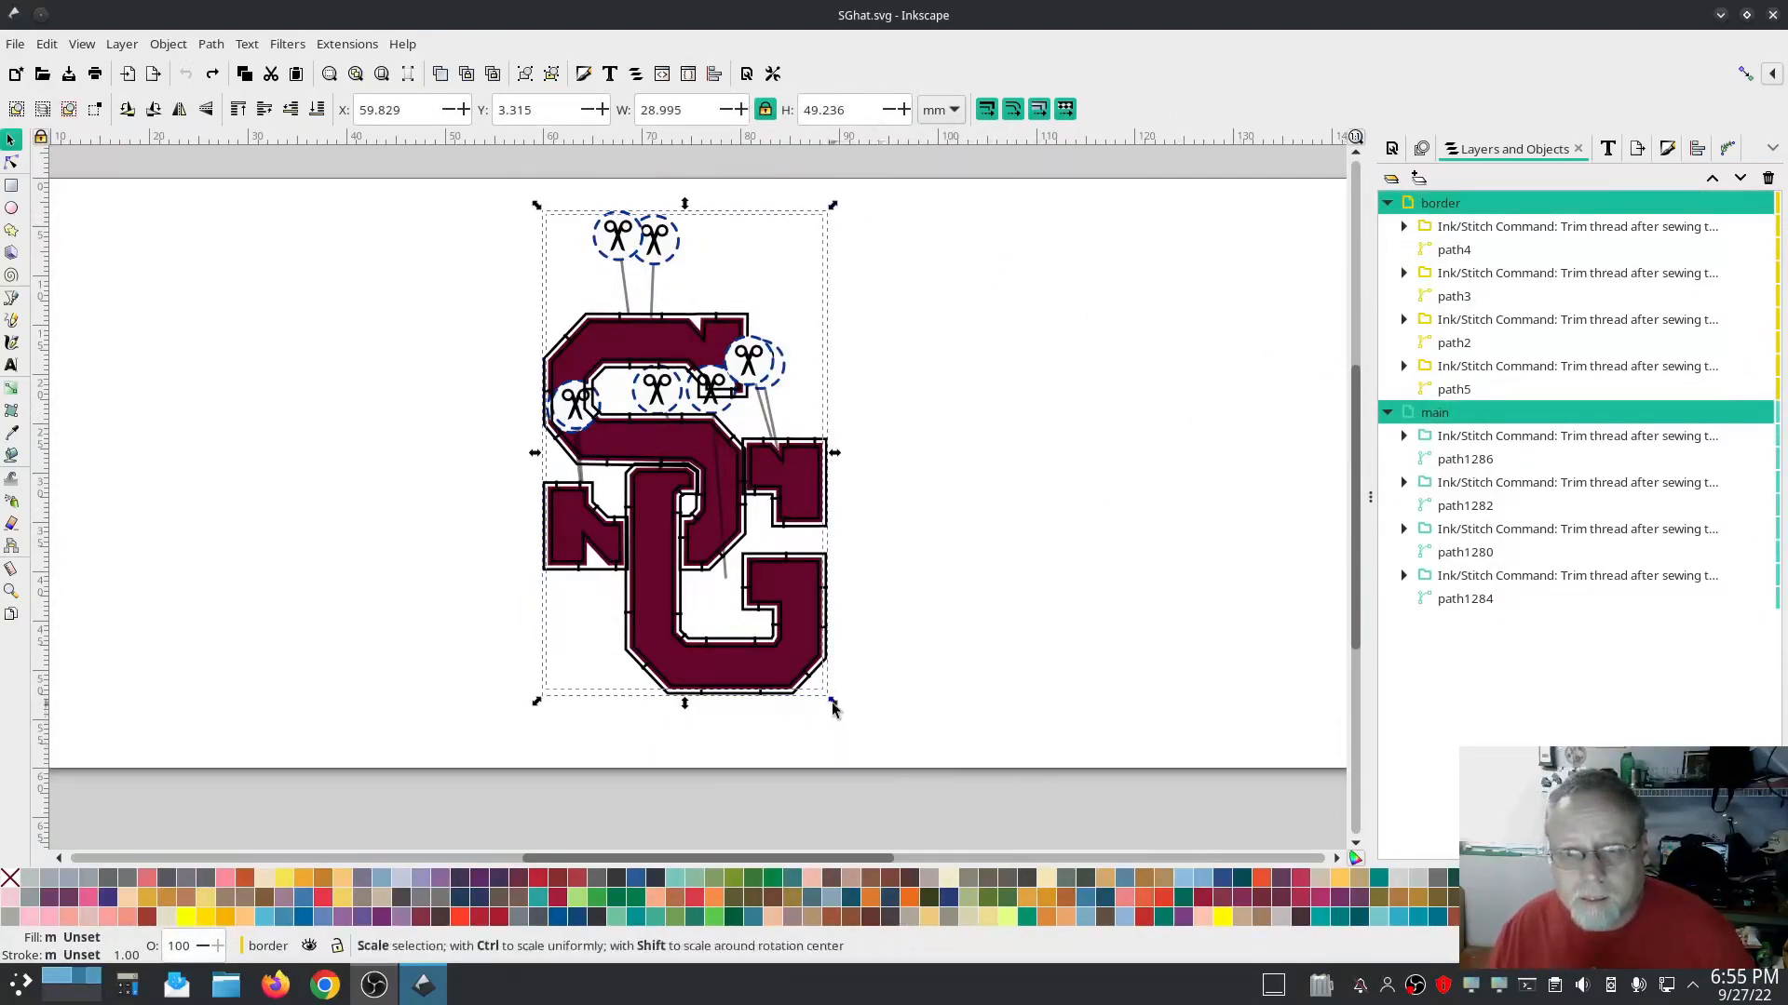
{"action": "left_click_drag", "start_coordinate": [834, 710], "coordinate": [909, 769]}
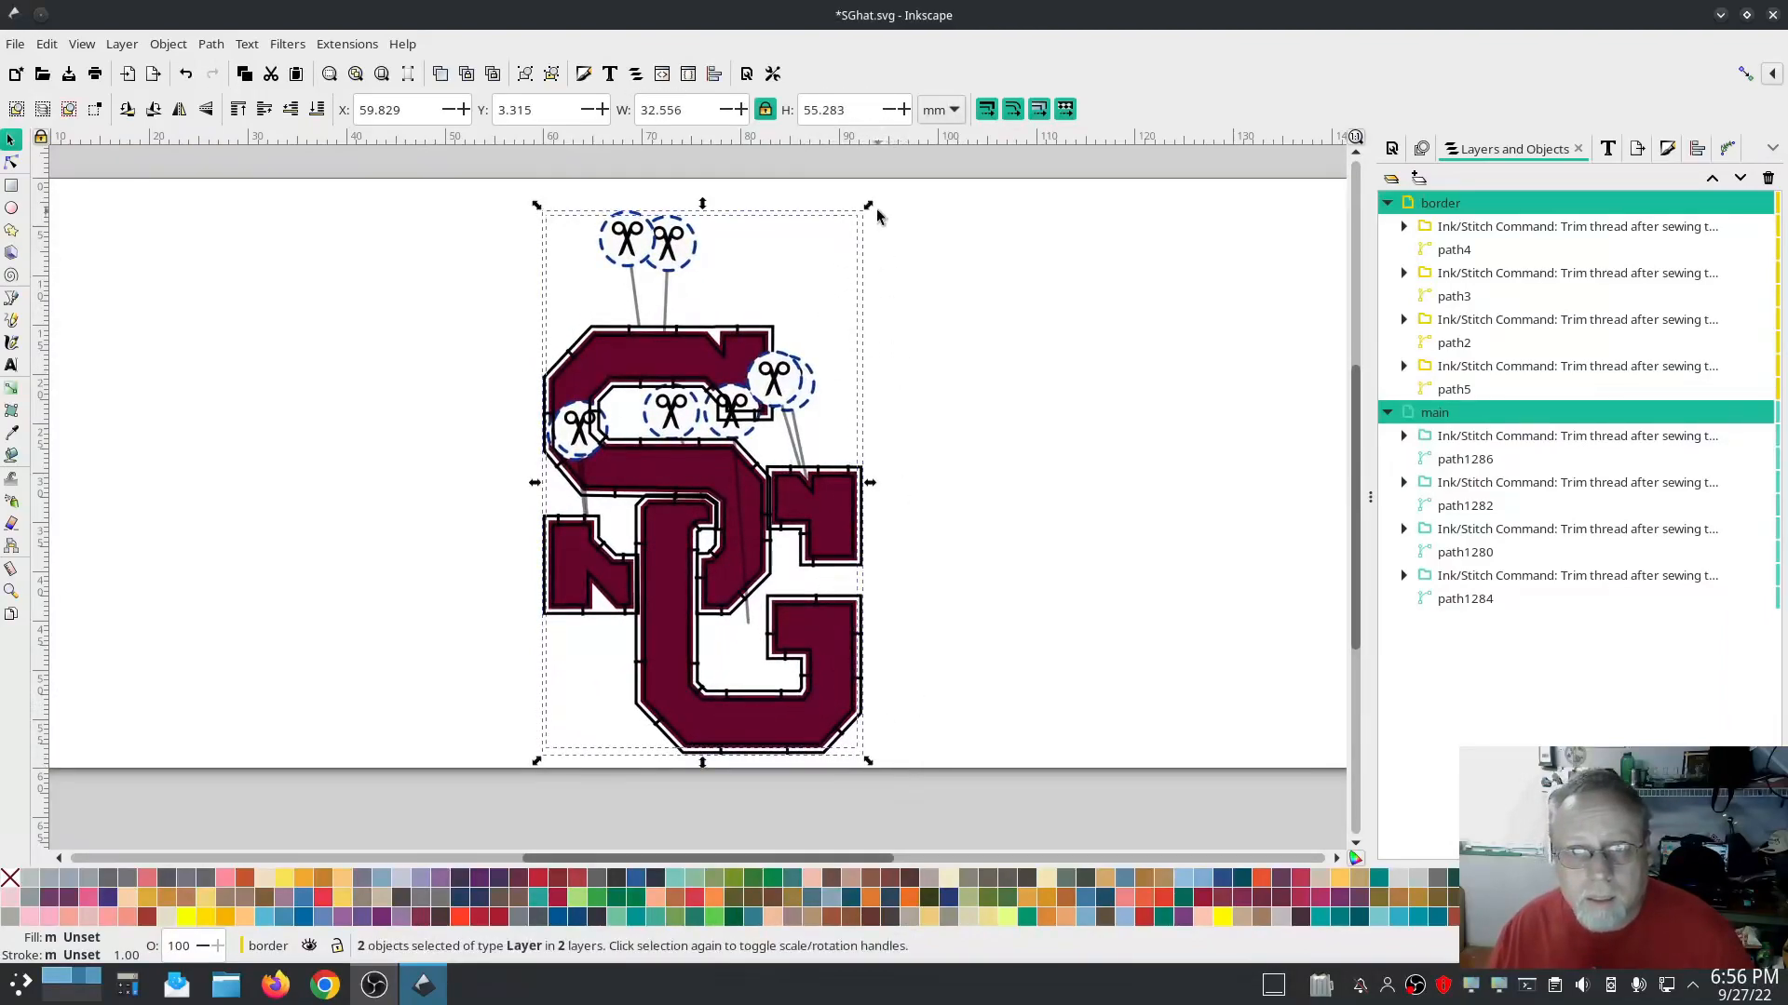
{"action": "left_click_drag", "start_coordinate": [869, 209], "coordinate": [942, 147]}
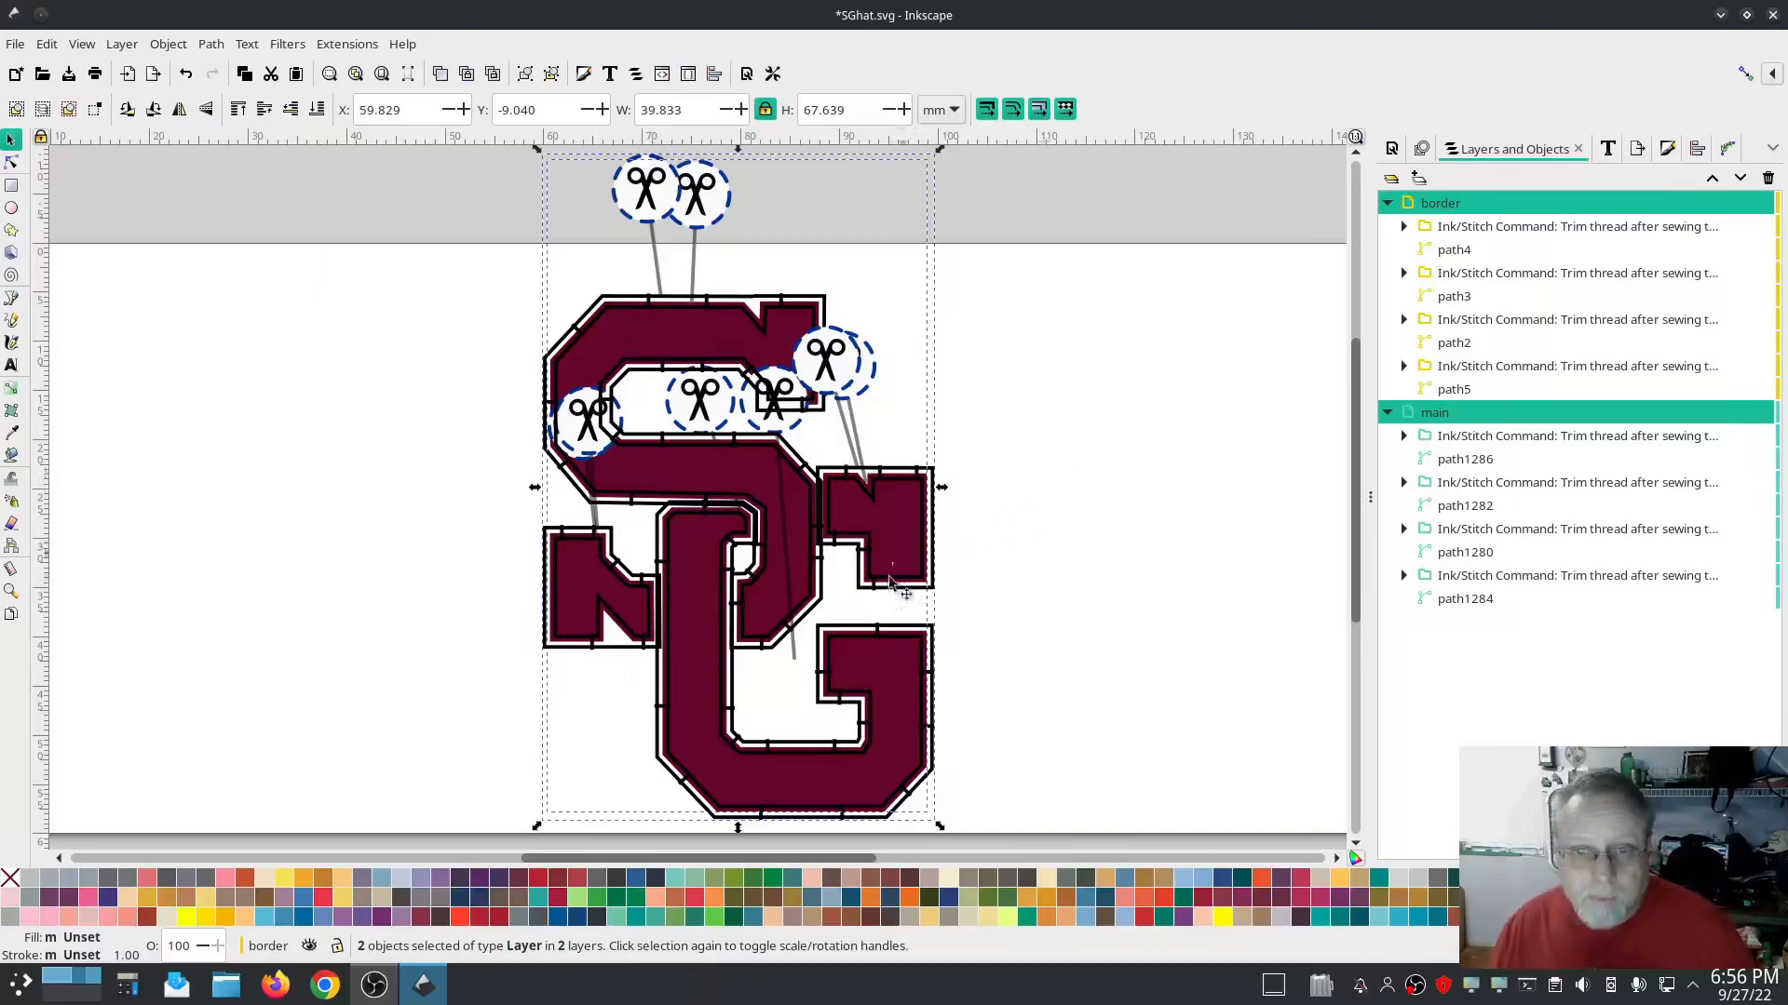
{"action": "scroll", "coordinate": [994, 377], "scroll_direction": "up", "scroll_amount": 3}
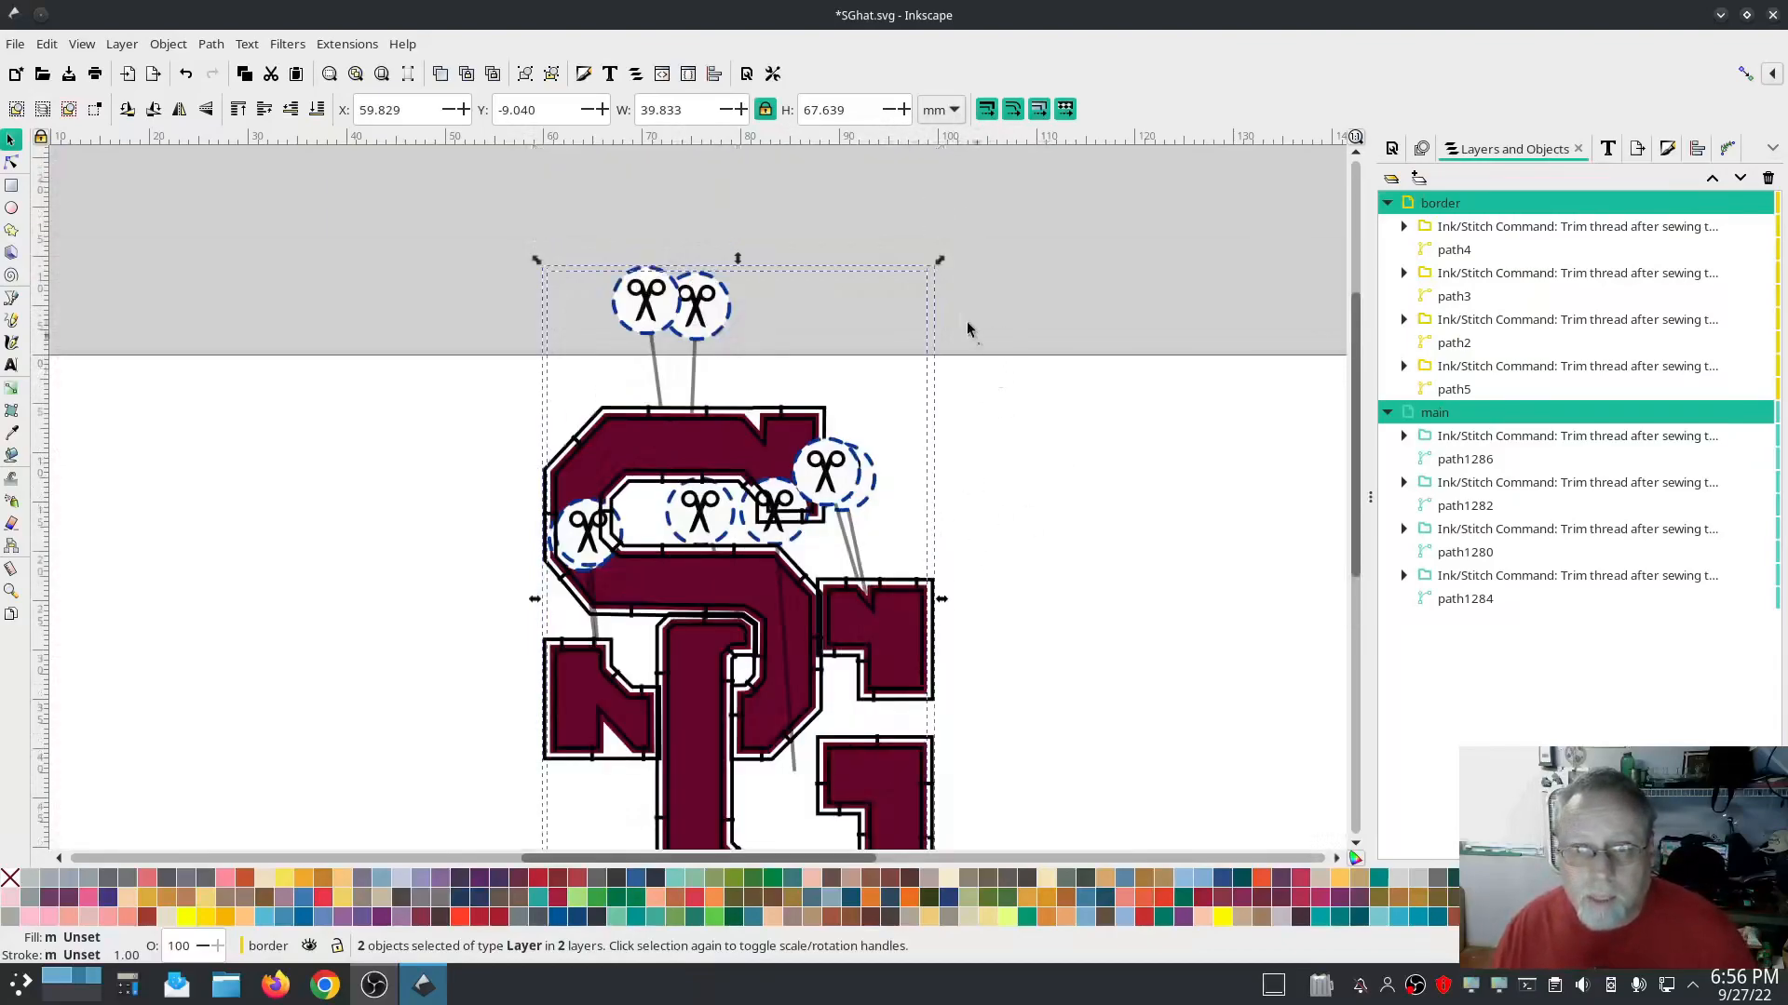
{"action": "left_click_drag", "start_coordinate": [940, 260], "coordinate": [947, 247]}
{"action": "scroll", "coordinate": [1029, 598], "scroll_direction": "down", "scroll_amount": 6}
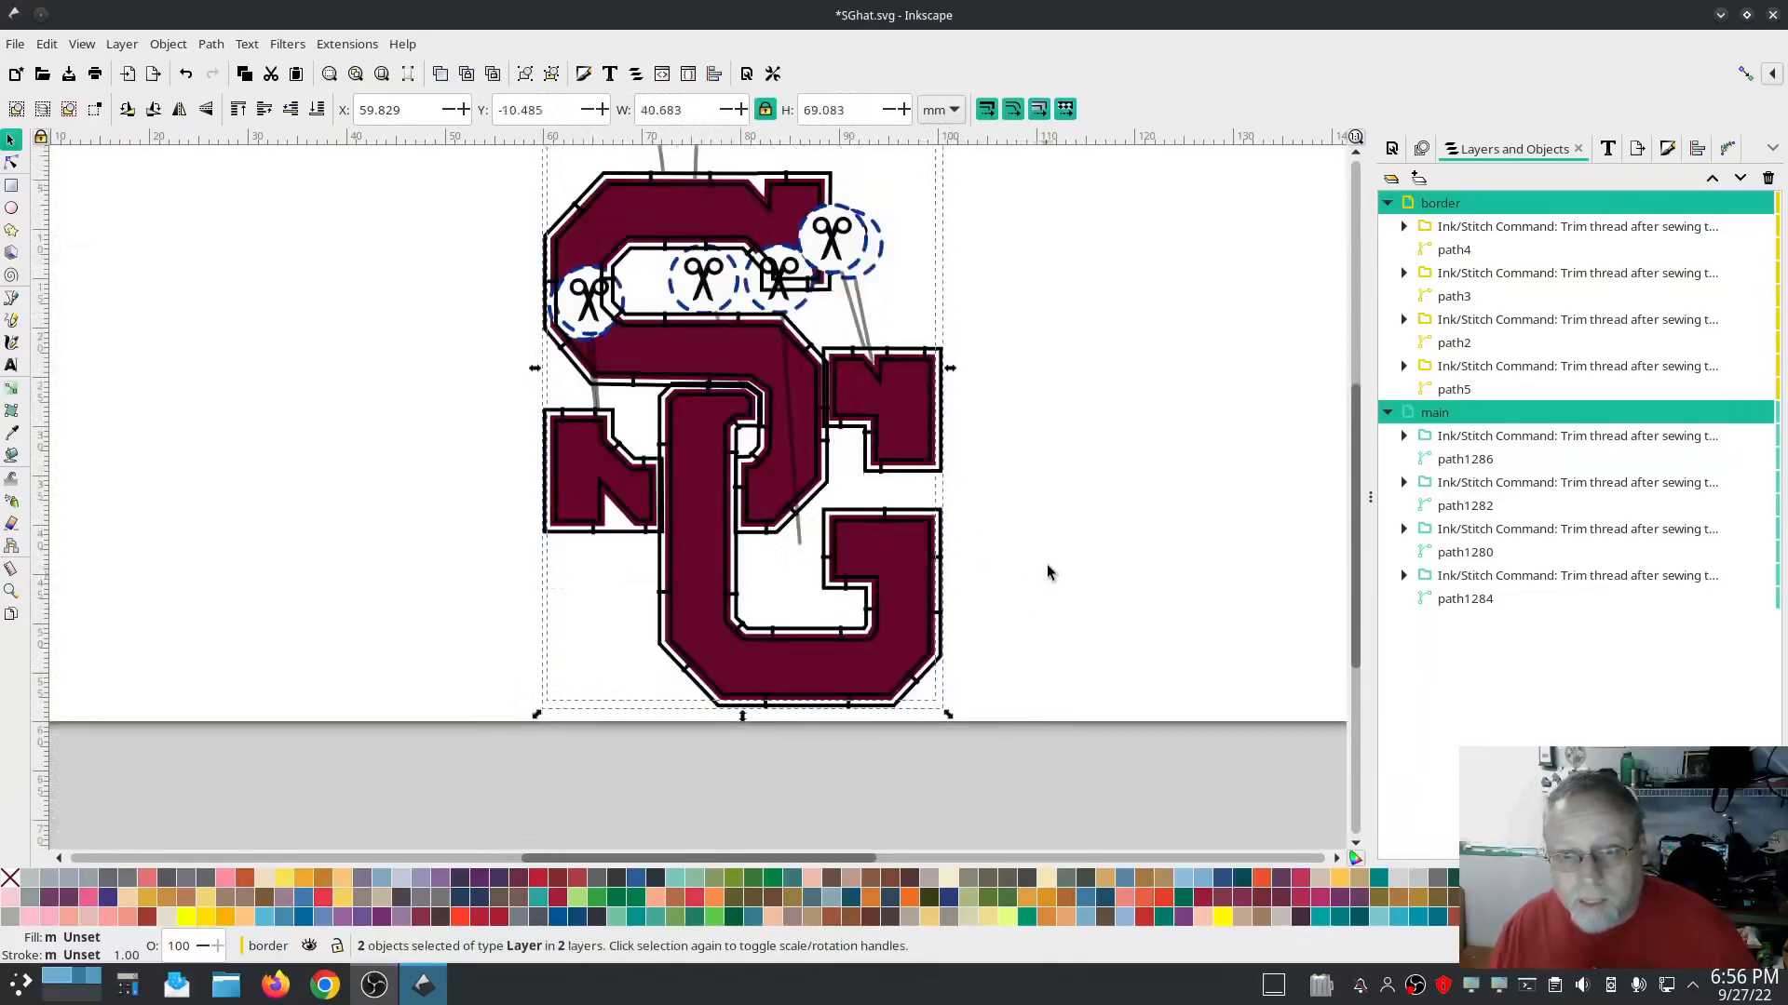
{"action": "scroll", "coordinate": [1055, 528], "scroll_direction": "up", "scroll_amount": 3}
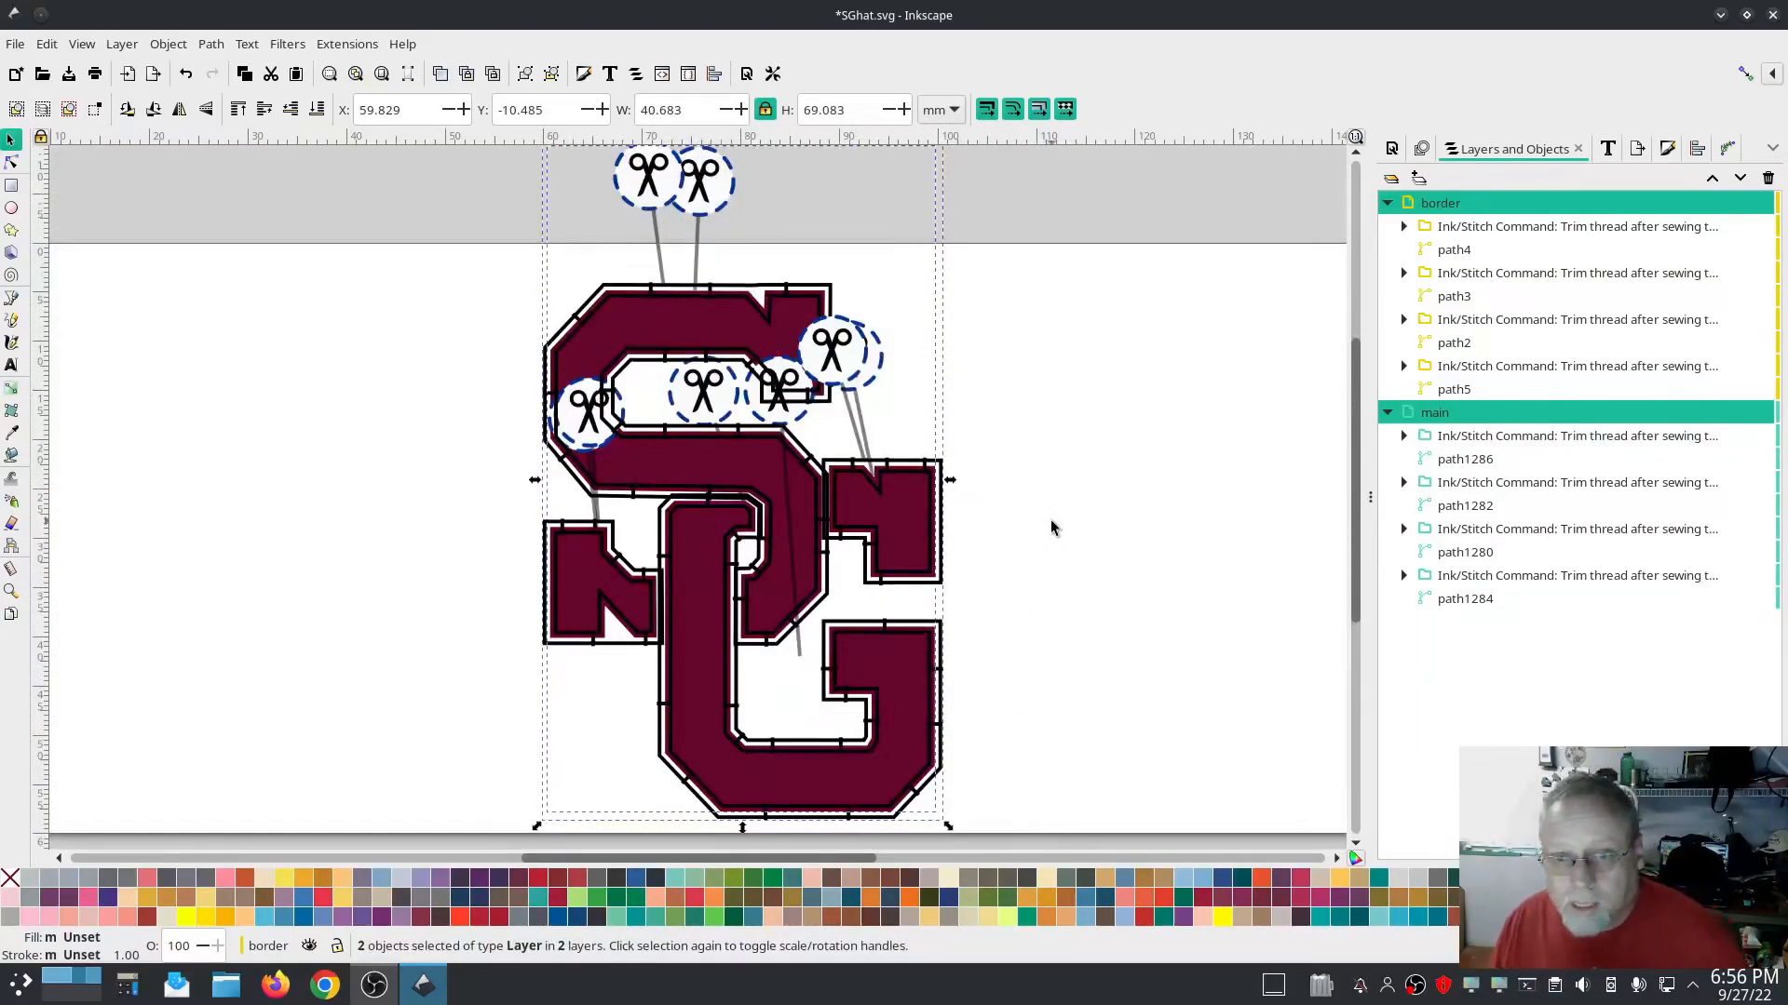
{"action": "left_click", "coordinate": [15, 43]}
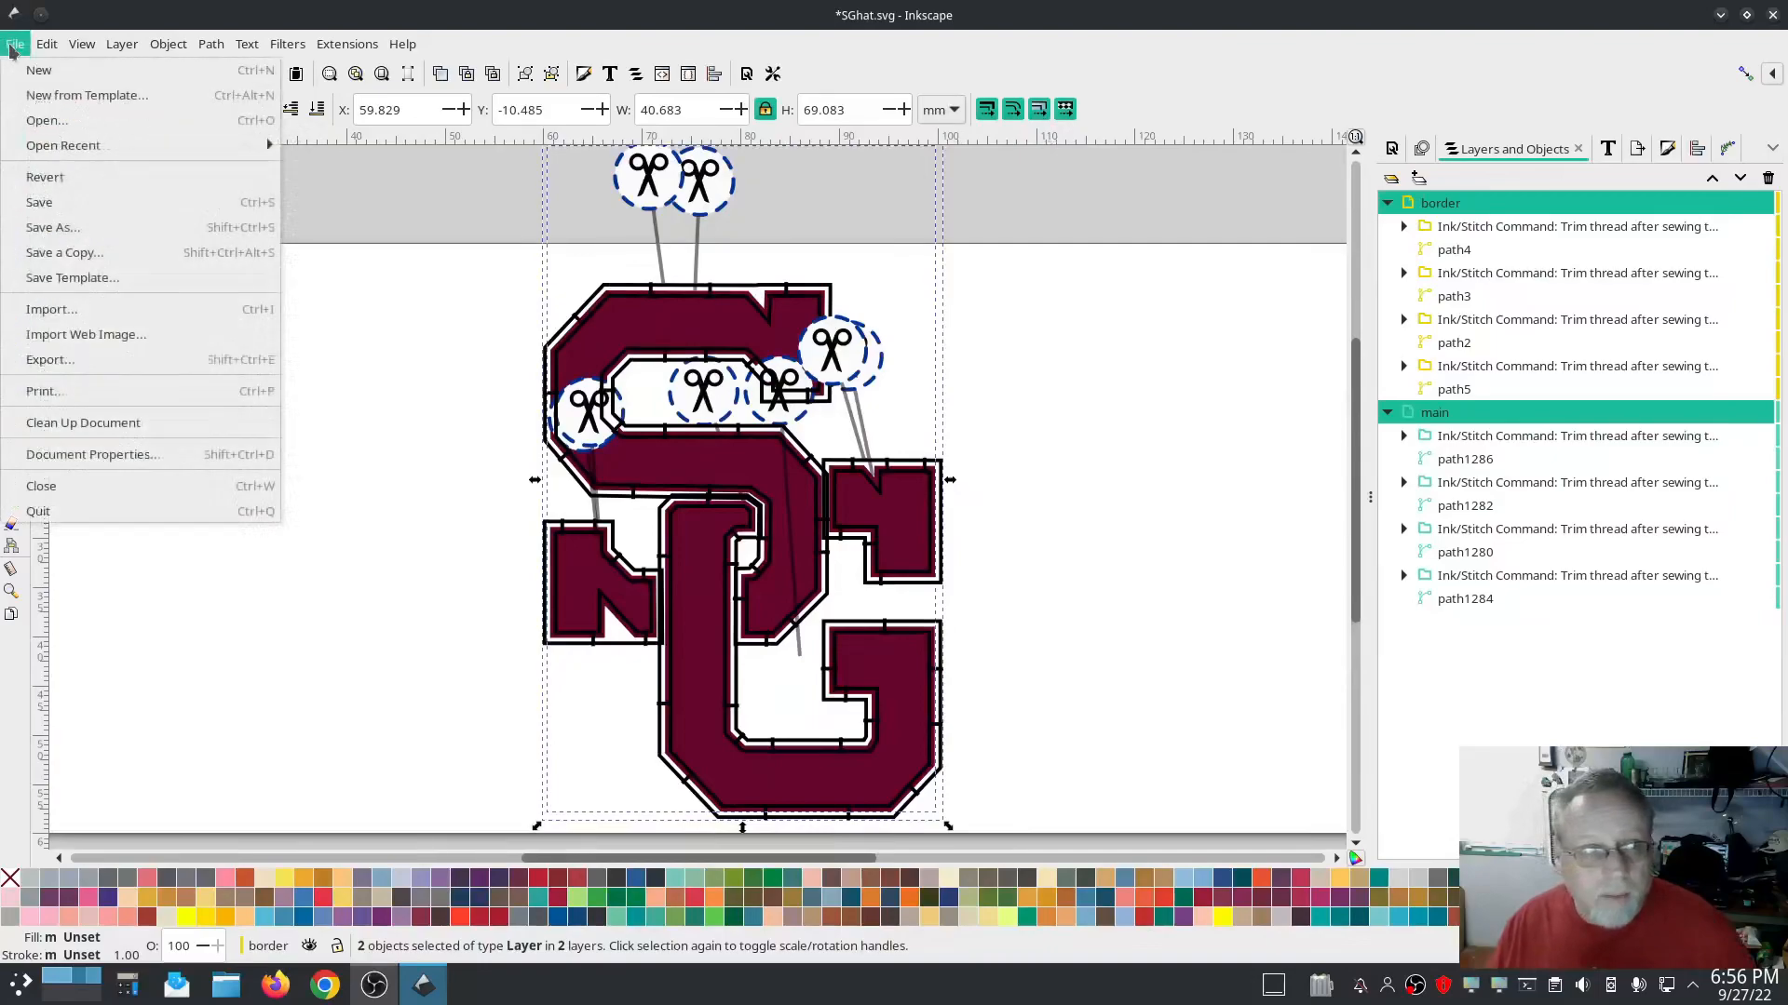
{"action": "left_click", "coordinate": [51, 203]}
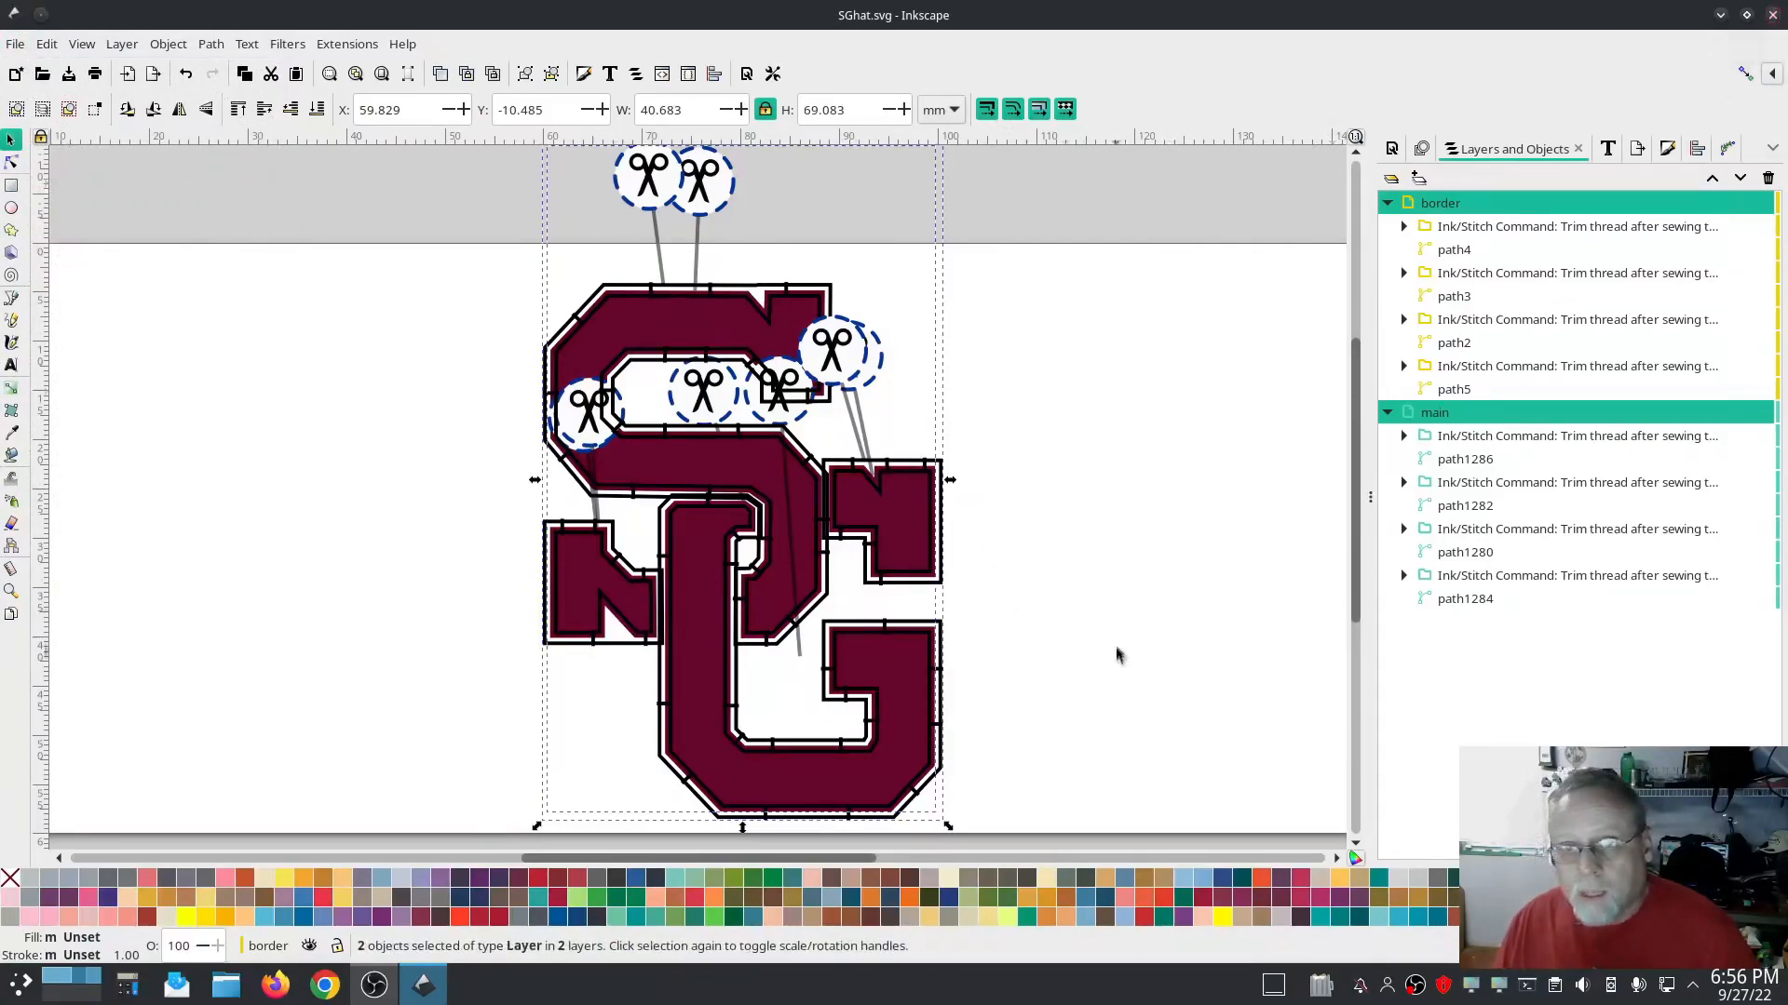
Create a new blank document
{"action": "left_click", "coordinate": [15, 45]}
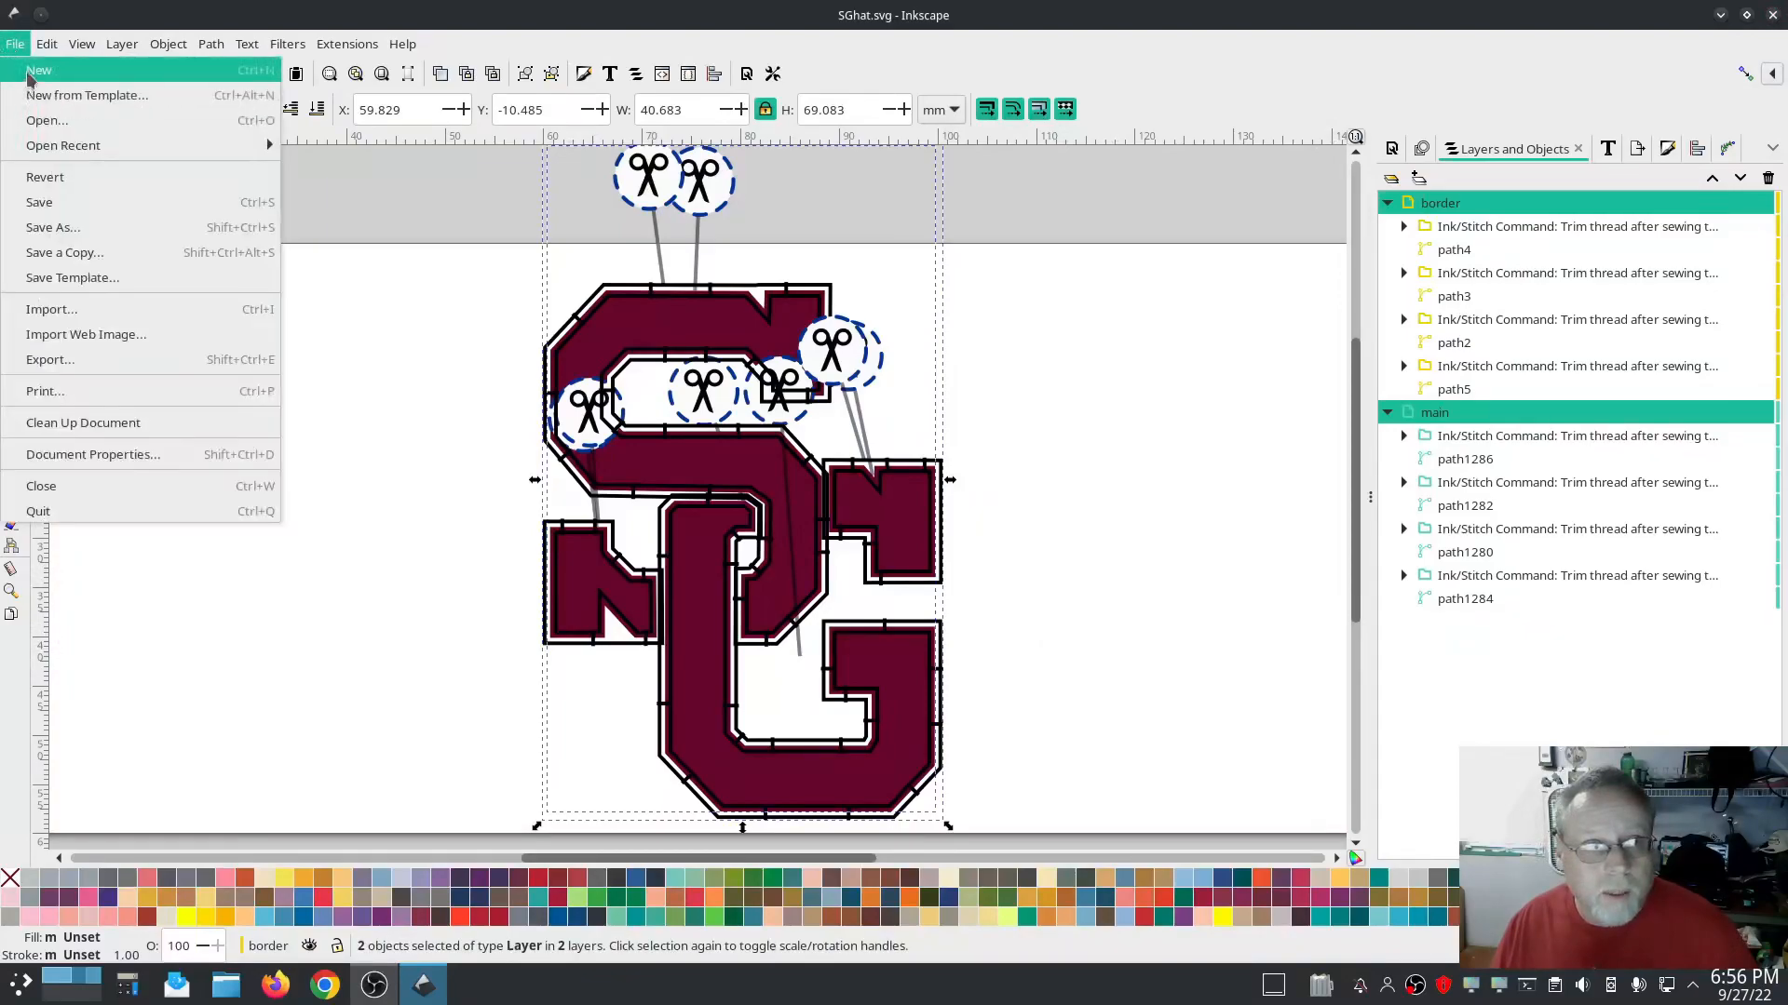
{"action": "left_click", "coordinate": [29, 76]}
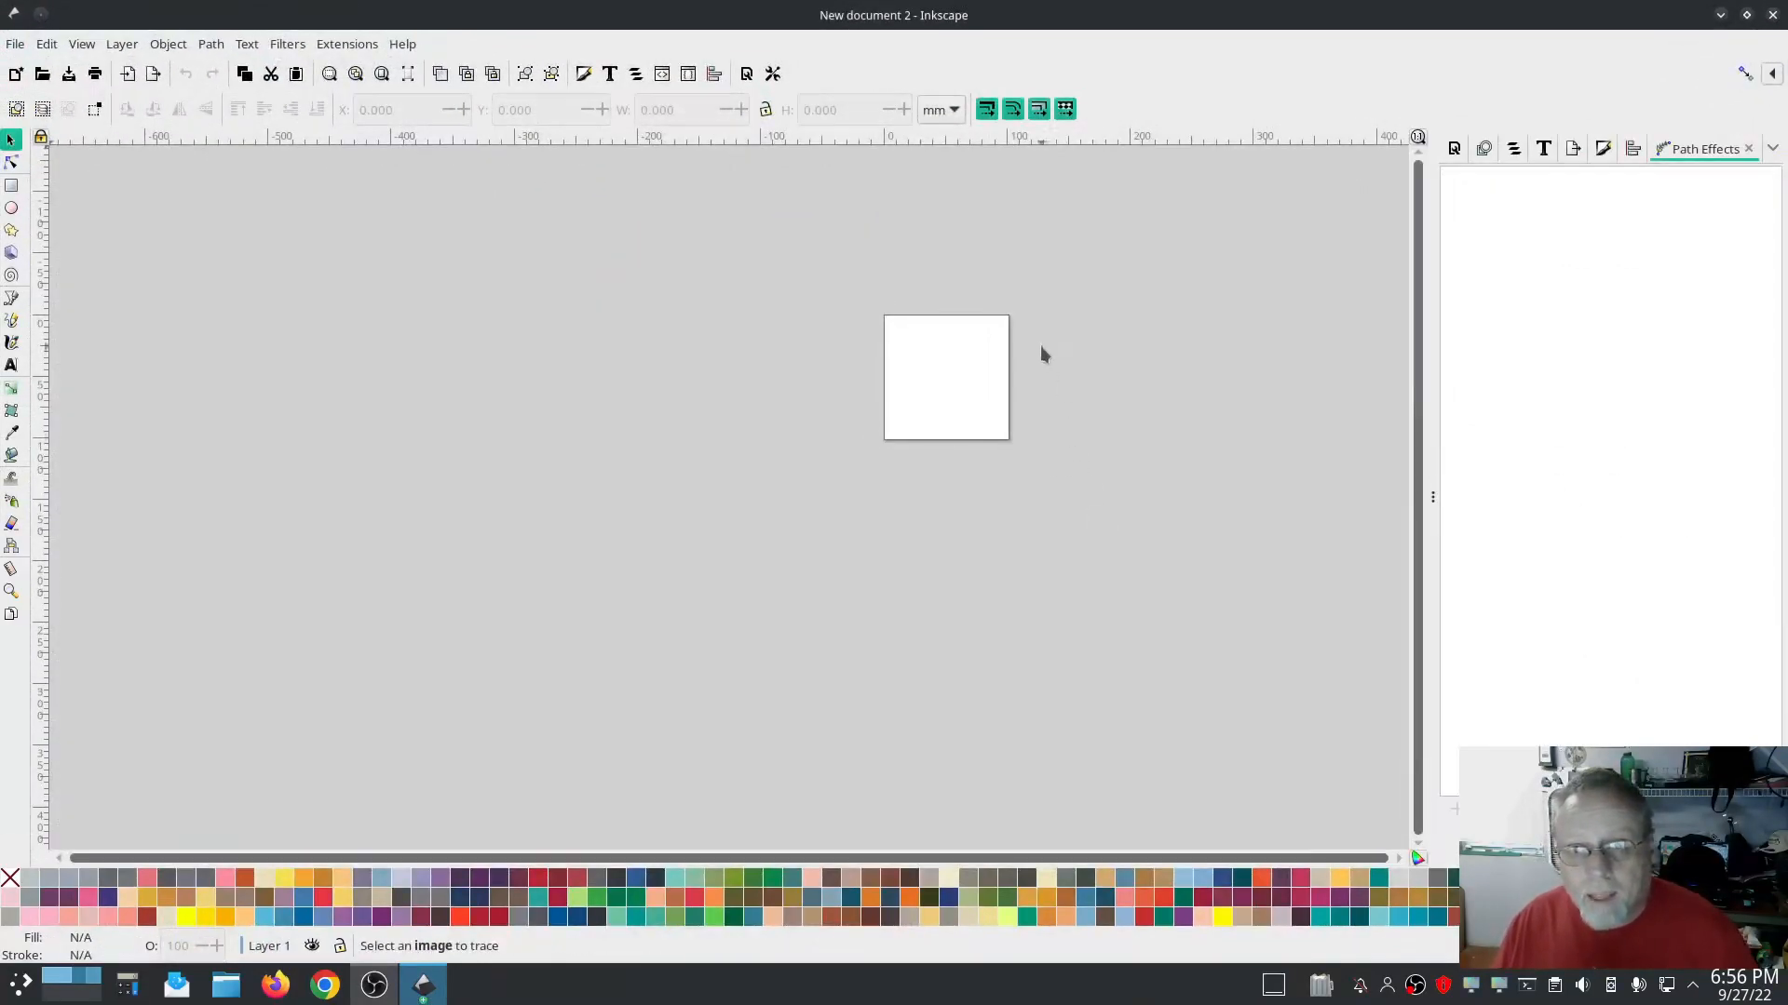
{"action": "scroll", "coordinate": [1043, 354], "scroll_direction": "up", "scroll_amount": 1, "text": "ctrl"}
{"action": "scroll", "coordinate": [790, 355], "scroll_direction": "up", "scroll_amount": 1, "text": "ctrl"}
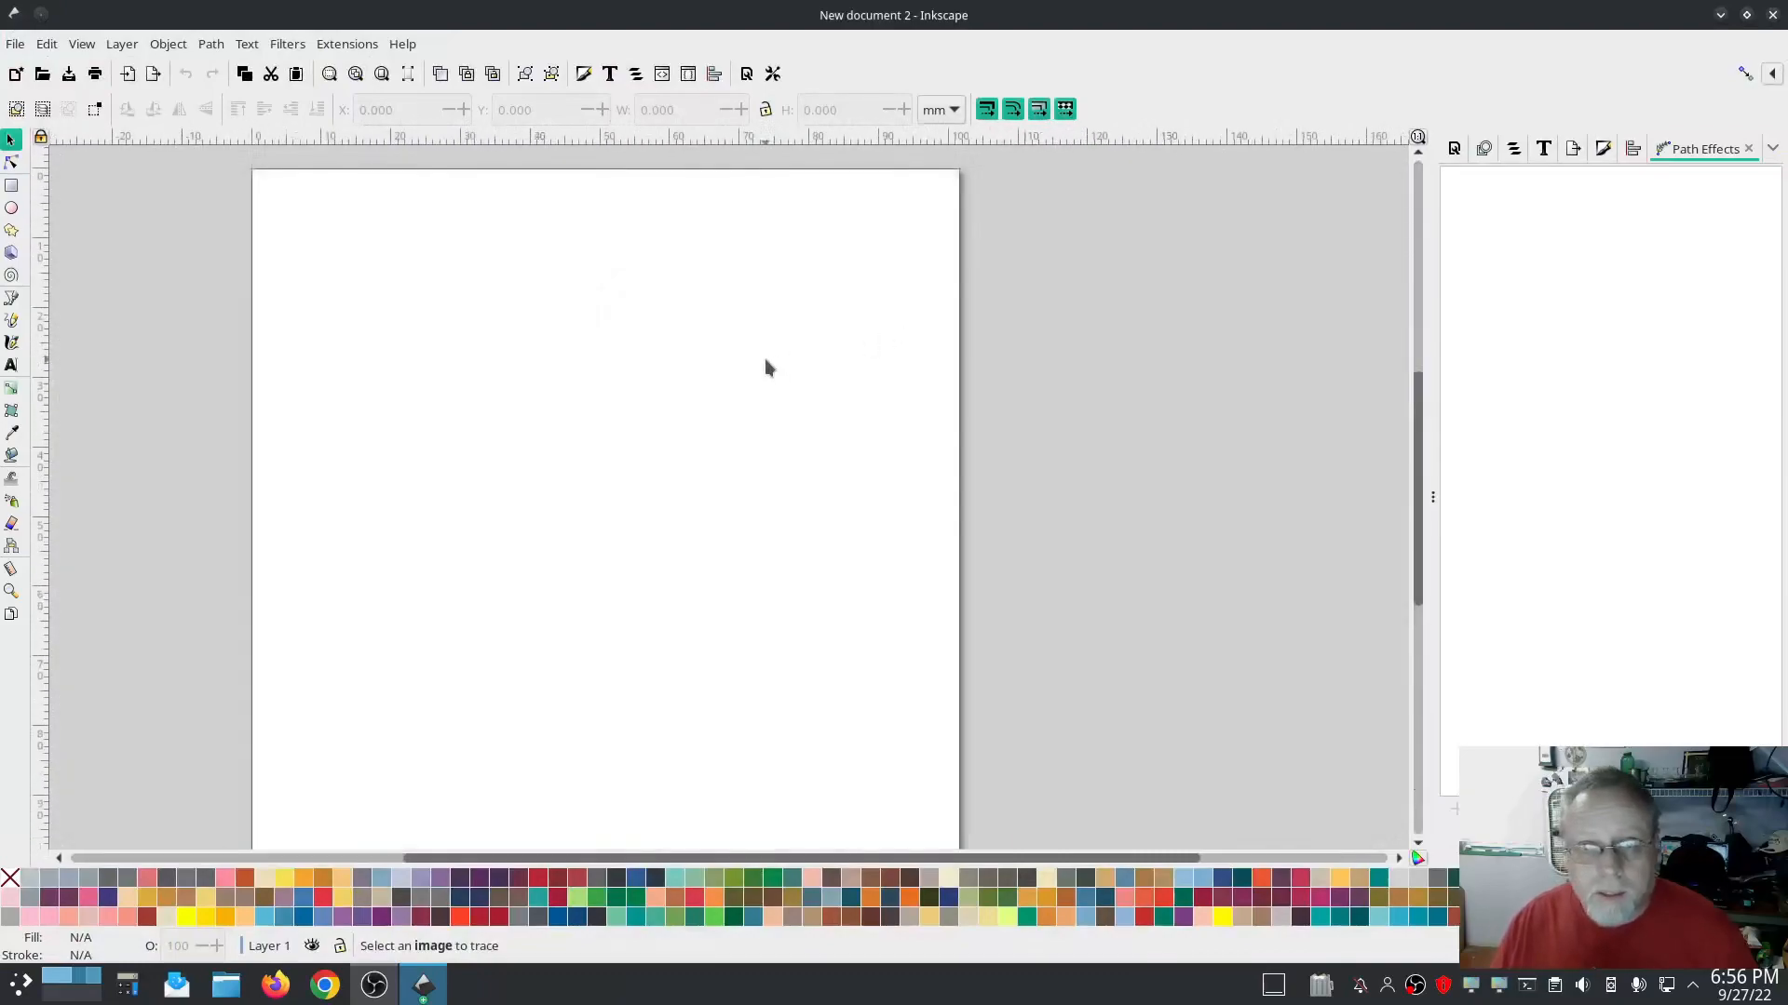
{"action": "left_click", "coordinate": [1220, 403]}
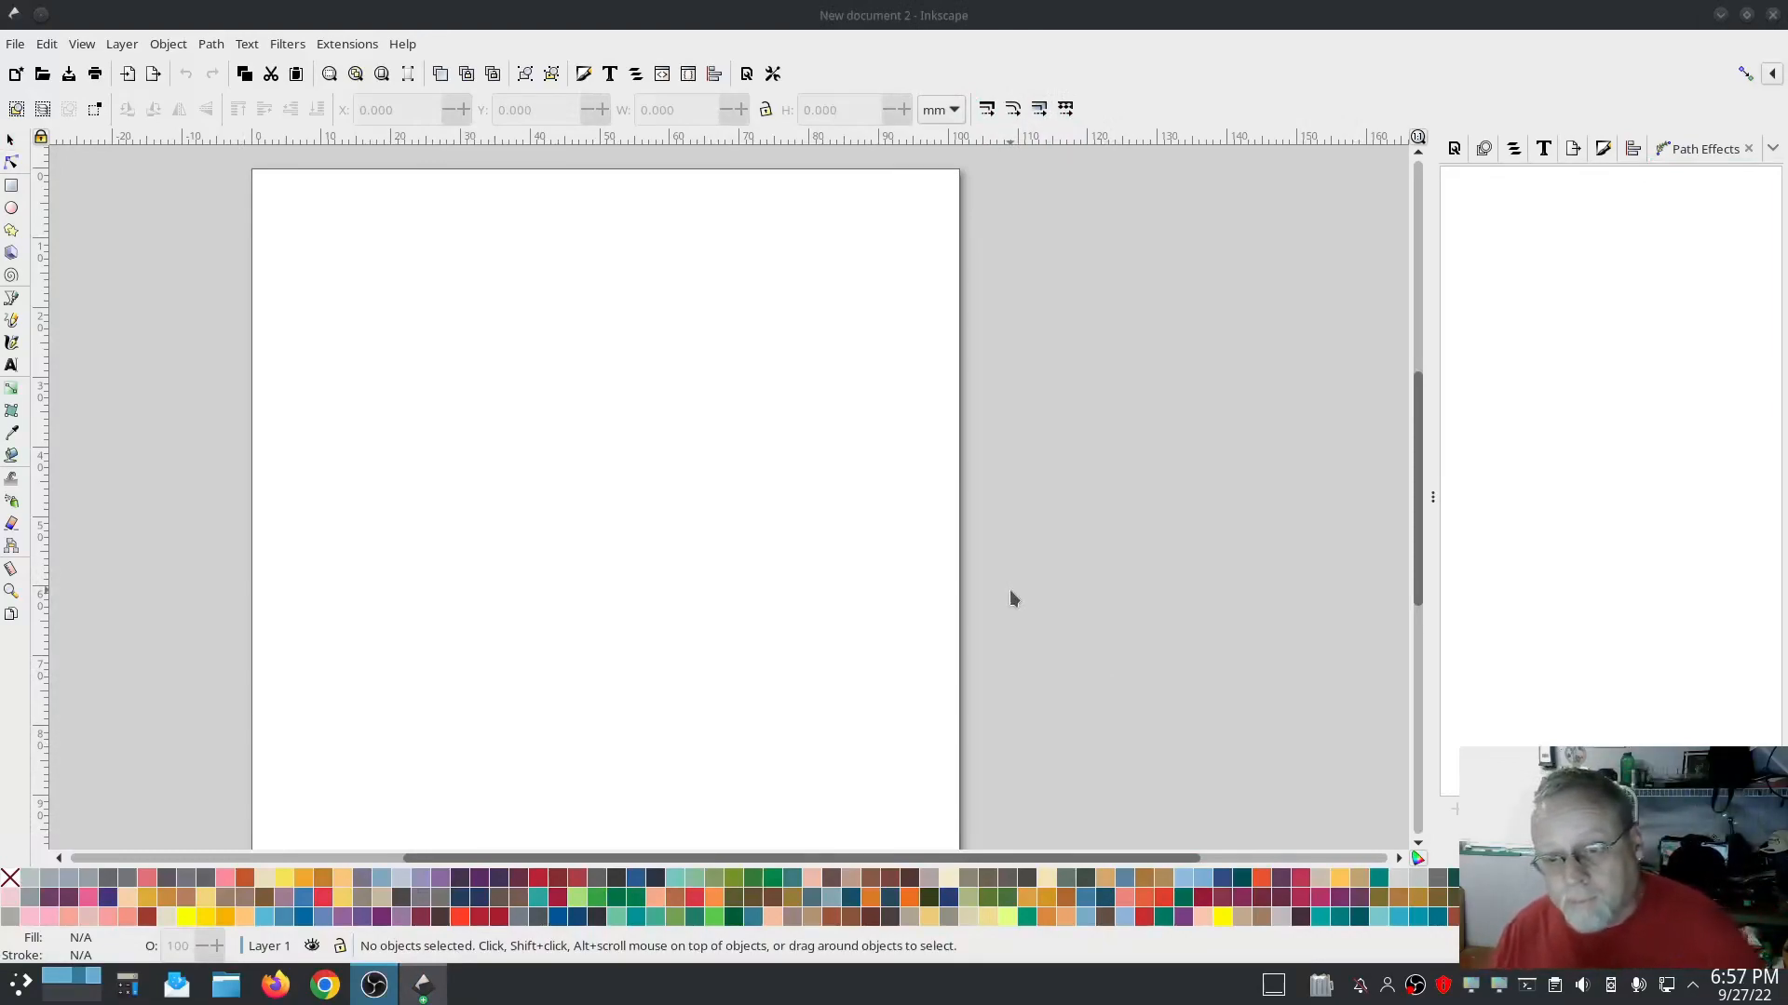
Draw an open path of four straight segments in the left half of the page with the Pen tool
{"action": "left_click", "coordinate": [11, 298]}
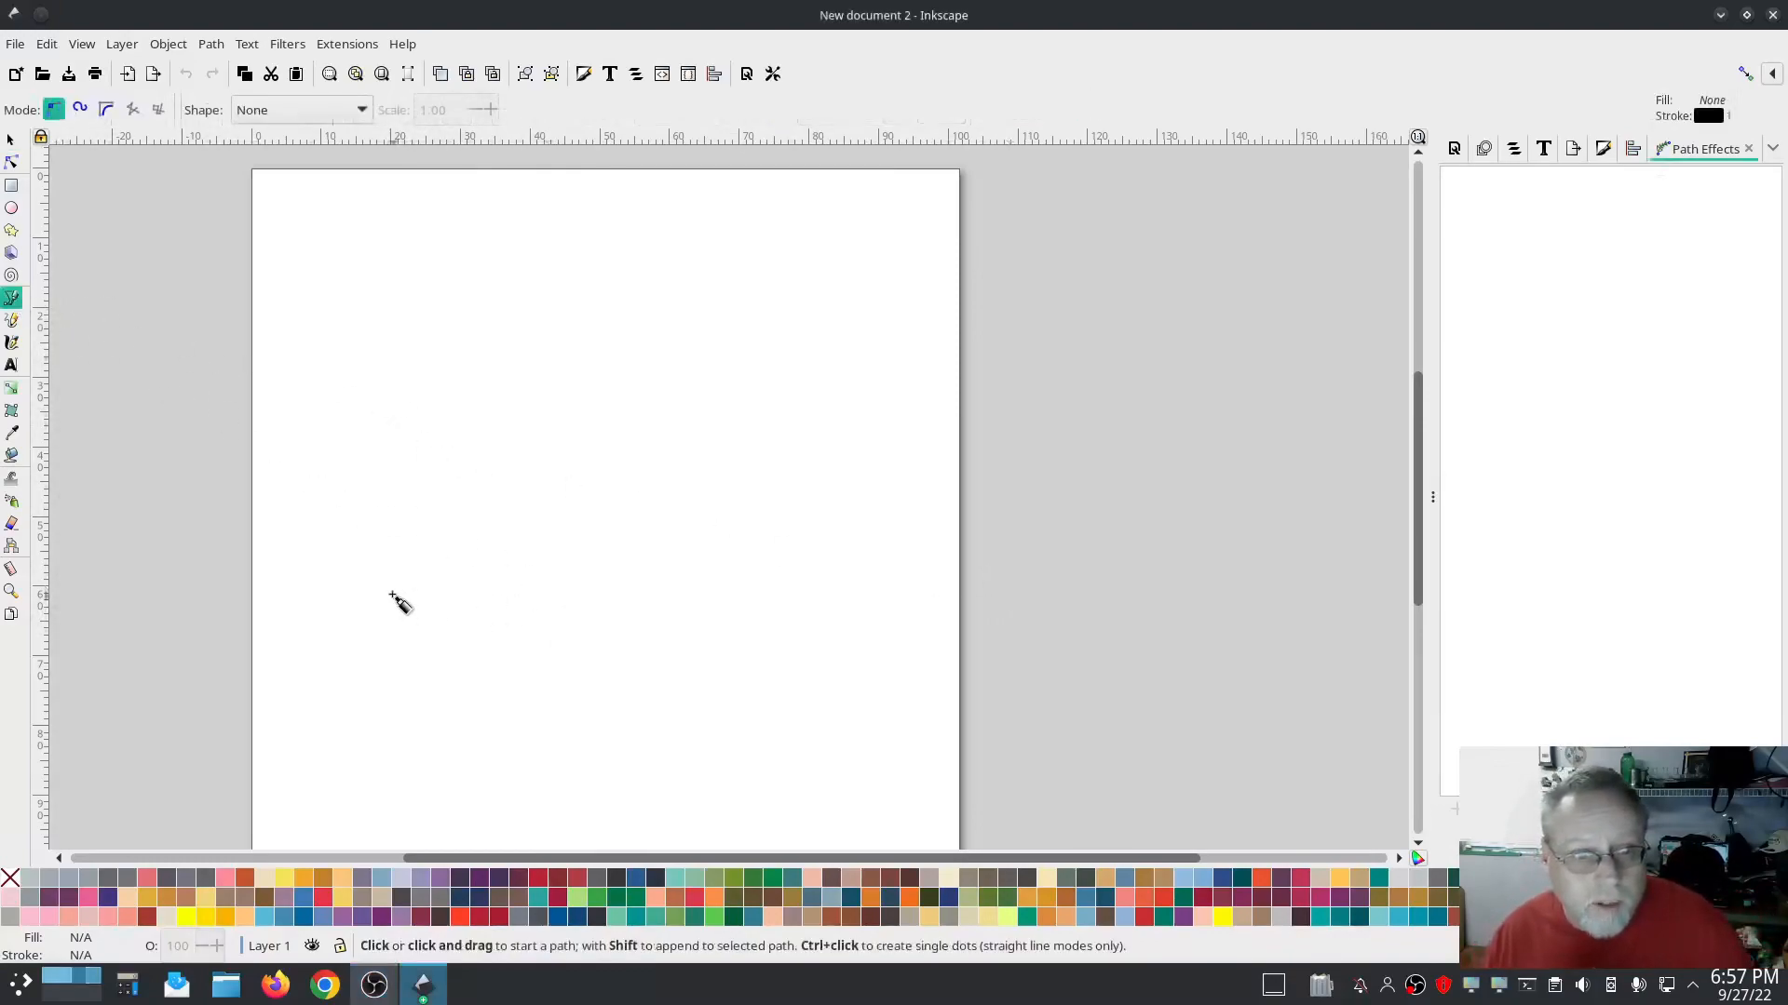
{"action": "left_click", "coordinate": [361, 495]}
{"action": "left_click", "coordinate": [475, 341]}
{"action": "left_click", "coordinate": [559, 526]}
{"action": "left_click", "coordinate": [389, 629]}
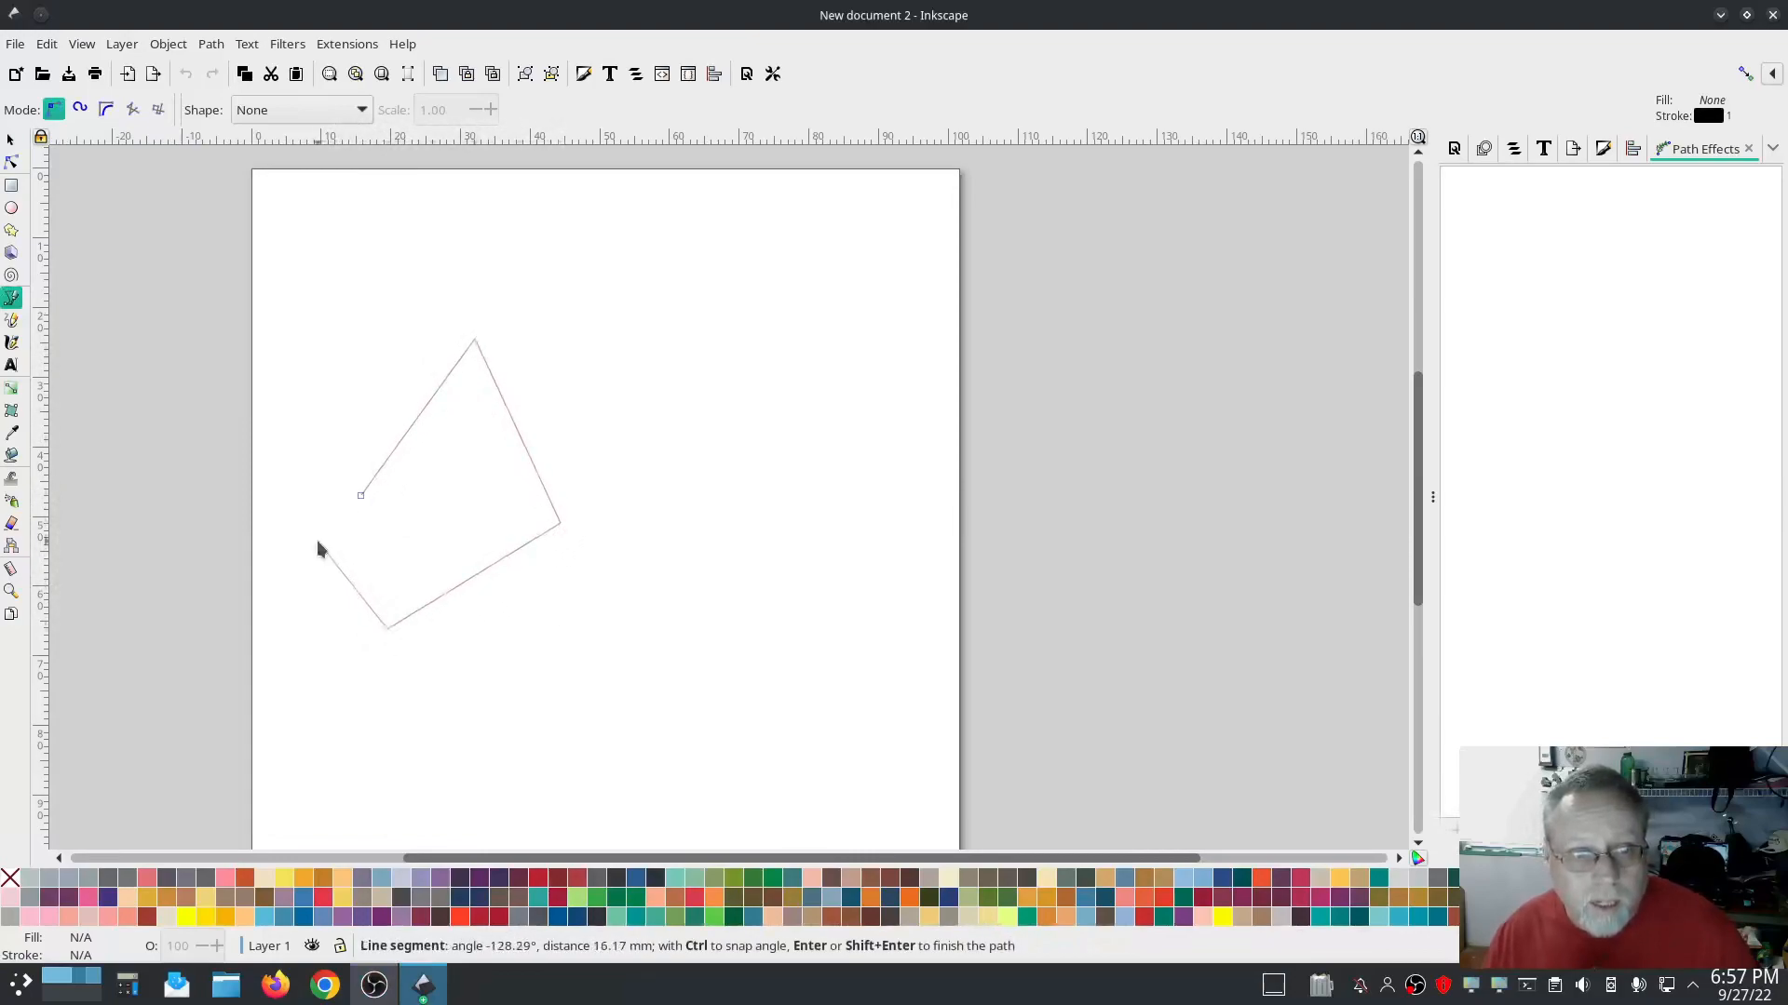
{"action": "double_click", "coordinate": [317, 542]}
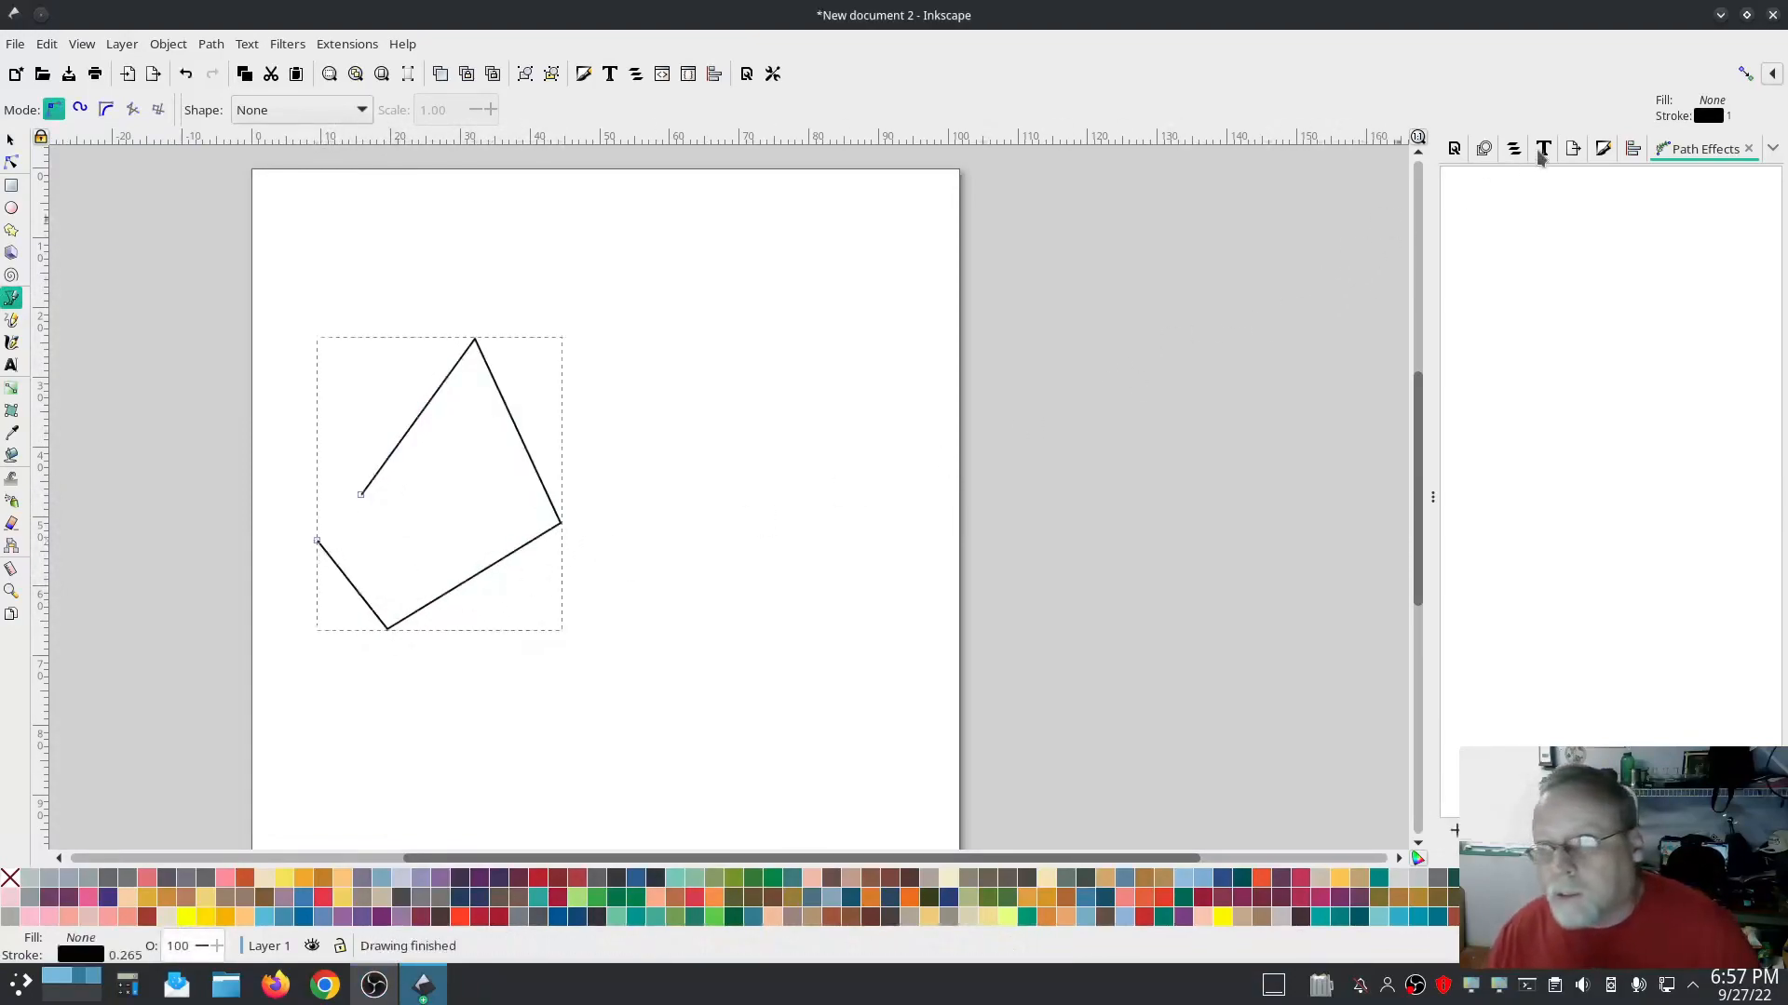
Set the drawn path's stroke width to 2 mm
{"action": "left_click", "coordinate": [1602, 152]}
{"action": "left_click", "coordinate": [1536, 181]}
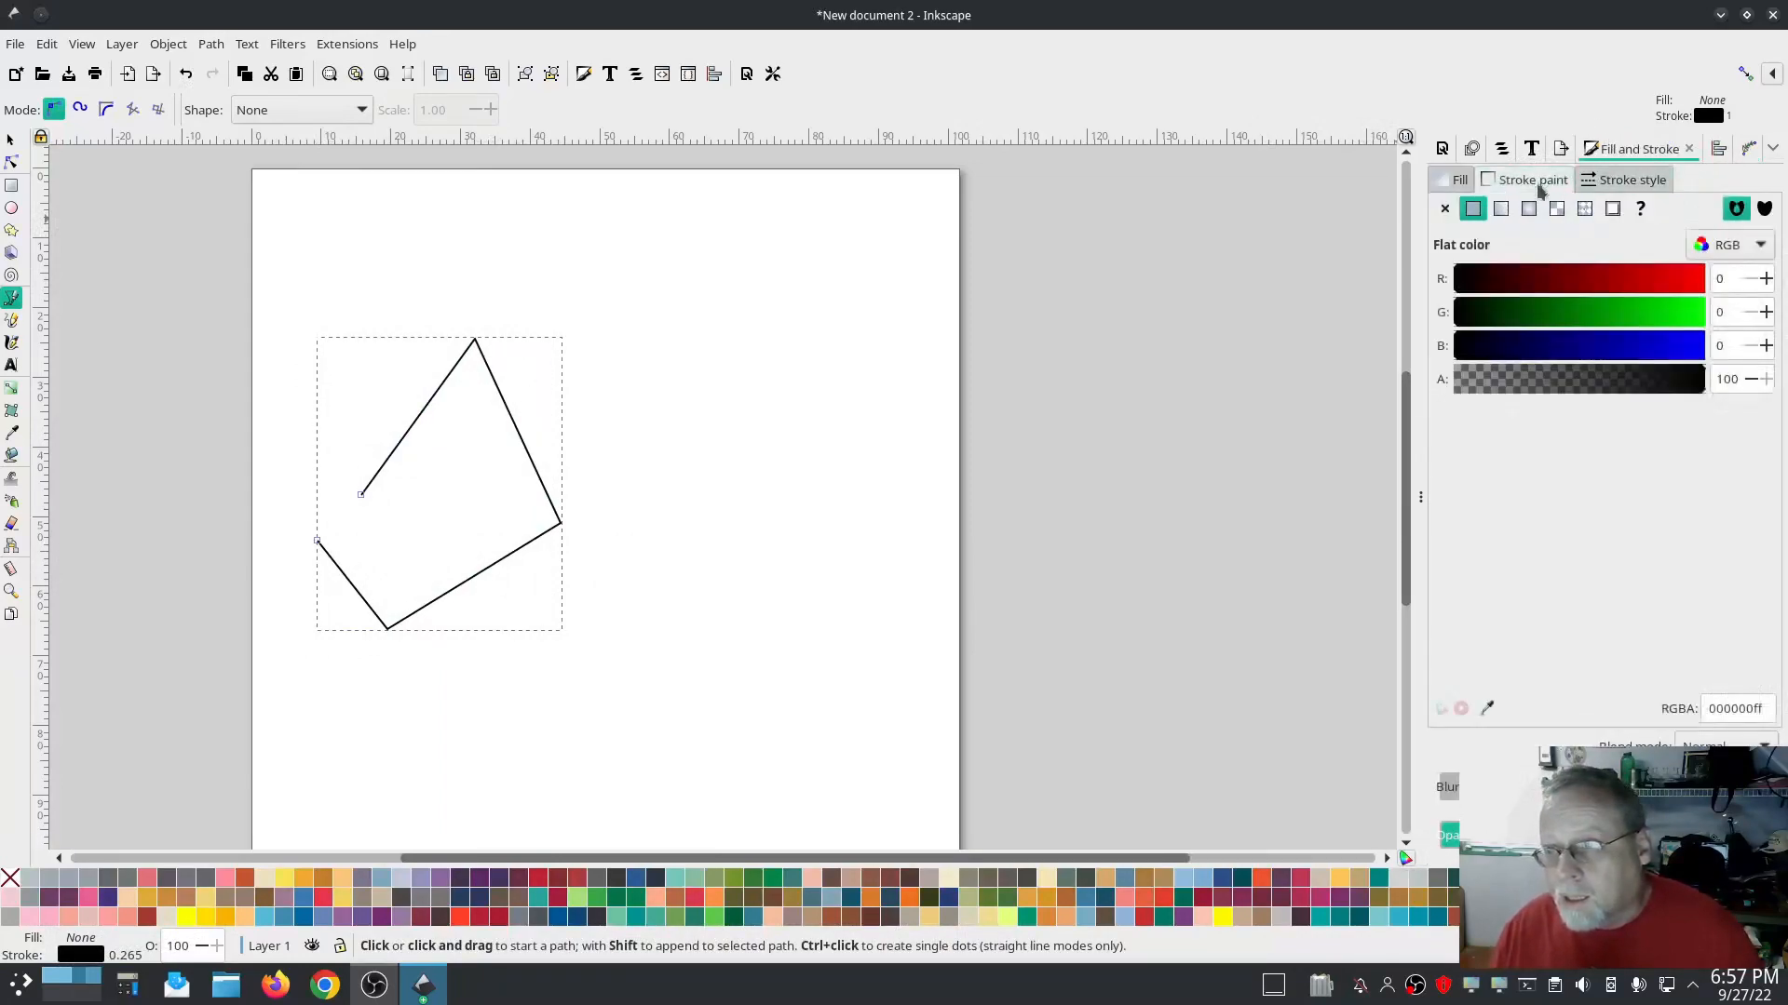
{"action": "left_click", "coordinate": [1634, 180]}
{"action": "double_click", "coordinate": [1541, 216]}
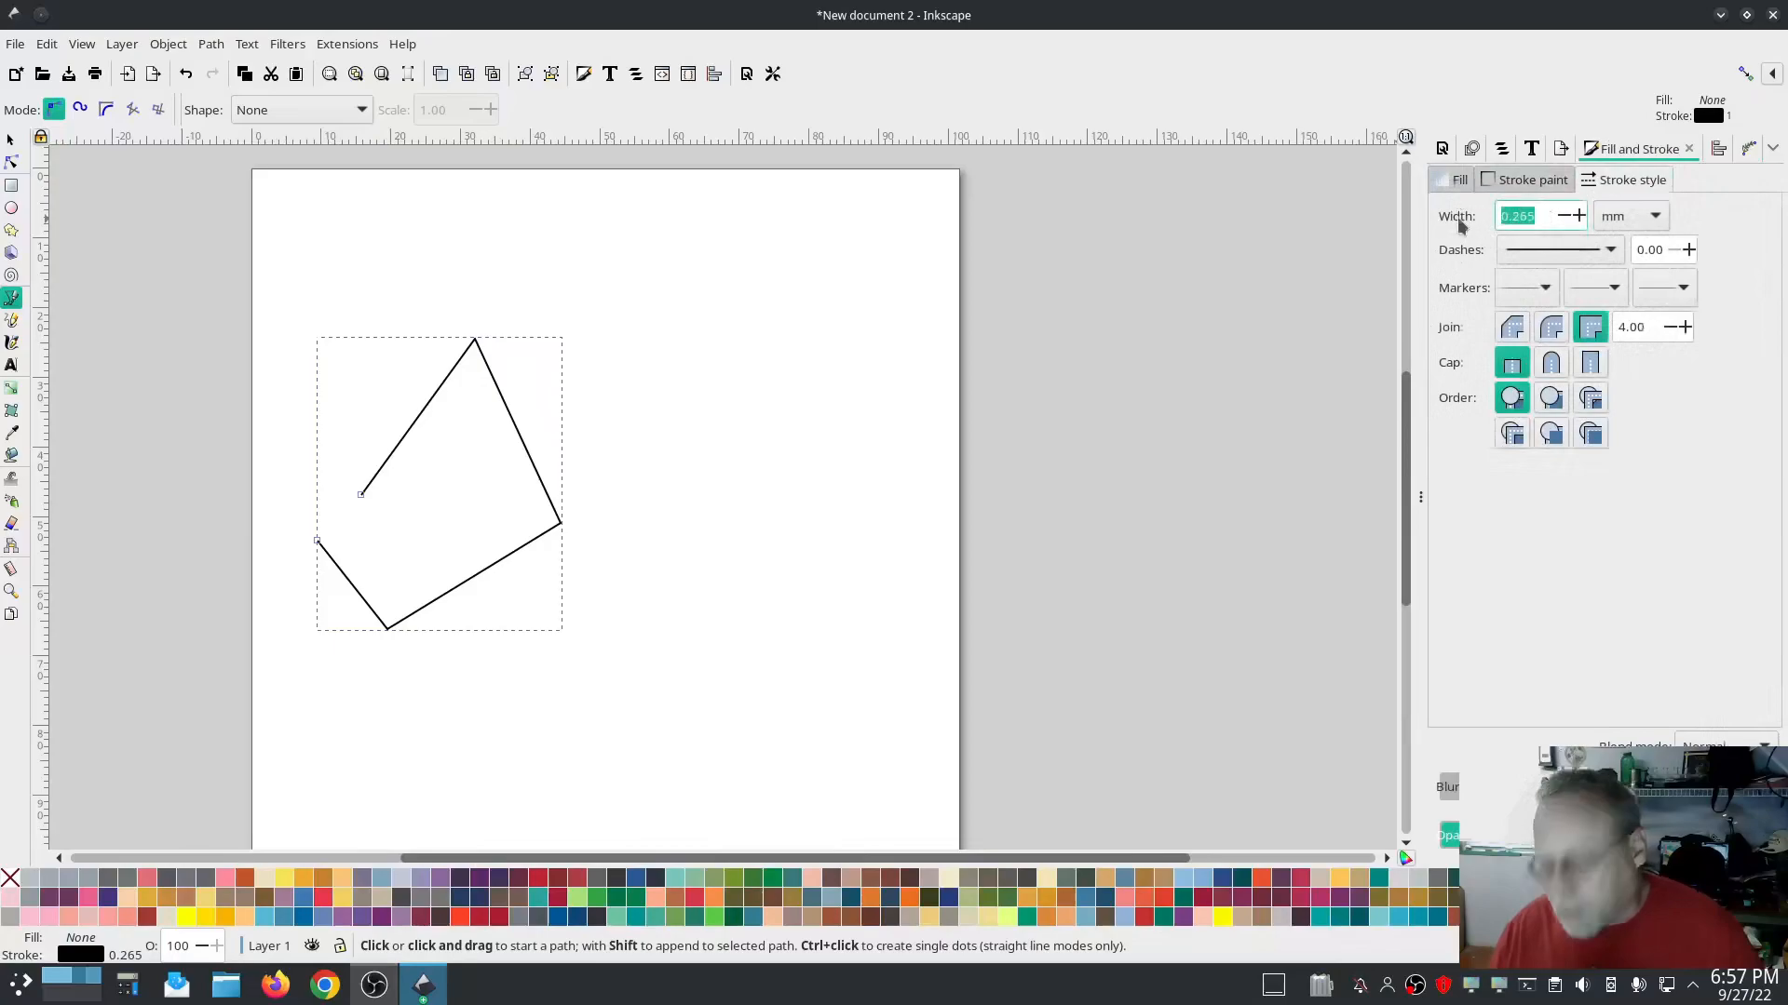
{"action": "type", "text": "2"}
{"action": "key", "text": "Return"}
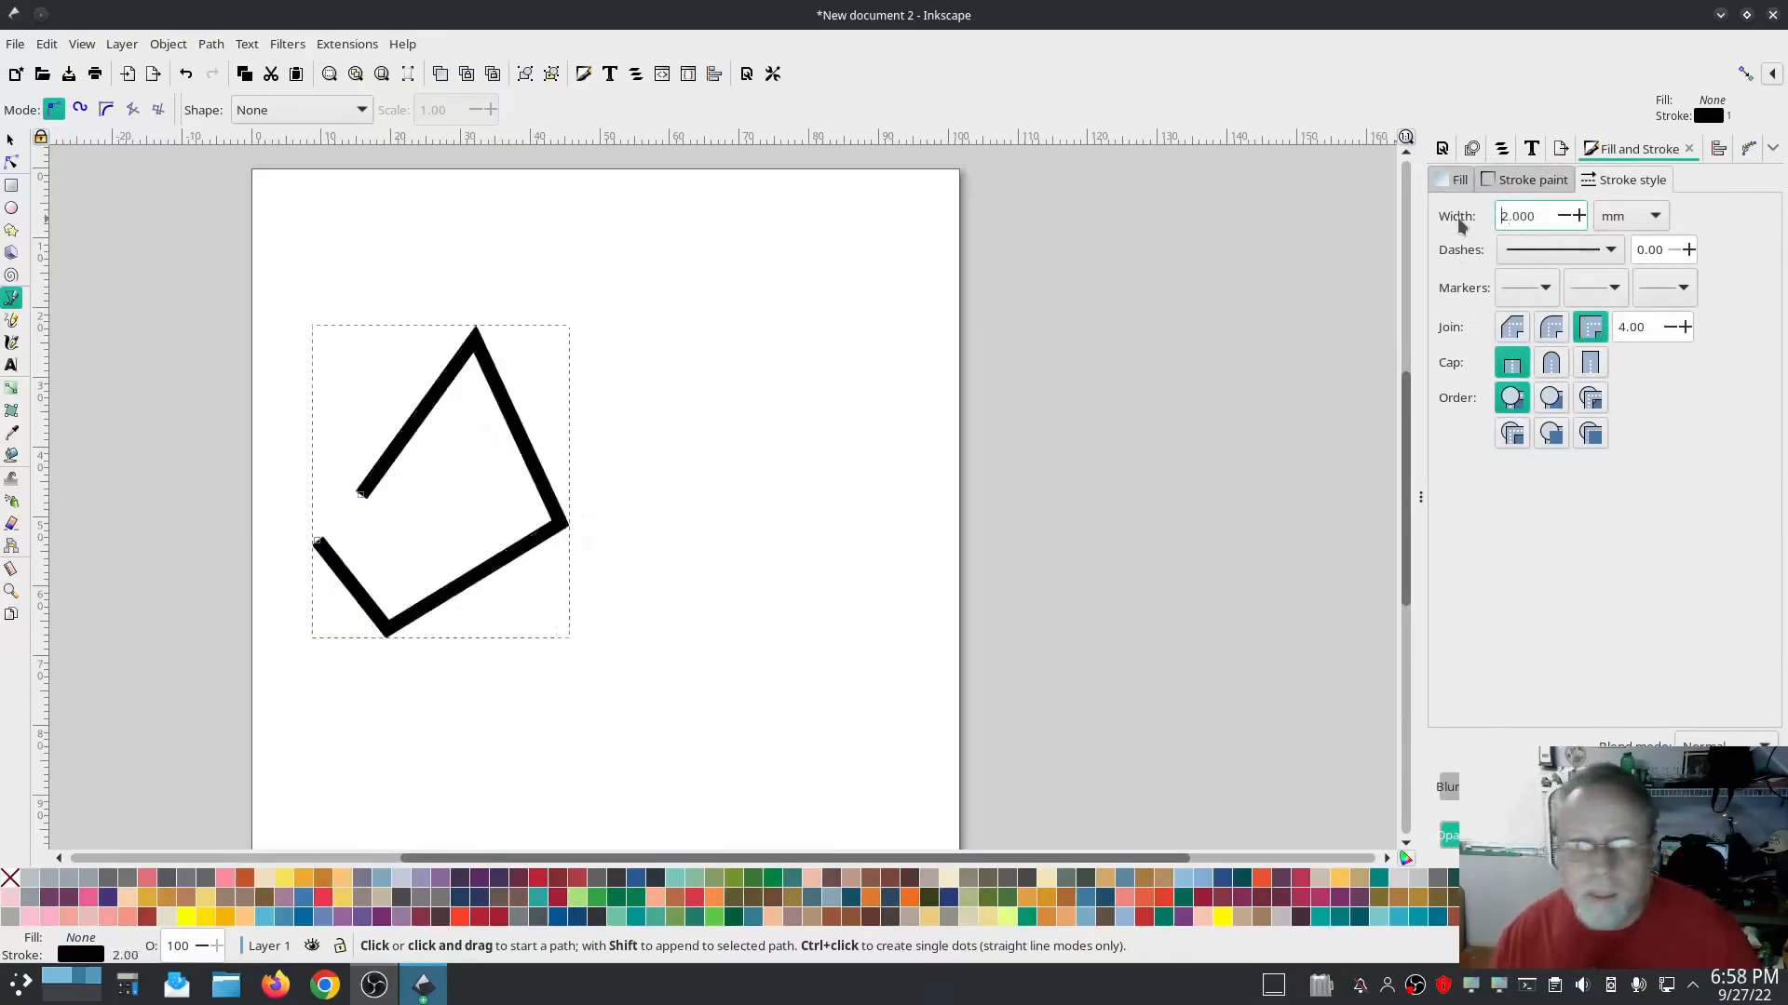
Convert the four-segment line into a satin column with Ink/Stitch's Convert Line to Satin
{"action": "left_click", "coordinate": [352, 46]}
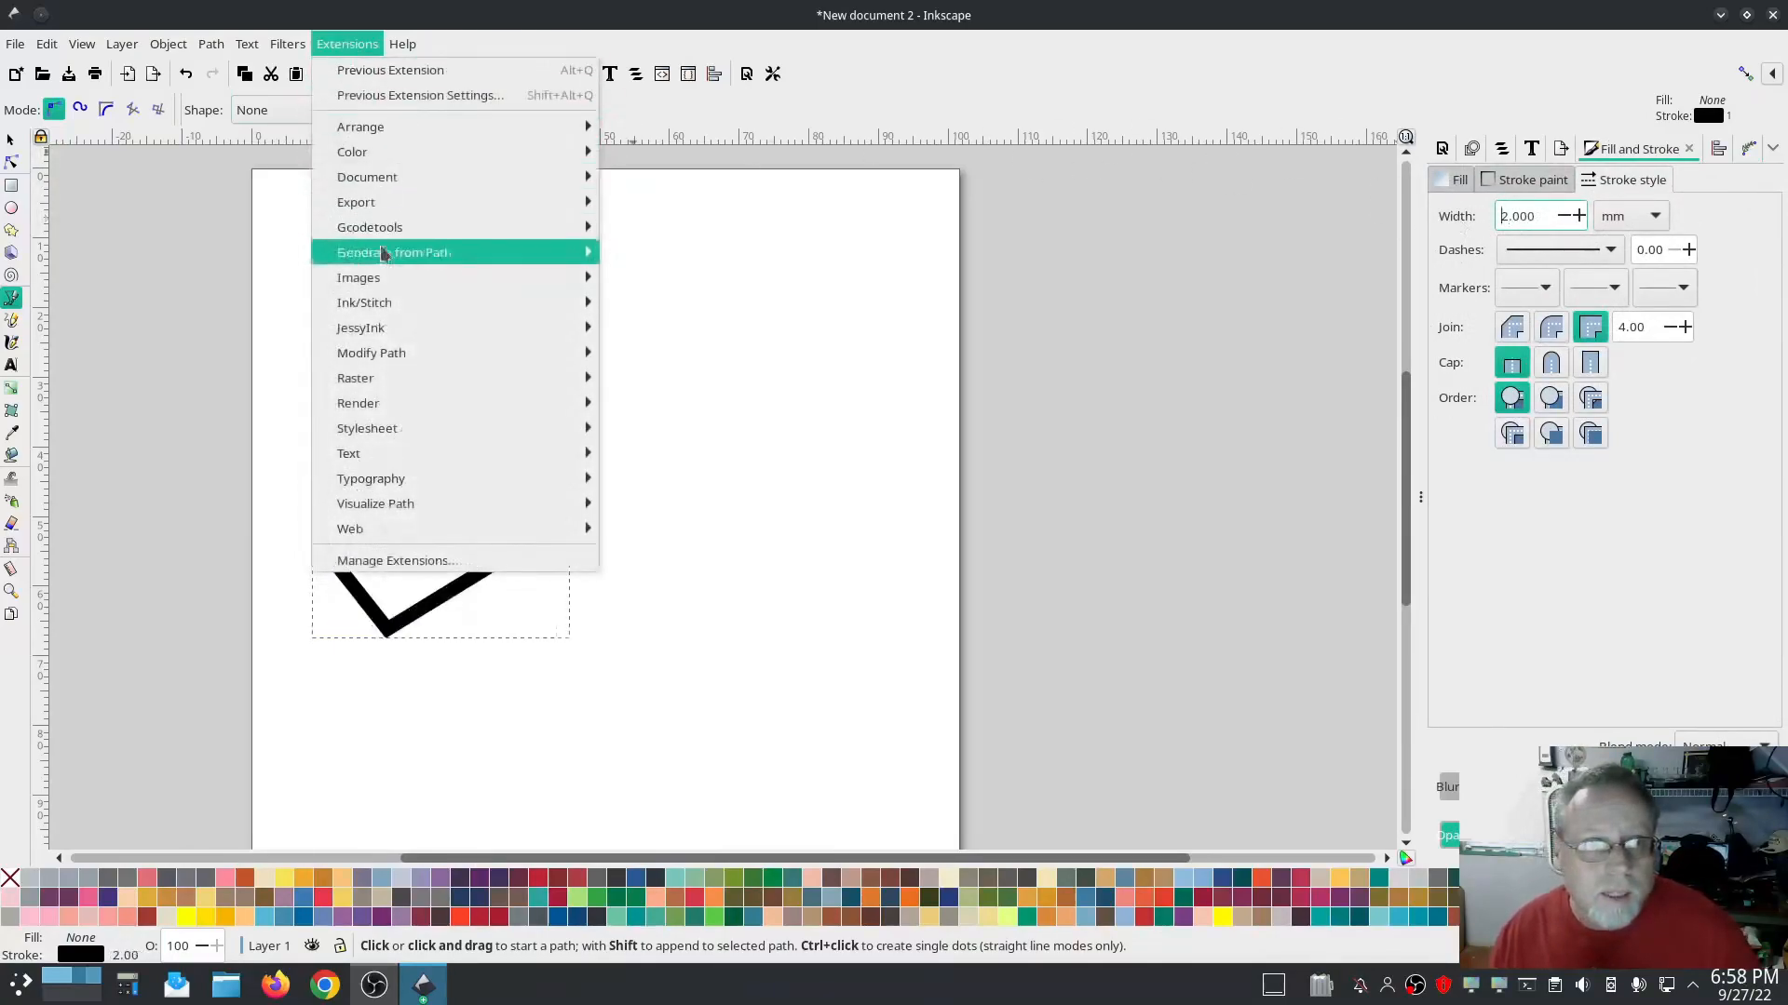
{"action": "mouse_move", "coordinate": [369, 310]}
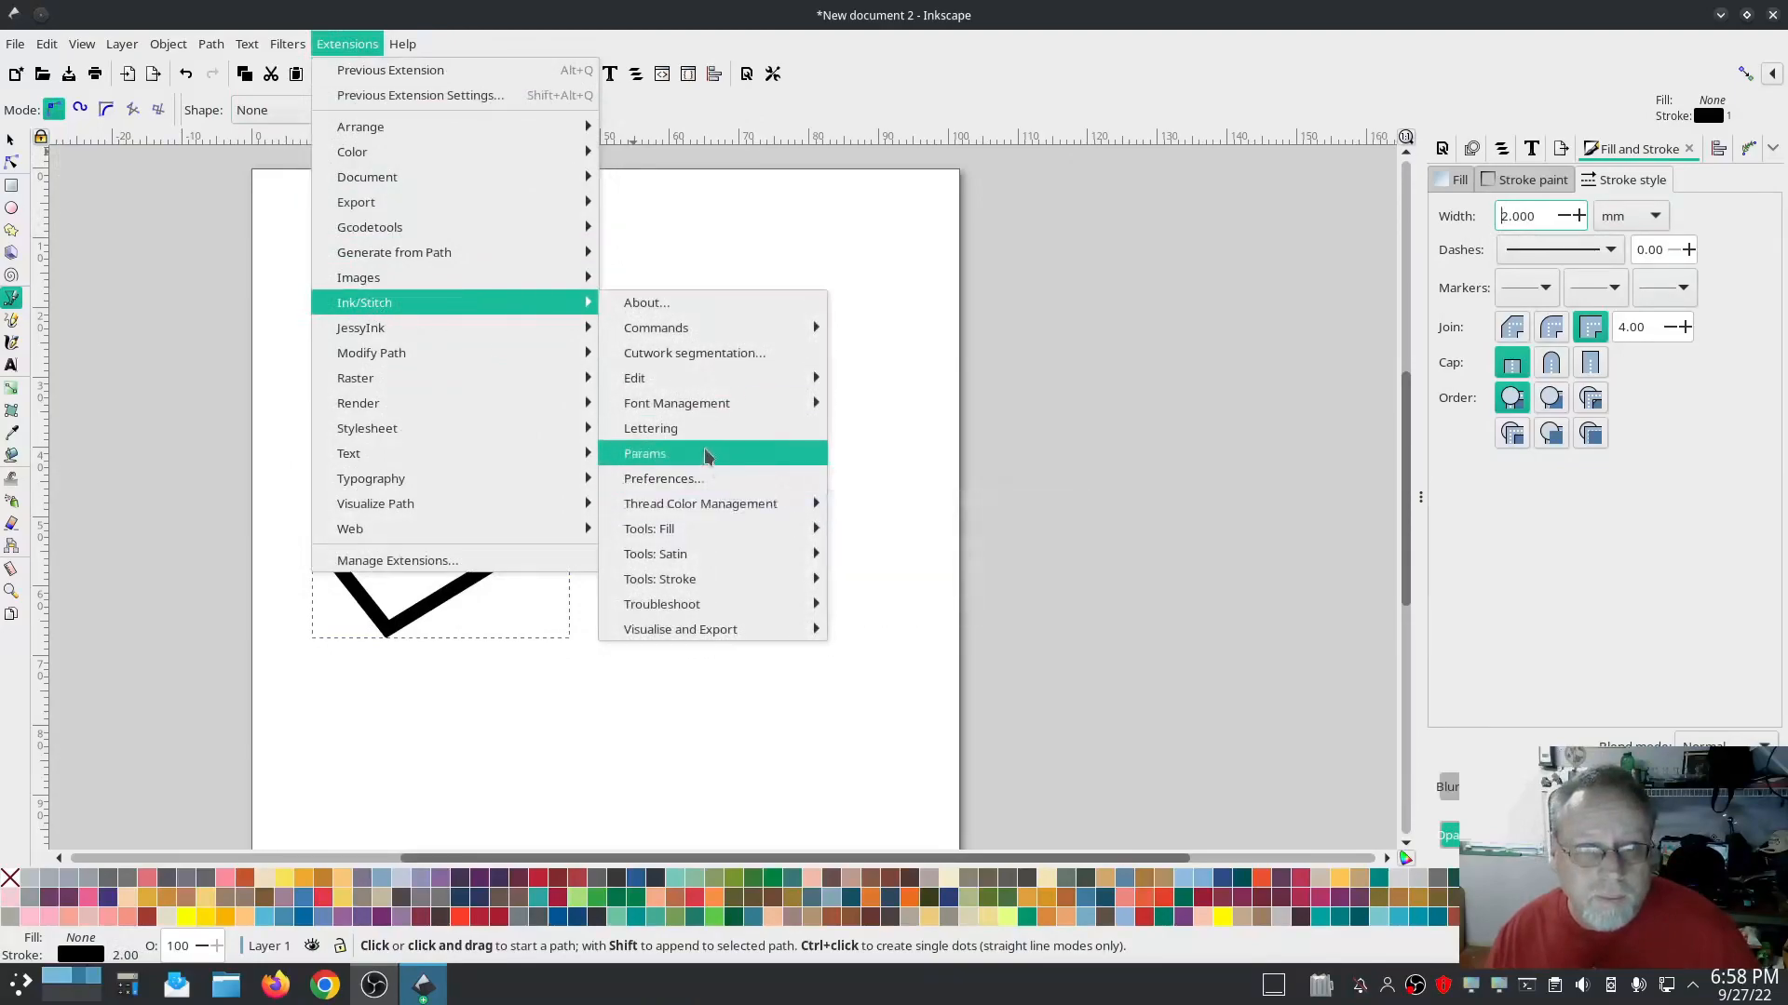
{"action": "mouse_move", "coordinate": [694, 581]}
{"action": "left_click", "coordinate": [889, 577]}
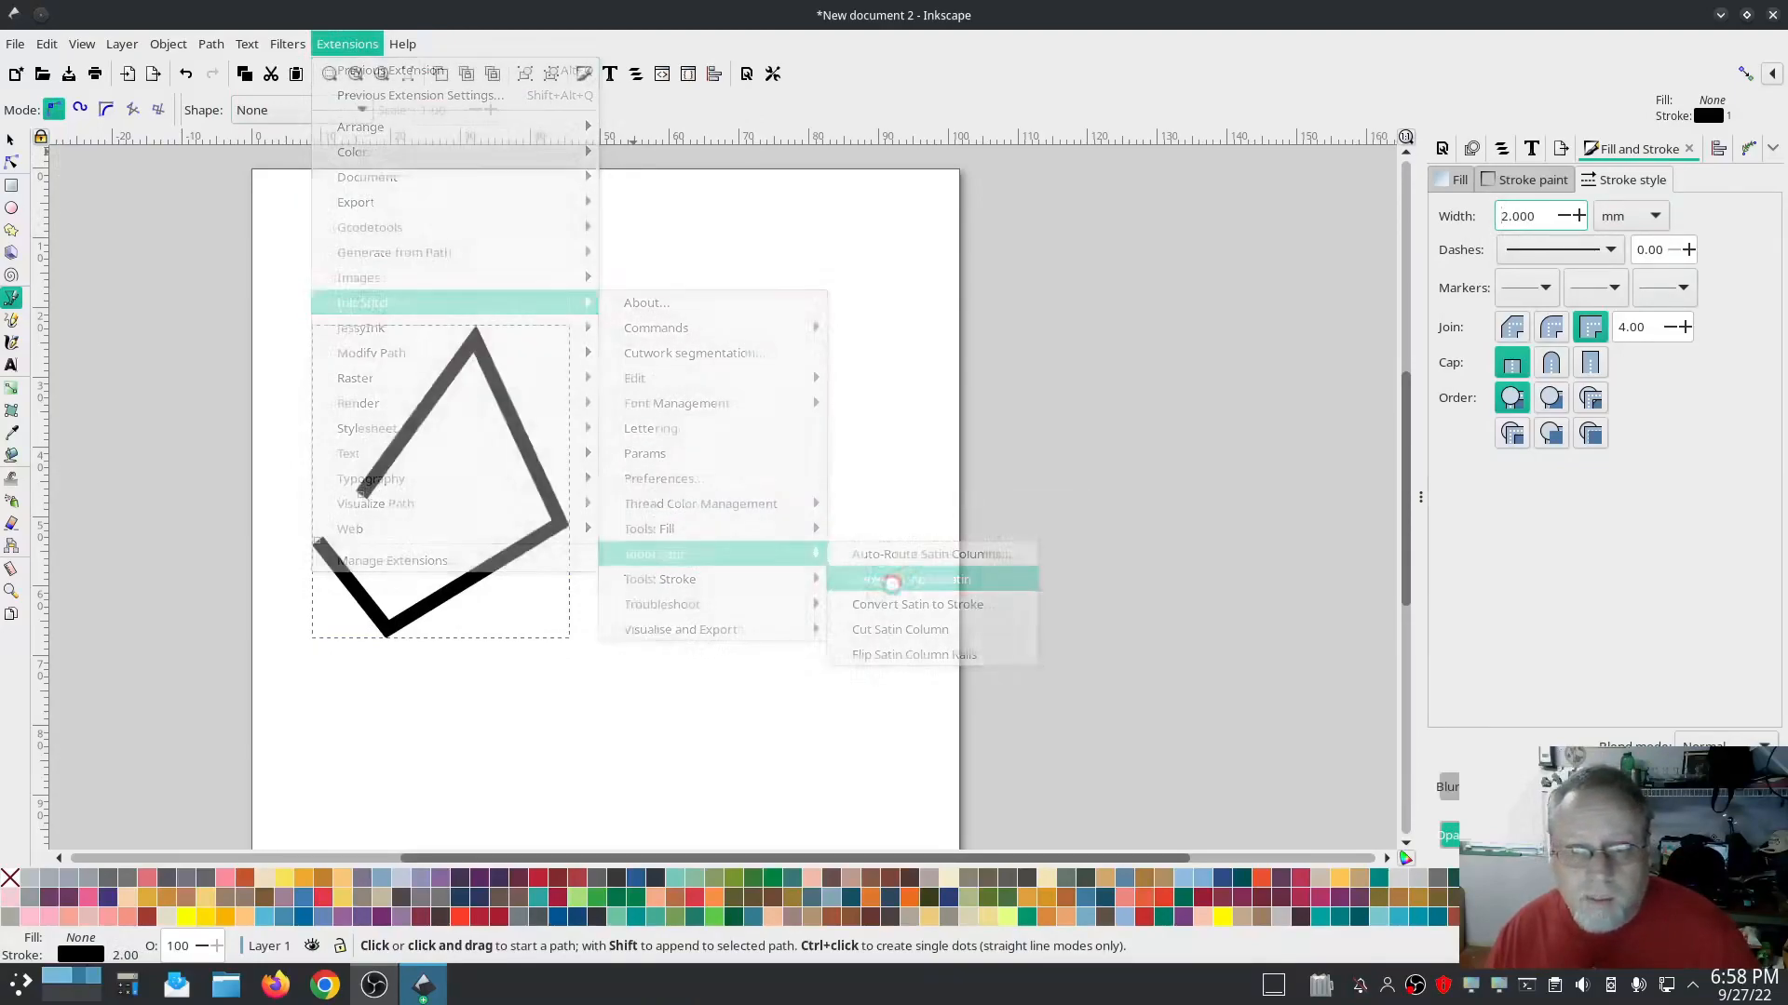
Select the outer rail's lower segment with the Node tool and reverse the direction of that rail
{"action": "left_click", "coordinate": [12, 164]}
{"action": "left_click", "coordinate": [444, 609]}
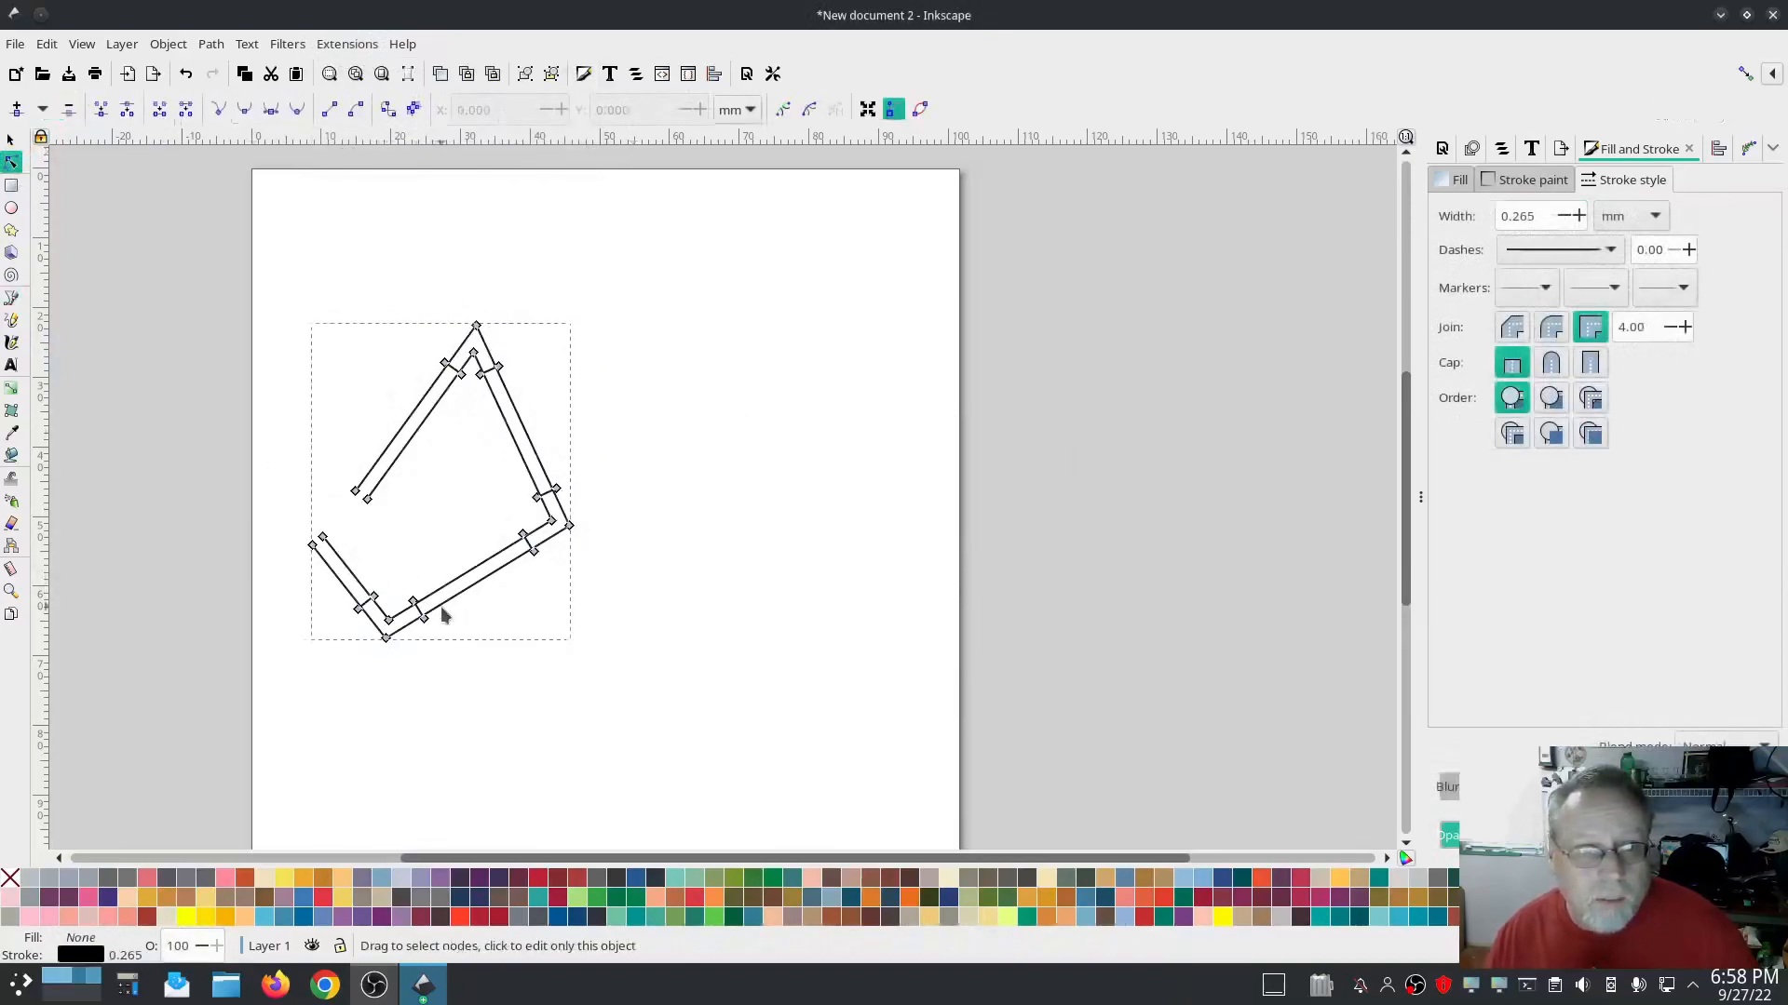
{"action": "left_click", "coordinate": [443, 608]}
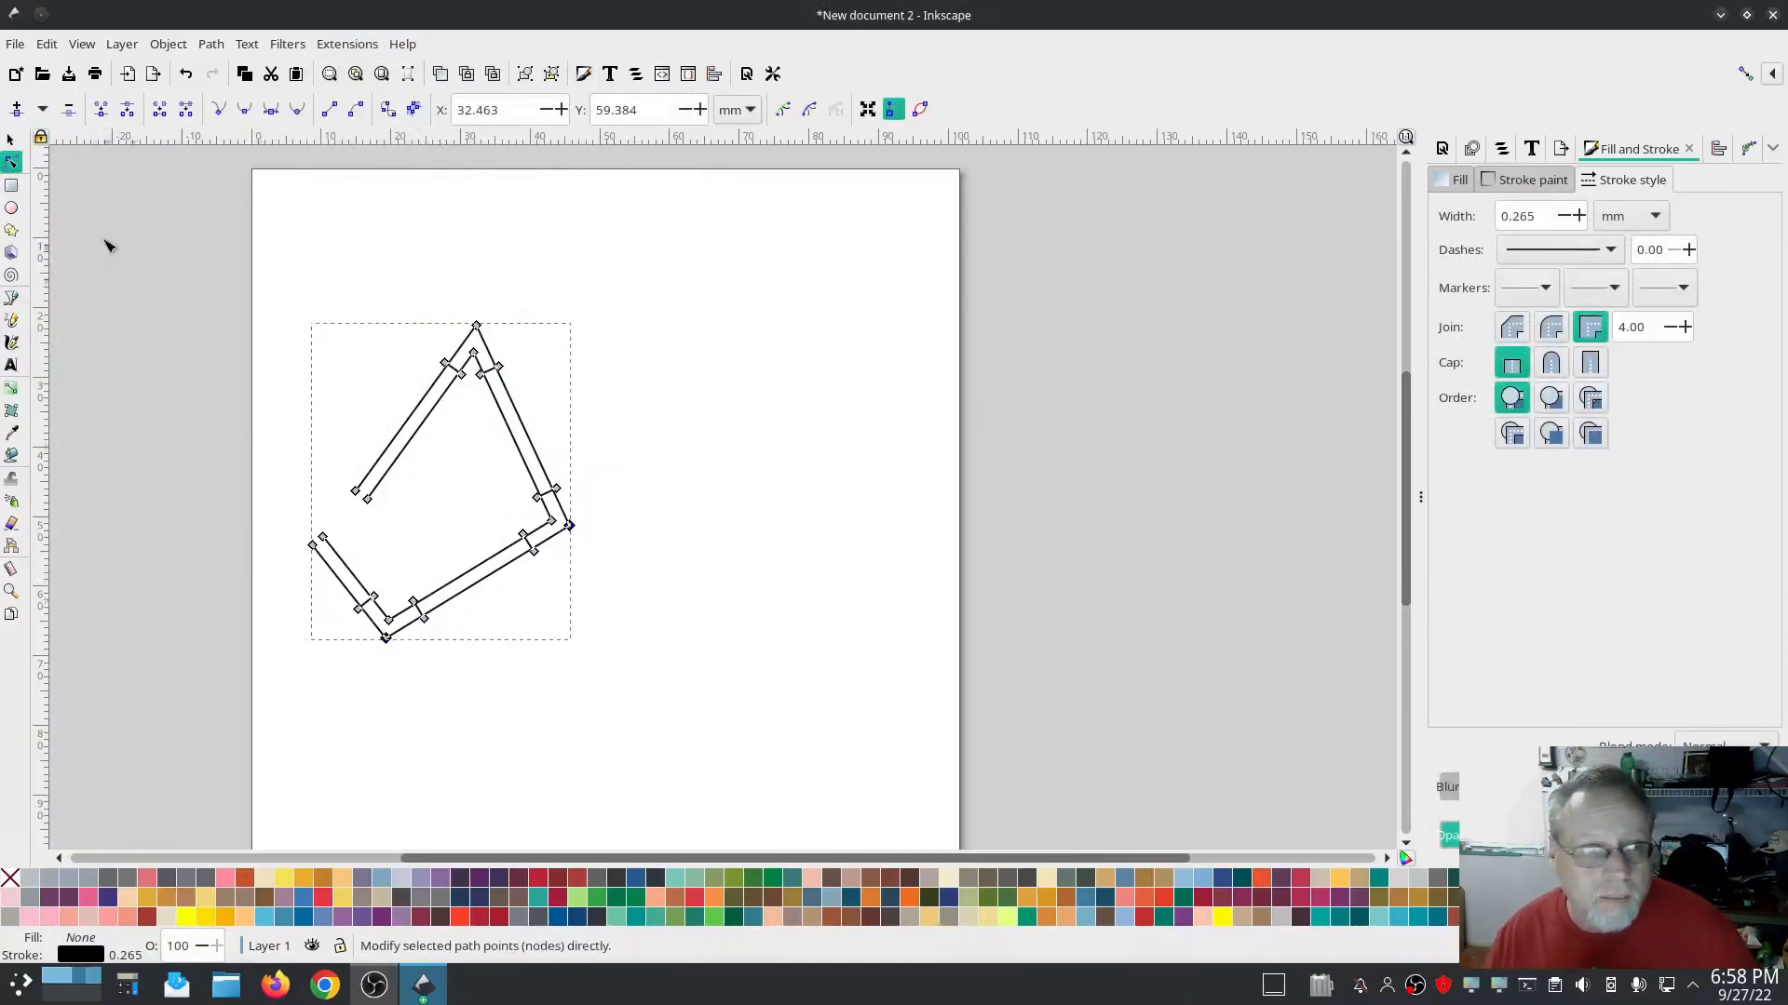
{"action": "left_click", "coordinate": [211, 45]}
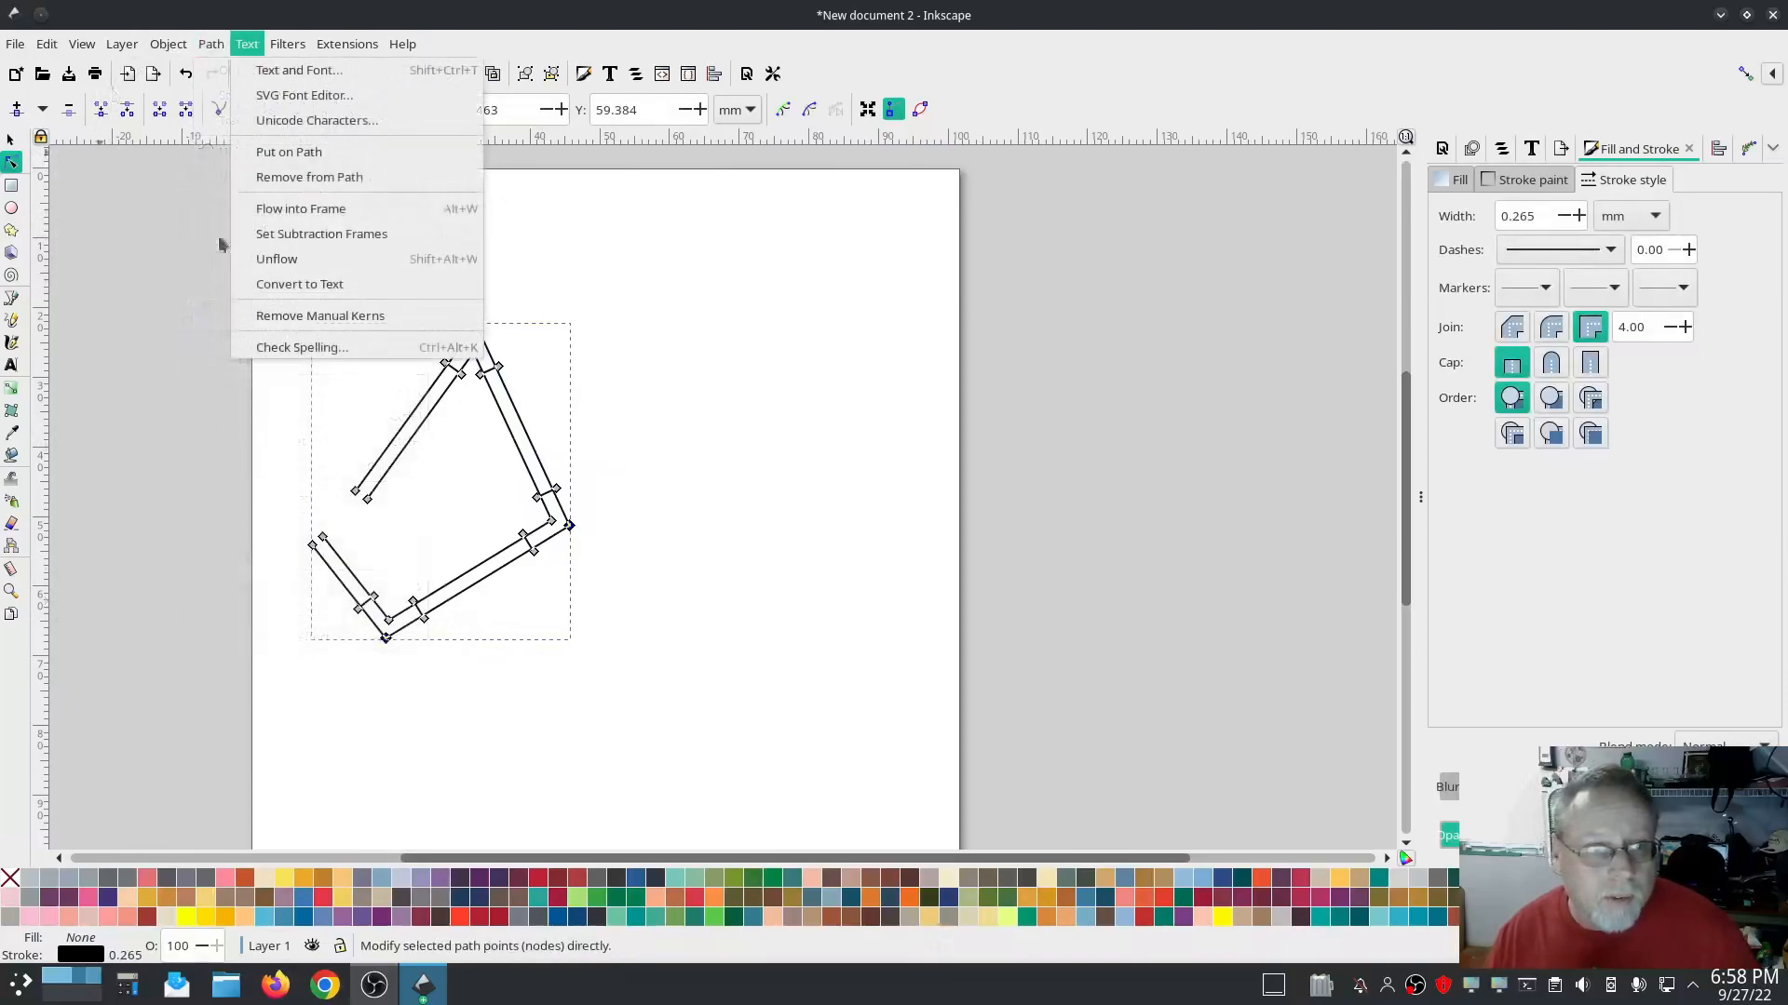
{"action": "left_click", "coordinate": [228, 555]}
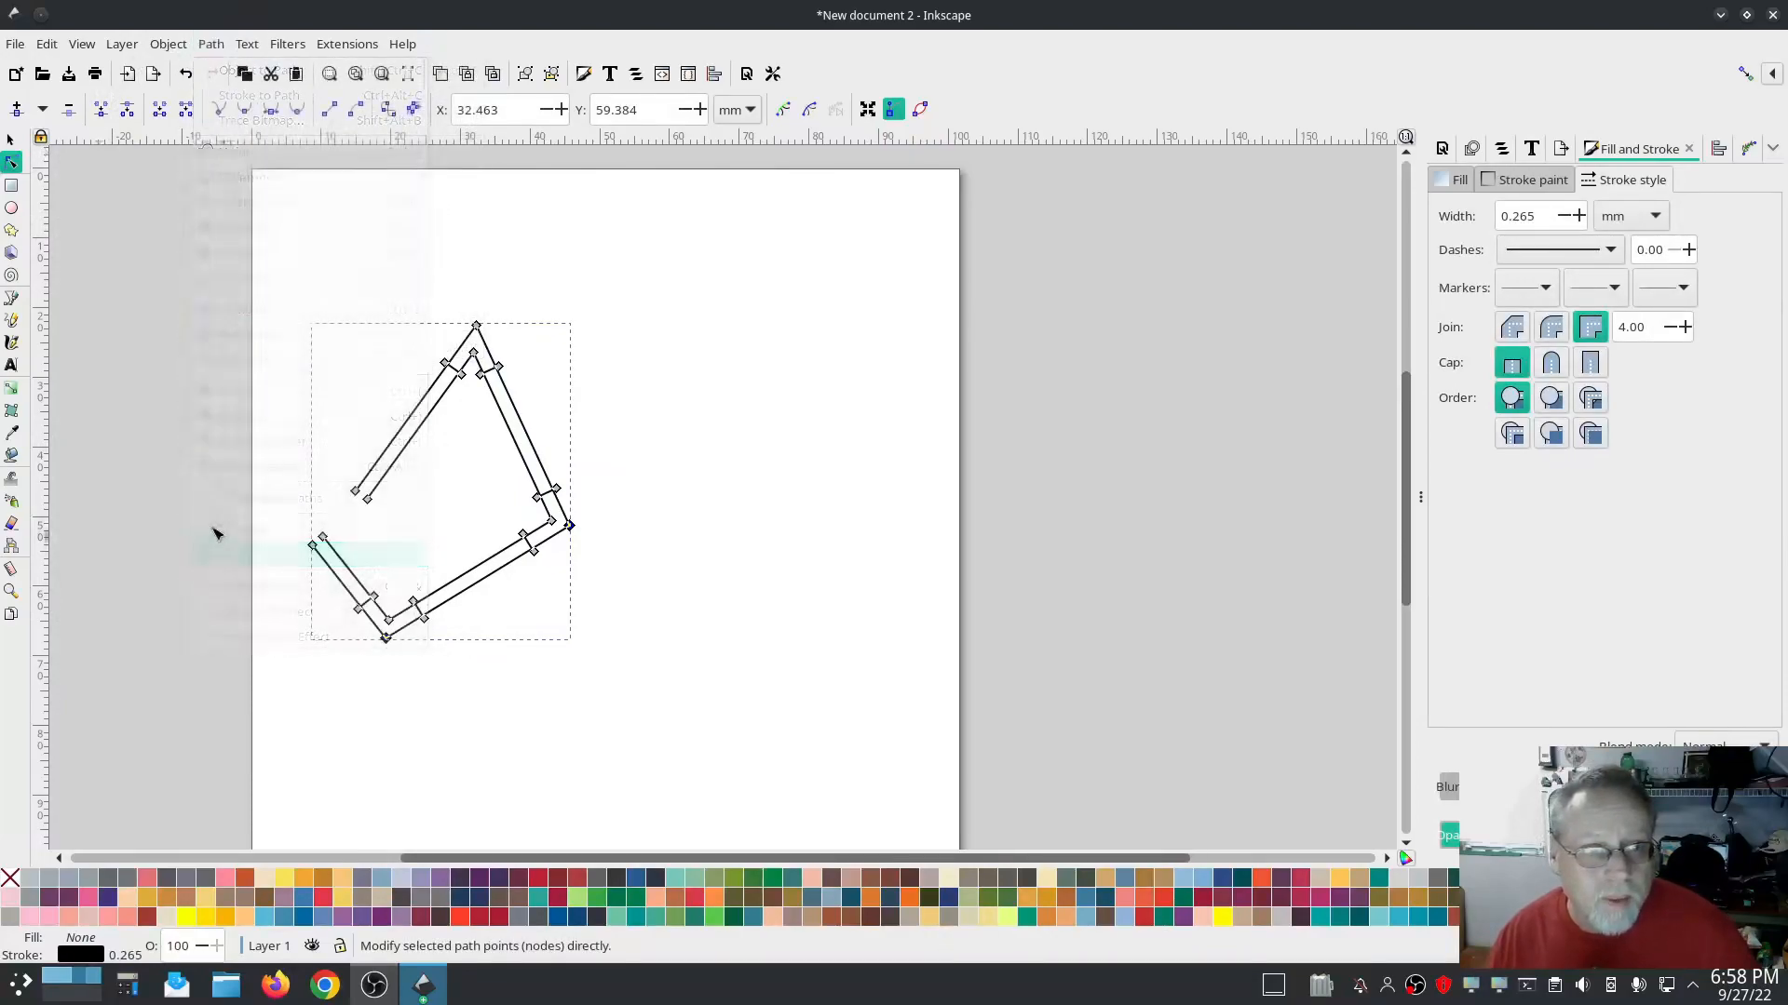
Preview the satin column's stitches in Ink/Stitch Params and close the dialog without applying anything
{"action": "left_click", "coordinate": [344, 45]}
{"action": "mouse_move", "coordinate": [373, 303]}
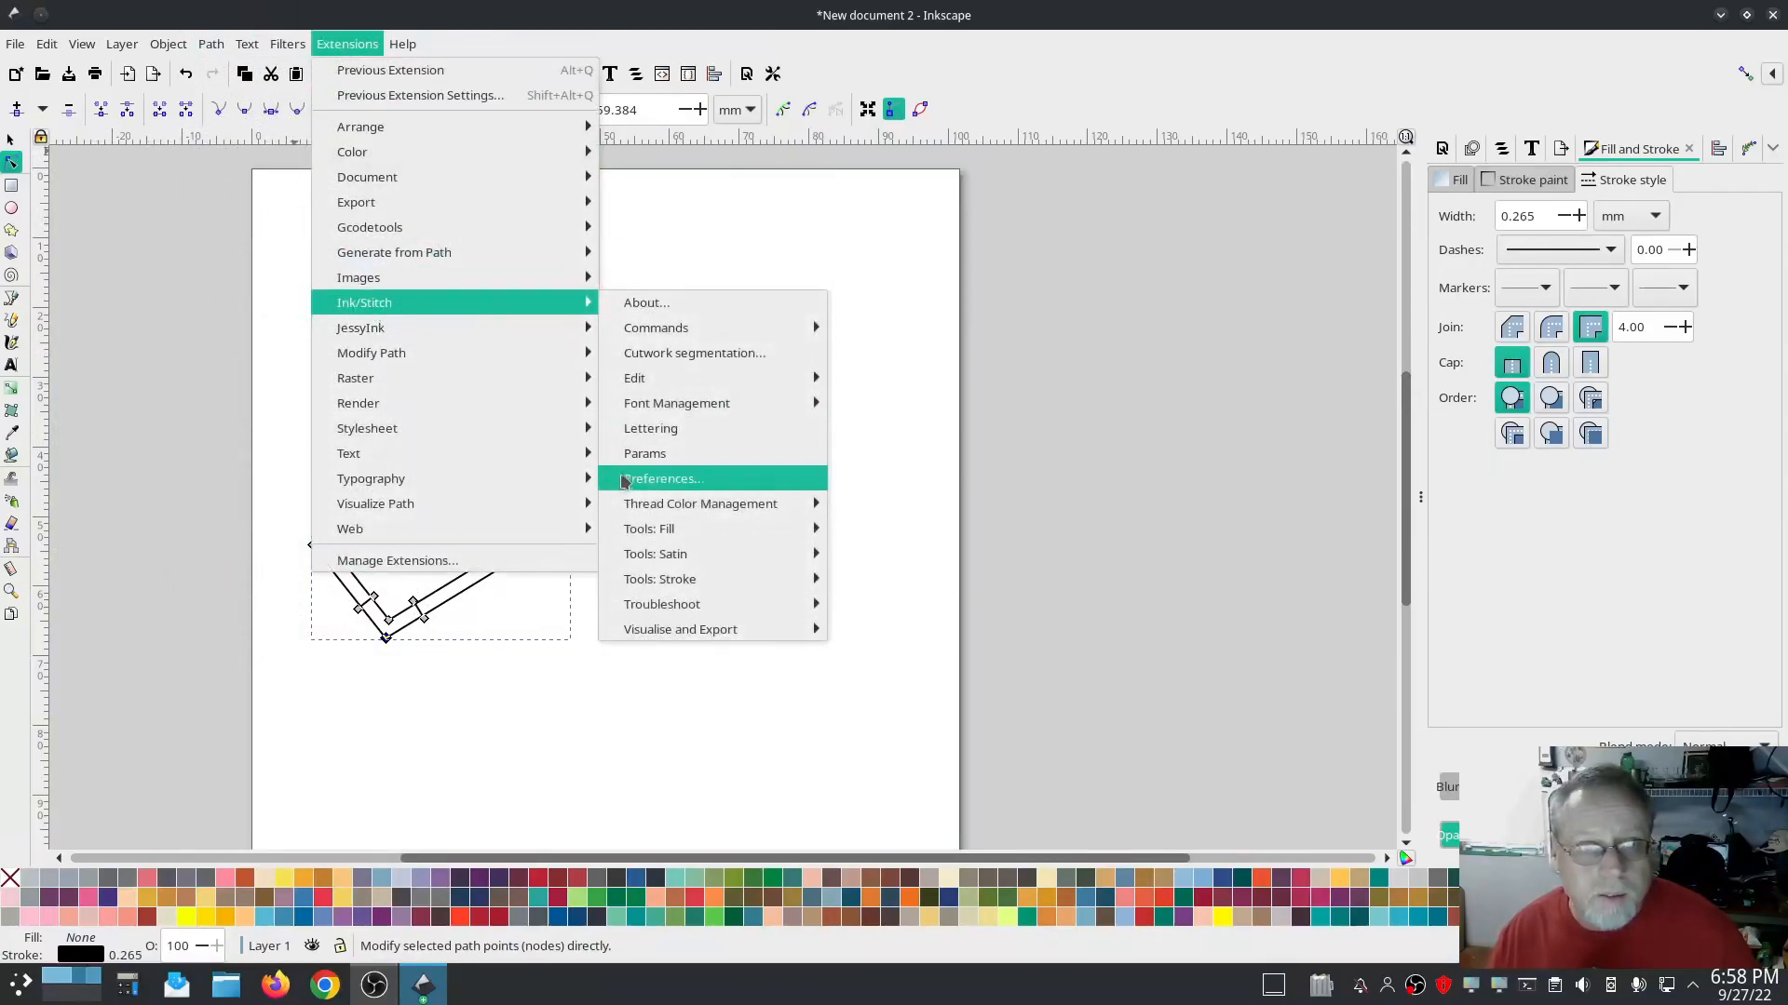
{"action": "left_click", "coordinate": [644, 454]}
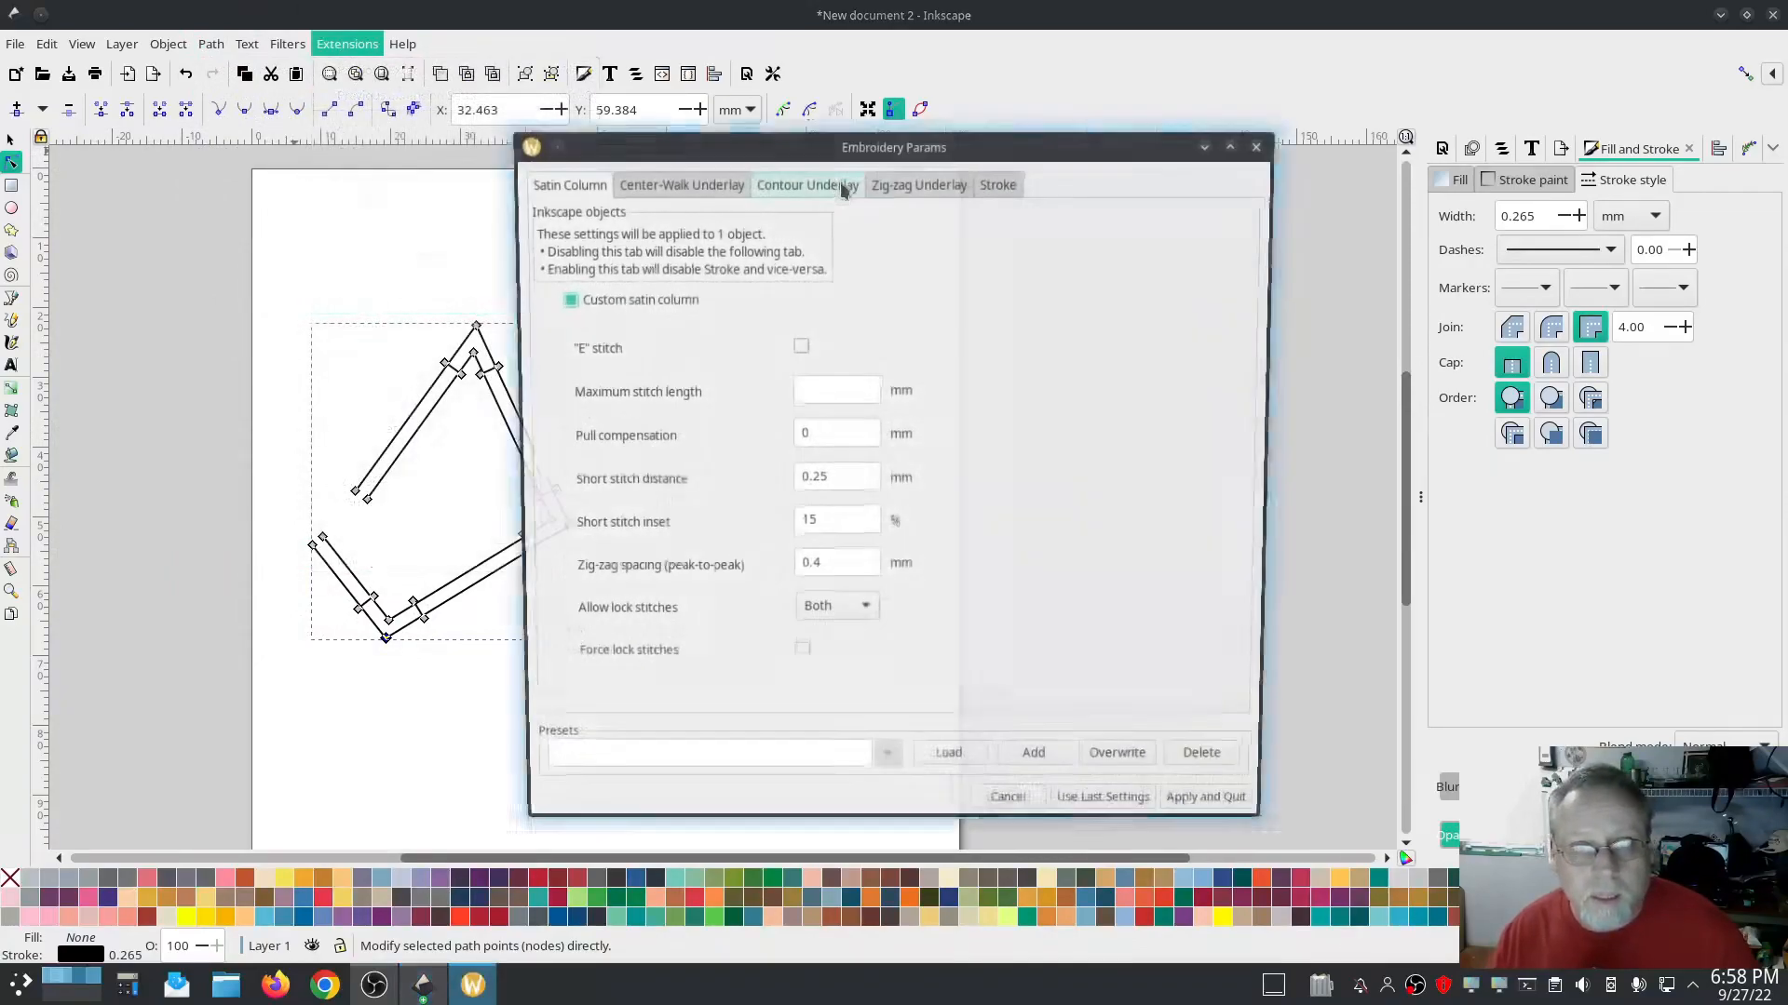
{"action": "left_click_drag", "start_coordinate": [856, 149], "coordinate": [357, 134]}
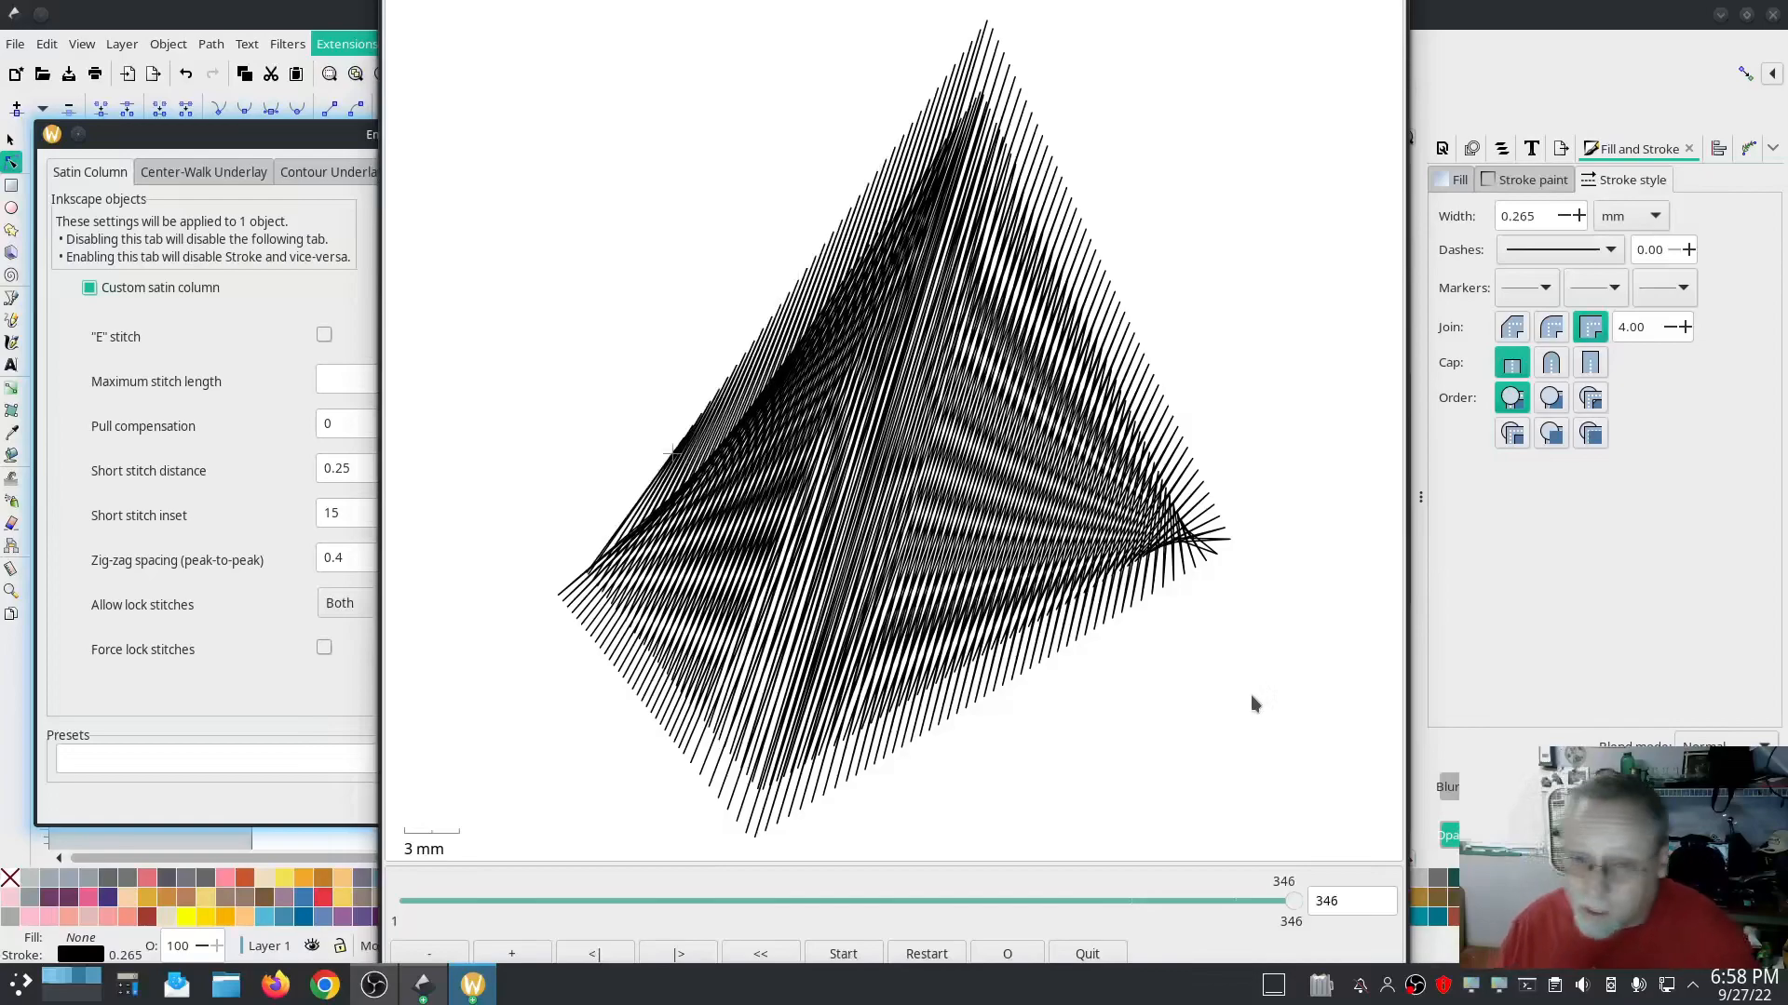
{"action": "left_click", "coordinate": [263, 690]}
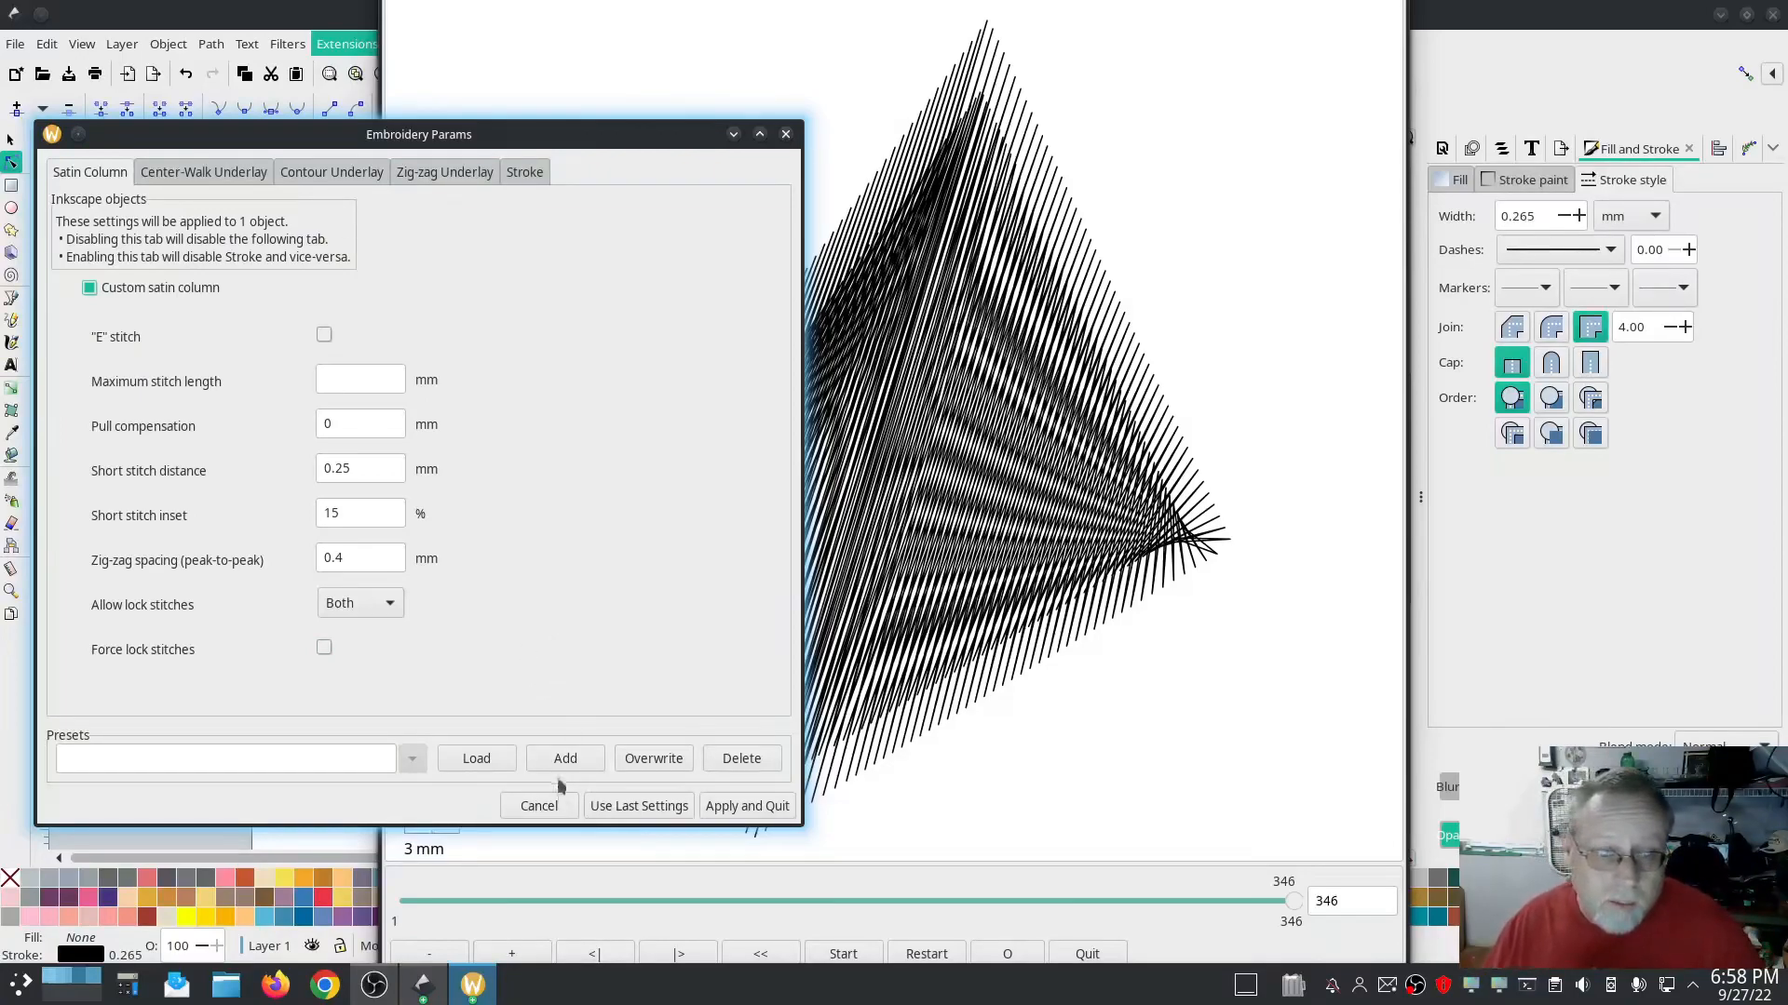
{"action": "left_click", "coordinate": [540, 806]}
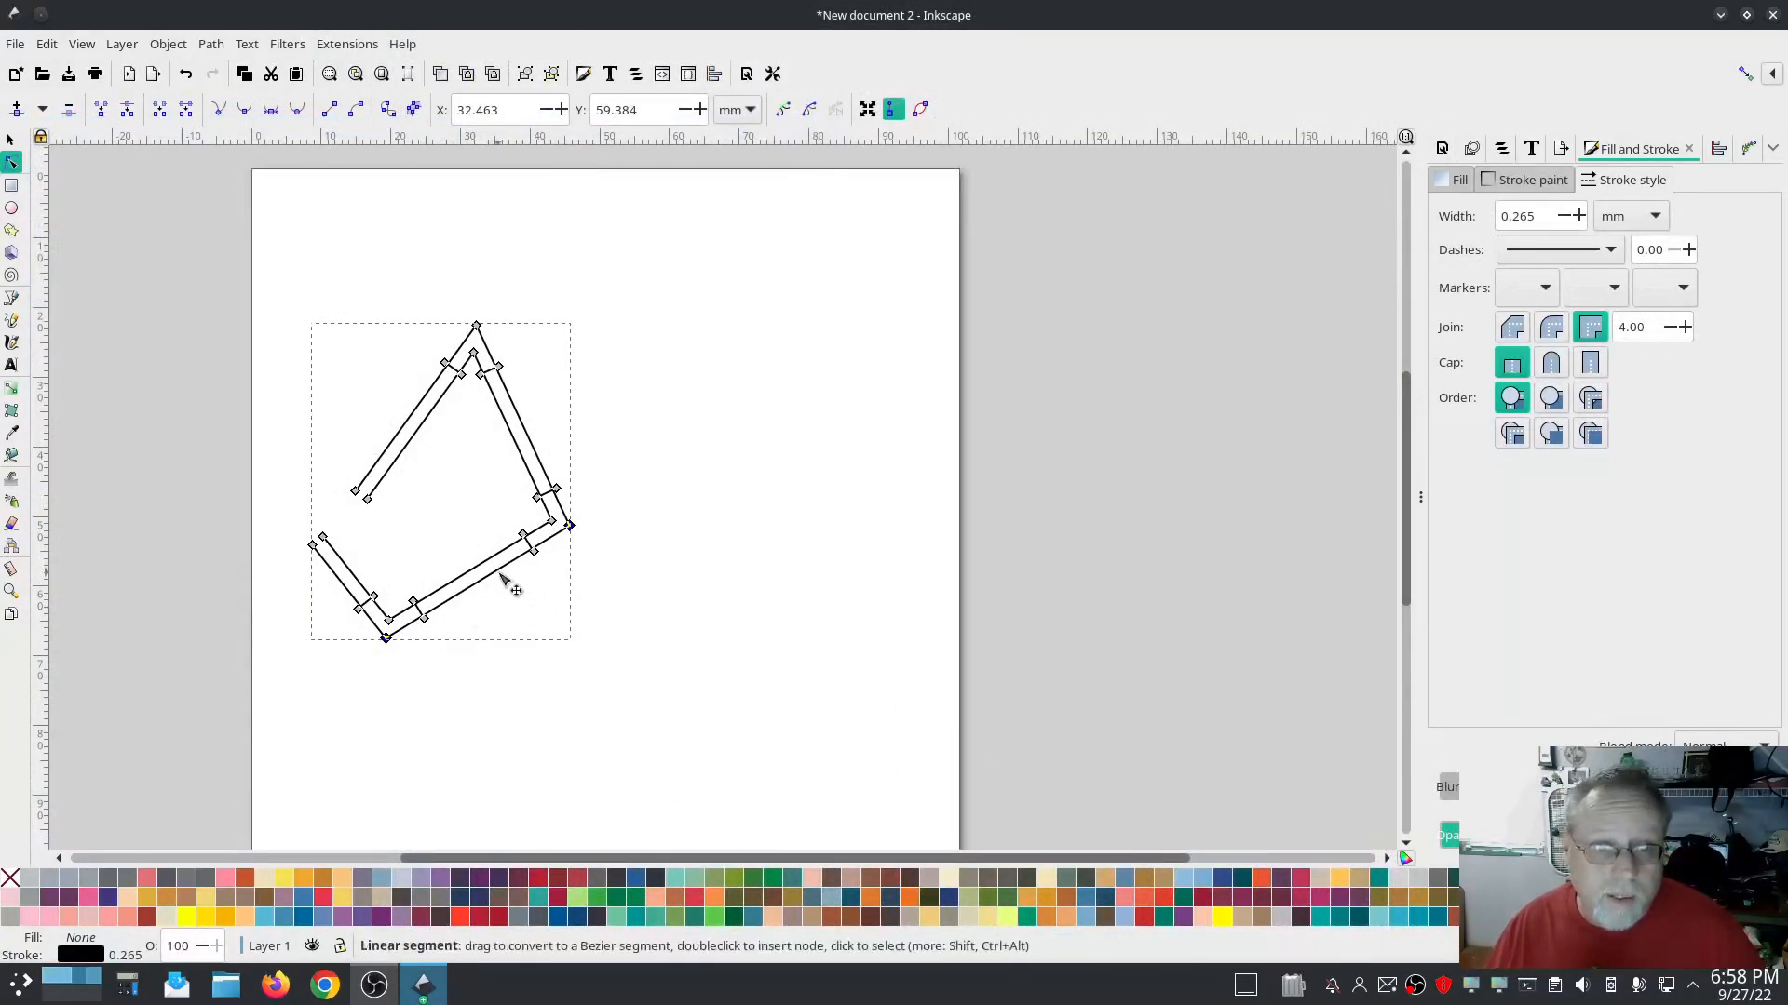
Reverse the outer rail once more, recheck the stitch simulation in Ink/Stitch Params, and close it without applying
{"action": "left_click", "coordinate": [211, 44]}
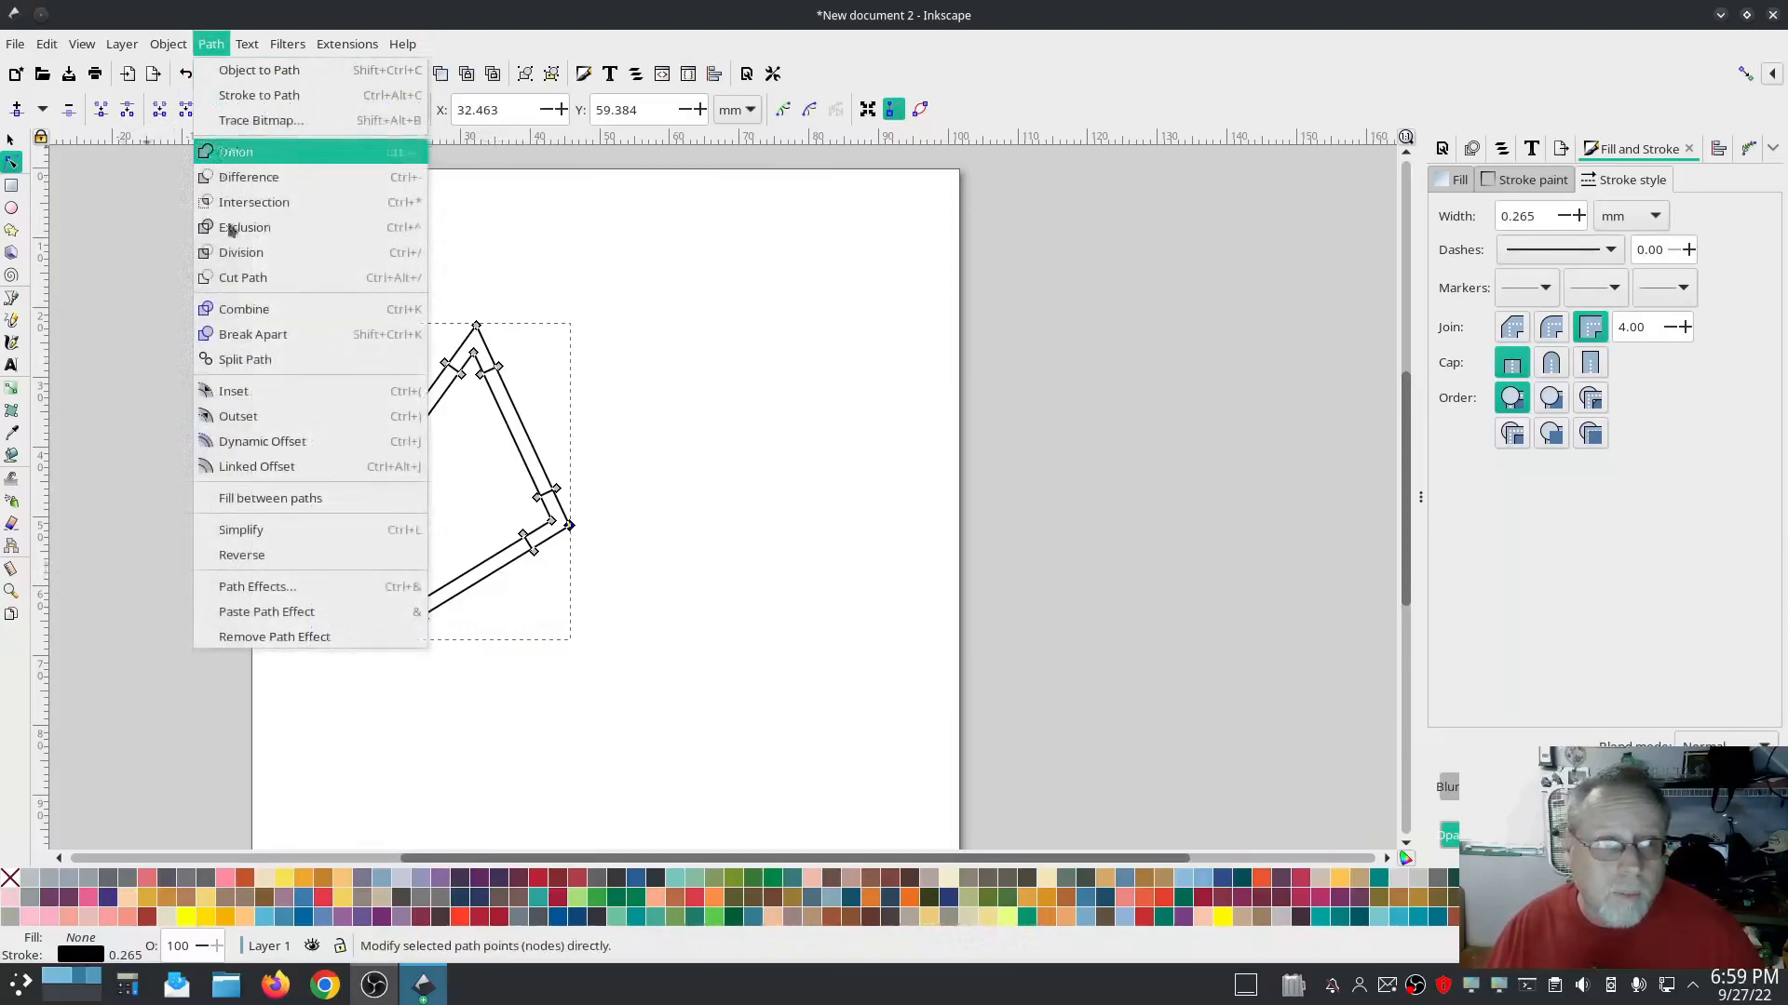
{"action": "left_click", "coordinate": [246, 554]}
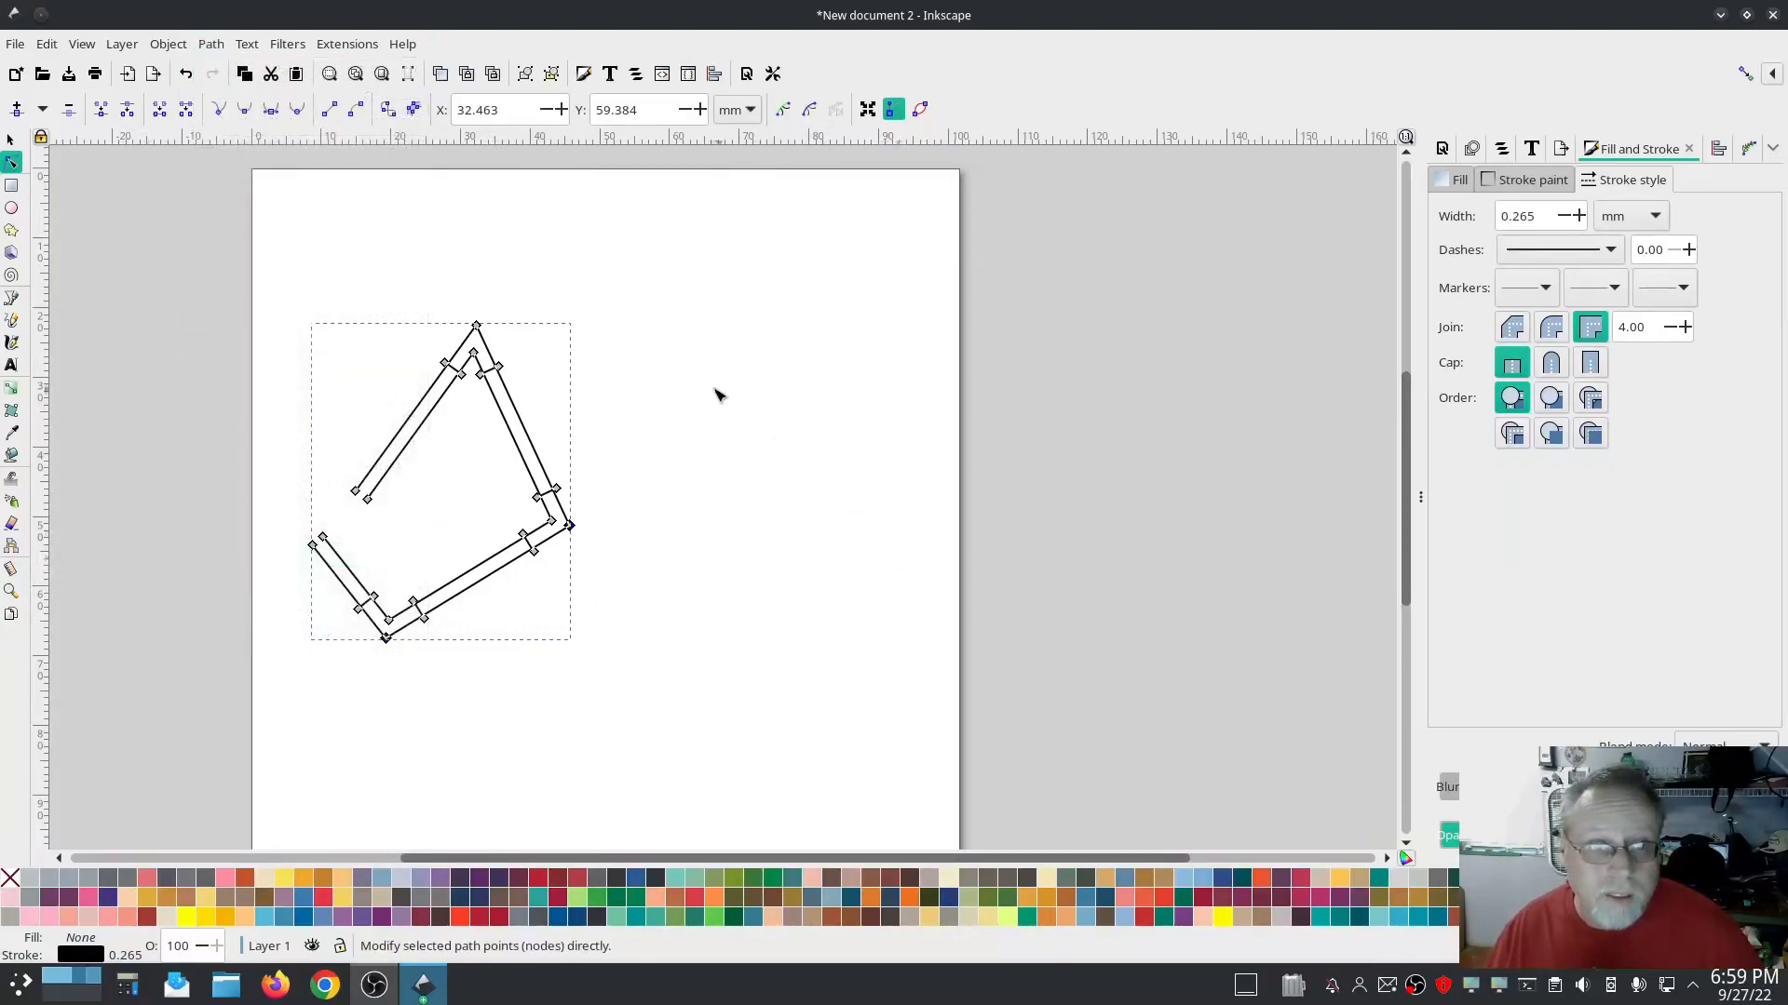
{"action": "left_click", "coordinate": [345, 47]}
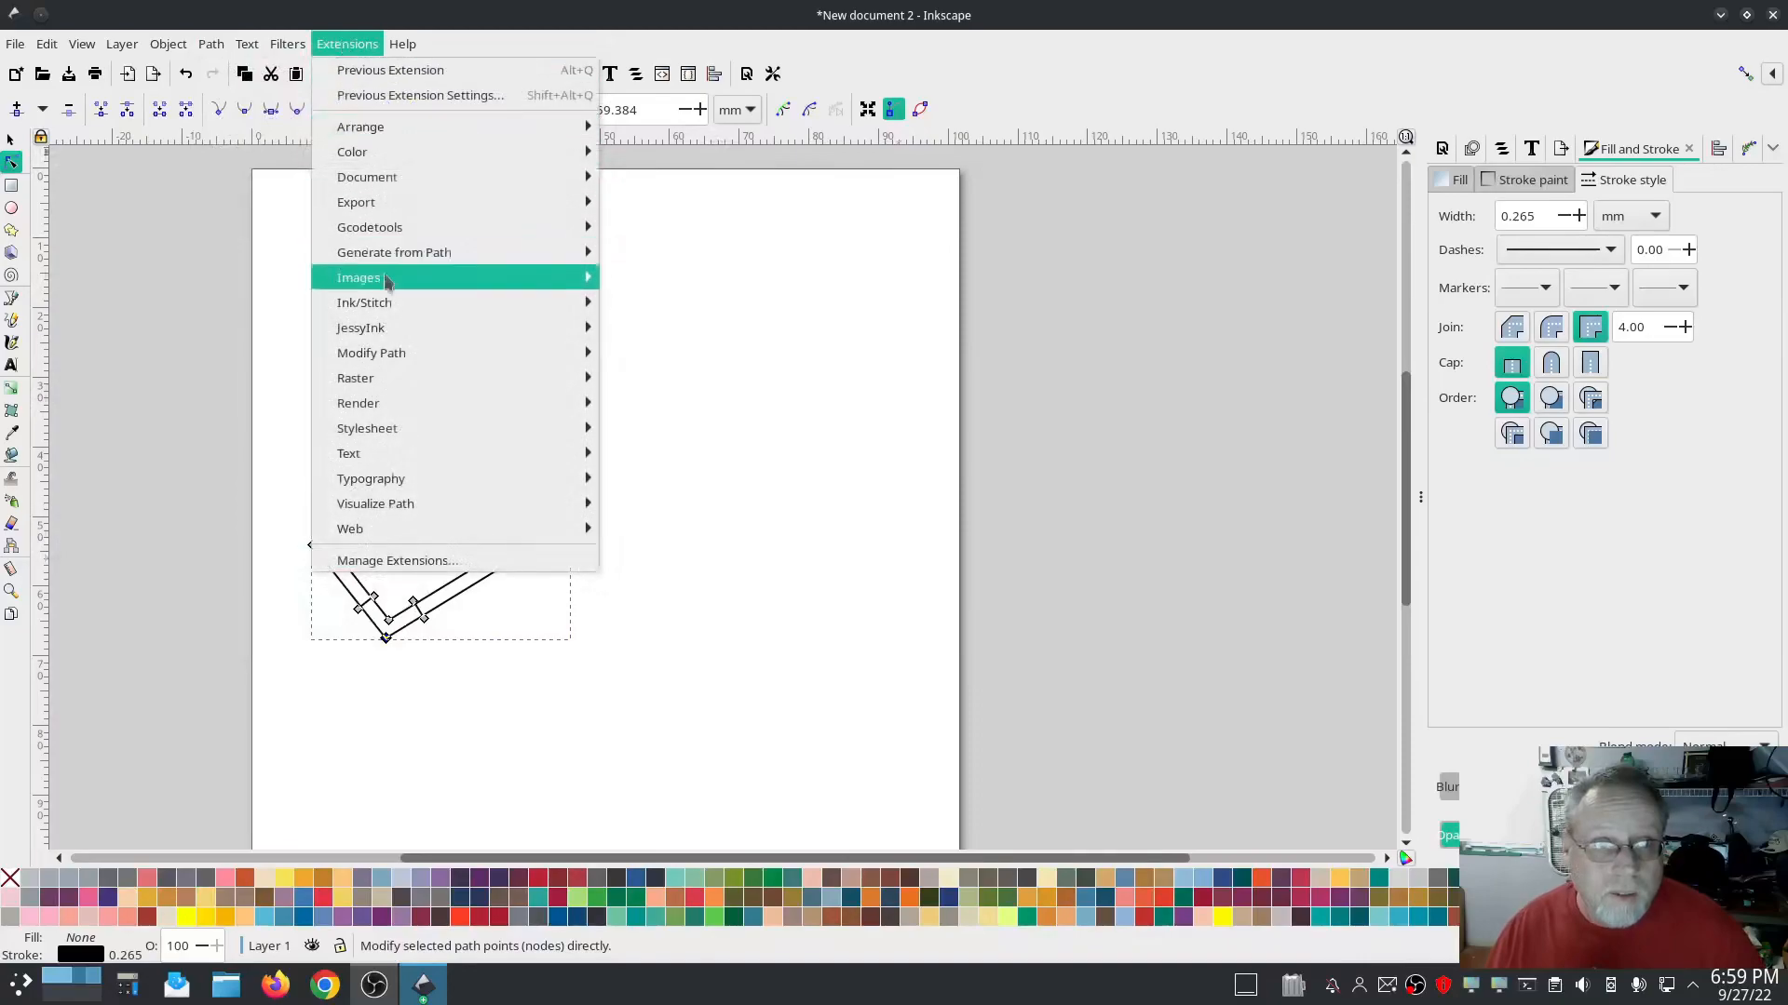
{"action": "mouse_move", "coordinate": [382, 303]}
{"action": "left_click", "coordinate": [645, 453]}
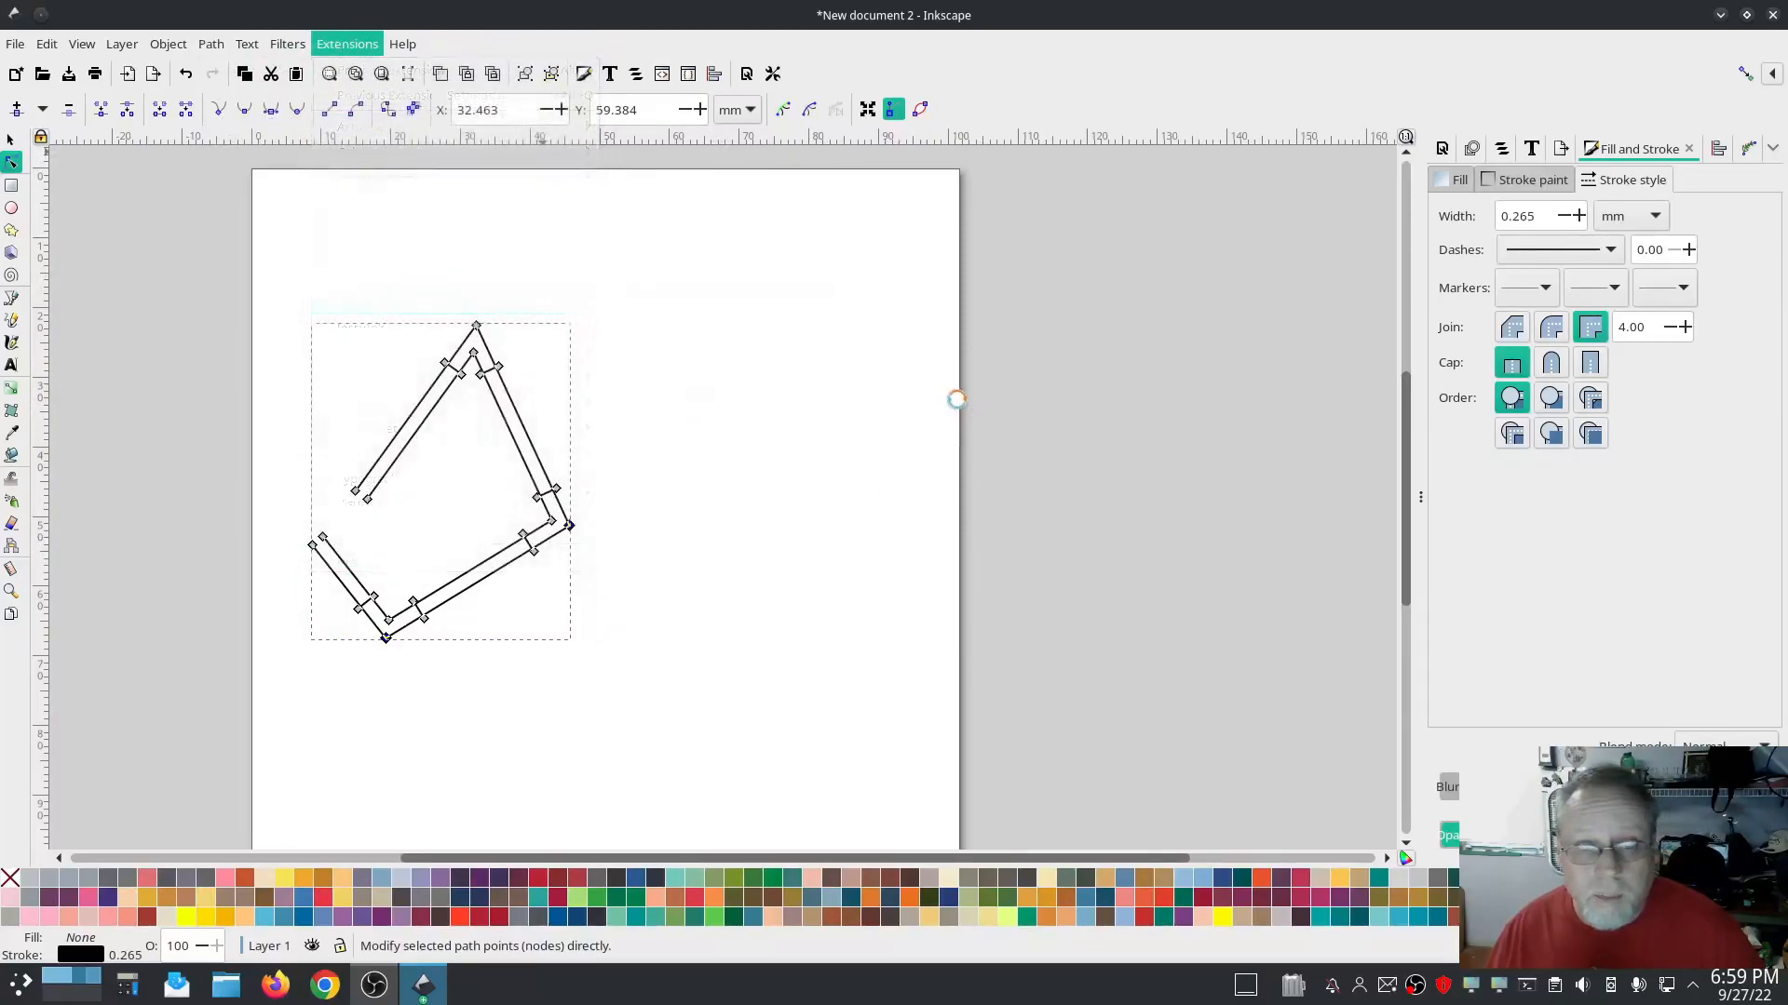
{"action": "mouse_move", "coordinate": [735, 140]}
{"action": "left_mouse_down"}
{"action": "mouse_move", "coordinate": [695, 151]}
{"action": "mouse_move", "coordinate": [224, 67]}
{"action": "mouse_move", "coordinate": [252, 78]}
{"action": "left_mouse_up"}
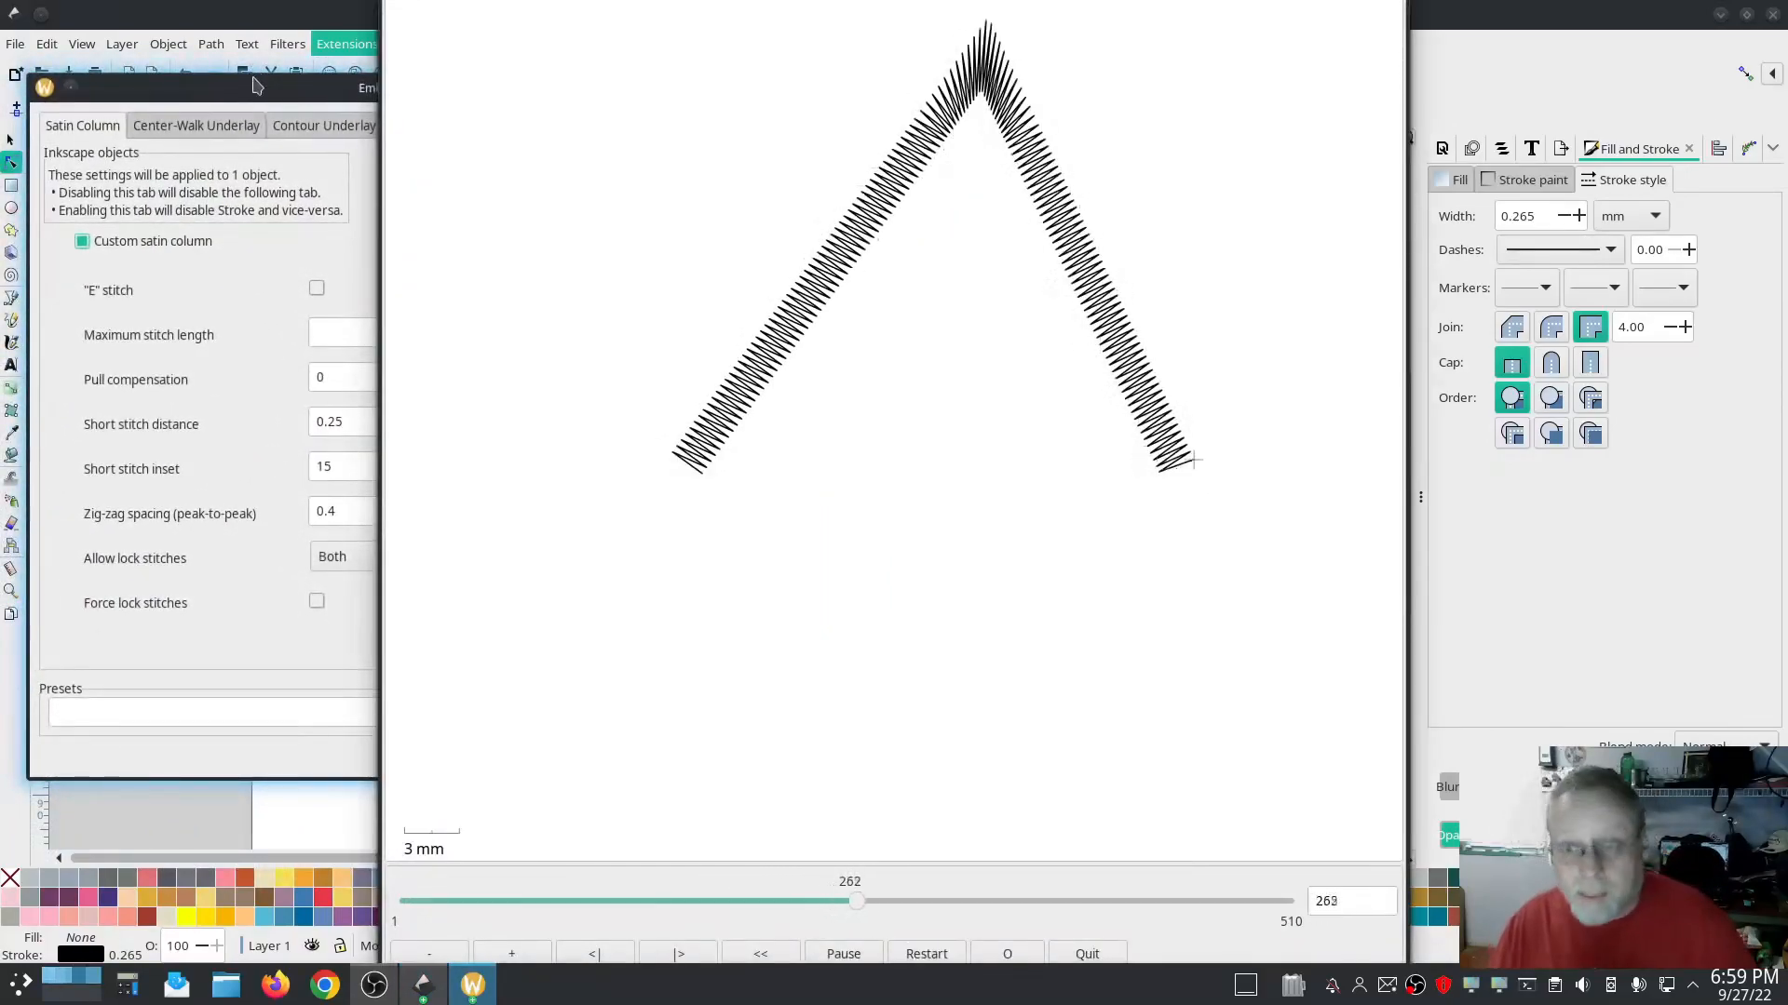
{"action": "left_click", "coordinate": [270, 645]}
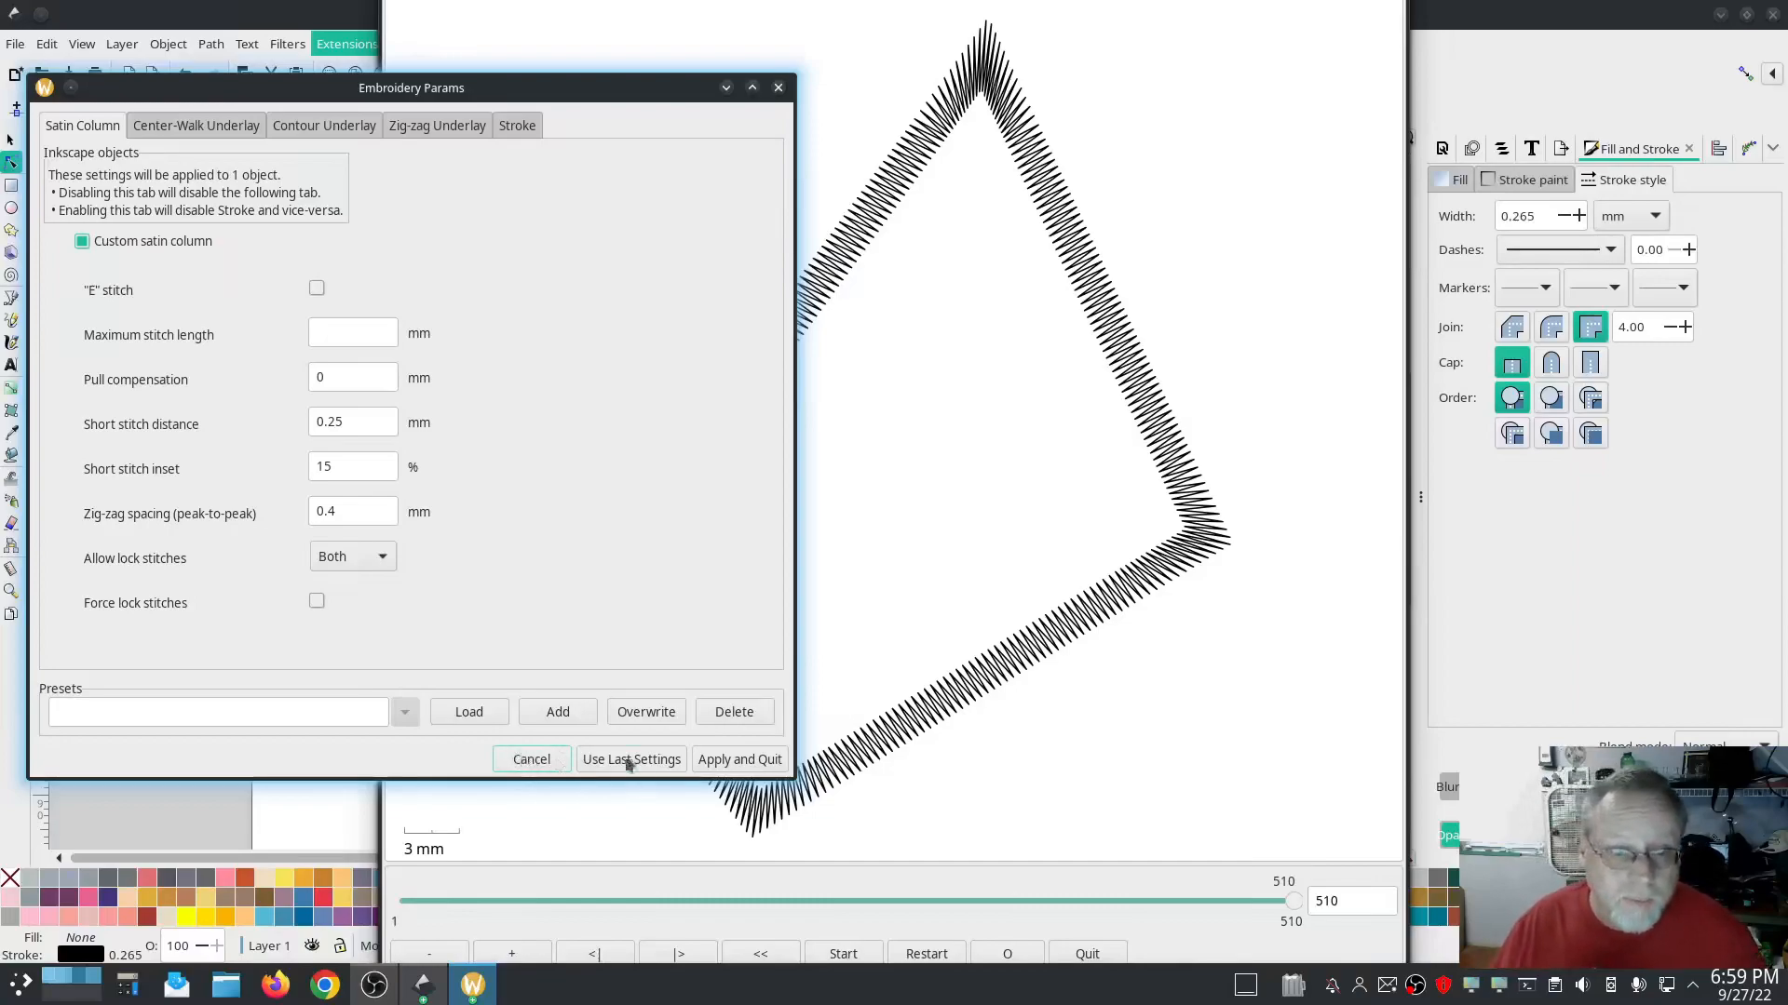
{"action": "left_click", "coordinate": [530, 760]}
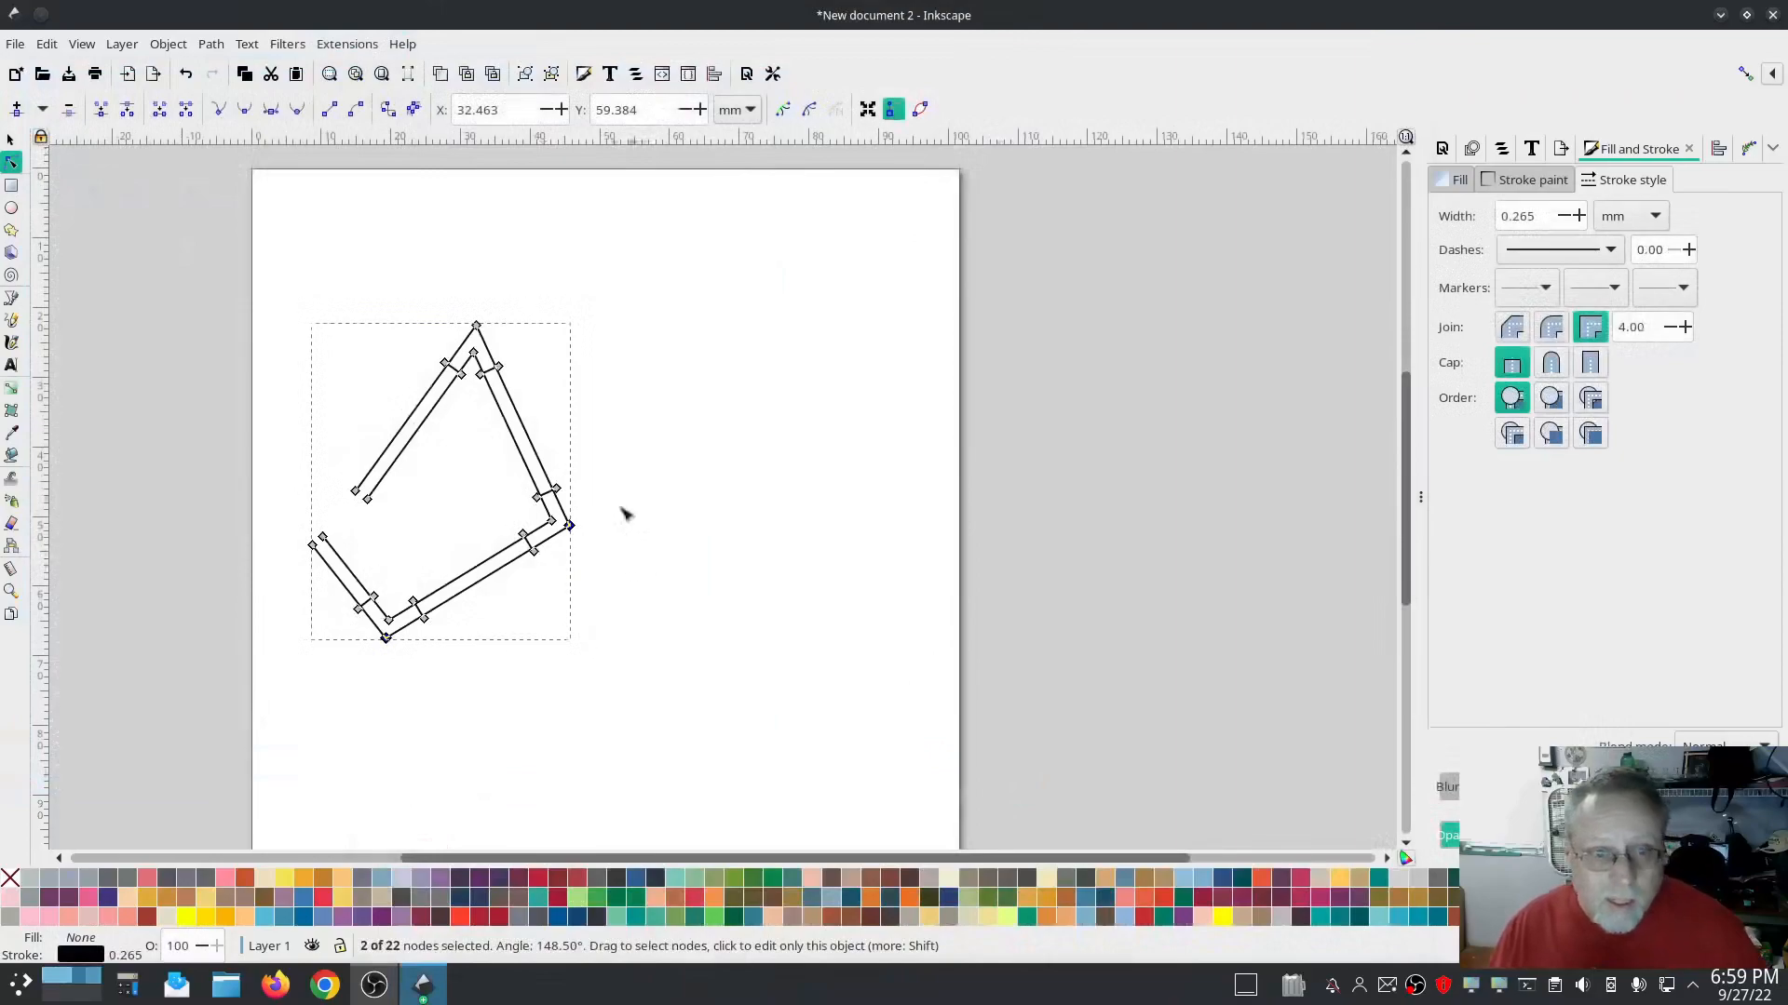
Delete the whole satin column path, leaving the page empty
{"action": "key", "text": "Delete"}
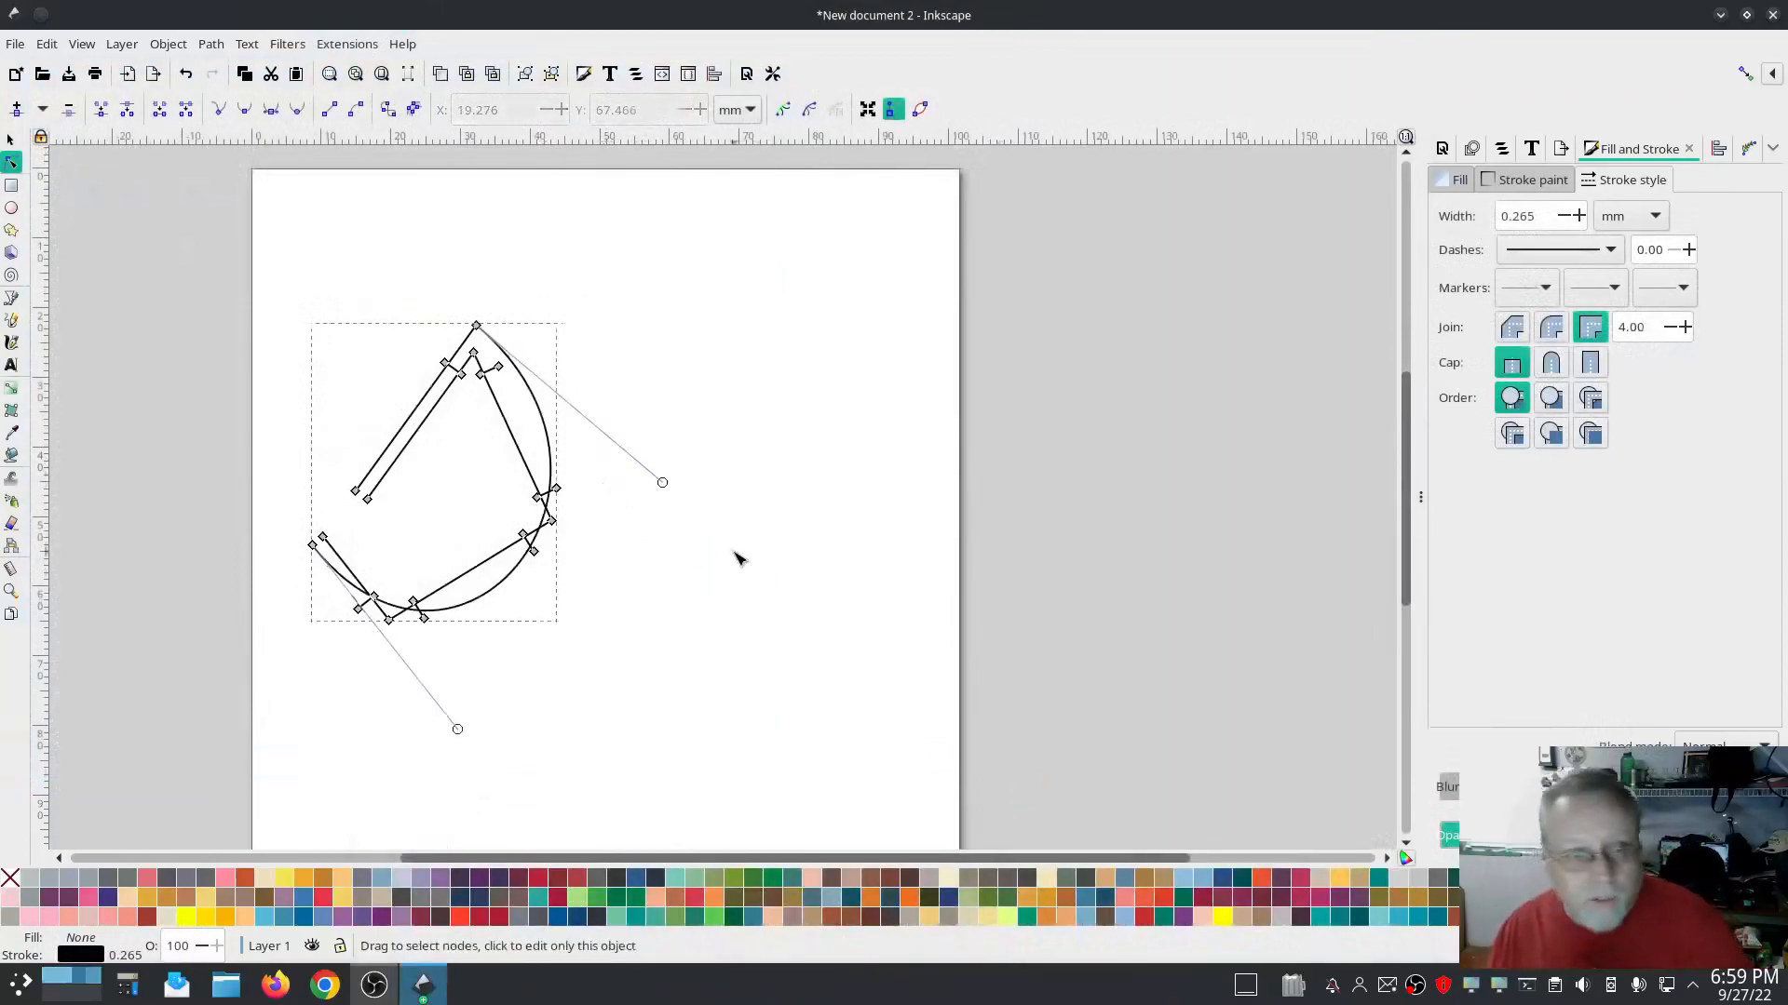
{"action": "key", "text": "s"}
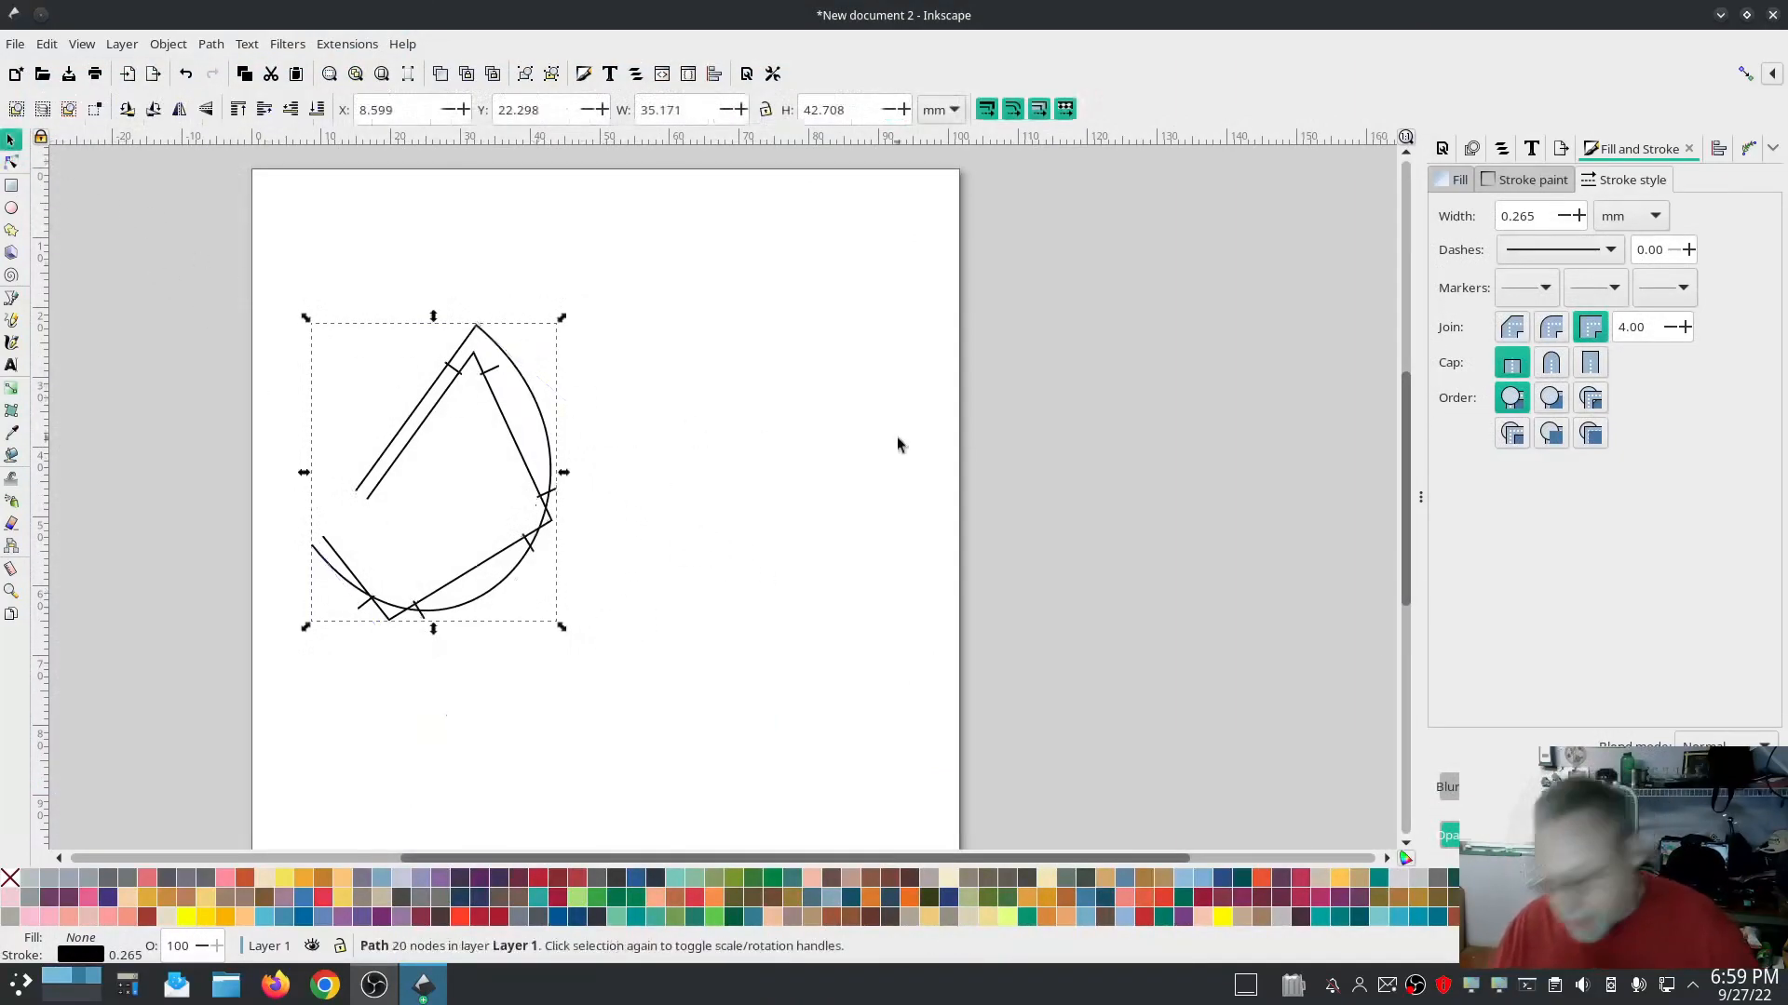
{"action": "key", "text": "Delete"}
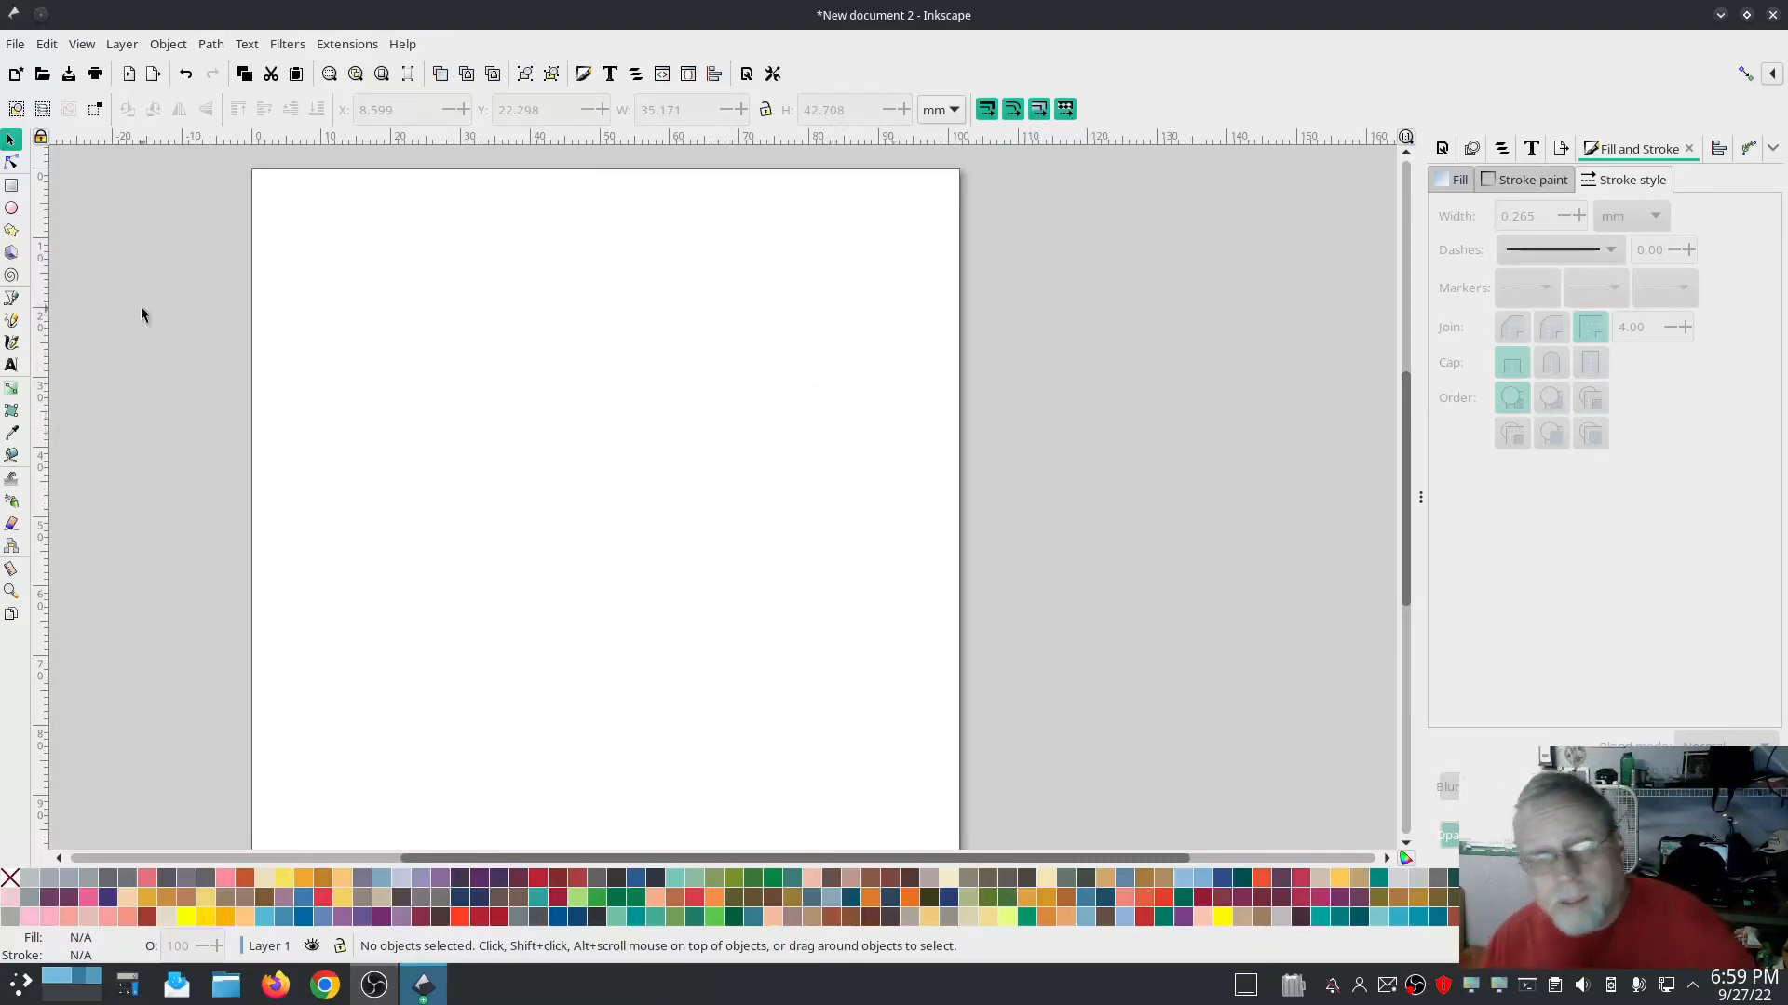
Draw a rectangle about 61.6 × 24.3 mm across the middle of the page and reduce its vertical corner radius to 0
{"action": "left_click", "coordinate": [12, 186]}
{"action": "left_click_drag", "start_coordinate": [357, 410], "coordinate": [793, 585]}
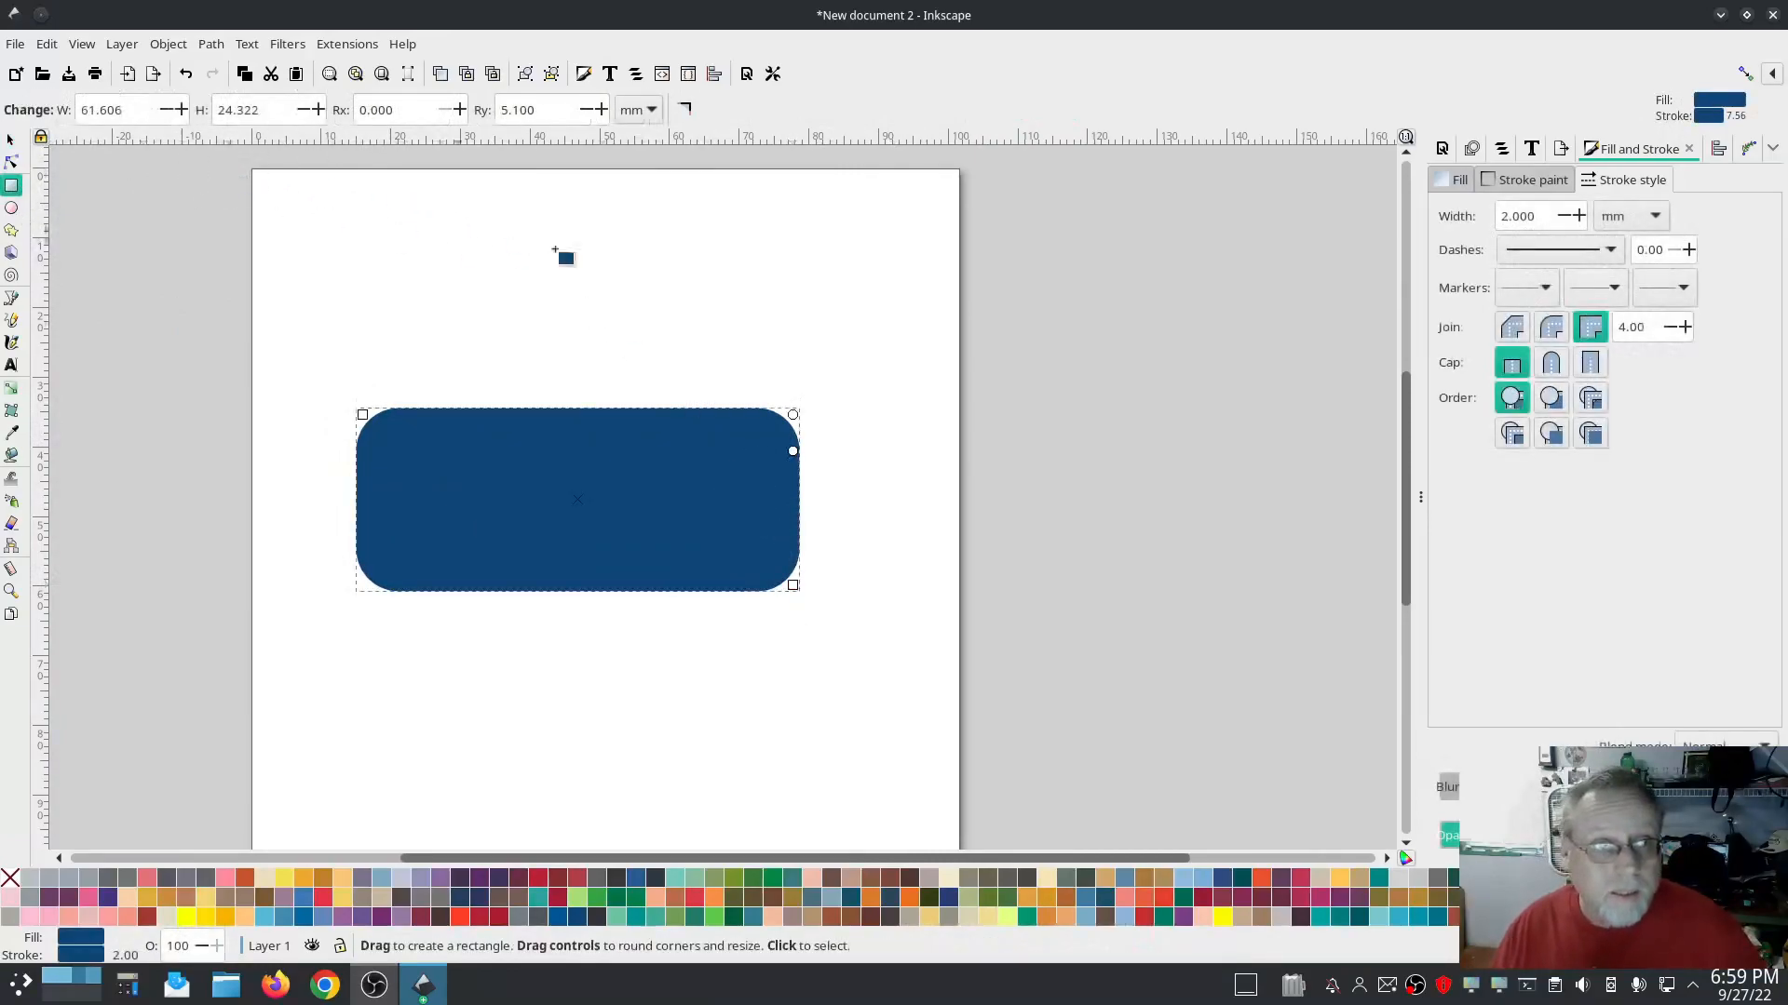
{"action": "scroll", "coordinate": [588, 111], "scroll_direction": "down", "scroll_amount": 3}
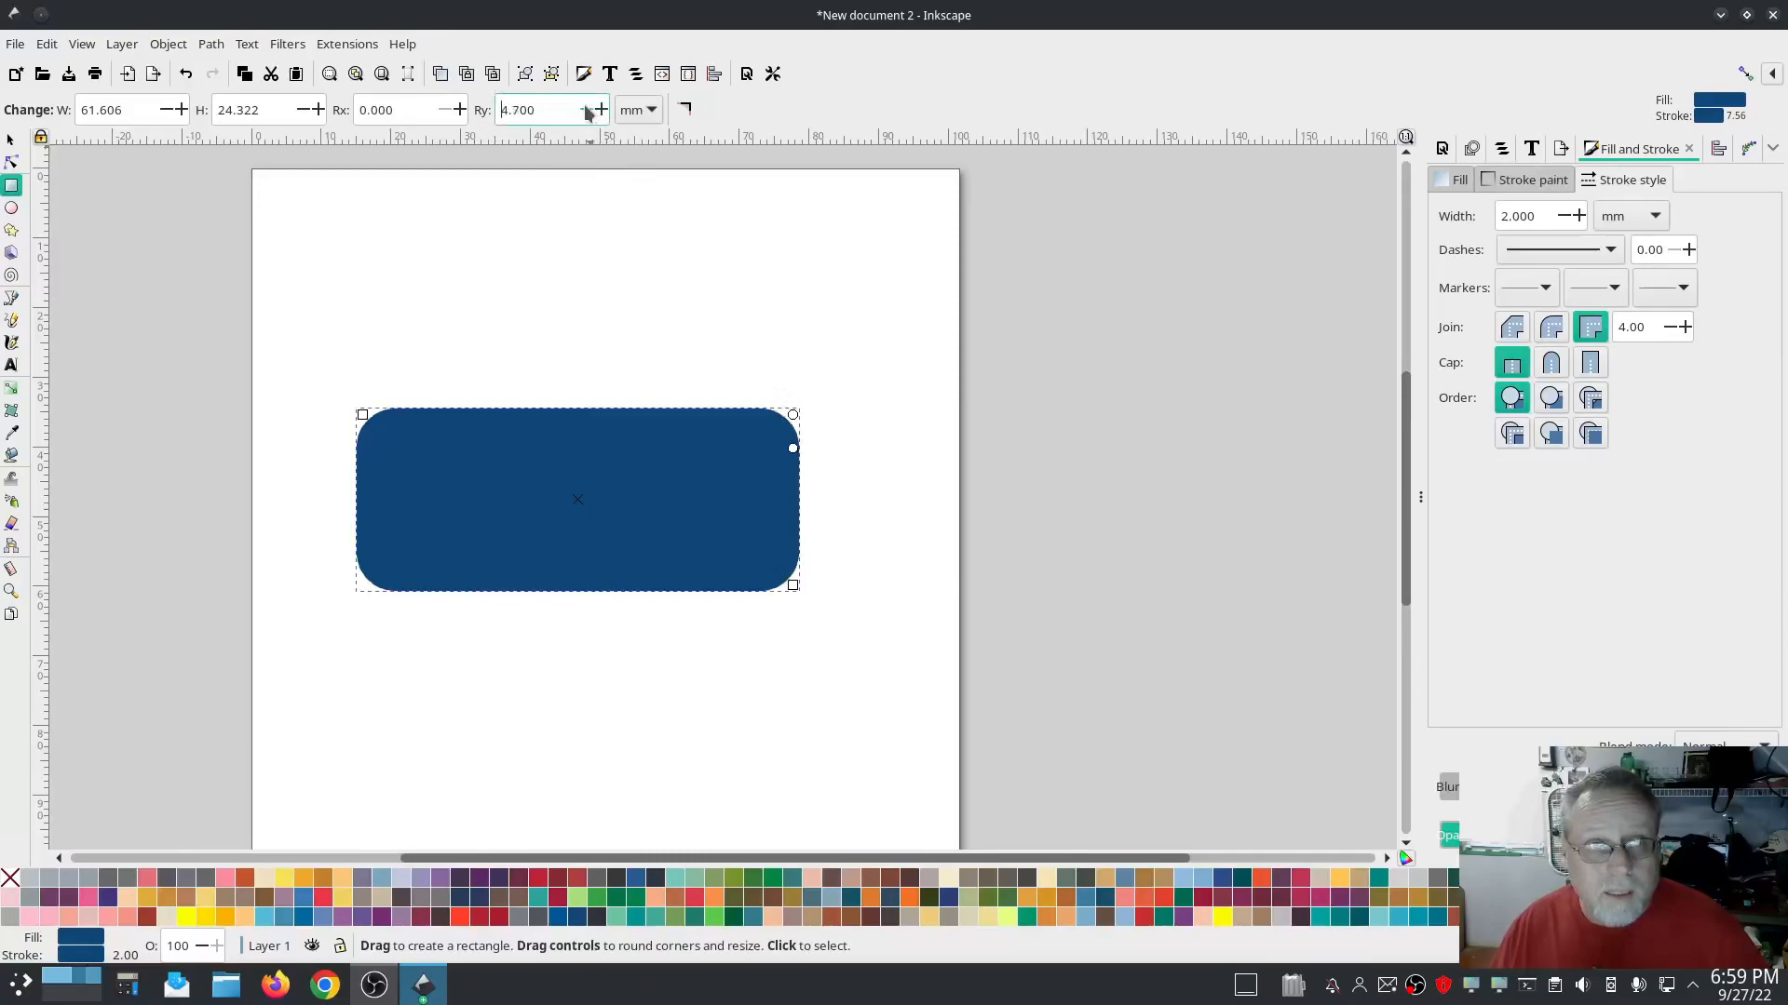
{"action": "scroll", "coordinate": [588, 112], "scroll_direction": "down", "scroll_amount": 20}
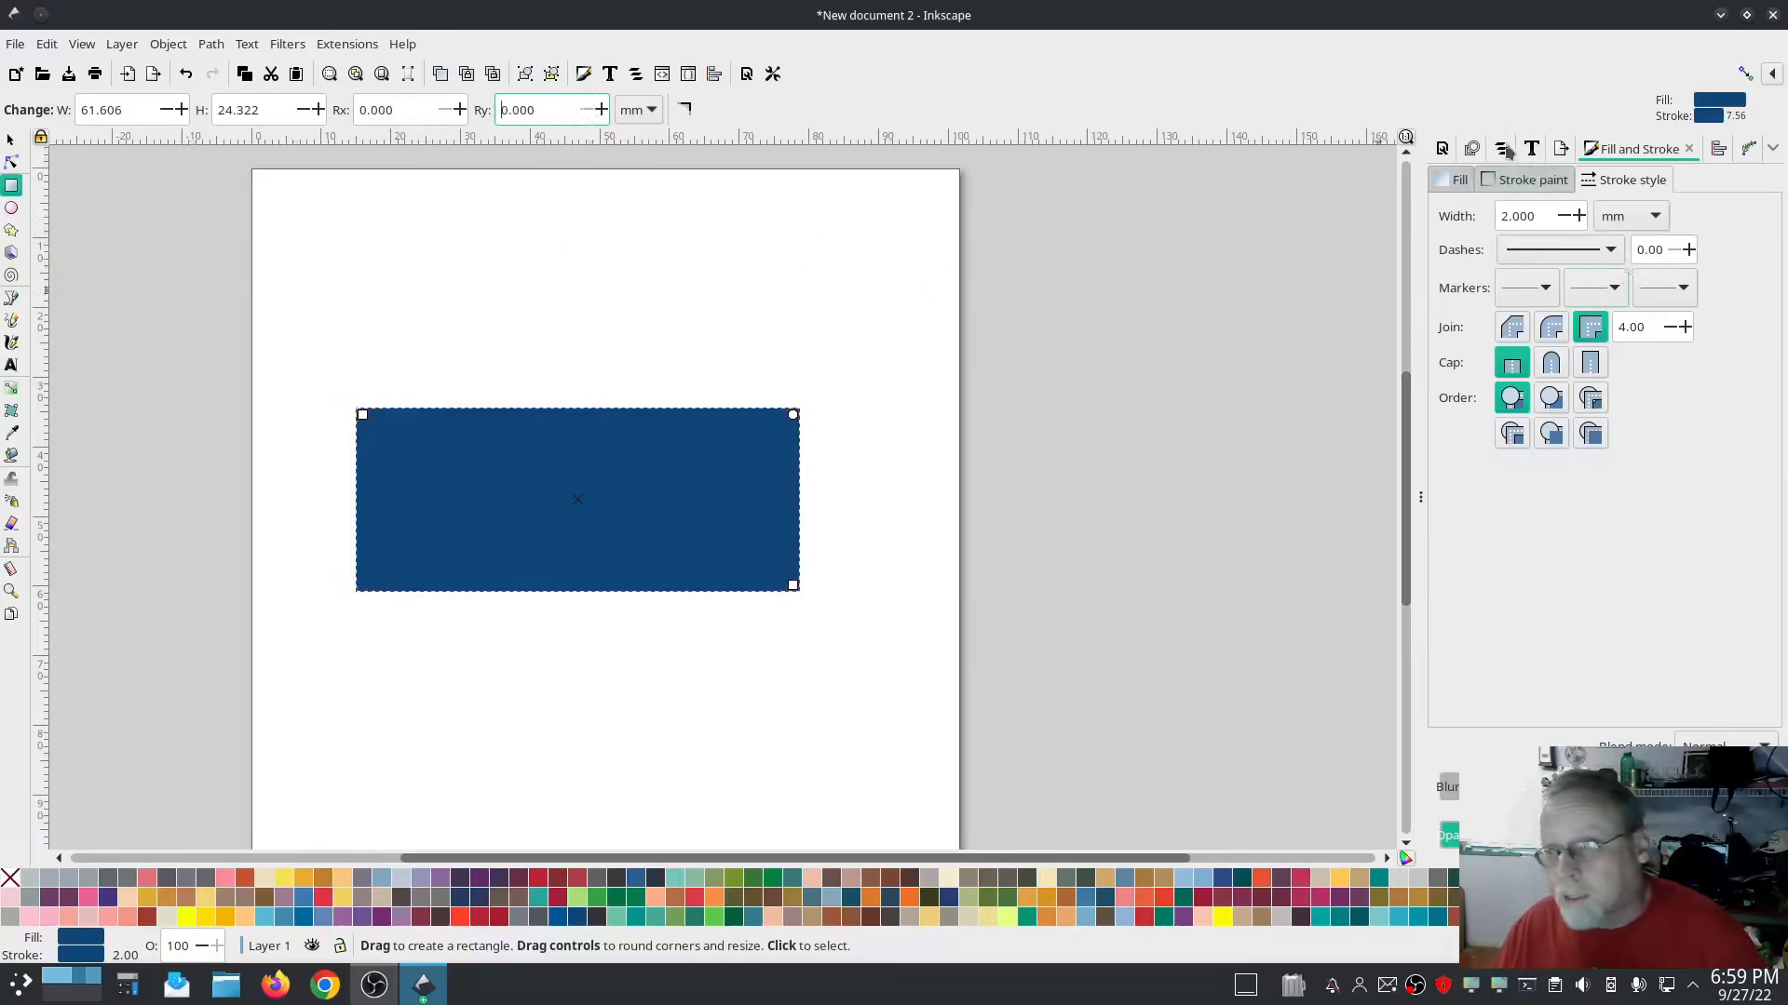
Remove the rectangle's fill so only its stroke remains, and show its stroke style settings
{"action": "left_click", "coordinate": [1459, 181]}
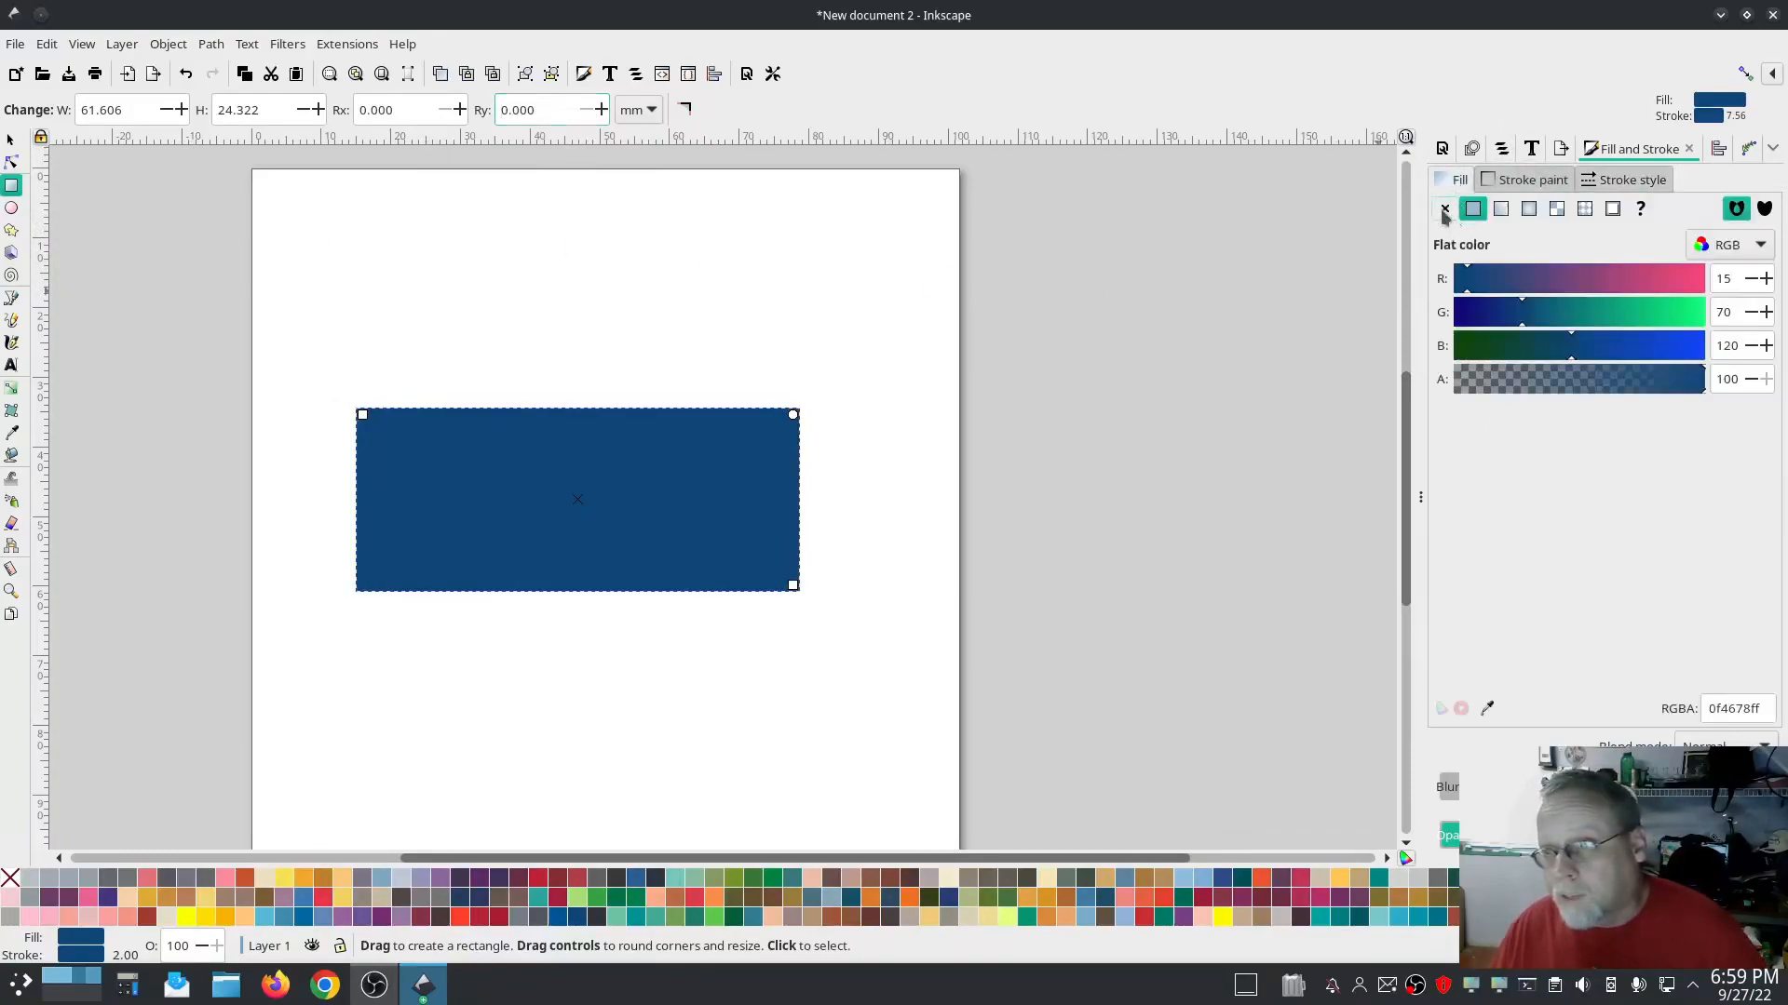
{"action": "left_click", "coordinate": [1444, 209]}
{"action": "left_click", "coordinate": [1624, 180]}
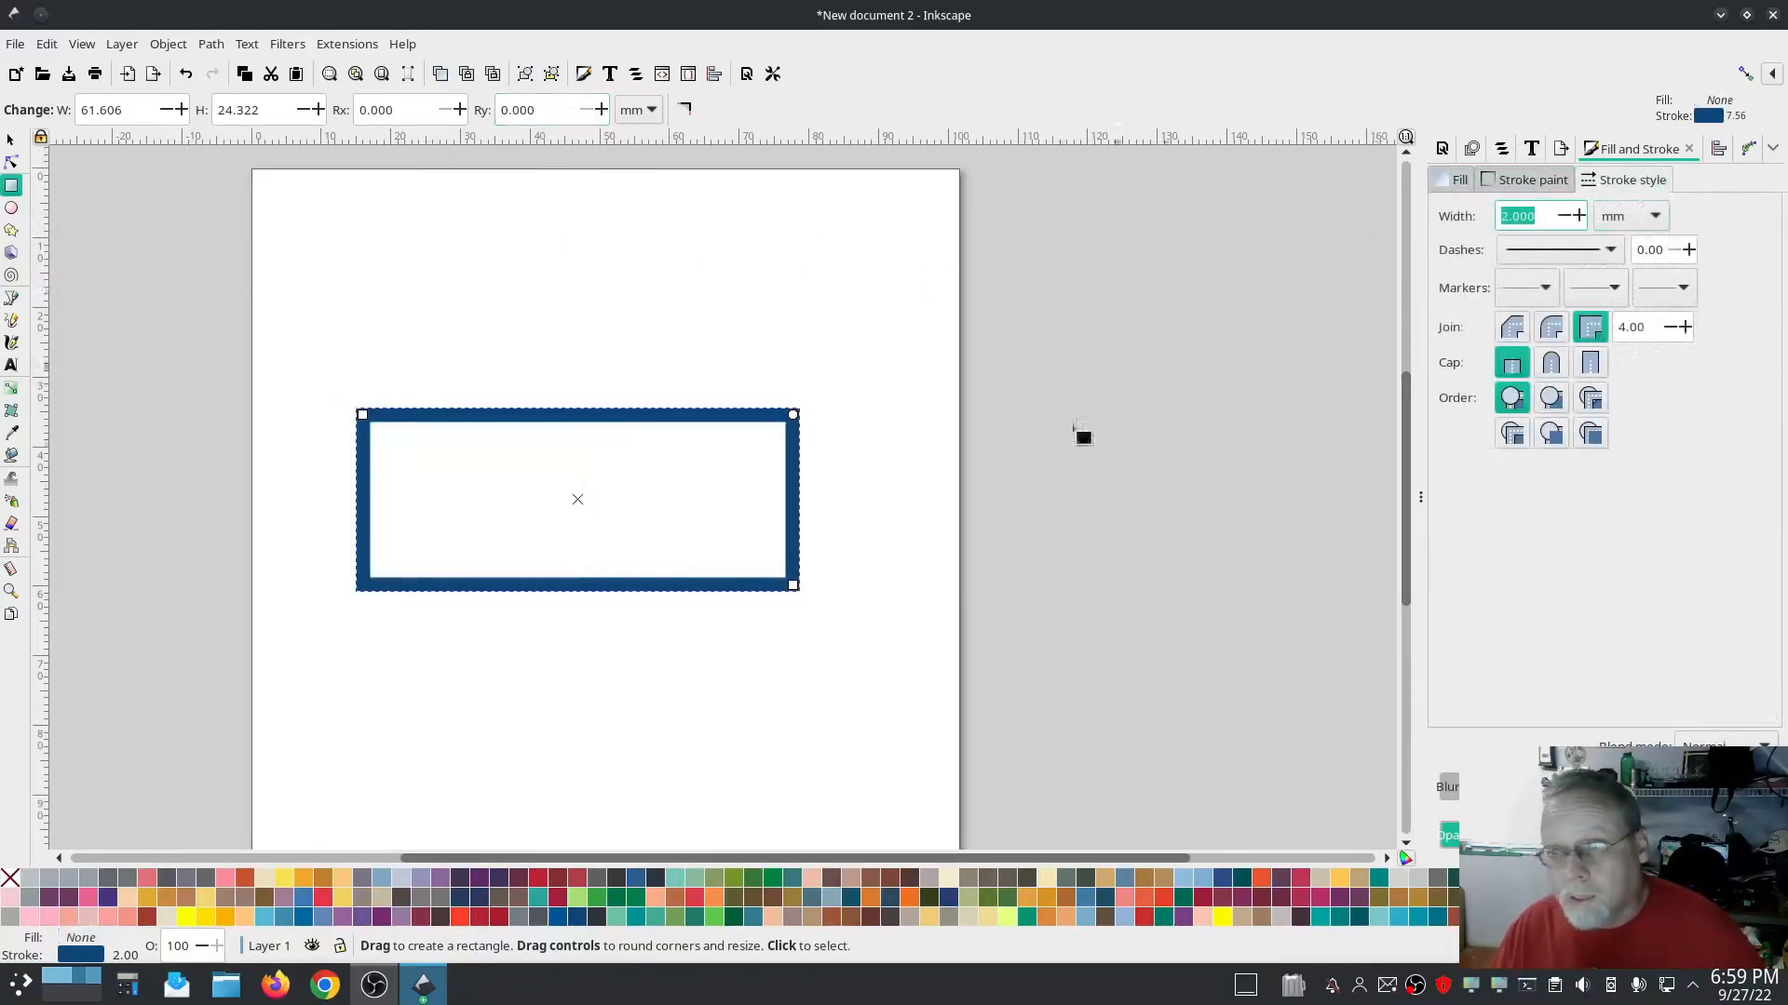
Convert the rectangle's outline into a satin column with Ink/Stitch's Convert Line to Satin
{"action": "left_click", "coordinate": [347, 43]}
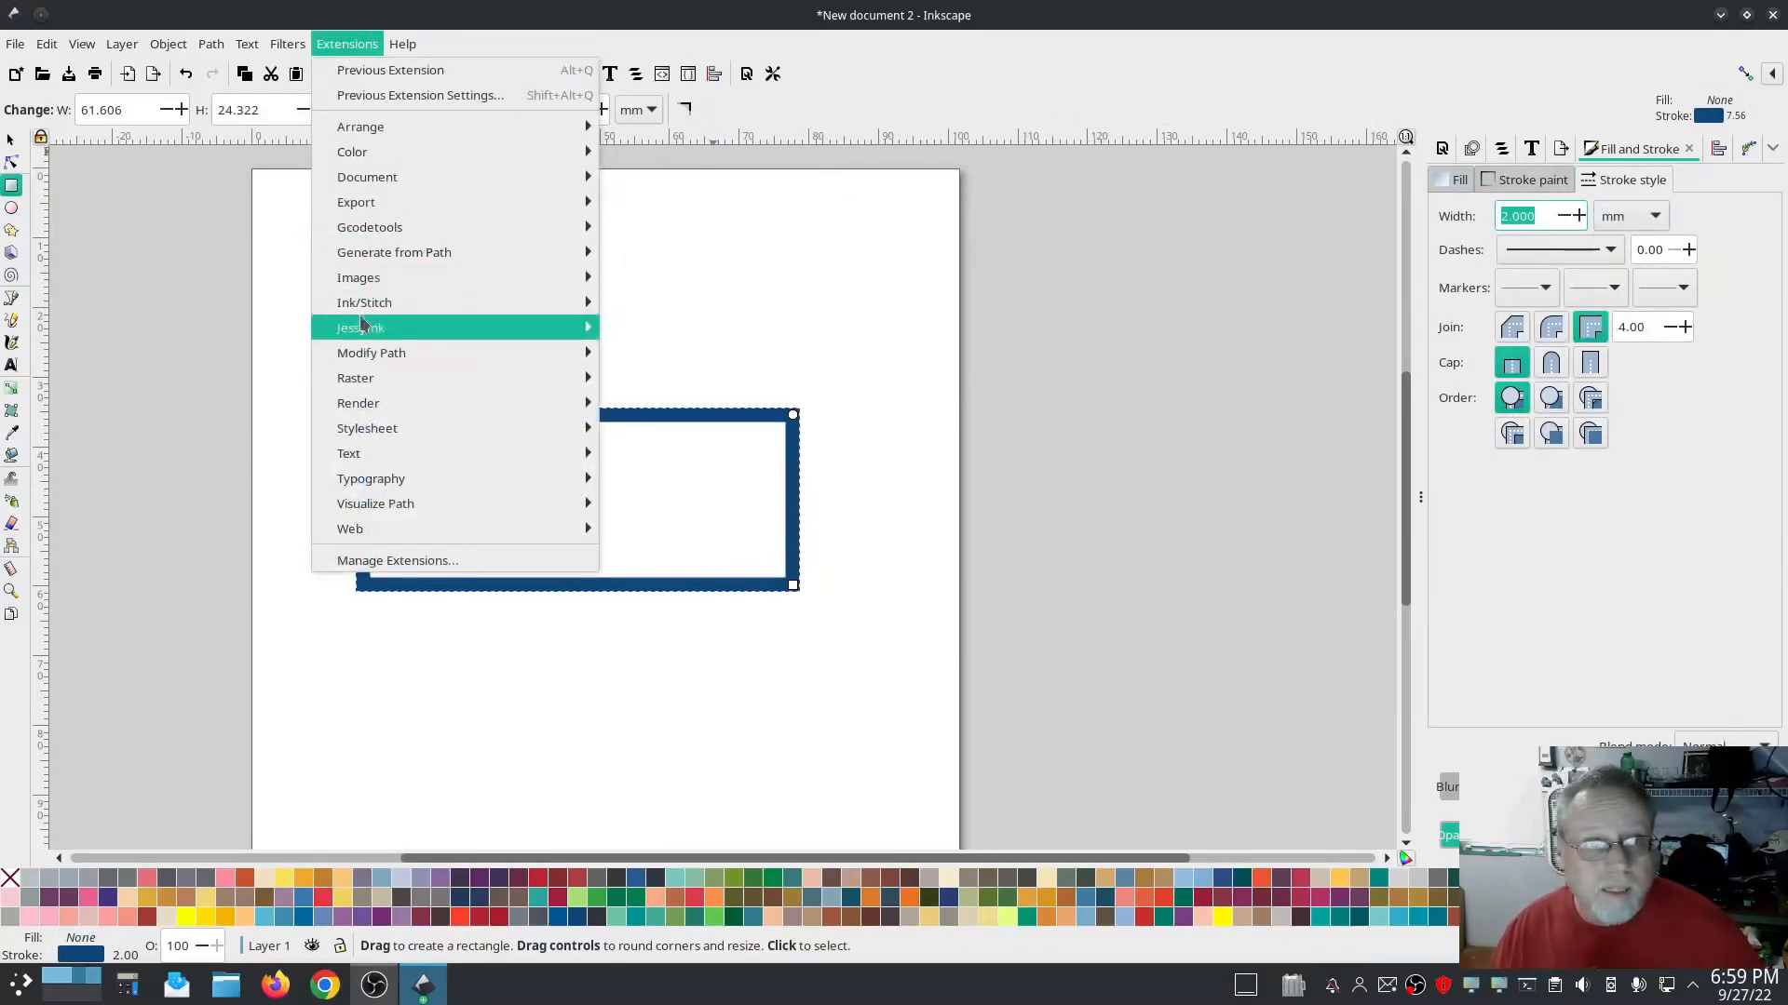
{"action": "mouse_move", "coordinate": [447, 302]}
{"action": "mouse_move", "coordinate": [812, 585]}
{"action": "mouse_move", "coordinate": [750, 558]}
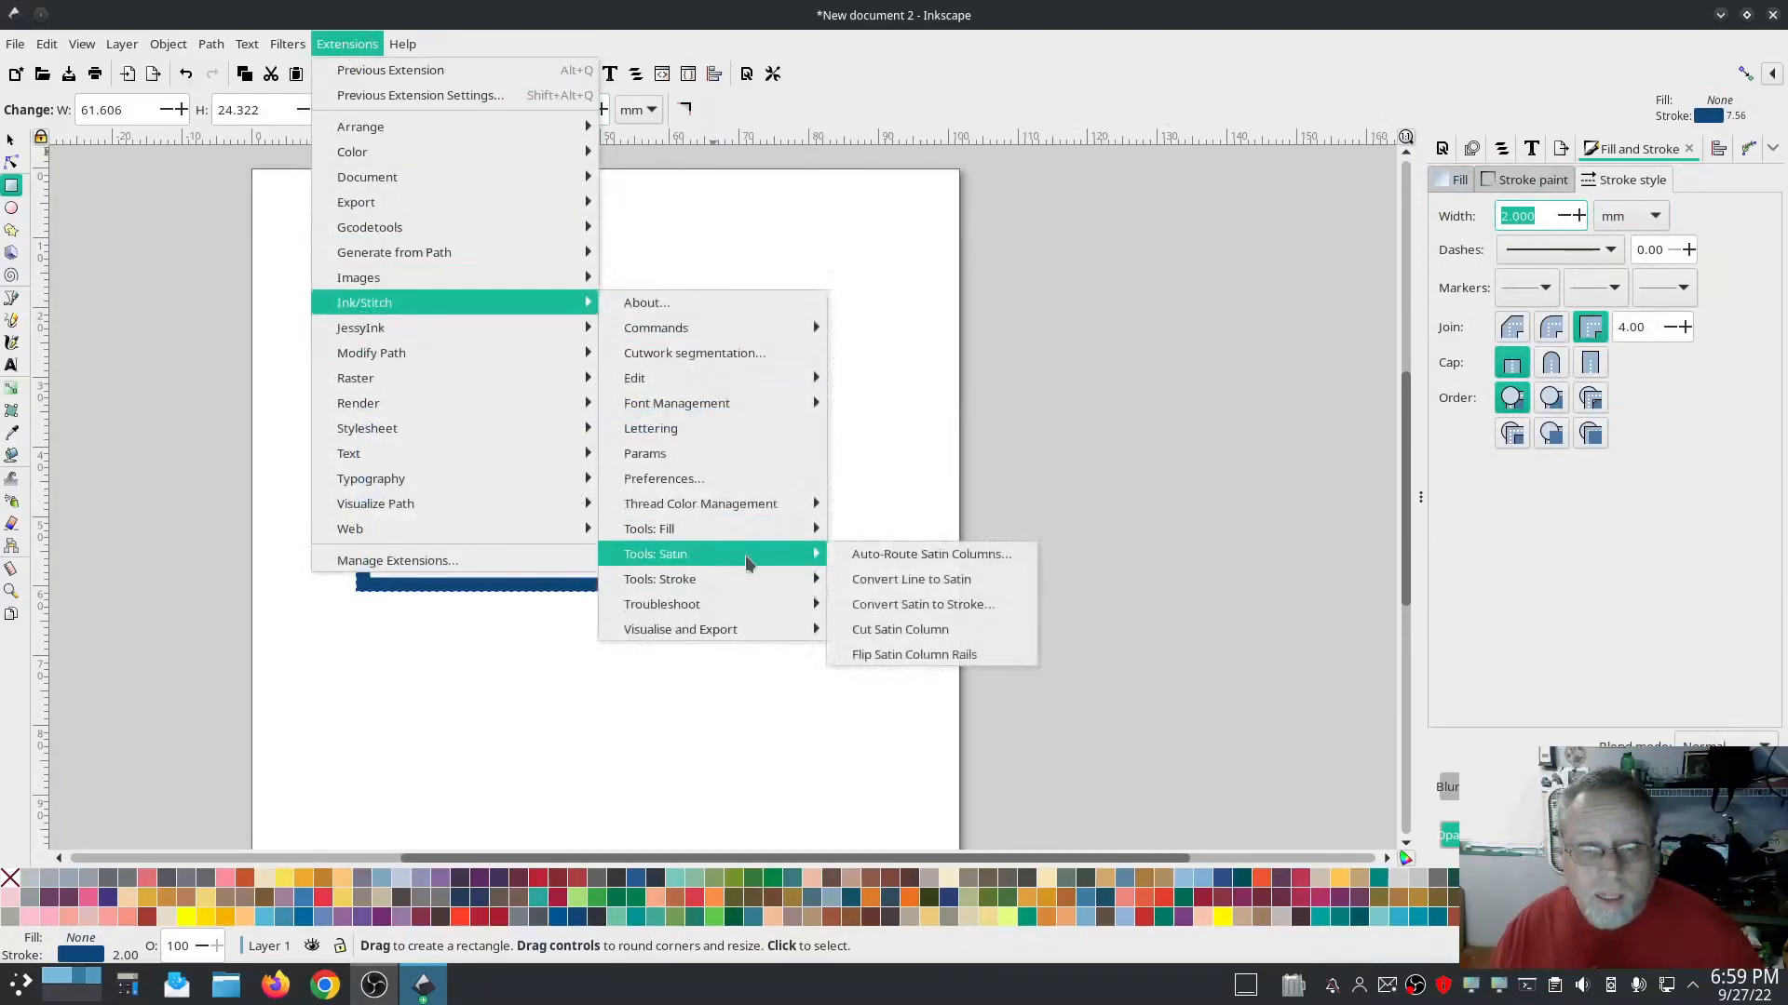
{"action": "left_click", "coordinate": [910, 580]}
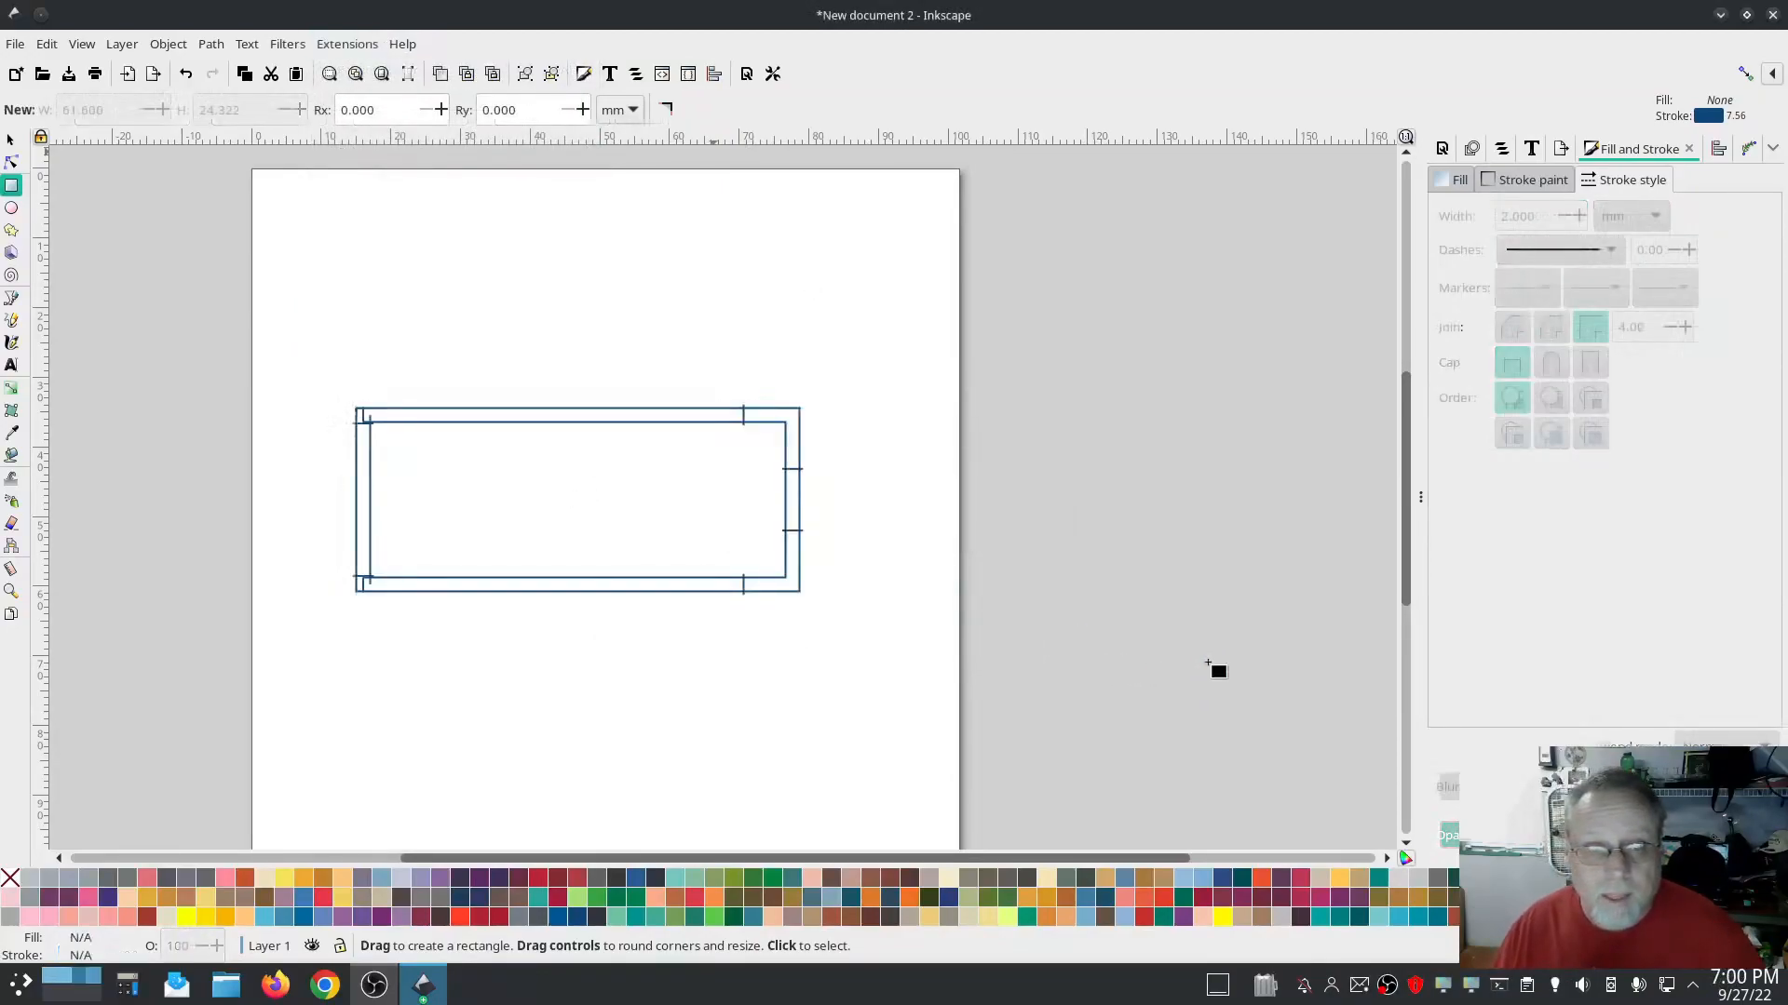
Separate the overlapping stray nodes at the rectangle's upper-left corner and delete the surplus end node of the horizontal satin path
{"action": "scroll", "coordinate": [363, 427], "scroll_direction": "up", "scroll_amount": 5}
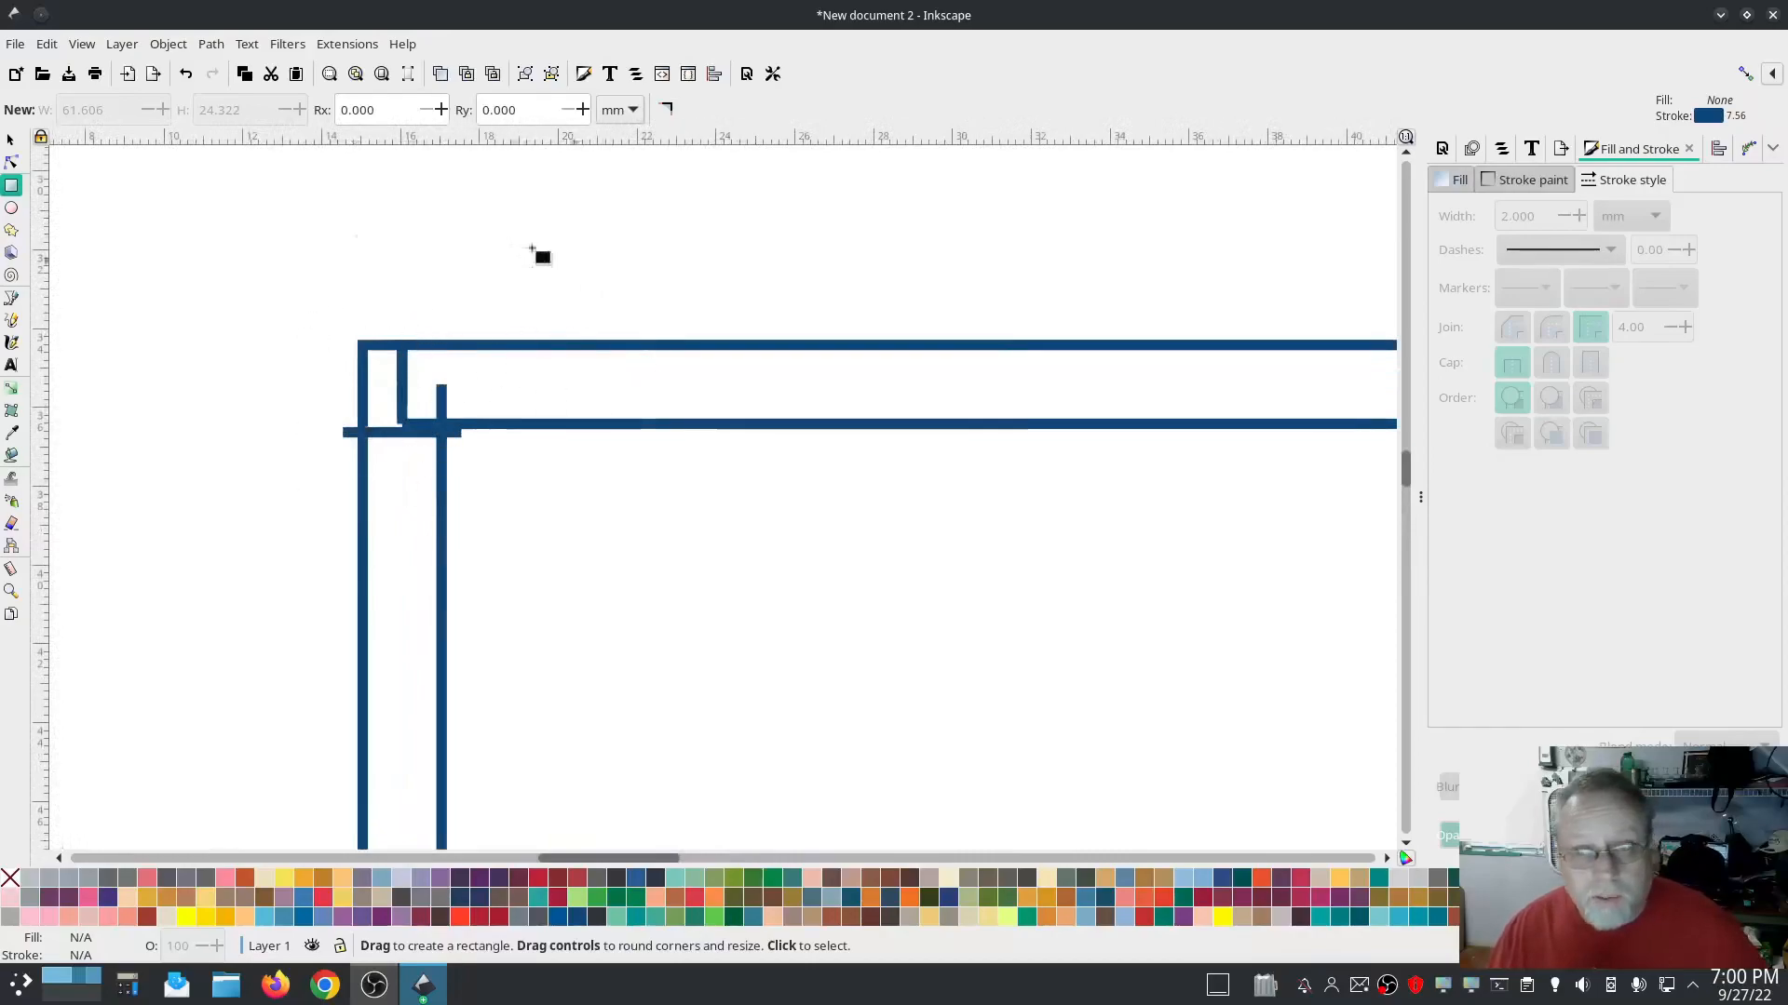
{"action": "left_click", "coordinate": [11, 162]}
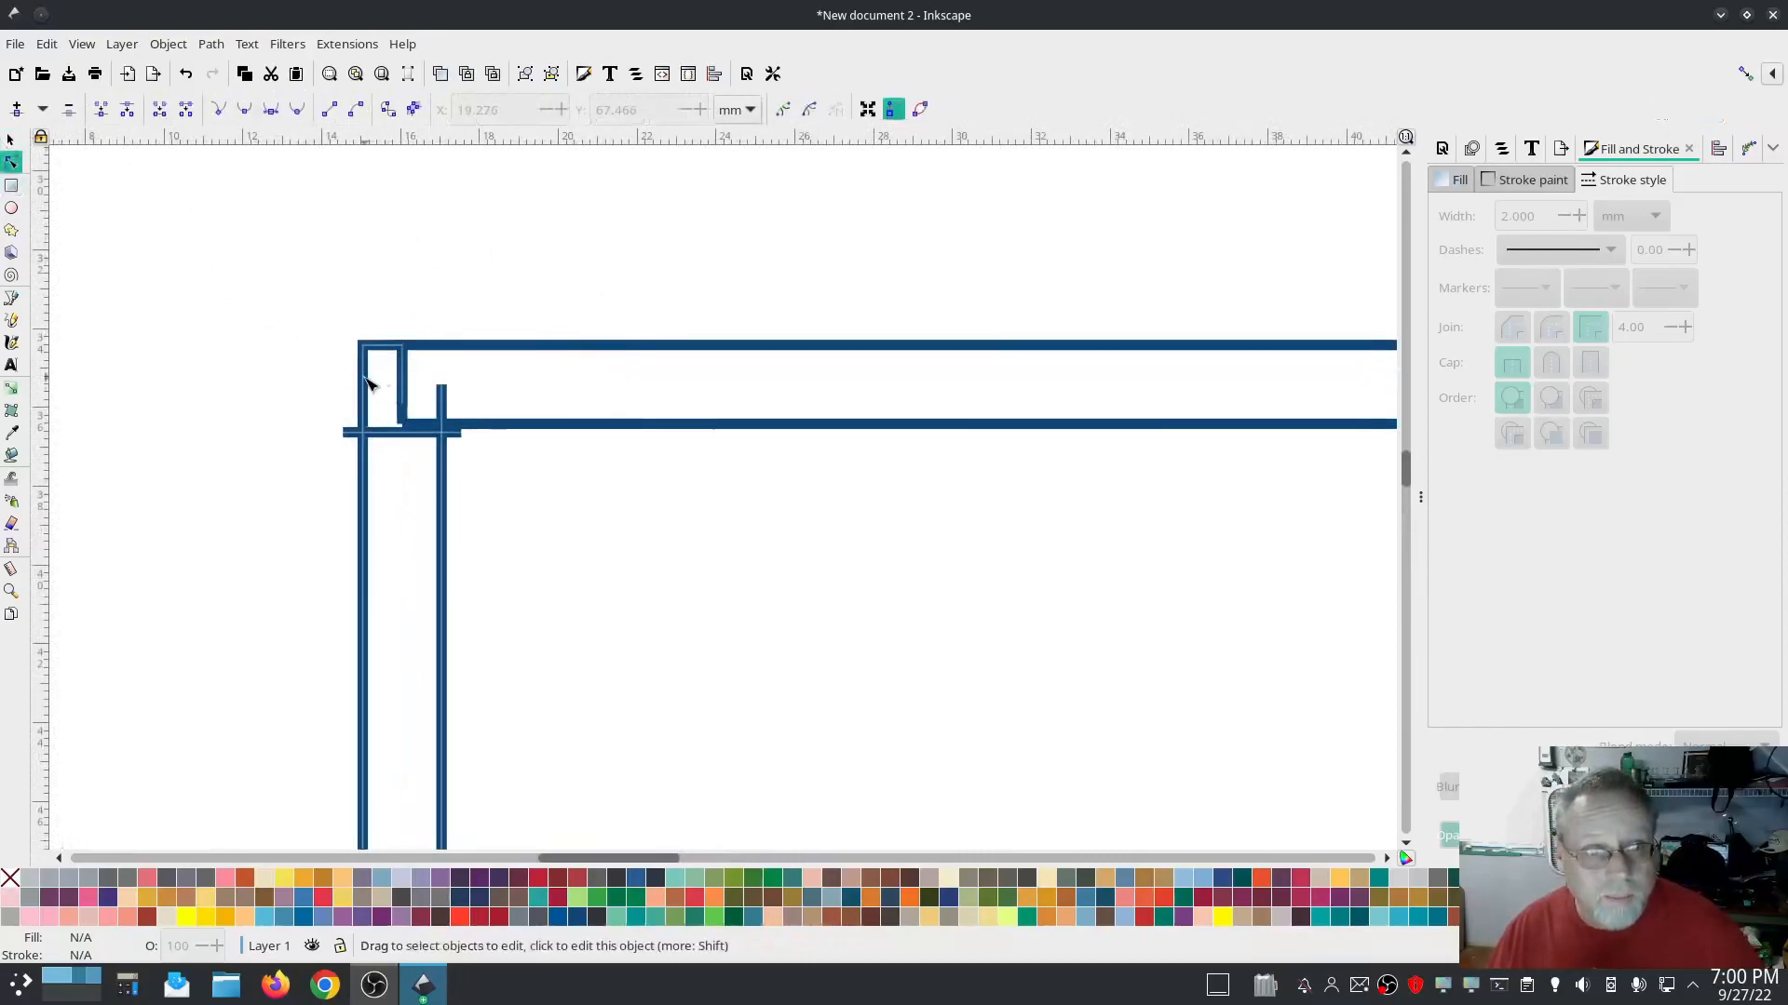
{"action": "left_click", "coordinate": [364, 386]}
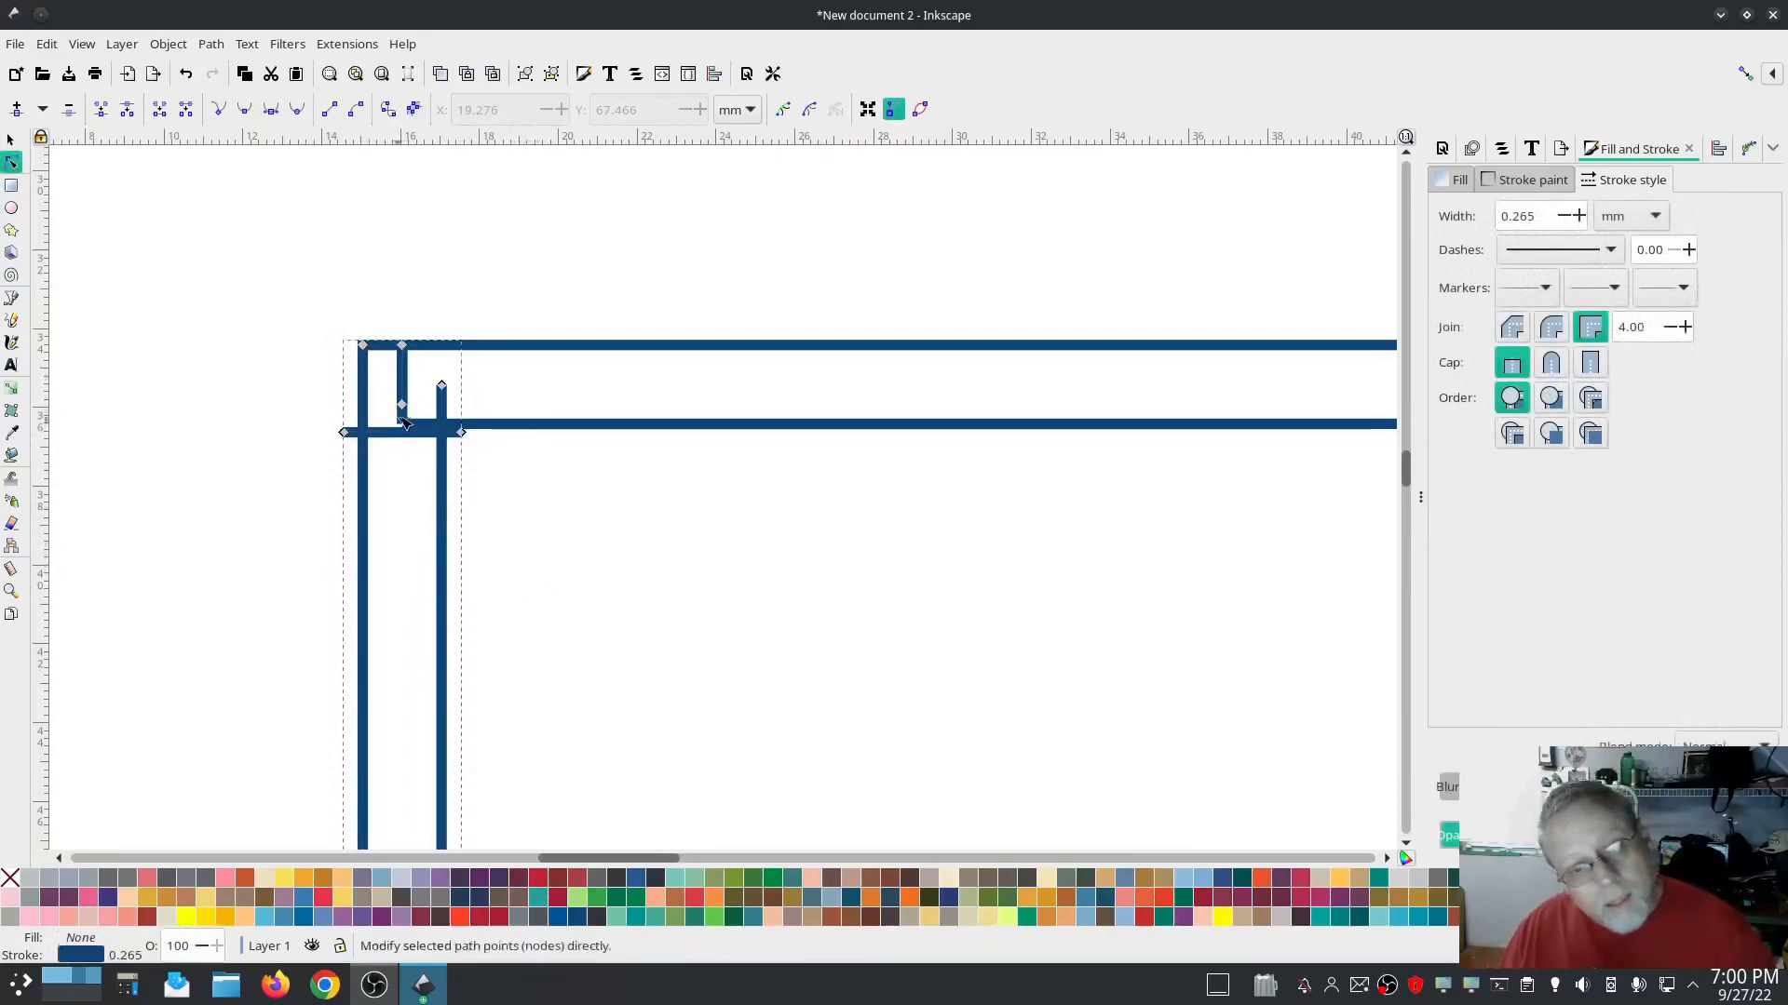
{"action": "left_click_drag", "start_coordinate": [401, 405], "coordinate": [350, 303]}
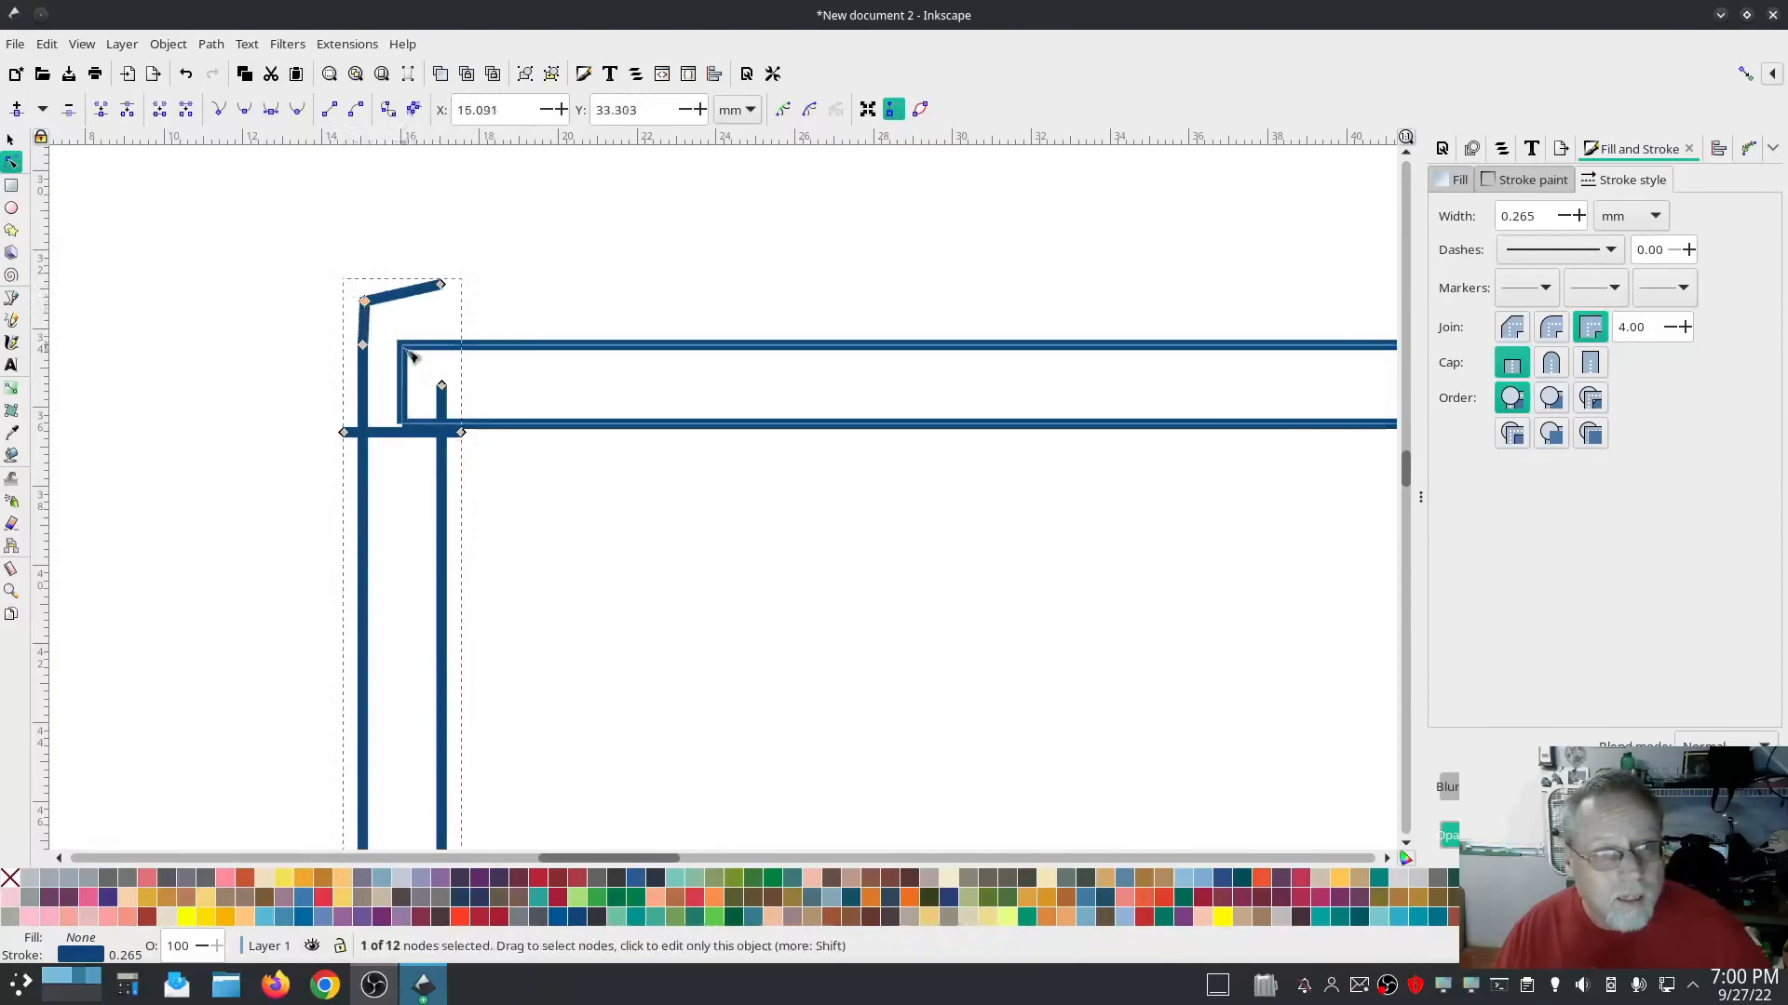
{"action": "left_click", "coordinate": [403, 428]}
{"action": "left_click_drag", "start_coordinate": [403, 431], "coordinate": [485, 315]}
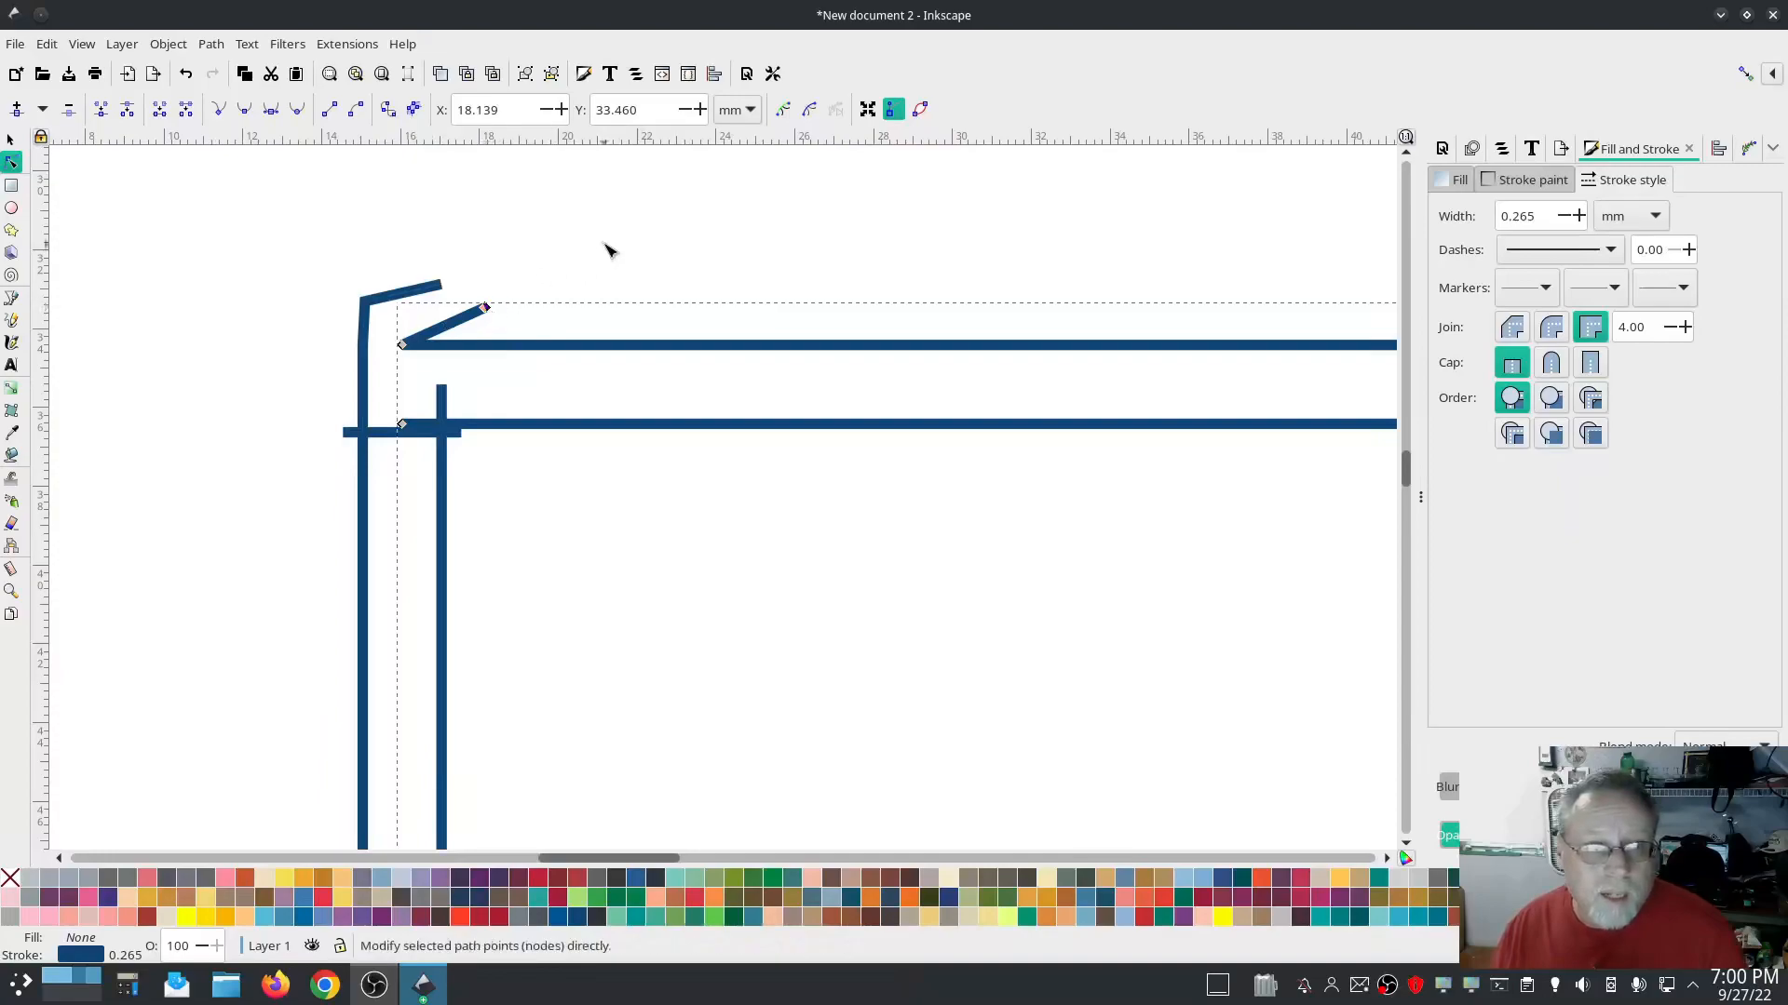
{"action": "key", "text": "Delete"}
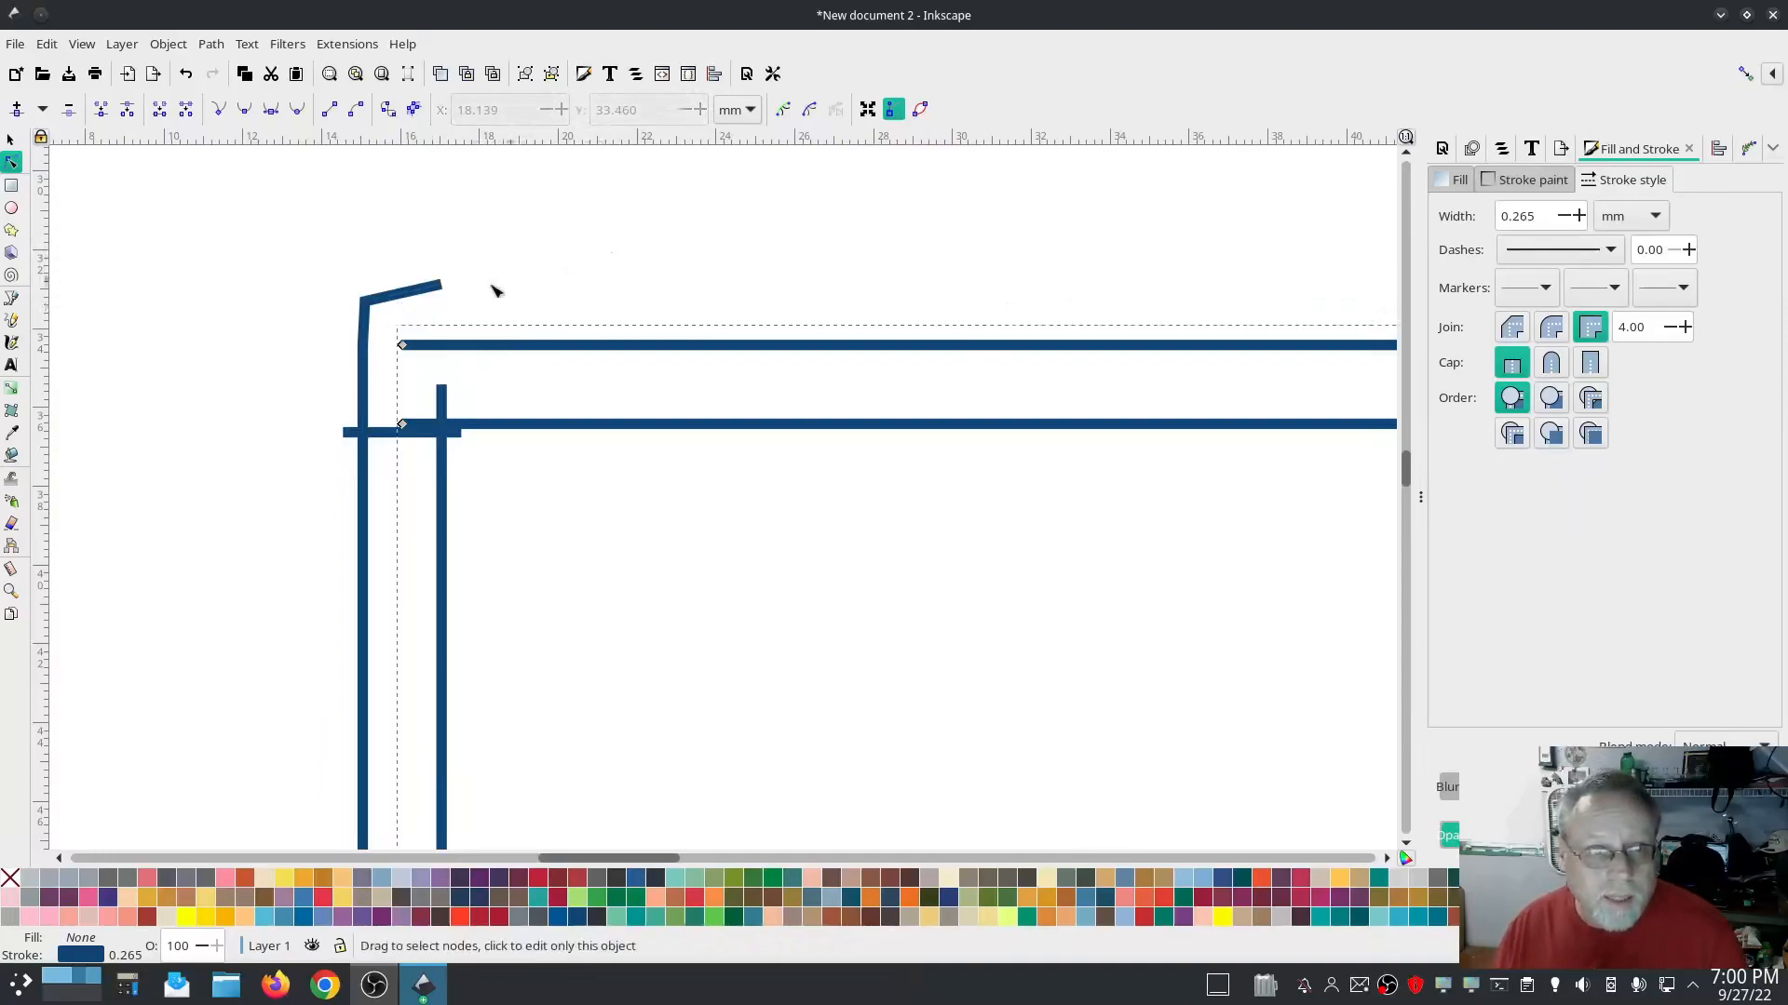
Delete the two stray nodes extending from the upper end of the left column's outer rail
{"action": "left_click", "coordinate": [439, 288]}
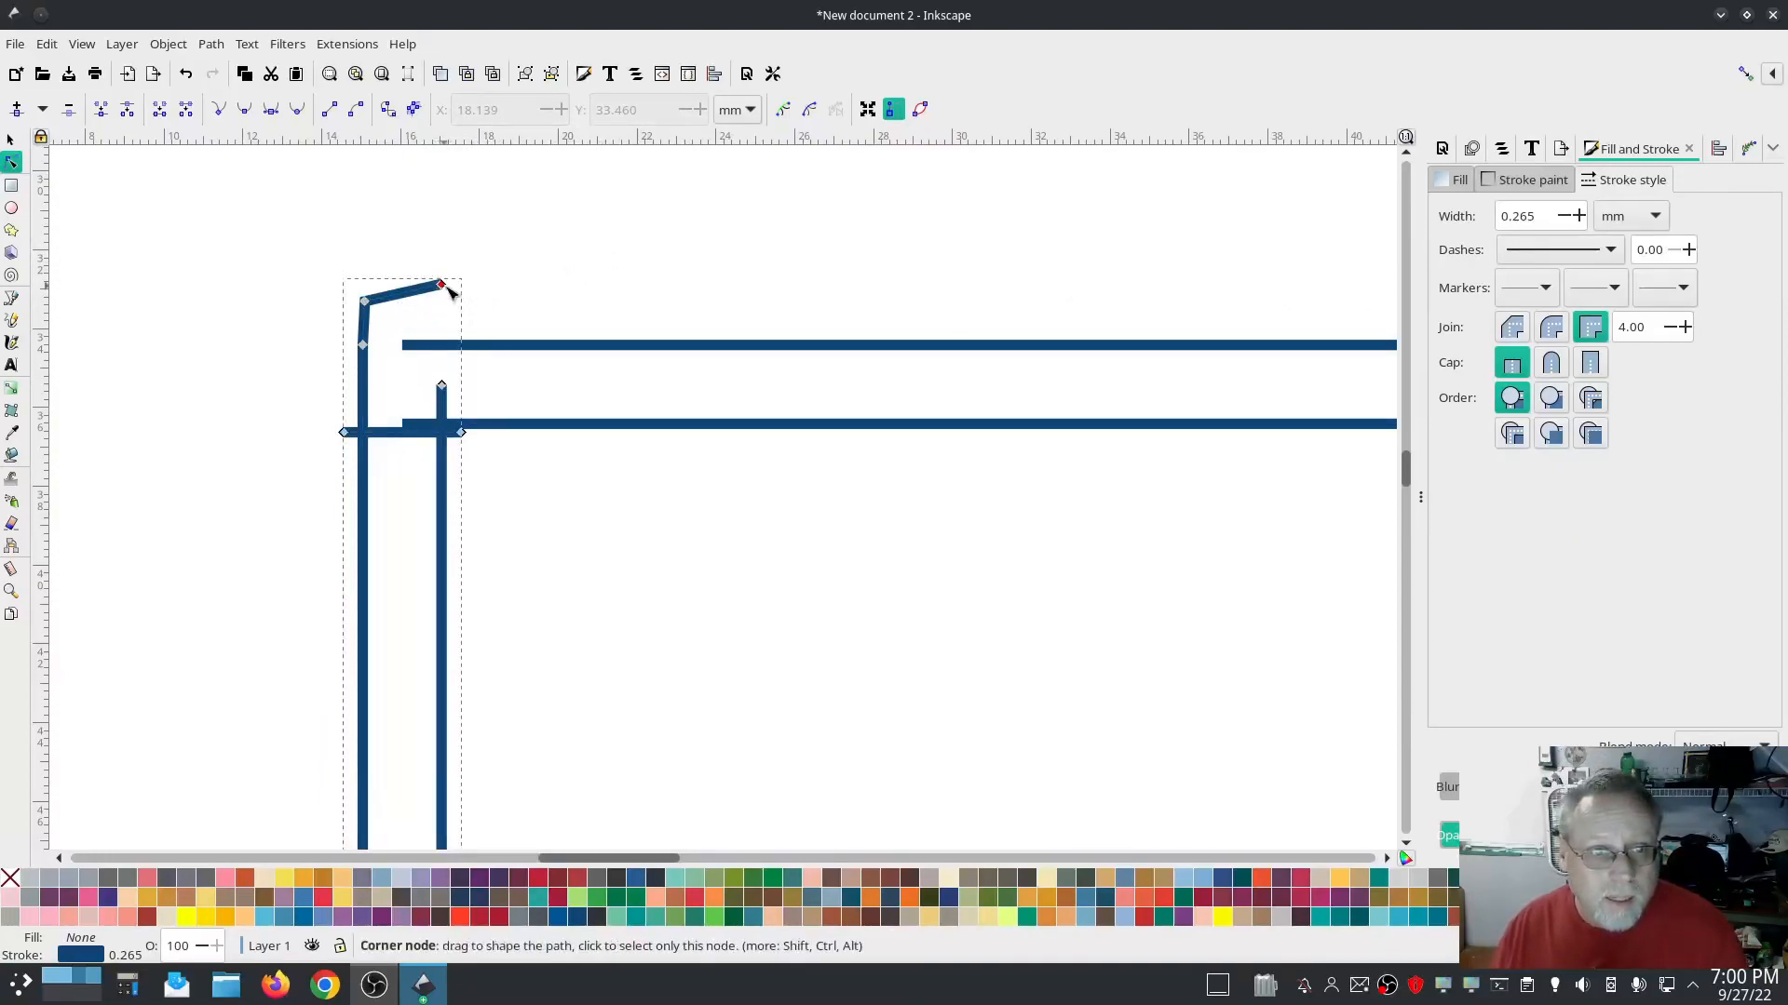
{"action": "left_click", "coordinate": [445, 287]}
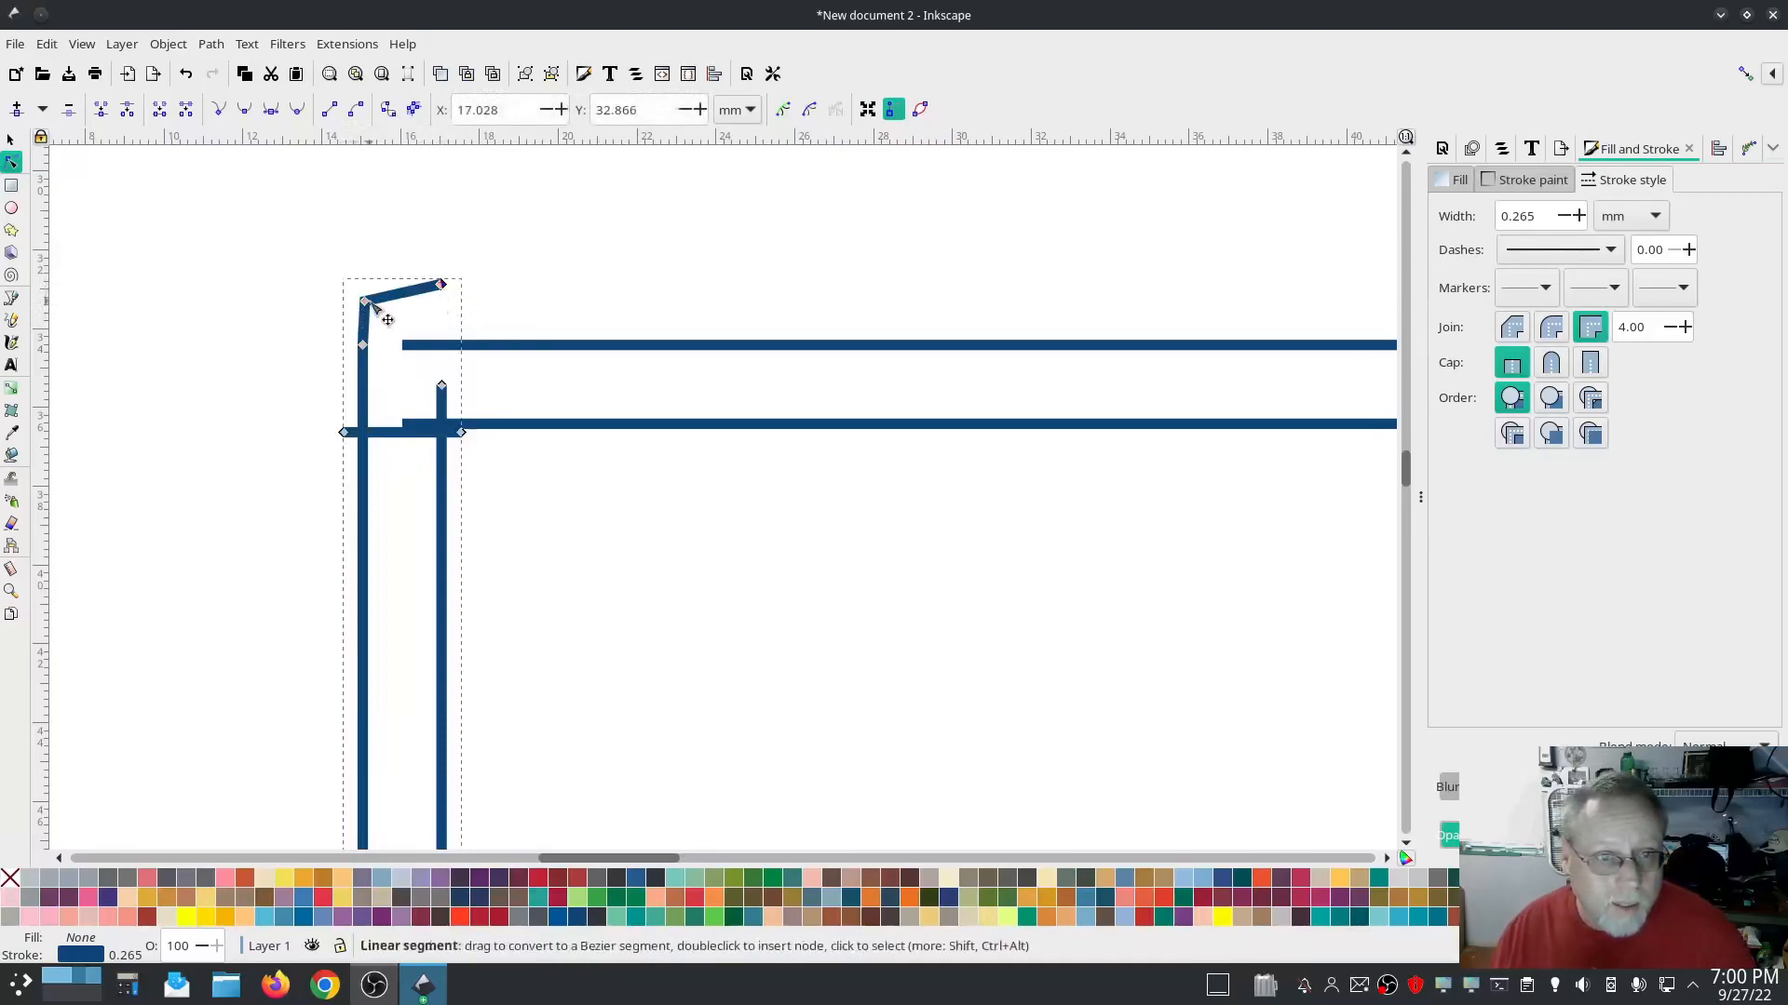
{"action": "left_click", "coordinate": [366, 303], "text": "shift"}
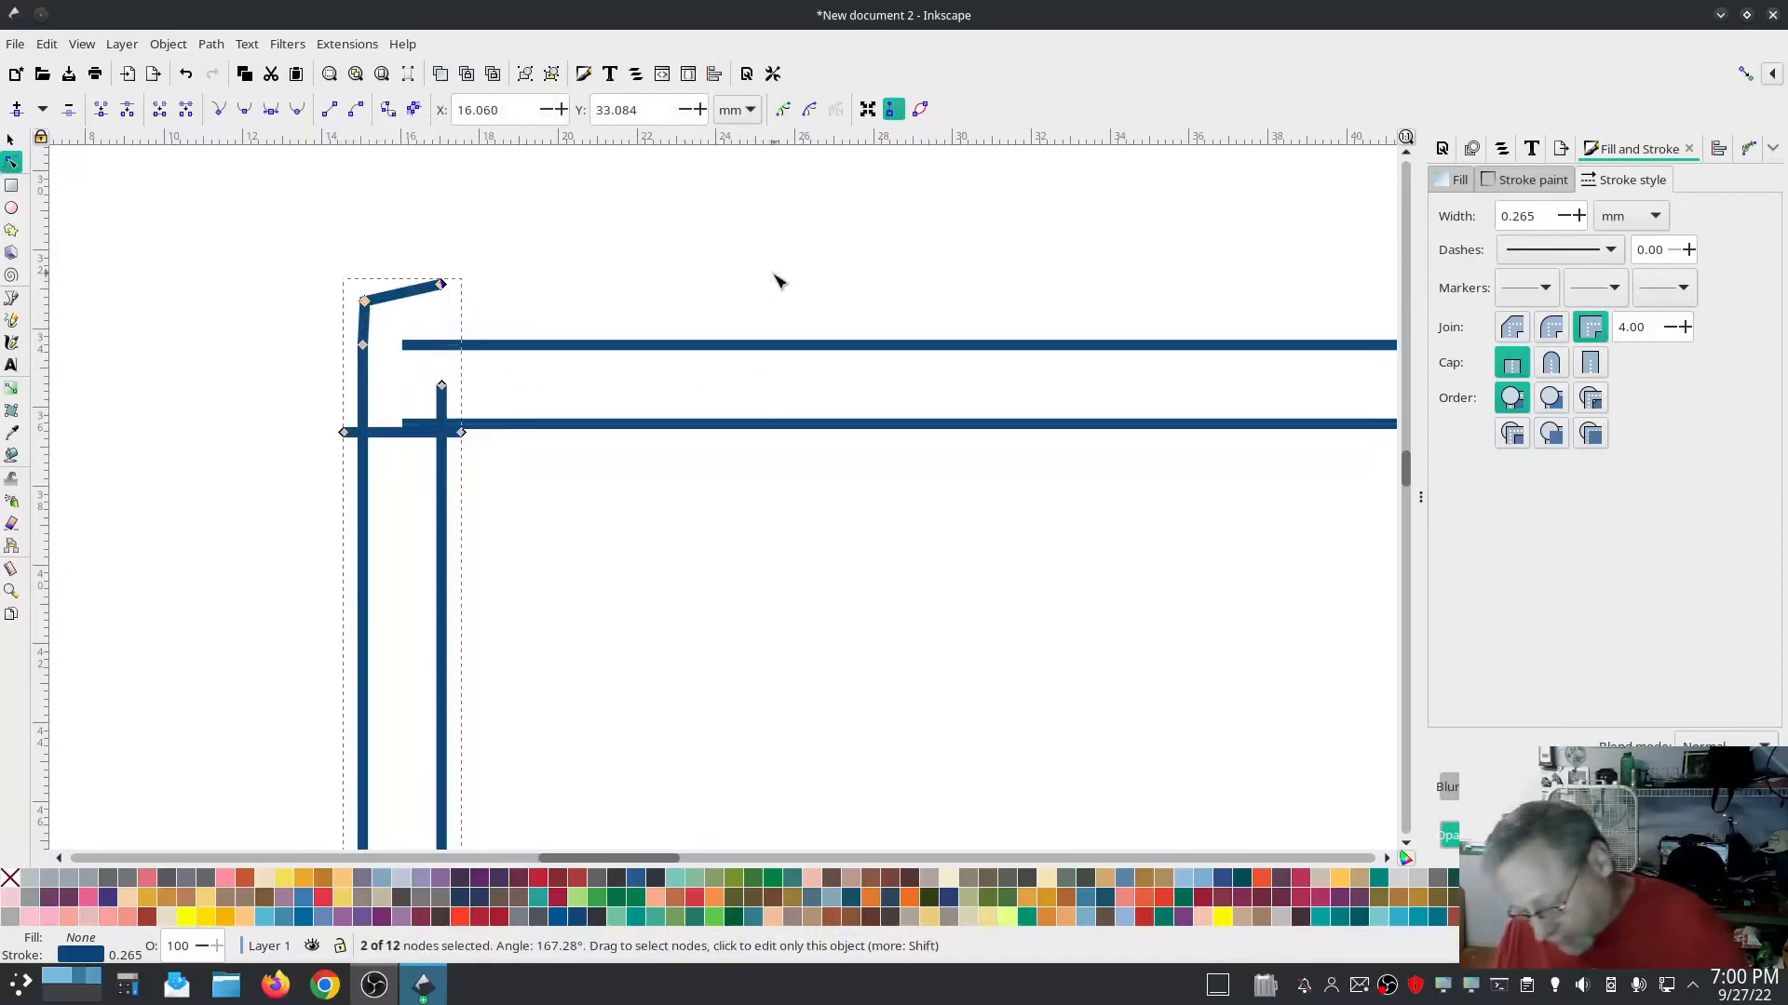
{"action": "key", "text": "Delete"}
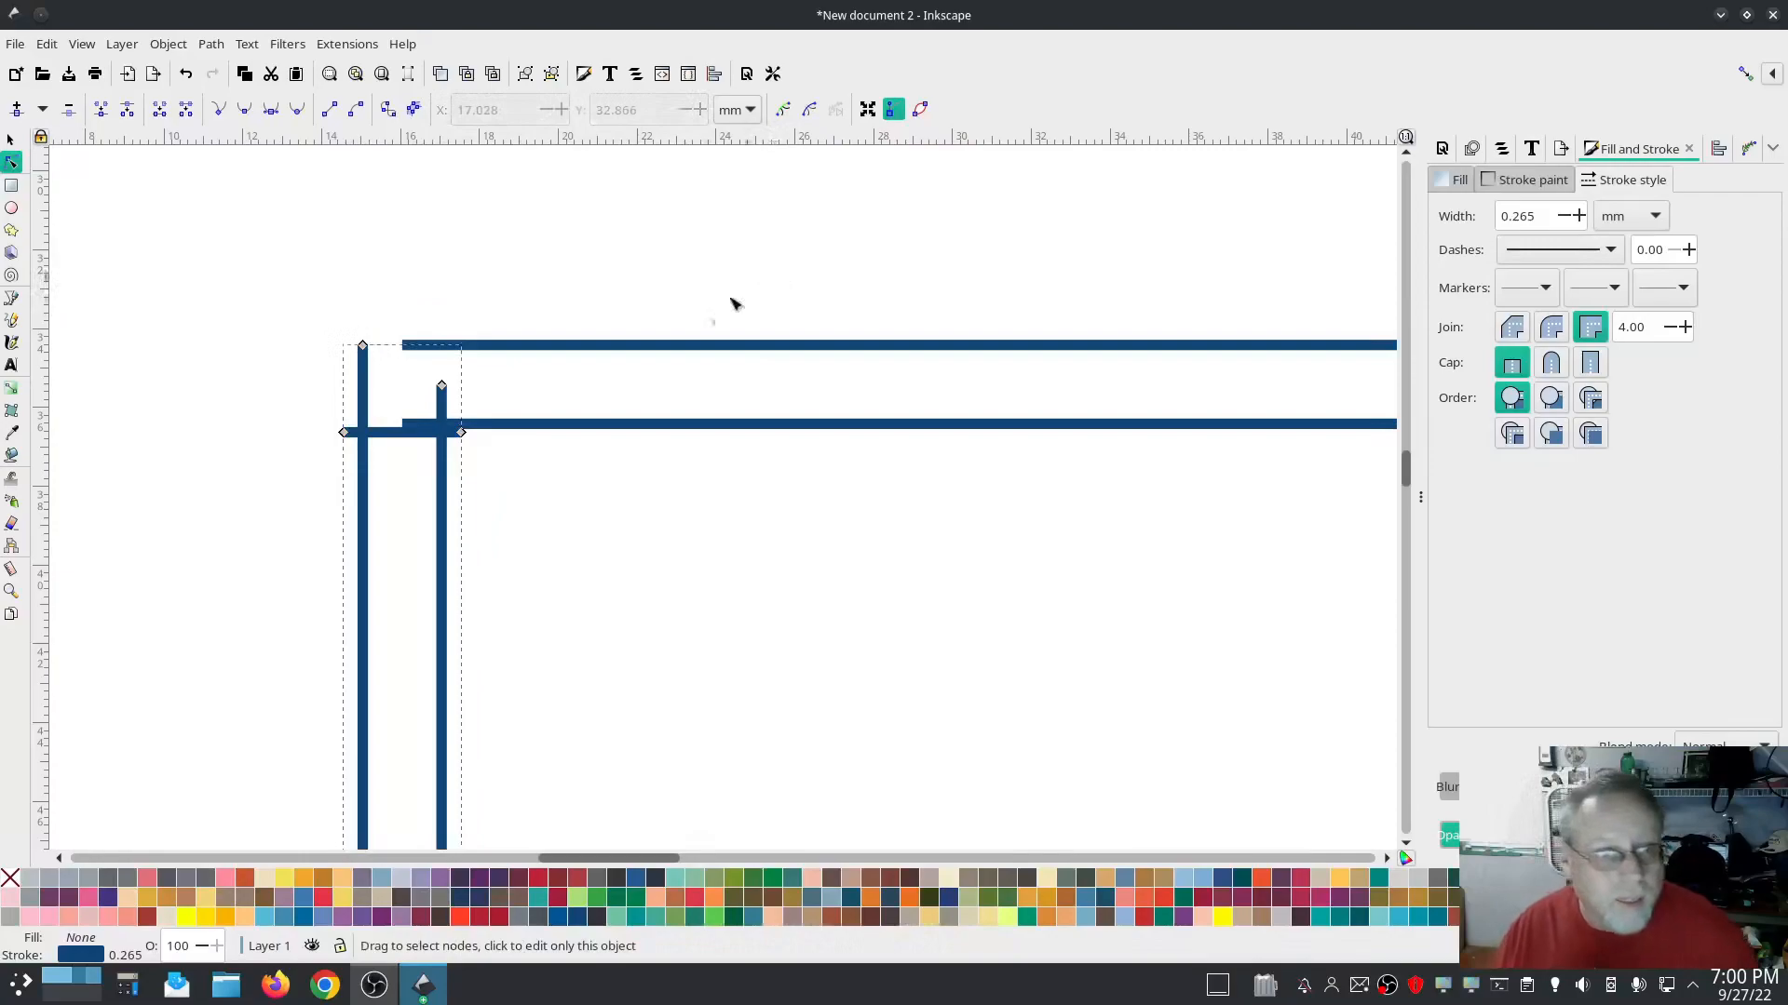
Move the left column's upper rung down, away from the corner, to about Y 42.9 mm
{"action": "left_click", "coordinate": [571, 425]}
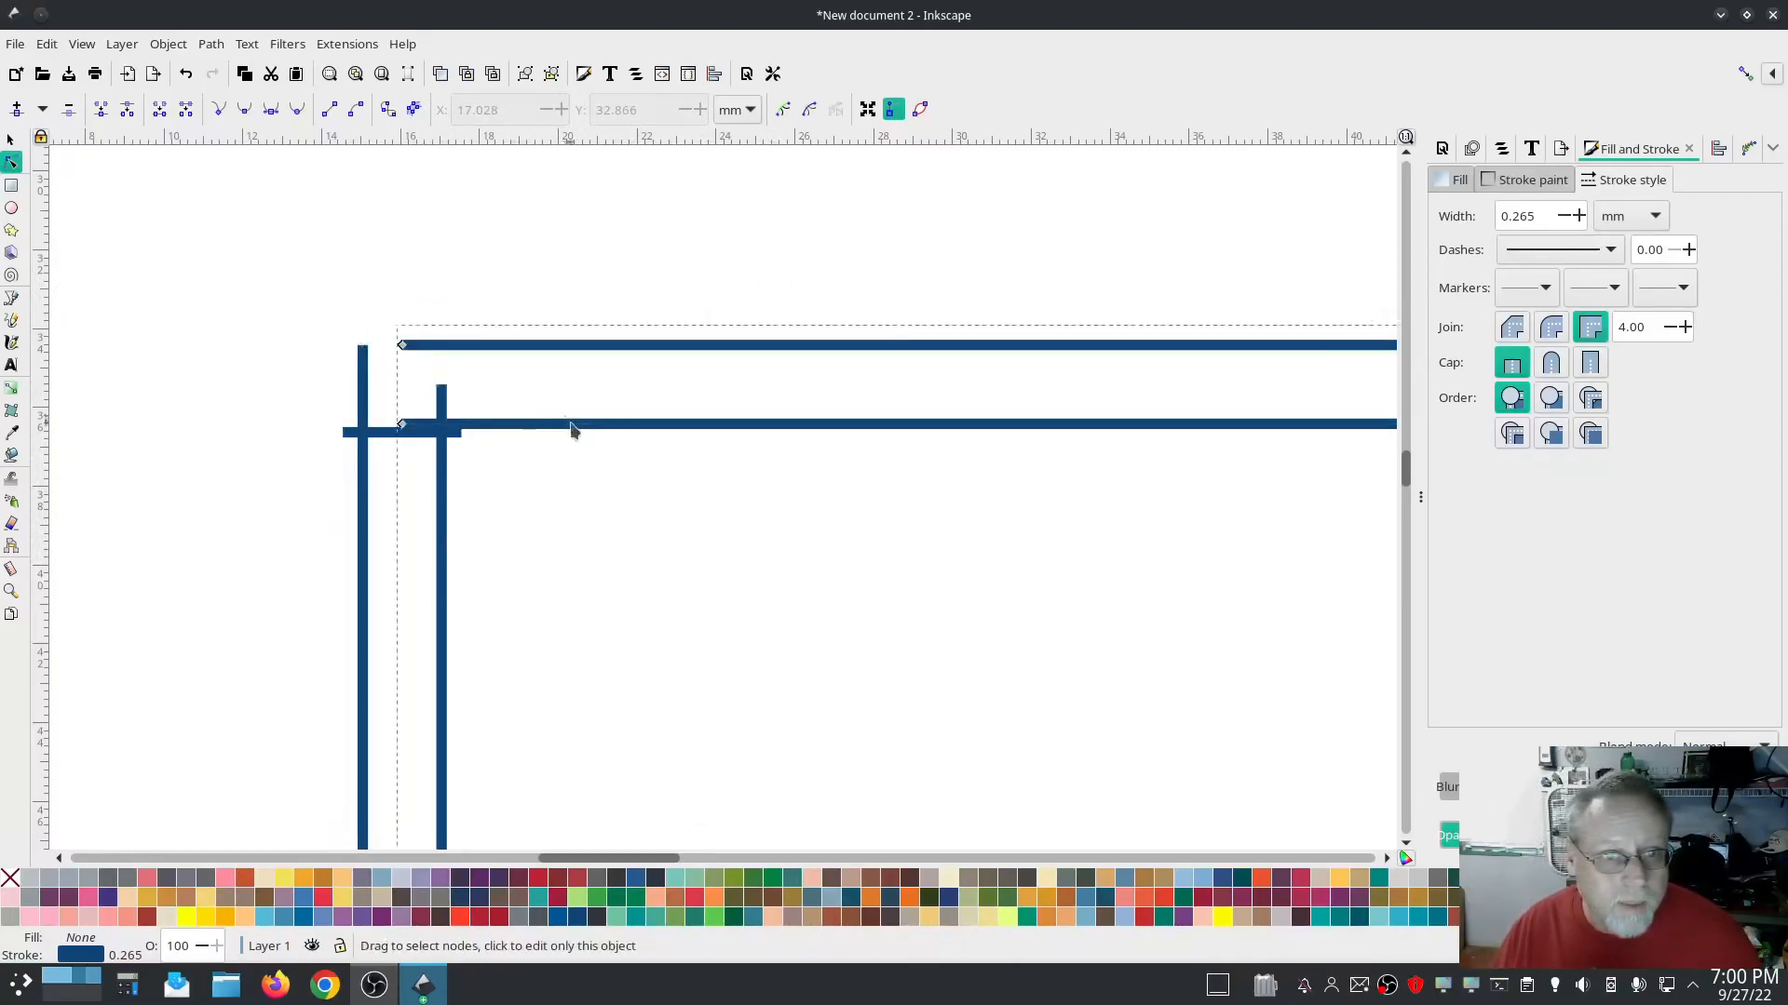
{"action": "left_click", "coordinate": [388, 430]}
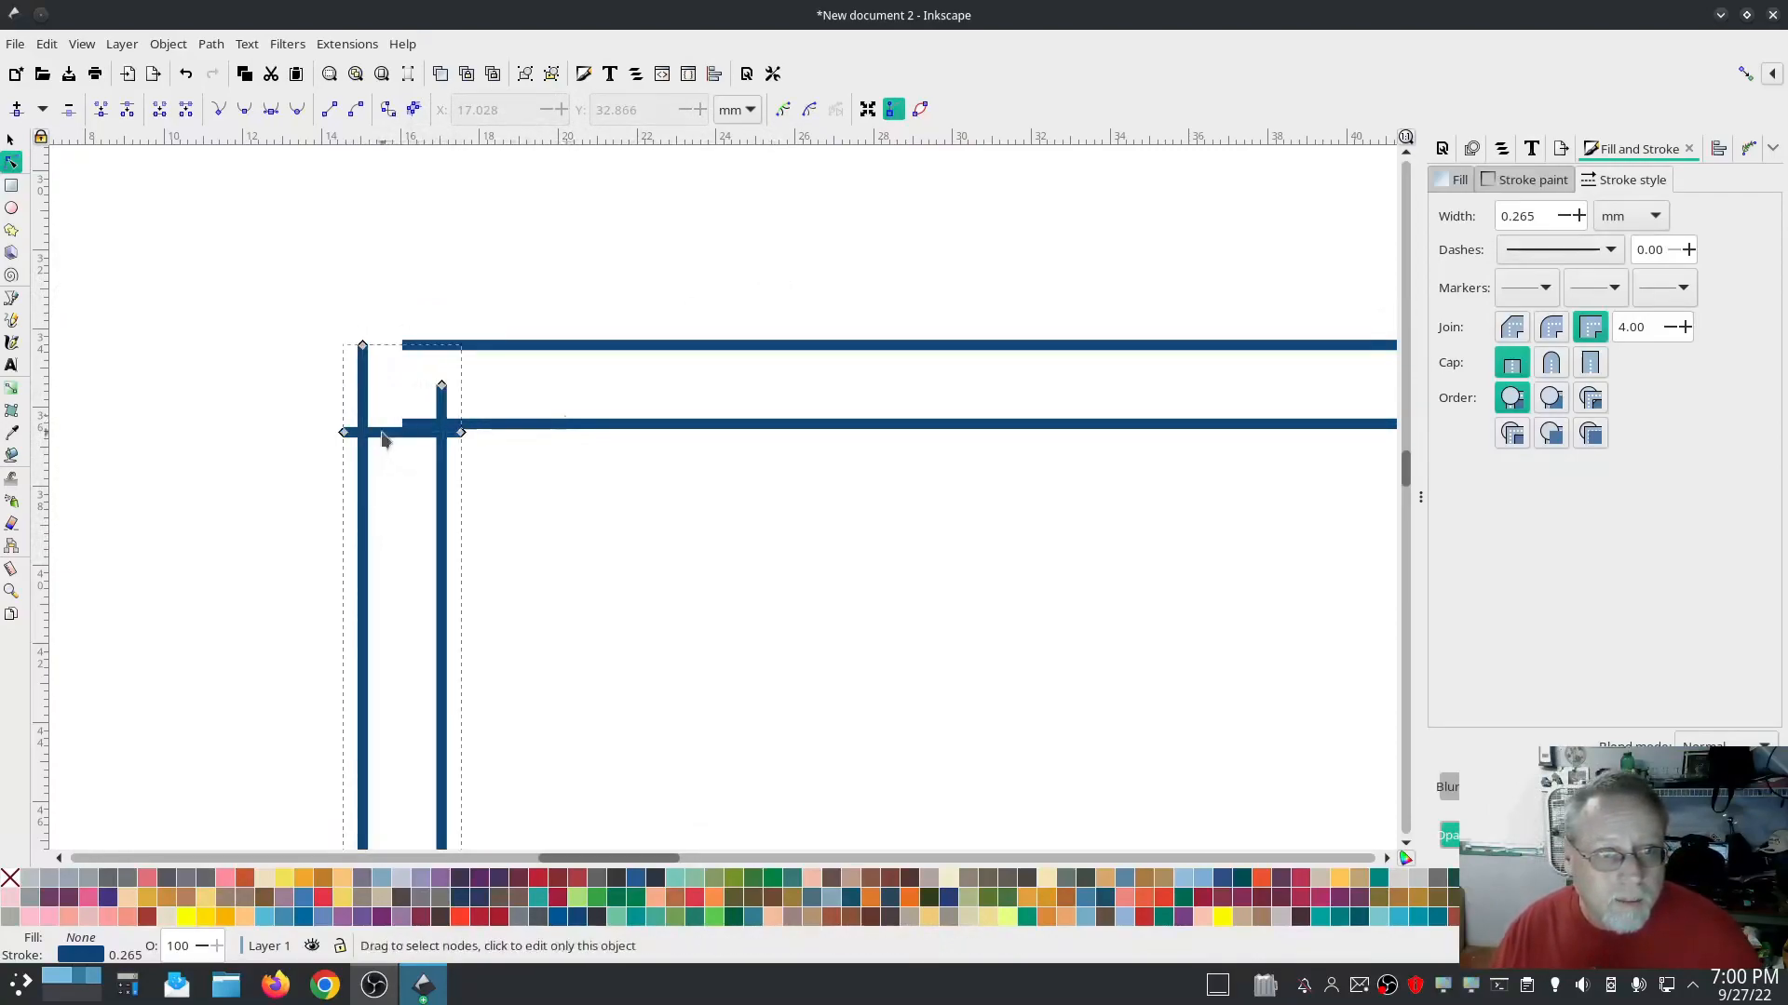
{"action": "left_click", "coordinate": [462, 433]}
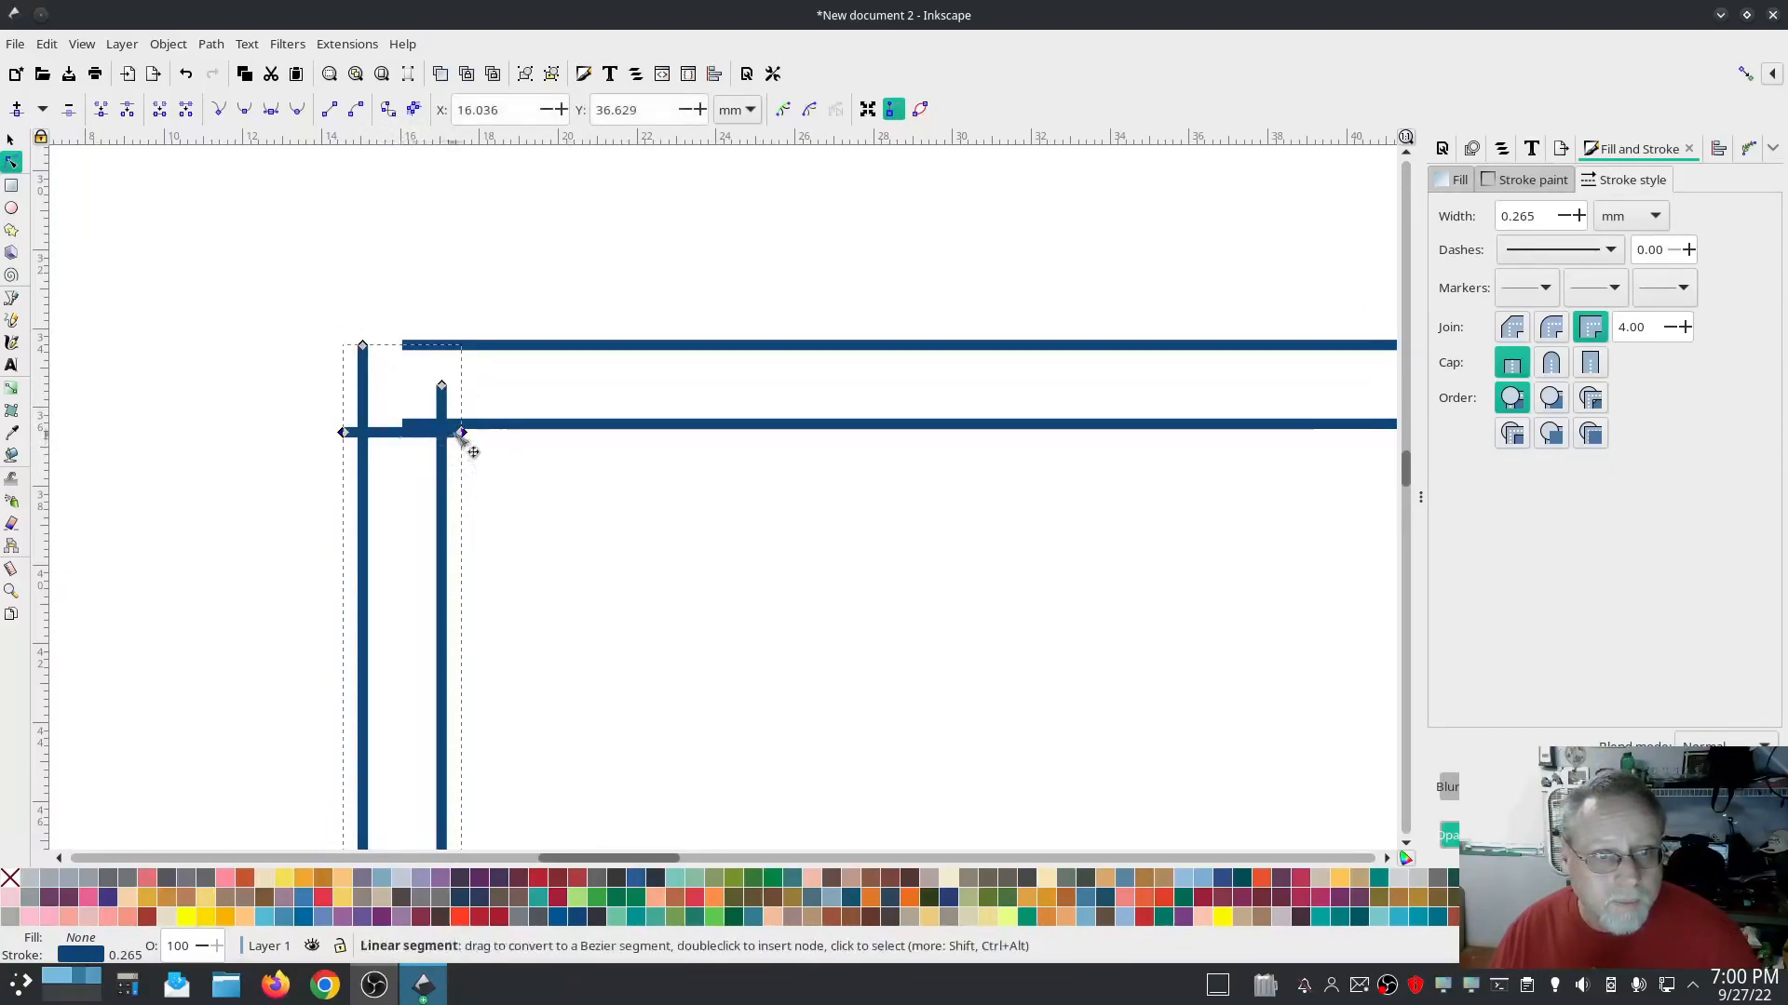
{"action": "left_click_drag", "start_coordinate": [462, 434], "coordinate": [469, 590]}
{"action": "left_click_drag", "start_coordinate": [468, 617], "coordinate": [463, 689]}
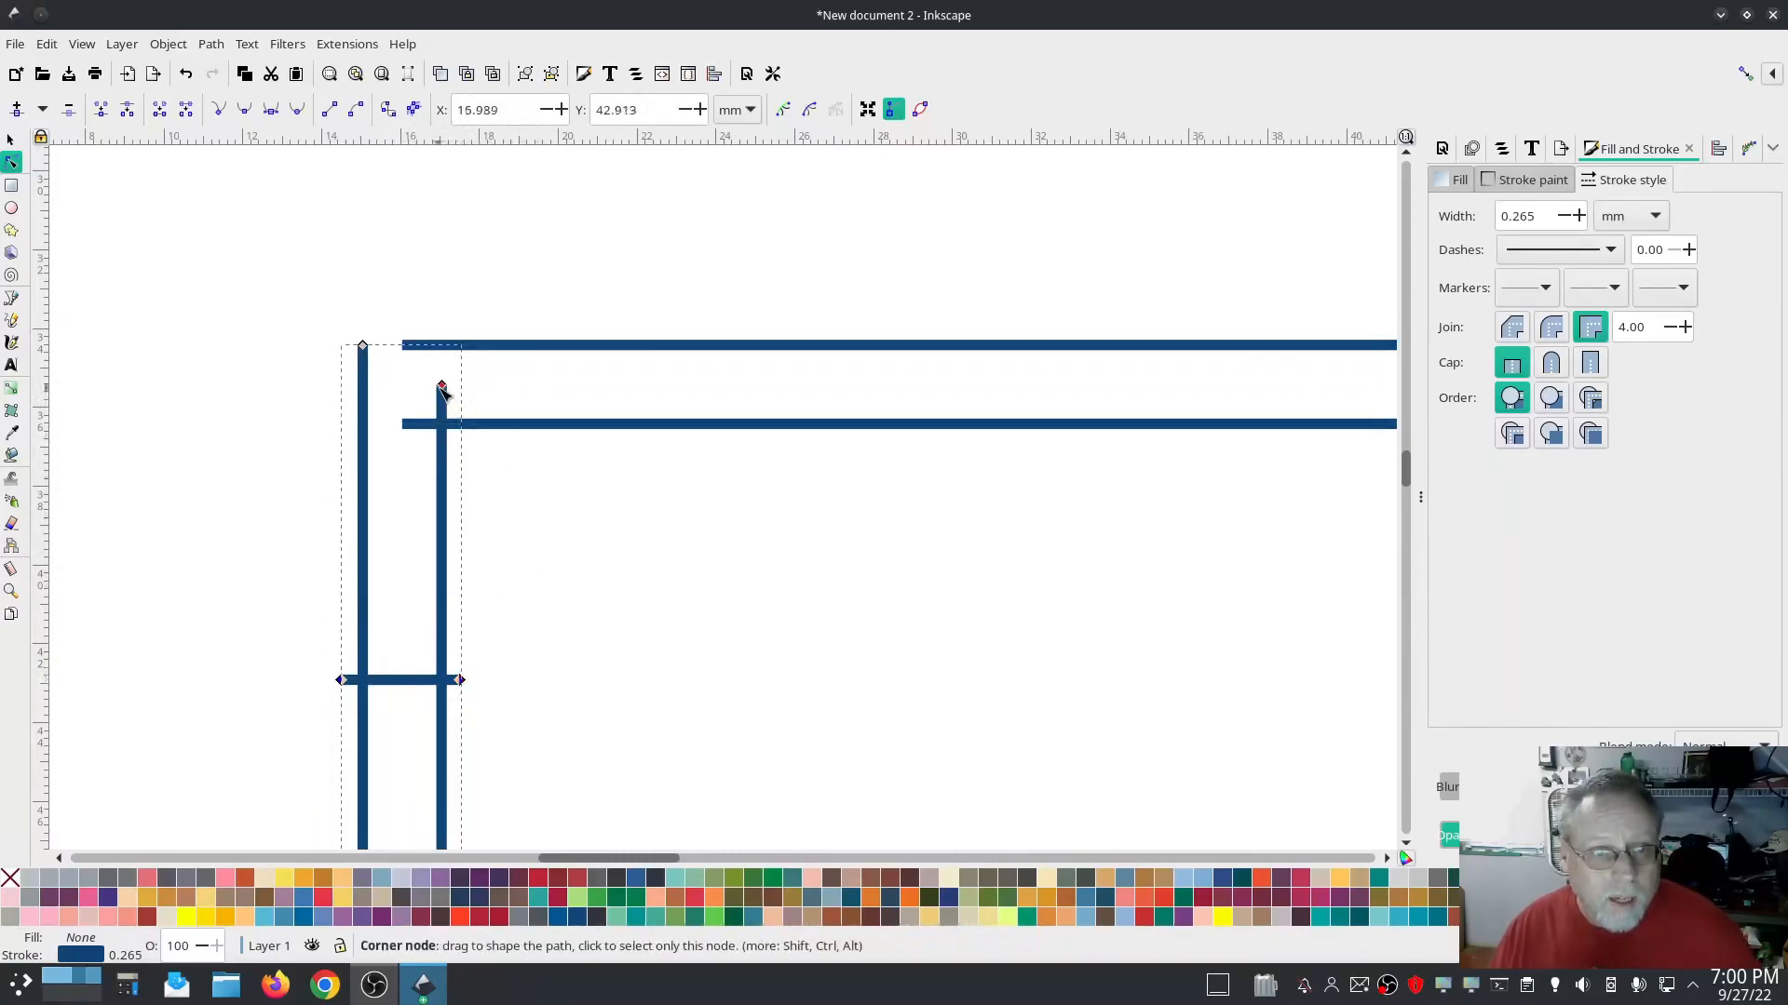
Bring the two inner rail ends together at the upper-left inner corner, about X 17.0, Y 36.4 mm, and join their nodes
{"action": "left_click", "coordinate": [443, 386]}
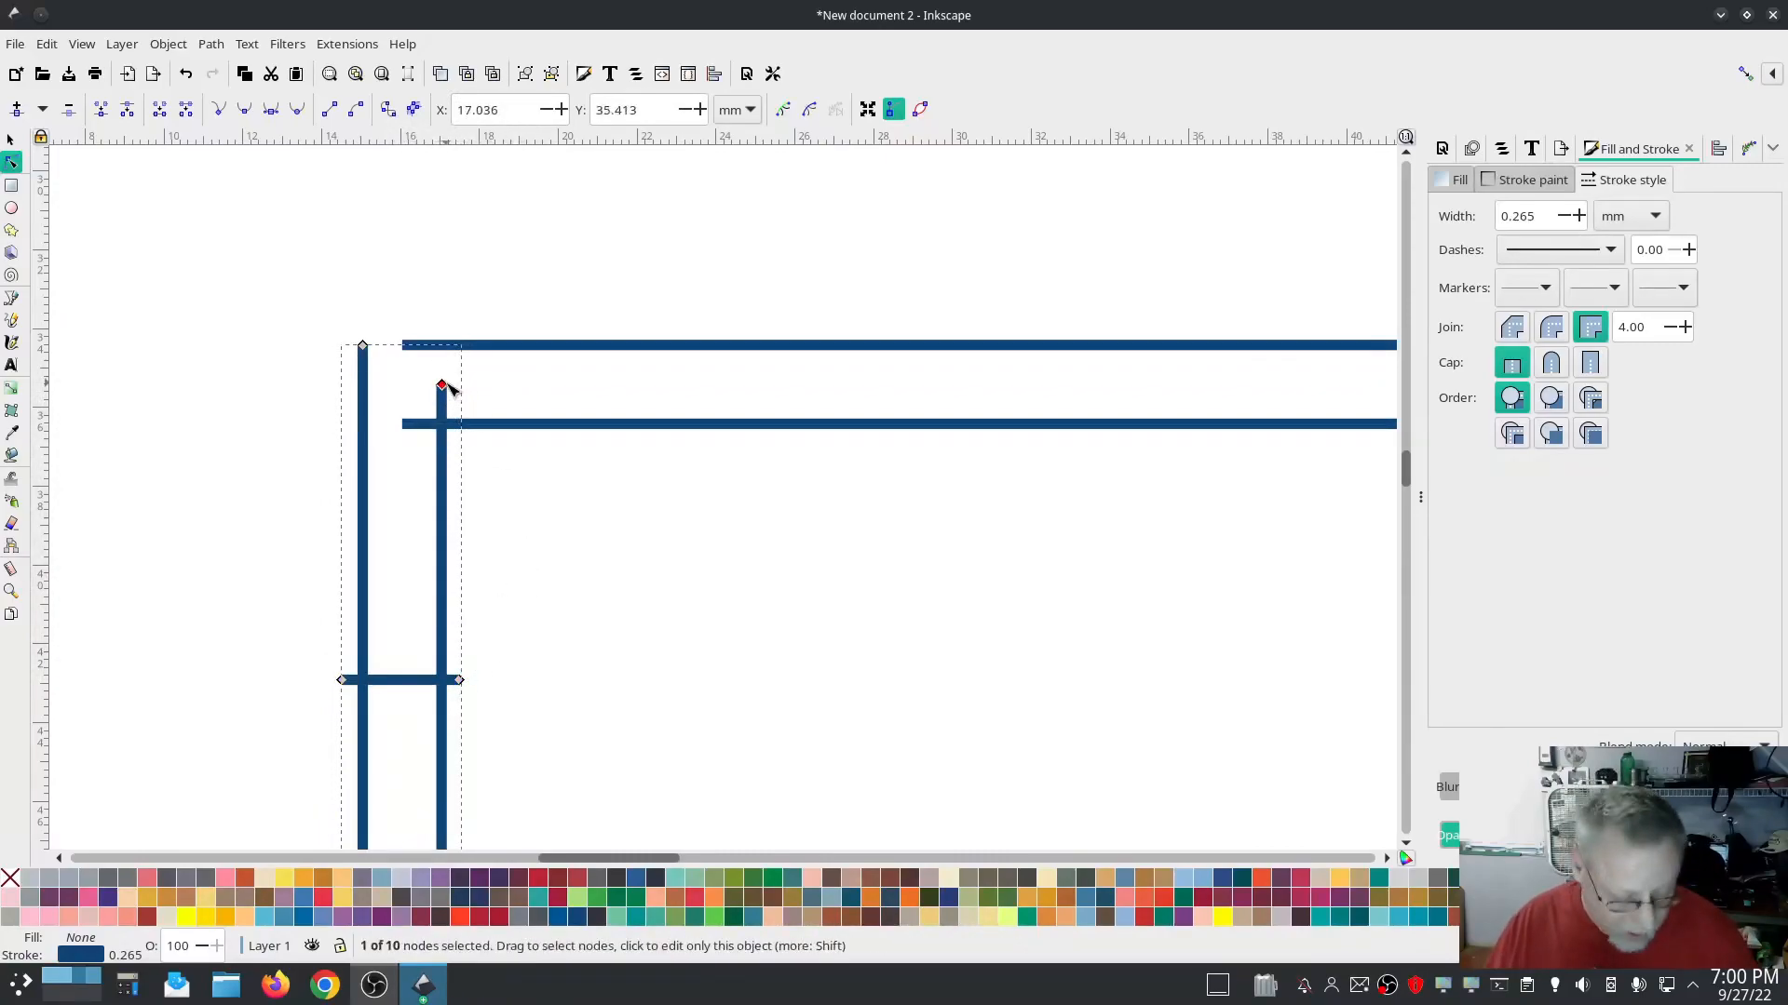
{"action": "left_click_drag", "start_coordinate": [444, 386], "coordinate": [443, 431]}
{"action": "left_click", "coordinate": [404, 425]}
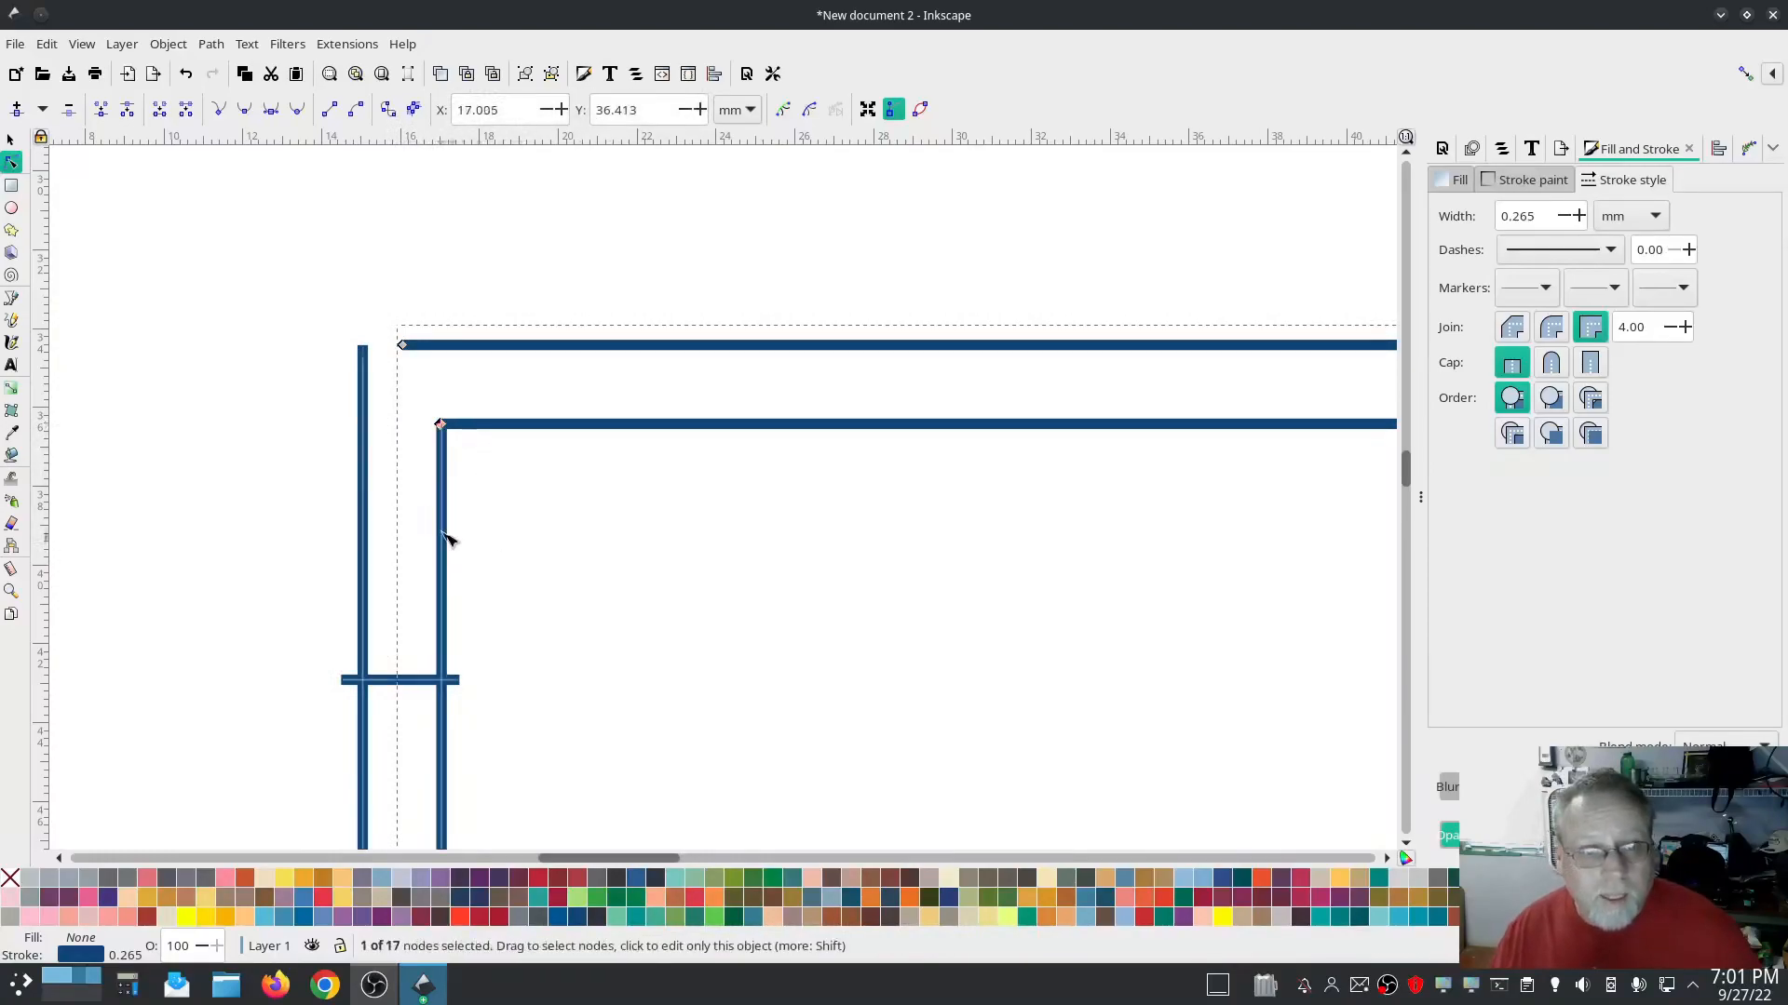
{"action": "left_click", "coordinate": [443, 537], "text": "shift"}
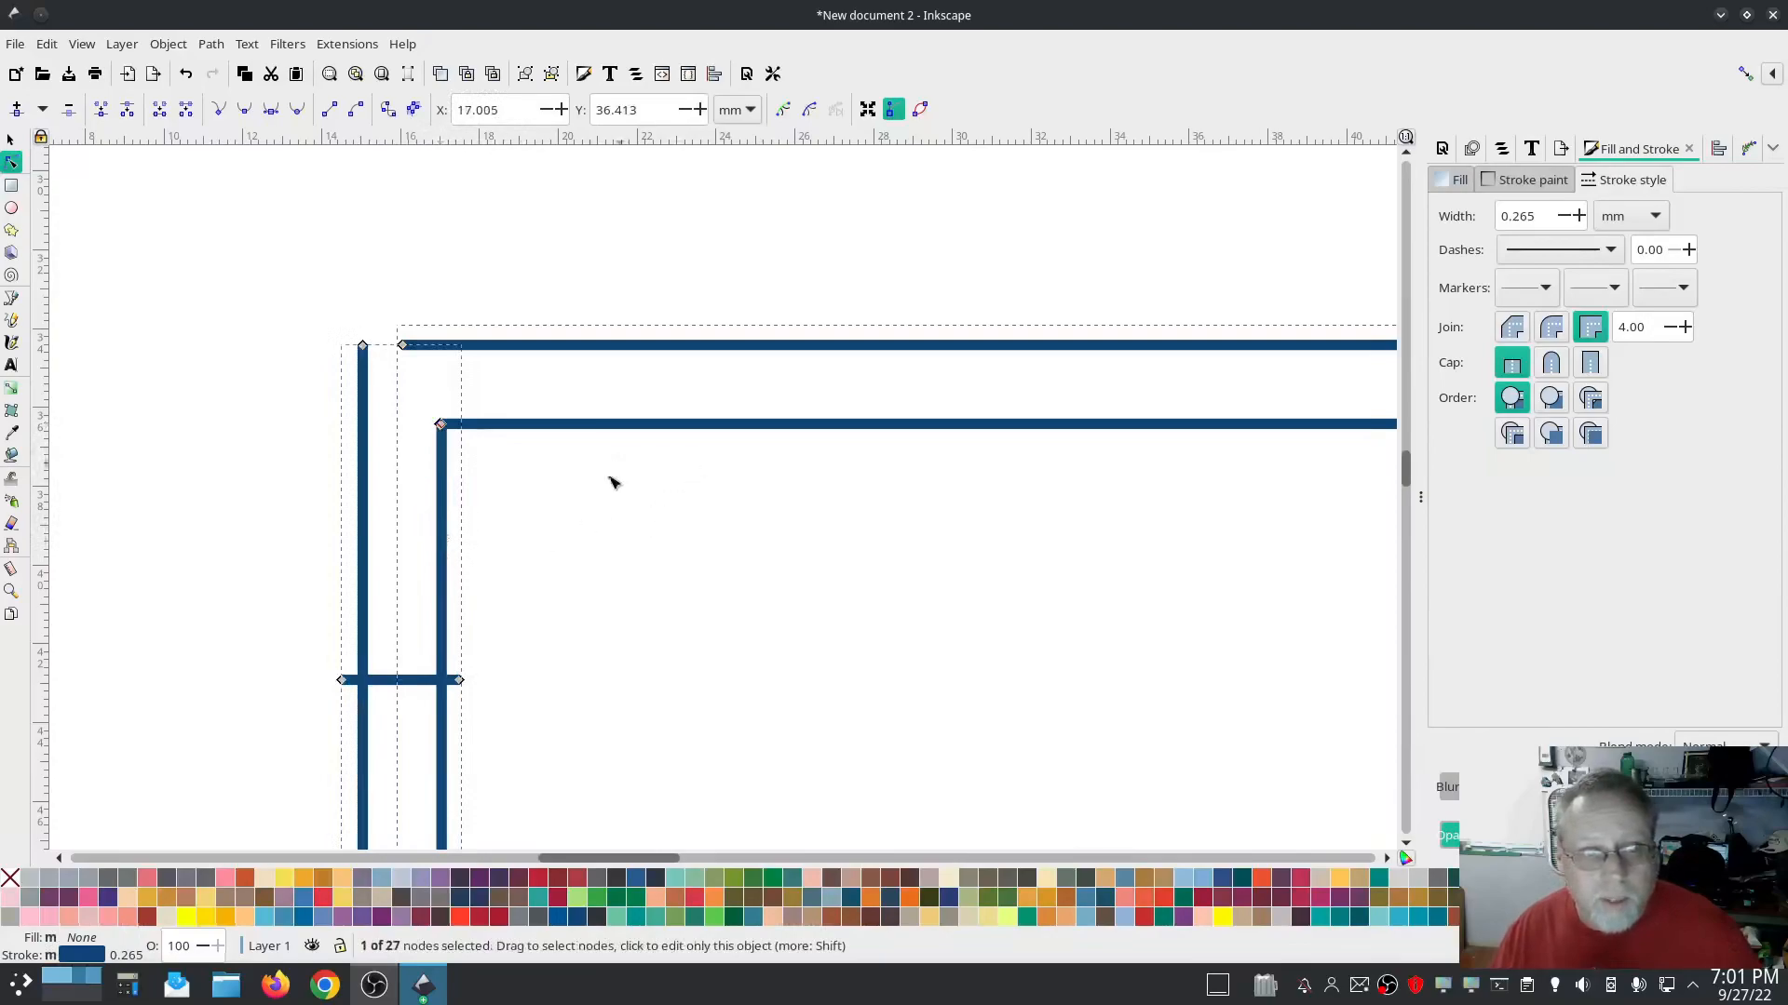
{"action": "left_click_drag", "start_coordinate": [509, 470], "coordinate": [421, 414]}
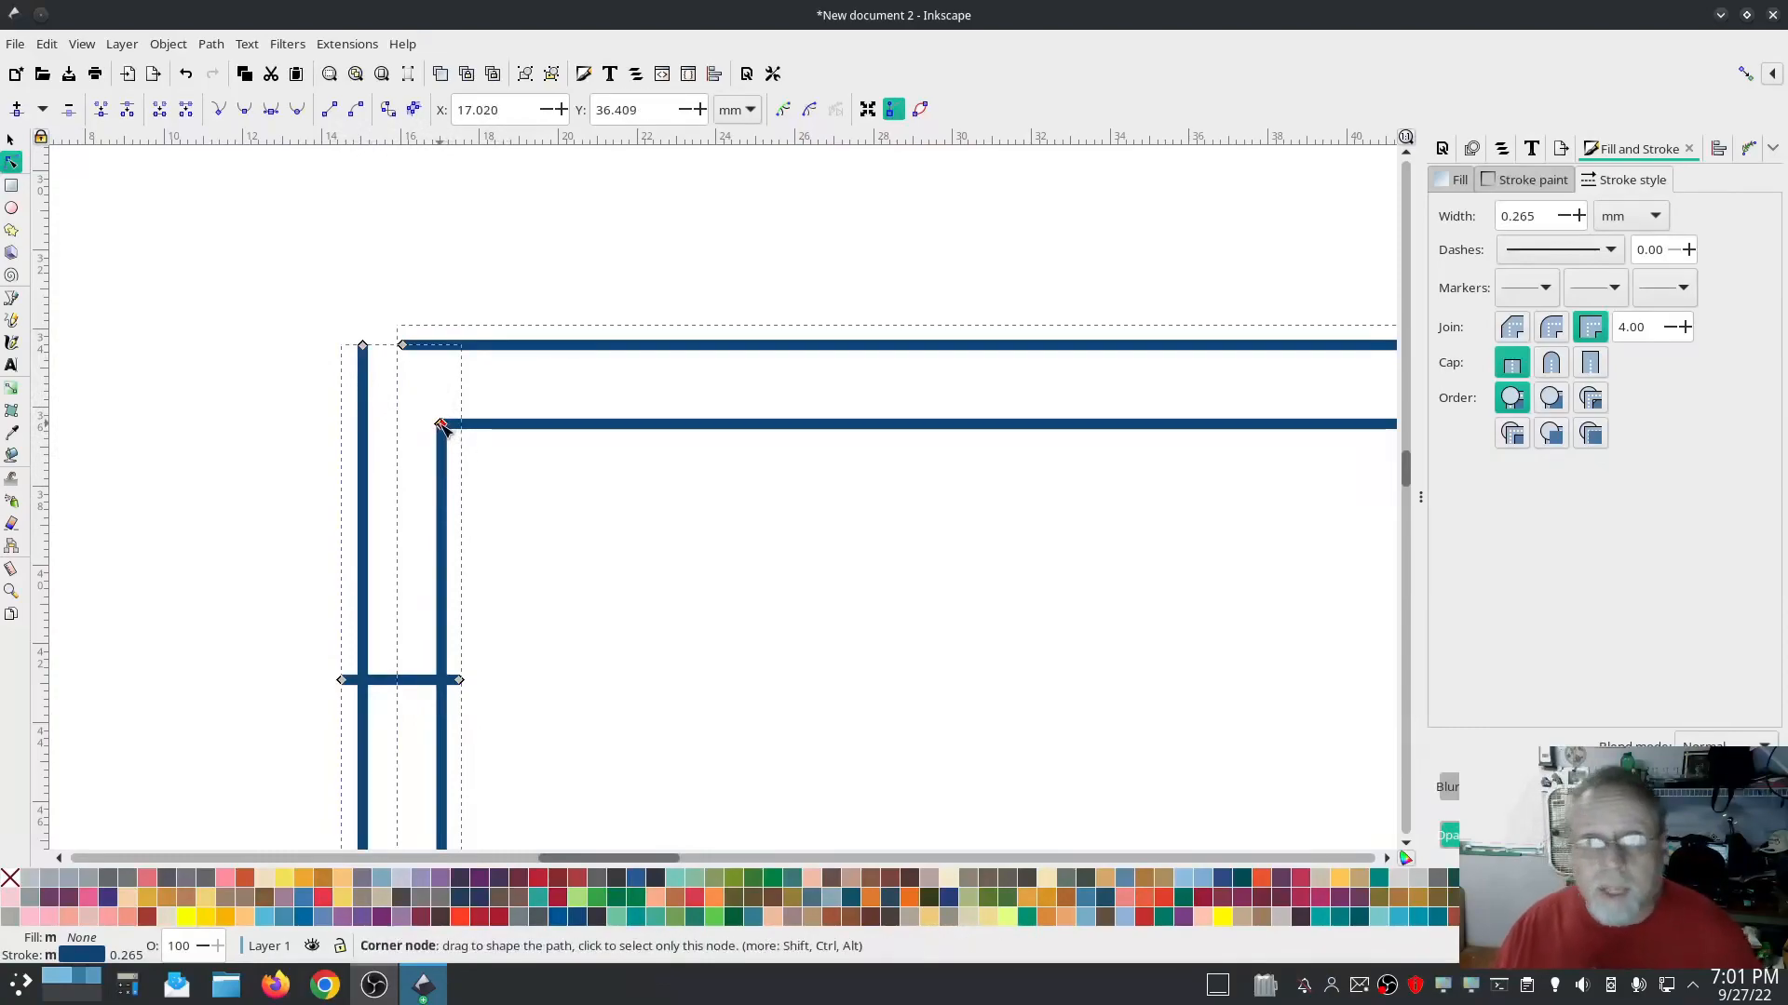
{"action": "left_click", "coordinate": [102, 110]}
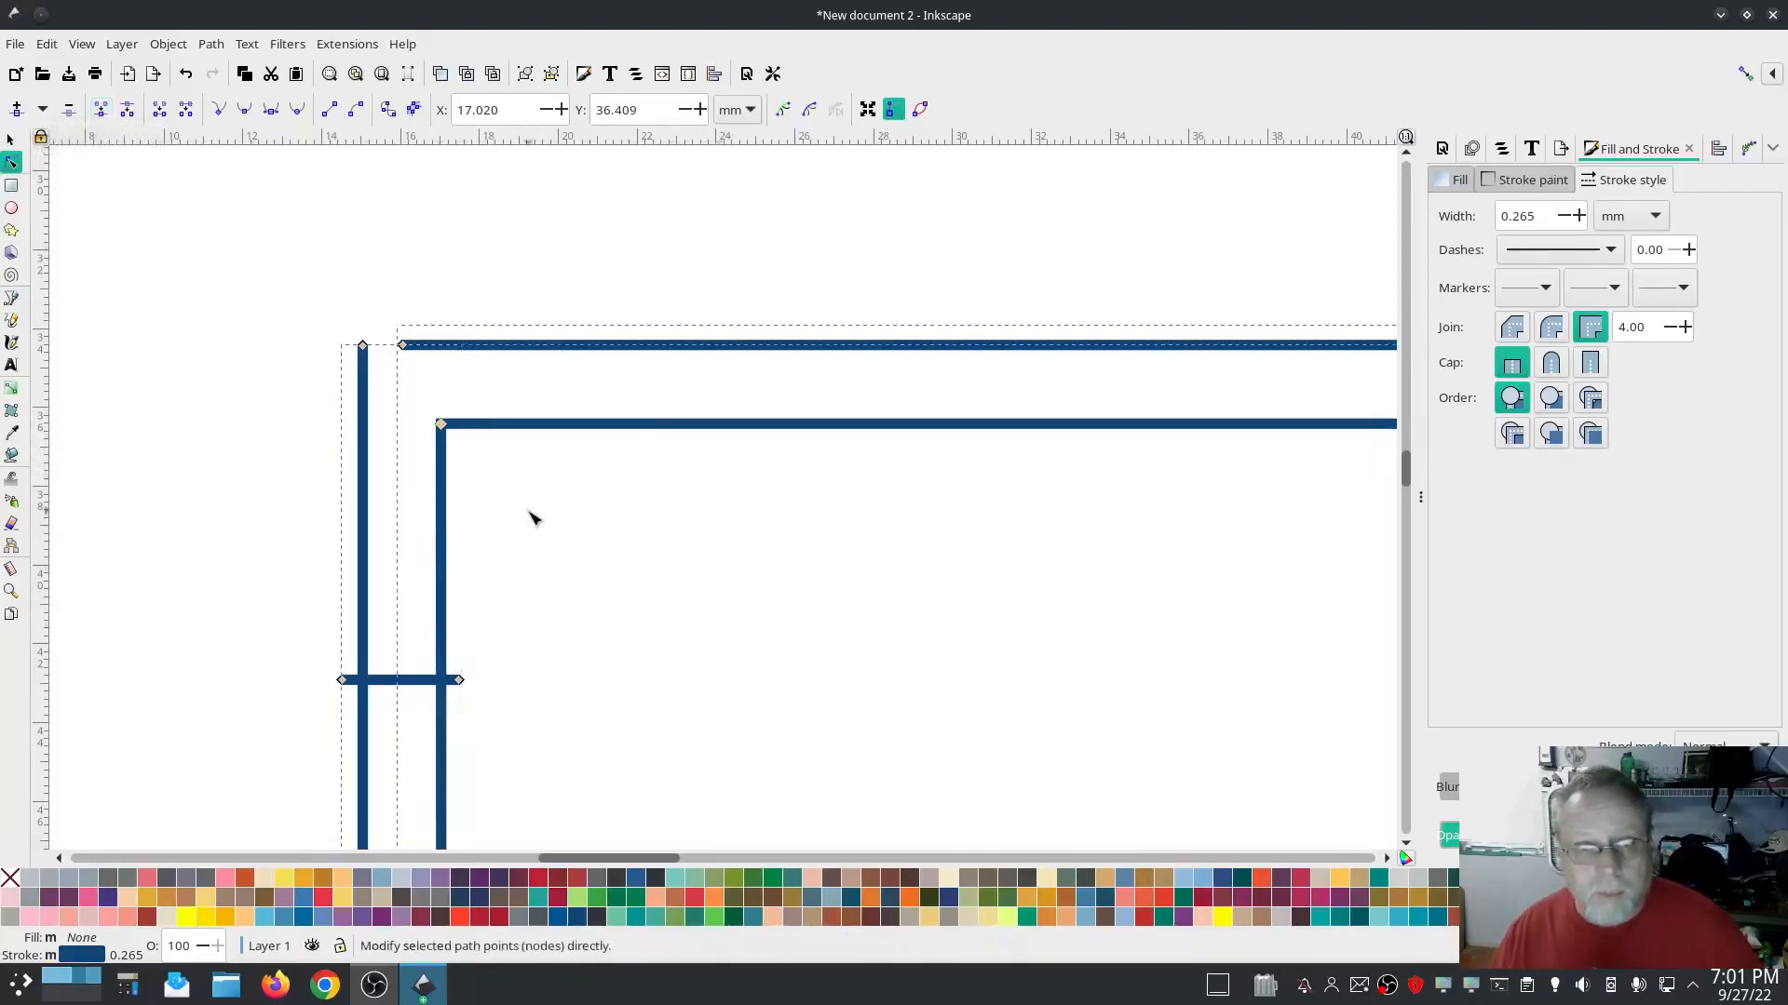
Extend the upper outer rail to the left outer rail's end, join their nodes, and show the Layers and Objects list
{"action": "mouse_move", "coordinate": [400, 347]}
{"action": "left_mouse_down"}
{"action": "mouse_move", "coordinate": [362, 345]}
{"action": "mouse_move", "coordinate": [388, 368]}
{"action": "left_mouse_up"}
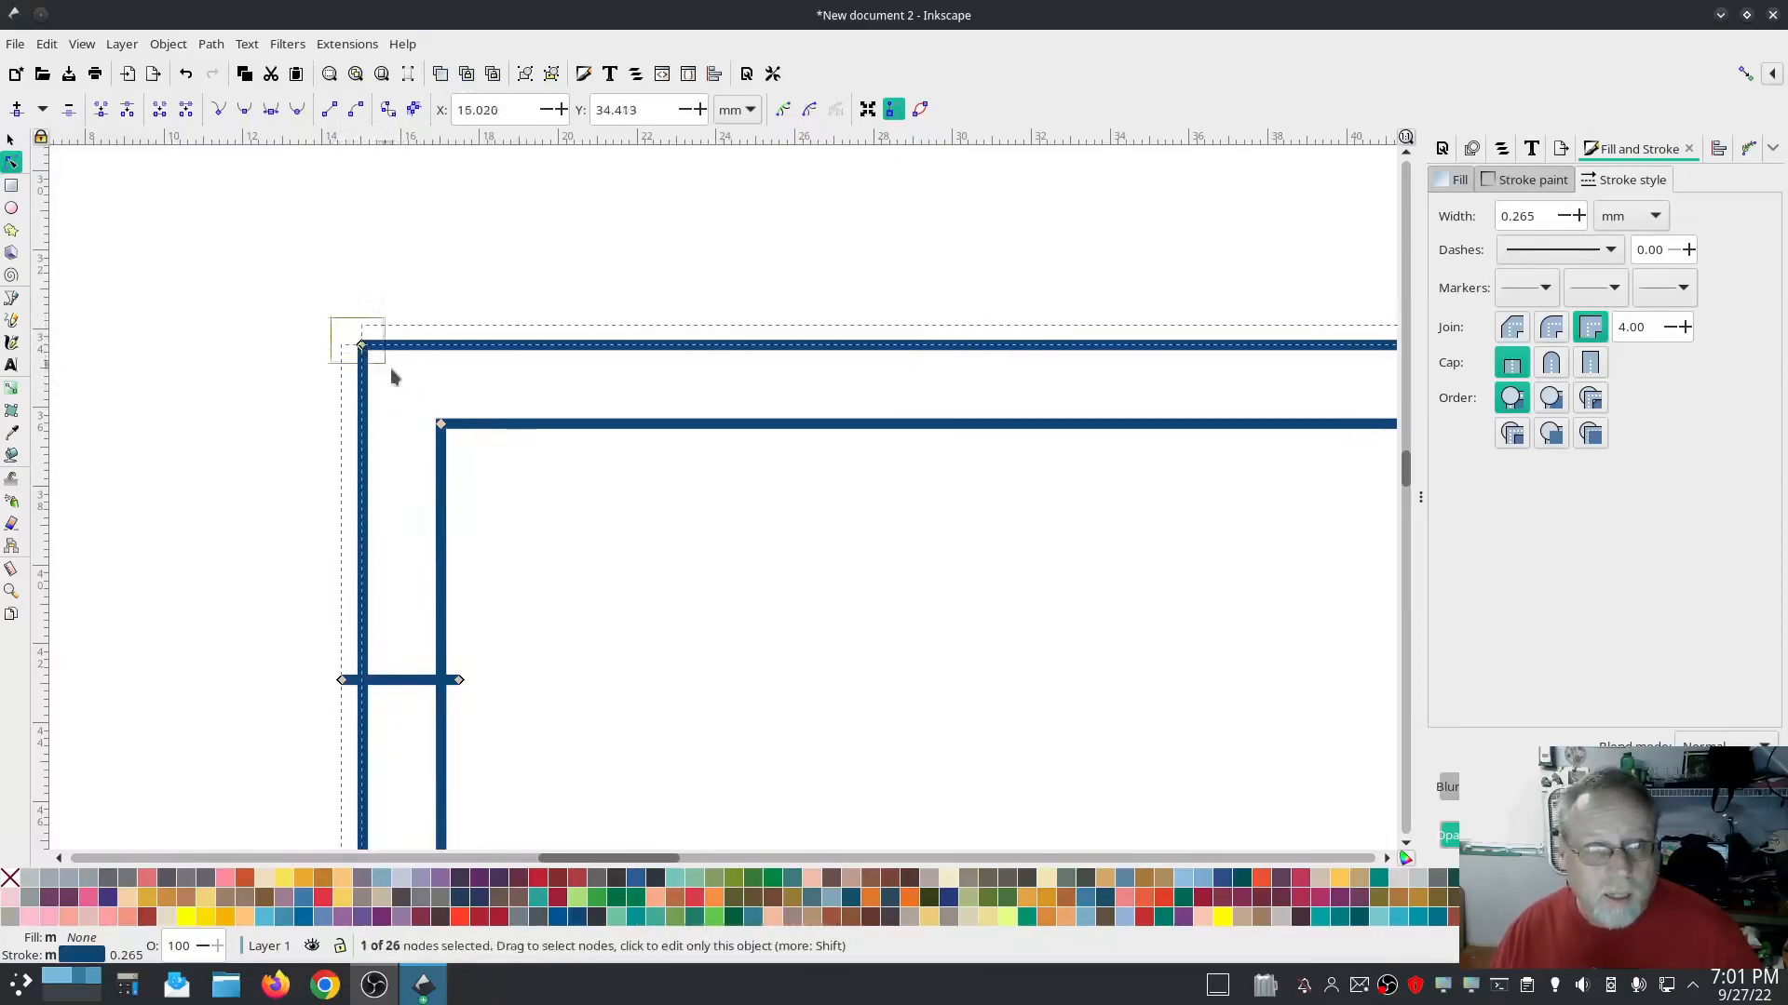
{"action": "left_click", "coordinate": [103, 111]}
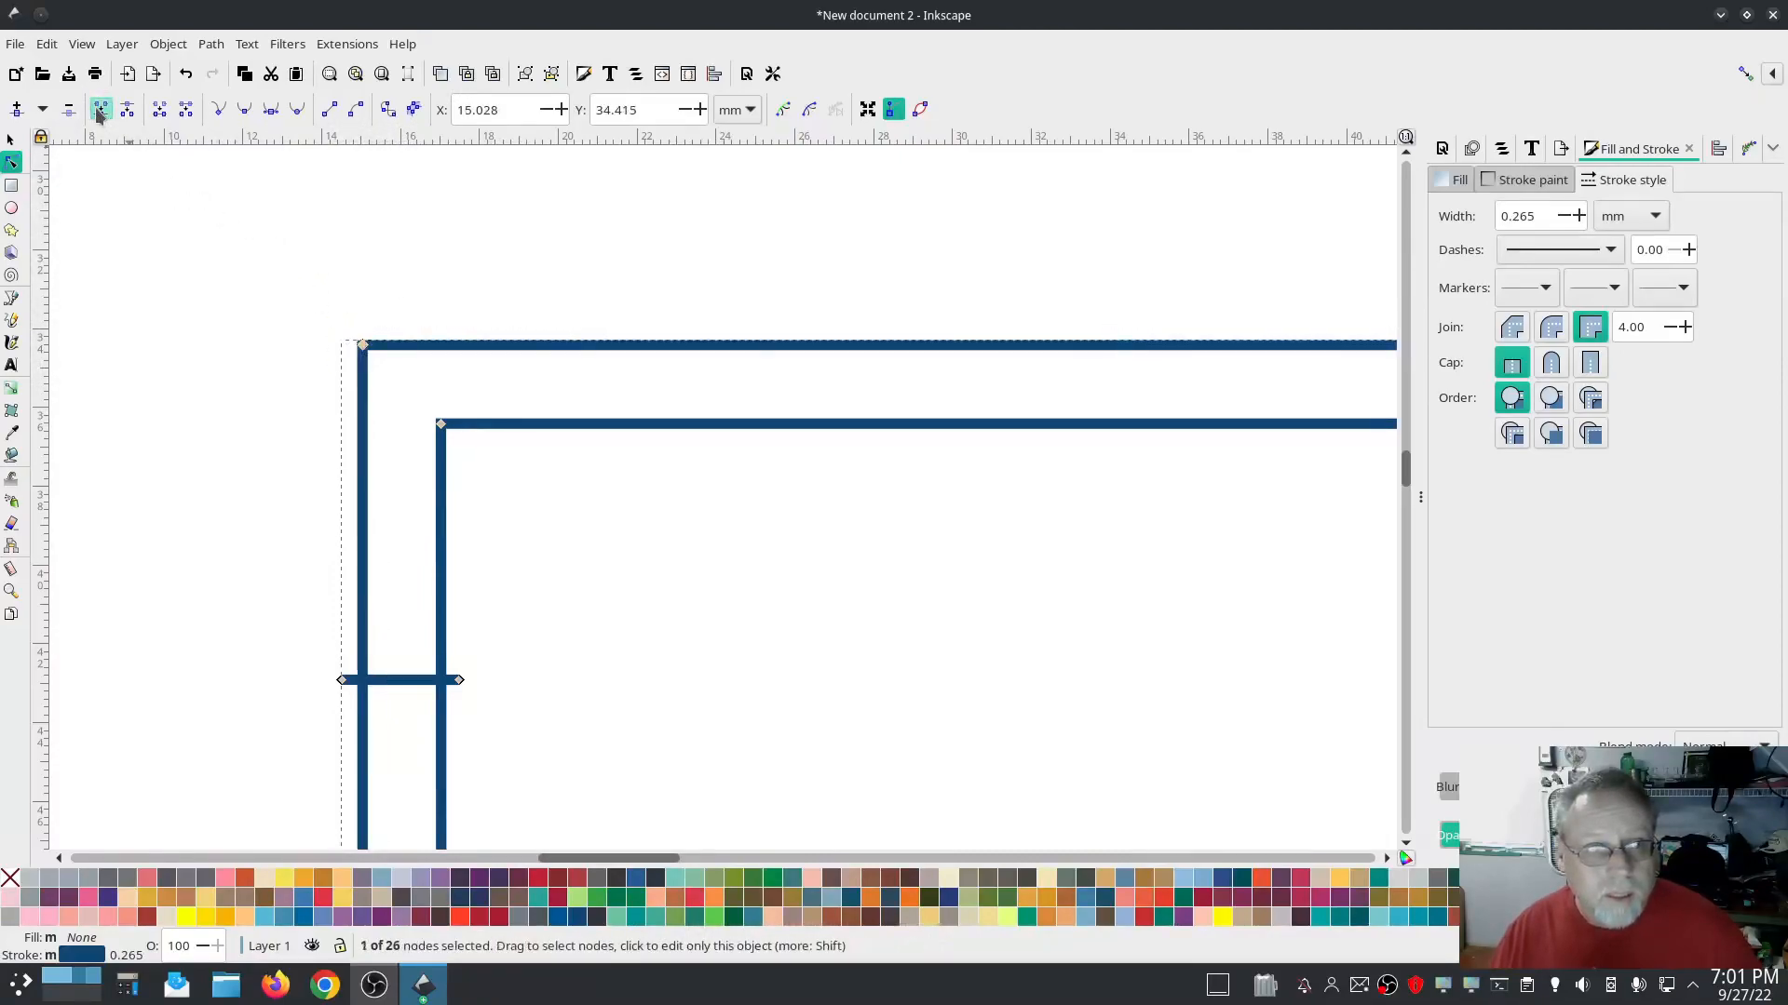
{"action": "scroll", "coordinate": [717, 584], "scroll_direction": "down", "scroll_amount": 3, "text": "ctrl"}
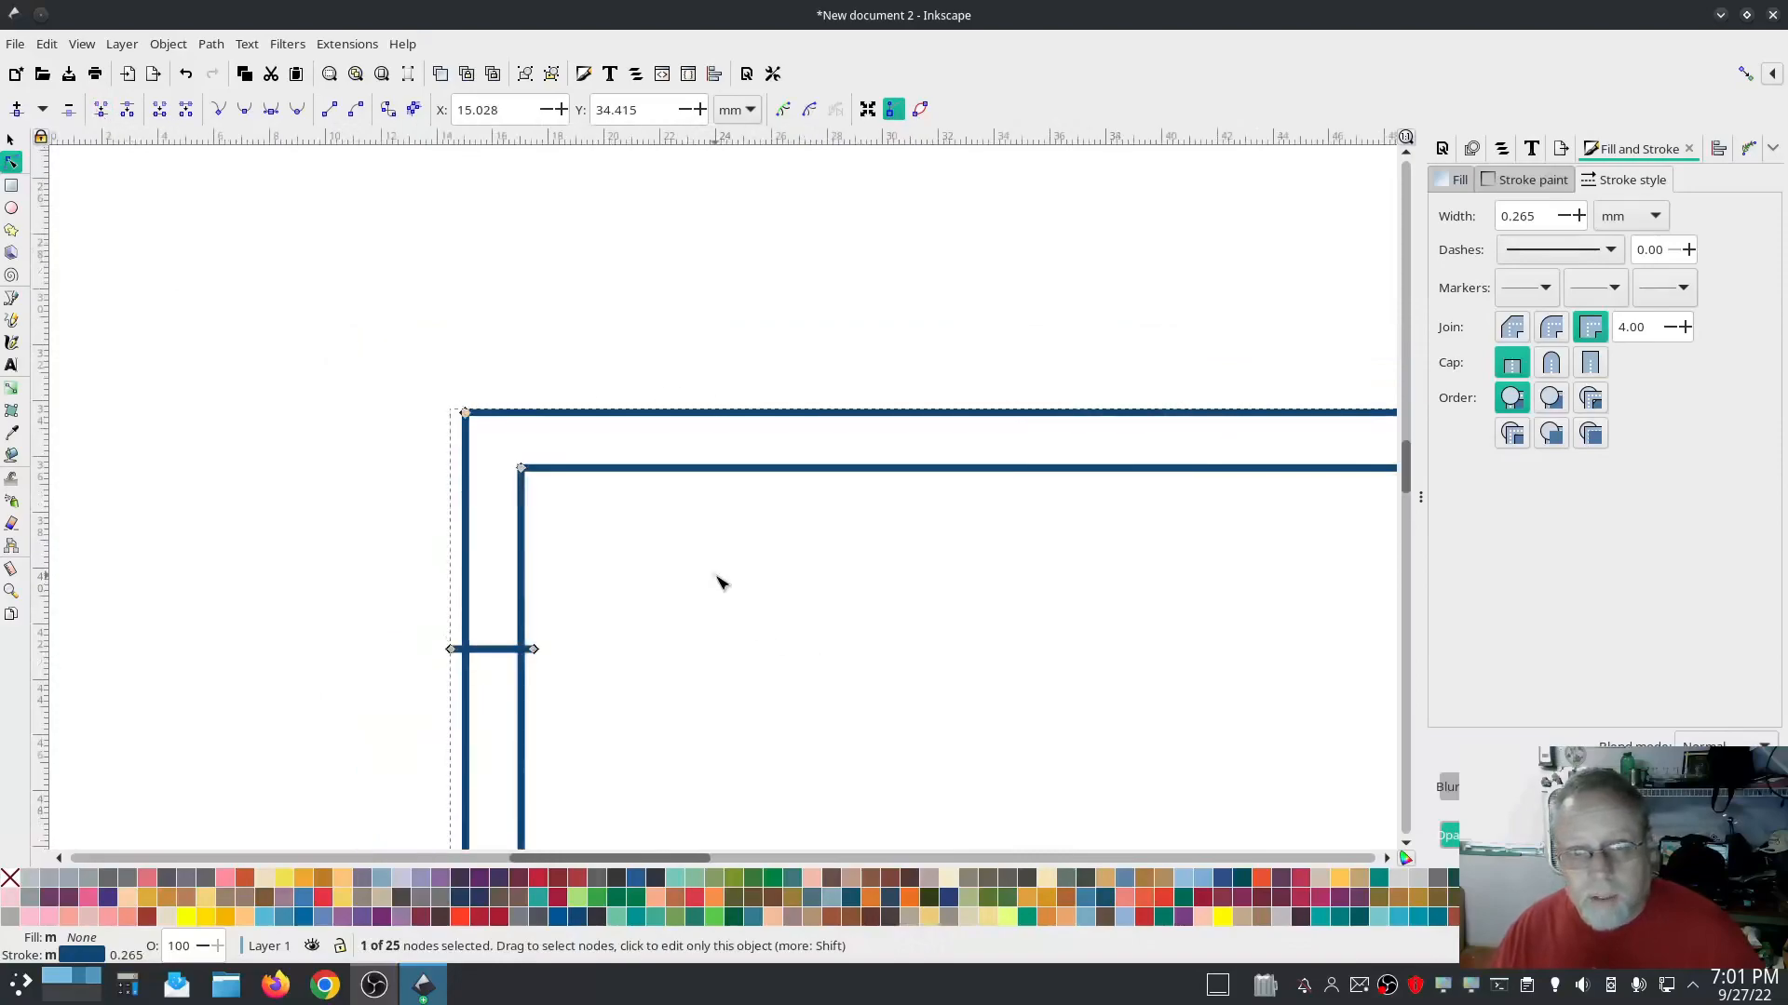
{"action": "left_click_drag", "start_coordinate": [979, 634], "coordinate": [679, 493]}
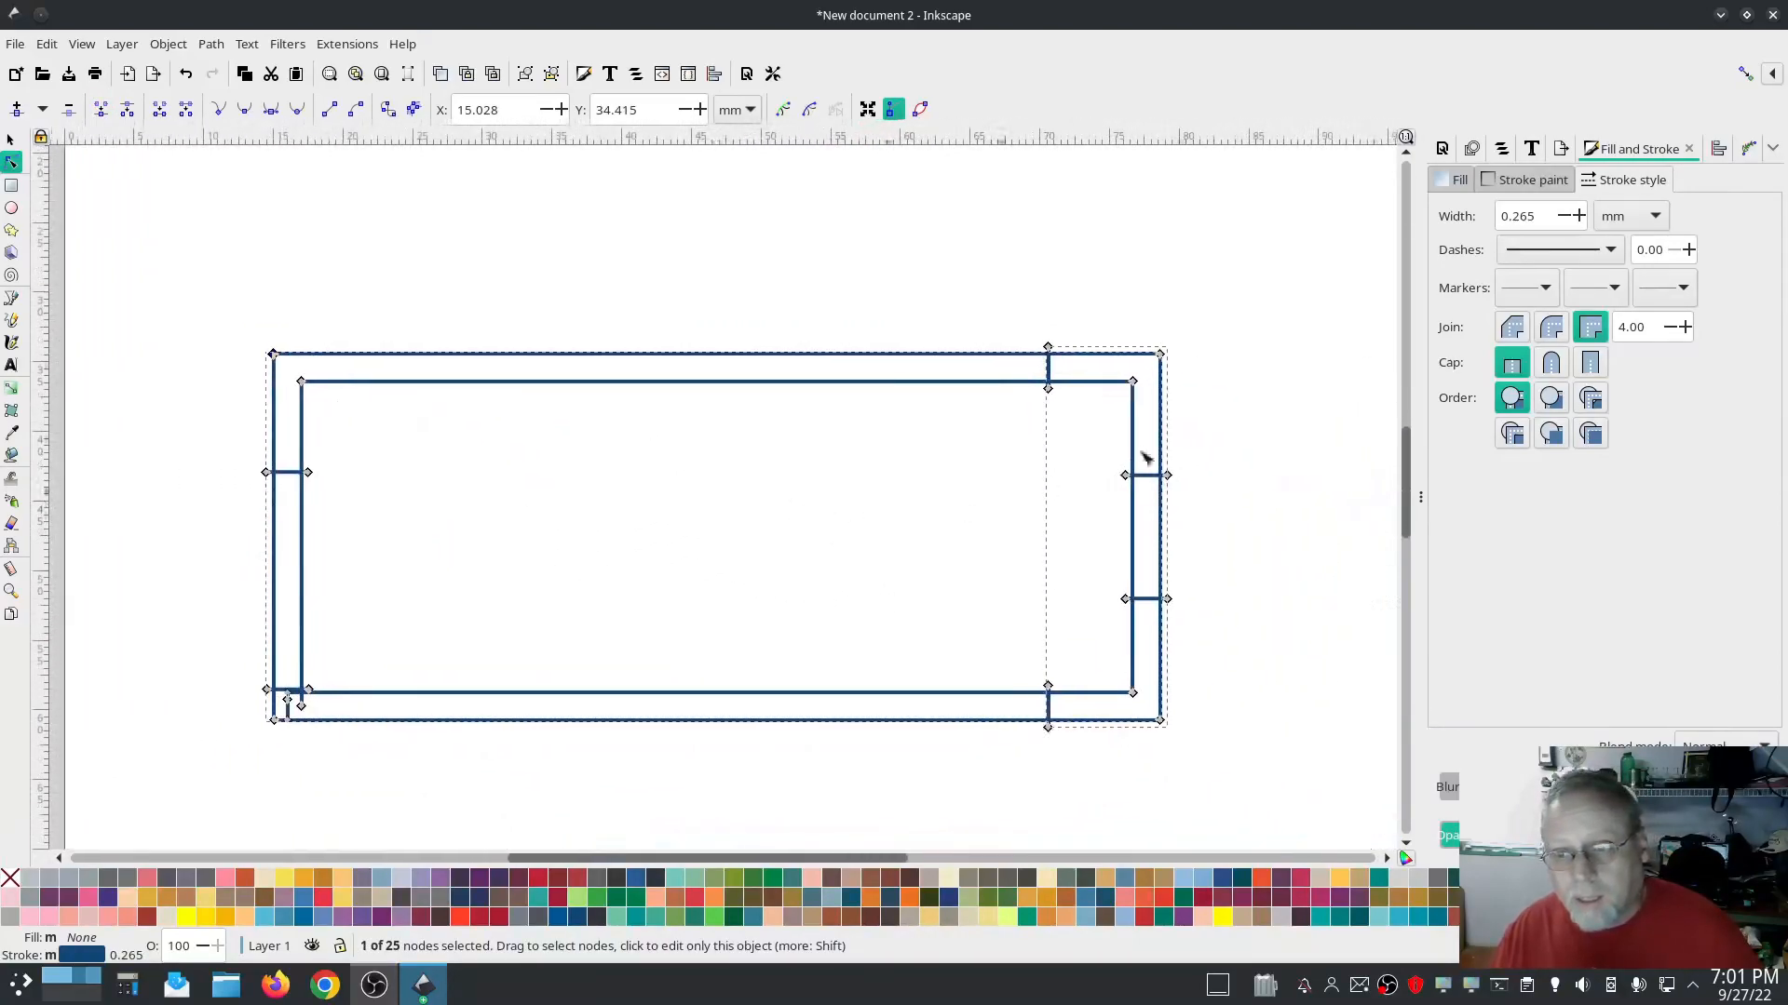
{"action": "left_click", "coordinate": [1500, 149]}
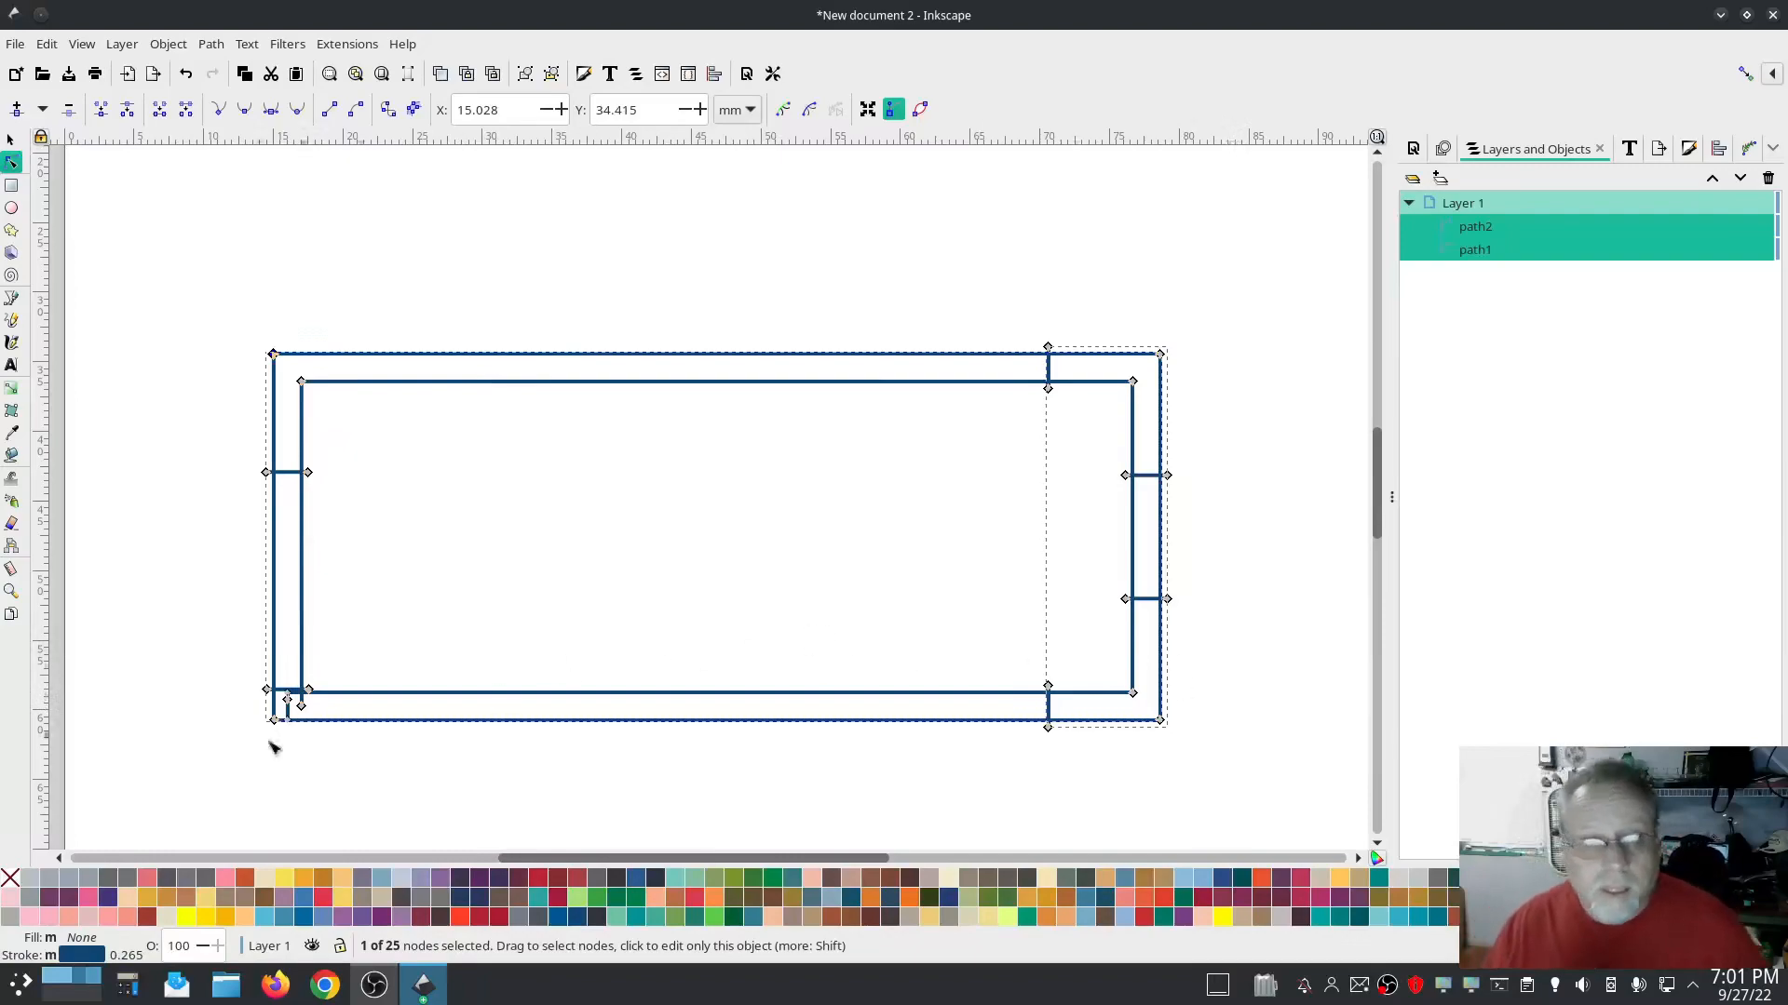
Pull the stray nodes off the outer rail at the lower-left corner and delete them, separating the left rail from the lower one
{"action": "scroll", "coordinate": [252, 714], "scroll_direction": "up", "scroll_amount": 1}
{"action": "scroll", "coordinate": [252, 714], "scroll_direction": "up", "scroll_amount": 3}
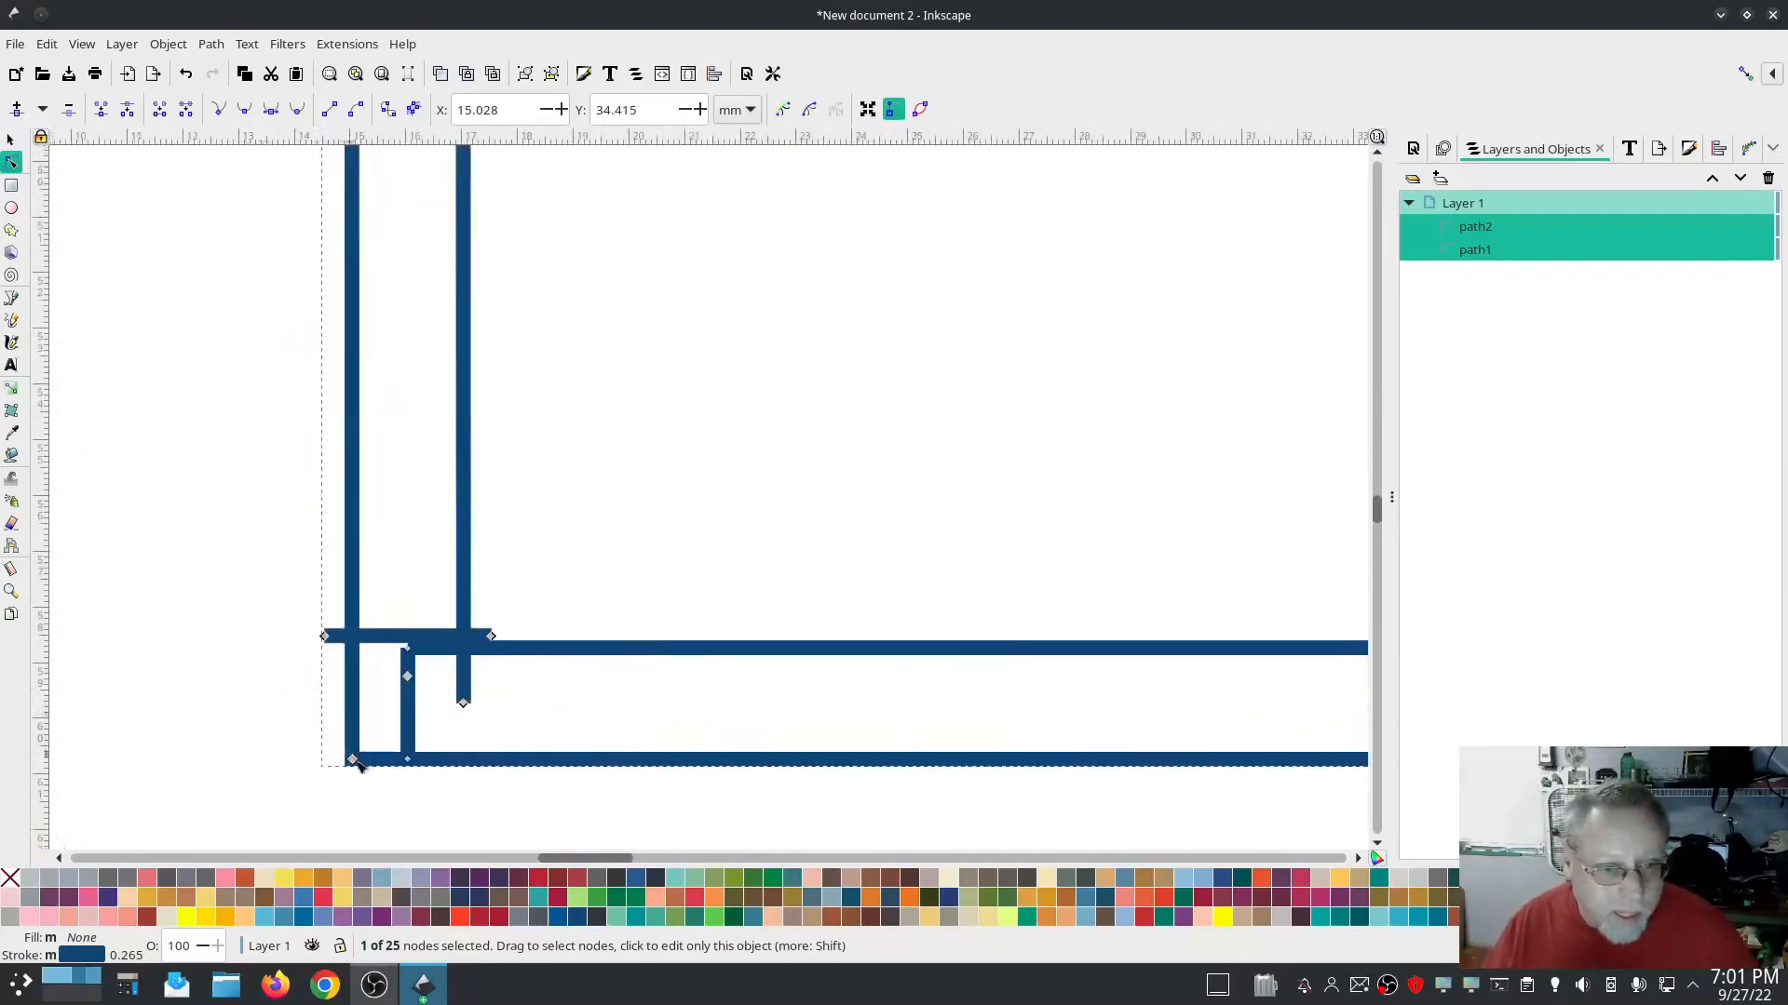
{"action": "left_click", "coordinate": [407, 760]}
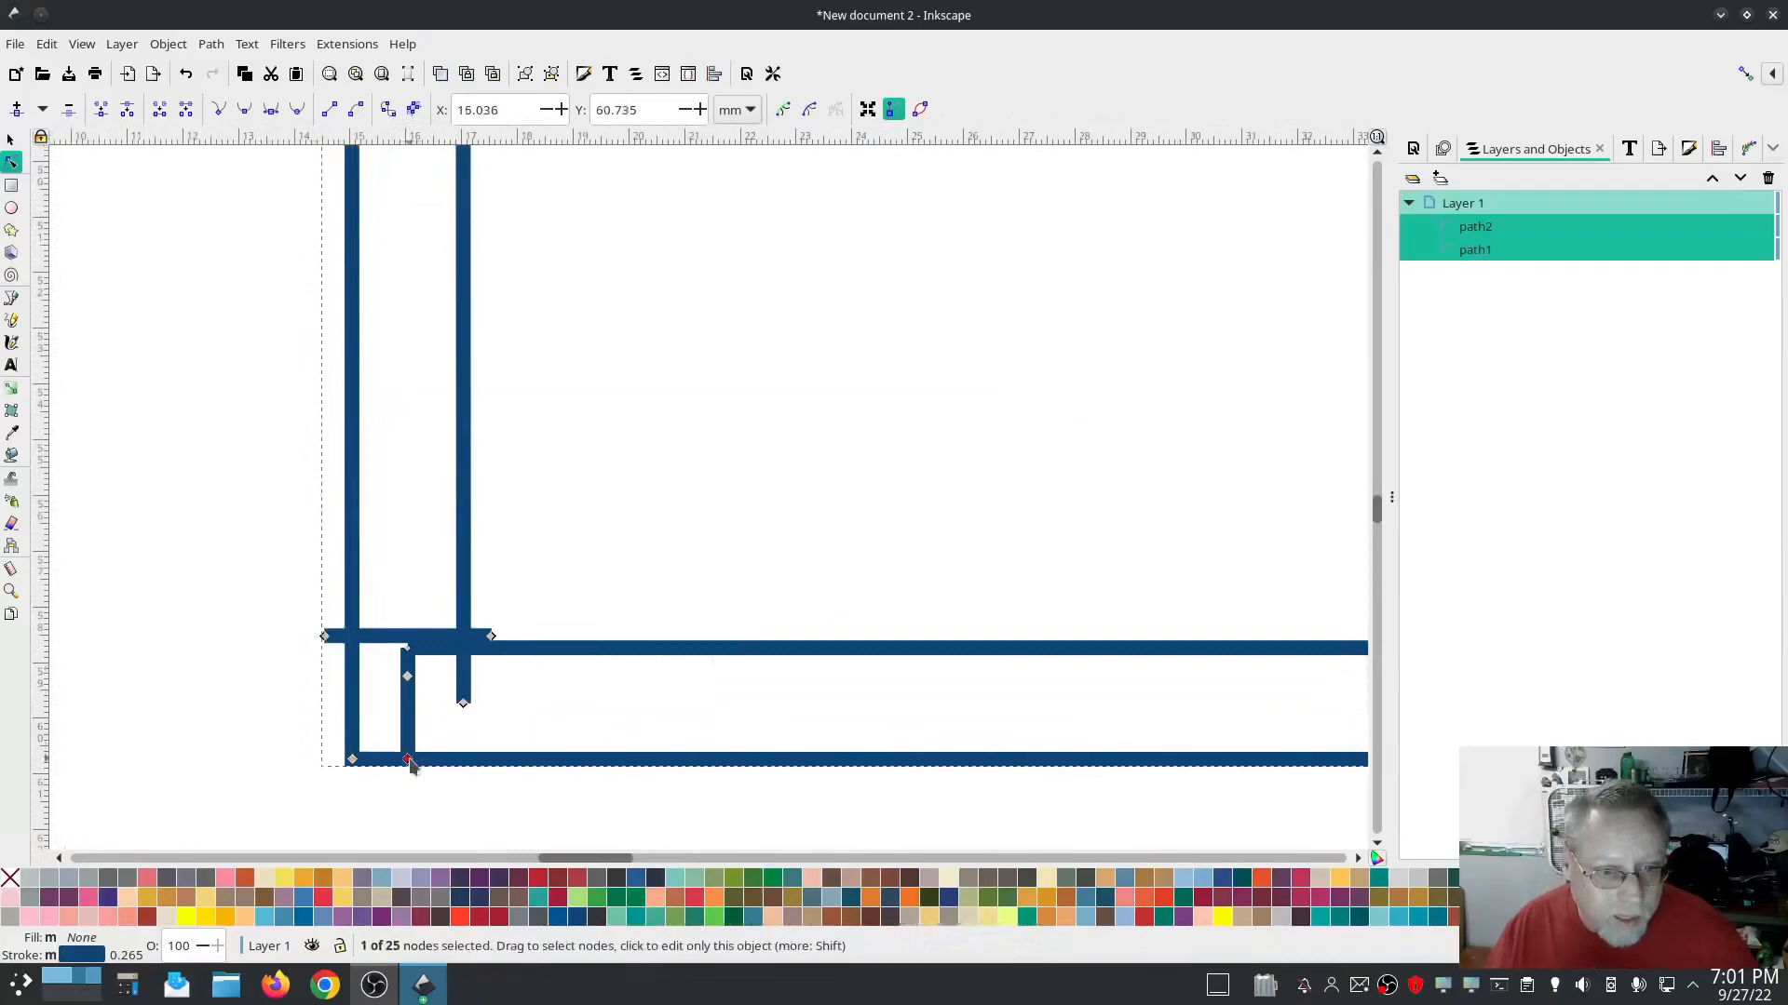
{"action": "left_click_drag", "start_coordinate": [407, 759], "coordinate": [370, 806]}
{"action": "left_click_drag", "start_coordinate": [408, 677], "coordinate": [422, 826]}
{"action": "left_click", "coordinate": [369, 808], "text": "shift"}
{"action": "key", "text": "Delete"}
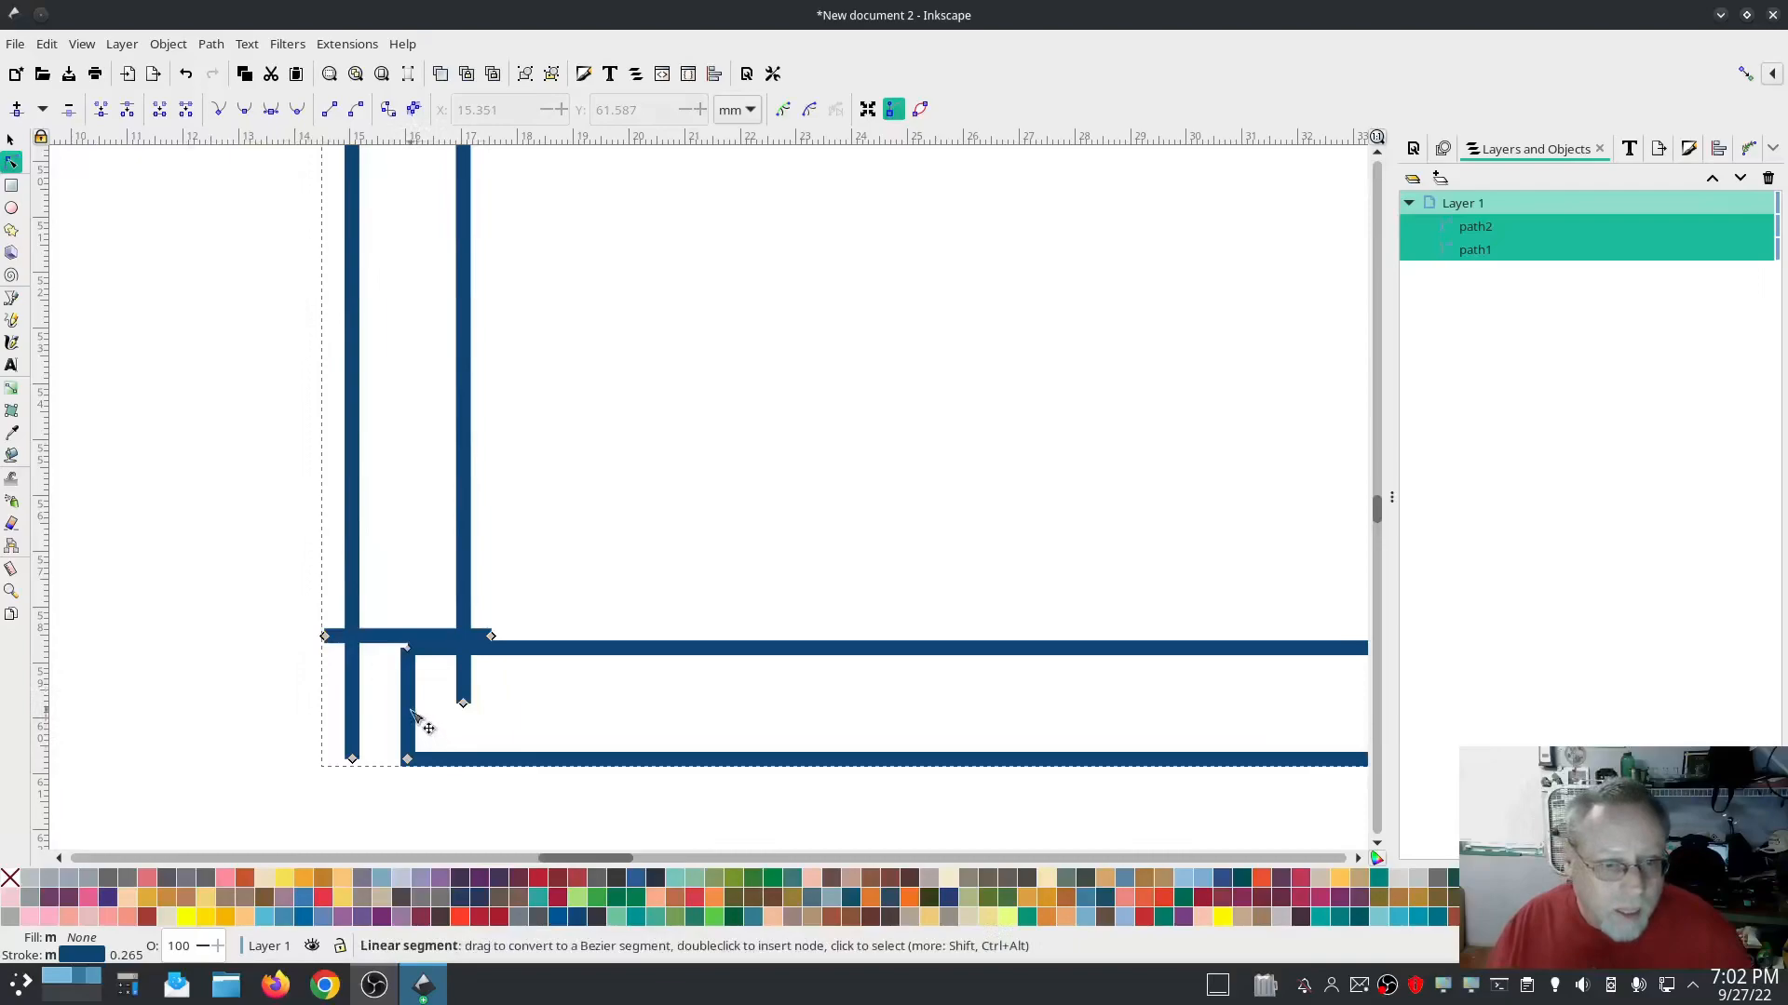
{"action": "left_click", "coordinate": [408, 649]}
{"action": "left_click_drag", "start_coordinate": [407, 648], "coordinate": [408, 721]}
{"action": "key", "text": "ctrl+z"}
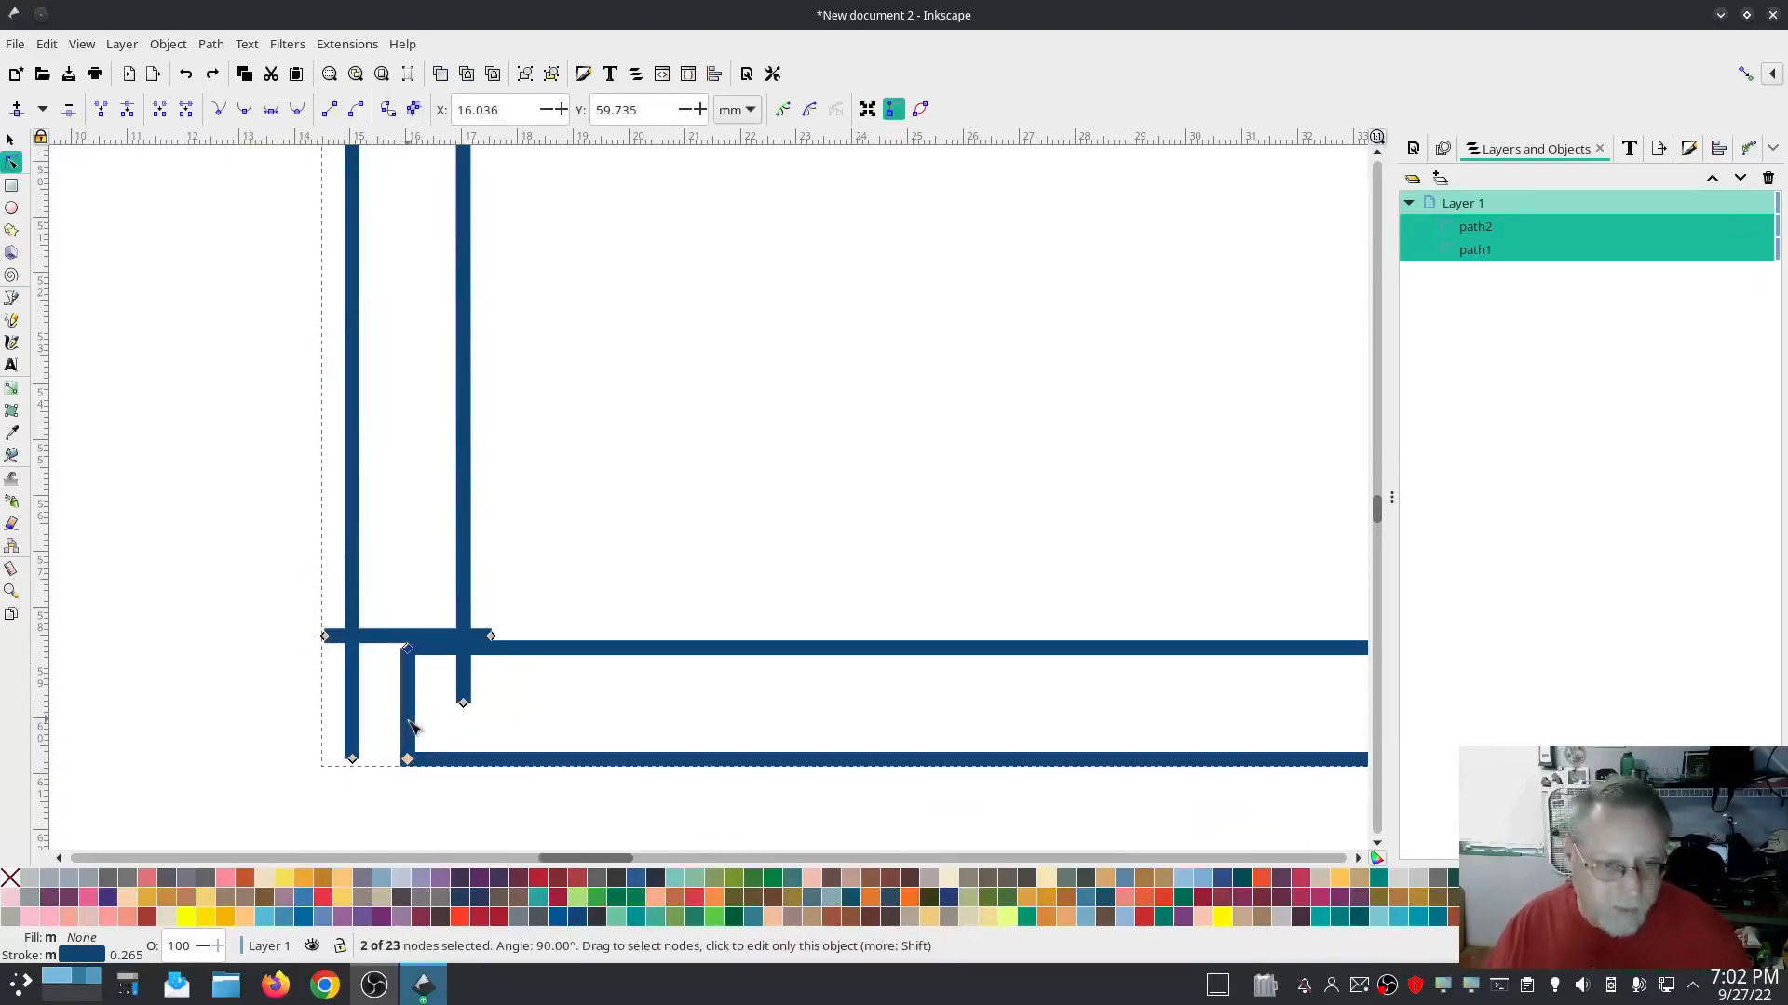
Pull the leftover node of the short vertical segment below the lower-left corner and delete it
{"action": "left_click", "coordinate": [372, 812]}
{"action": "left_click_drag", "start_coordinate": [398, 670], "coordinate": [373, 807]}
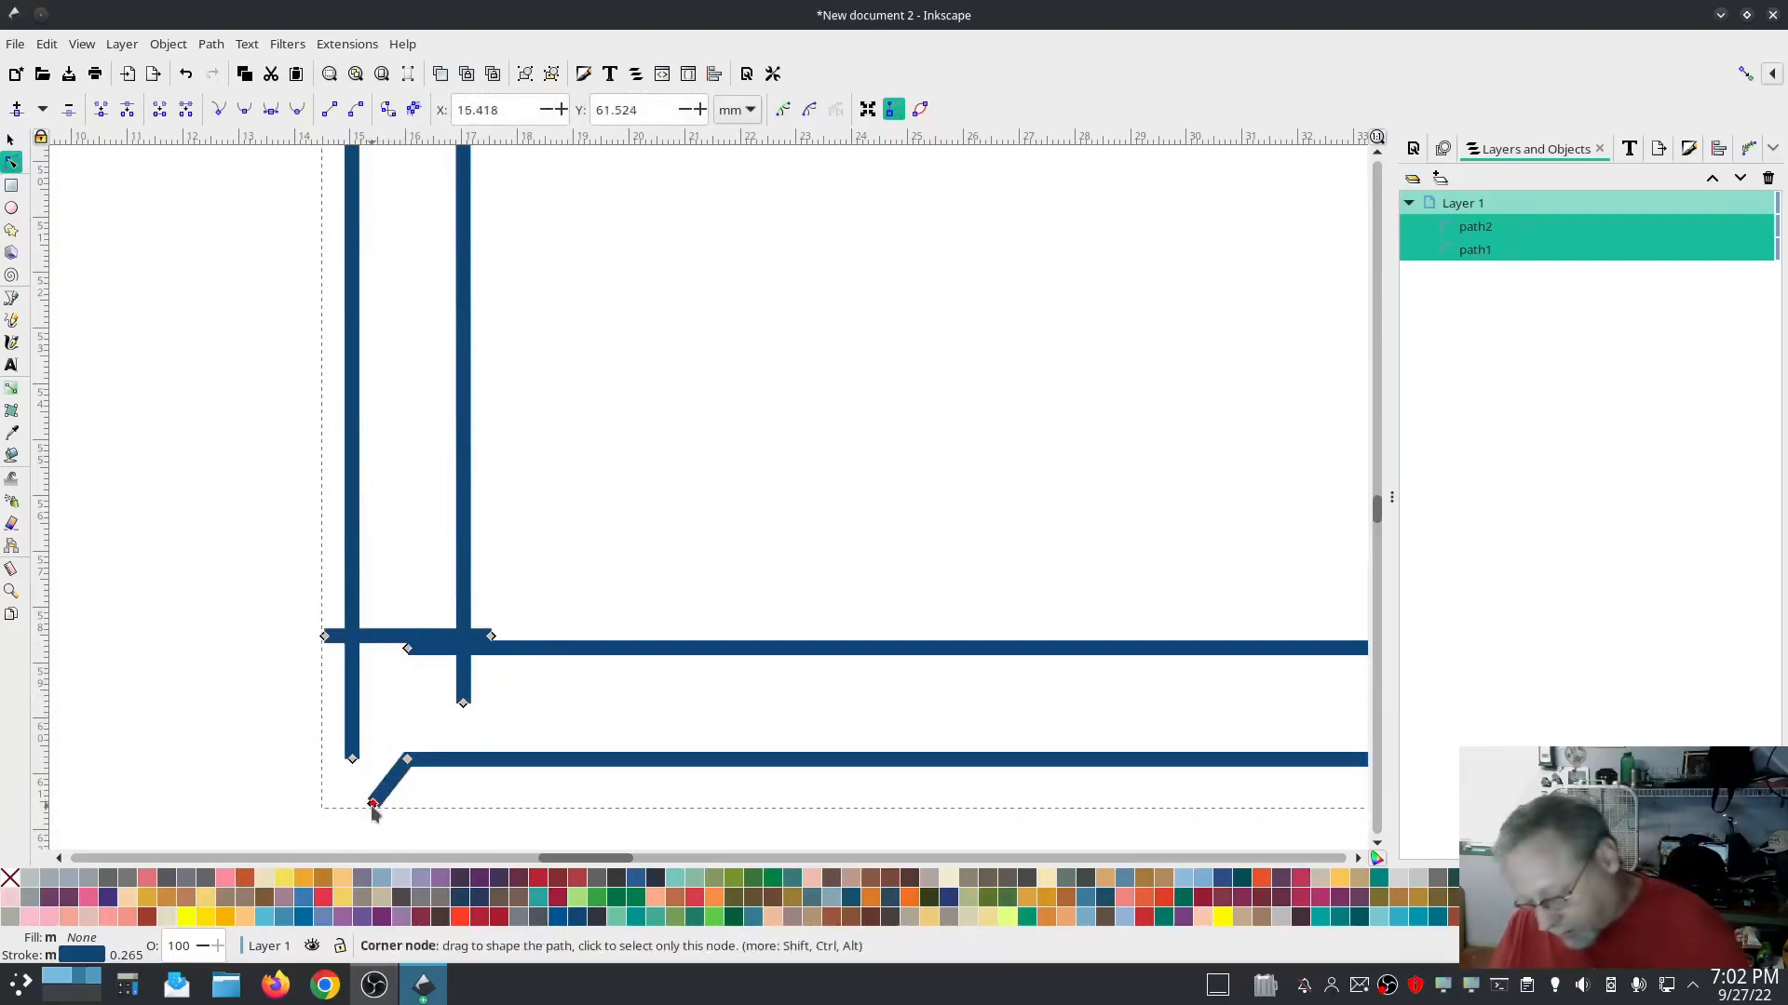
{"action": "key", "text": "Delete"}
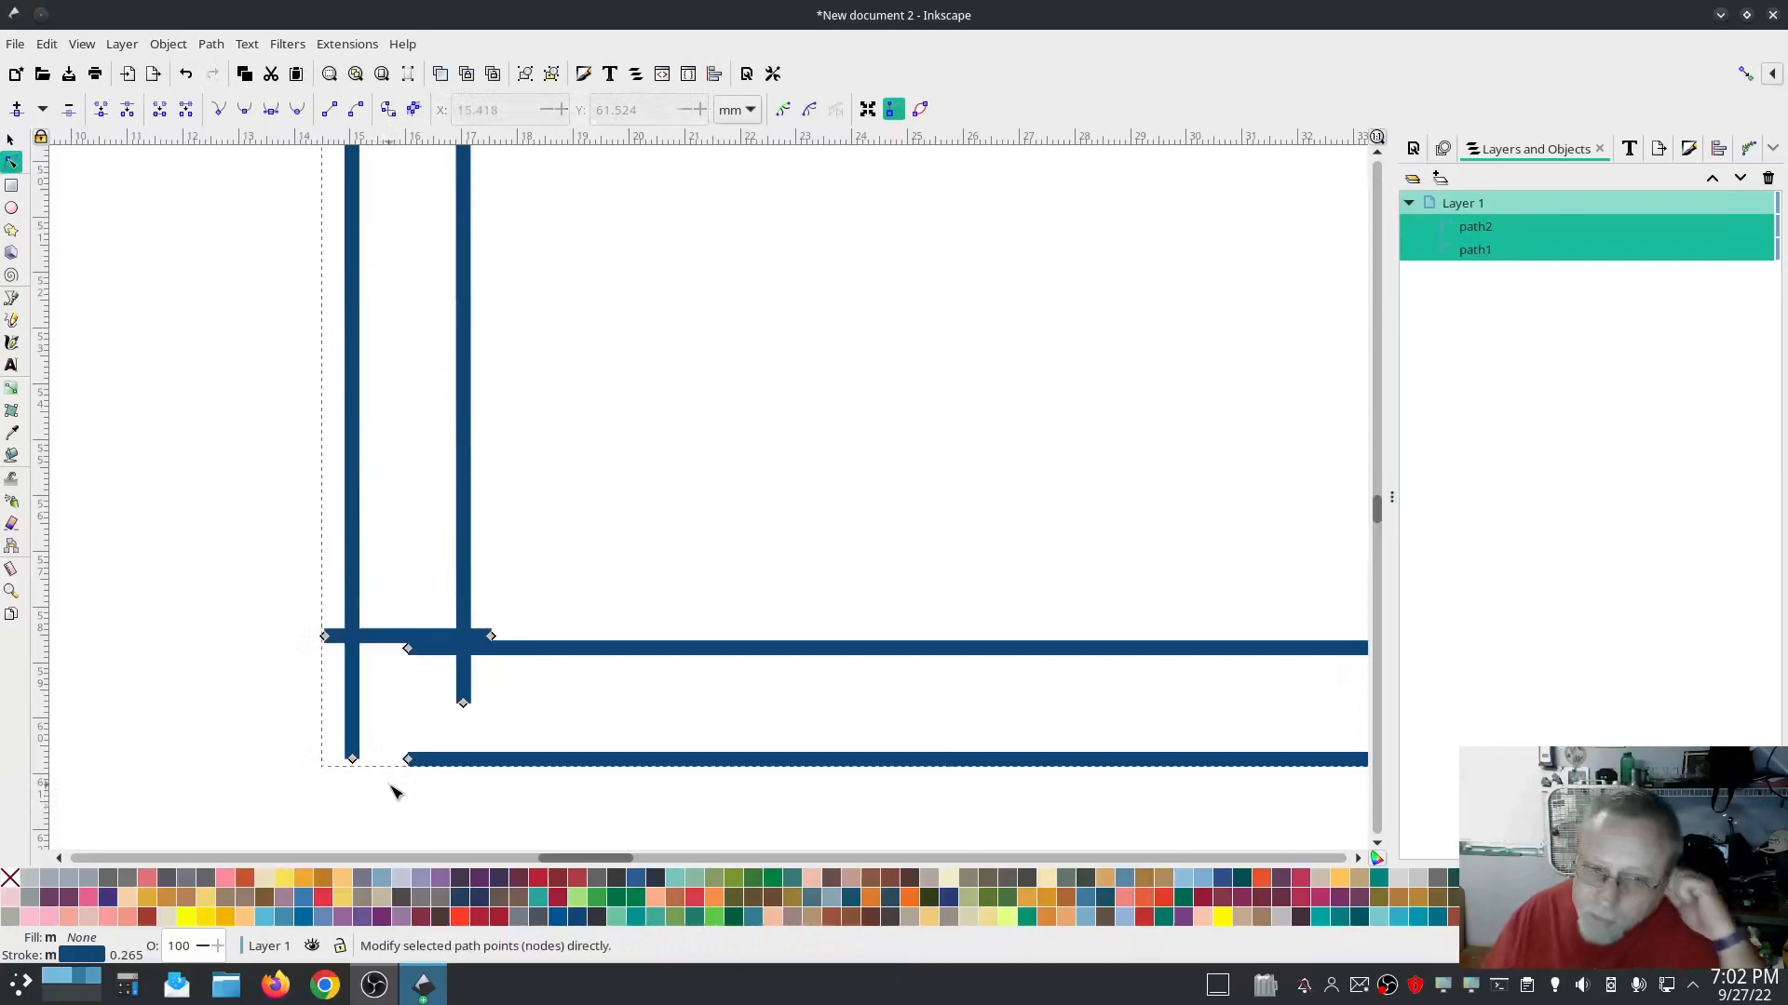
Move the left column's lower rung up, away from the corner, to about Y 54.2 mm
{"action": "left_click", "coordinate": [408, 648]}
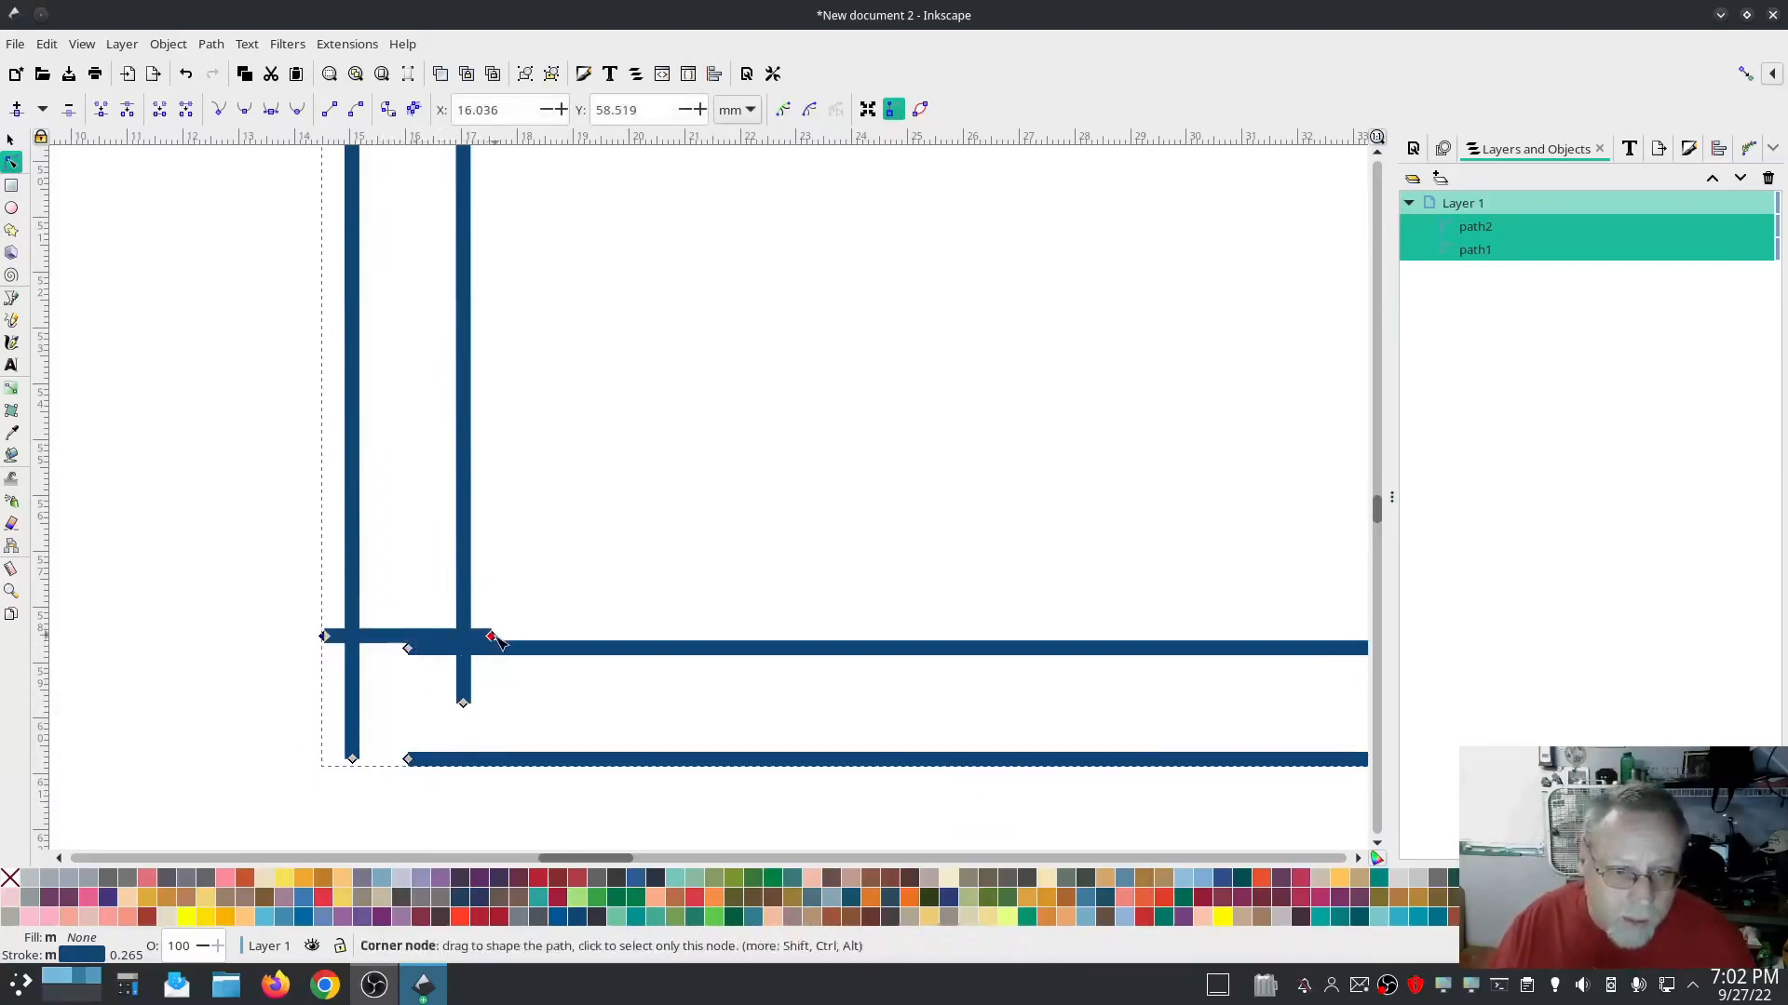
{"action": "left_click_drag", "start_coordinate": [496, 640], "coordinate": [493, 393]}
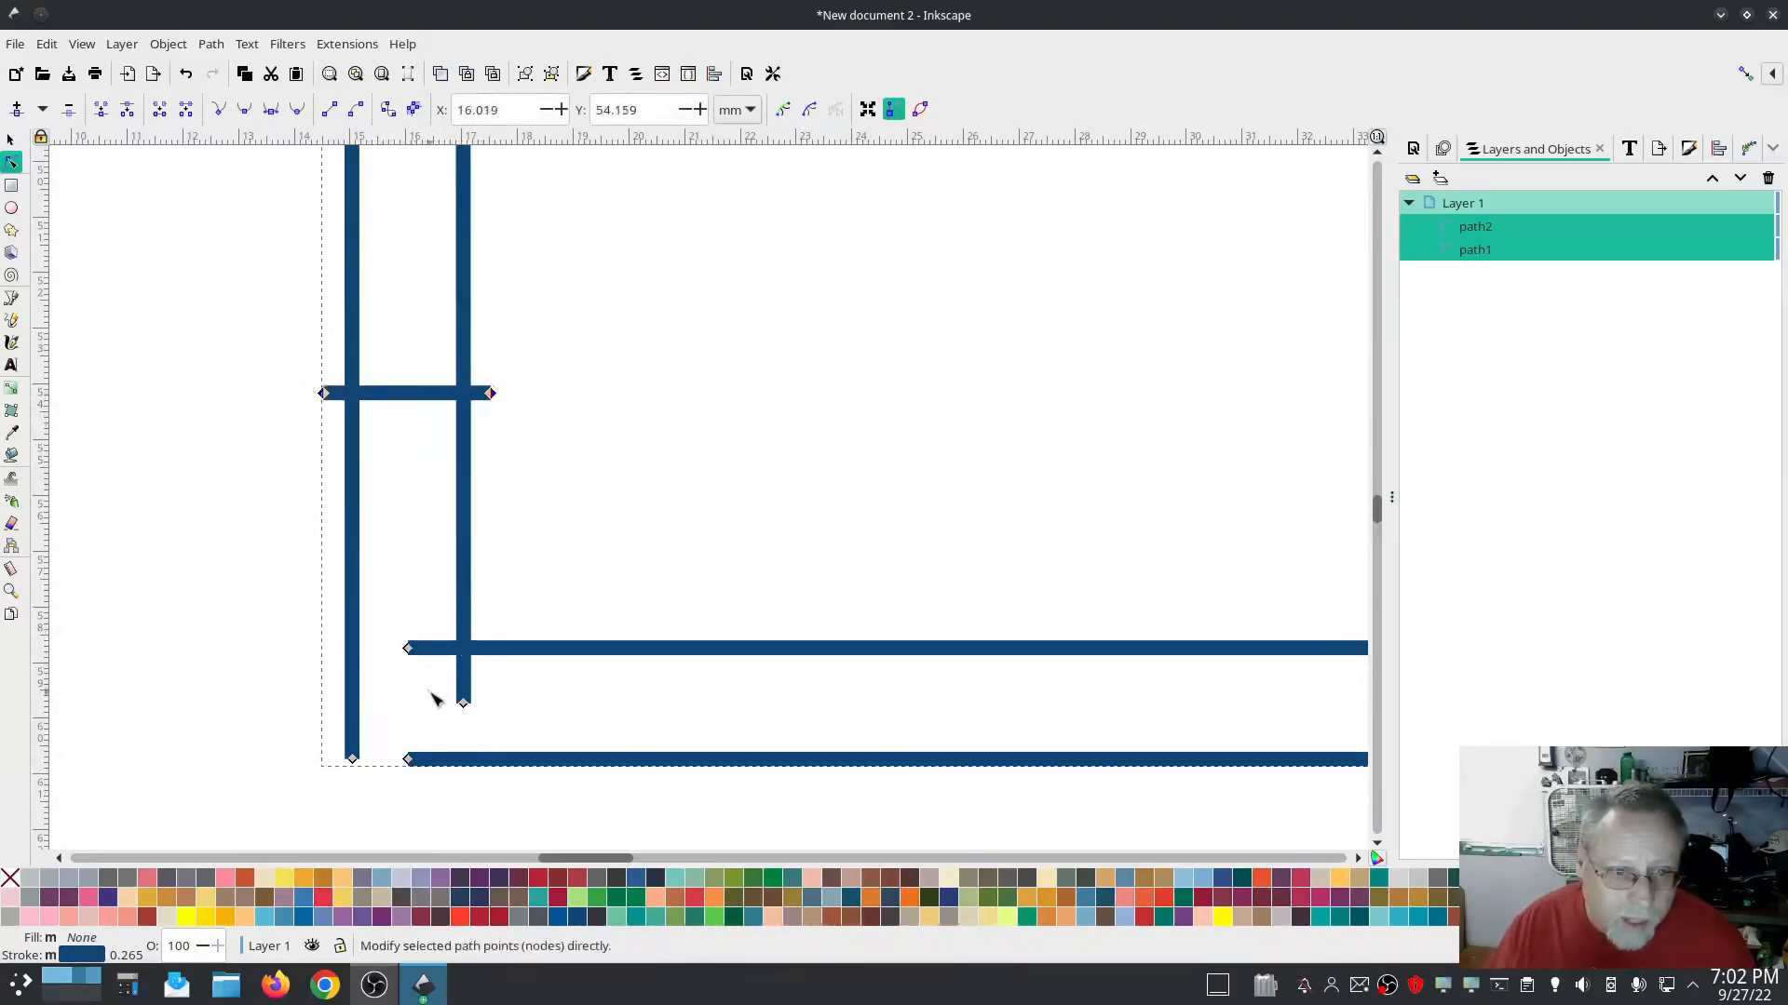
Align and join the inner rail ends, and likewise the outer rail ends, at the rectangle's lower-left corner
{"action": "left_click_drag", "start_coordinate": [410, 650], "coordinate": [463, 648]}
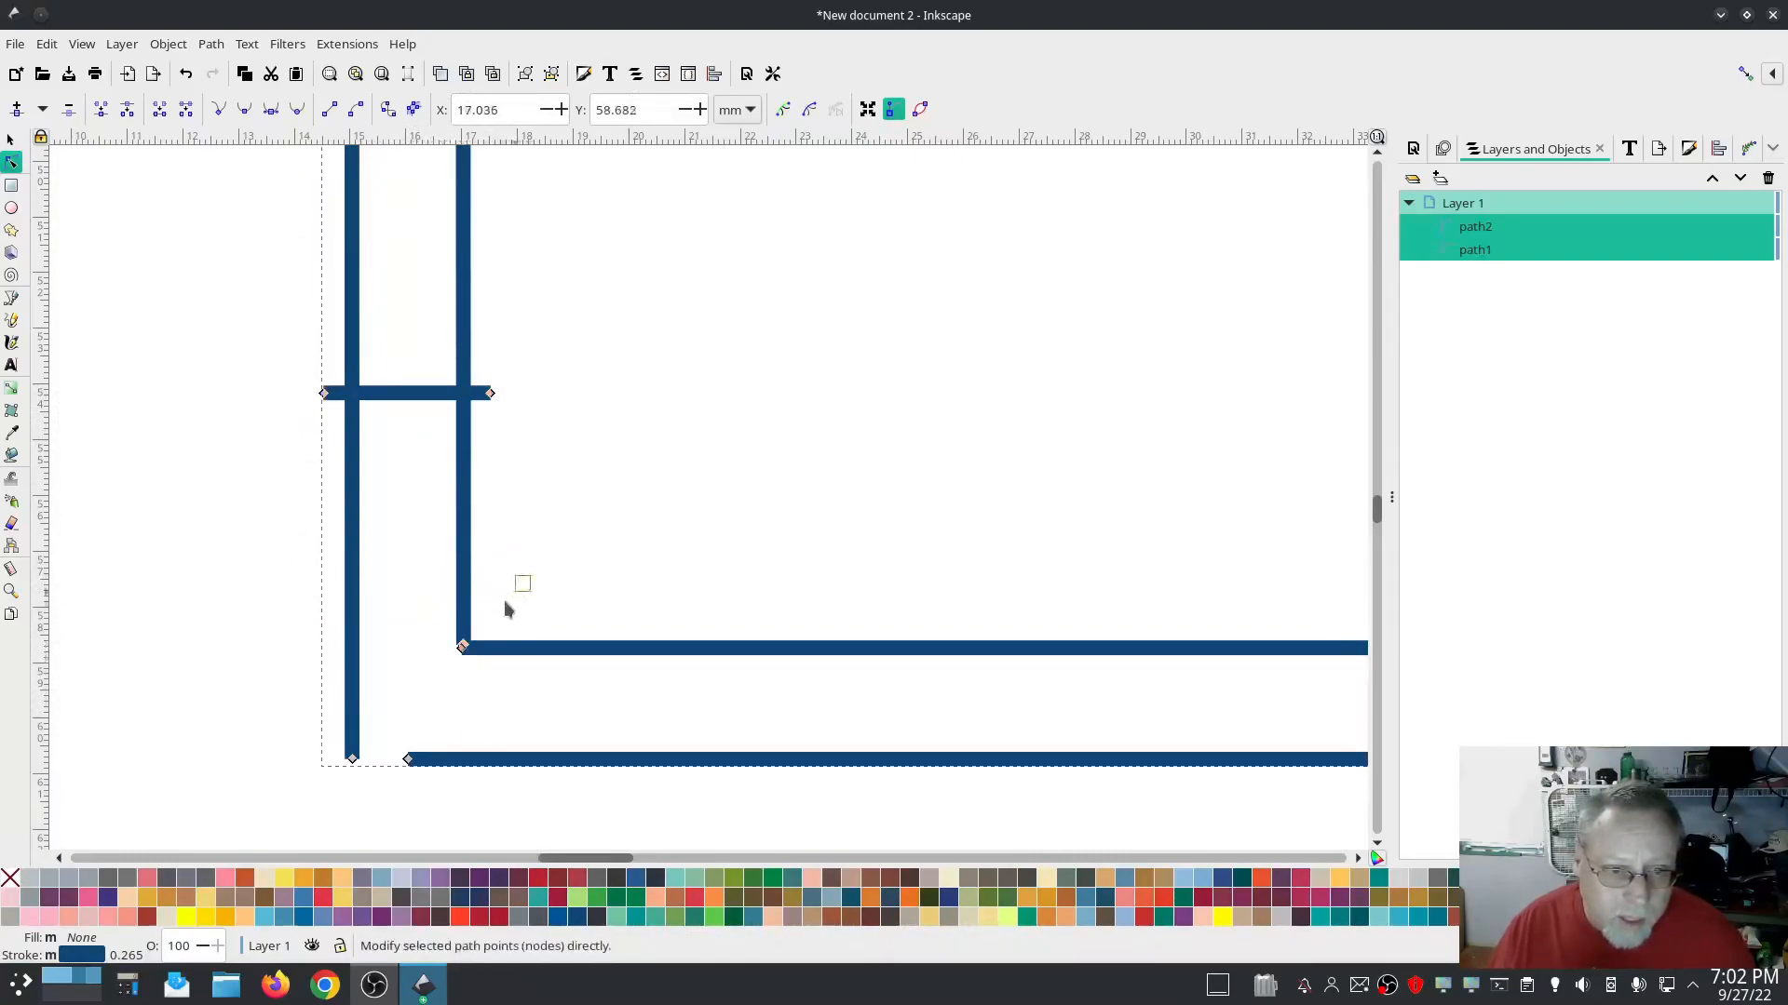
{"action": "key", "text": "shift+j"}
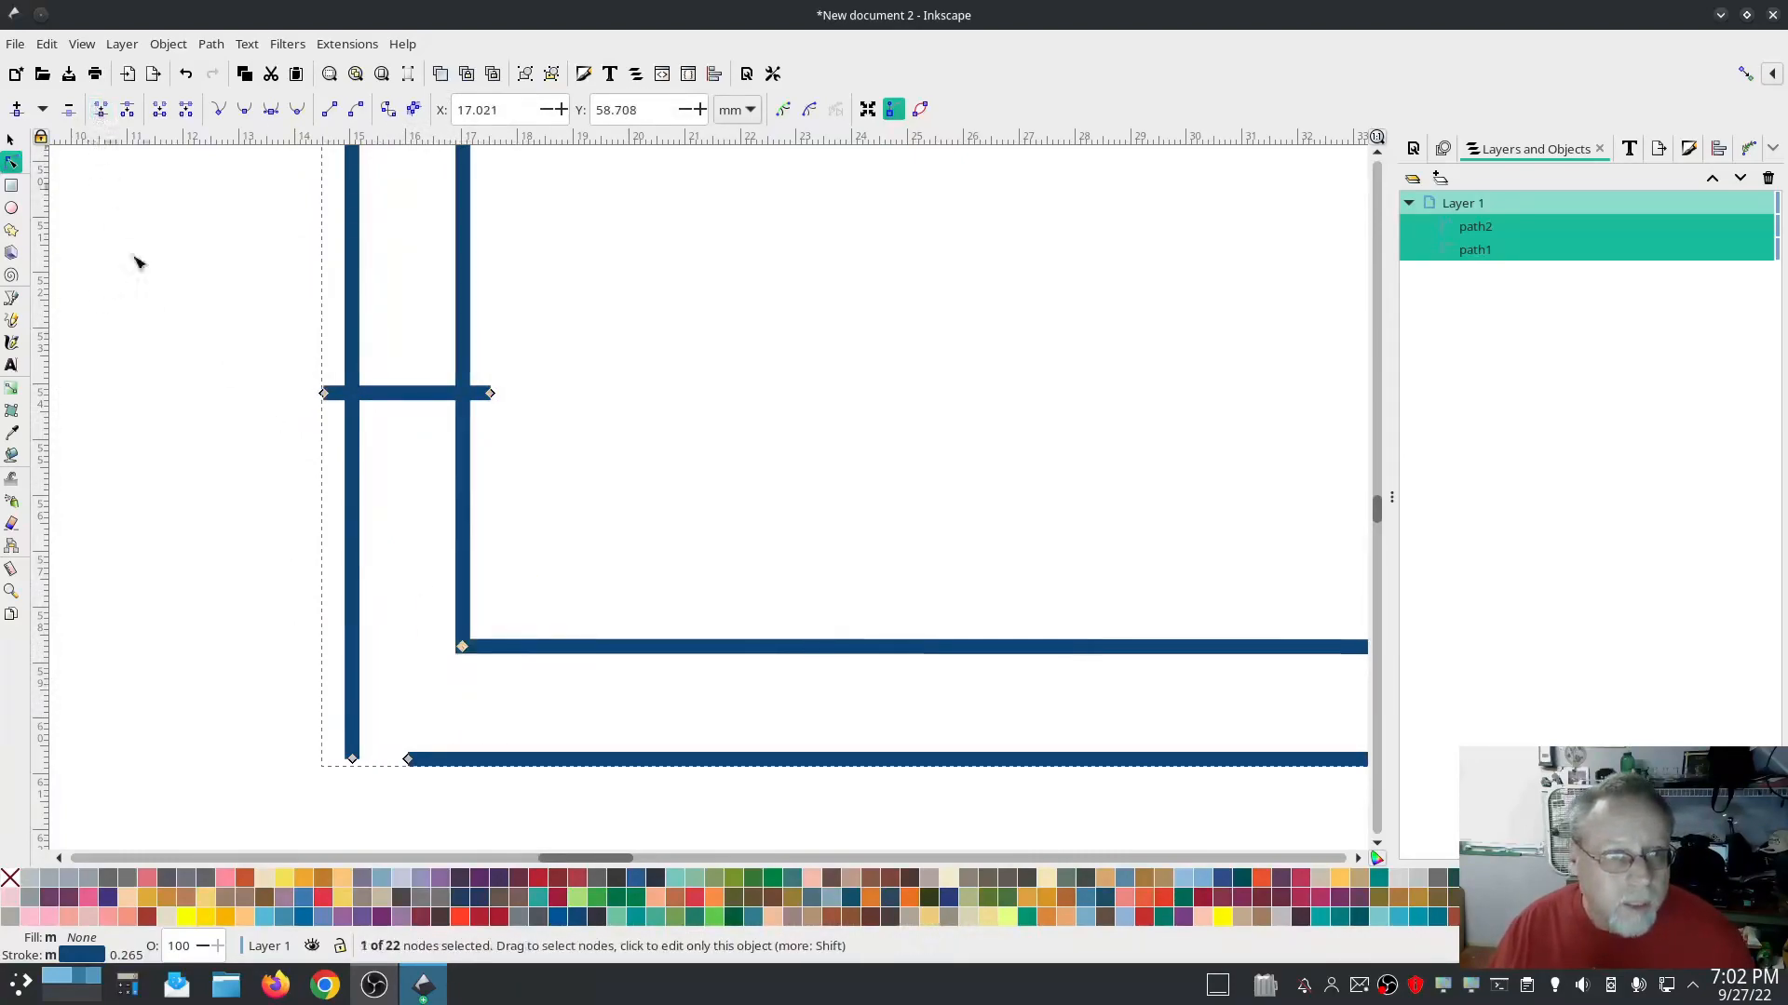
{"action": "left_click_drag", "start_coordinate": [407, 759], "coordinate": [353, 763]}
{"action": "left_click_drag", "start_coordinate": [264, 705], "coordinate": [391, 825]}
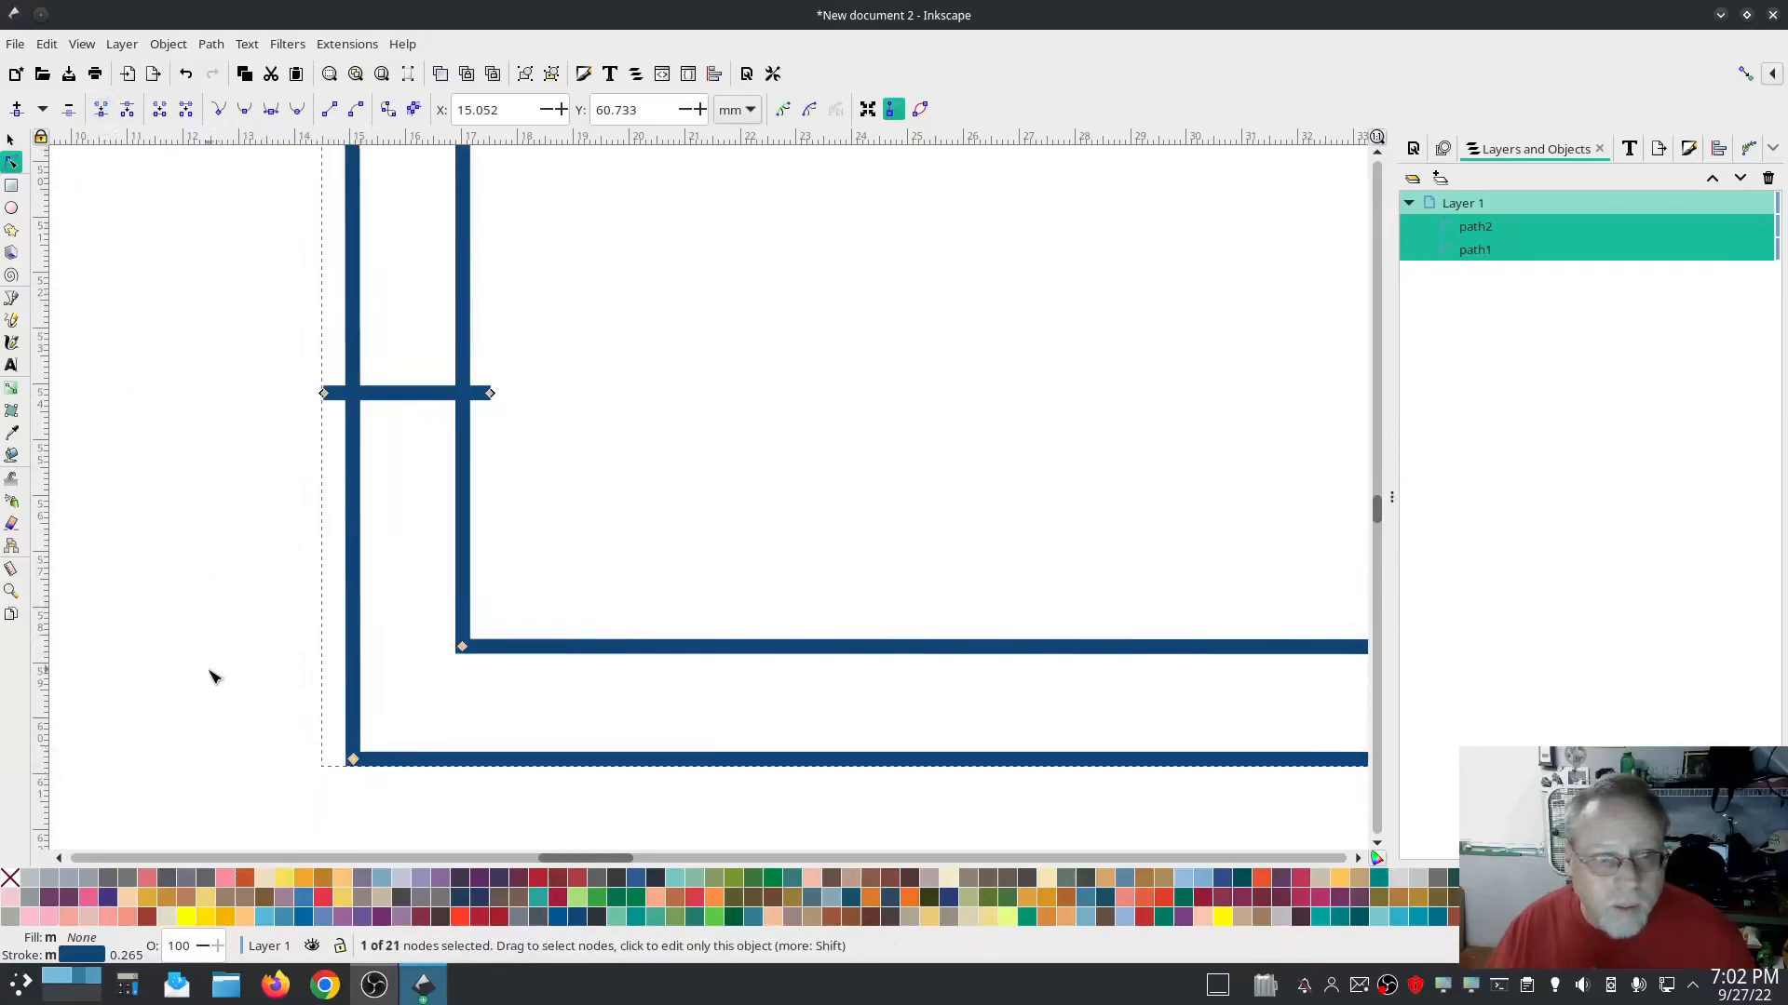
Inspect the remaining corners and rungs of the rectangle's satin outline, including the upper-right corner and the overall shape
{"action": "scroll", "coordinate": [1061, 831], "scroll_direction": "down", "scroll_amount": 1}
{"action": "scroll", "coordinate": [1062, 832], "scroll_direction": "down", "scroll_amount": 1}
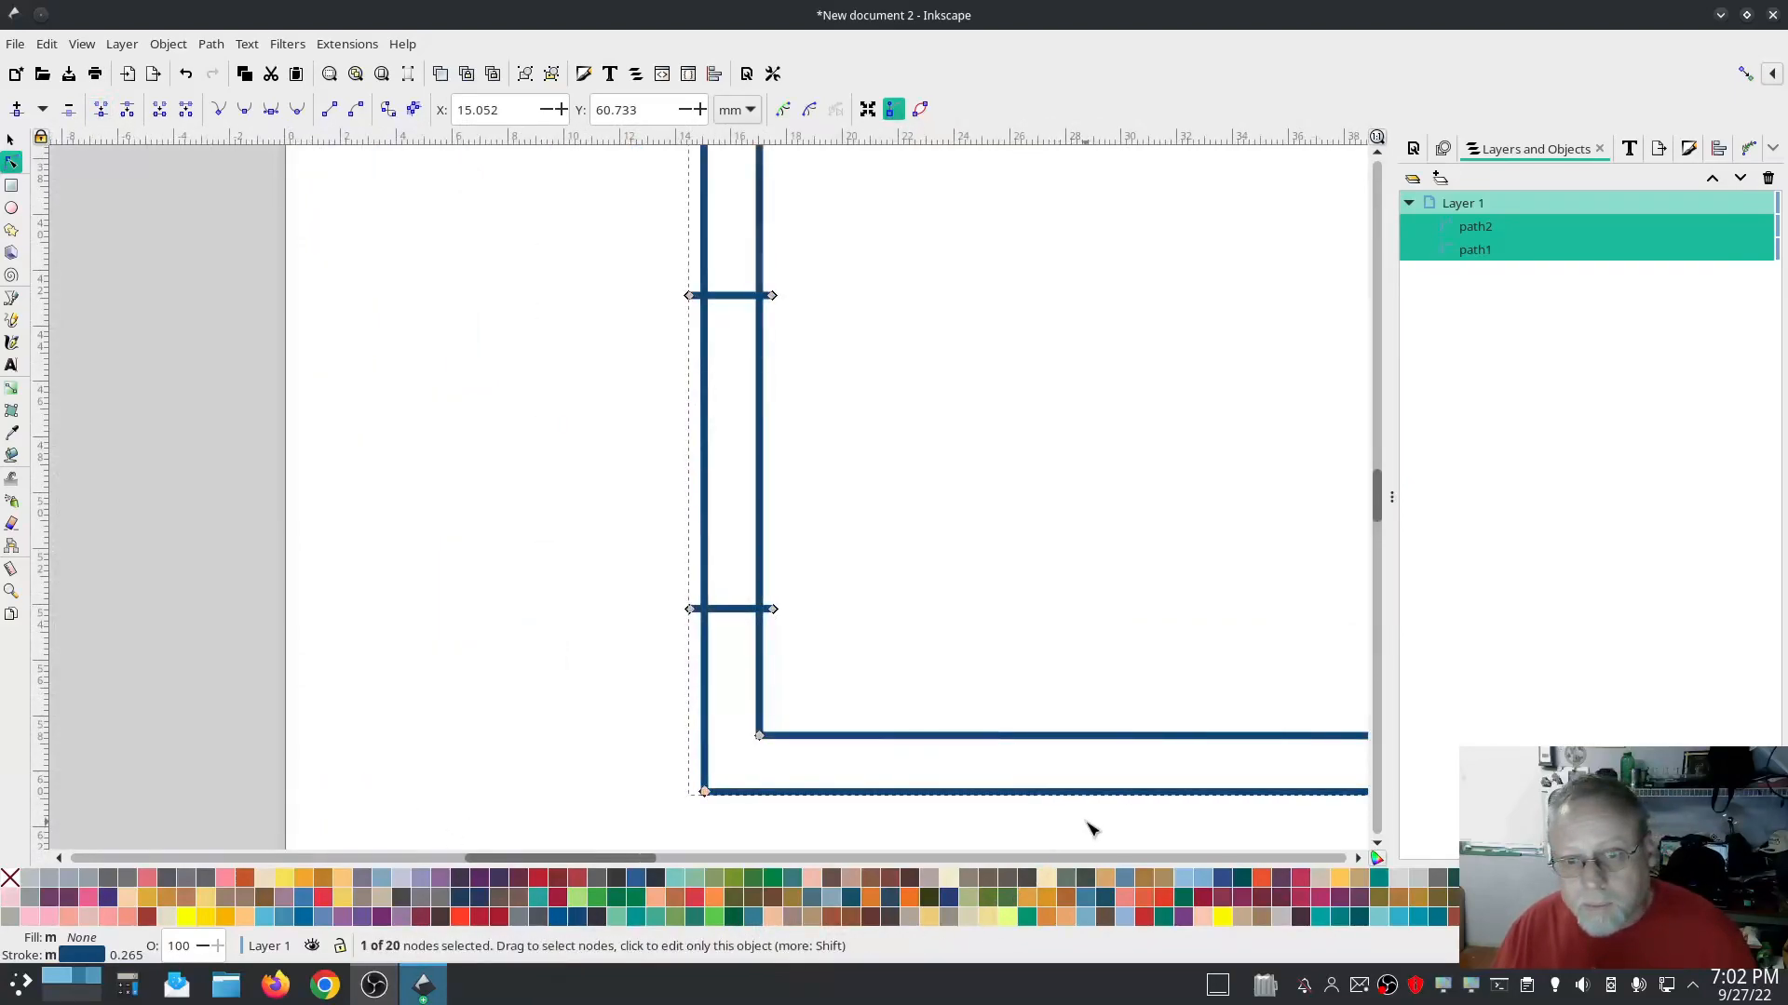
{"action": "scroll", "coordinate": [1089, 828], "scroll_direction": "right", "scroll_amount": 10}
{"action": "scroll", "coordinate": [1024, 736], "scroll_direction": "right", "scroll_amount": 3}
{"action": "scroll", "coordinate": [869, 559], "scroll_direction": "up", "scroll_amount": 5}
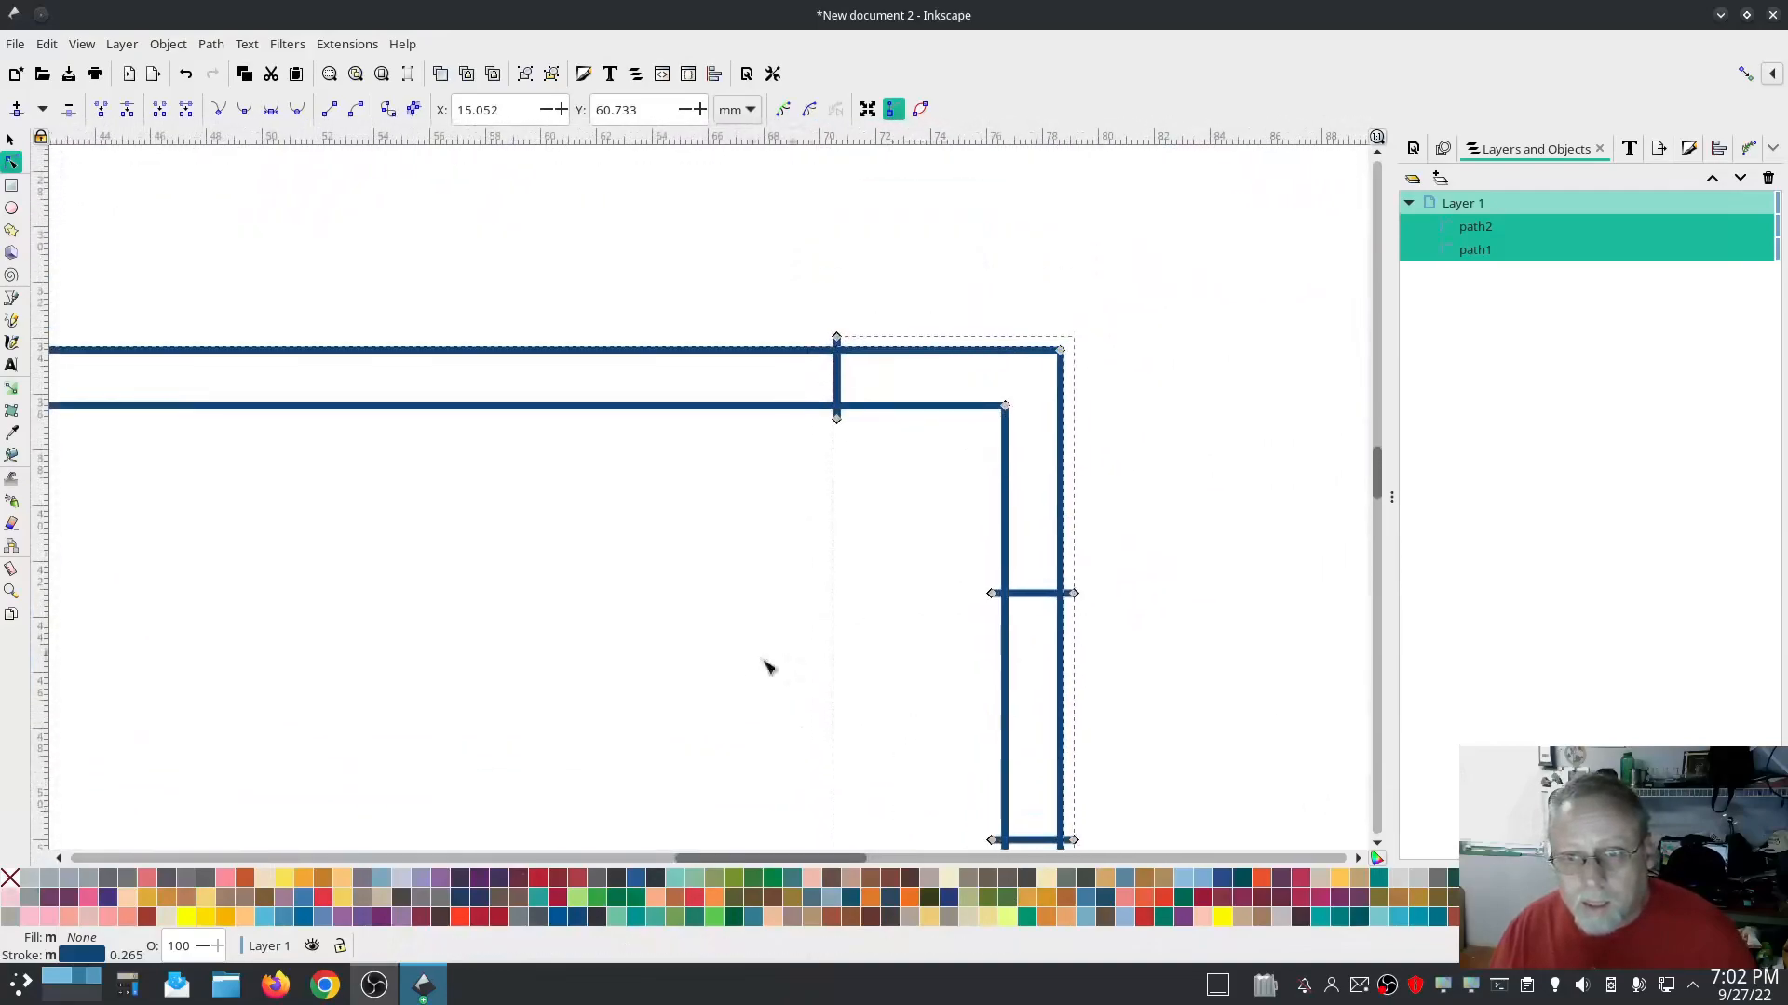
{"action": "mouse_move", "coordinate": [708, 654]}
{"action": "left_mouse_down"}
{"action": "mouse_move", "coordinate": [774, 550]}
{"action": "mouse_move", "coordinate": [914, 506]}
{"action": "left_mouse_up"}
{"action": "scroll", "coordinate": [829, 539], "scroll_direction": "down", "scroll_amount": 1}
{"action": "scroll", "coordinate": [831, 540], "scroll_direction": "down", "scroll_amount": 2}
{"action": "scroll", "coordinate": [831, 540], "scroll_direction": "up", "scroll_amount": 2}
{"action": "scroll", "coordinate": [807, 552], "scroll_direction": "down", "scroll_amount": 1}
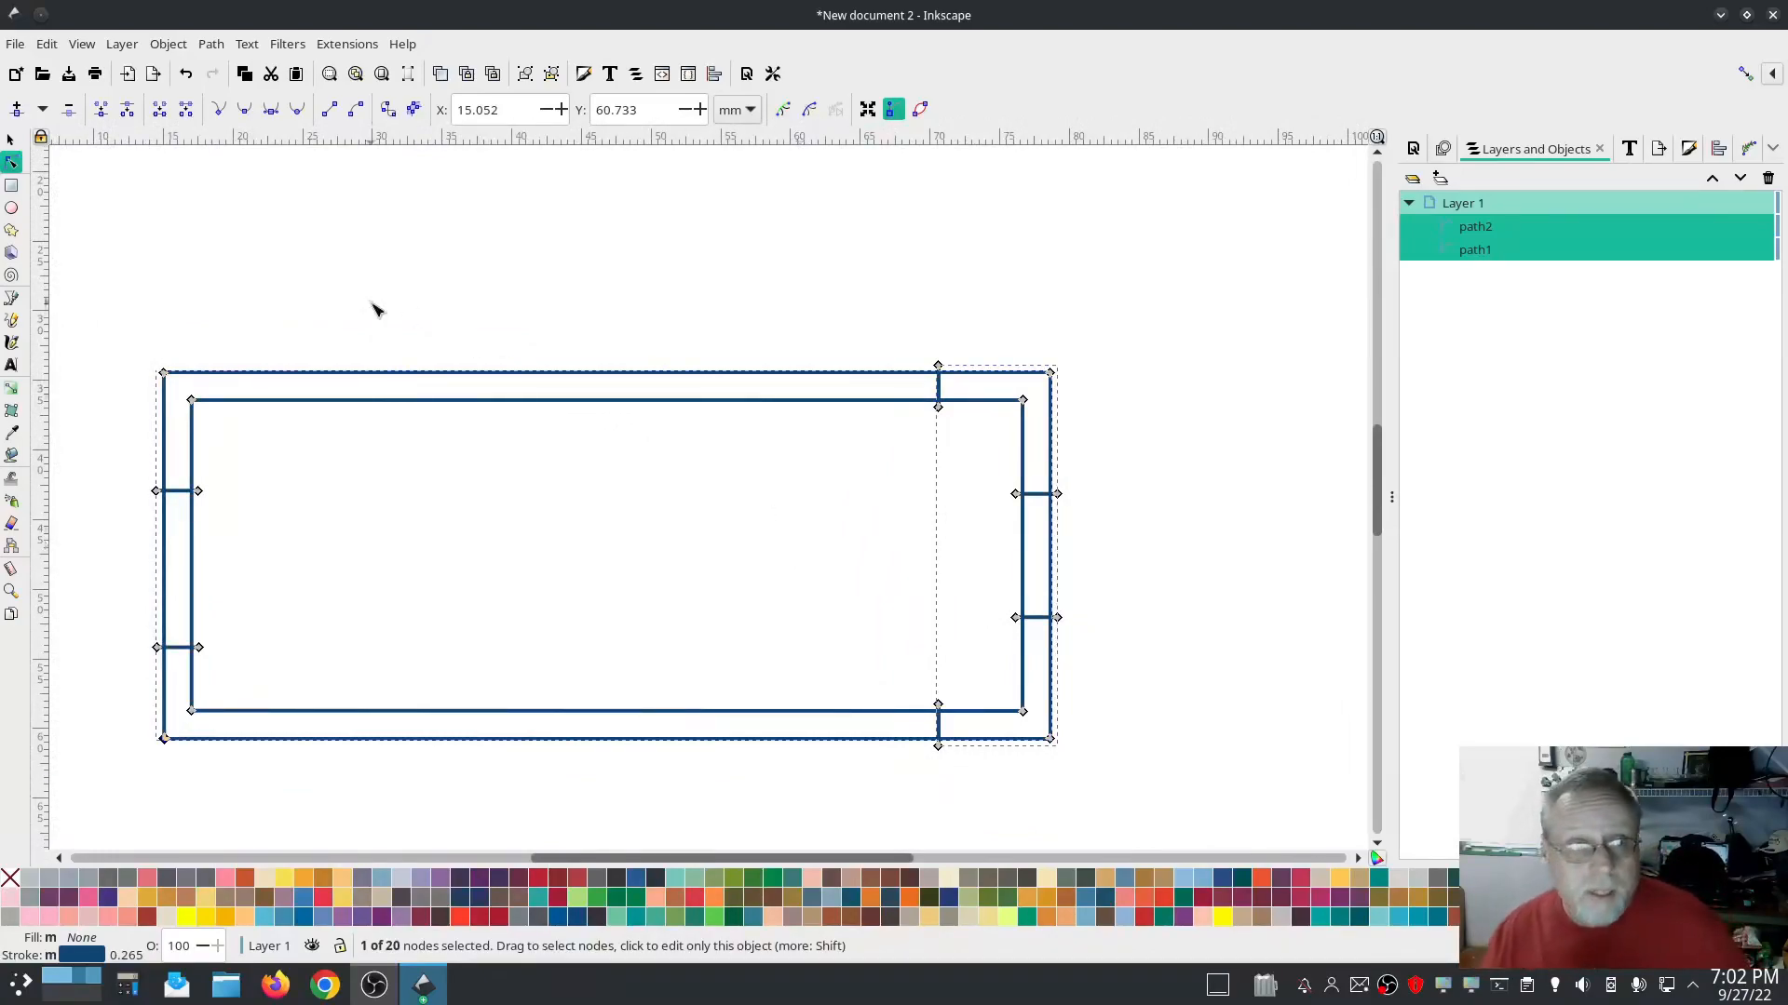
Combine the rectangle's two satin paths into one and apply Custom satin column to it in the Ink/Stitch Params
{"action": "left_click", "coordinate": [213, 46]}
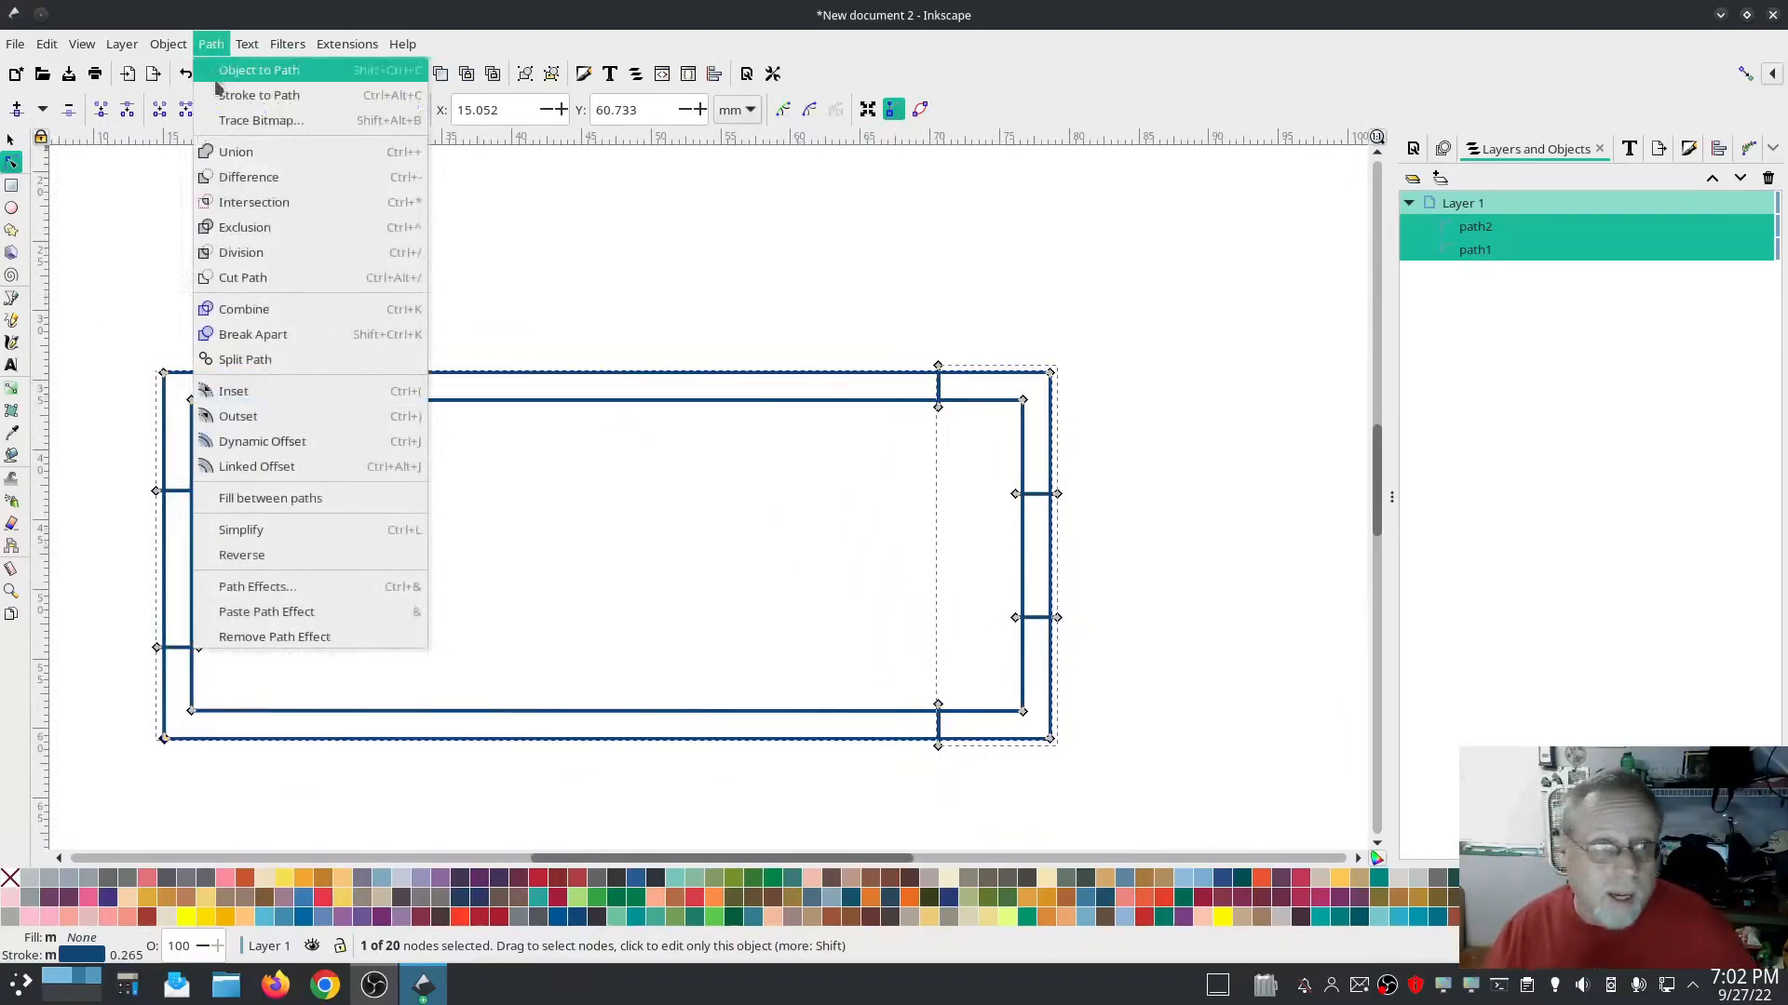
{"action": "left_click", "coordinate": [243, 310]}
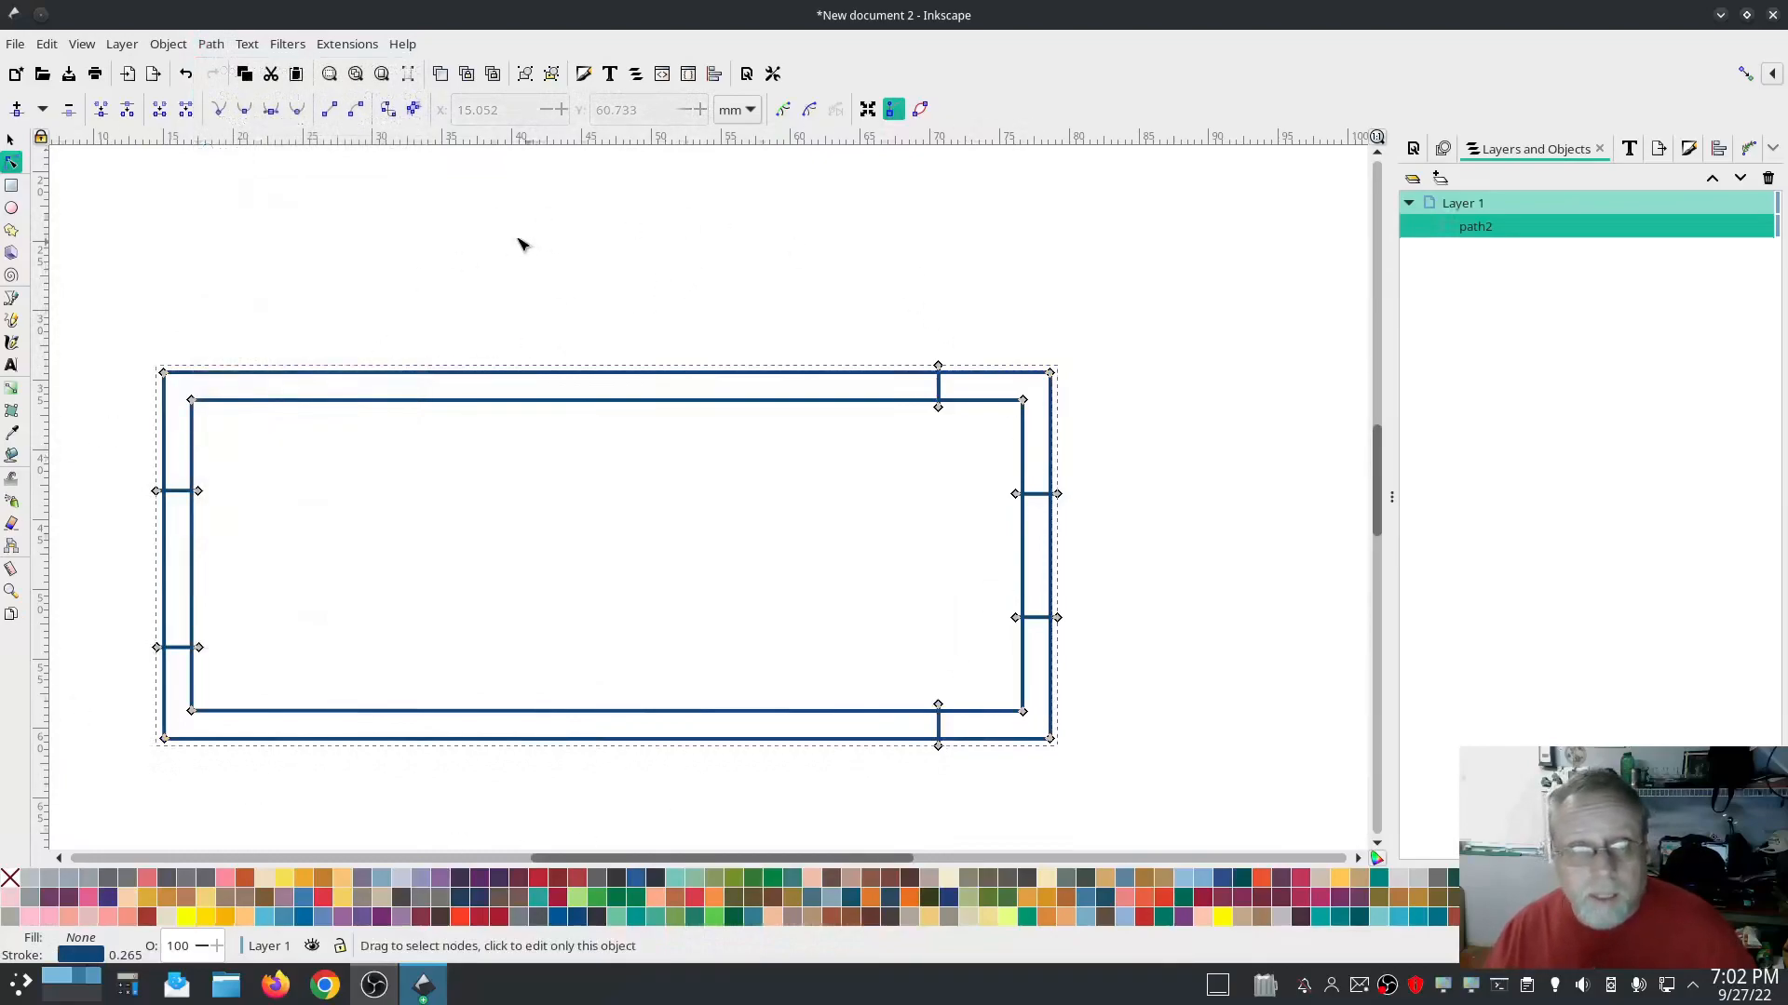
{"action": "left_click", "coordinate": [345, 47]}
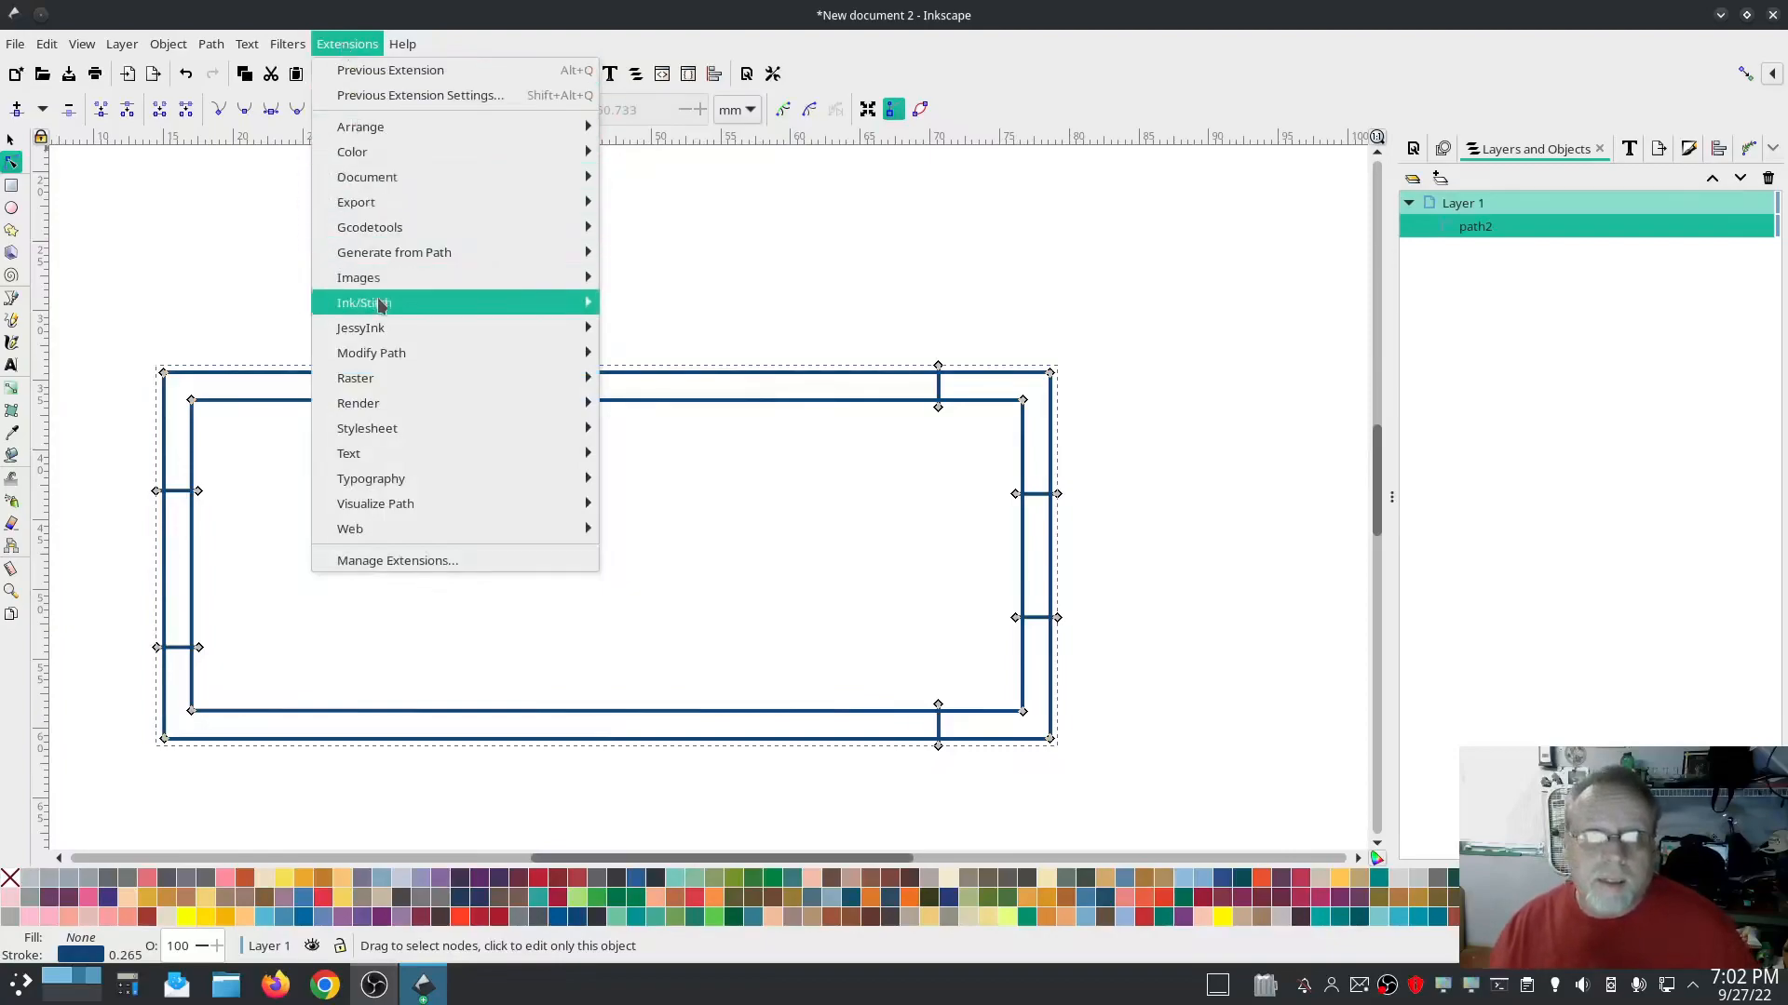
{"action": "mouse_move", "coordinate": [377, 305]}
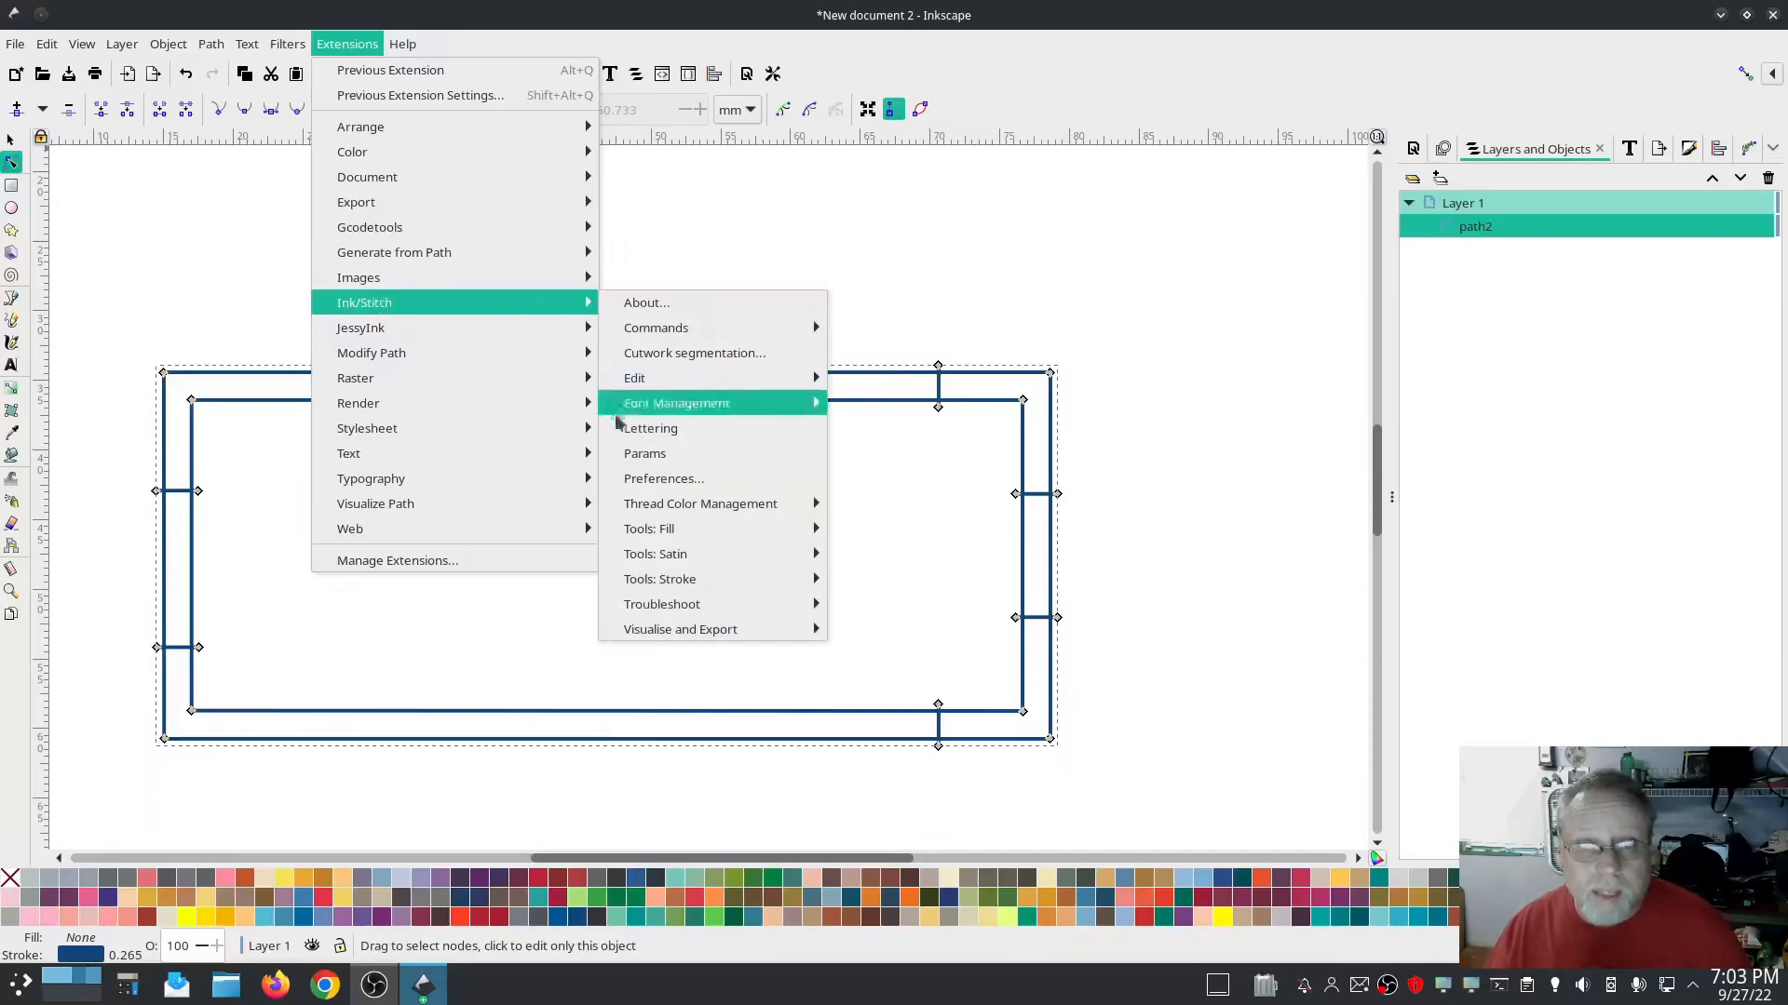
{"action": "left_click", "coordinate": [639, 453]}
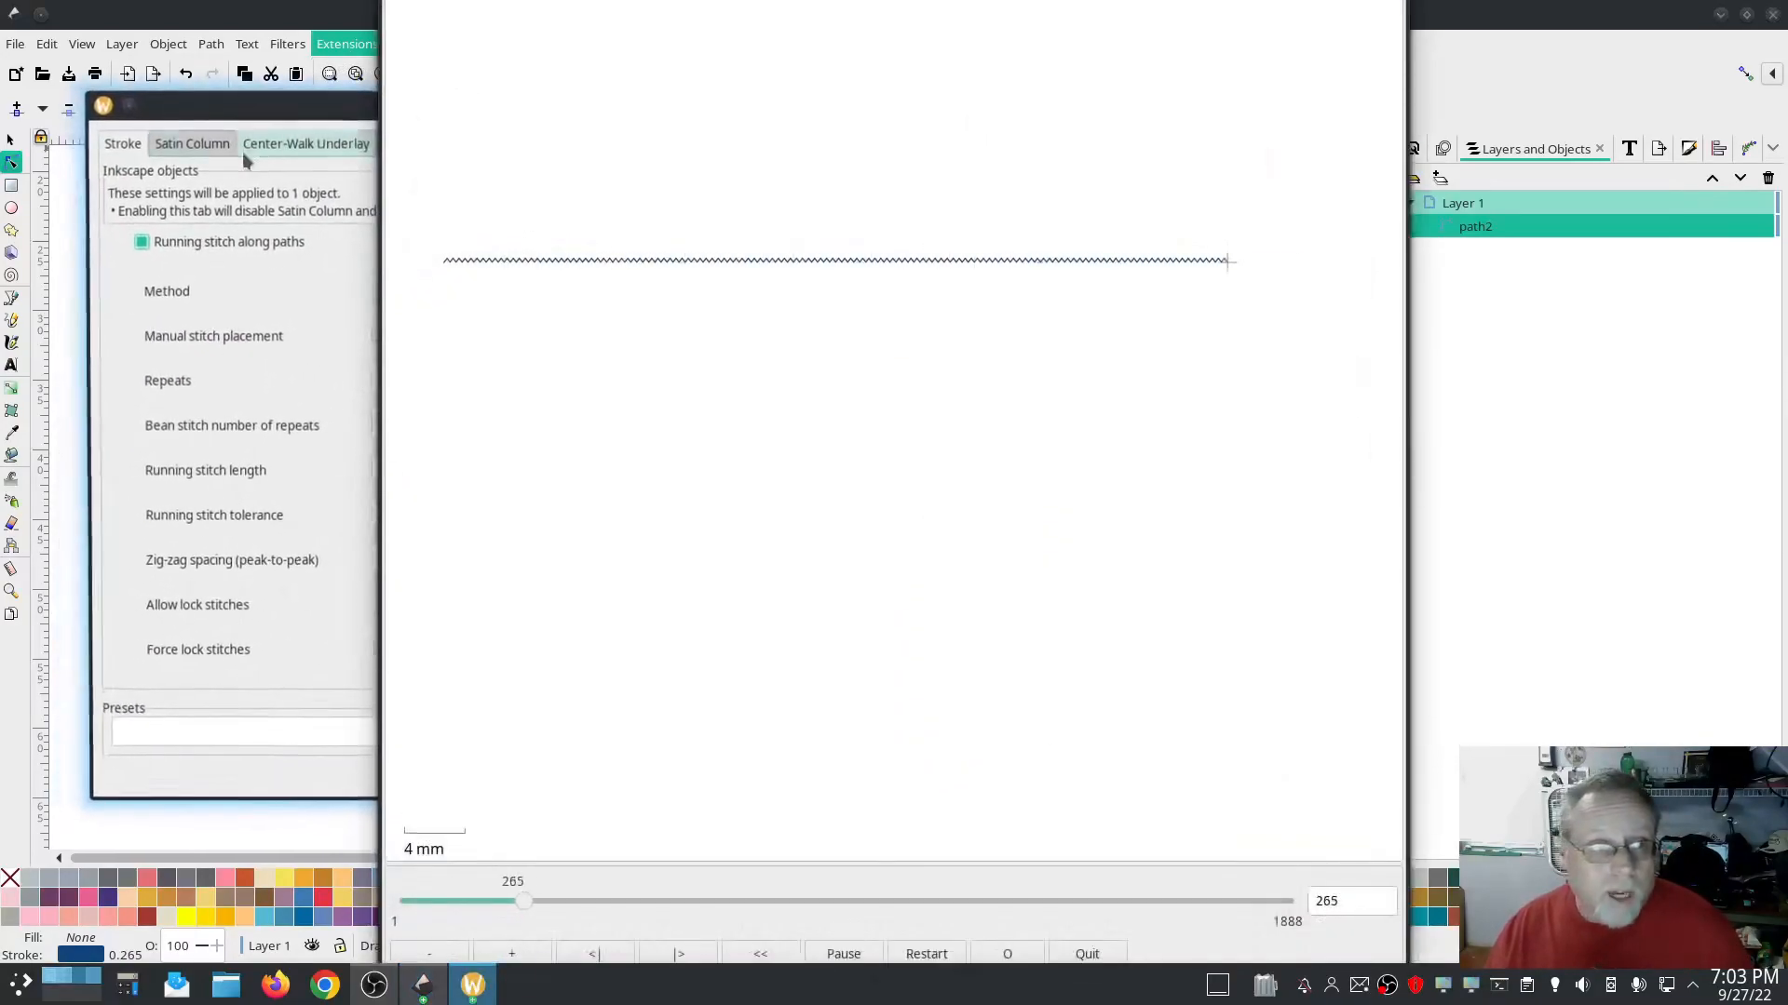
{"action": "left_click", "coordinate": [192, 143]}
{"action": "left_click", "coordinate": [138, 259]}
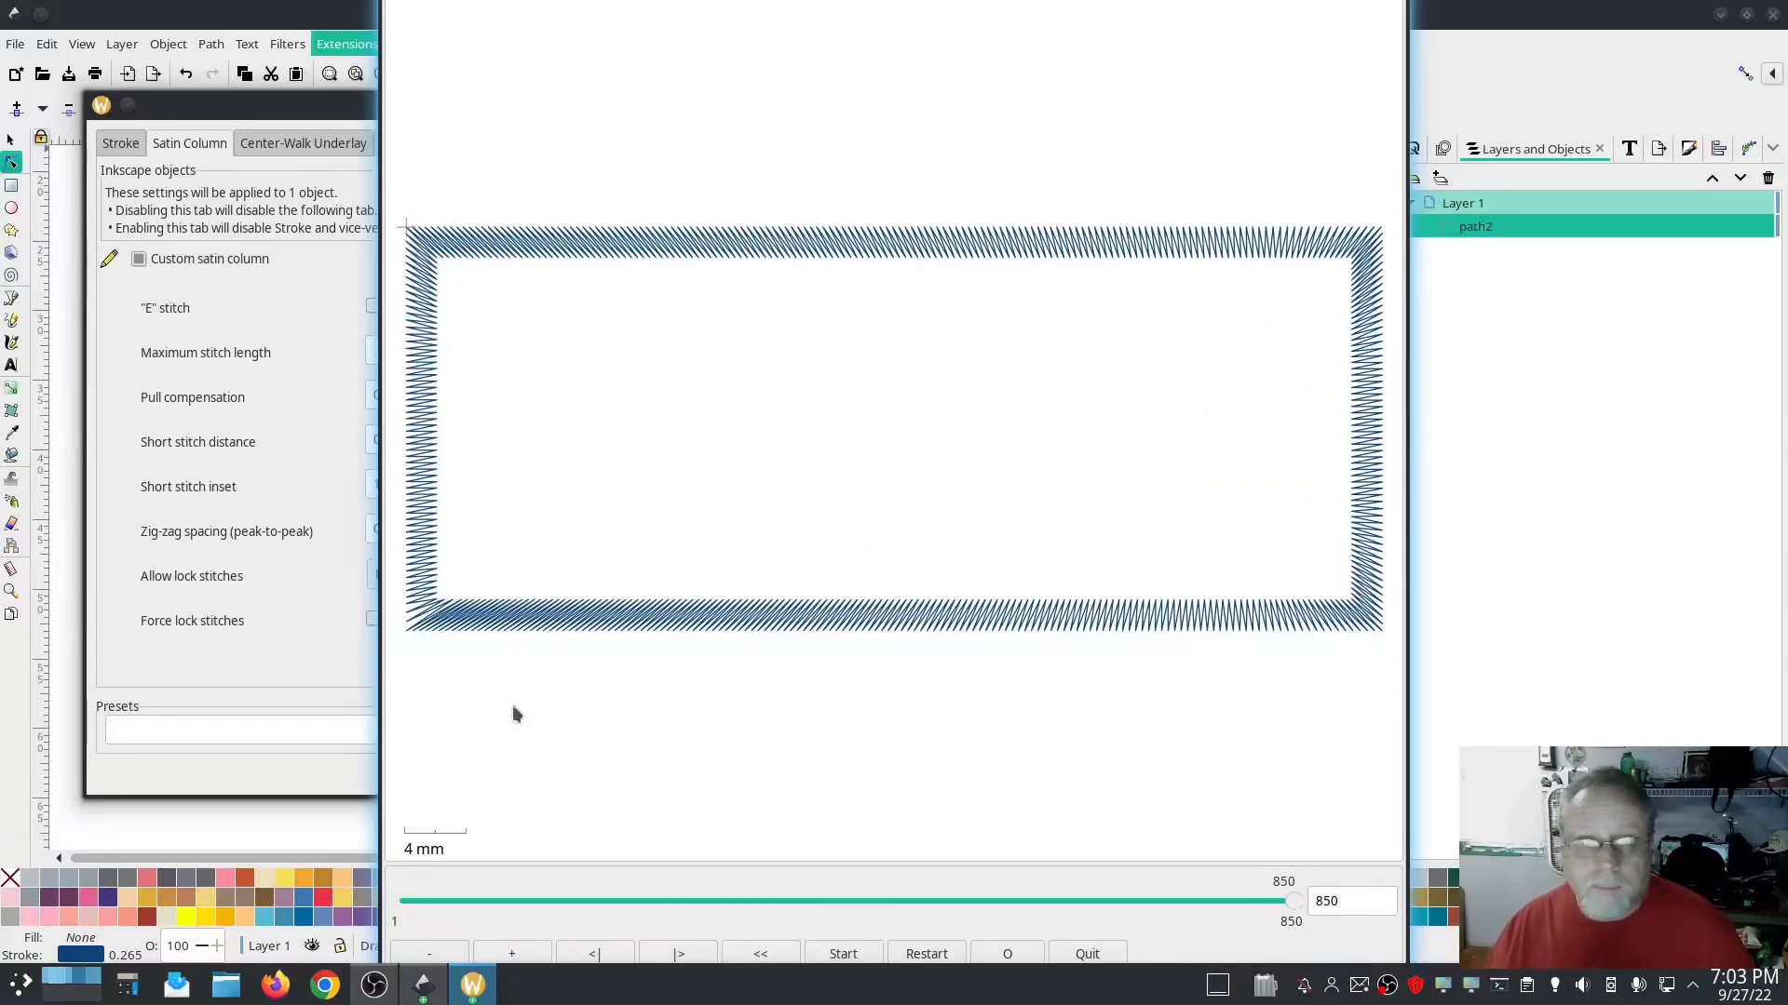
{"action": "left_click", "coordinate": [286, 647]}
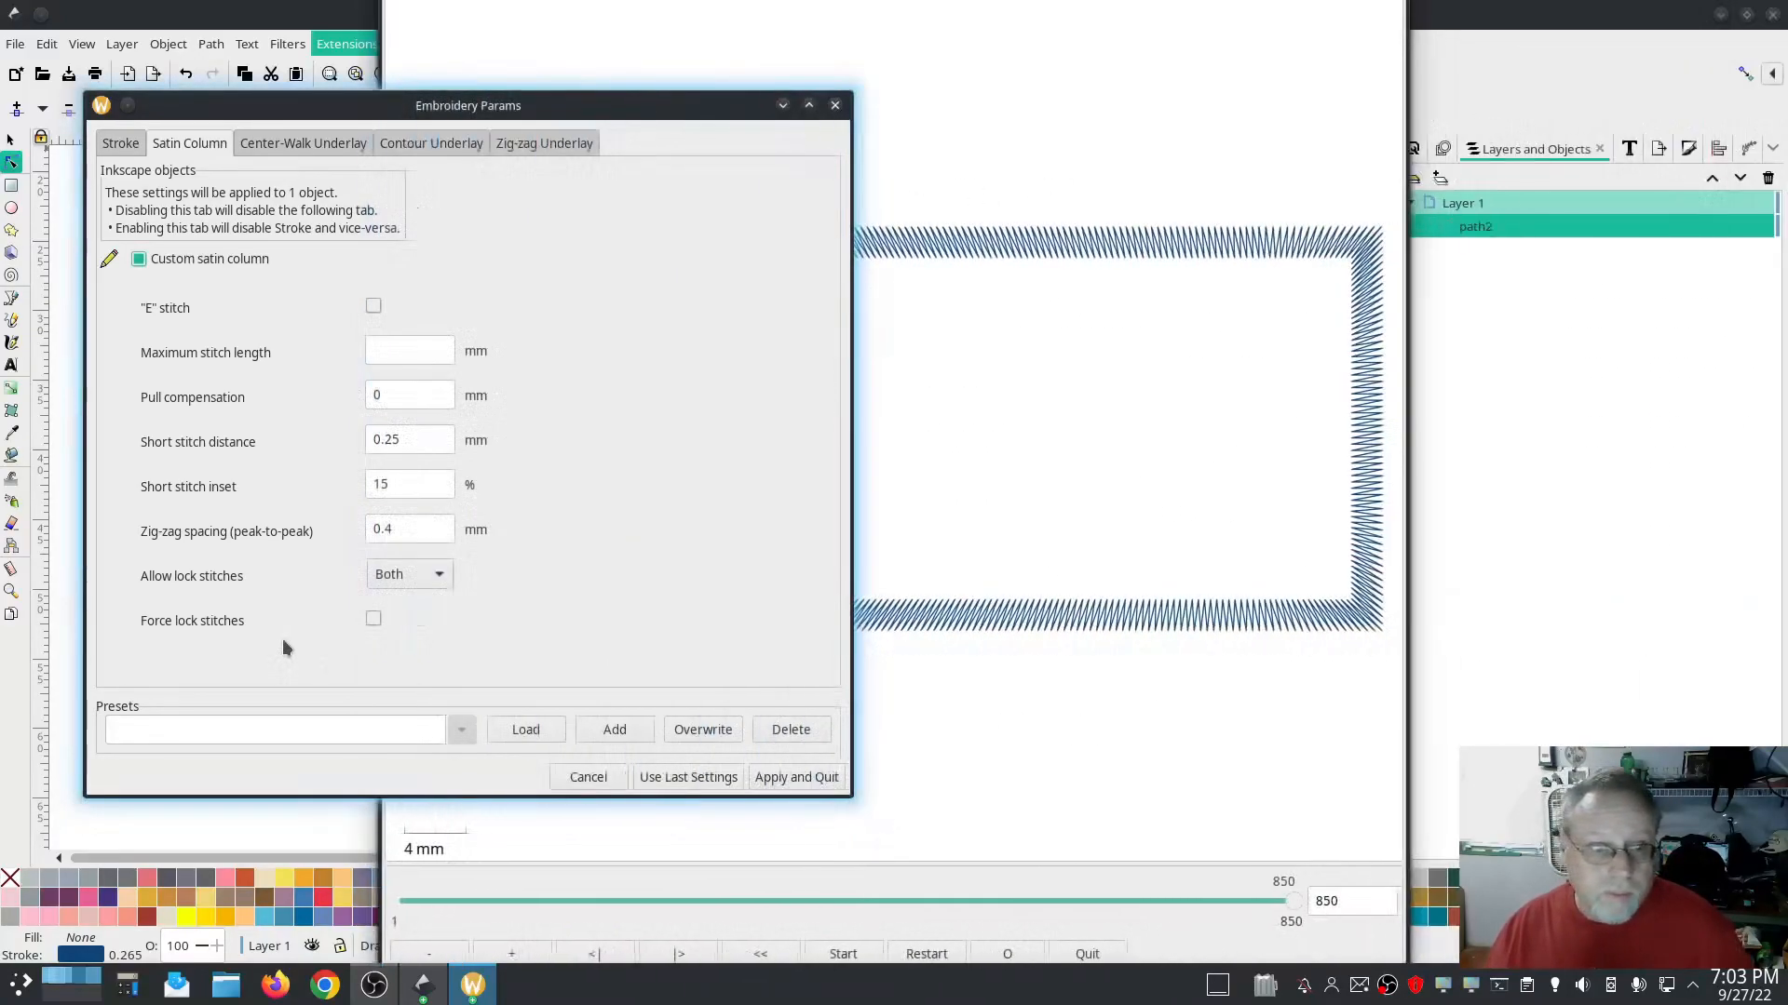
{"action": "left_click", "coordinate": [796, 778]}
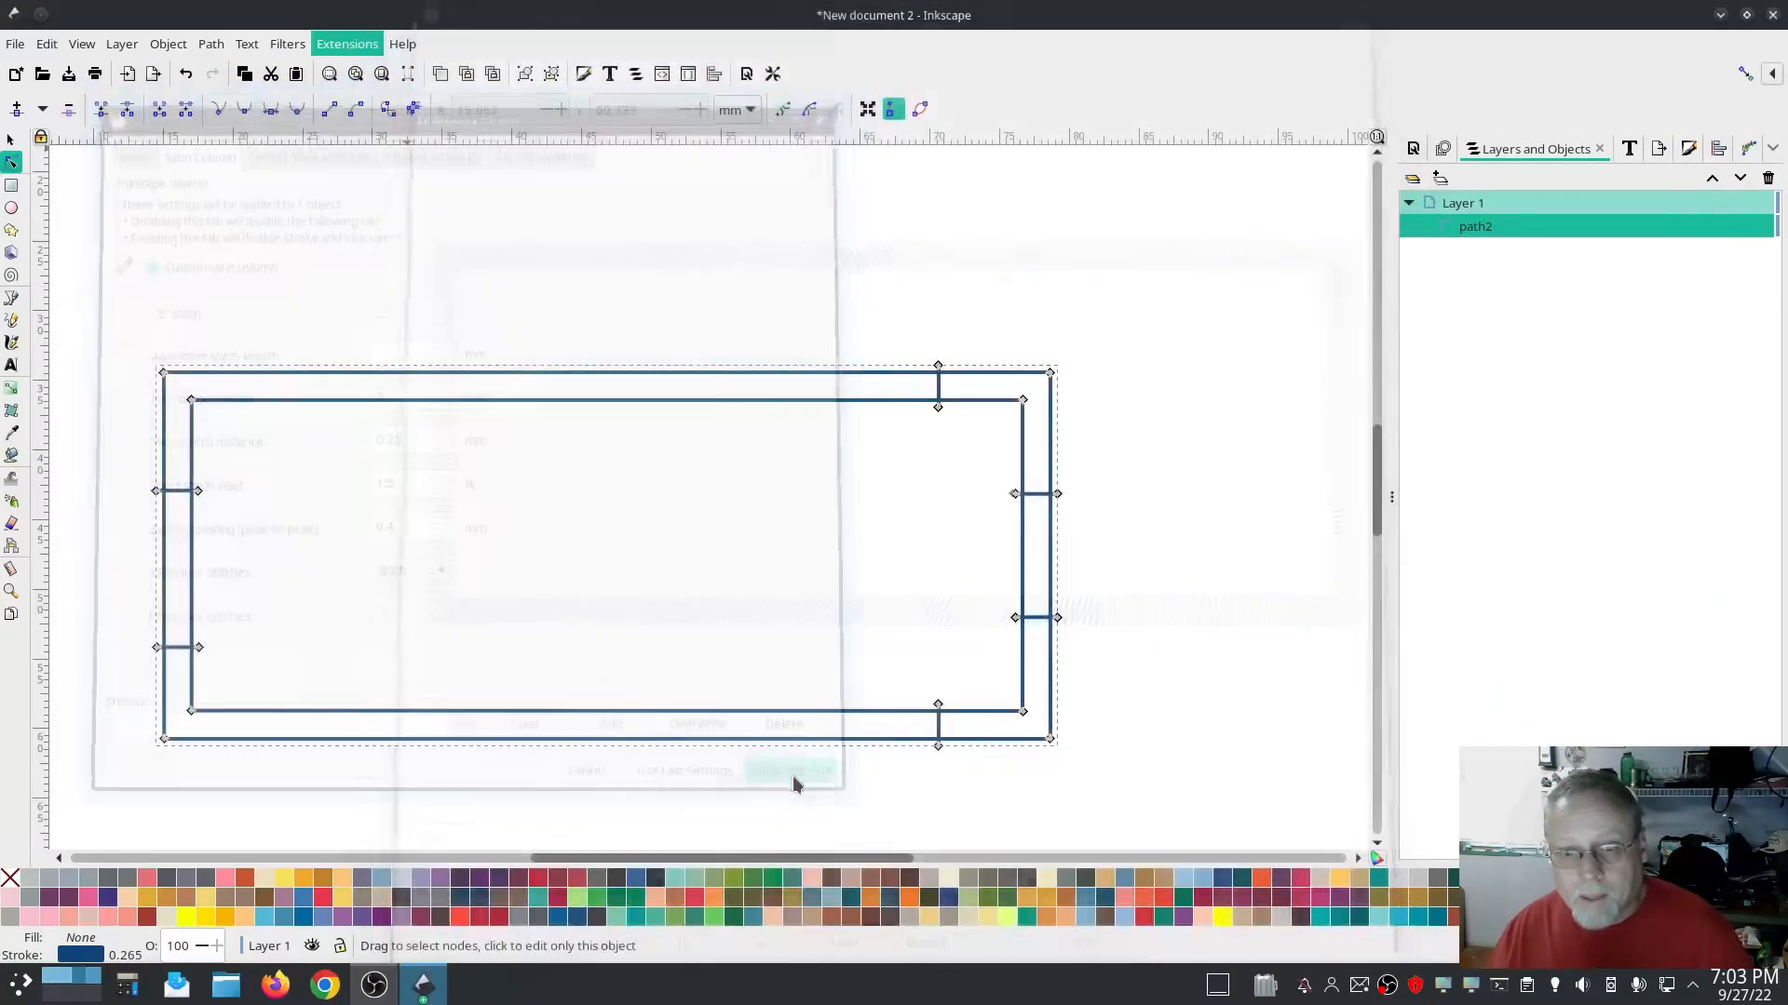
{"action": "scroll", "coordinate": [1183, 624], "scroll_direction": "down", "scroll_amount": 3}
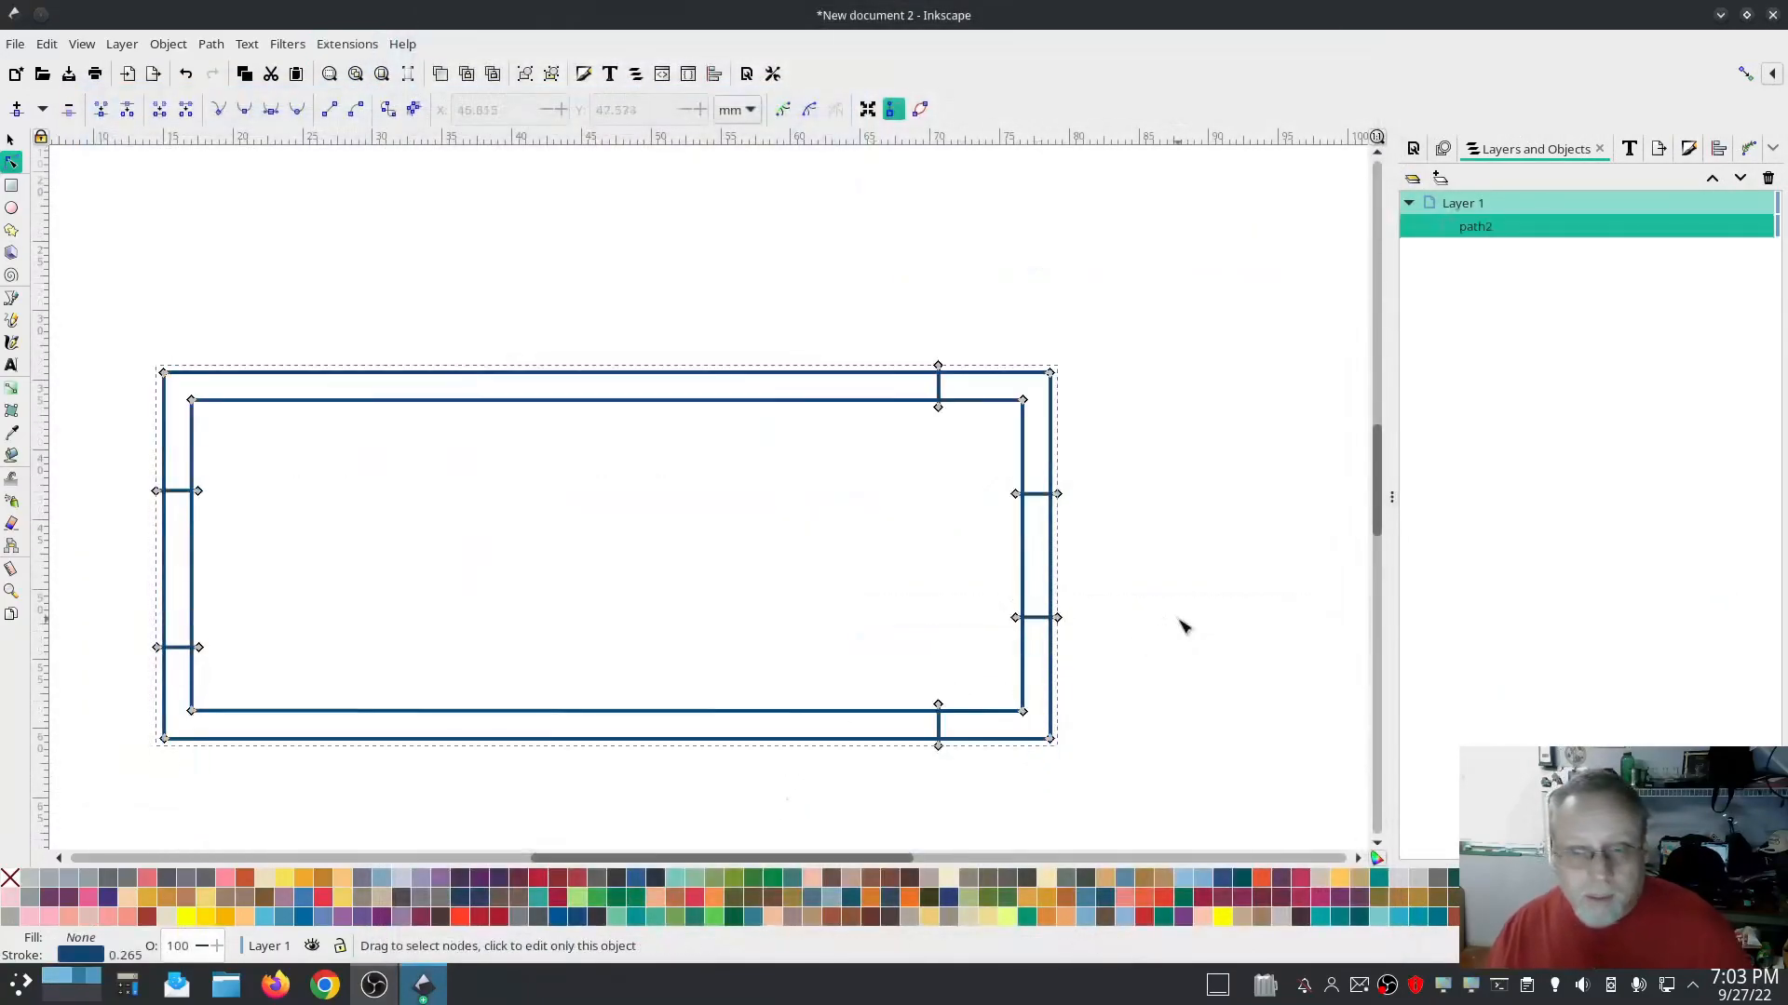
Delete the rectangle and draw a seven-pointed star about 33.4 mm wide and 33 mm high in its place
{"action": "left_click", "coordinate": [11, 139]}
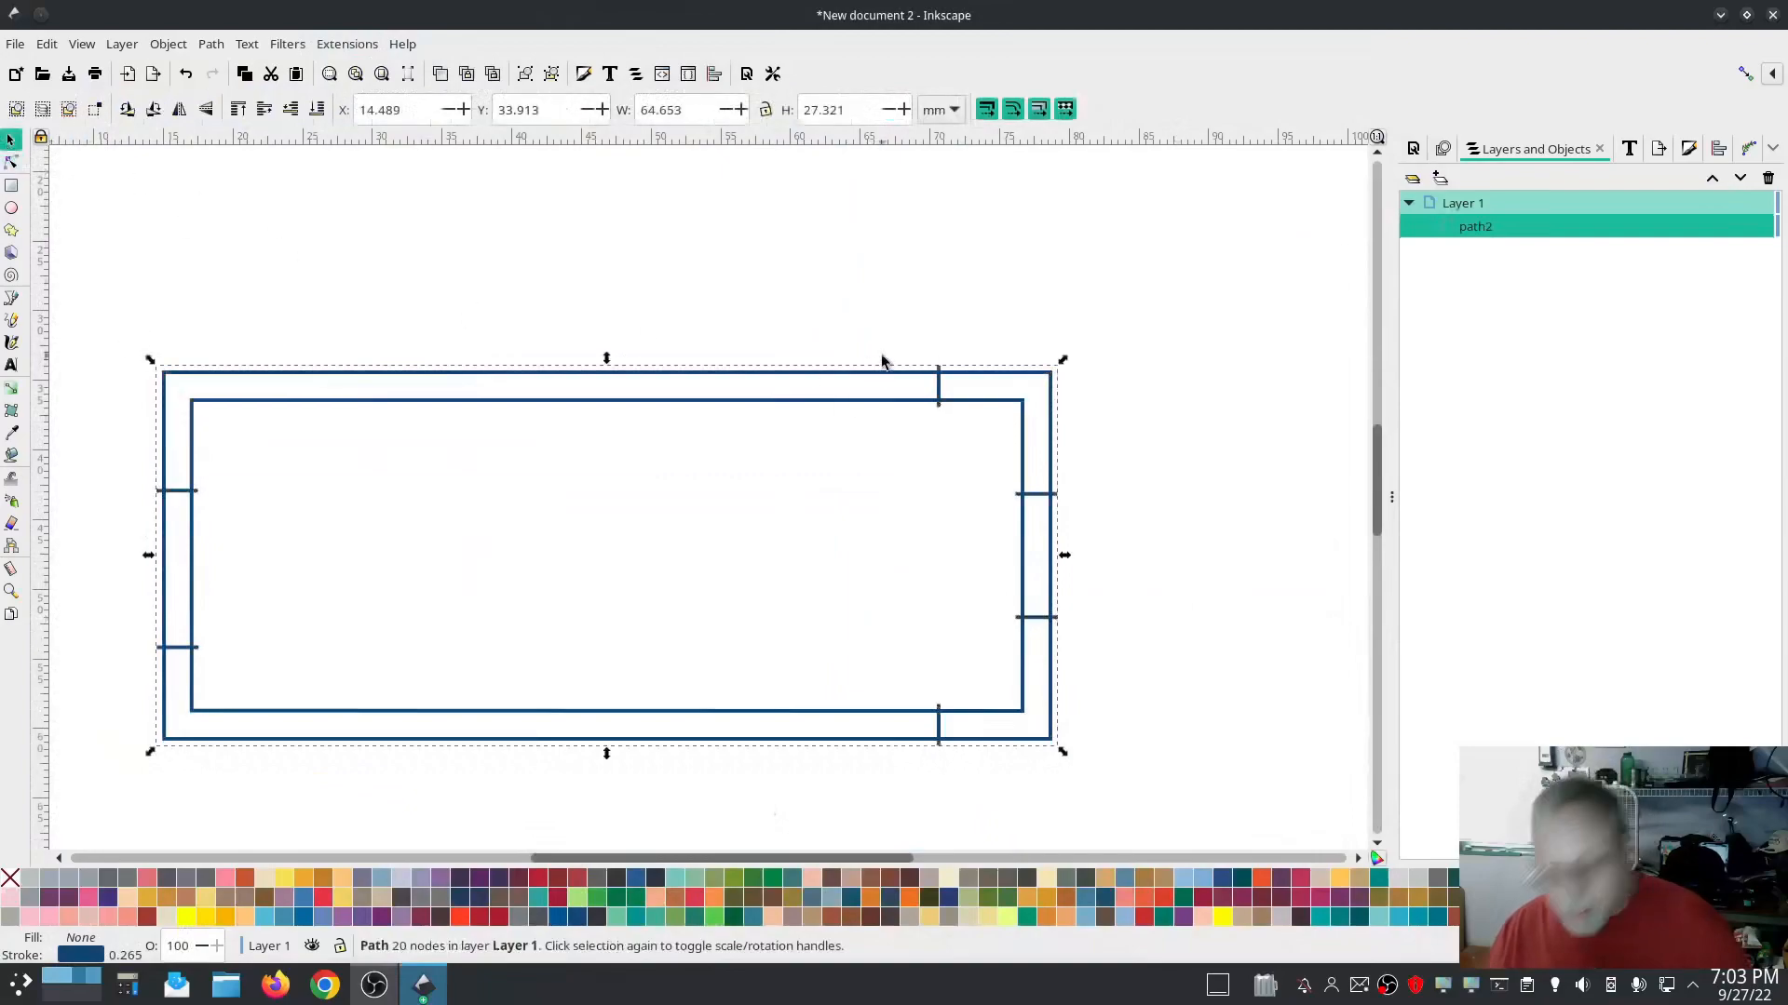
{"action": "key", "text": "Delete"}
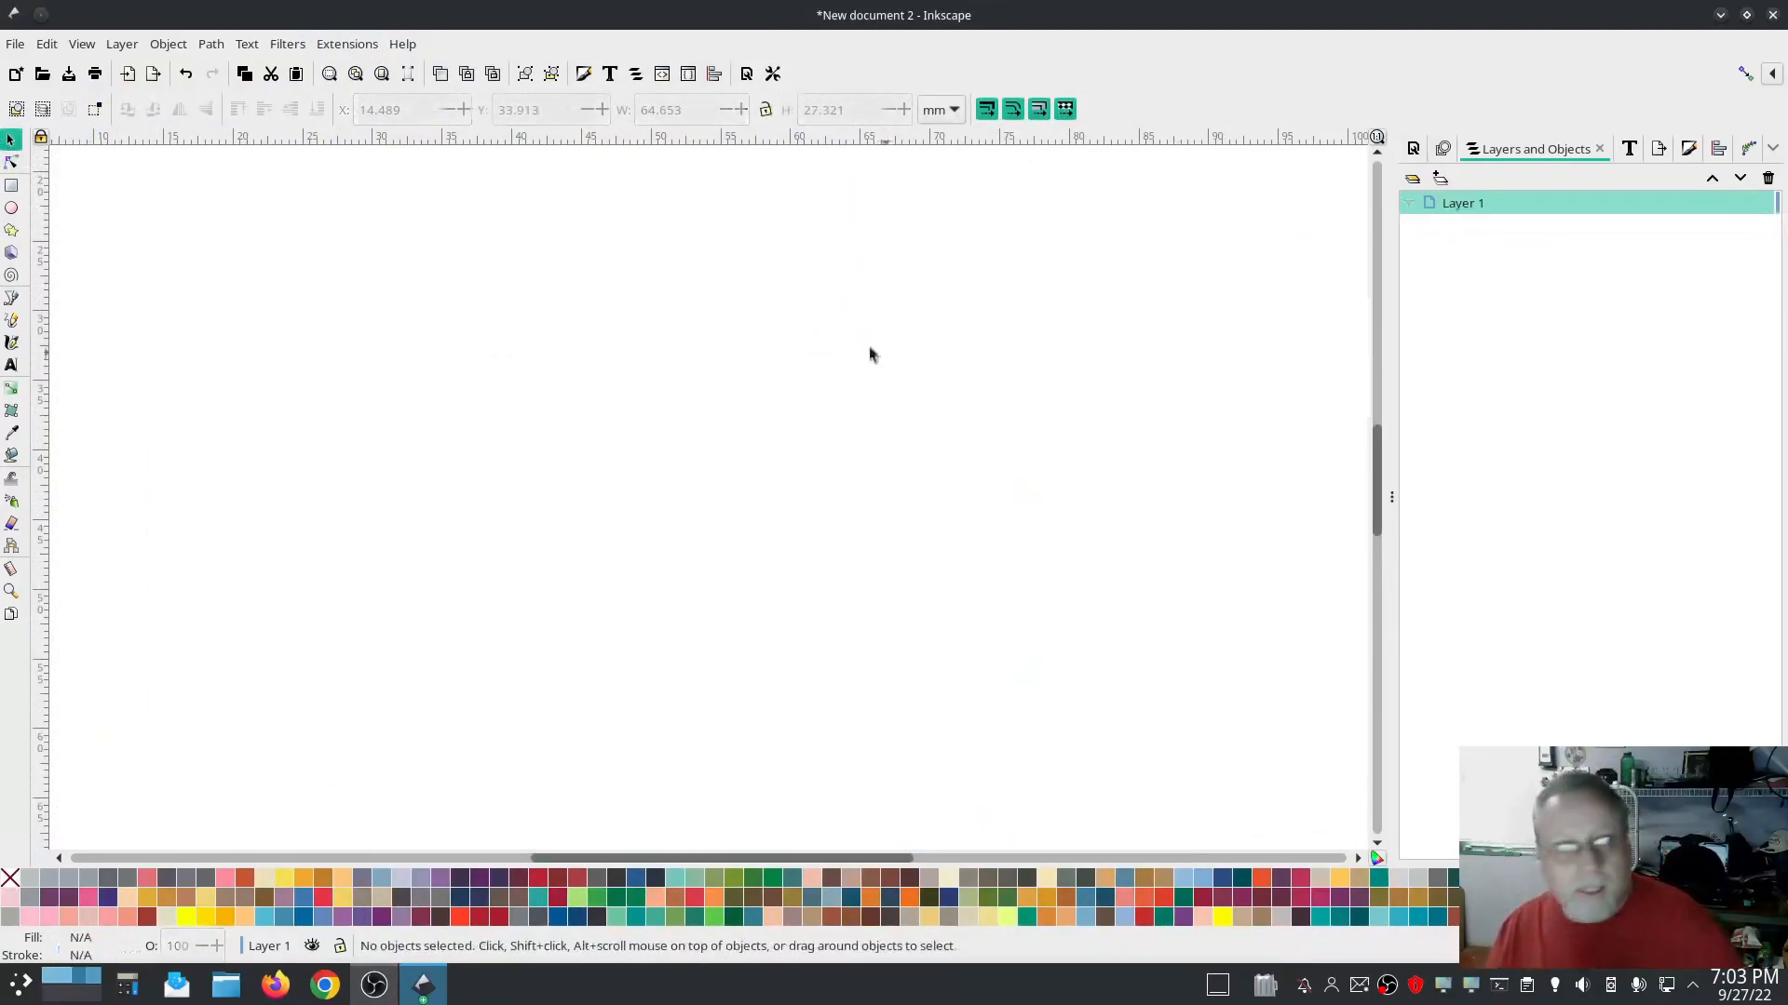
{"action": "left_click", "coordinate": [11, 229]}
{"action": "mouse_move", "coordinate": [413, 379]}
{"action": "left_mouse_down"}
{"action": "mouse_move", "coordinate": [552, 514]}
{"action": "mouse_move", "coordinate": [757, 627]}
{"action": "left_mouse_up"}
{"action": "left_click", "coordinate": [10, 139]}
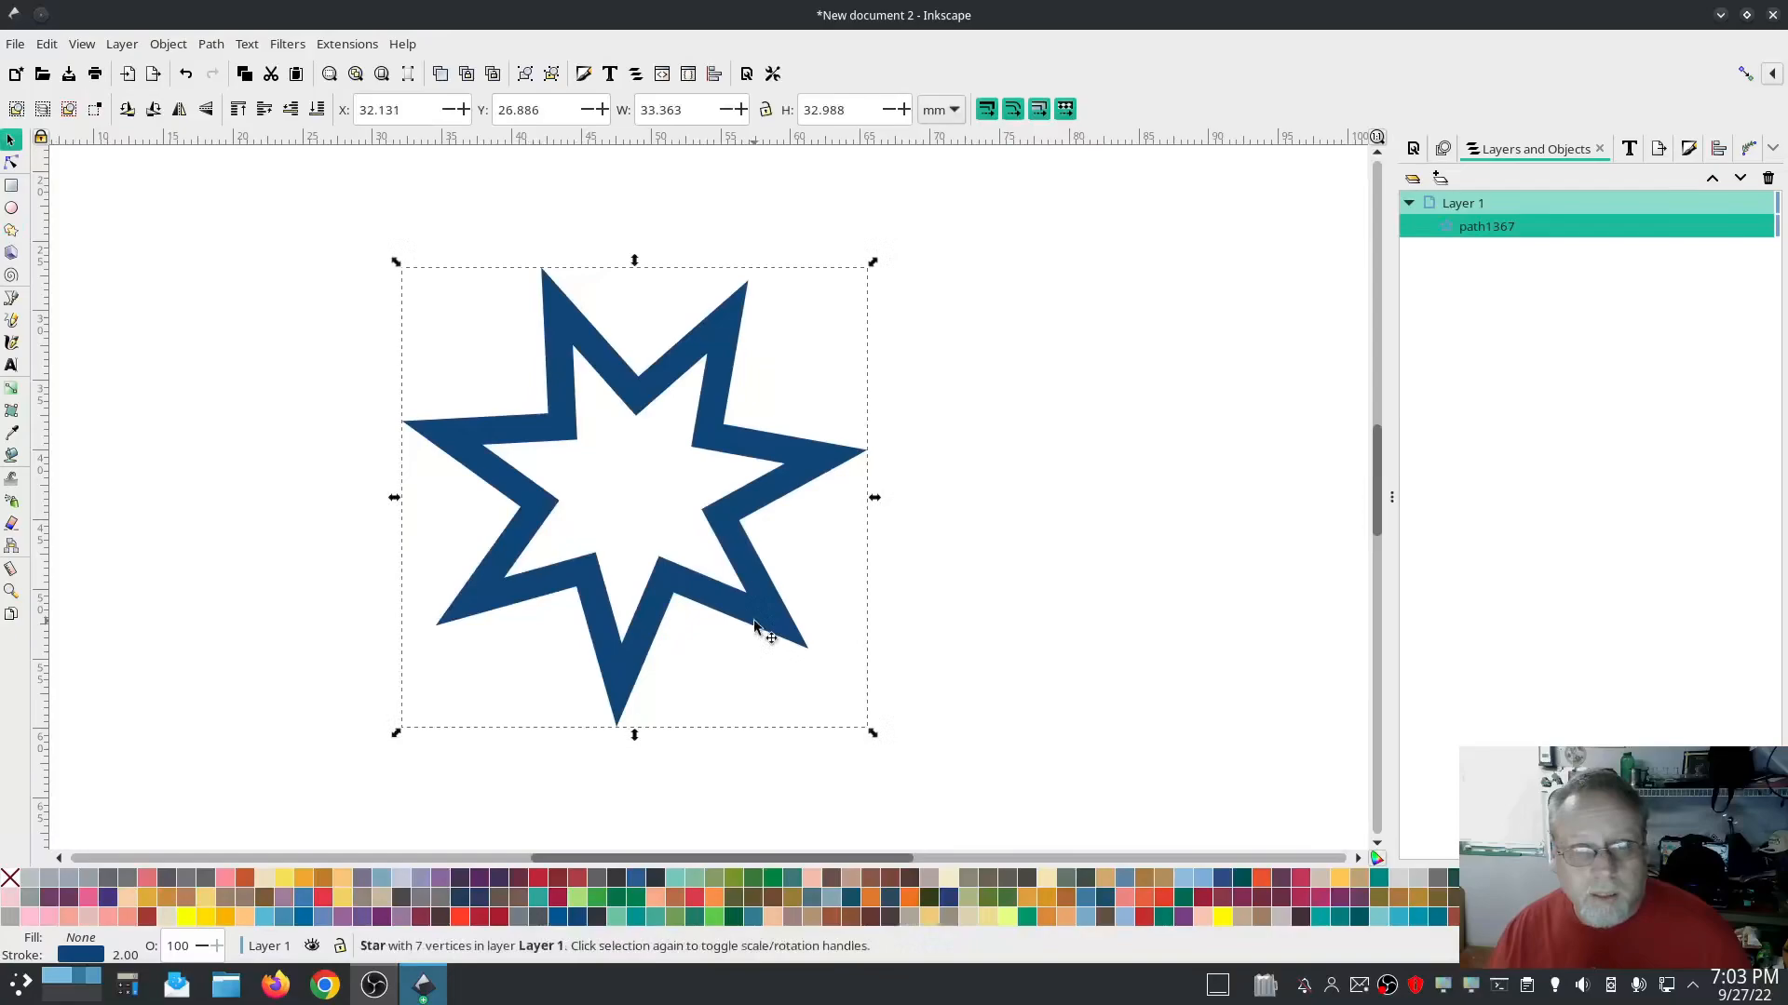
Convert the star's line to satin with Ink/Stitch and expand Layer 1 to list the resulting paths
{"action": "left_click", "coordinate": [346, 44]}
{"action": "mouse_move", "coordinate": [522, 303]}
{"action": "mouse_move", "coordinate": [653, 556]}
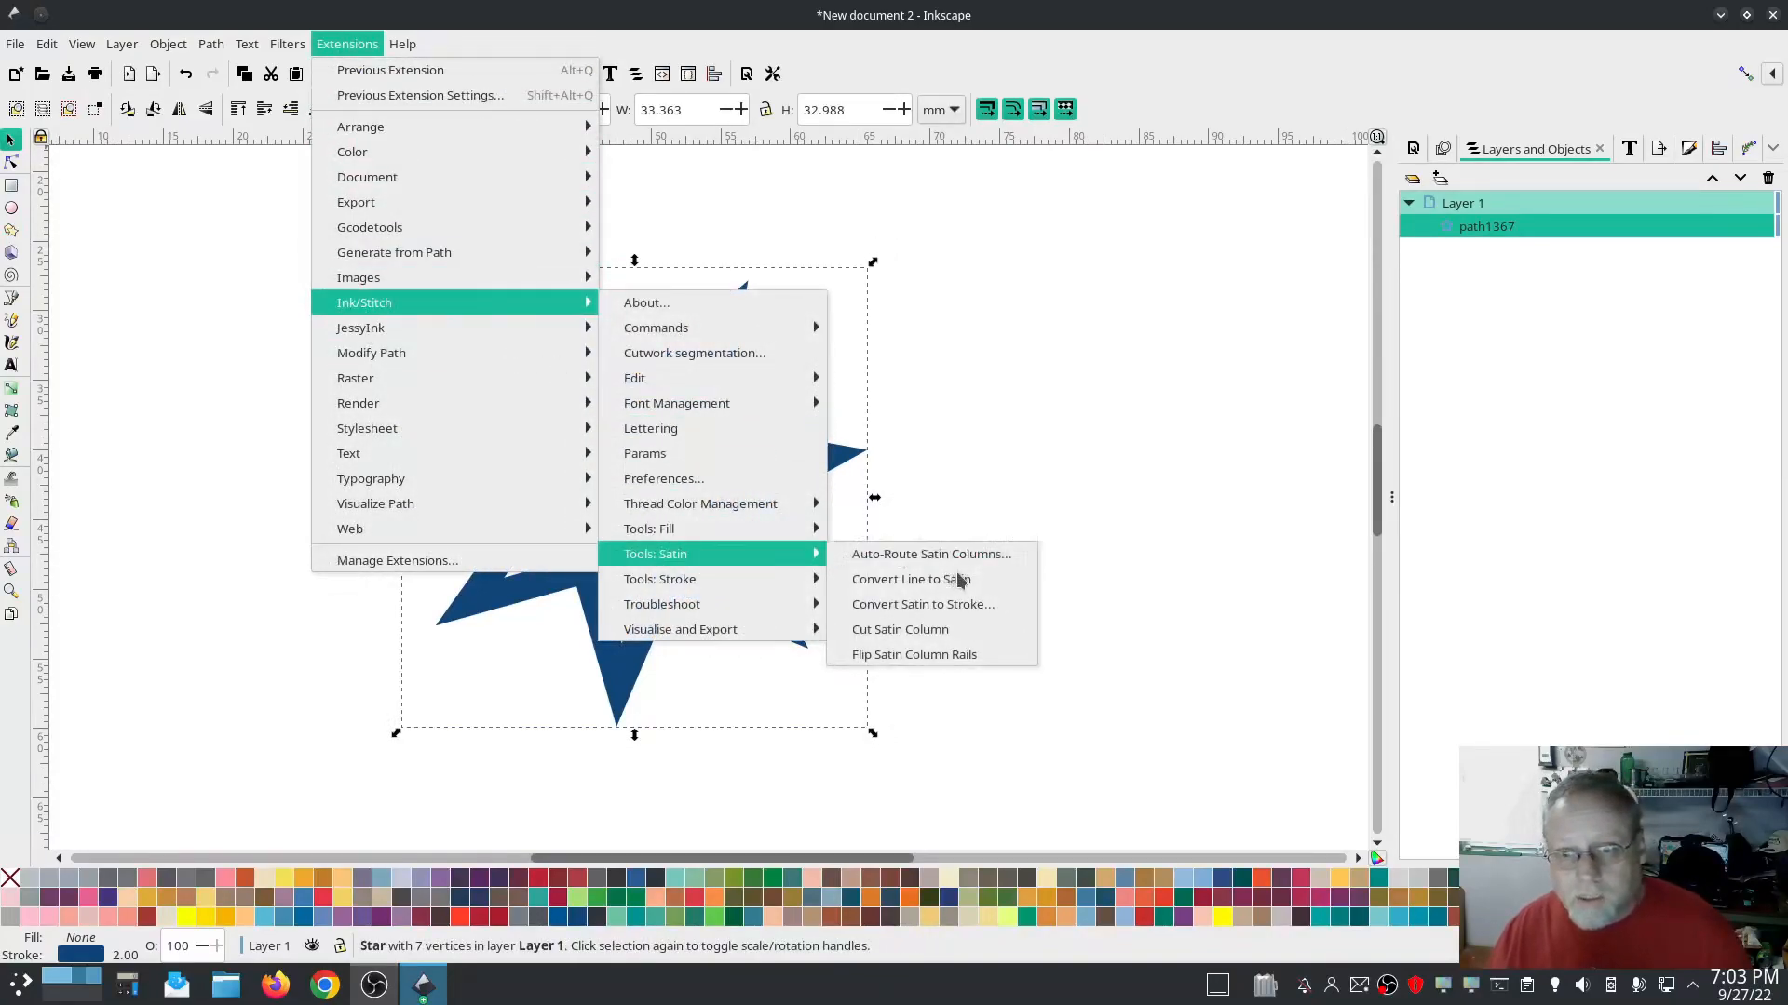
{"action": "left_click", "coordinate": [959, 580]}
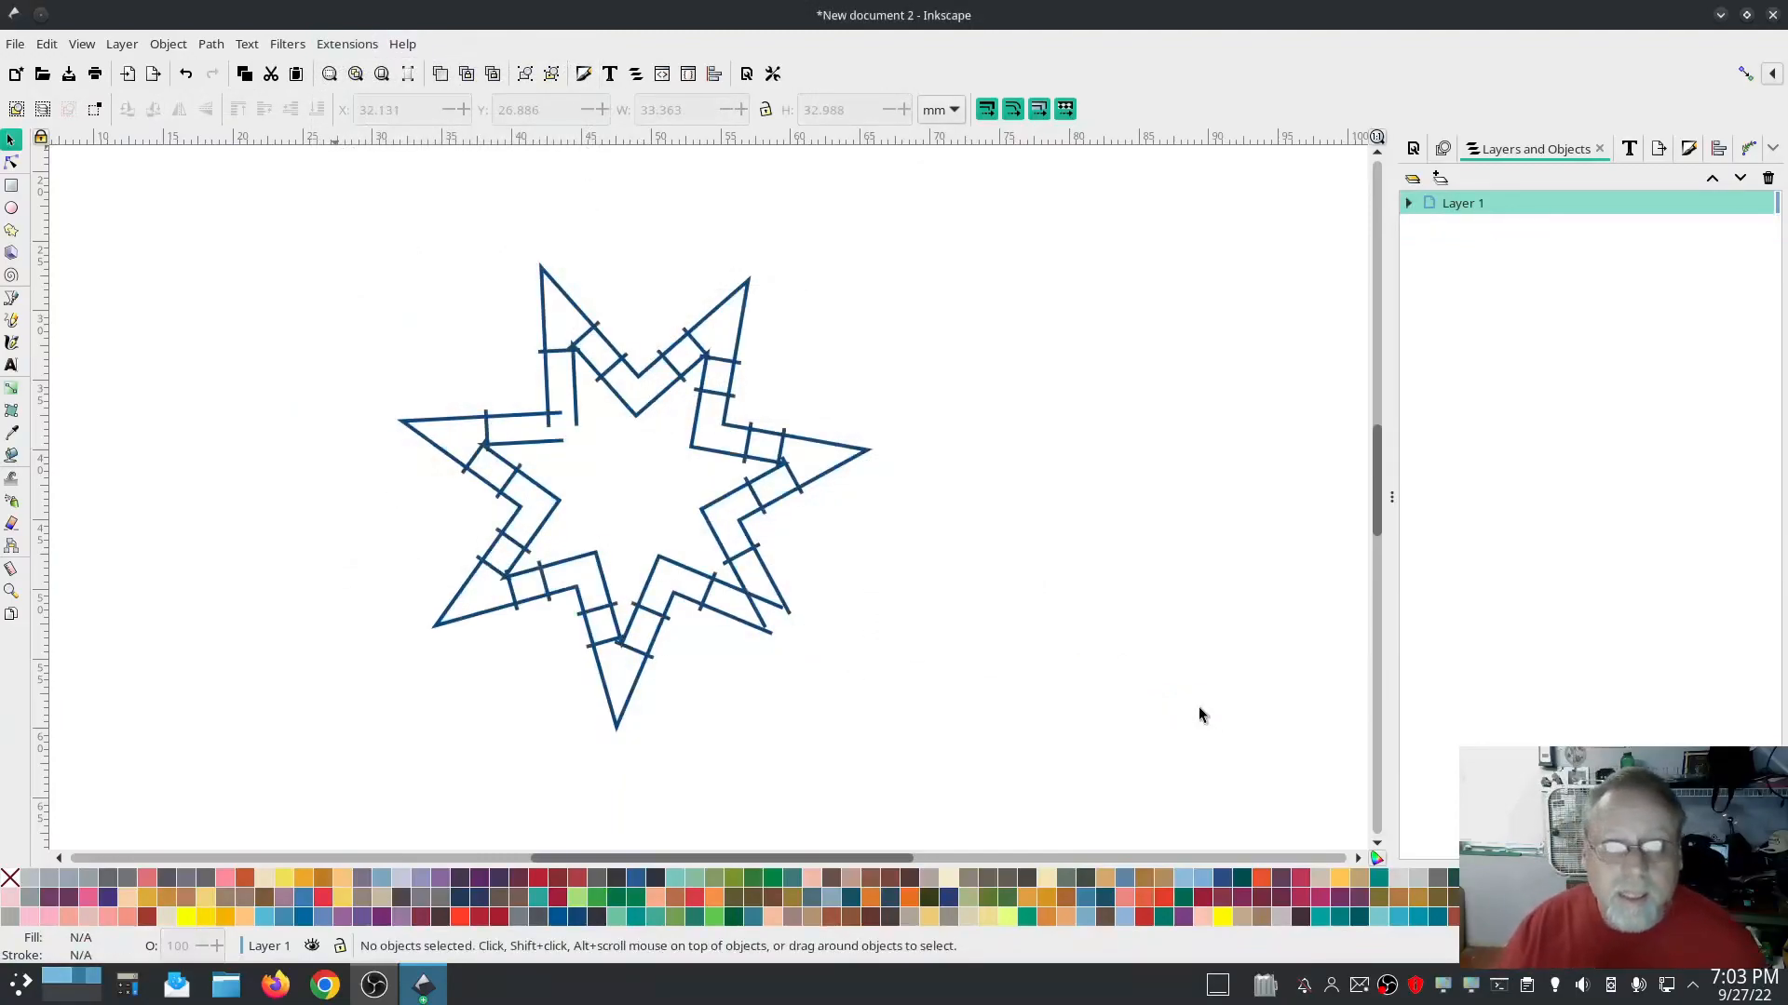
{"action": "left_click", "coordinate": [1409, 203]}
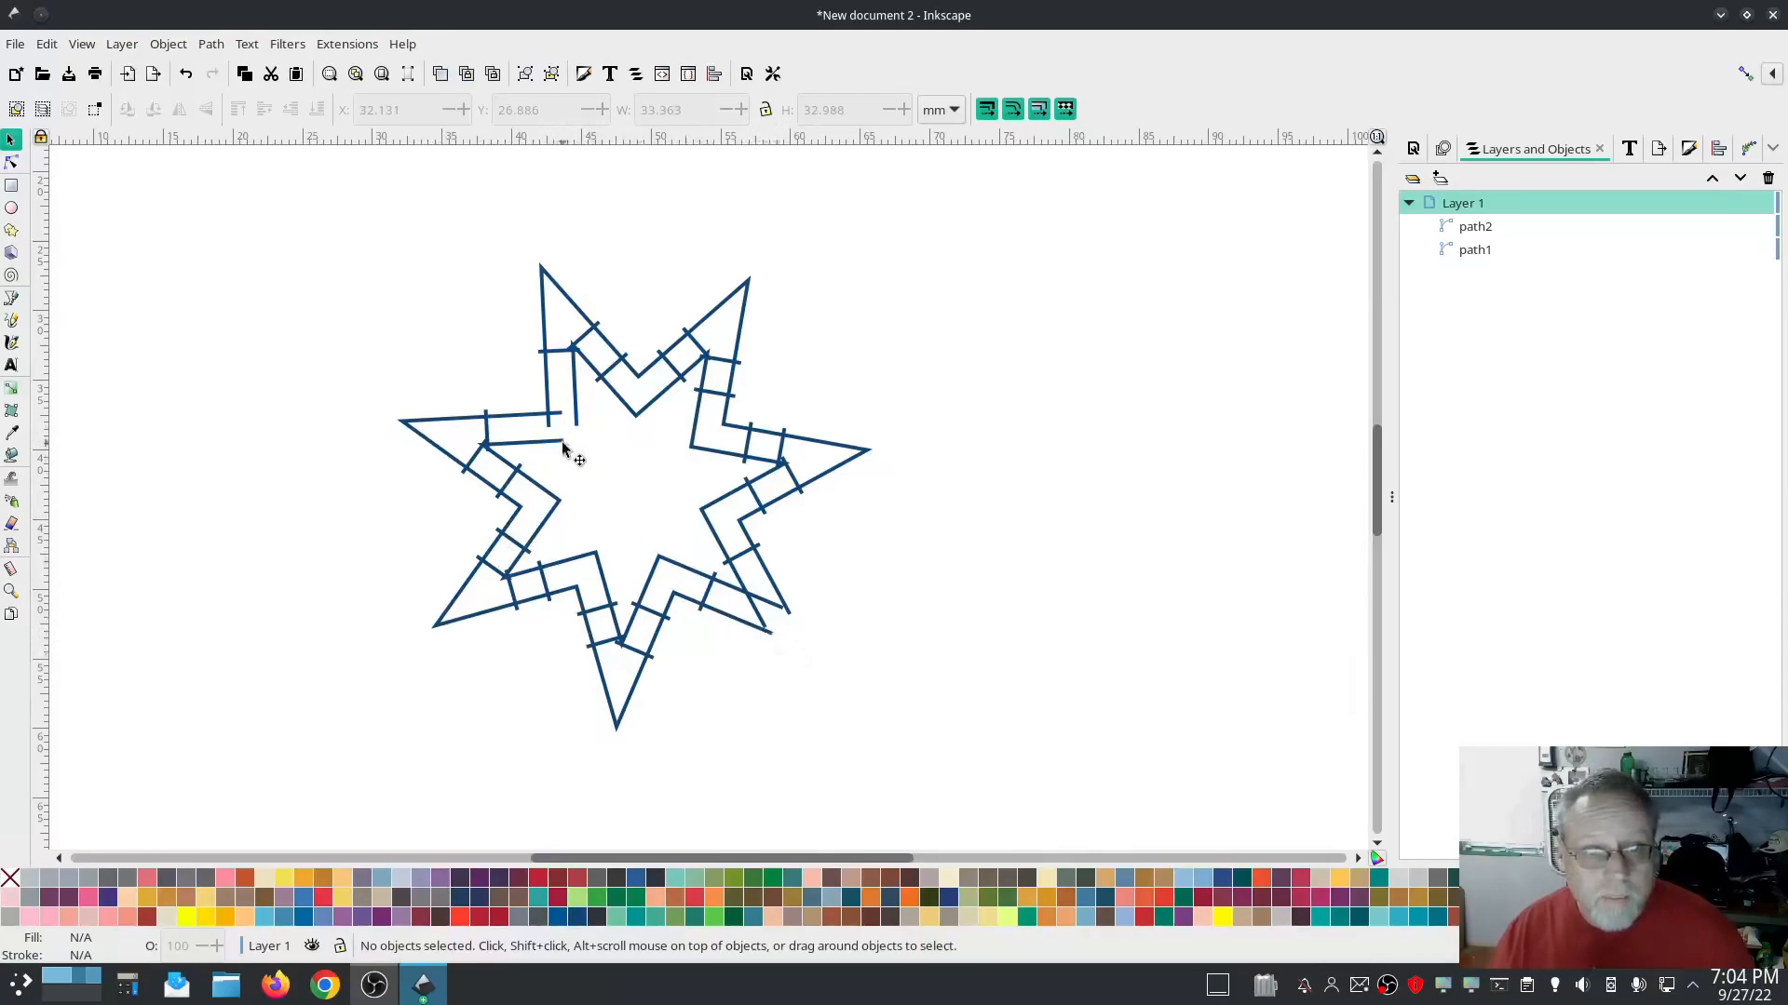
Edit the nodes of both star paths together, aligning and joining the outer and the inner rail ends at the upper-left inner corner
{"action": "scroll", "coordinate": [558, 423], "scroll_direction": "left", "scroll_amount": 3}
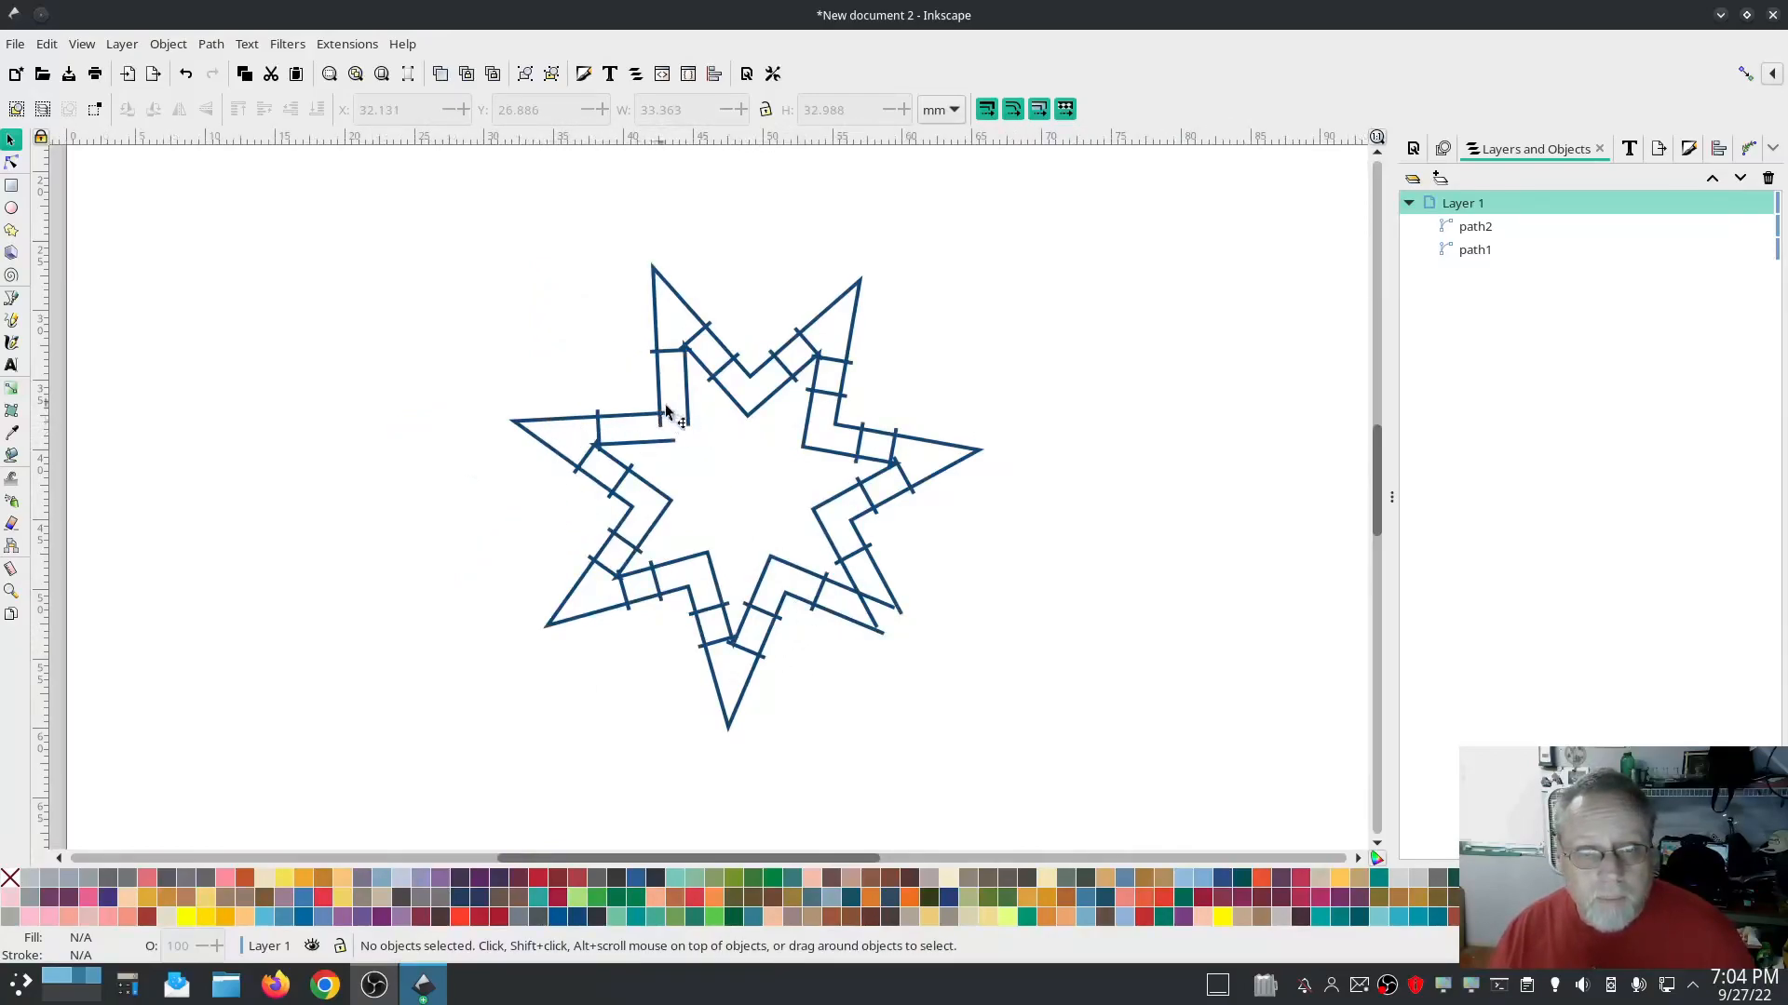
{"action": "scroll", "coordinate": [684, 421], "scroll_direction": "up", "scroll_amount": 2}
{"action": "scroll", "coordinate": [684, 421], "scroll_direction": "up", "scroll_amount": 1}
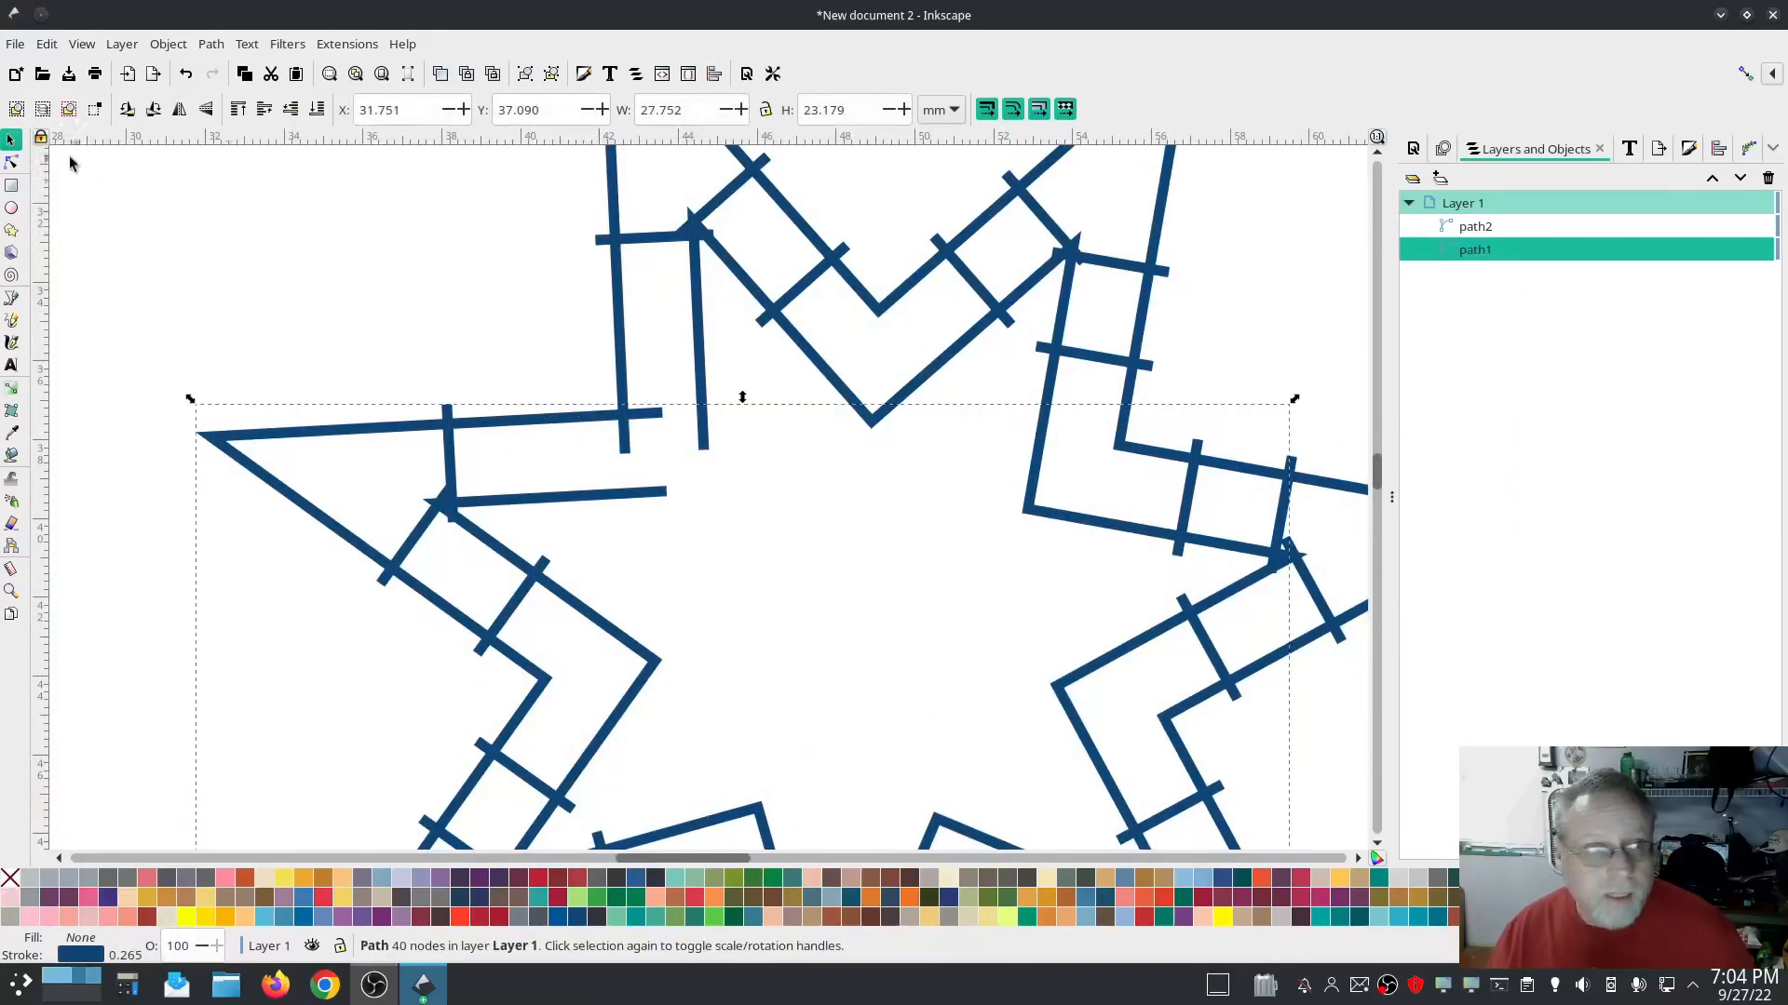
{"action": "left_click", "coordinate": [13, 164]}
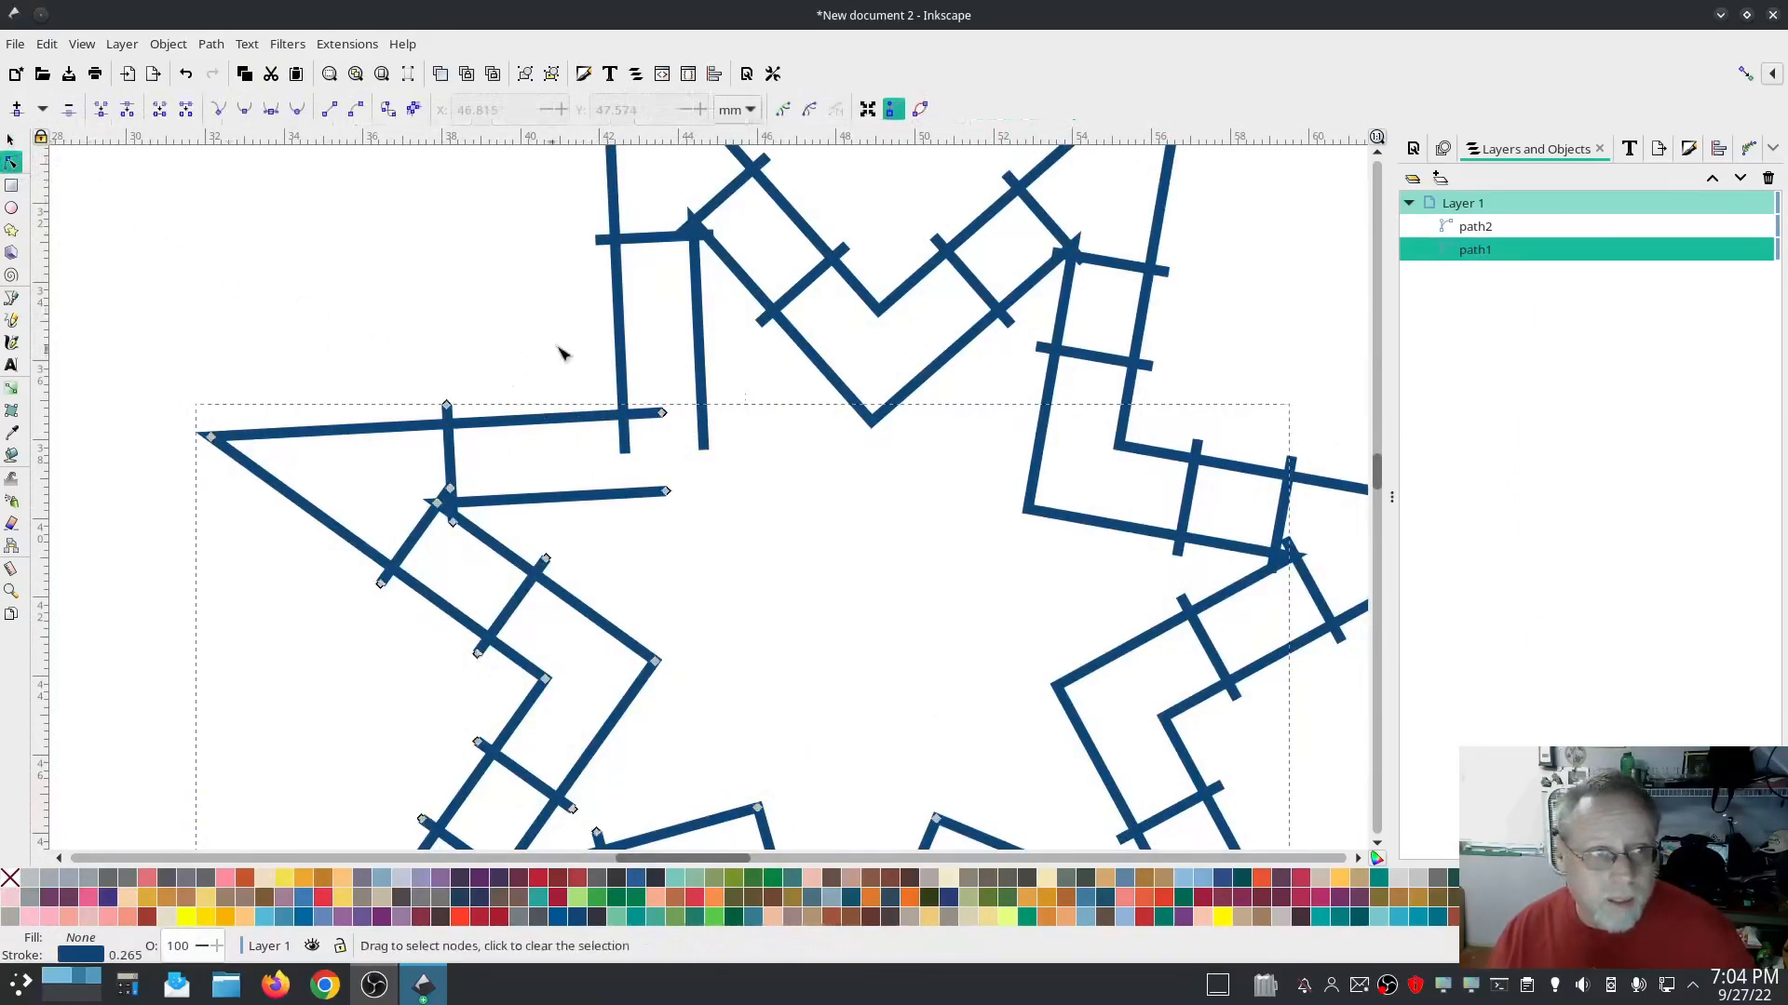
{"action": "left_click", "coordinate": [622, 319], "text": "shift"}
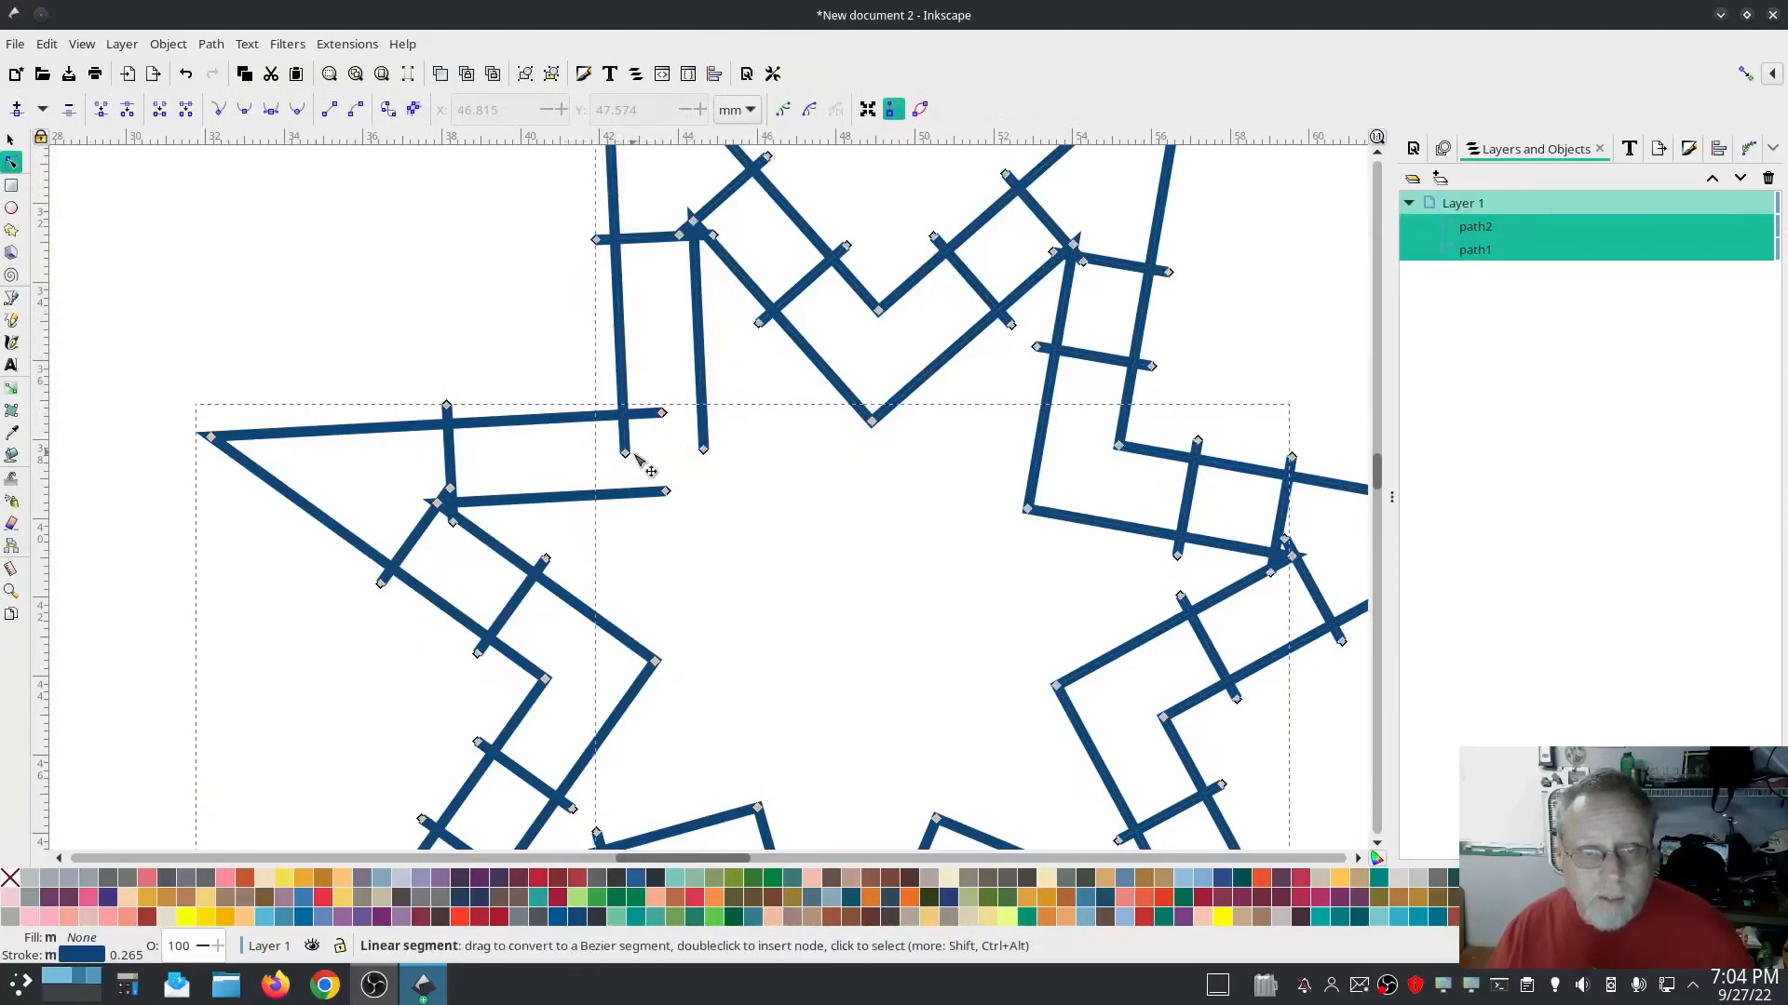
{"action": "mouse_move", "coordinate": [628, 454]}
{"action": "left_mouse_down"}
{"action": "mouse_move", "coordinate": [622, 416]}
{"action": "mouse_move", "coordinate": [651, 416]}
{"action": "mouse_move", "coordinate": [625, 421]}
{"action": "left_mouse_up"}
{"action": "left_click_drag", "start_coordinate": [563, 370], "coordinate": [642, 430]}
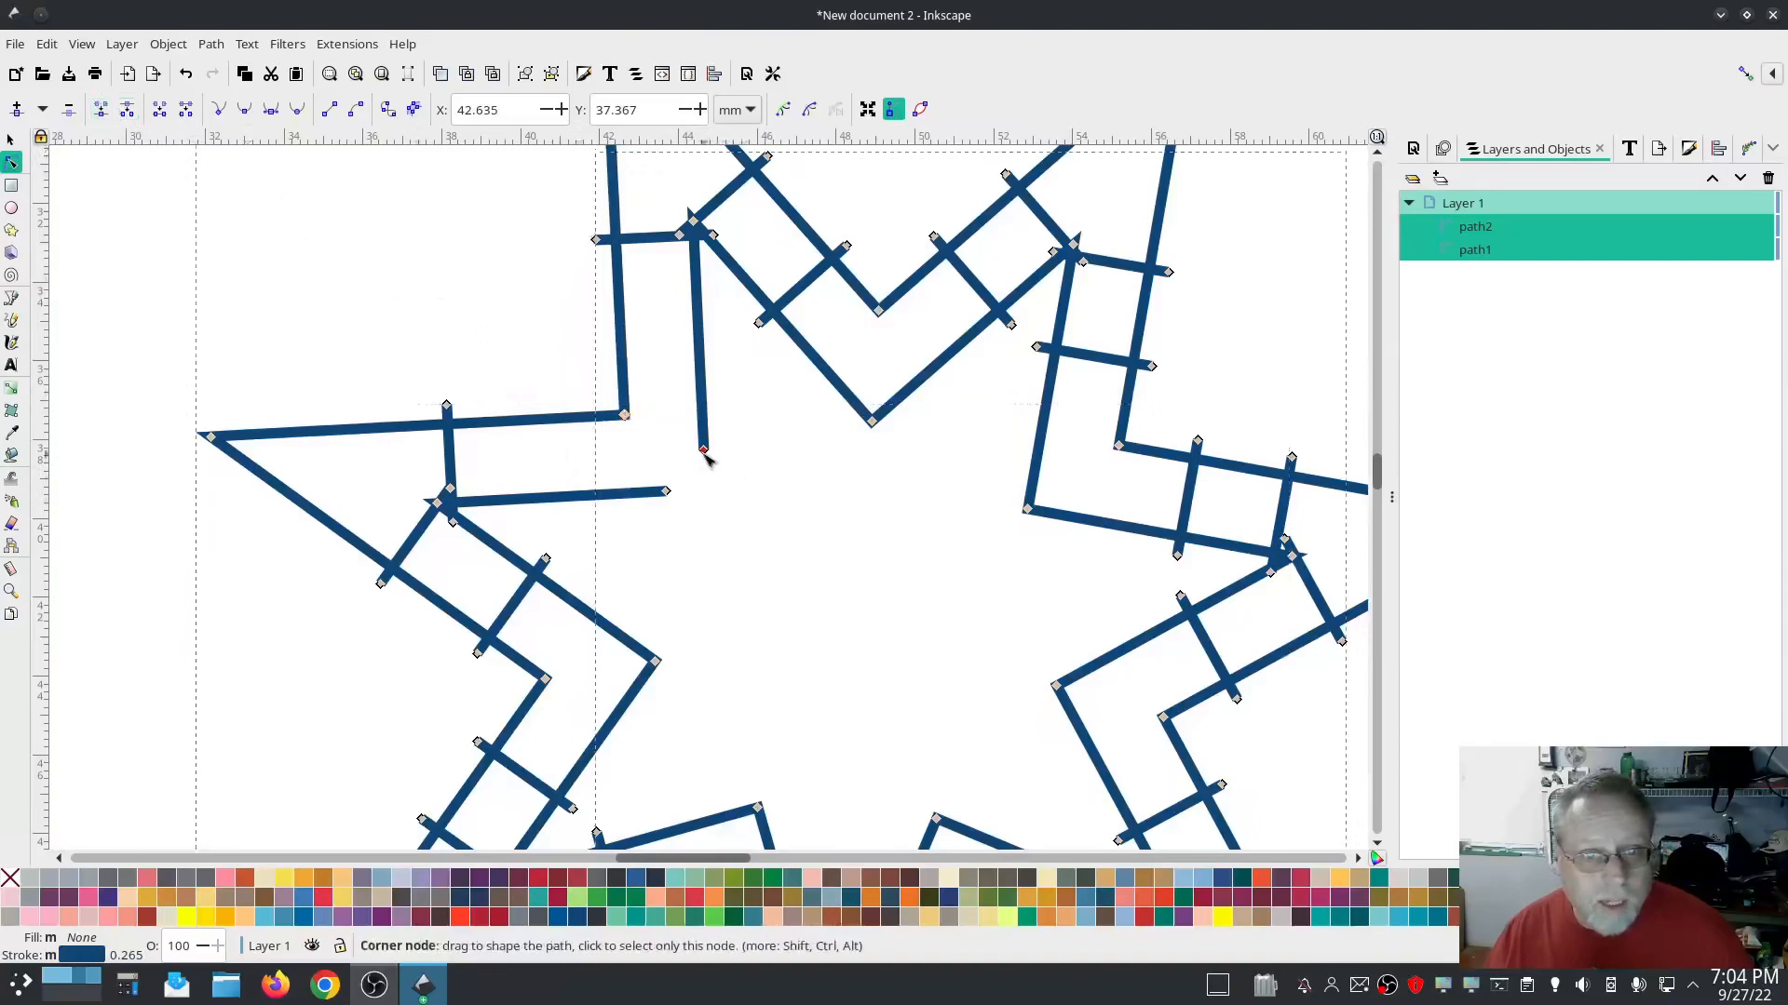
{"action": "left_click_drag", "start_coordinate": [665, 493], "coordinate": [684, 461]}
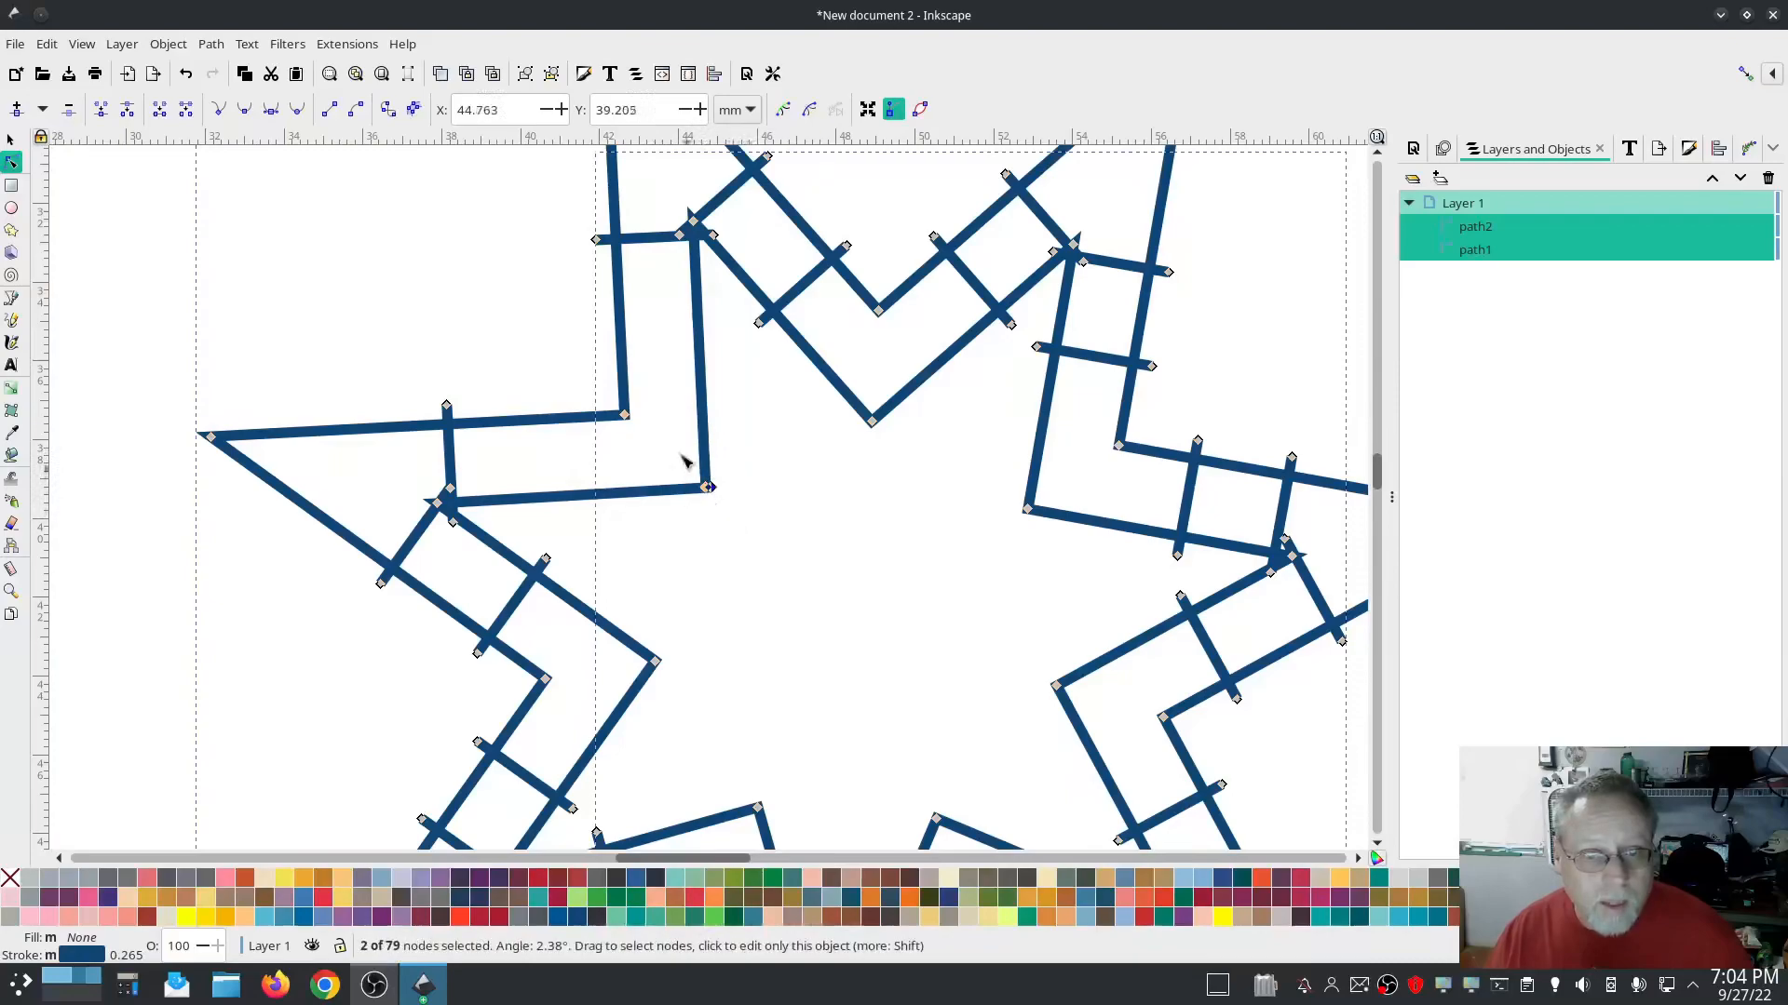
{"action": "left_click", "coordinate": [102, 112]}
Join the upper pair of rail ends at the star's broken lower-right point and bring the lower pair's ends together
{"action": "scroll", "coordinate": [732, 551], "scroll_direction": "down", "scroll_amount": 8}
{"action": "scroll", "coordinate": [732, 551], "scroll_direction": "right", "scroll_amount": 8}
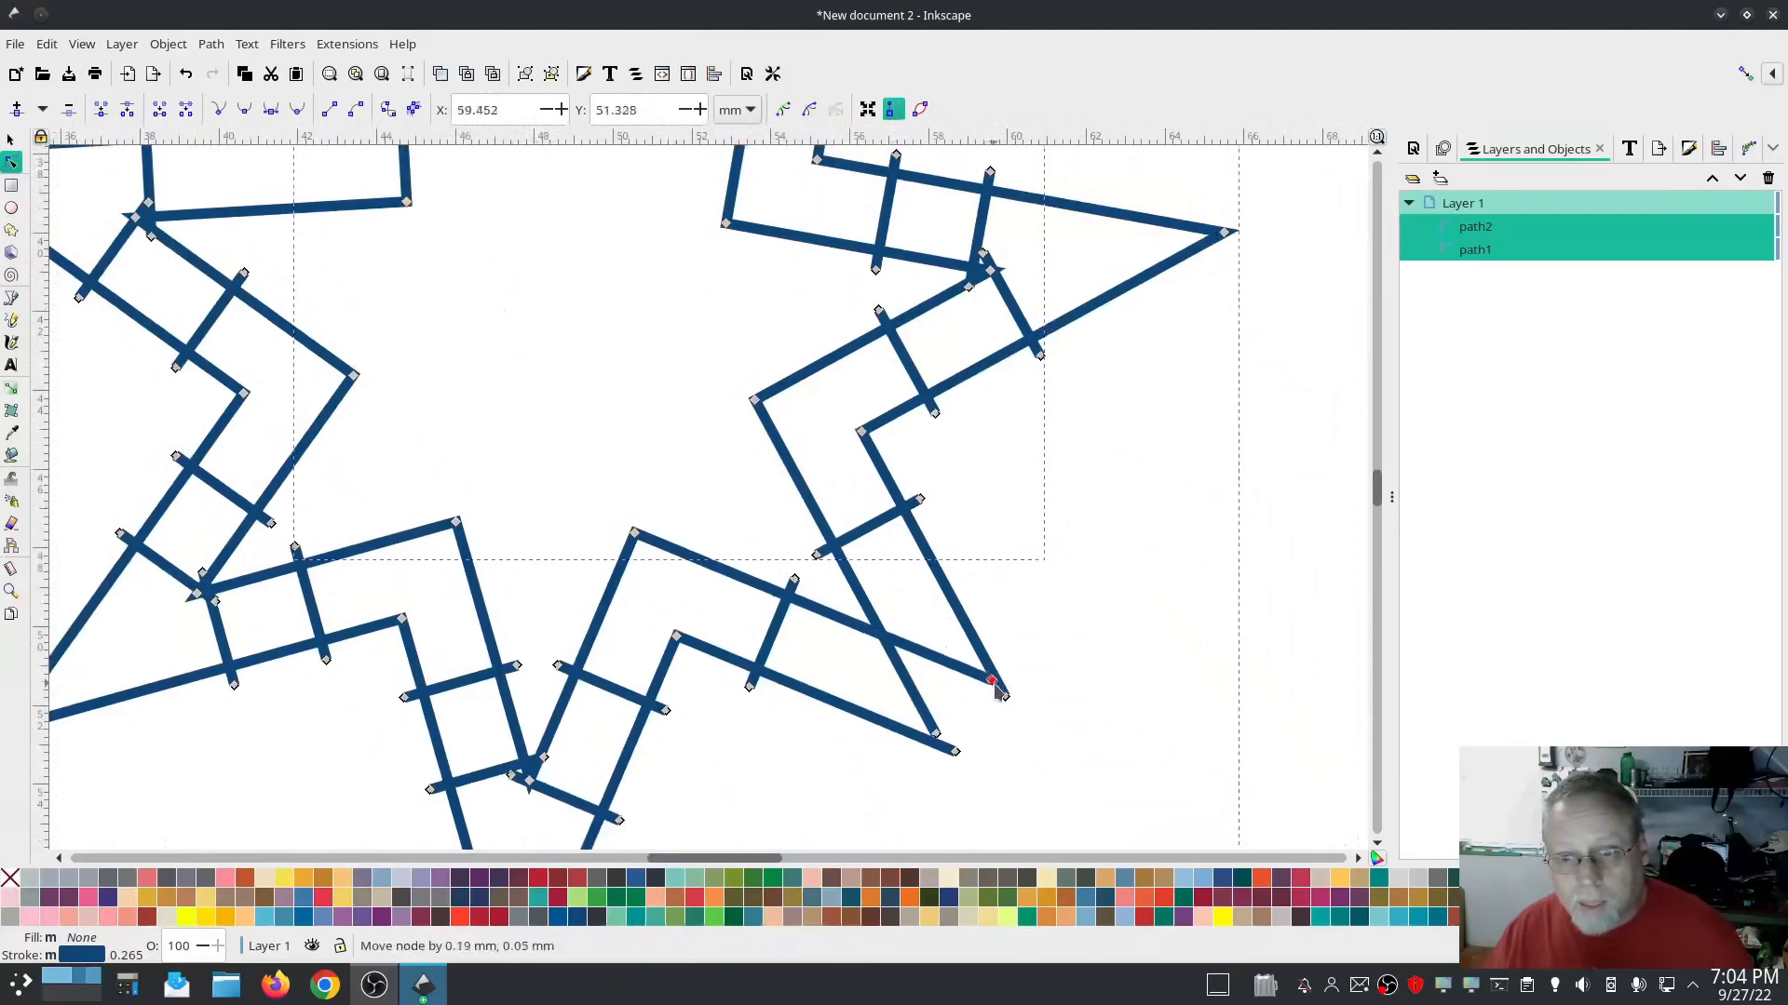
{"action": "left_click_drag", "start_coordinate": [1005, 698], "coordinate": [973, 660]}
{"action": "left_click", "coordinate": [99, 110]}
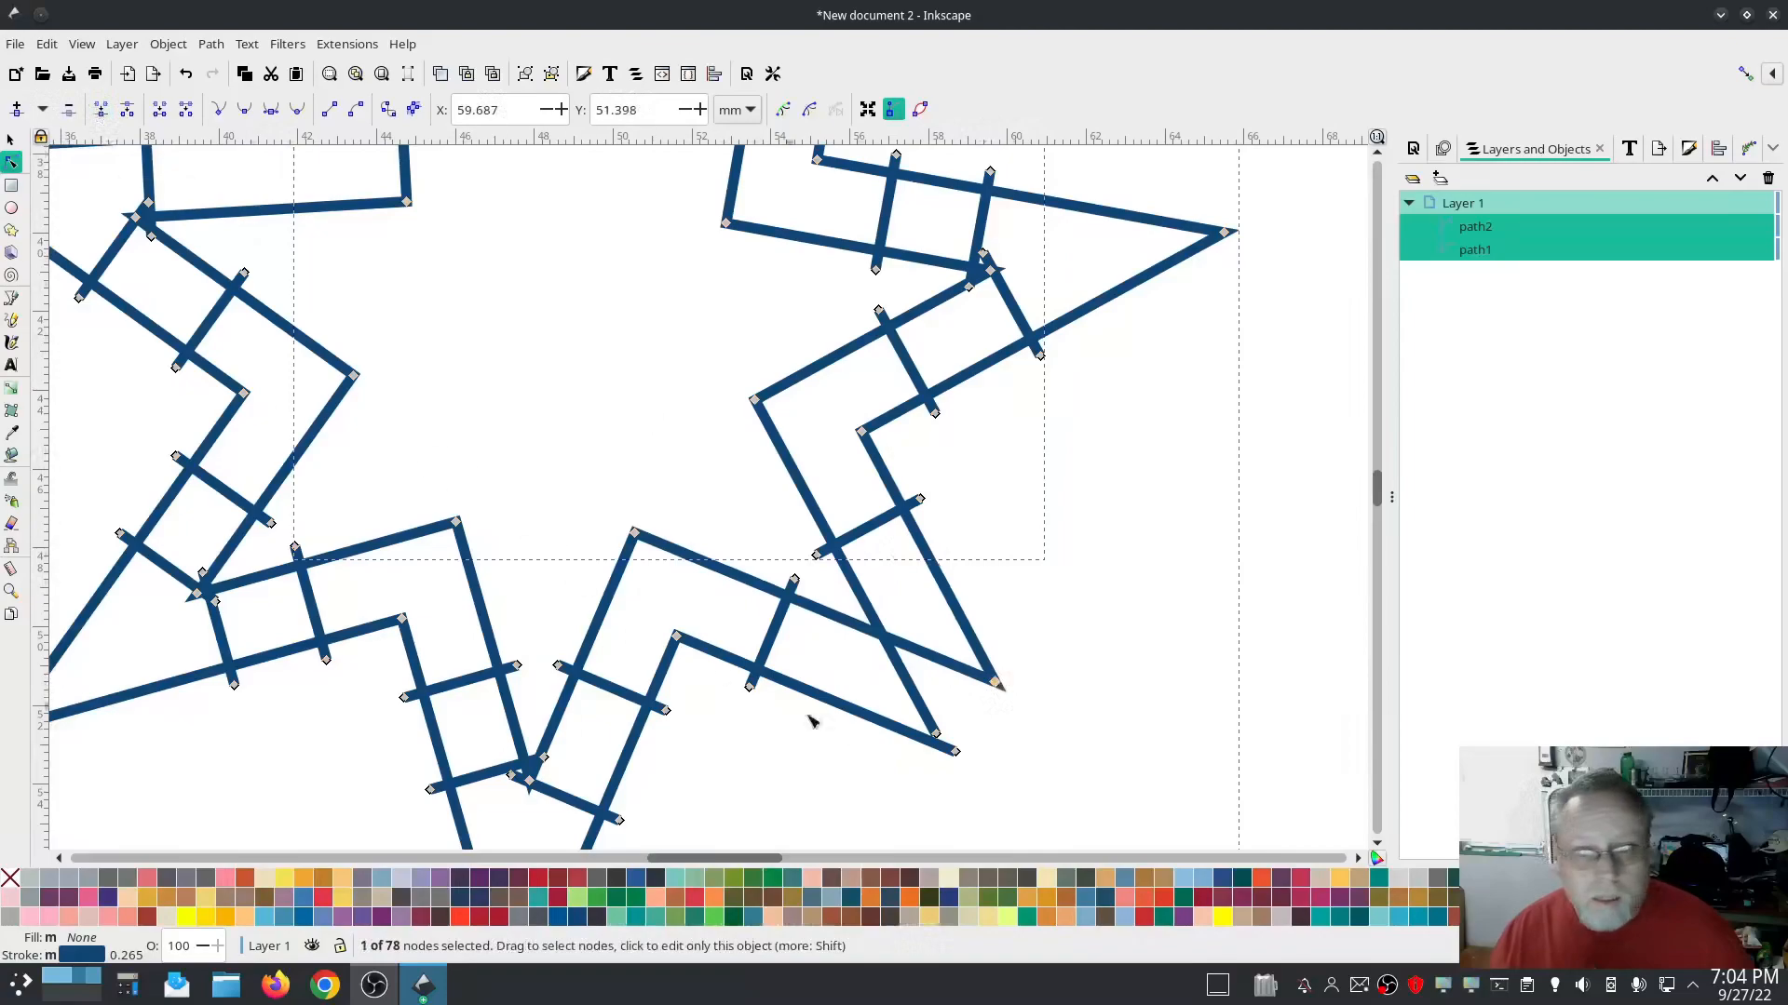
{"action": "left_click_drag", "start_coordinate": [955, 751], "coordinate": [940, 742]}
{"action": "key", "text": "w"}
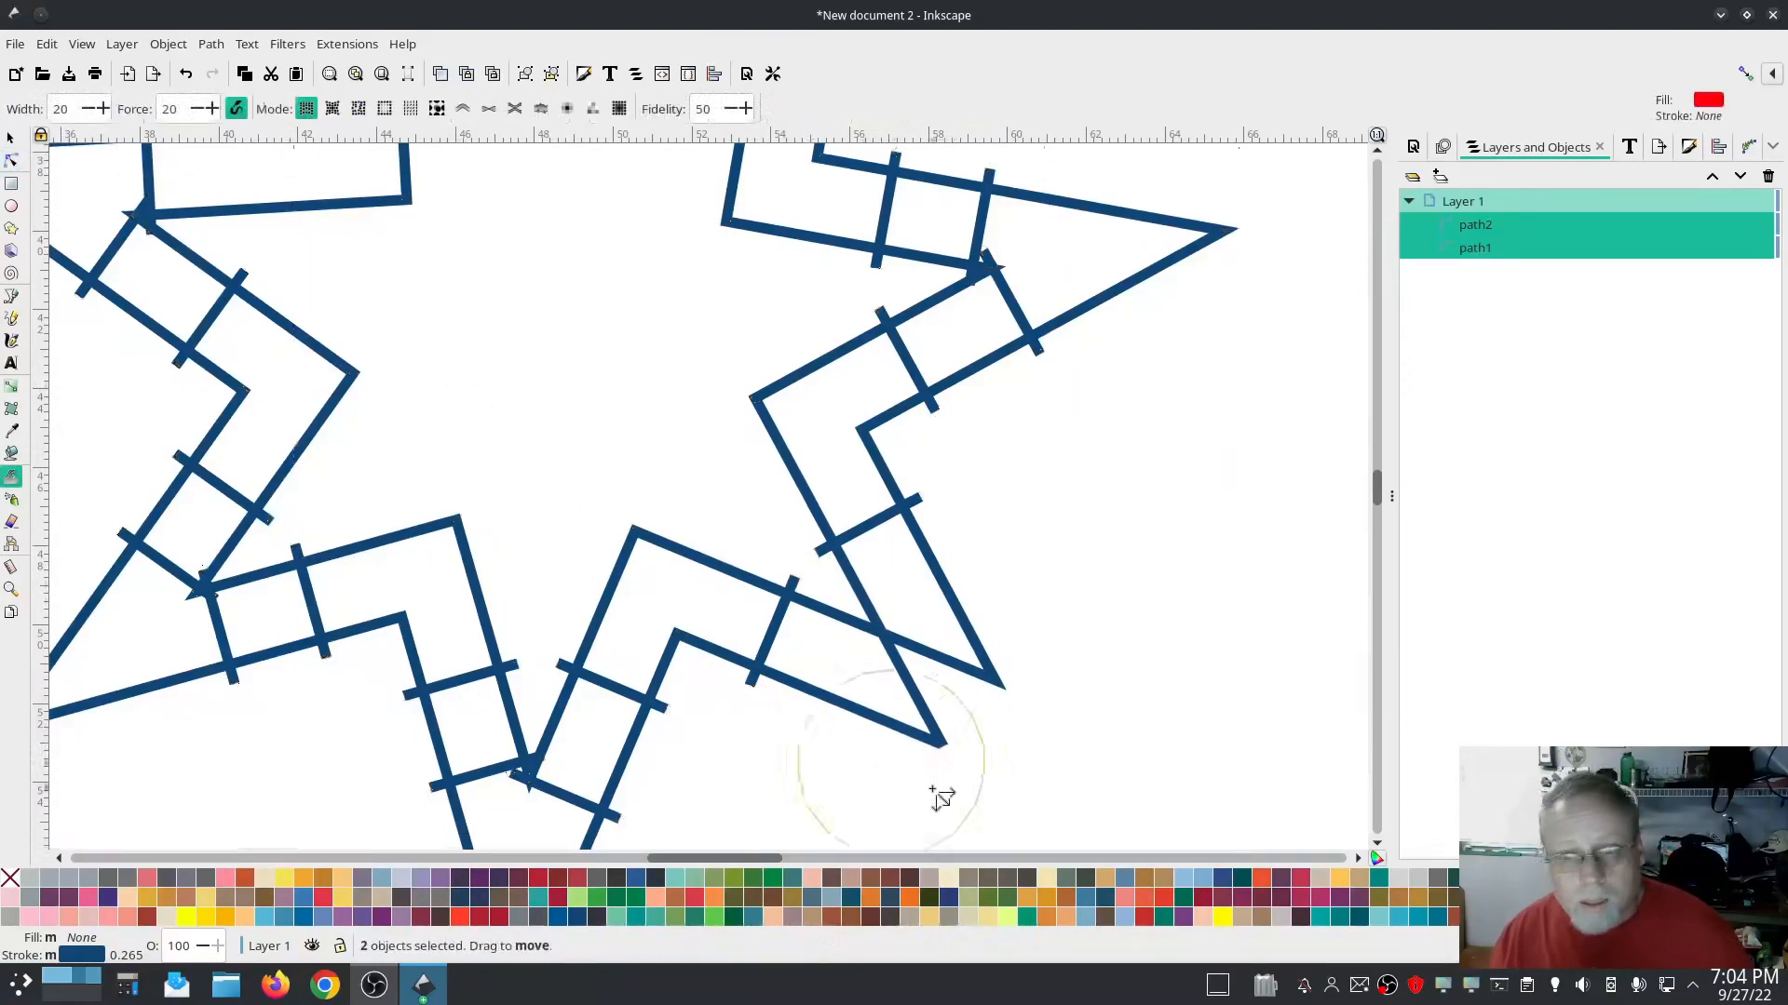
{"action": "key", "text": "Escape"}
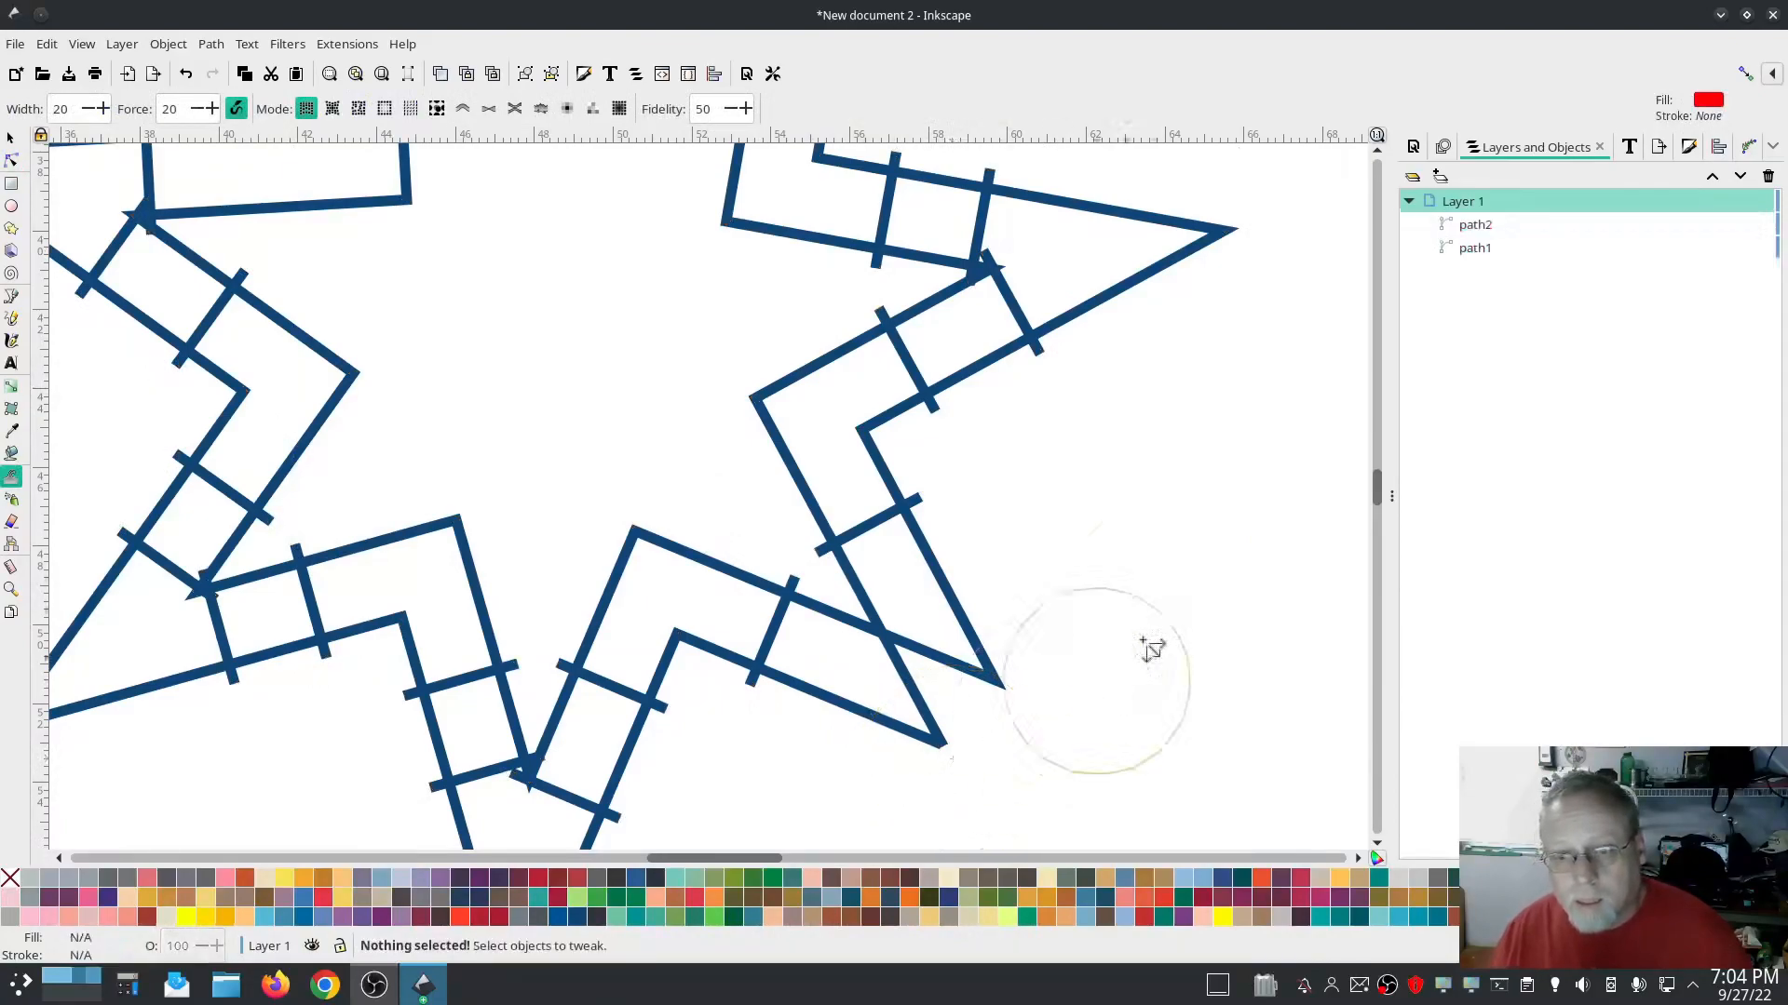
{"action": "right_click", "coordinate": [1170, 563]}
{"action": "left_click", "coordinate": [1082, 751]}
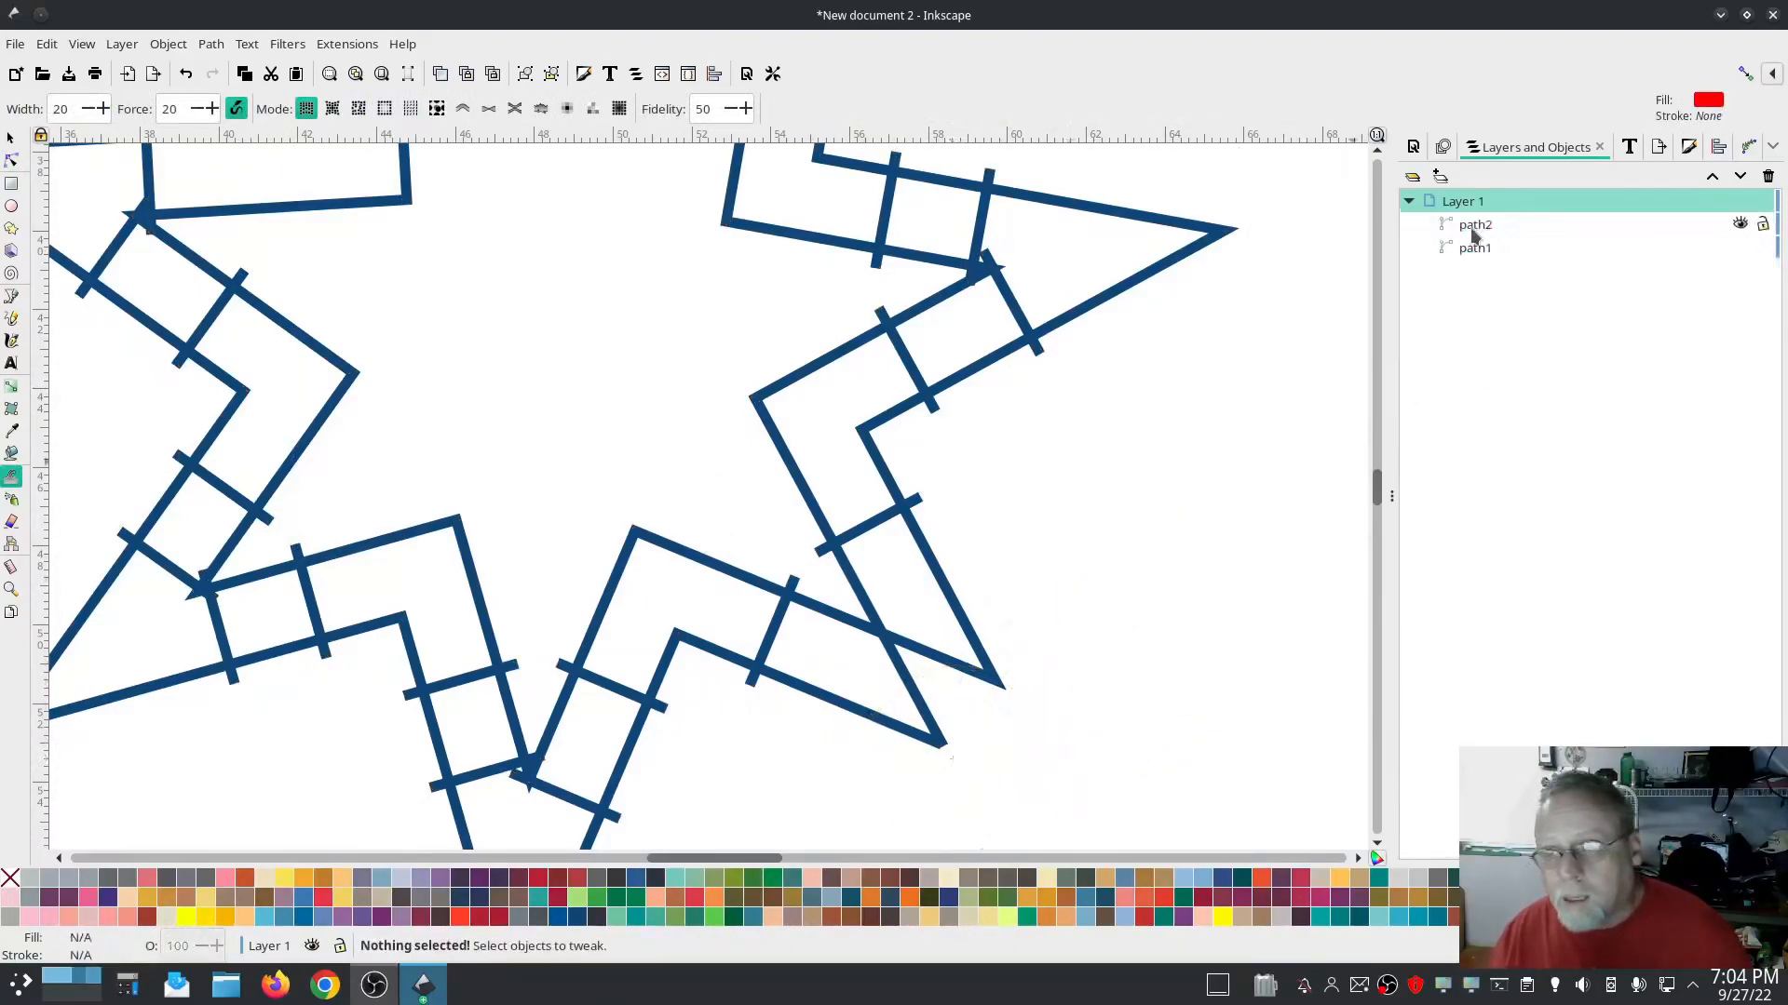
Return to node editing on path1, join the lower pair of rail ends at the lower-right point, and add path2 to the selection
{"action": "left_click", "coordinate": [1475, 248]}
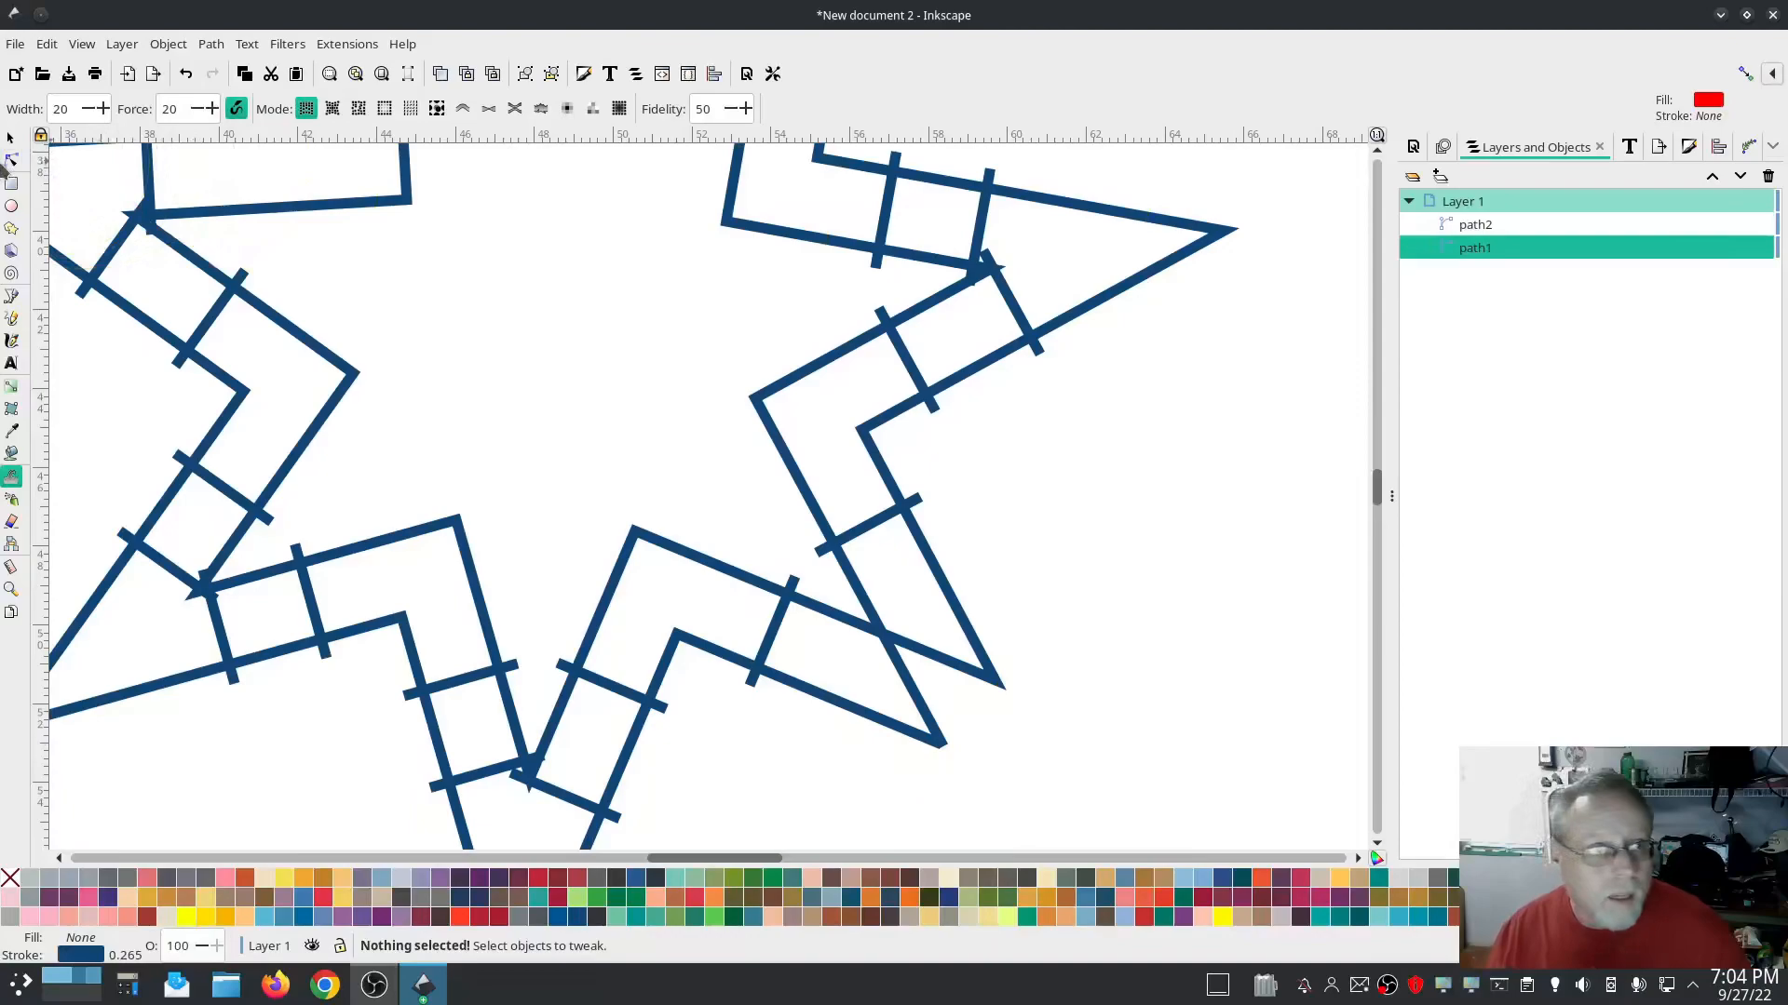
{"action": "left_click", "coordinate": [12, 163]}
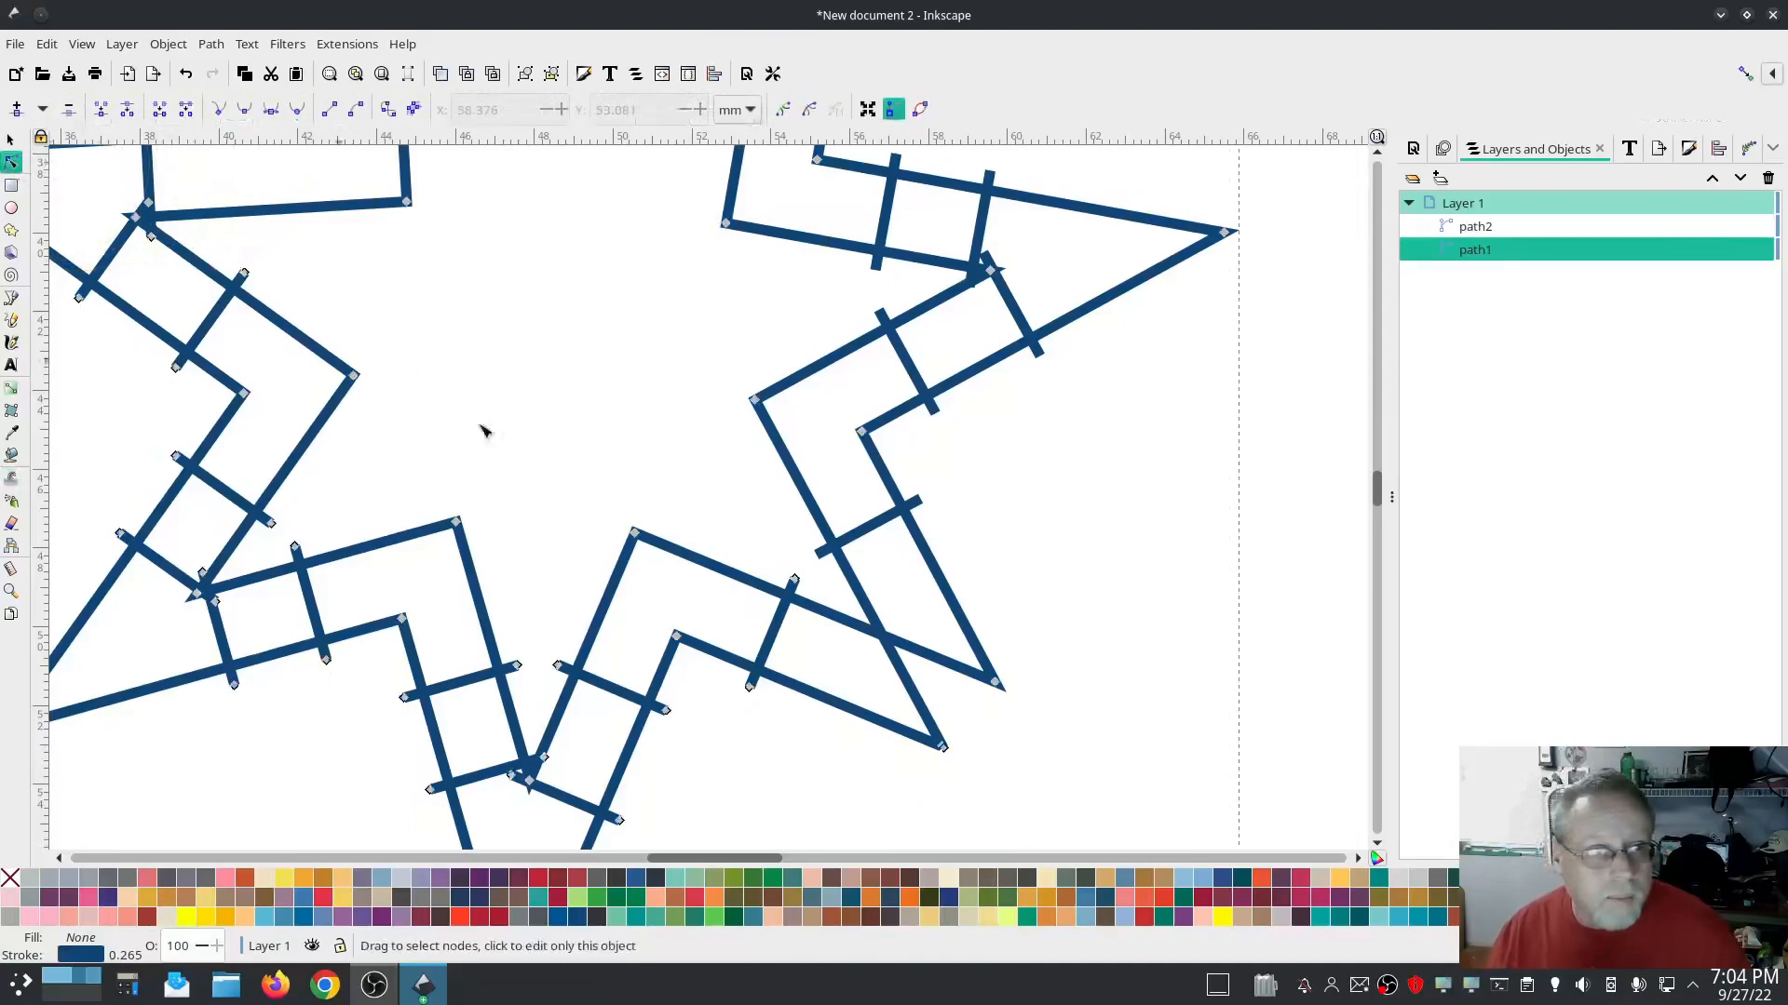
{"action": "left_click", "coordinate": [943, 747]}
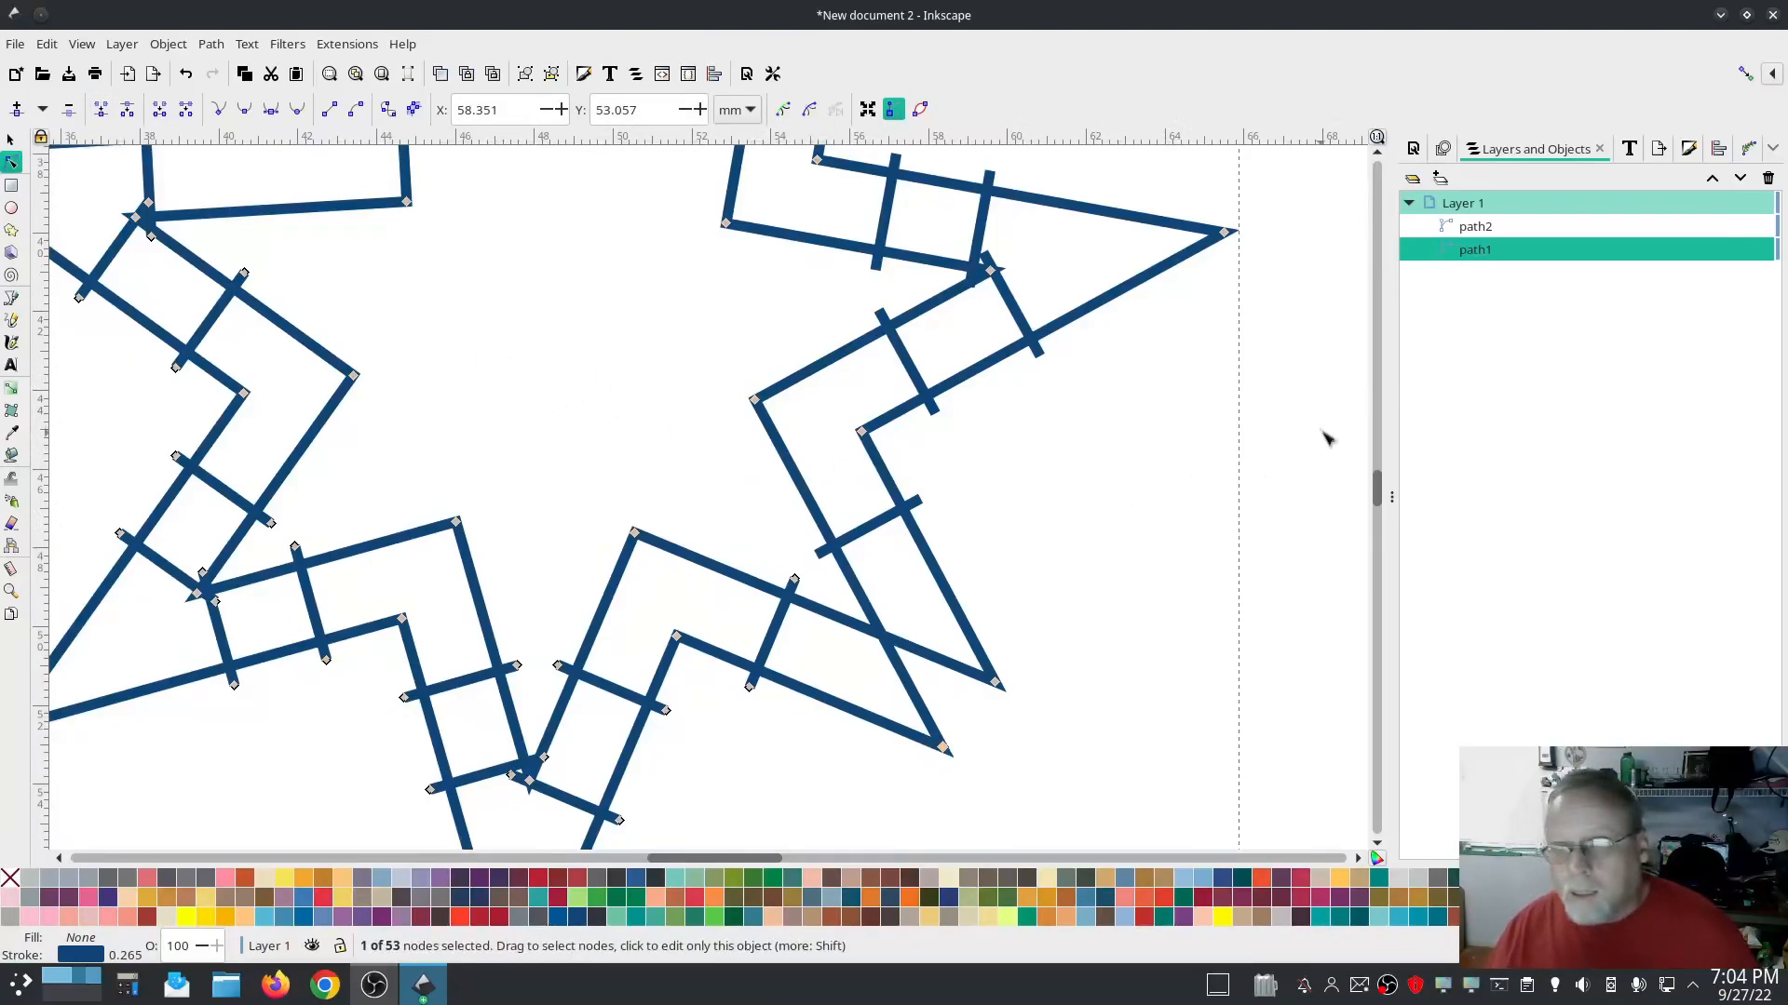
{"action": "left_click", "coordinate": [1495, 232], "text": "shift"}
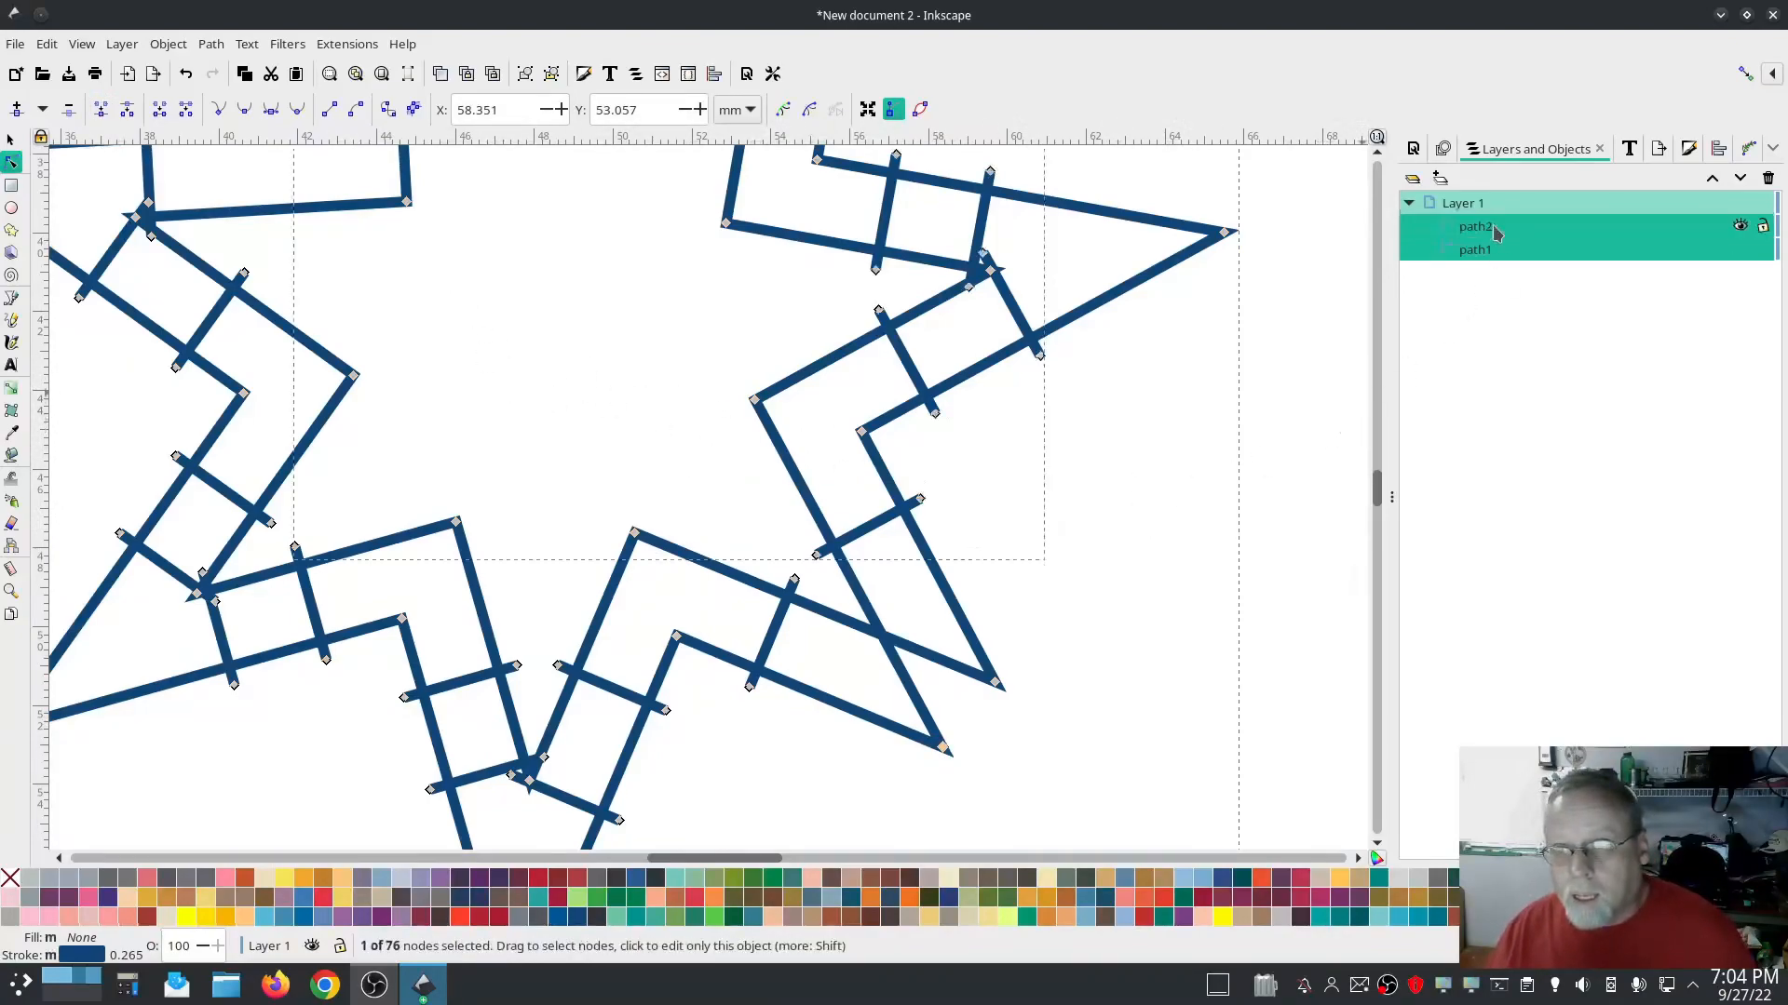
{"action": "scroll", "coordinate": [1112, 679], "scroll_direction": "down", "scroll_amount": 2, "text": "ctrl"}
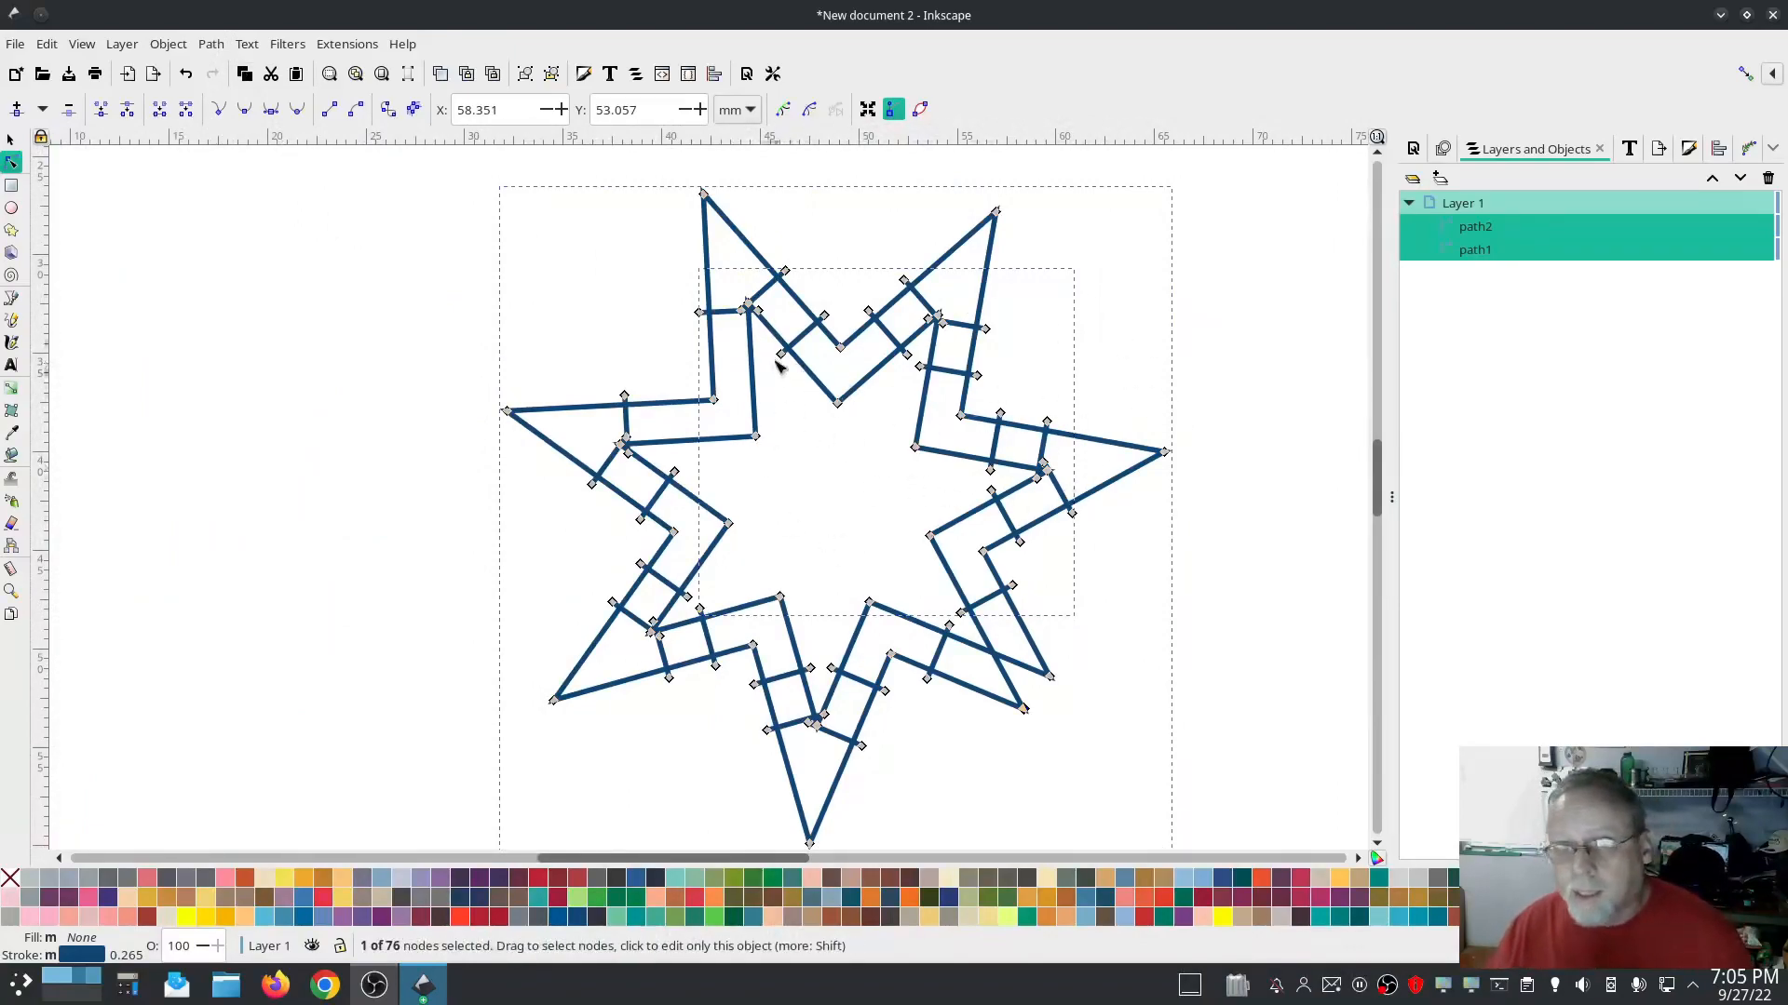
{"action": "scroll", "coordinate": [775, 296], "scroll_direction": "up", "scroll_amount": 4, "text": "ctrl"}
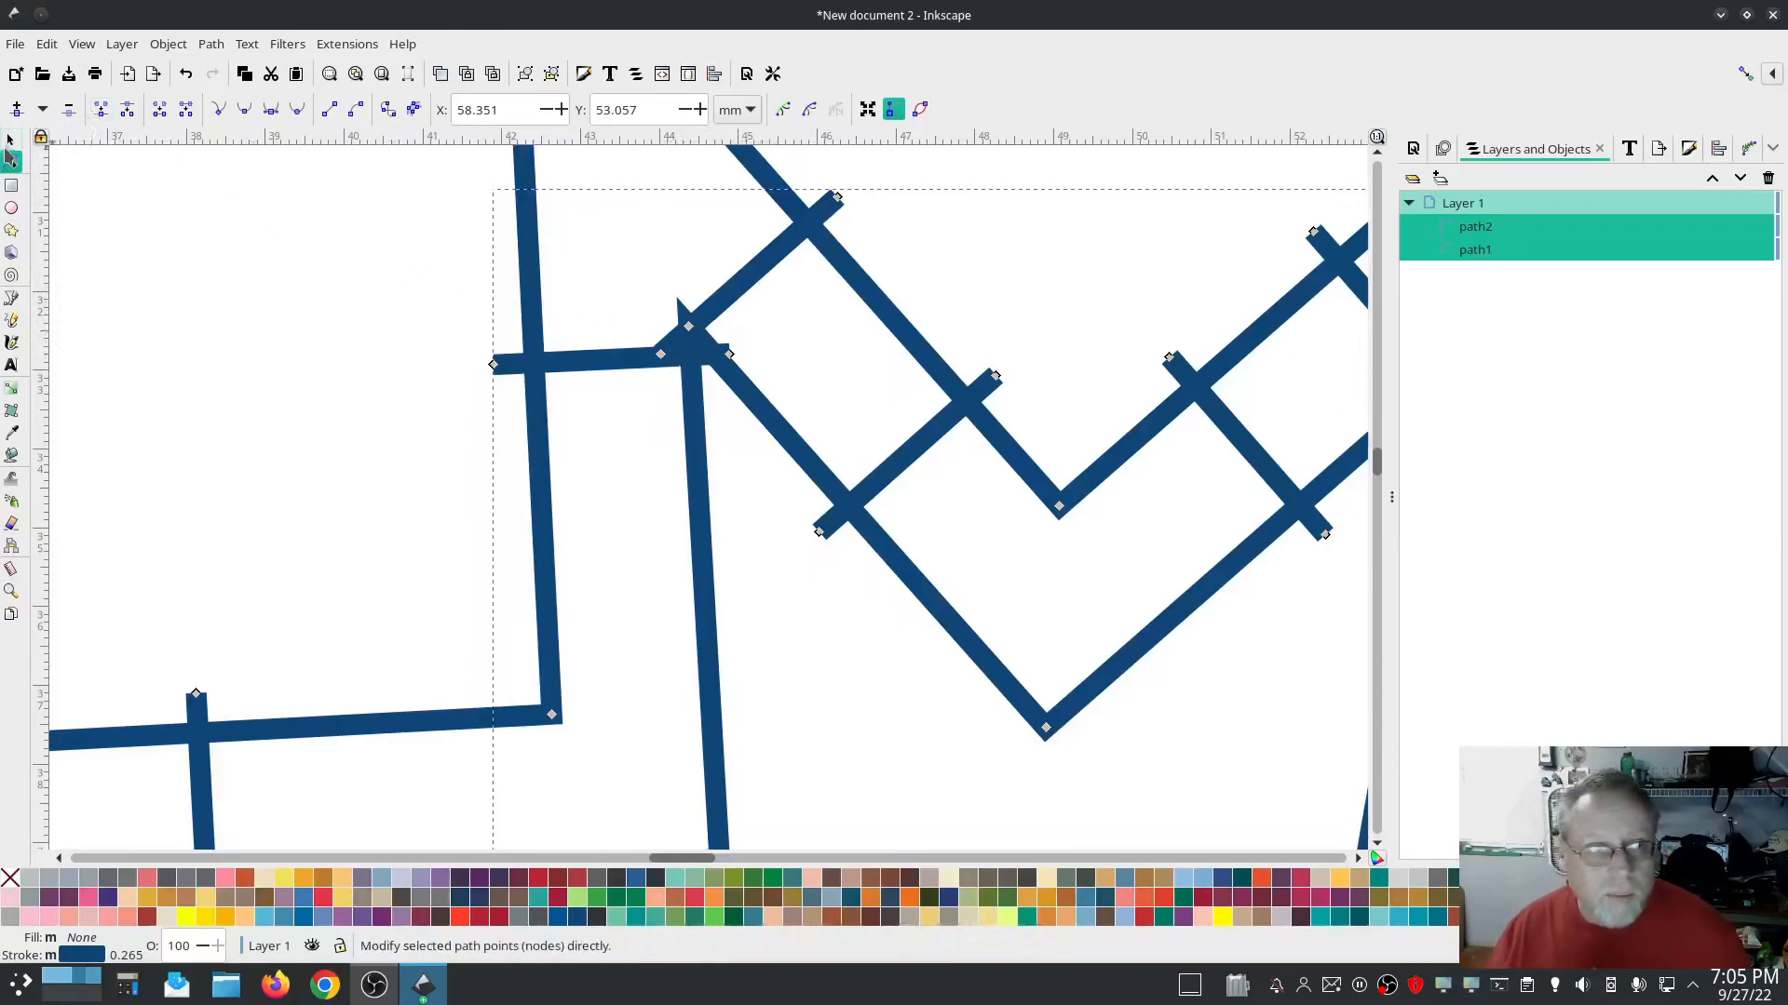
Delete one overlapping rung at the star's upper-left inner point and move the other rung down along the column
{"action": "left_click", "coordinate": [759, 282]}
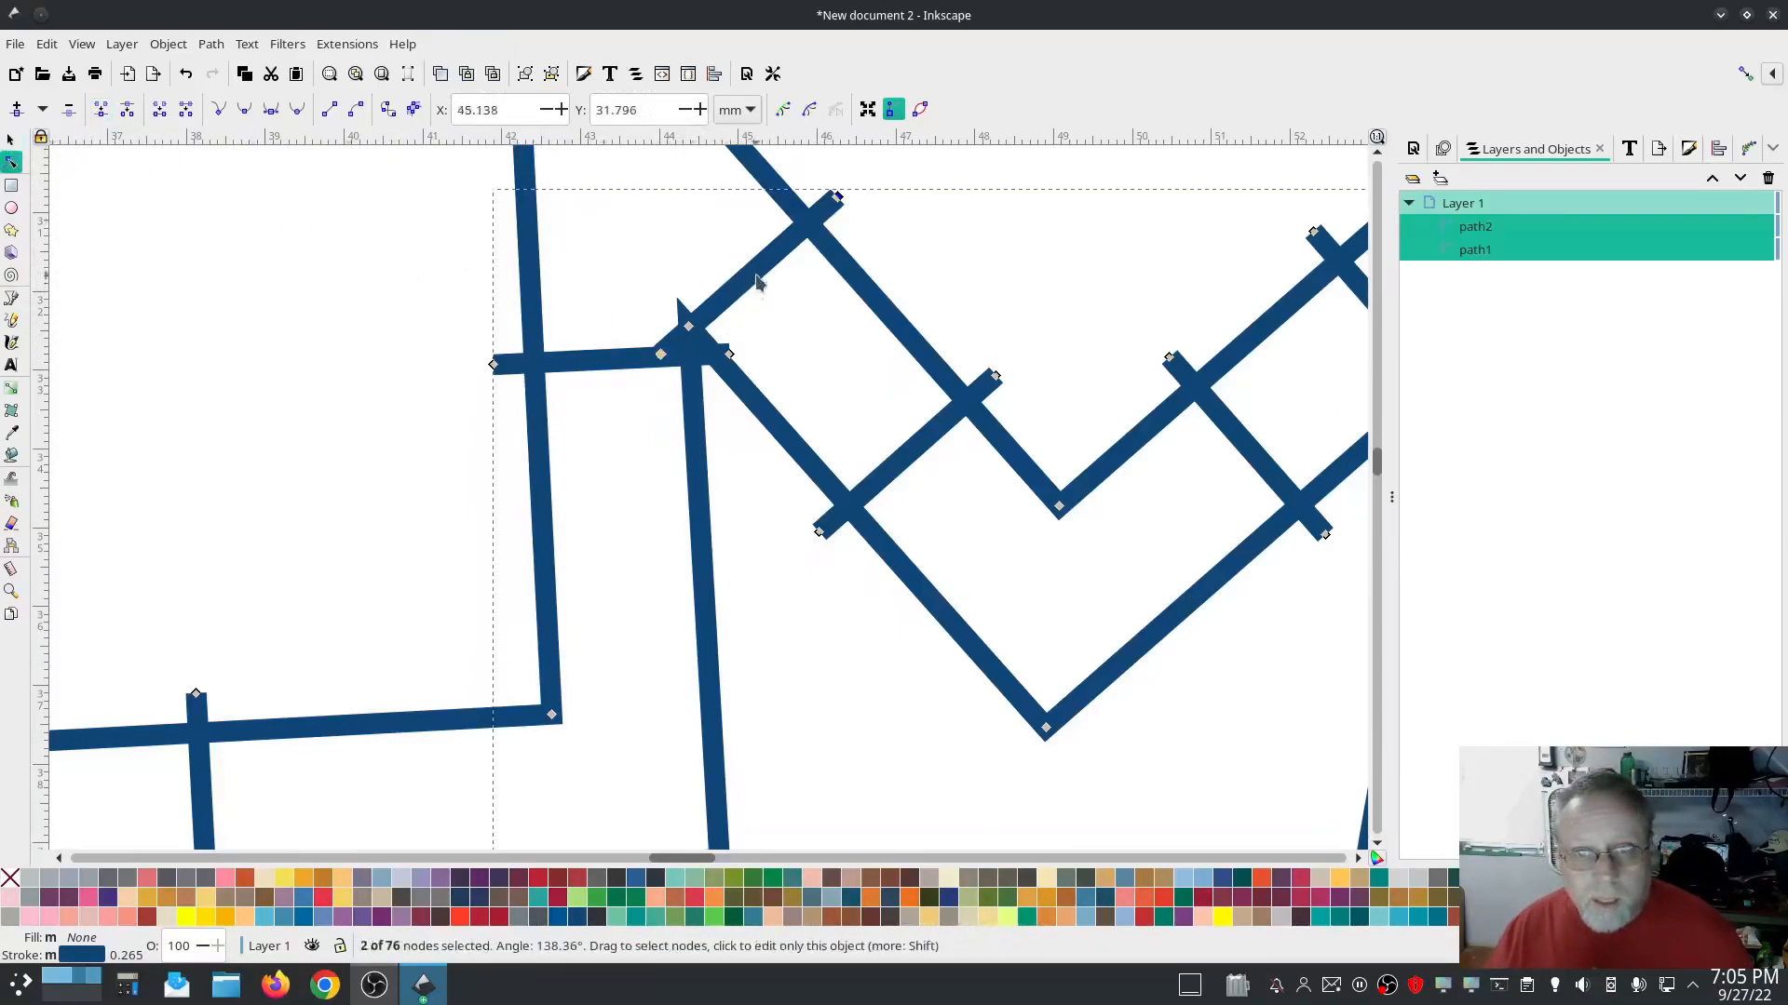
{"action": "key", "text": "Delete"}
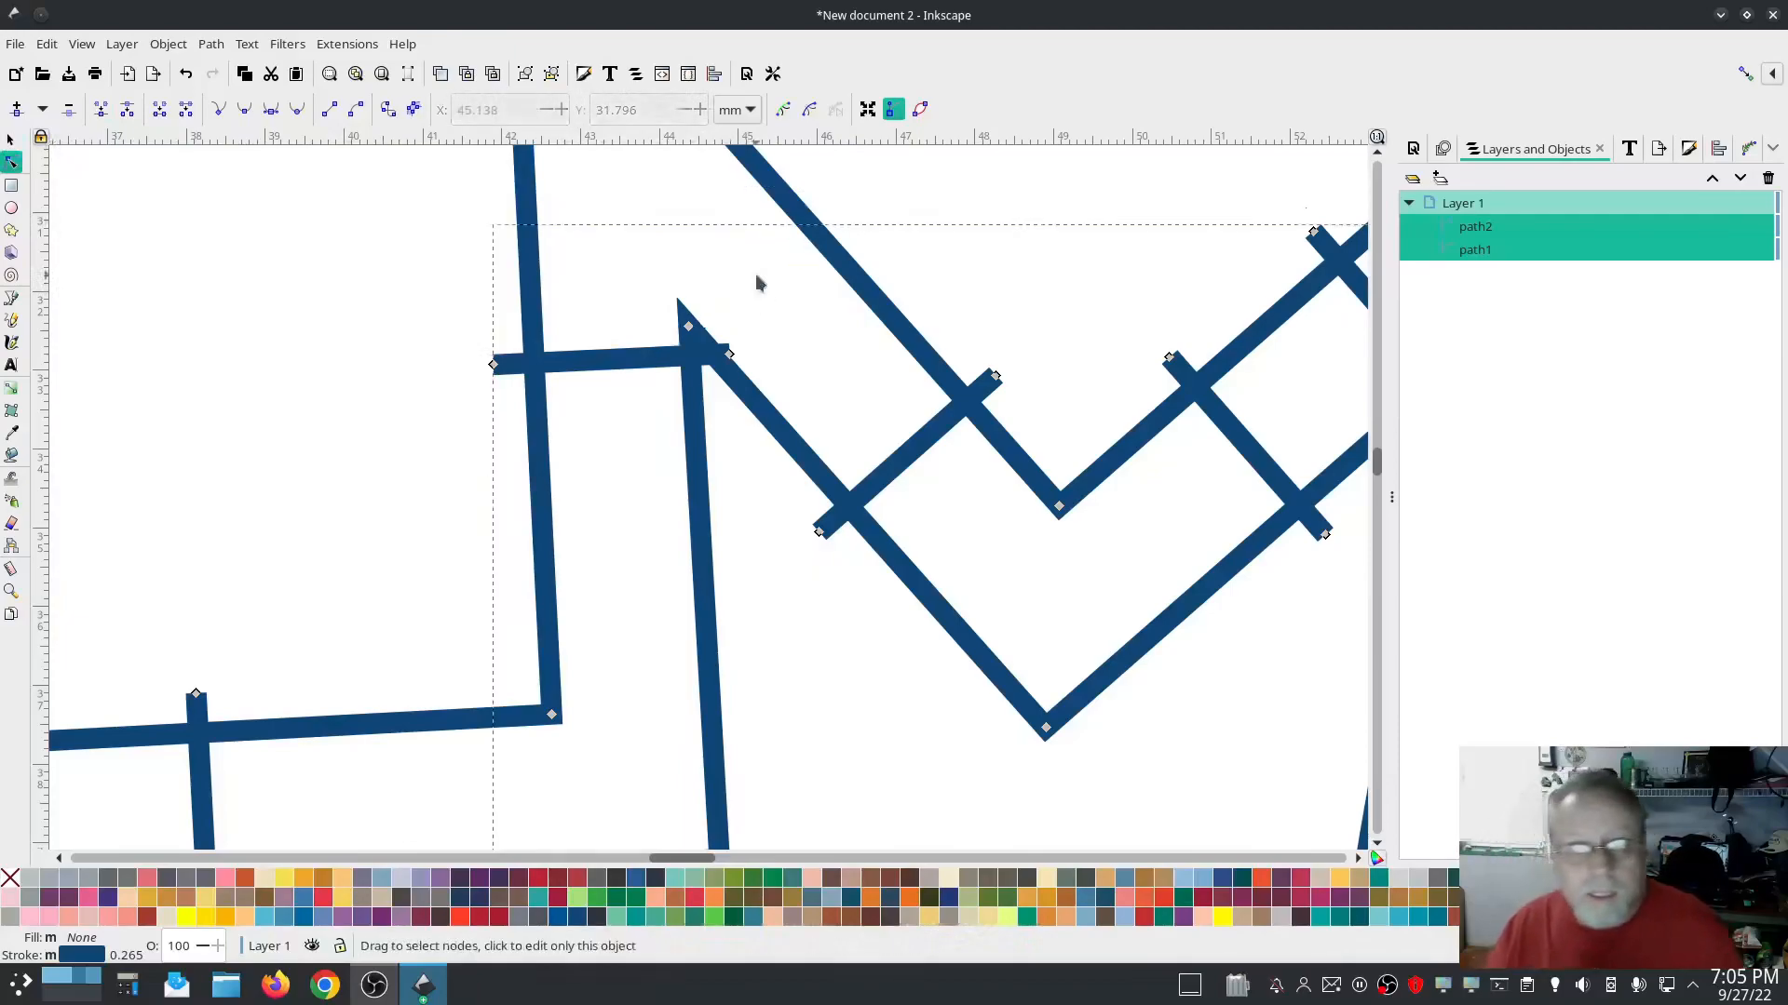
{"action": "left_click", "coordinate": [629, 361]}
{"action": "left_click_drag", "start_coordinate": [724, 355], "coordinate": [738, 565]}
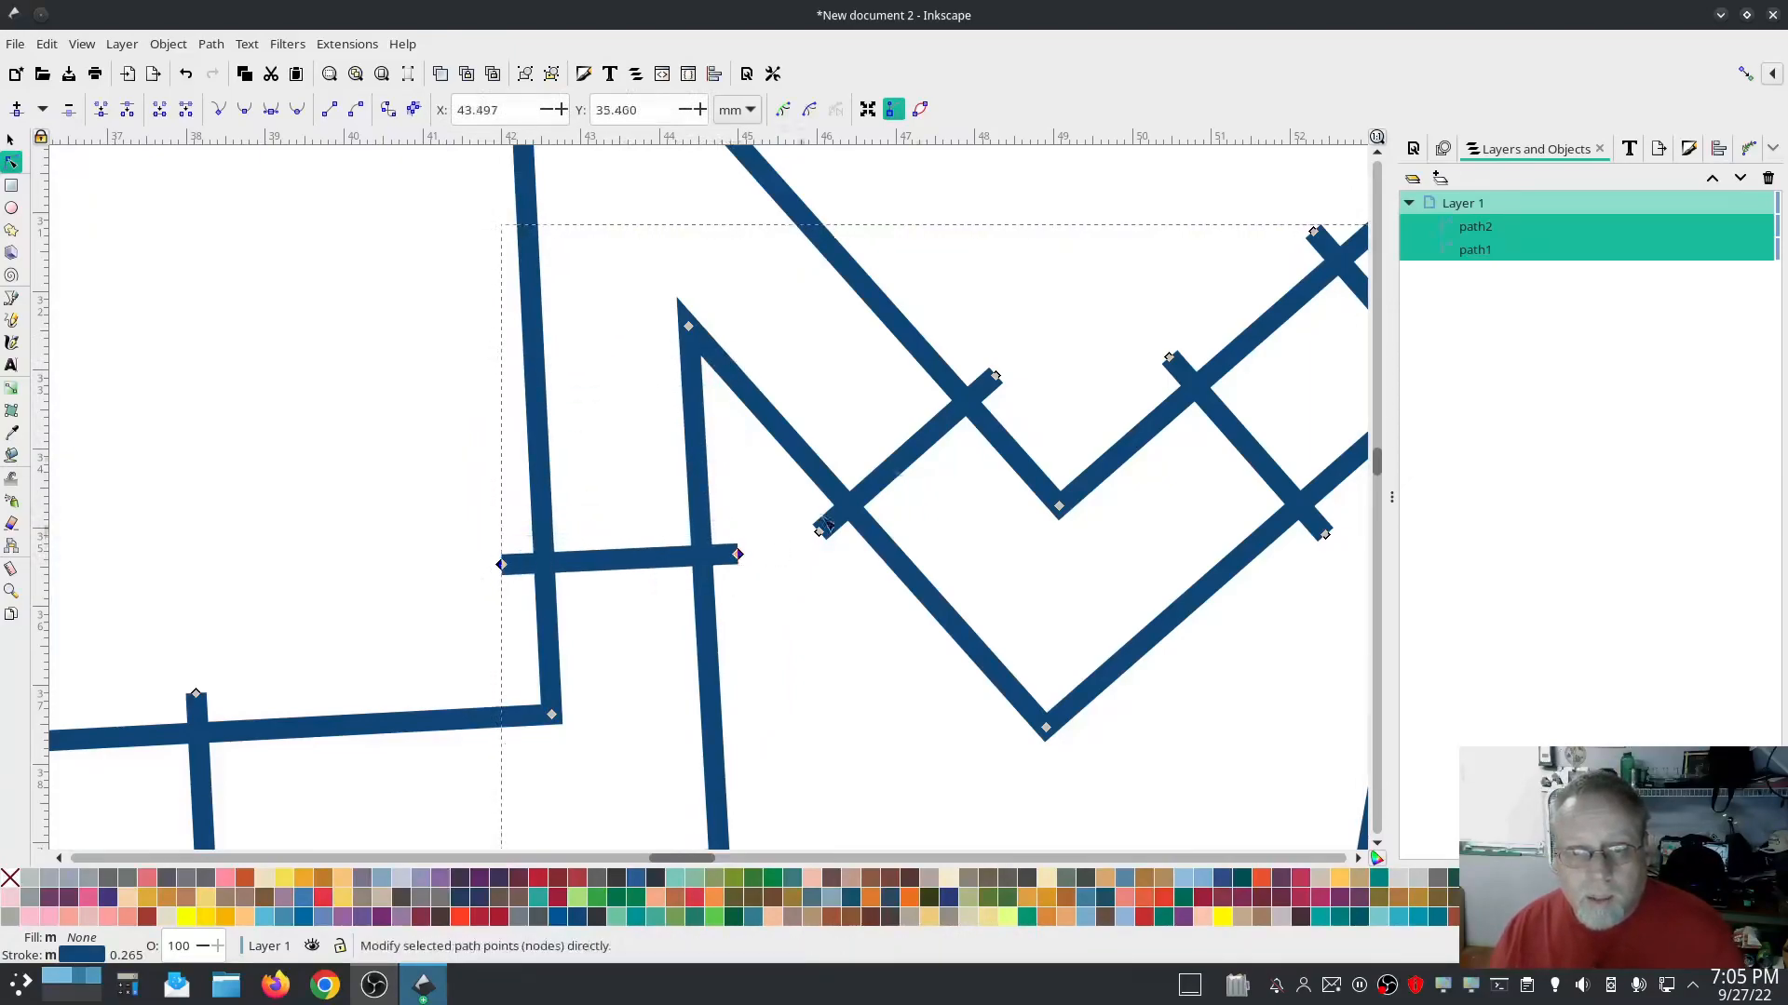
Shift the upper rung near the star's left inner point toward the center and delete the other rung overlapping that corner
{"action": "scroll", "coordinate": [883, 563], "scroll_direction": "down", "scroll_amount": 10}
{"action": "scroll", "coordinate": [882, 564], "scroll_direction": "left", "scroll_amount": 12}
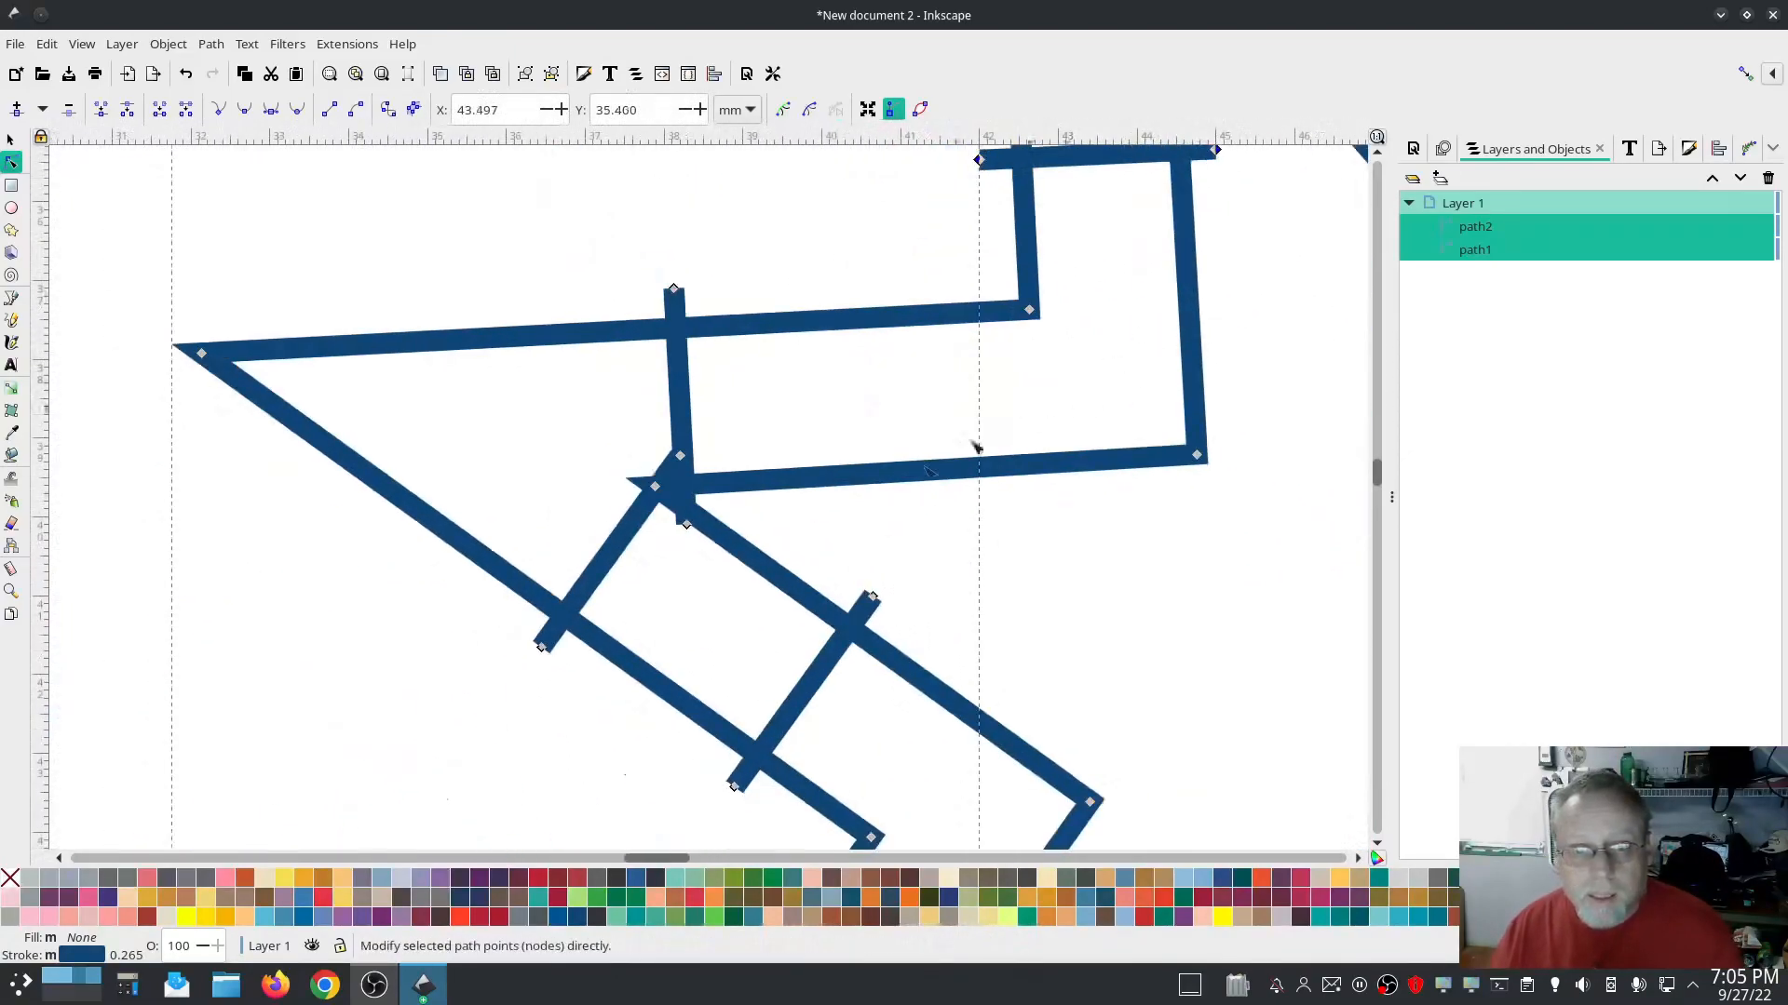
{"action": "left_click", "coordinate": [689, 416]}
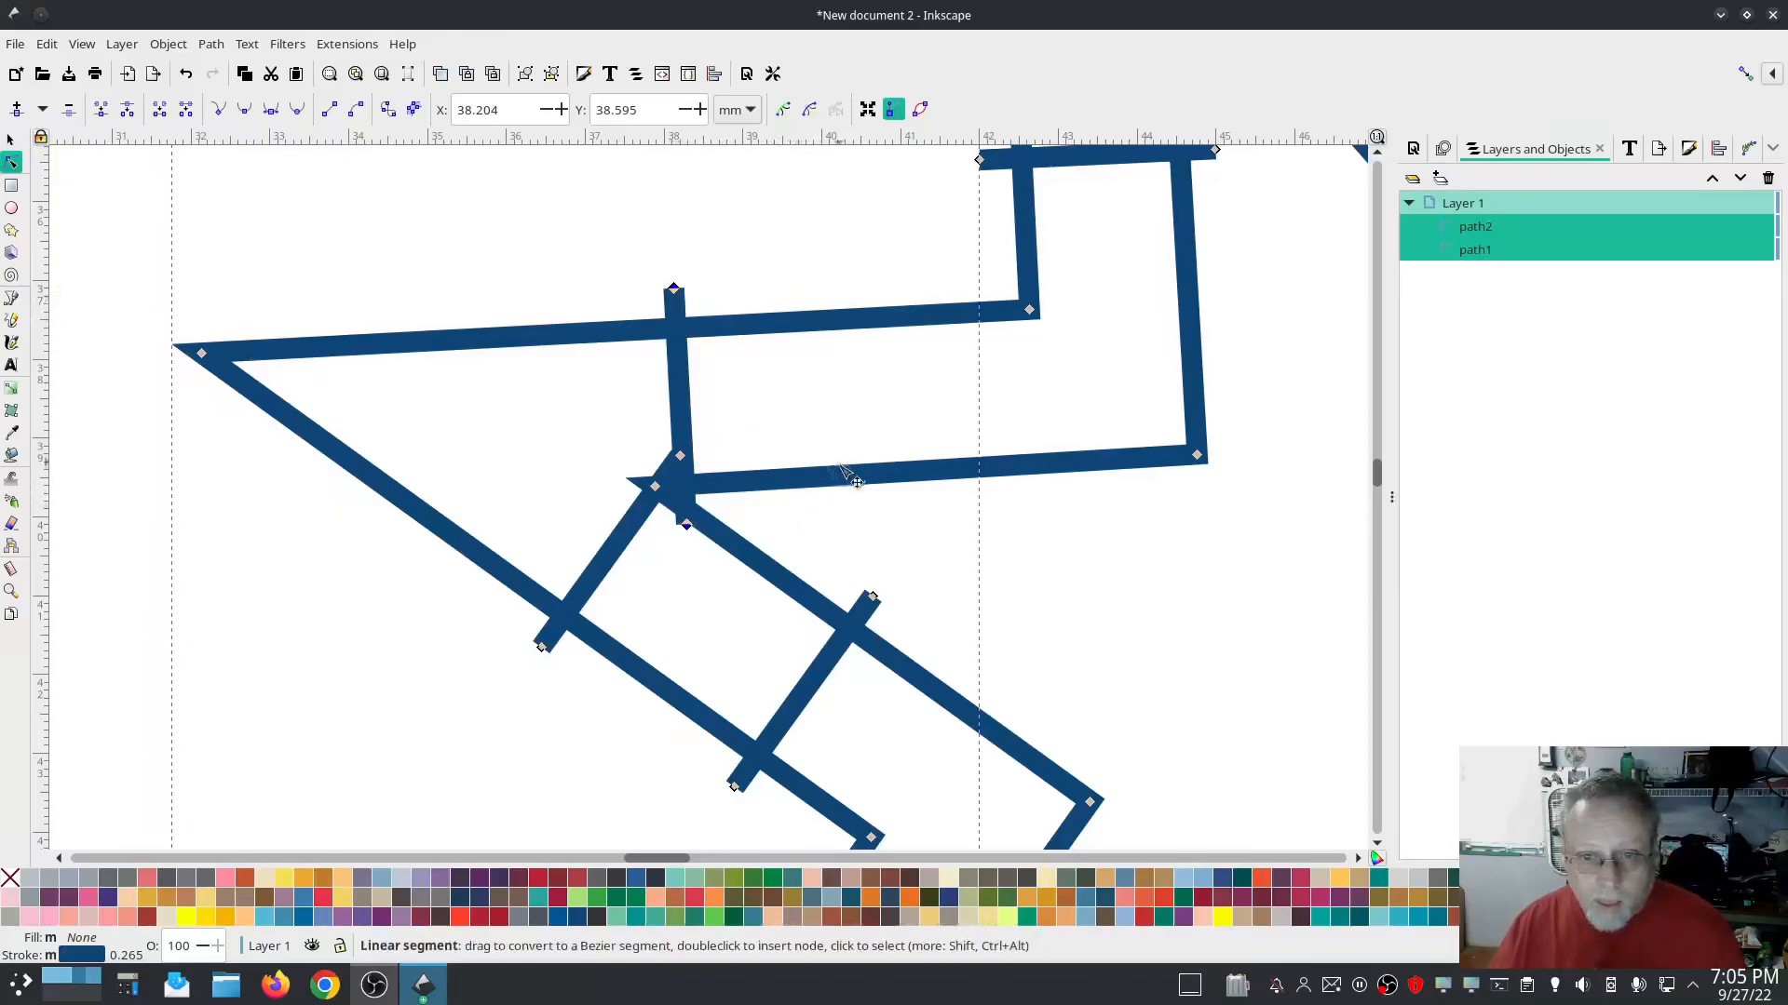
{"action": "left_click_drag", "start_coordinate": [686, 525], "coordinate": [868, 526]}
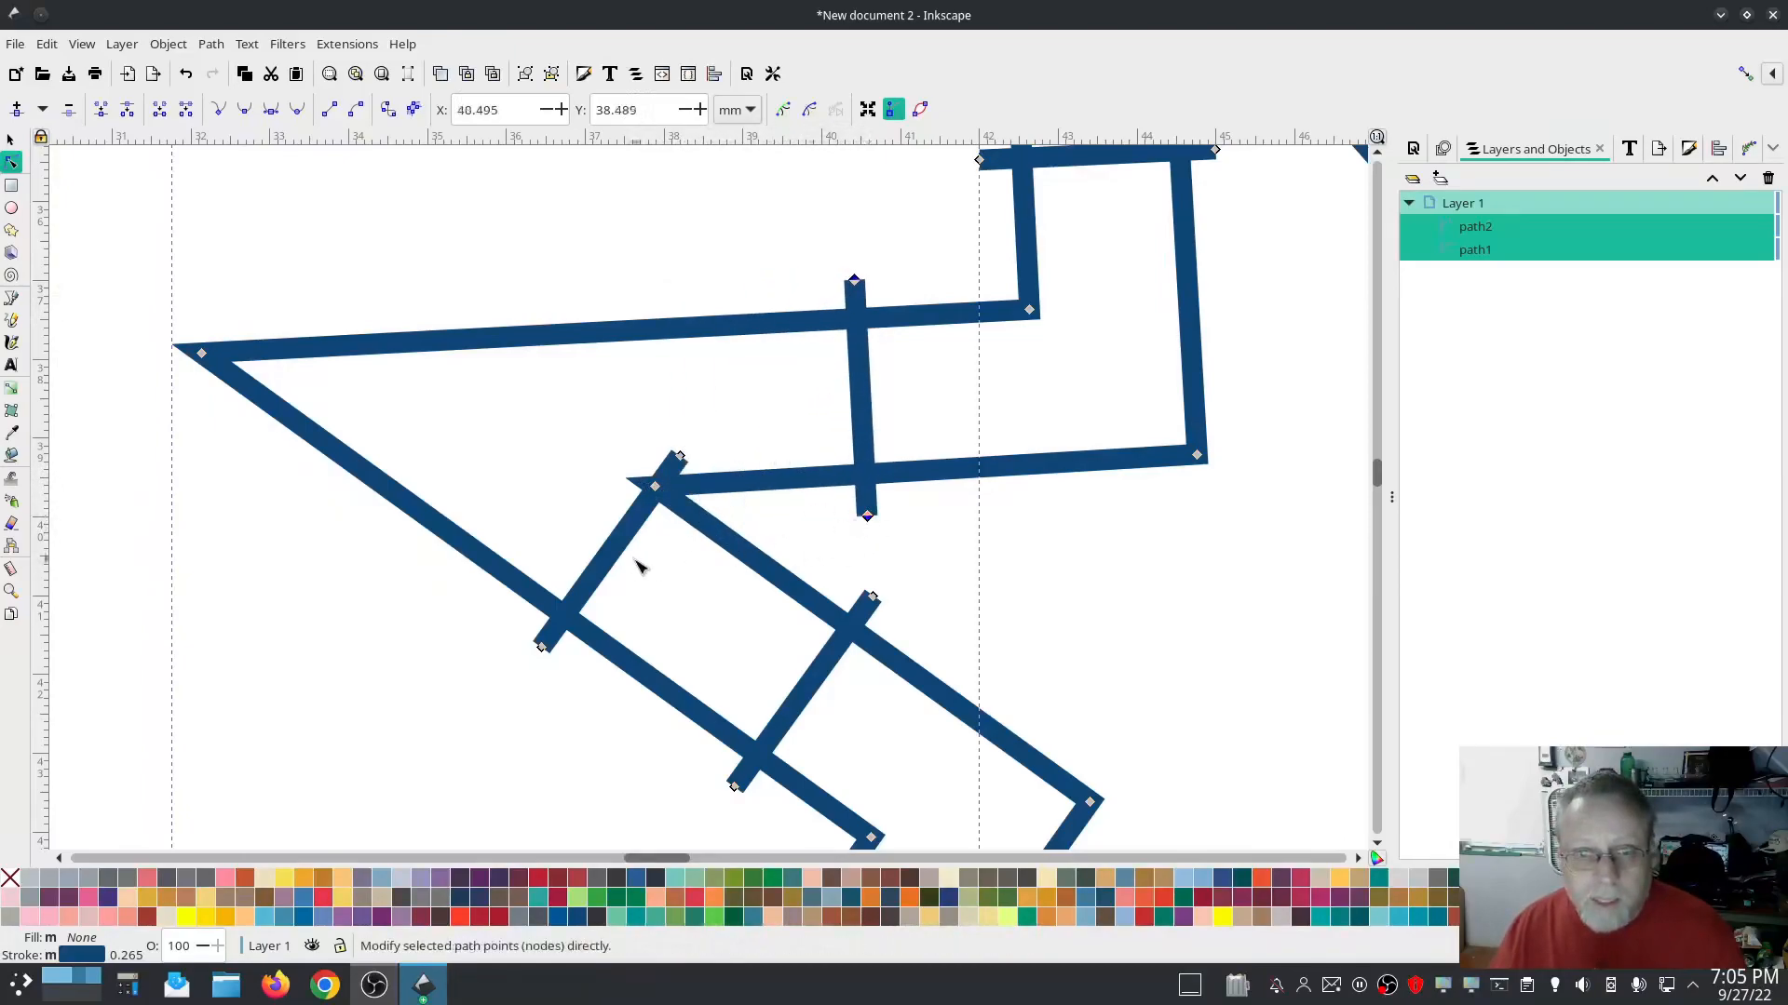
{"action": "left_click", "coordinate": [681, 457]}
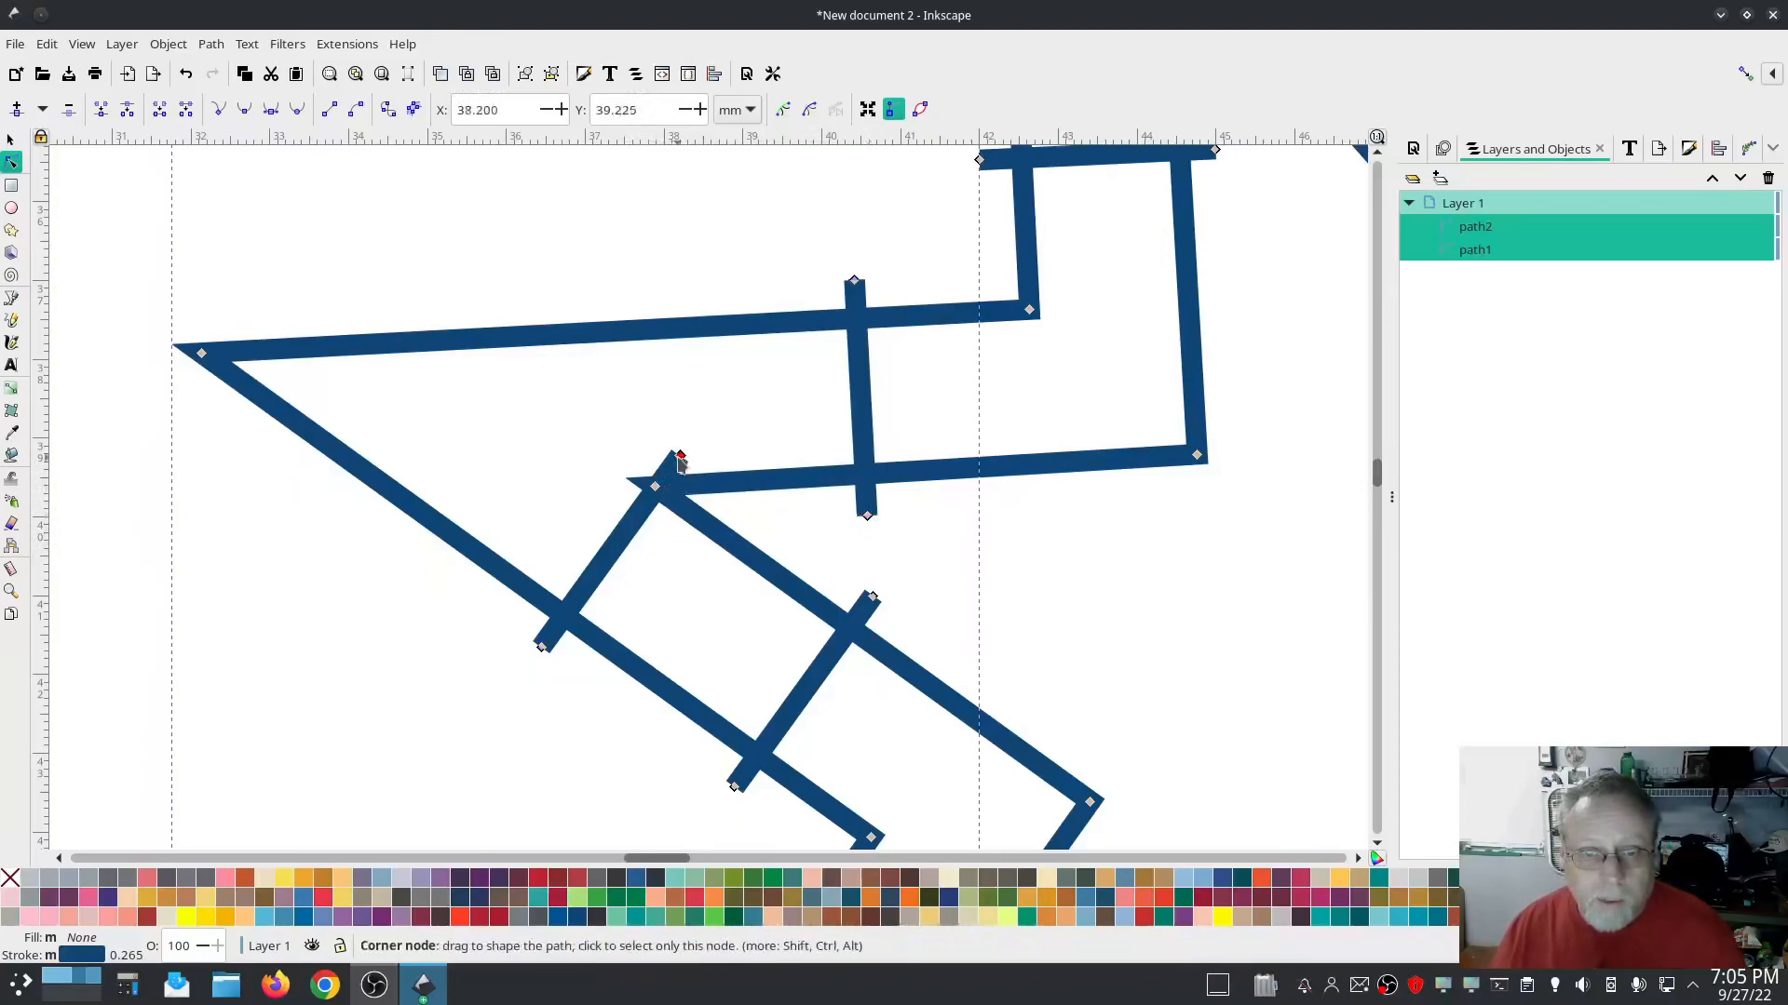
{"action": "key", "text": "Delete"}
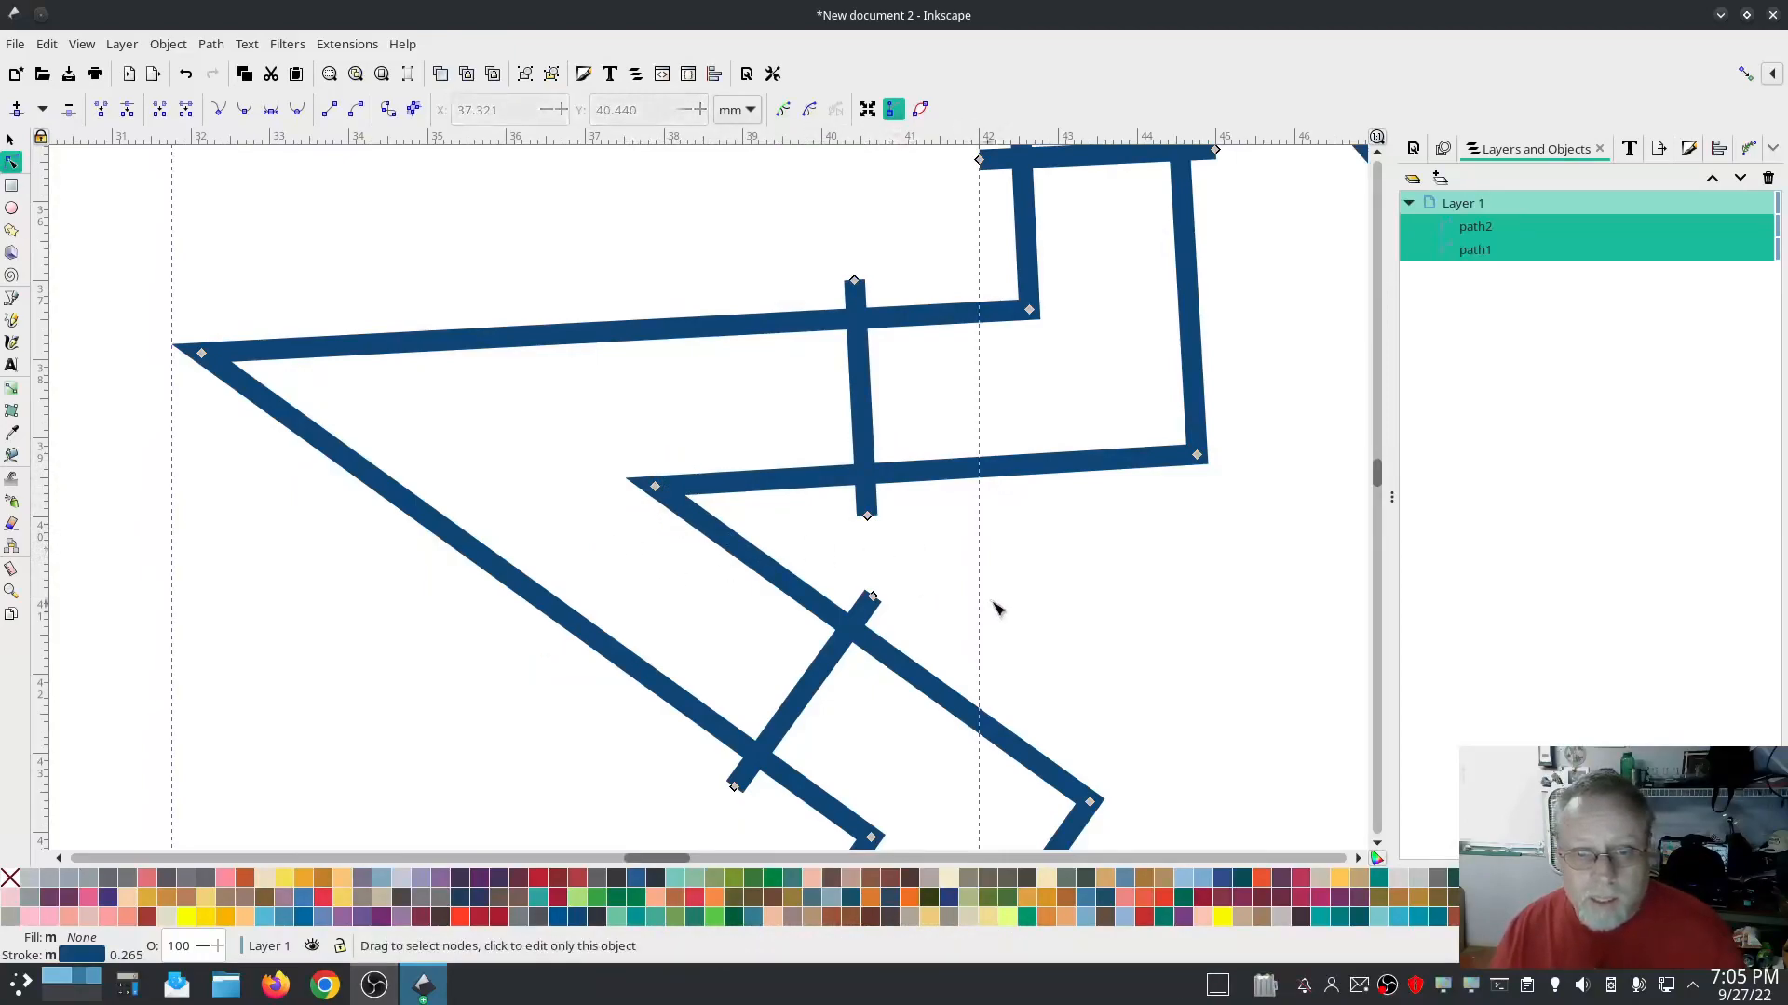
Delete both overlapping rungs at the star's lower-left inner point
{"action": "scroll", "coordinate": [1126, 600], "scroll_direction": "down", "scroll_amount": 10}
{"action": "scroll", "coordinate": [1117, 605], "scroll_direction": "up", "scroll_amount": 2}
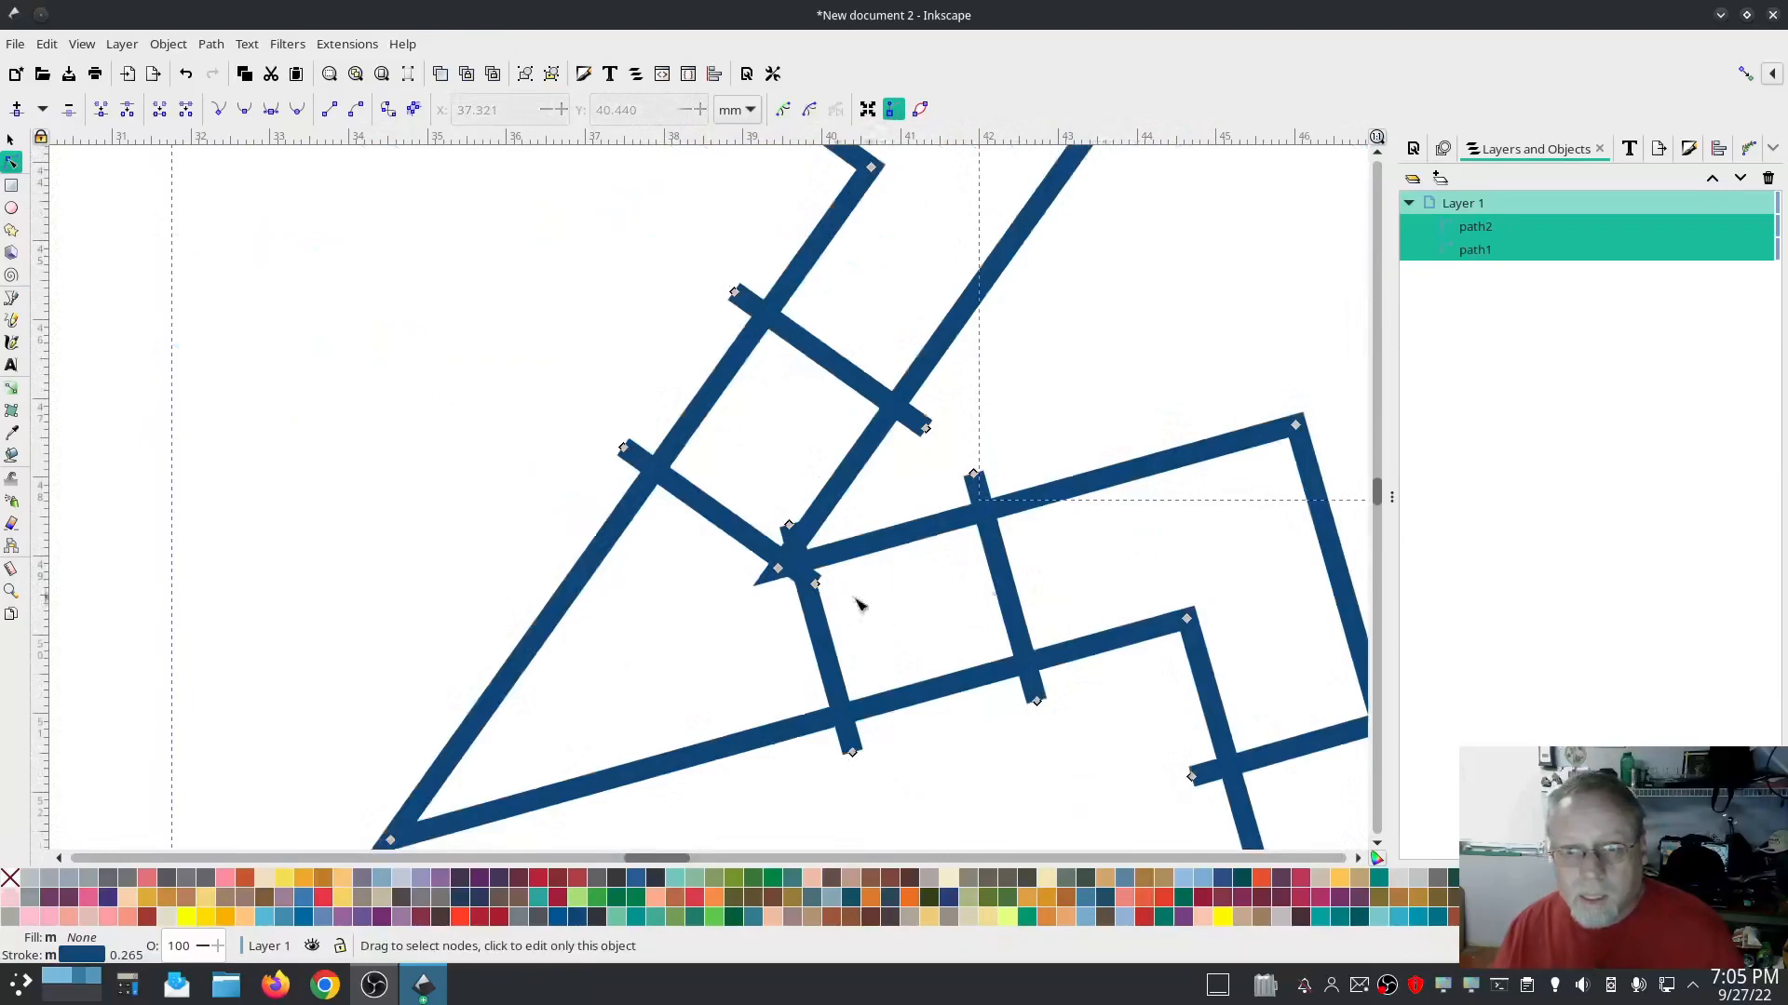
{"action": "left_click", "coordinate": [938, 710]}
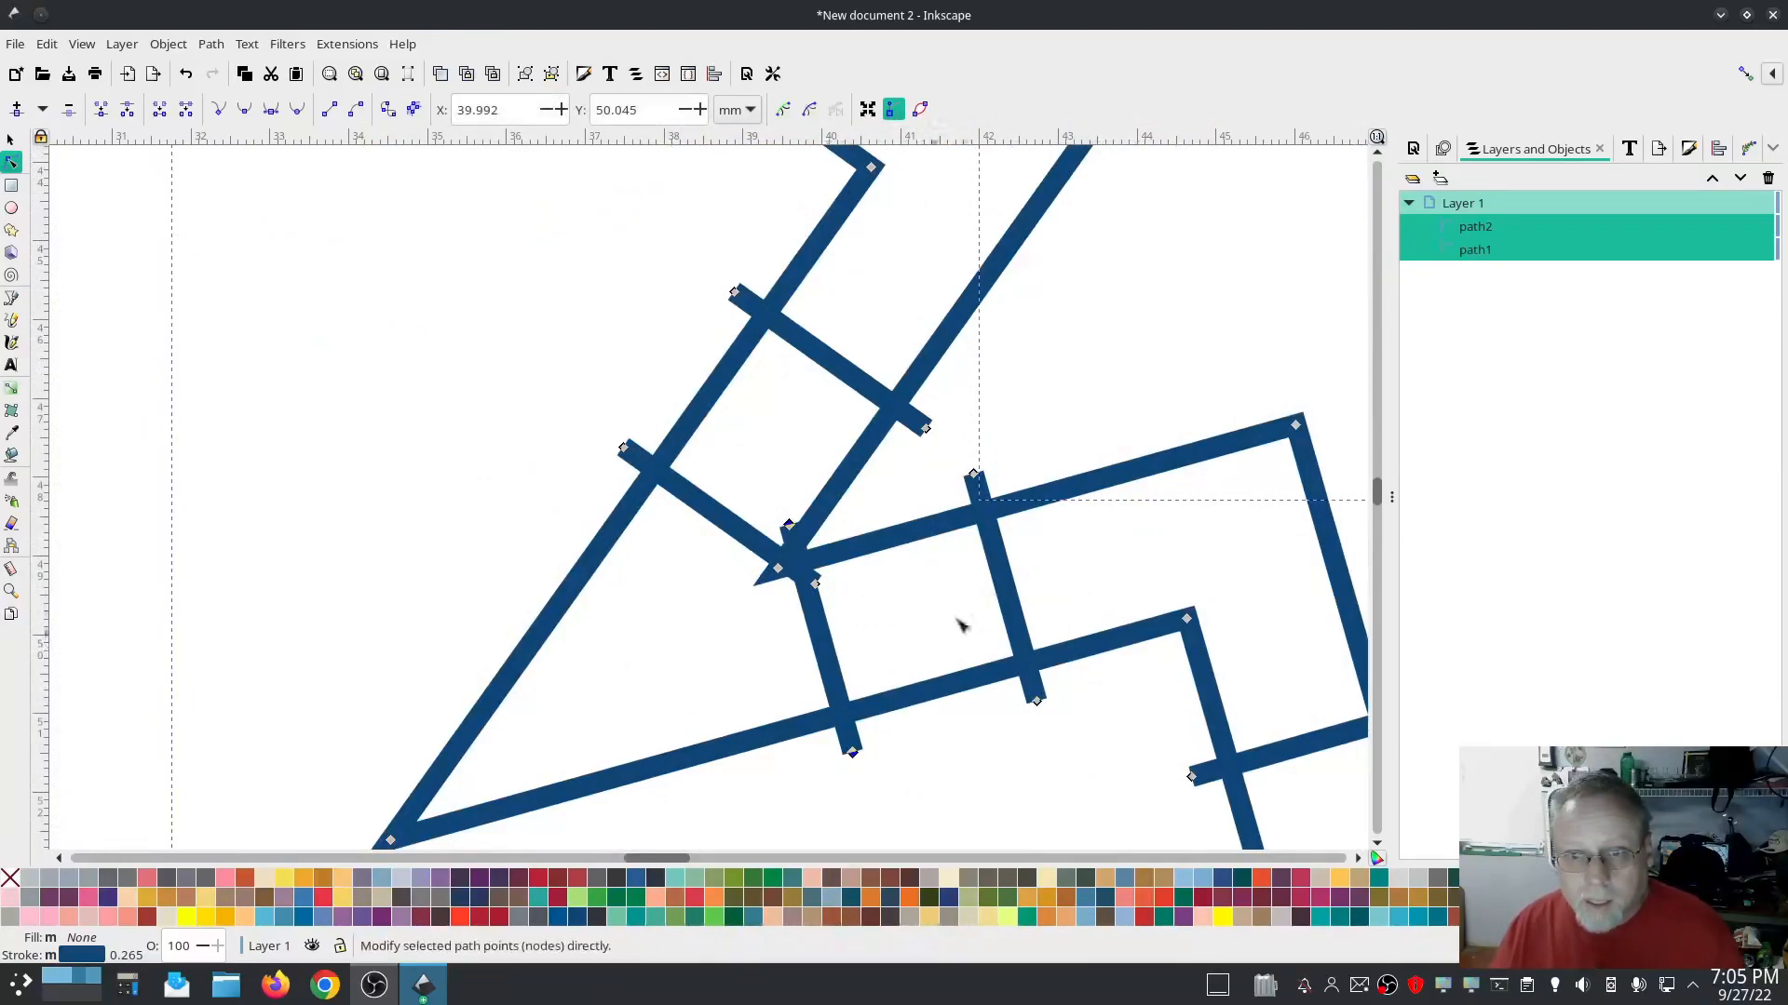
{"action": "key", "text": "Delete"}
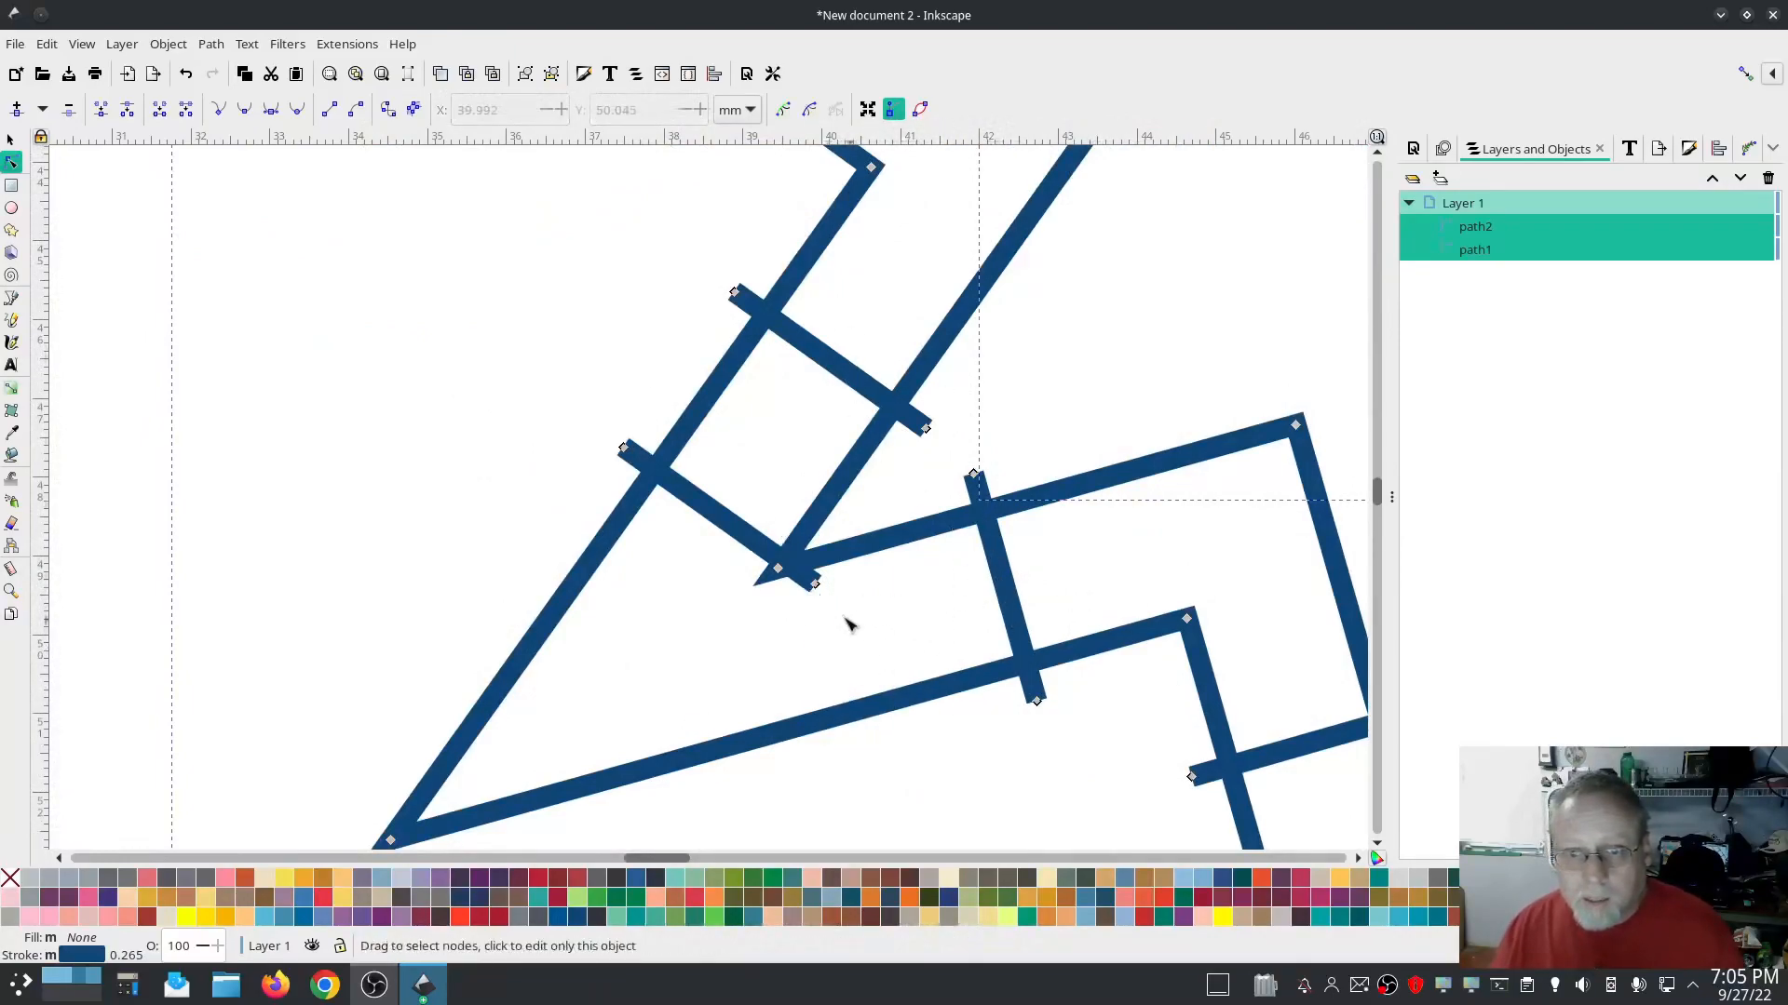
{"action": "left_click", "coordinate": [740, 532]}
{"action": "key", "text": "Delete"}
Delete both rungs crossing at the inner corner of the star's bottom point
{"action": "scroll", "coordinate": [602, 574], "scroll_direction": "down", "scroll_amount": 5}
{"action": "scroll", "coordinate": [602, 574], "scroll_direction": "right", "scroll_amount": 8}
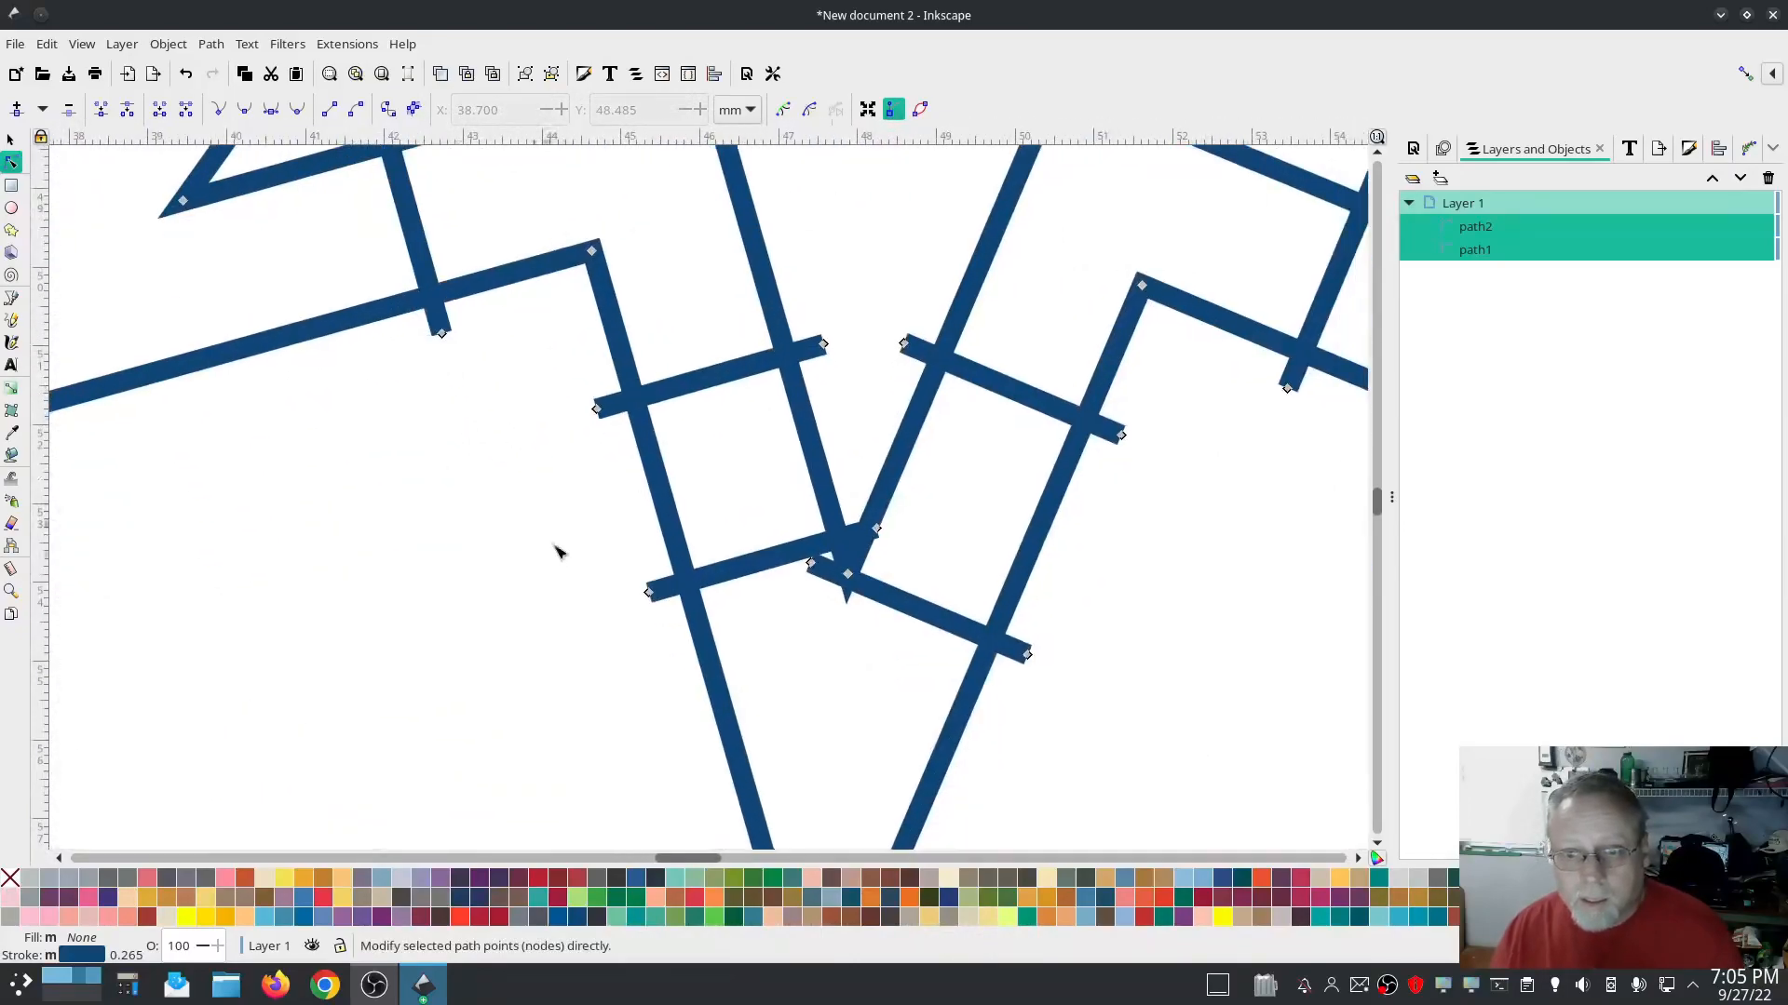
{"action": "left_click", "coordinate": [804, 578]}
{"action": "key", "text": "Delete"}
{"action": "left_click", "coordinate": [895, 610]}
{"action": "key", "text": "Delete"}
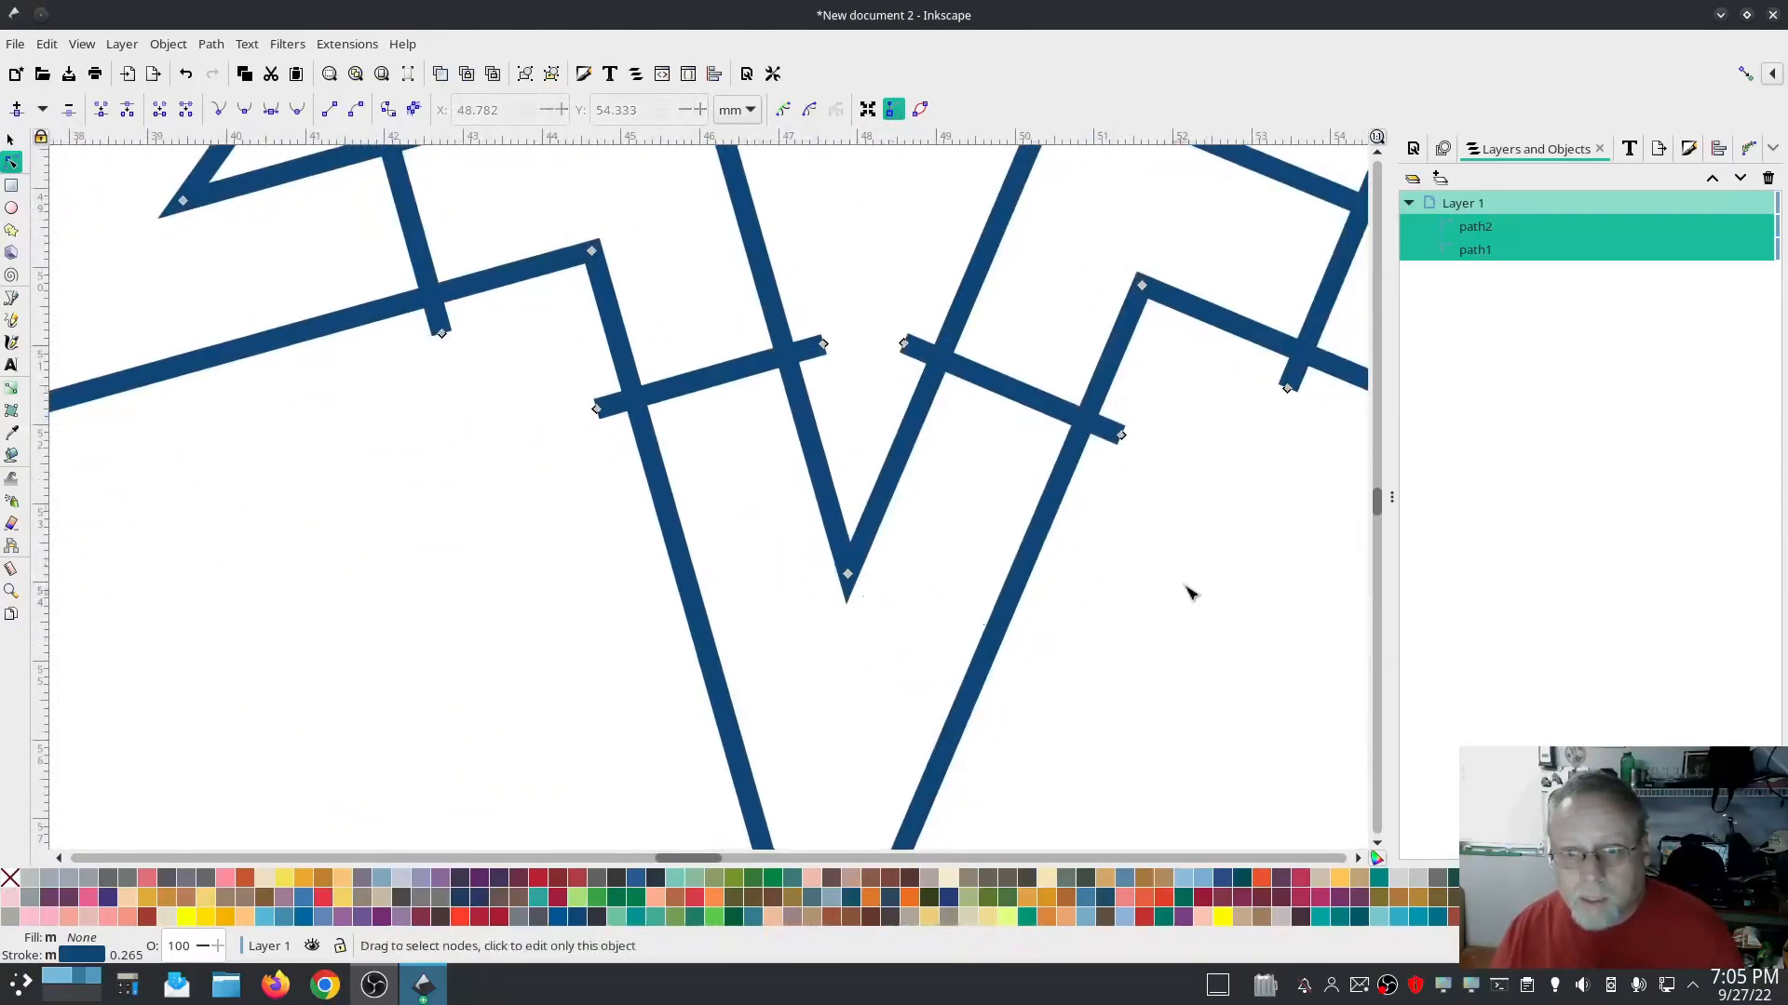
Break the crossed rails open at the two corner nodes of the star's lower-right point
{"action": "scroll", "coordinate": [958, 639], "scroll_direction": "right", "scroll_amount": 8}
{"action": "scroll", "coordinate": [958, 639], "scroll_direction": "up", "scroll_amount": 2}
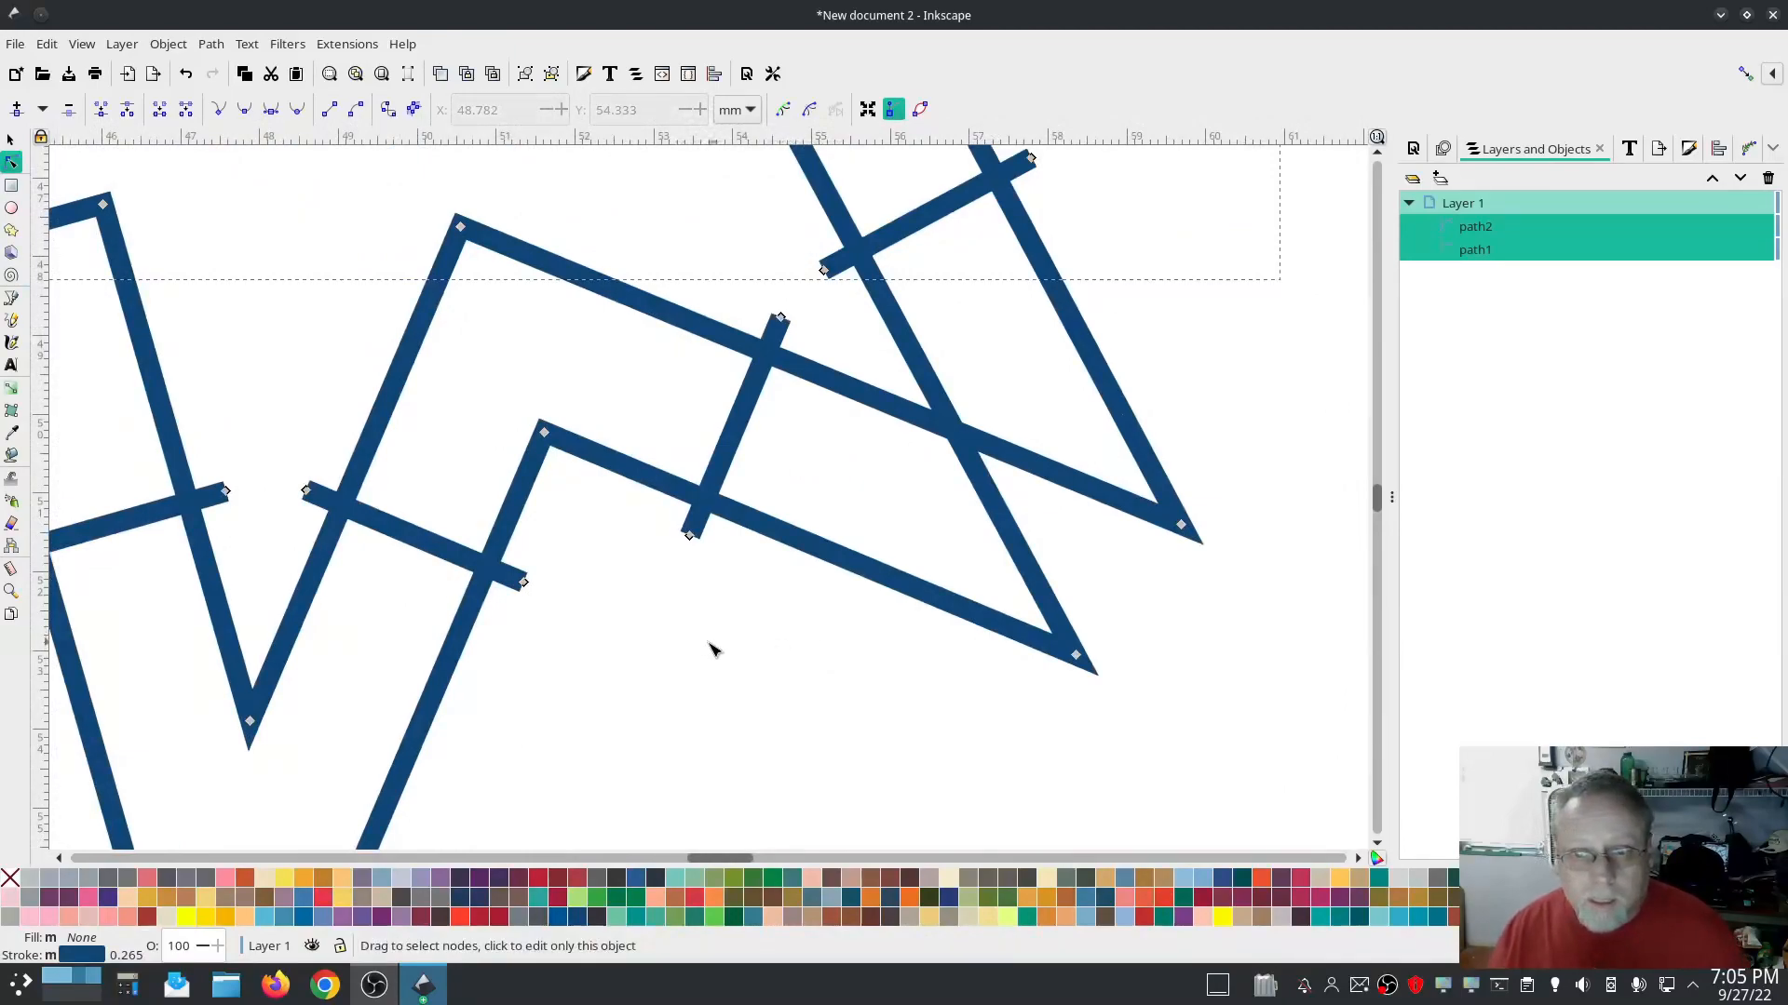
{"action": "scroll", "coordinate": [714, 649], "scroll_direction": "down", "scroll_amount": 2}
{"action": "scroll", "coordinate": [693, 649], "scroll_direction": "down", "scroll_amount": 1}
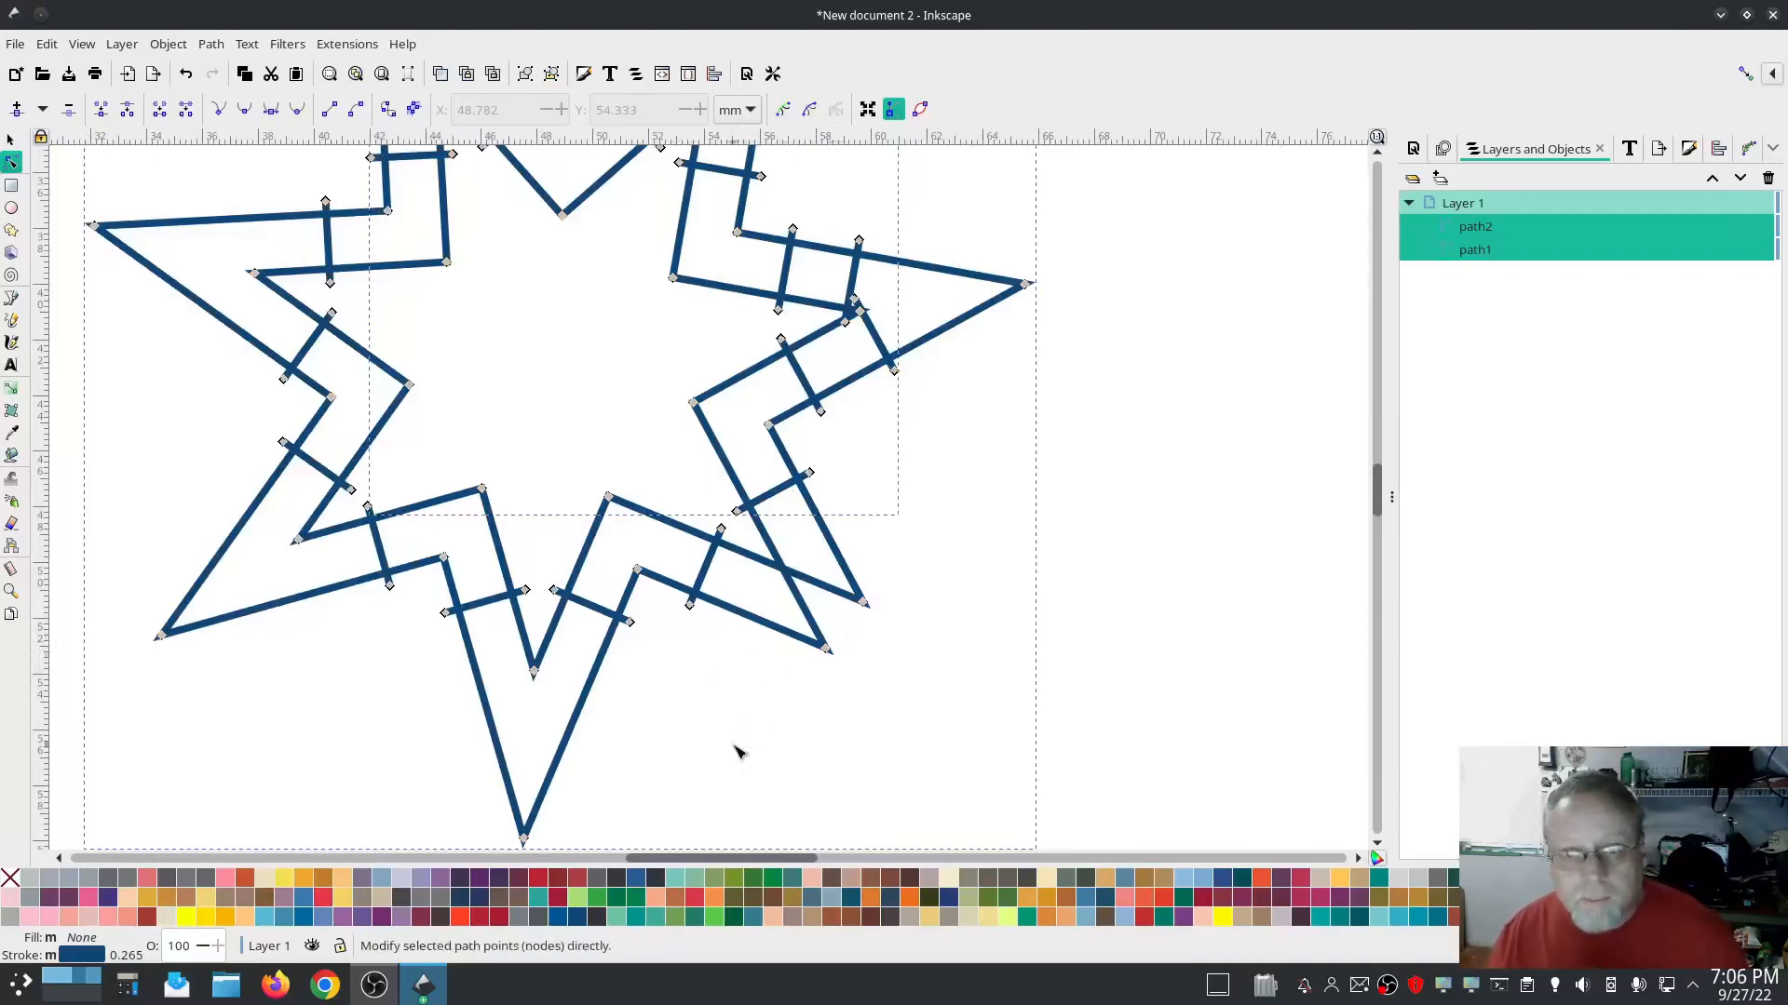
{"action": "scroll", "coordinate": [684, 725], "scroll_direction": "up", "scroll_amount": 3}
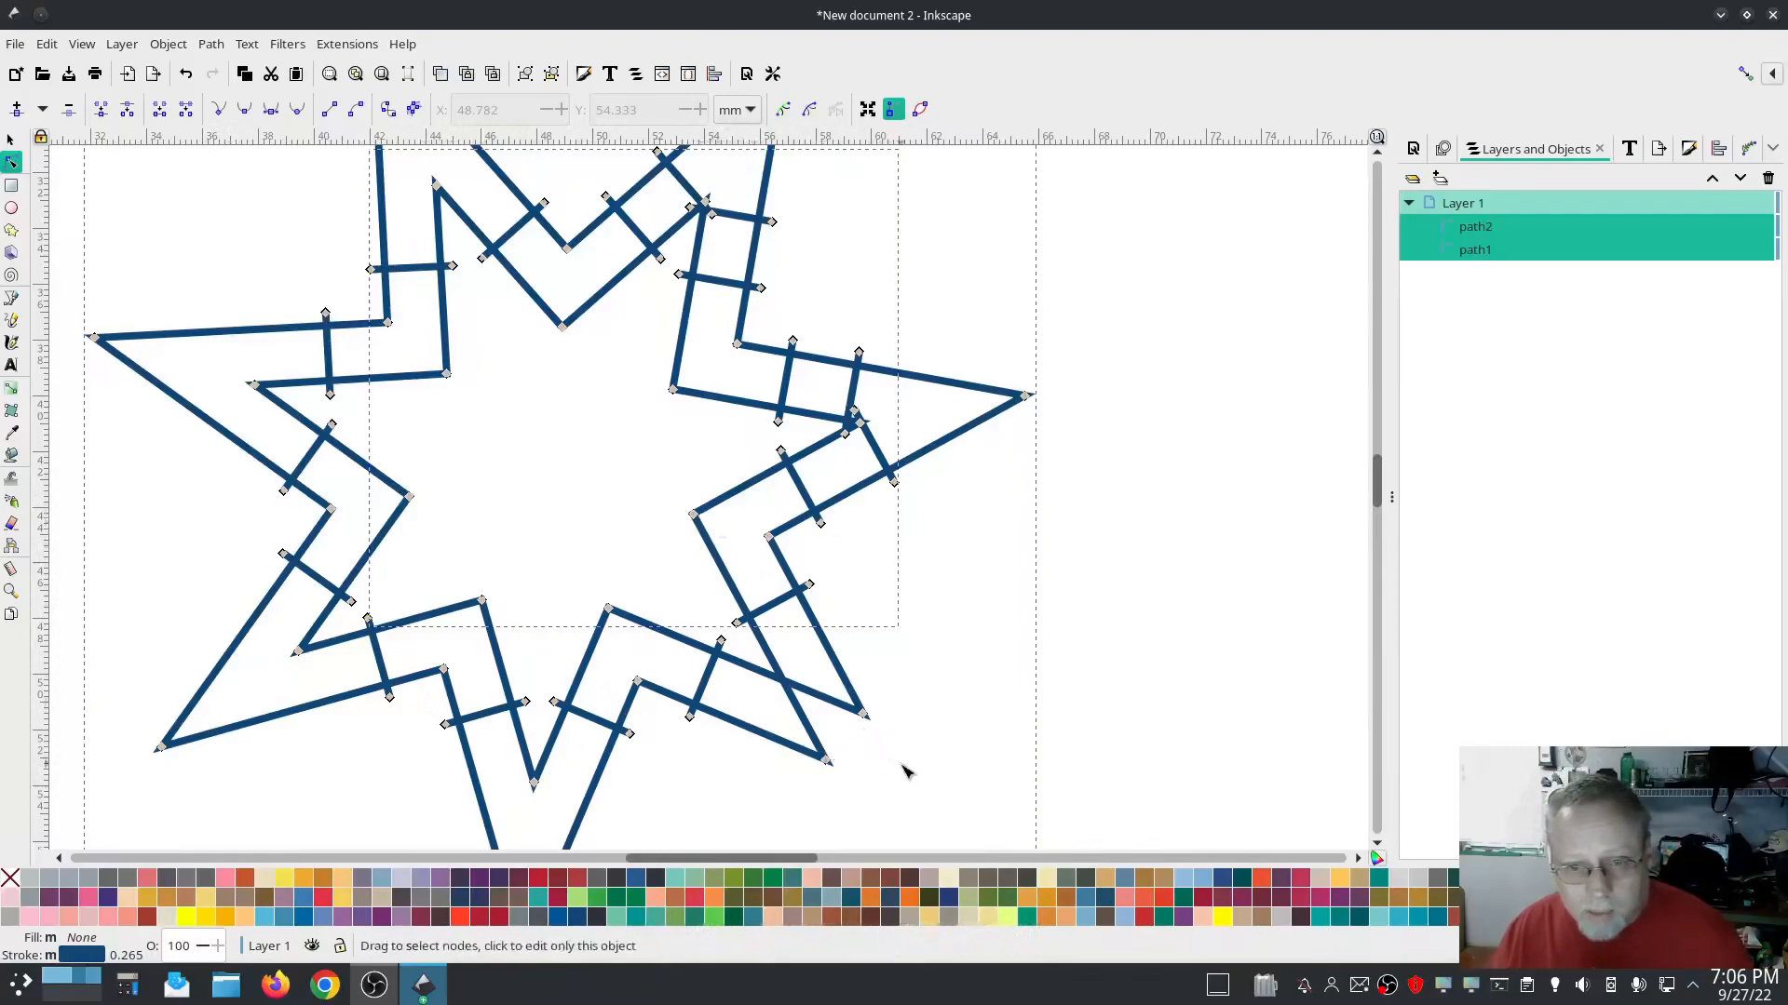
{"action": "left_click", "coordinate": [865, 714]}
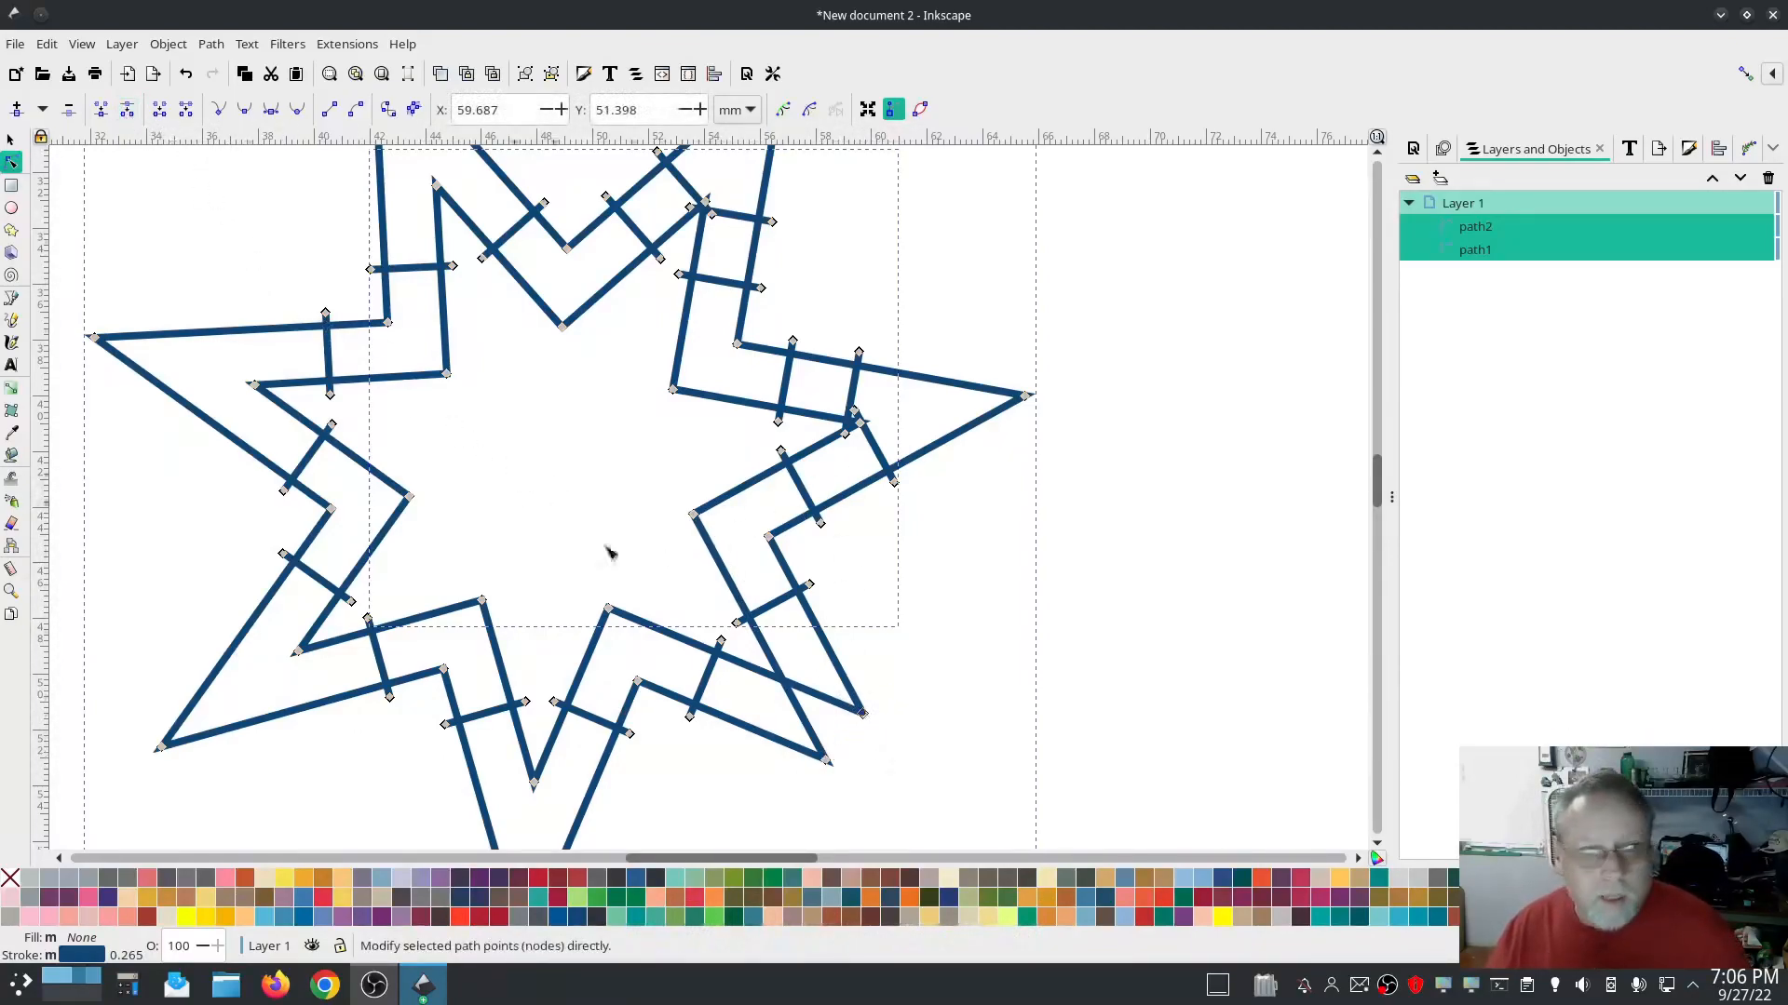
{"action": "left_click", "coordinate": [826, 760]}
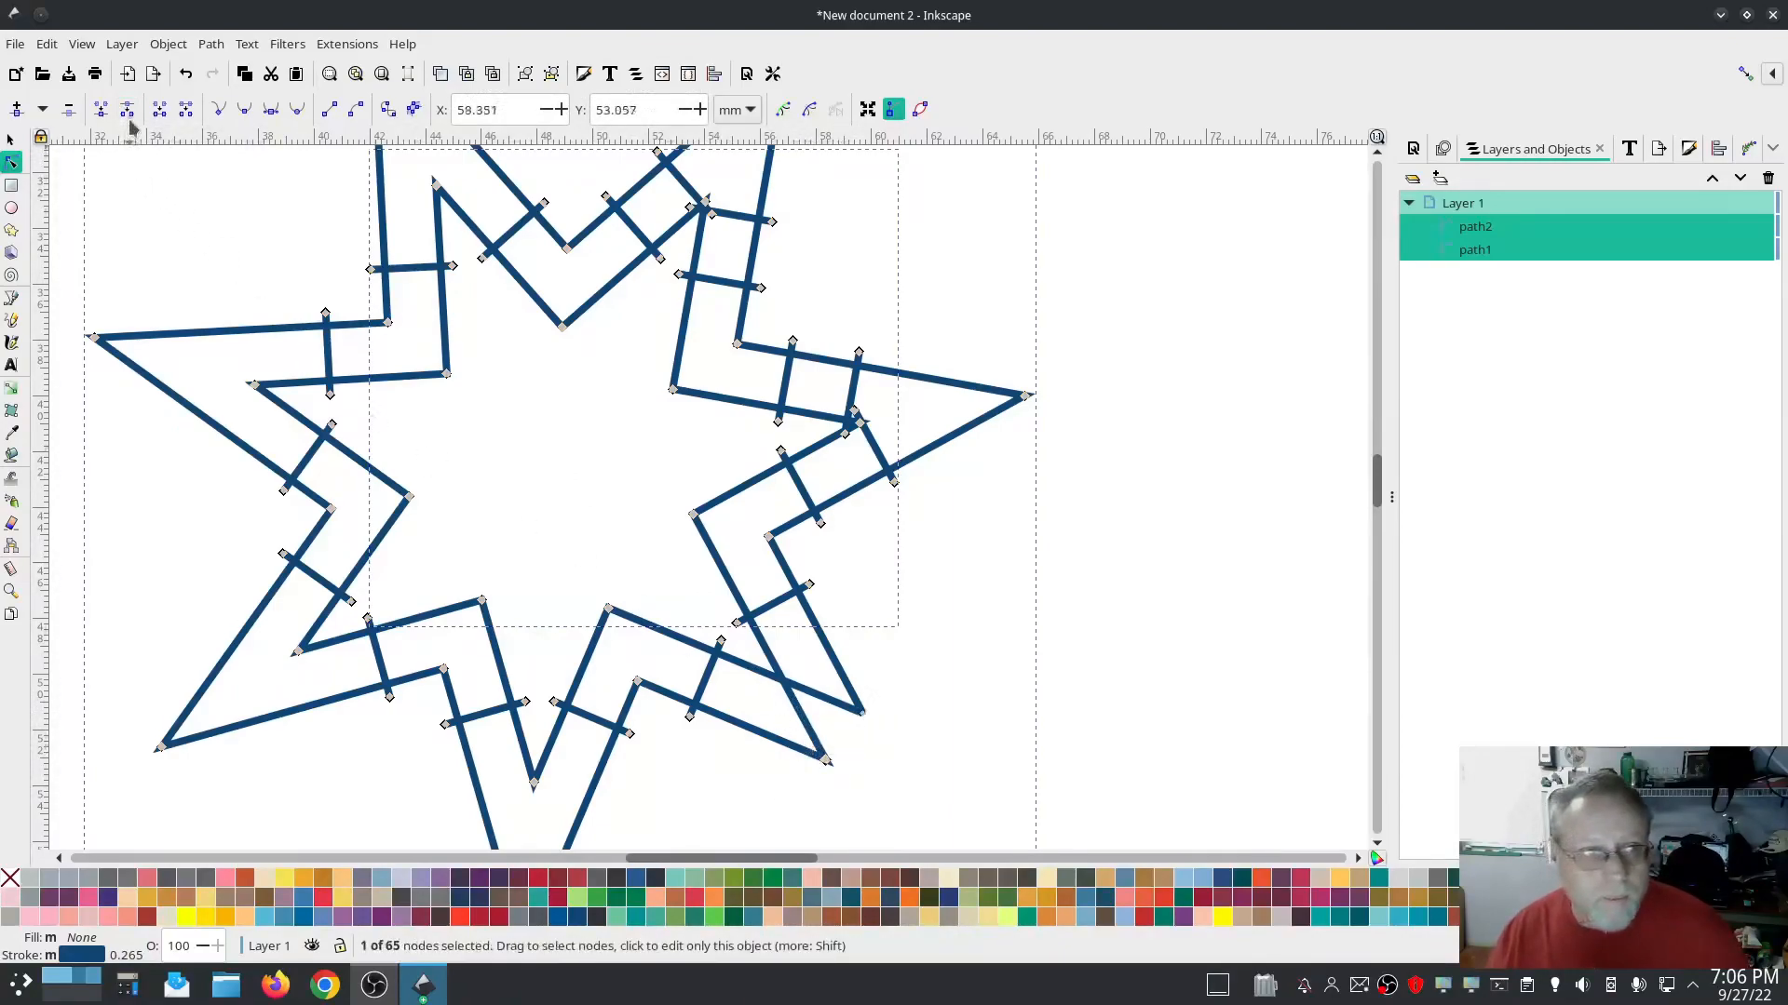
Bring the two outer rail ends together at the lower-right tip and join them into one node
{"action": "left_click", "coordinate": [809, 755]}
{"action": "left_click_drag", "start_coordinate": [824, 759], "coordinate": [910, 792]}
{"action": "left_click", "coordinate": [886, 785]}
{"action": "left_click_drag", "start_coordinate": [866, 720], "coordinate": [907, 792]}
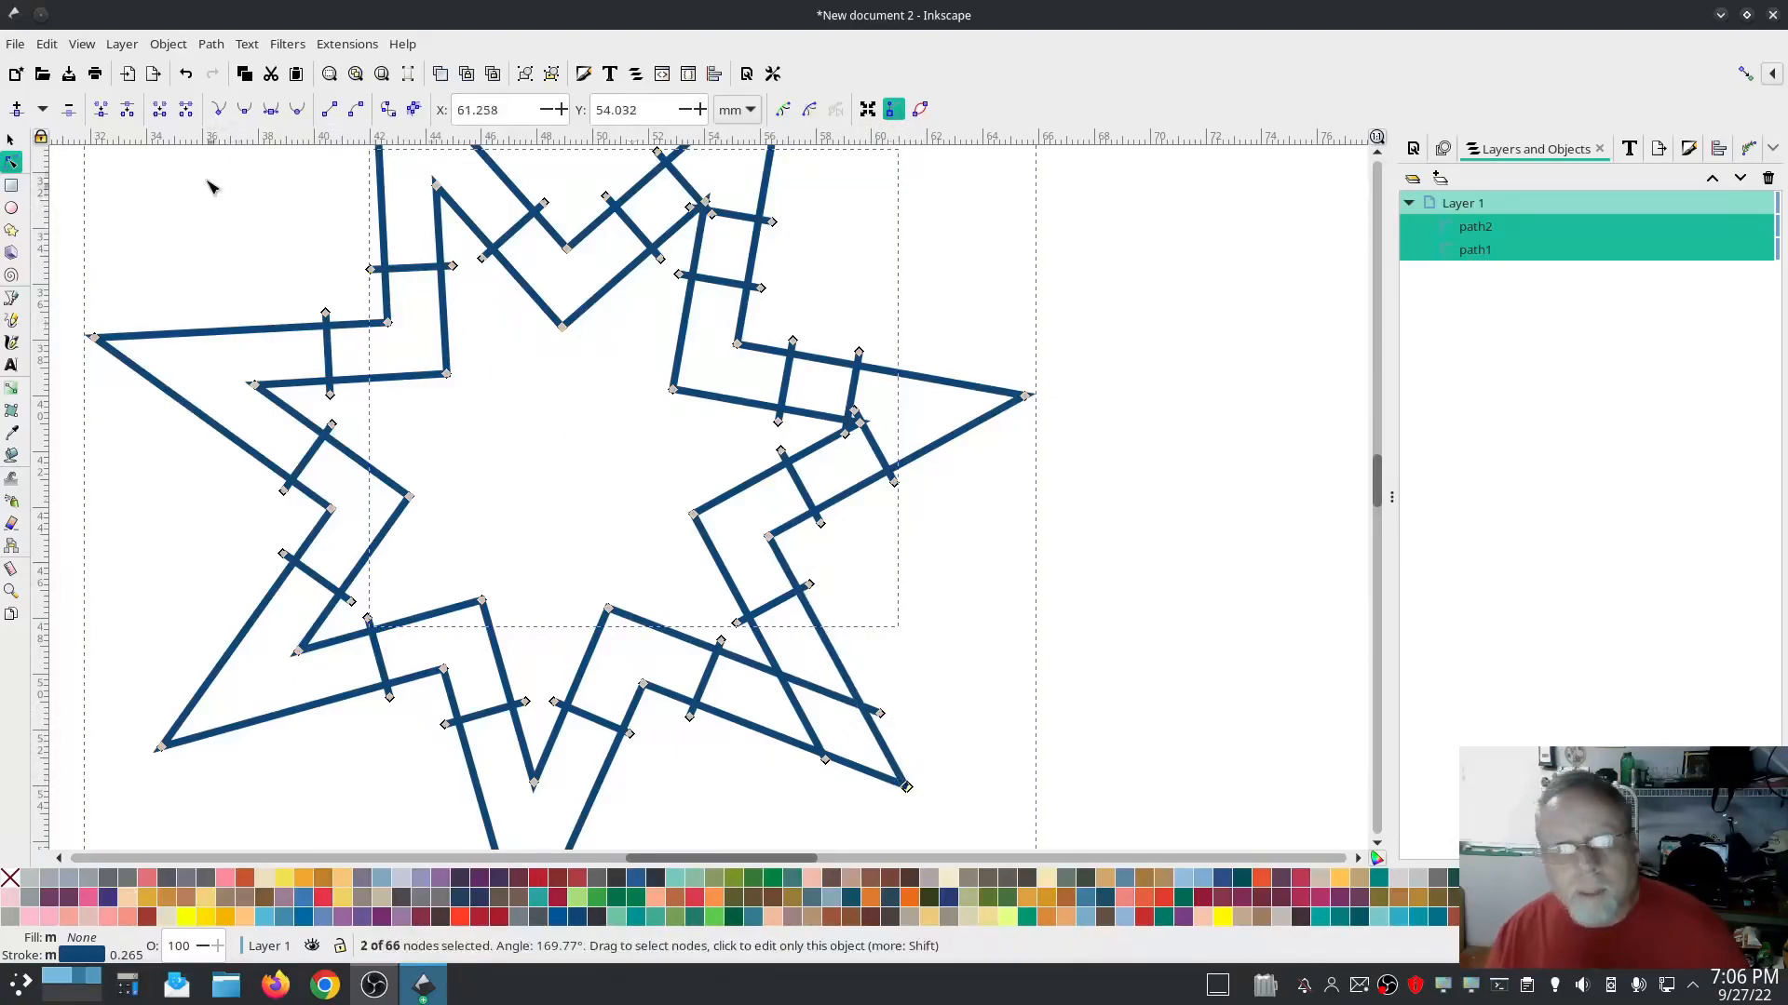
{"action": "left_click", "coordinate": [101, 110]}
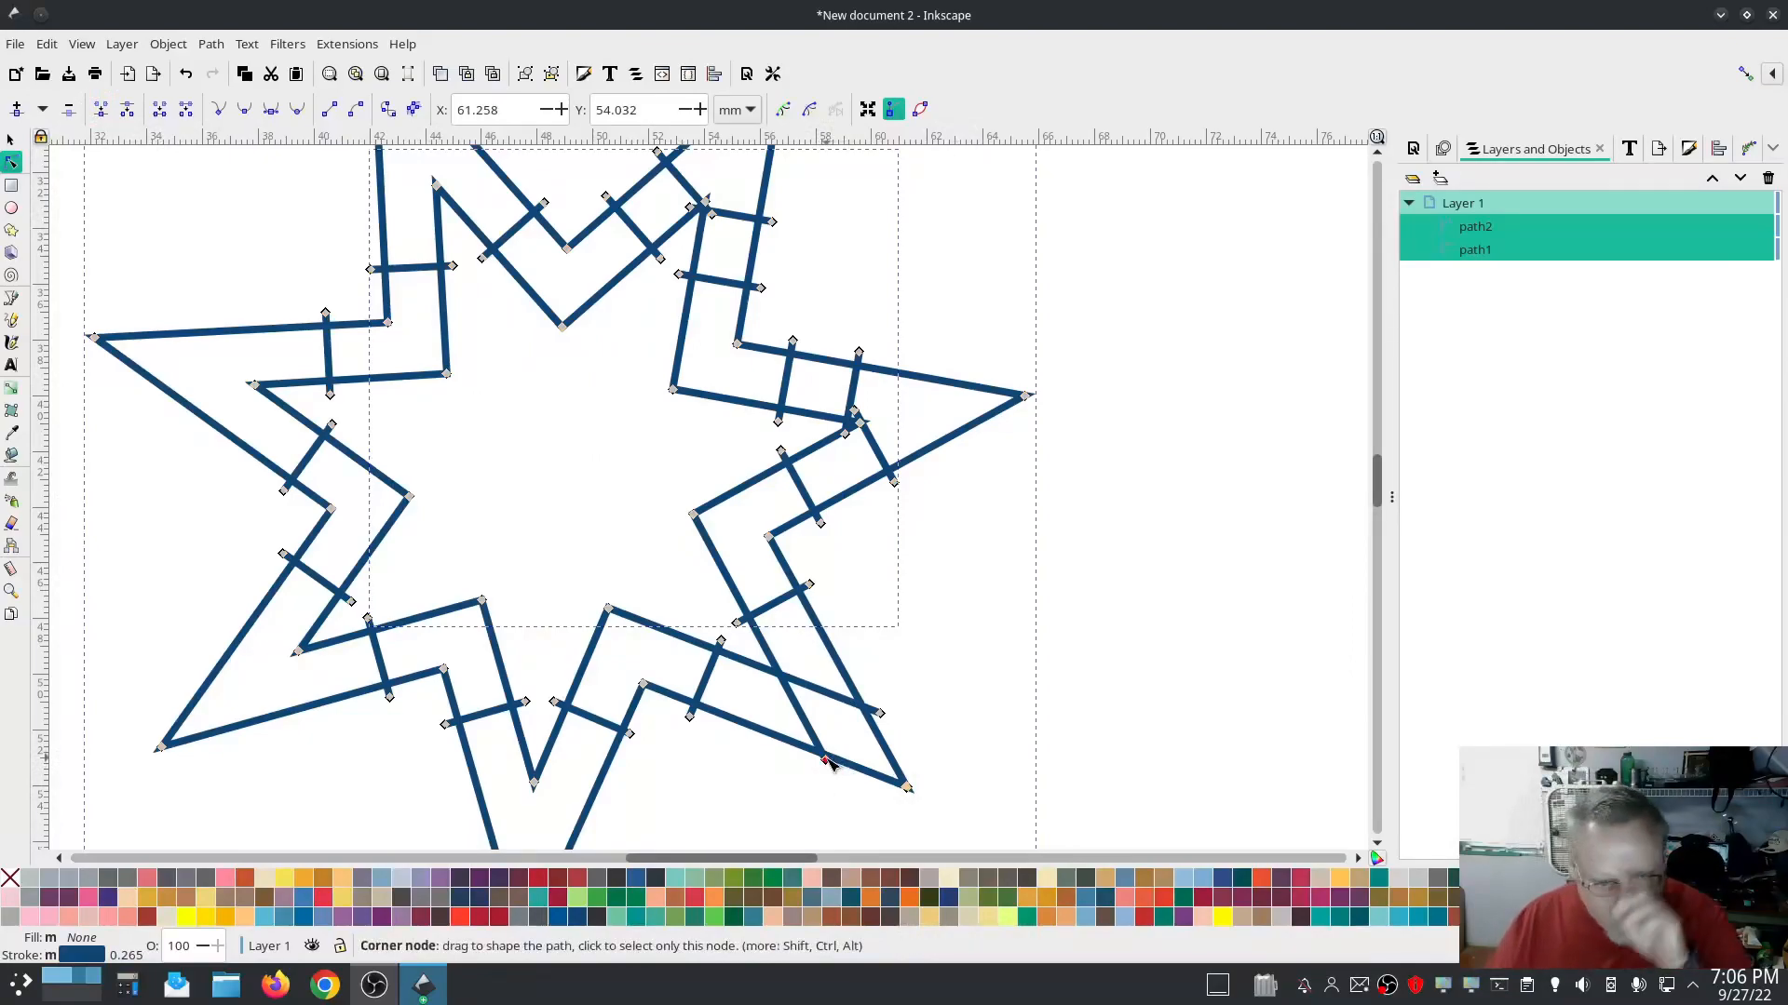
Bring the two inner rail ends of the lower-right point together, join them, and move the joined node slightly outward
{"action": "left_click_drag", "start_coordinate": [826, 762], "coordinate": [776, 675]}
{"action": "left_click_drag", "start_coordinate": [881, 713], "coordinate": [777, 678]}
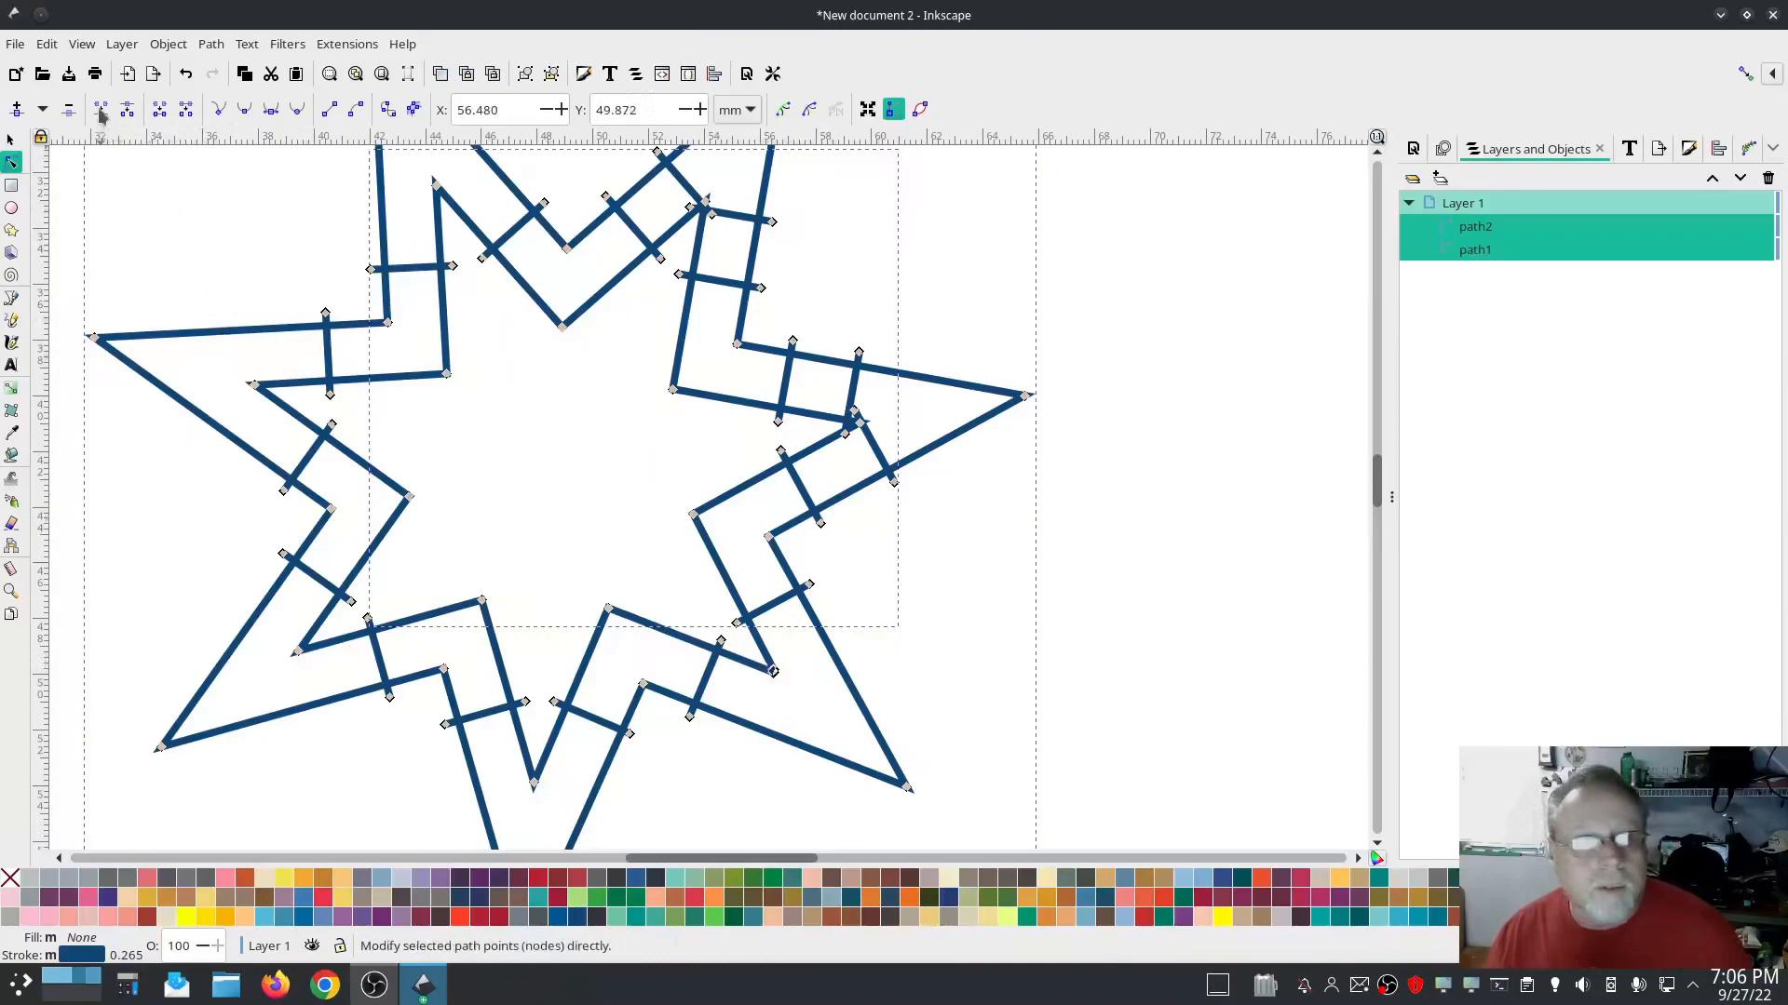
{"action": "left_click_drag", "start_coordinate": [773, 671], "coordinate": [793, 688]}
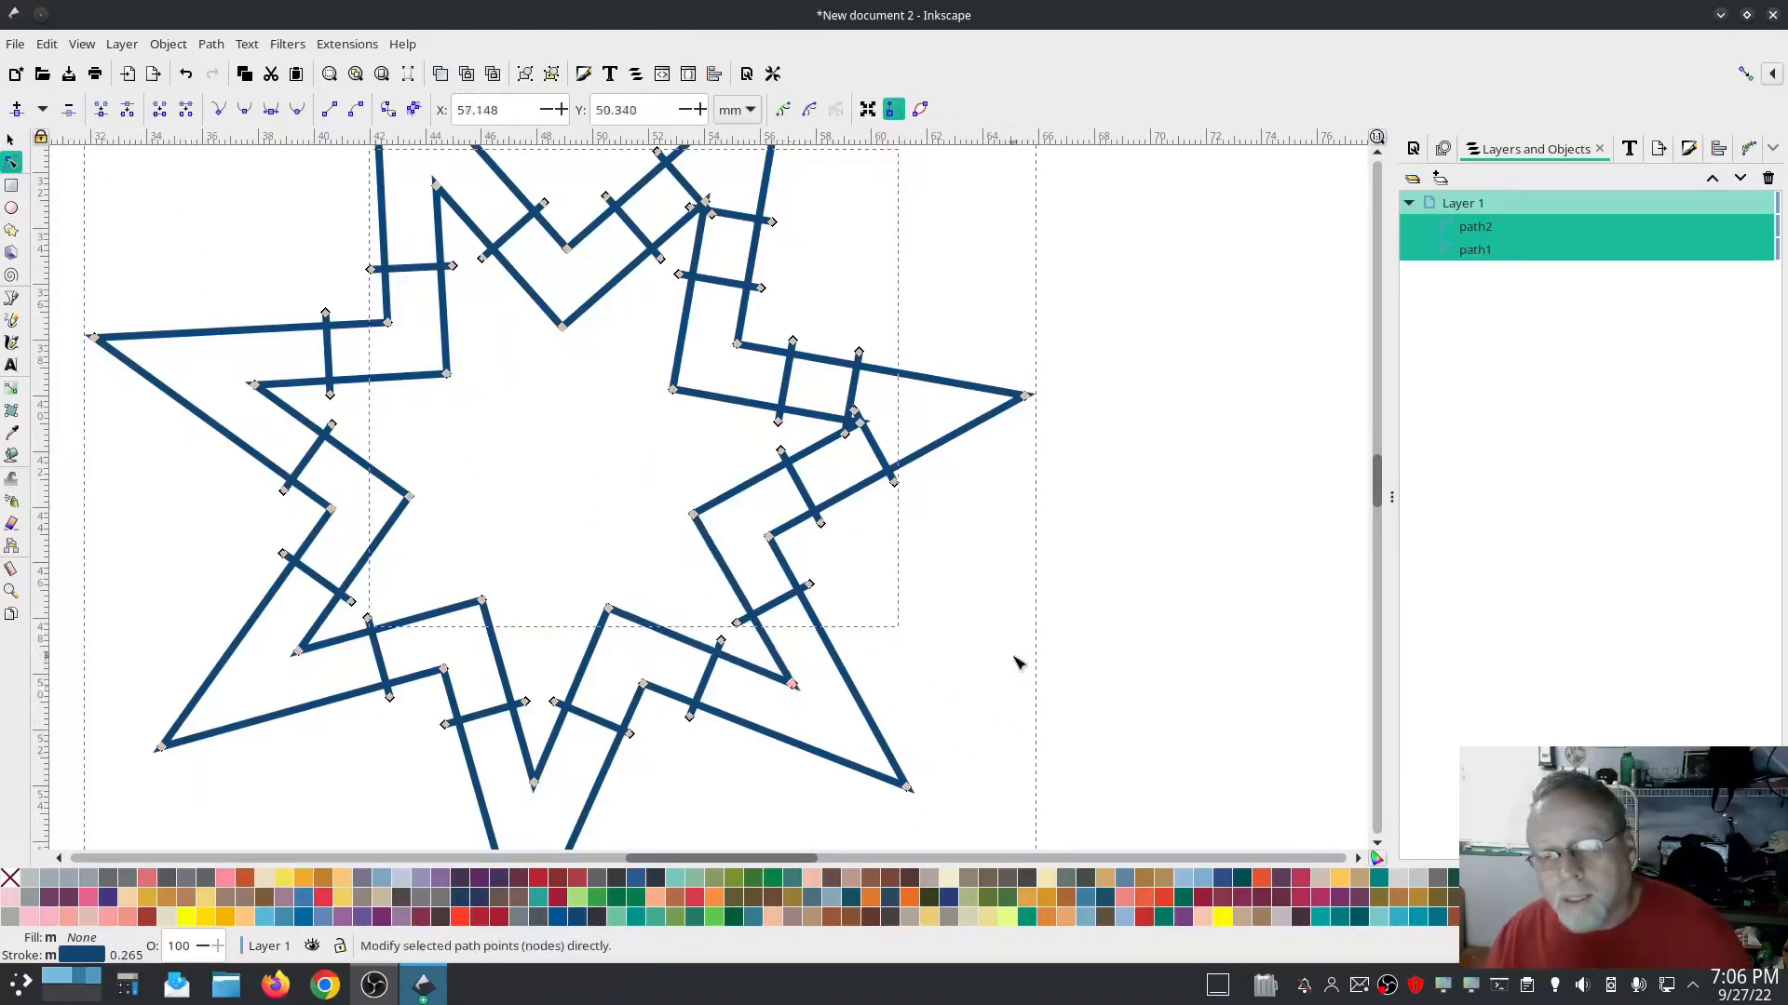
Delete the overlapping rungs at the inner corners of the star's right and upper-right points
{"action": "left_click", "coordinate": [879, 456]}
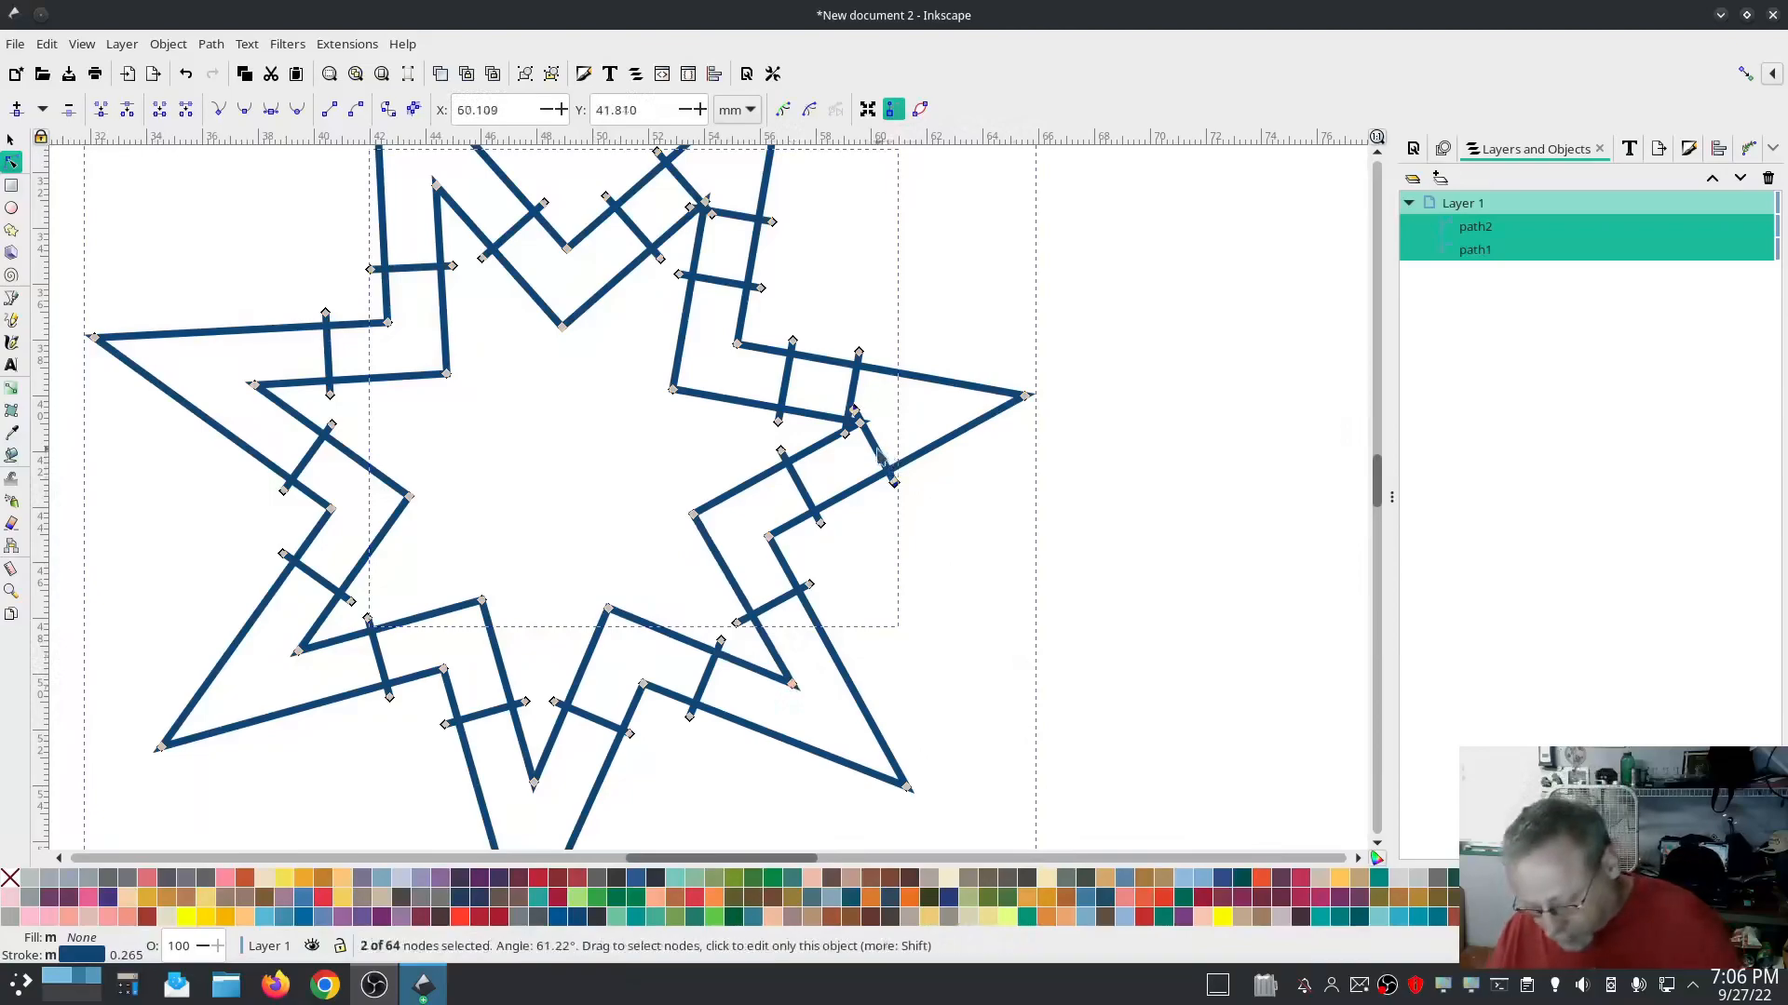
{"action": "key", "text": "Delete"}
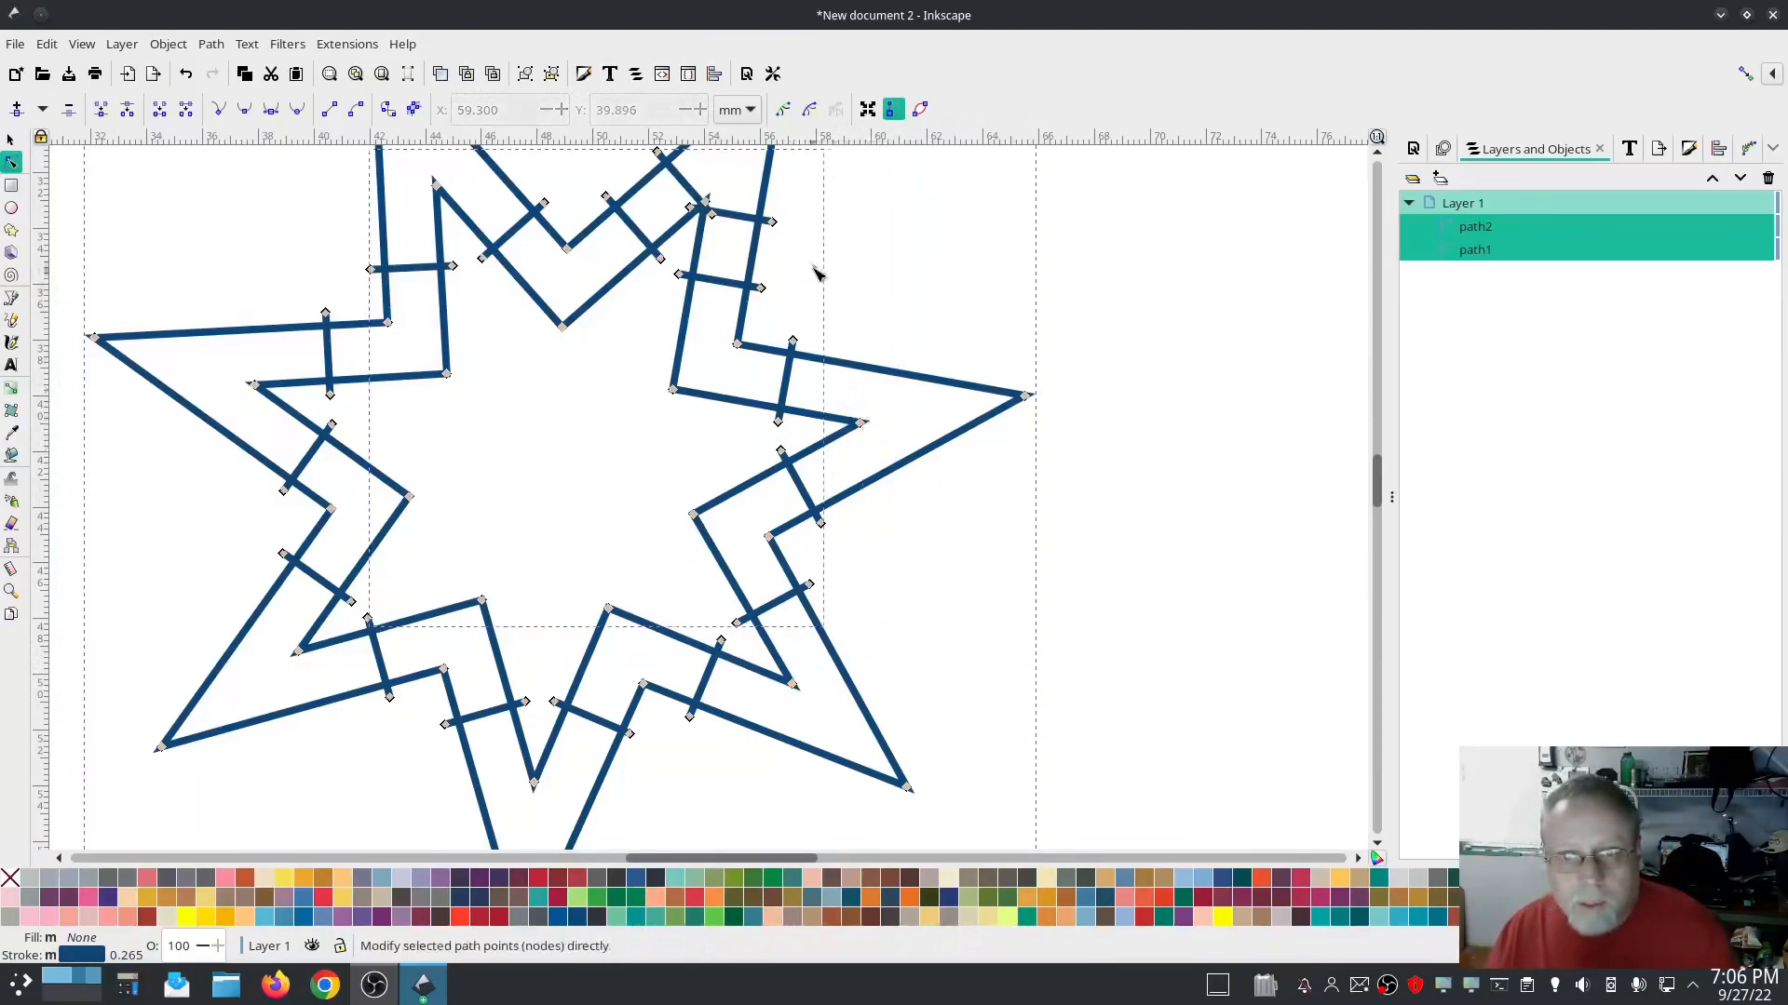
{"action": "scroll", "coordinate": [815, 279], "scroll_direction": "up", "scroll_amount": 5}
{"action": "left_click", "coordinate": [758, 396]}
{"action": "key", "text": "Delete"}
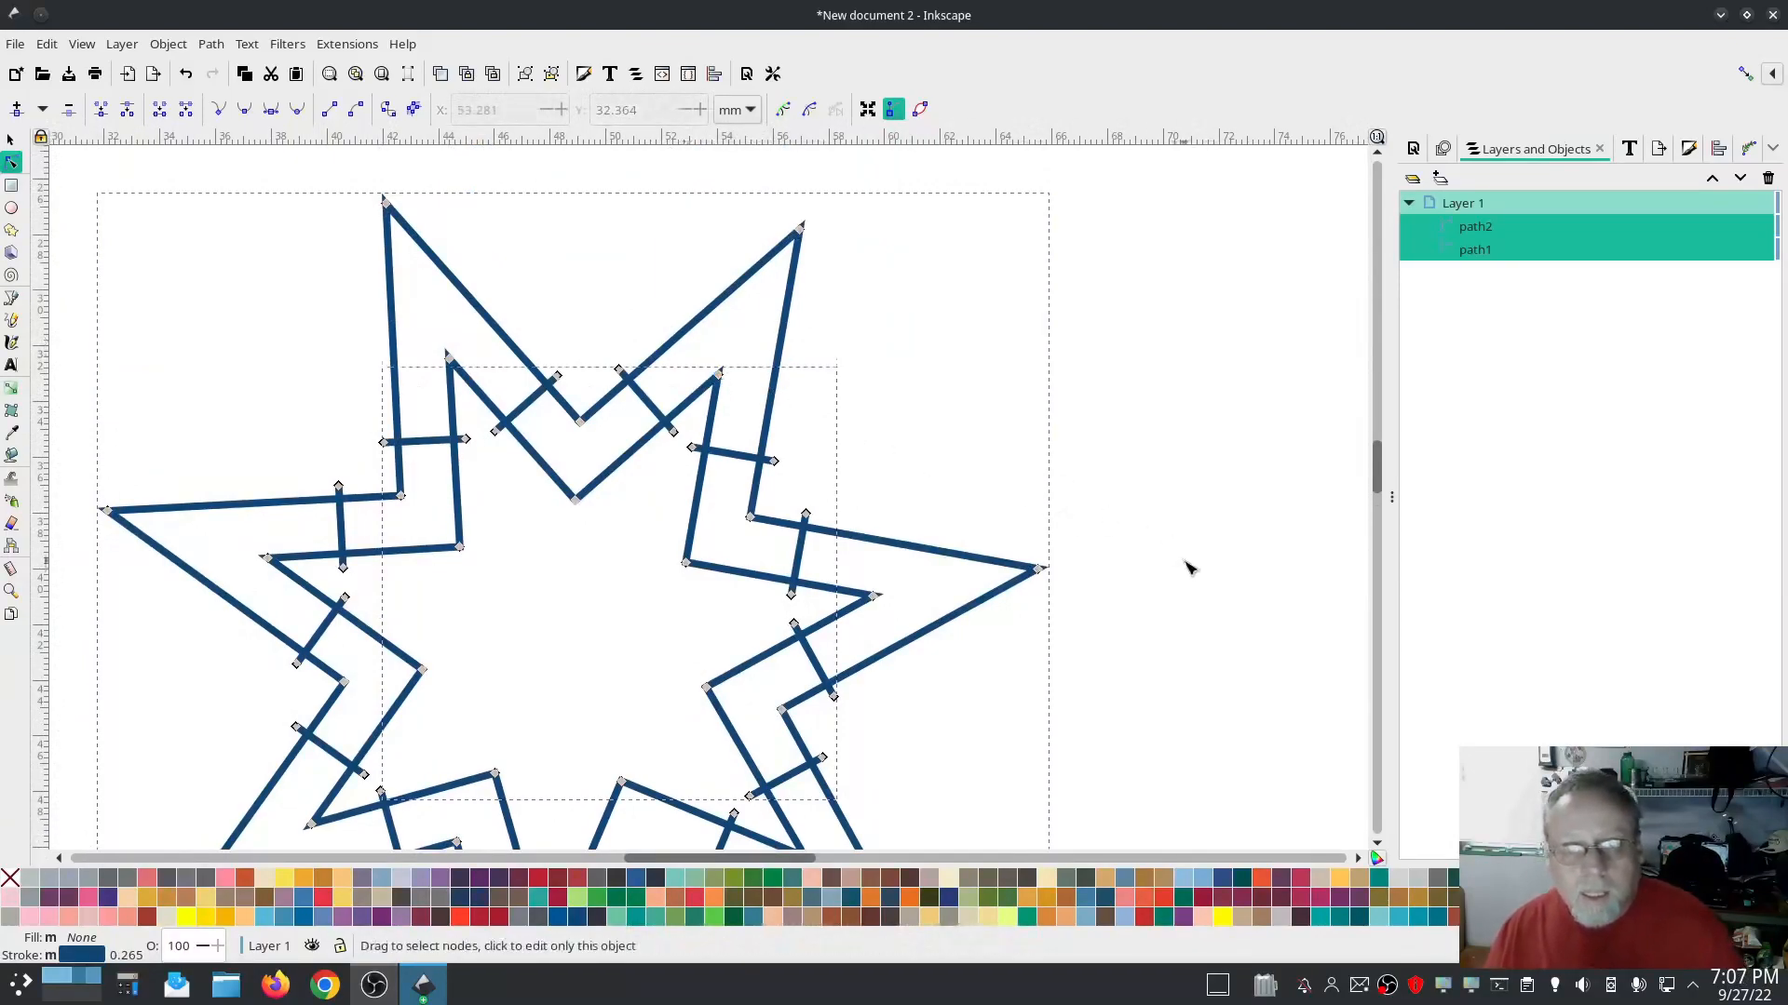
Combine path1 and path2 into a single star path
{"action": "scroll", "coordinate": [1190, 568], "scroll_direction": "down", "scroll_amount": 6}
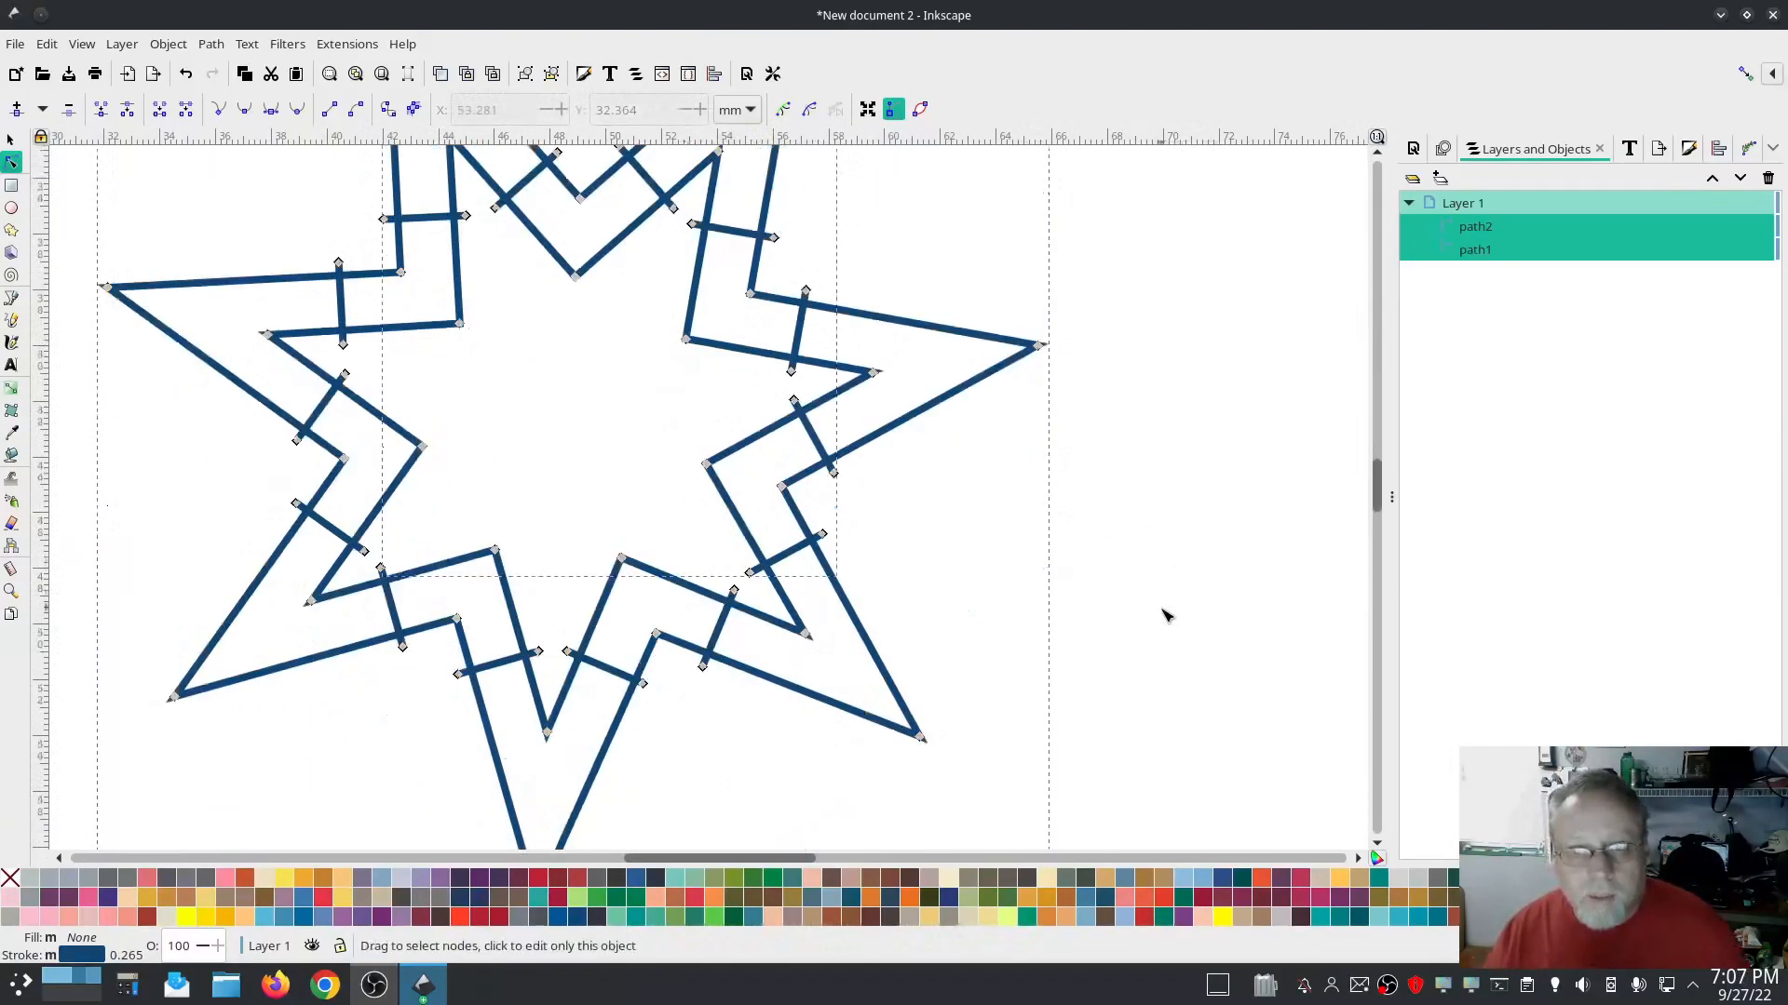
{"action": "scroll", "coordinate": [1166, 614], "scroll_direction": "up", "scroll_amount": 3}
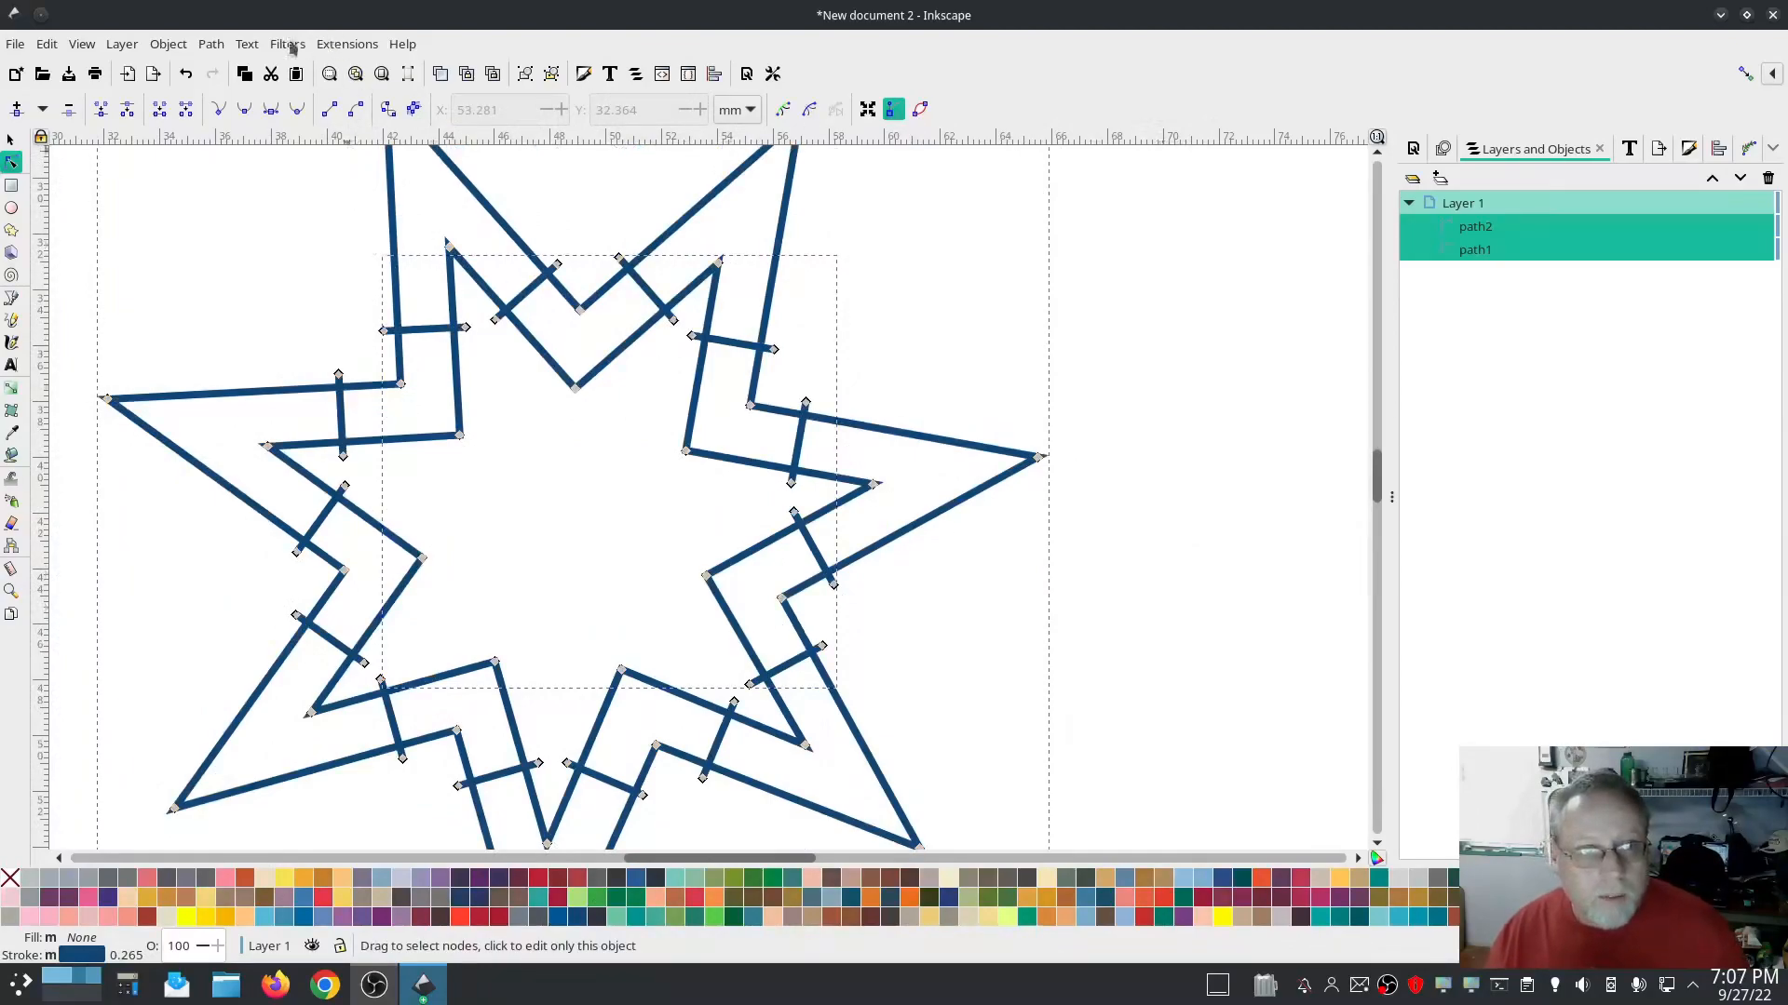
{"action": "left_click", "coordinate": [212, 45]}
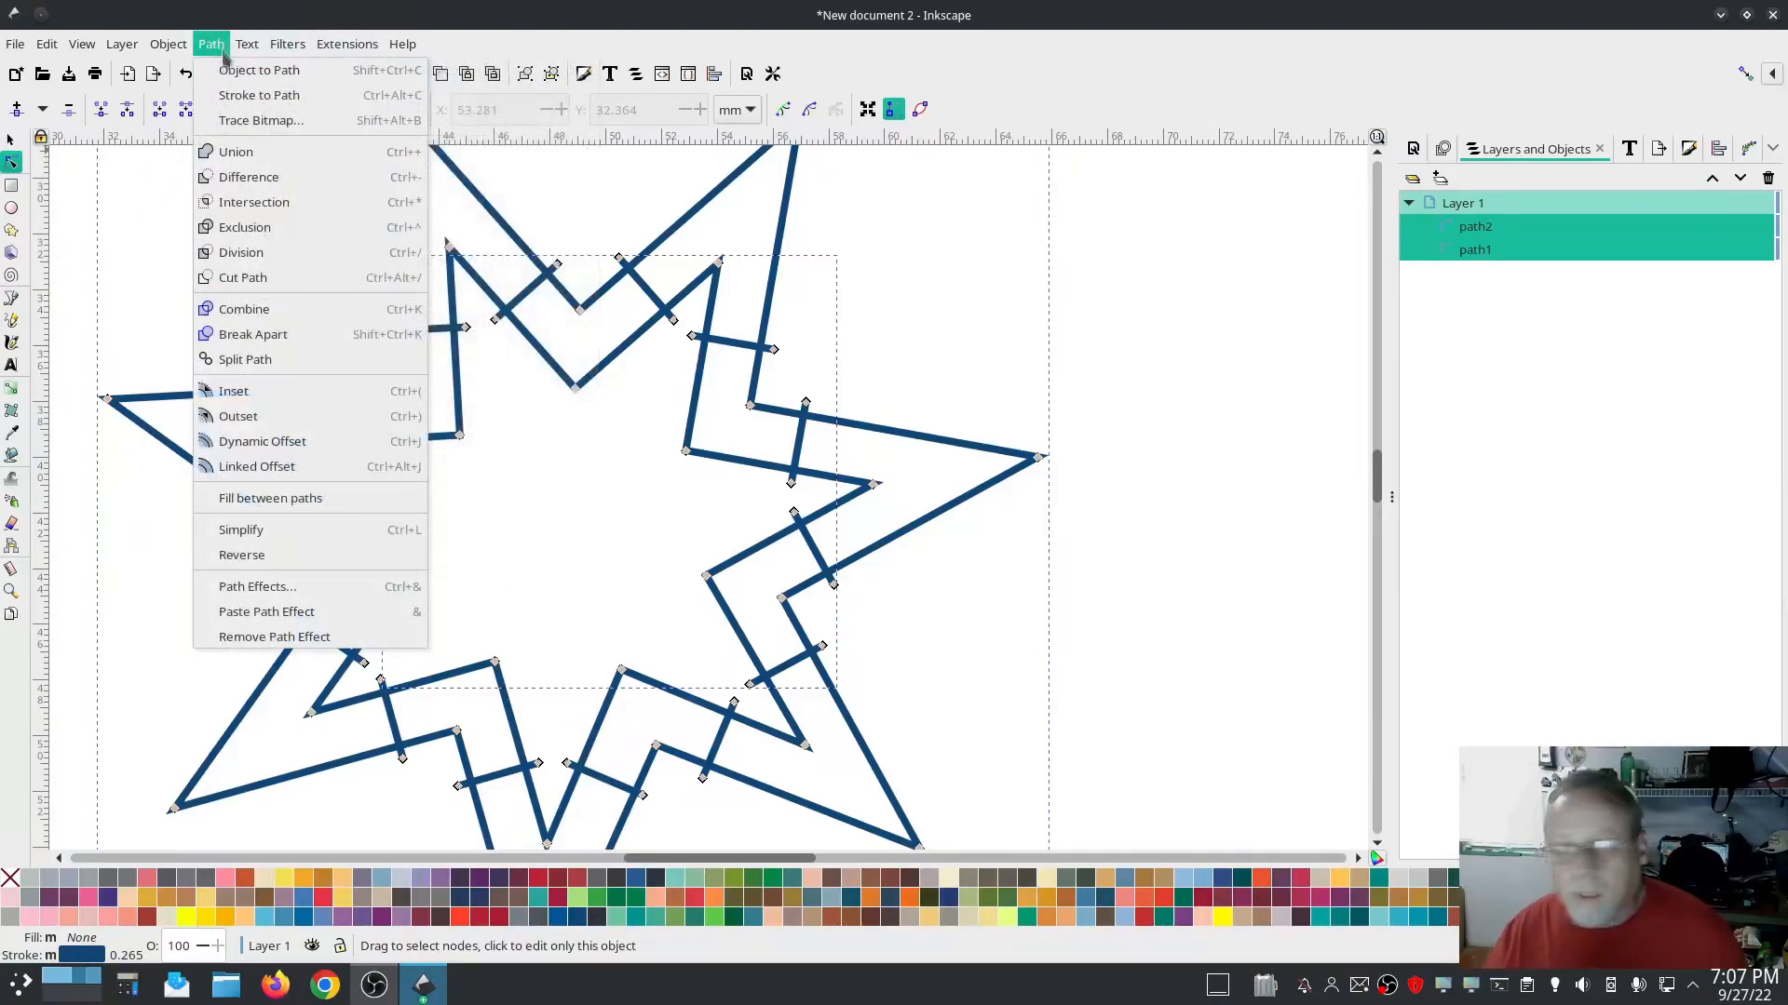
{"action": "left_click", "coordinate": [250, 310]}
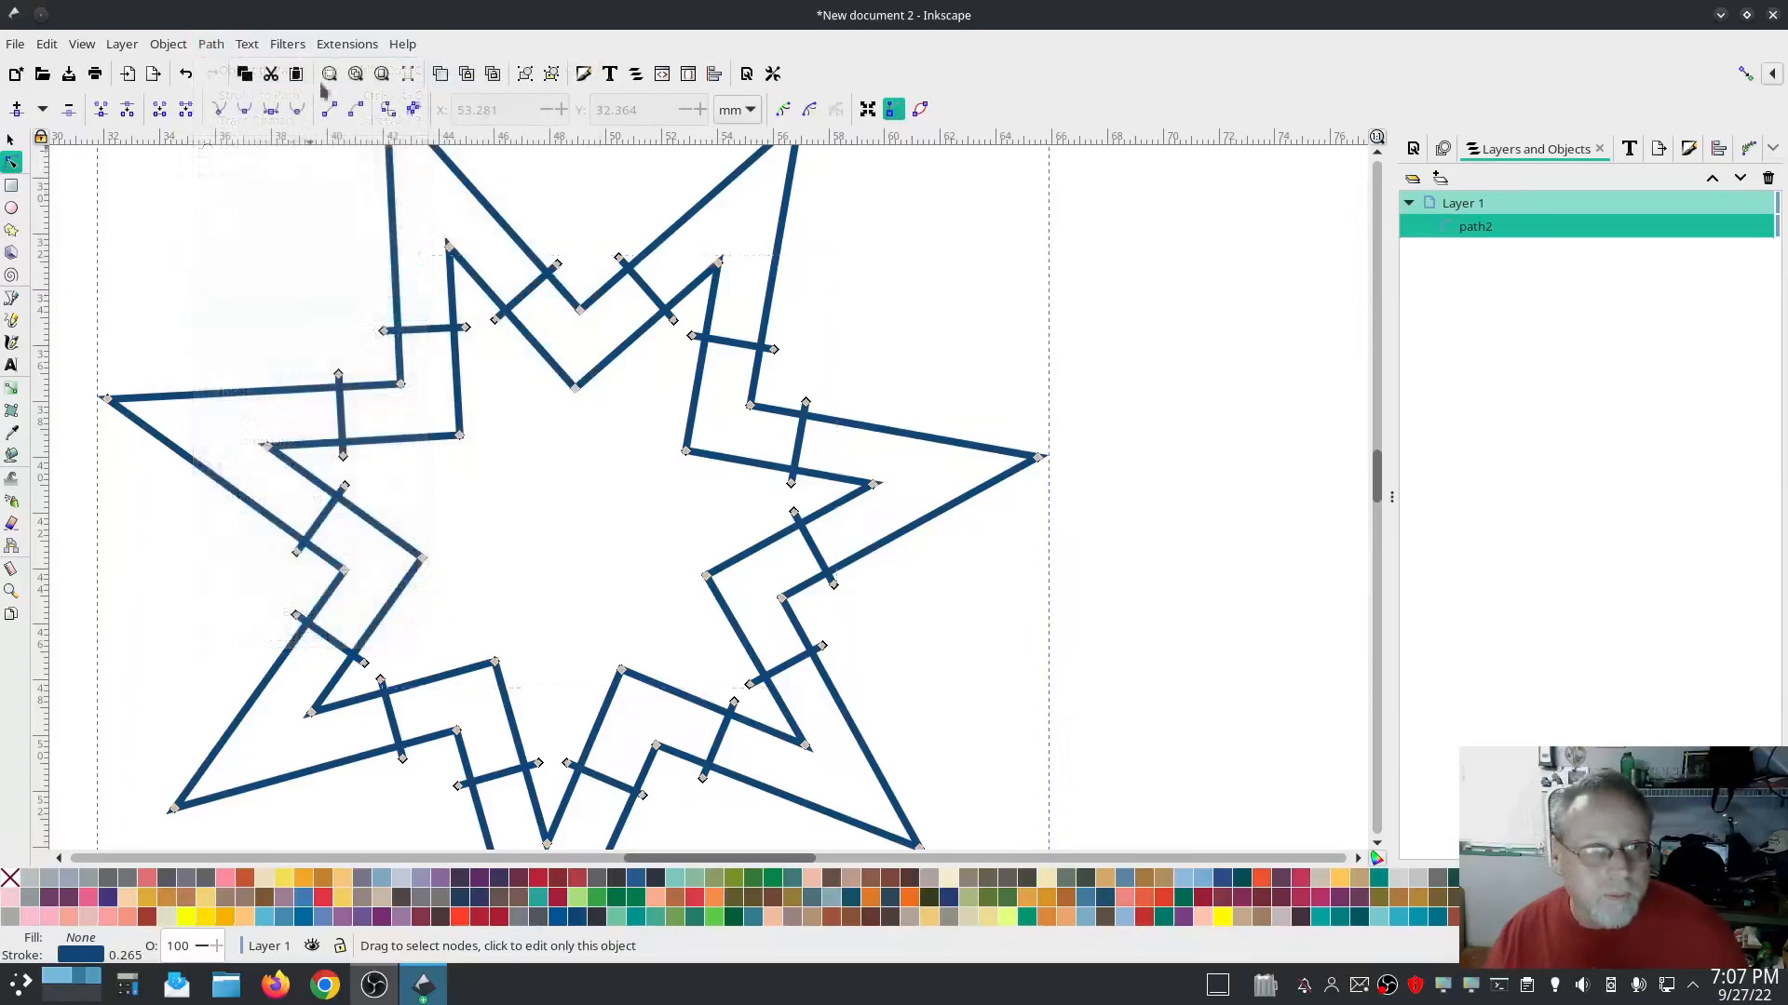
Enable Custom satin column for the combined star in Ink/Stitch Params, check the full stitch preview, and apply the settings
{"action": "left_click", "coordinate": [340, 45]}
{"action": "mouse_move", "coordinate": [363, 302]}
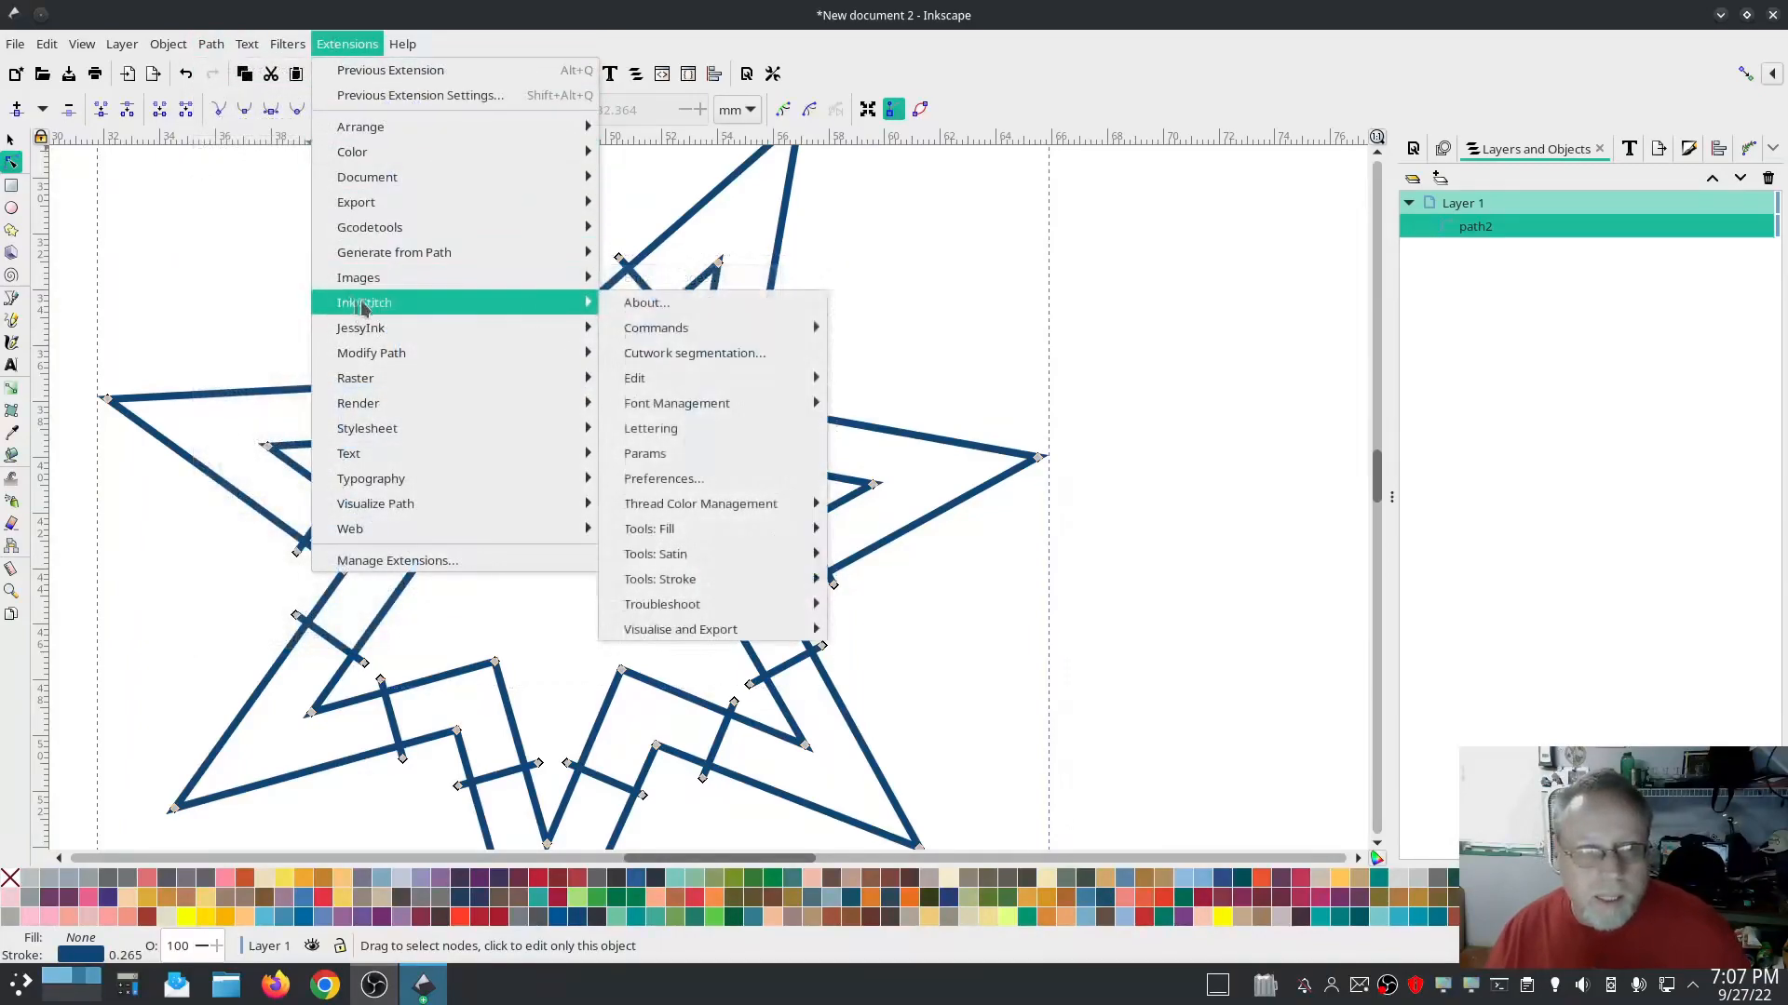
{"action": "left_click", "coordinate": [652, 453]}
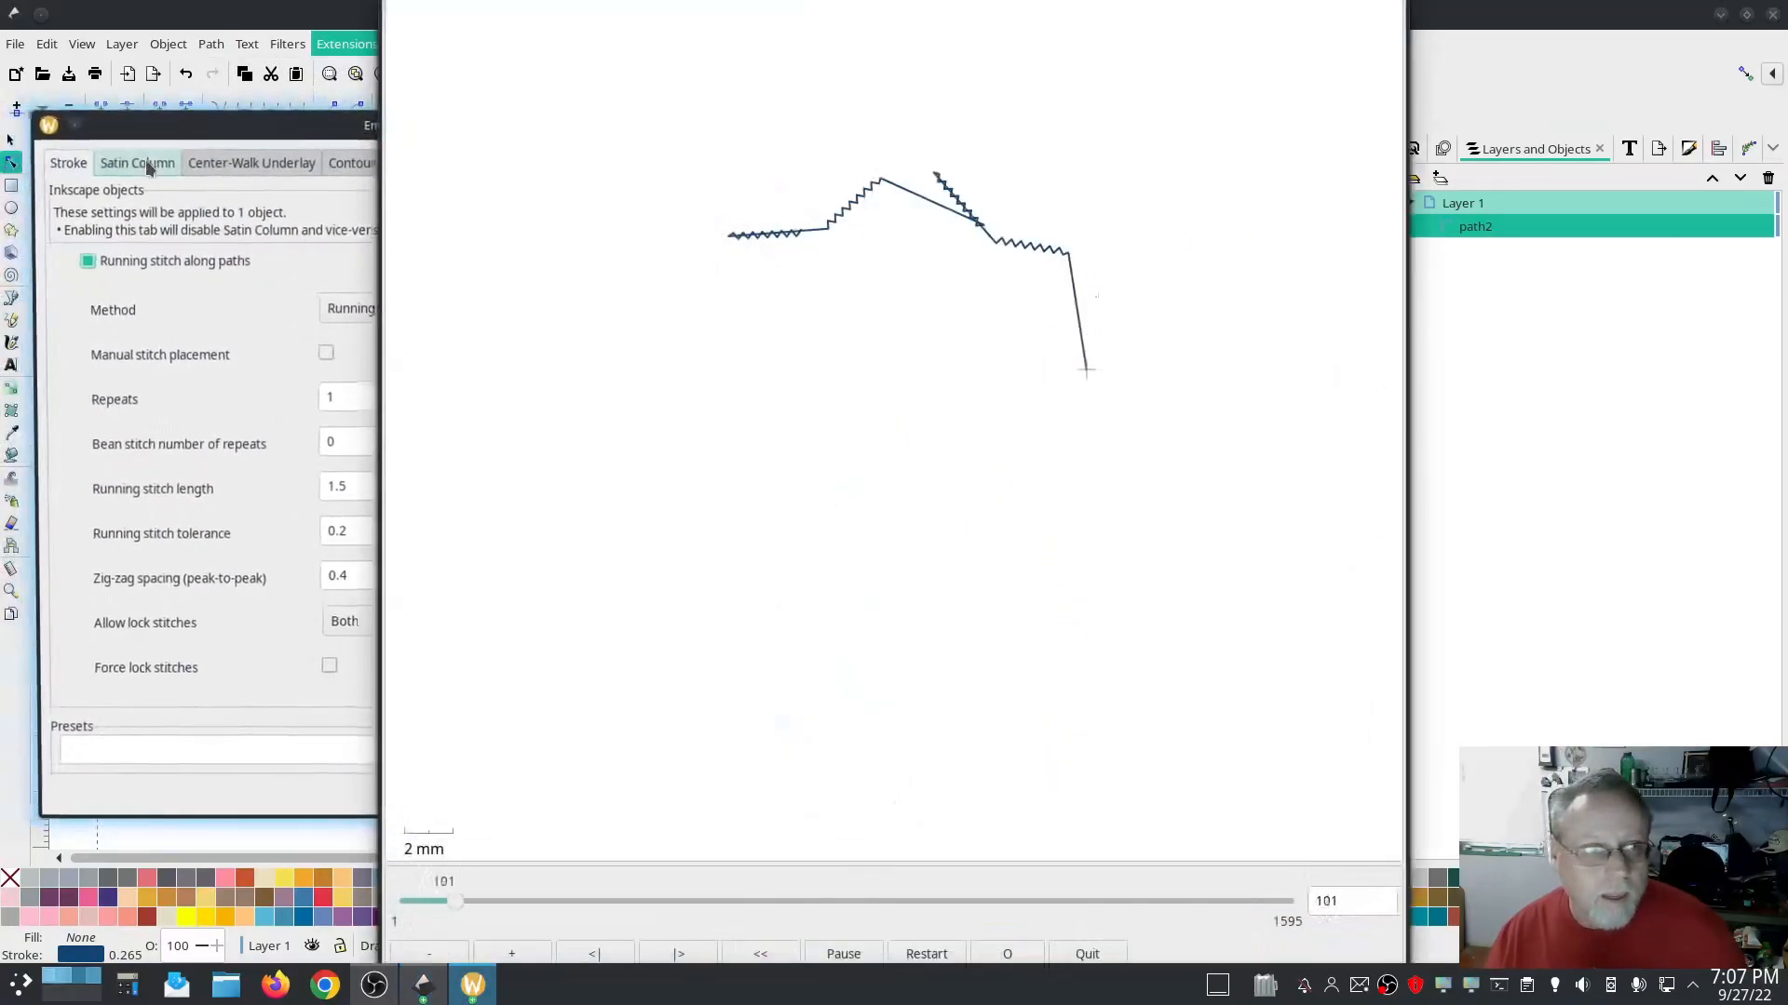
{"action": "left_click", "coordinate": [133, 163]}
{"action": "left_click", "coordinate": [84, 278]}
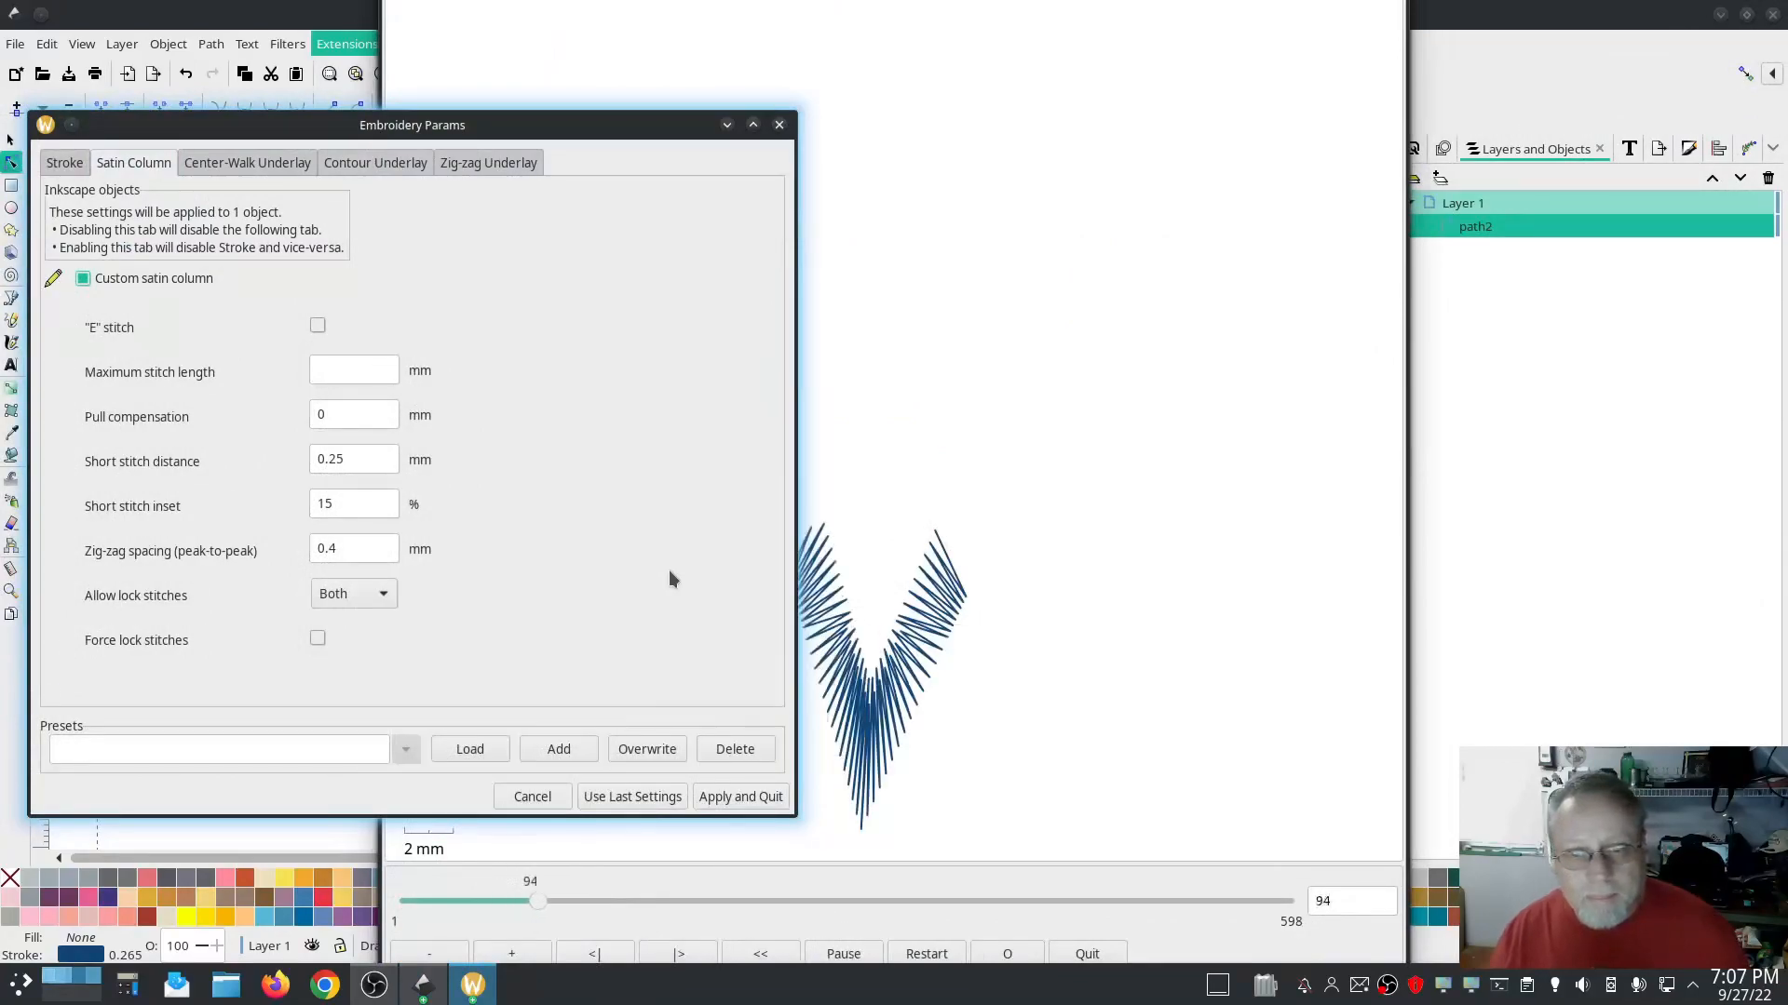
{"action": "left_click_drag", "start_coordinate": [563, 123], "coordinate": [312, 268]}
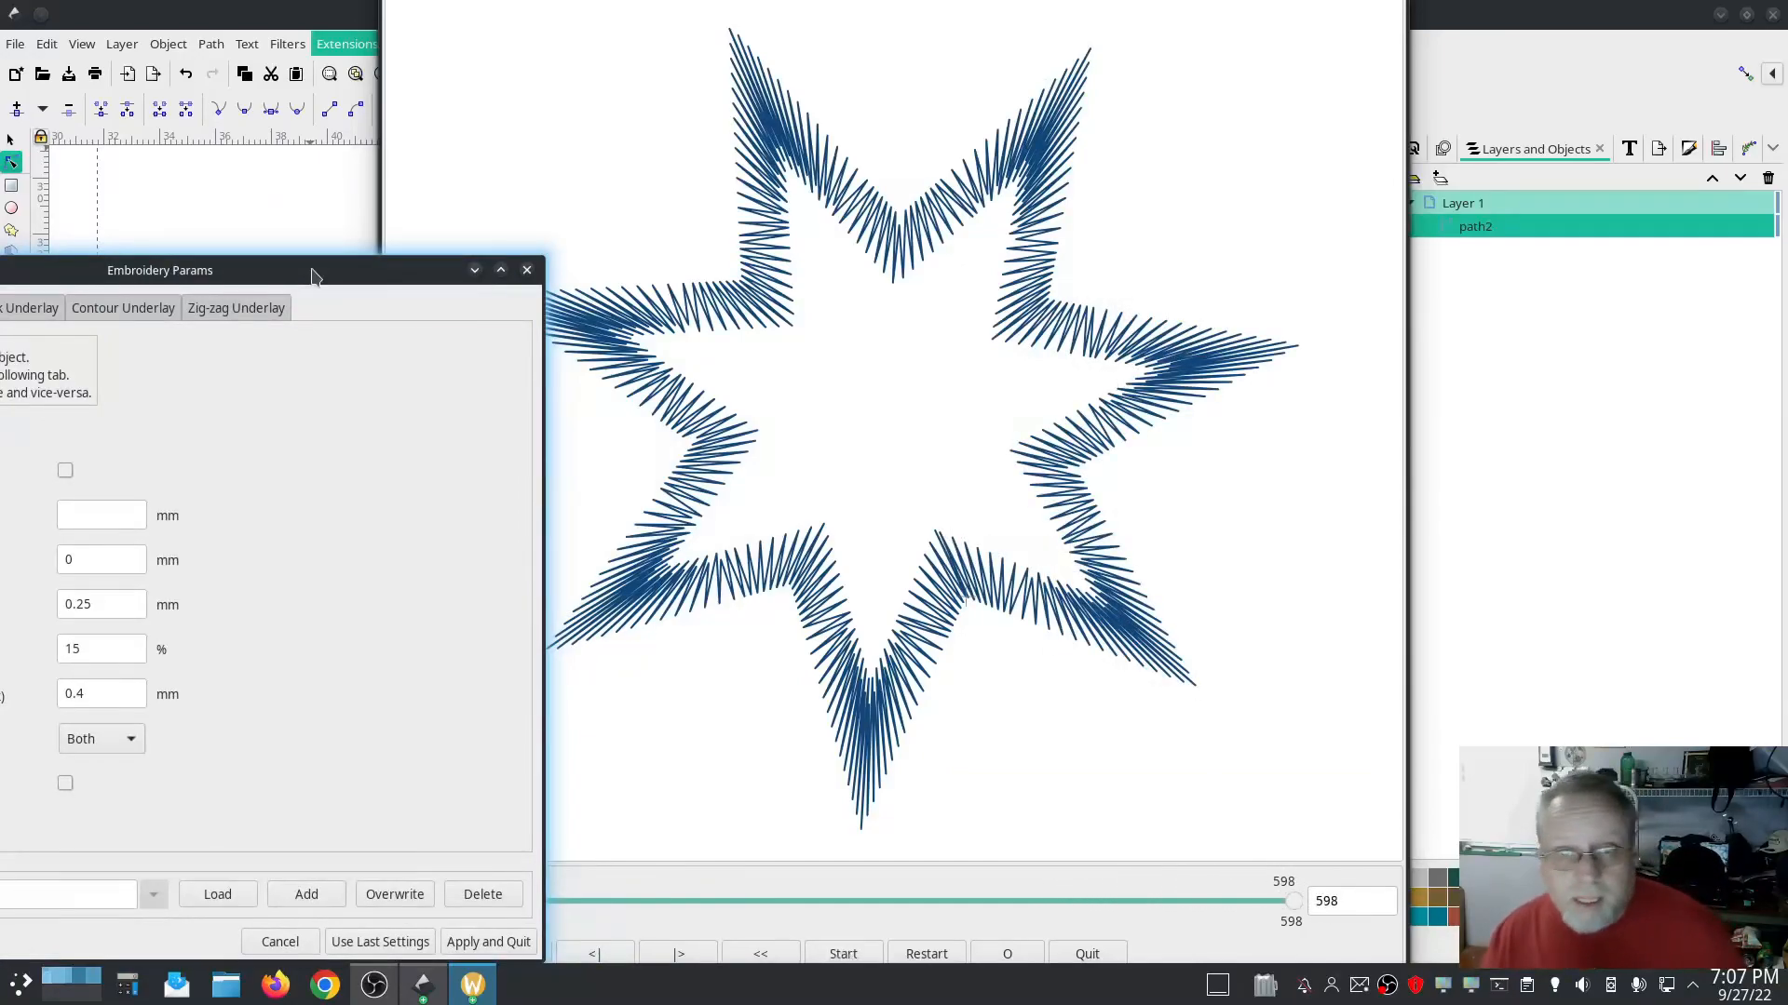
{"action": "left_click_drag", "start_coordinate": [325, 277], "coordinate": [615, 195]}
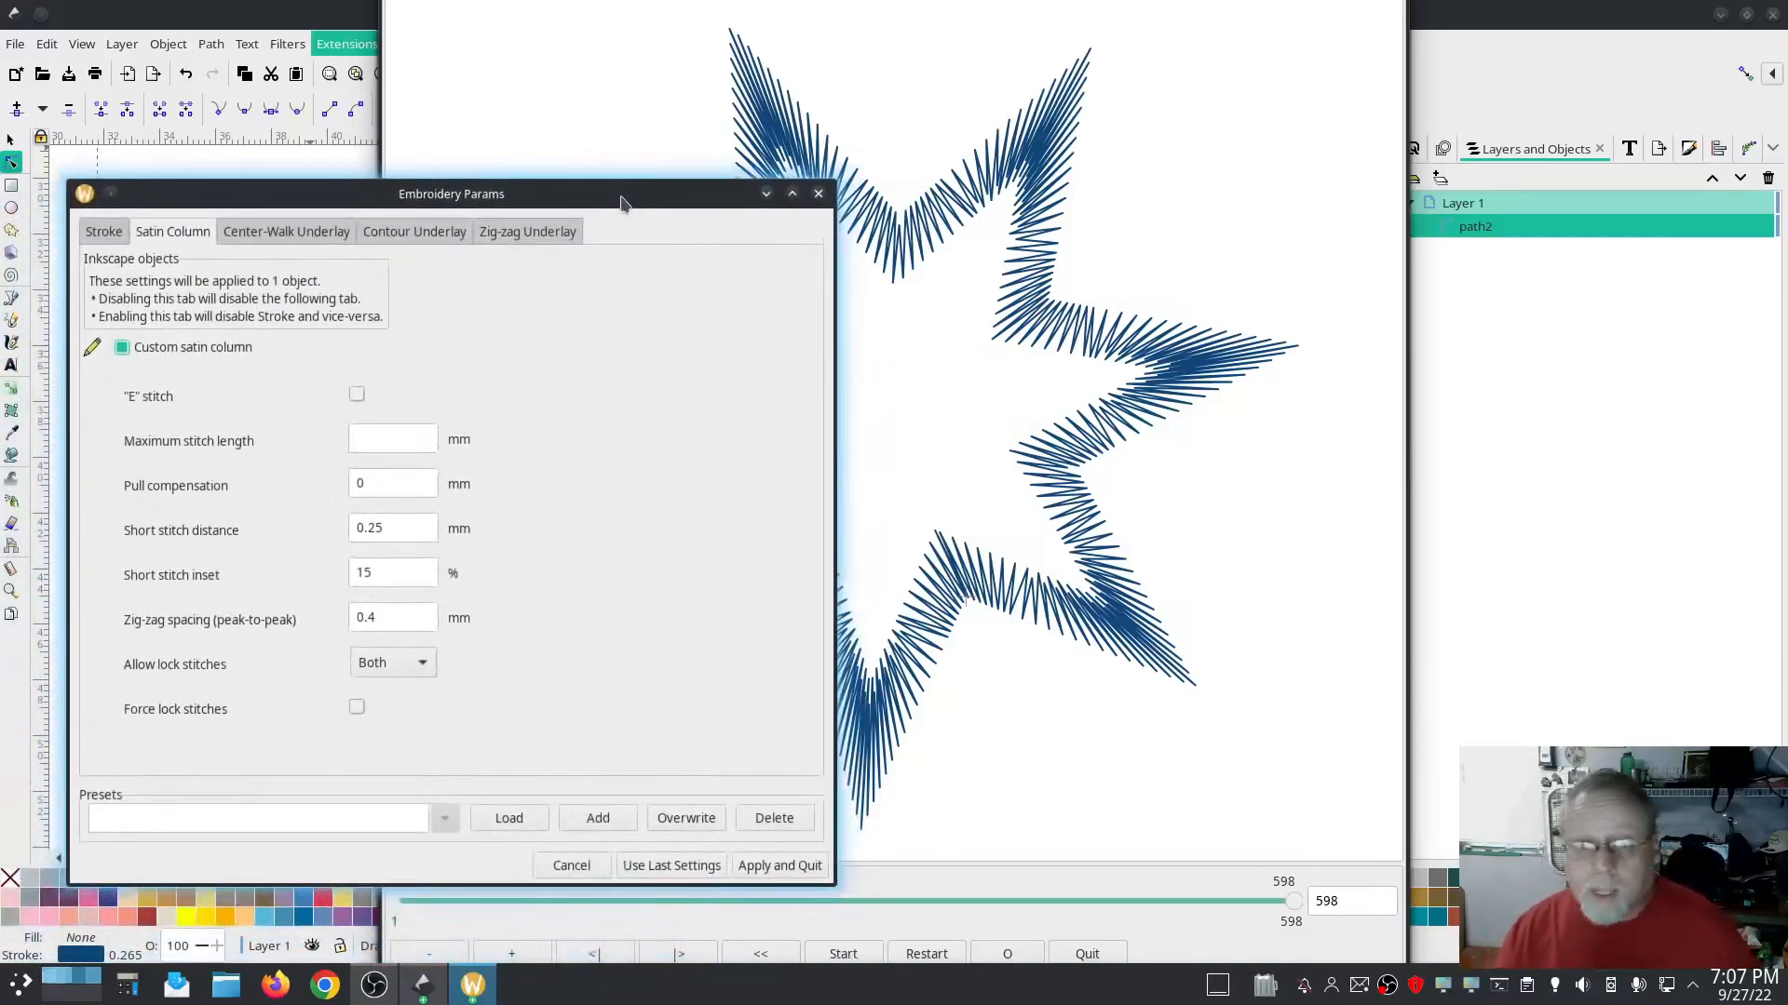
{"action": "left_click", "coordinate": [769, 868]}
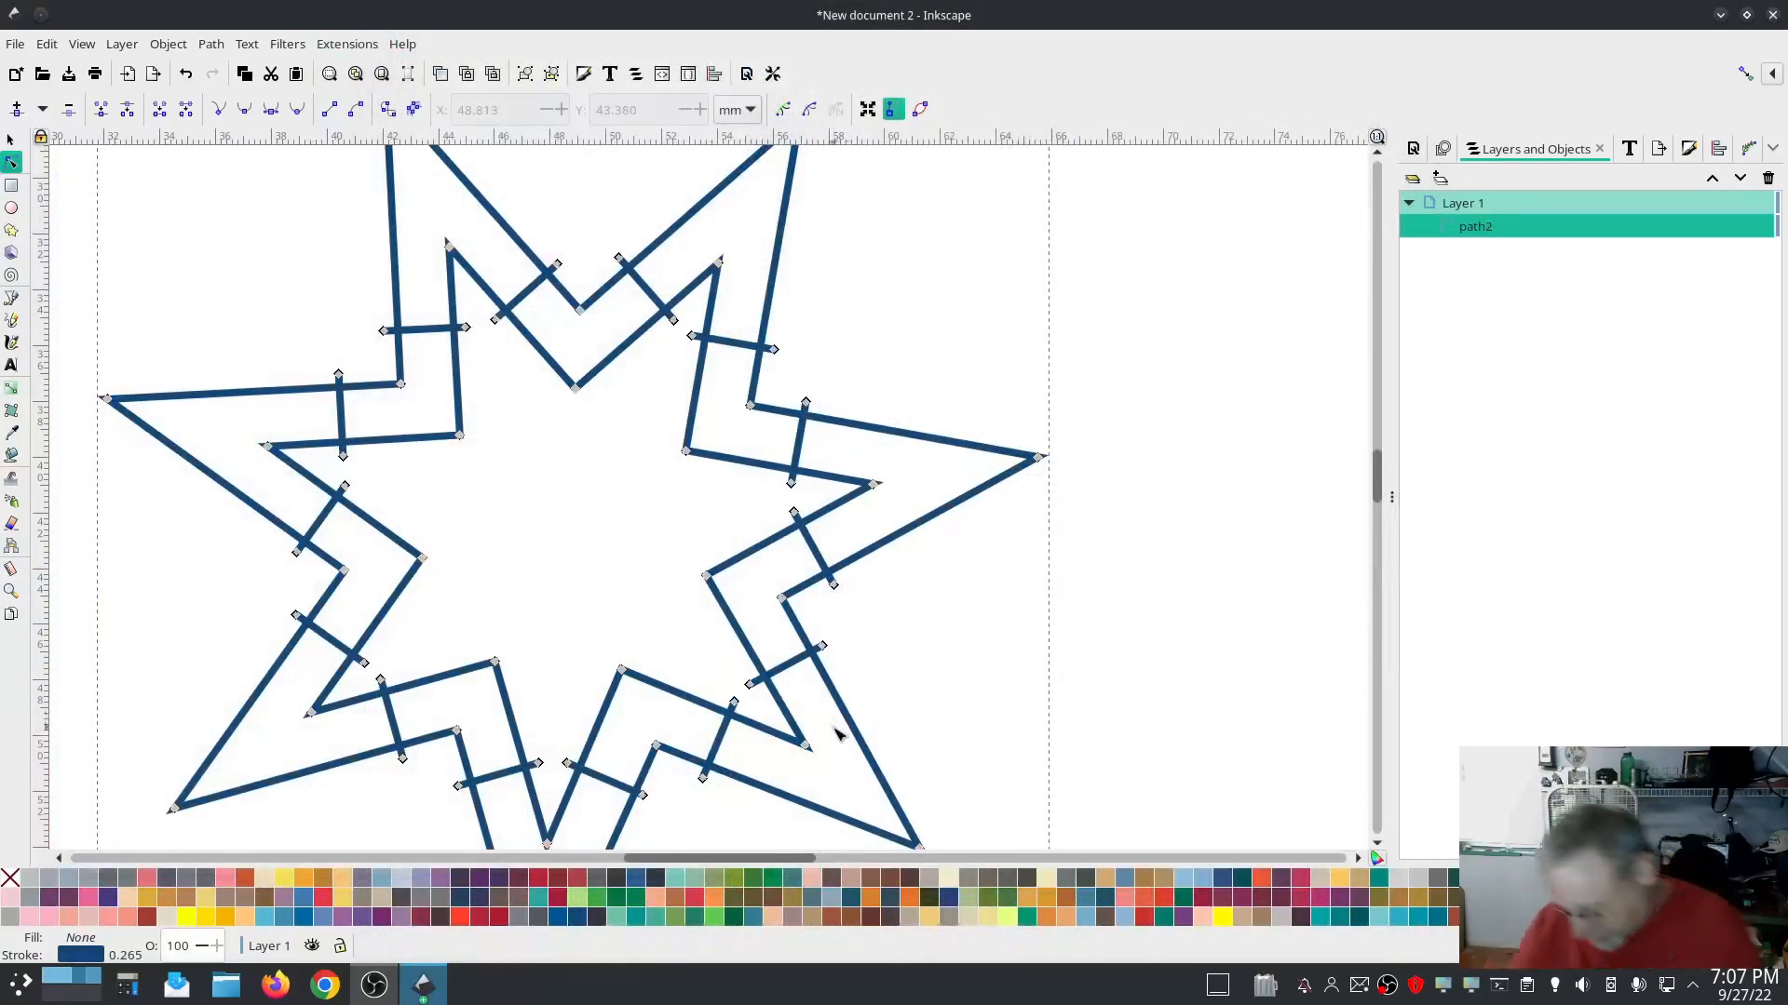
Delete the combined star satin path
{"action": "key", "text": "s"}
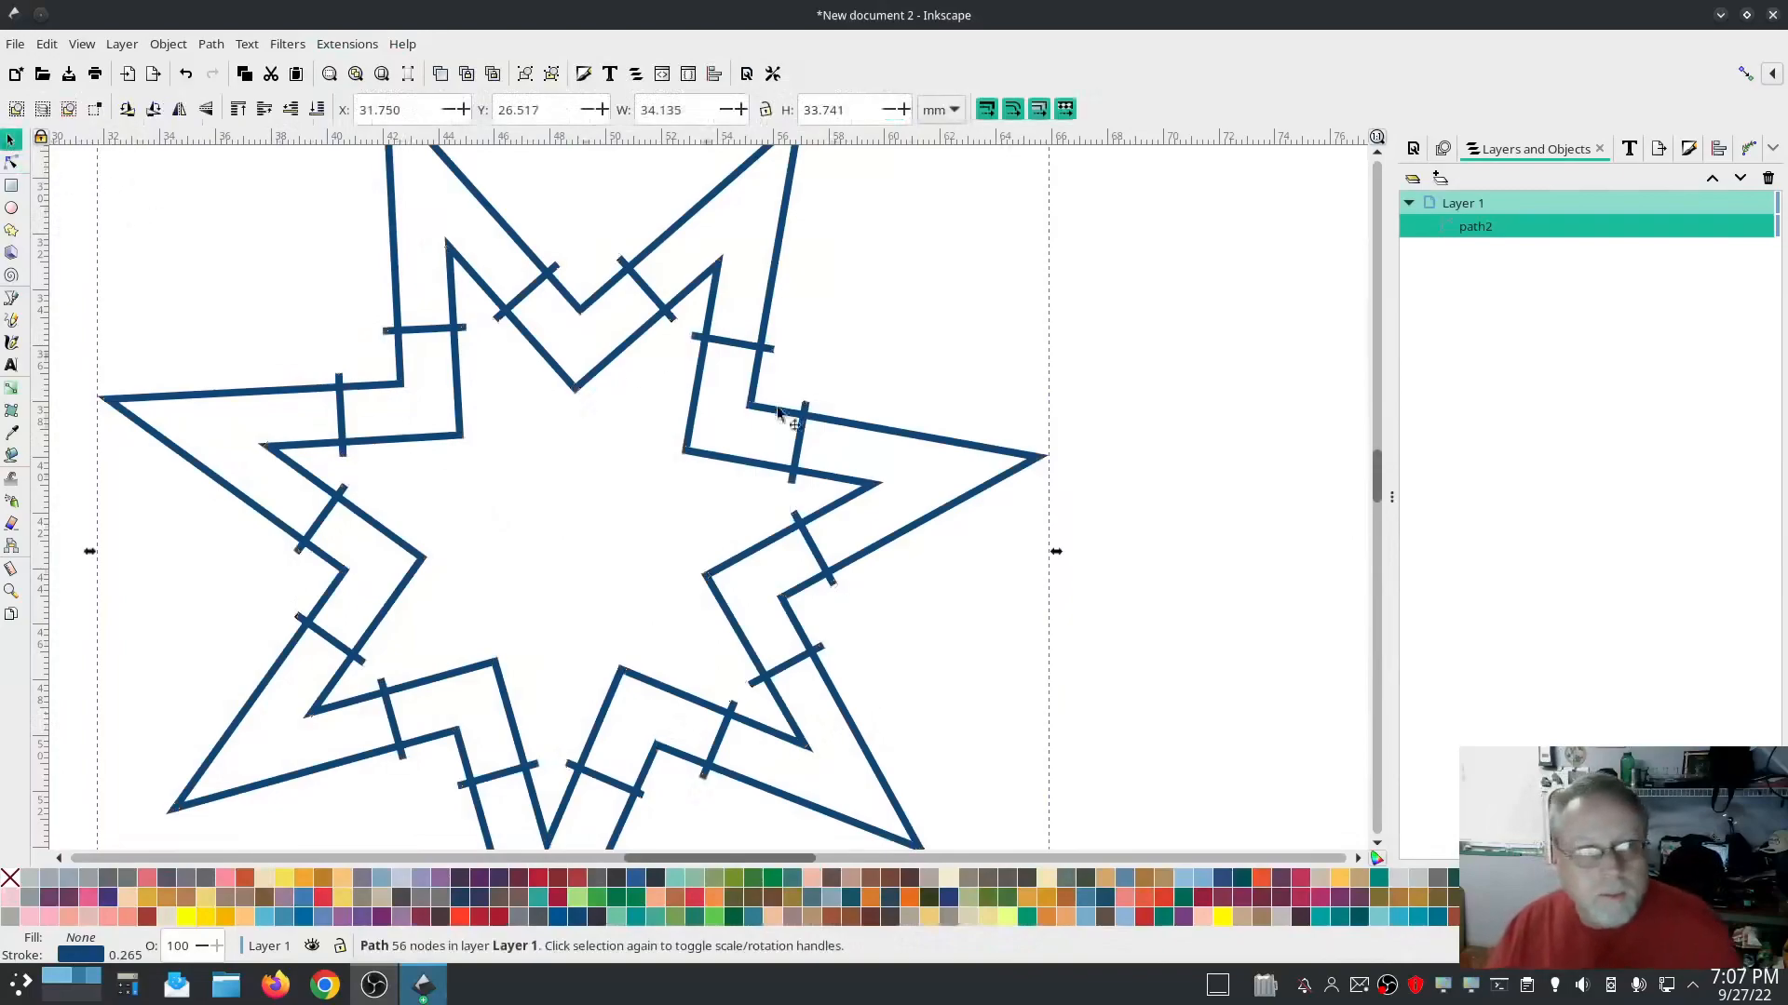
{"action": "key", "text": "Delete"}
{"action": "scroll", "coordinate": [373, 426], "scroll_direction": "down", "scroll_amount": 1, "text": "ctrl"}
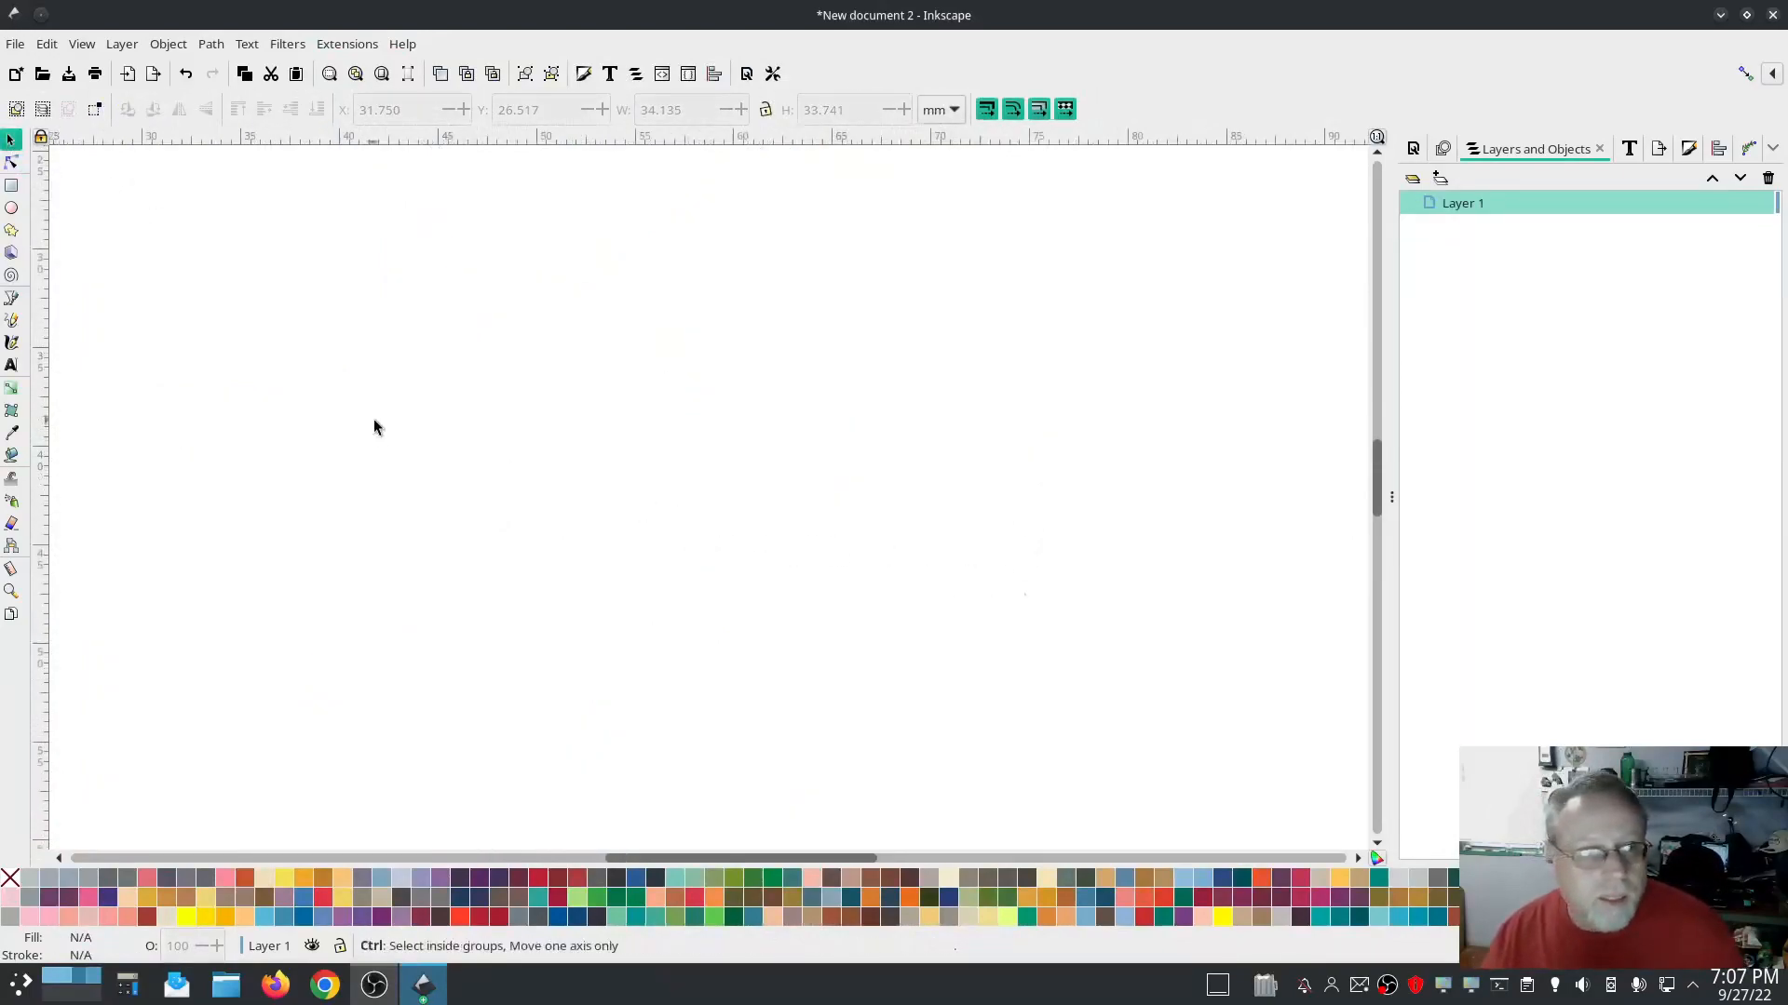
Draw a rectangle about 24 by 15.3 mm and set its vertical corner radius (Ry) to 1 mm
{"action": "key", "text": "r"}
{"action": "mouse_move", "coordinate": [413, 423]}
{"action": "left_mouse_down"}
{"action": "mouse_move", "coordinate": [662, 623]}
{"action": "mouse_move", "coordinate": [926, 717]}
{"action": "mouse_move", "coordinate": [878, 742]}
{"action": "mouse_move", "coordinate": [888, 731]}
{"action": "left_mouse_up"}
{"action": "left_click", "coordinate": [600, 110]}
{"action": "left_click", "coordinate": [603, 110]}
{"action": "left_click", "coordinate": [604, 110]}
{"action": "left_click", "coordinate": [603, 110]}
{"action": "left_click", "coordinate": [603, 110]}
{"action": "left_click", "coordinate": [604, 110]}
{"action": "left_click", "coordinate": [603, 110]}
{"action": "left_click", "coordinate": [603, 110]}
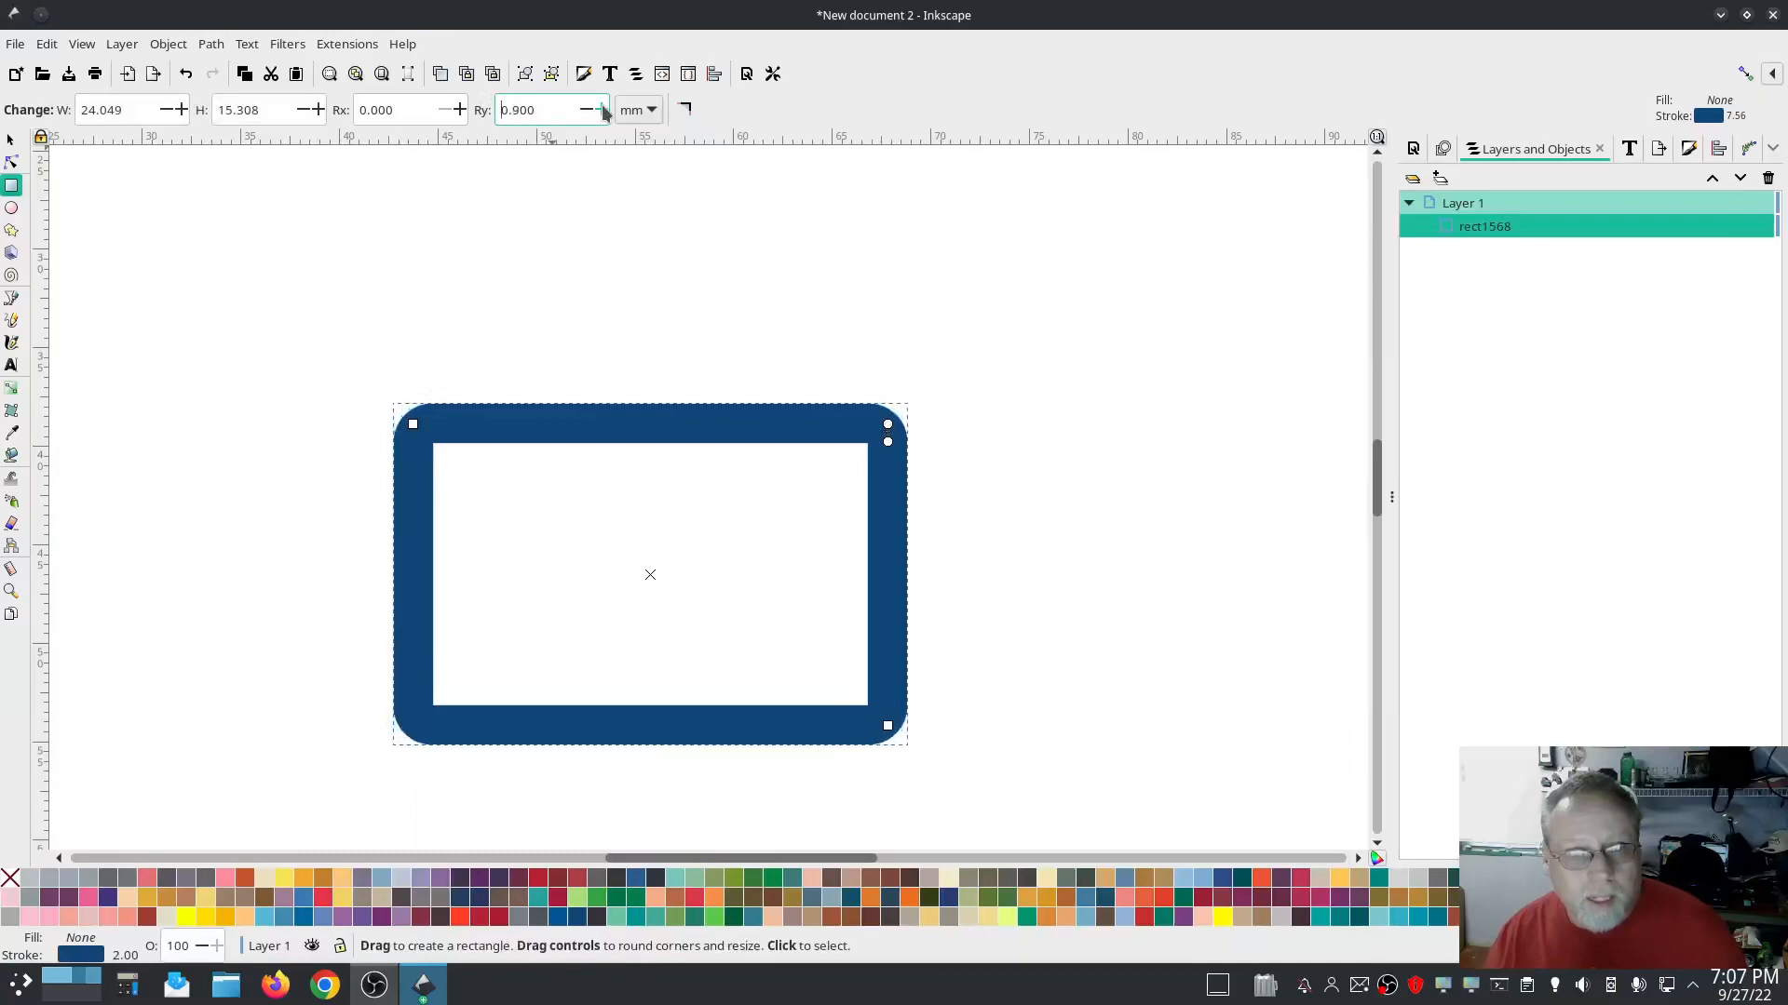
Convert the rounded rectangle to satin with Ink/Stitch's Convert Line to Satin and expand Layer 1 to list the resulting paths
{"action": "left_click", "coordinate": [347, 43]}
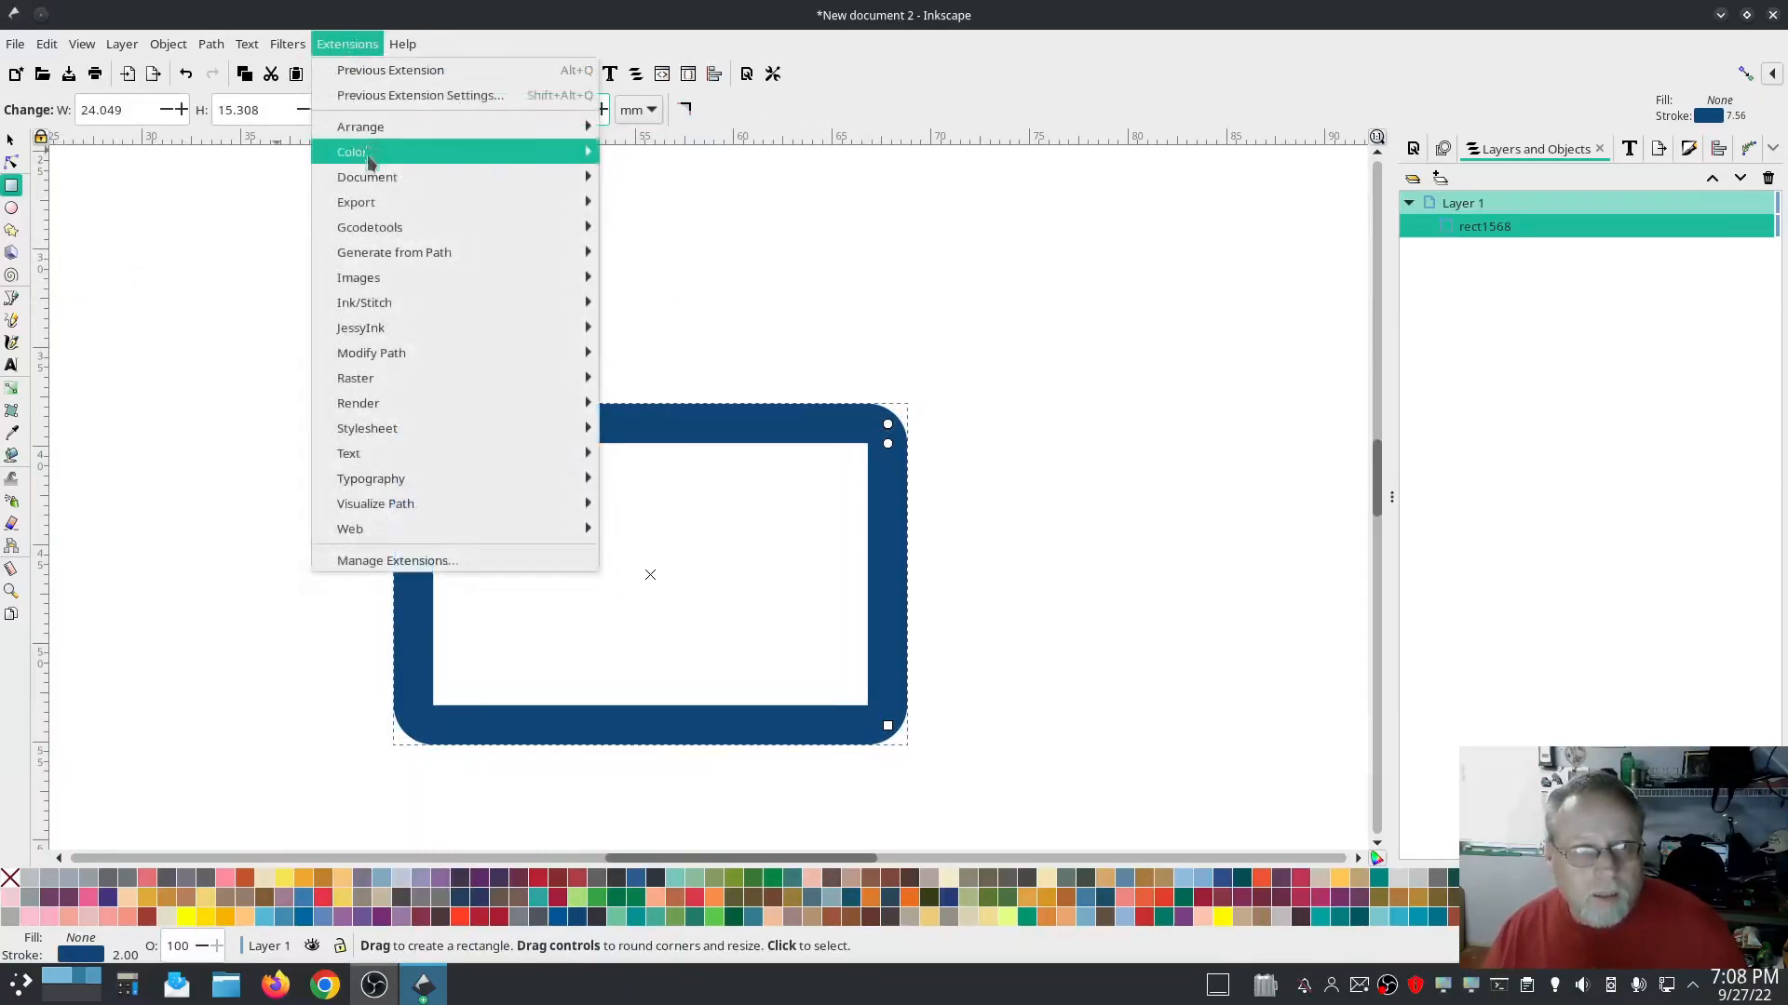
{"action": "mouse_move", "coordinate": [363, 302]}
{"action": "mouse_move", "coordinate": [687, 555]}
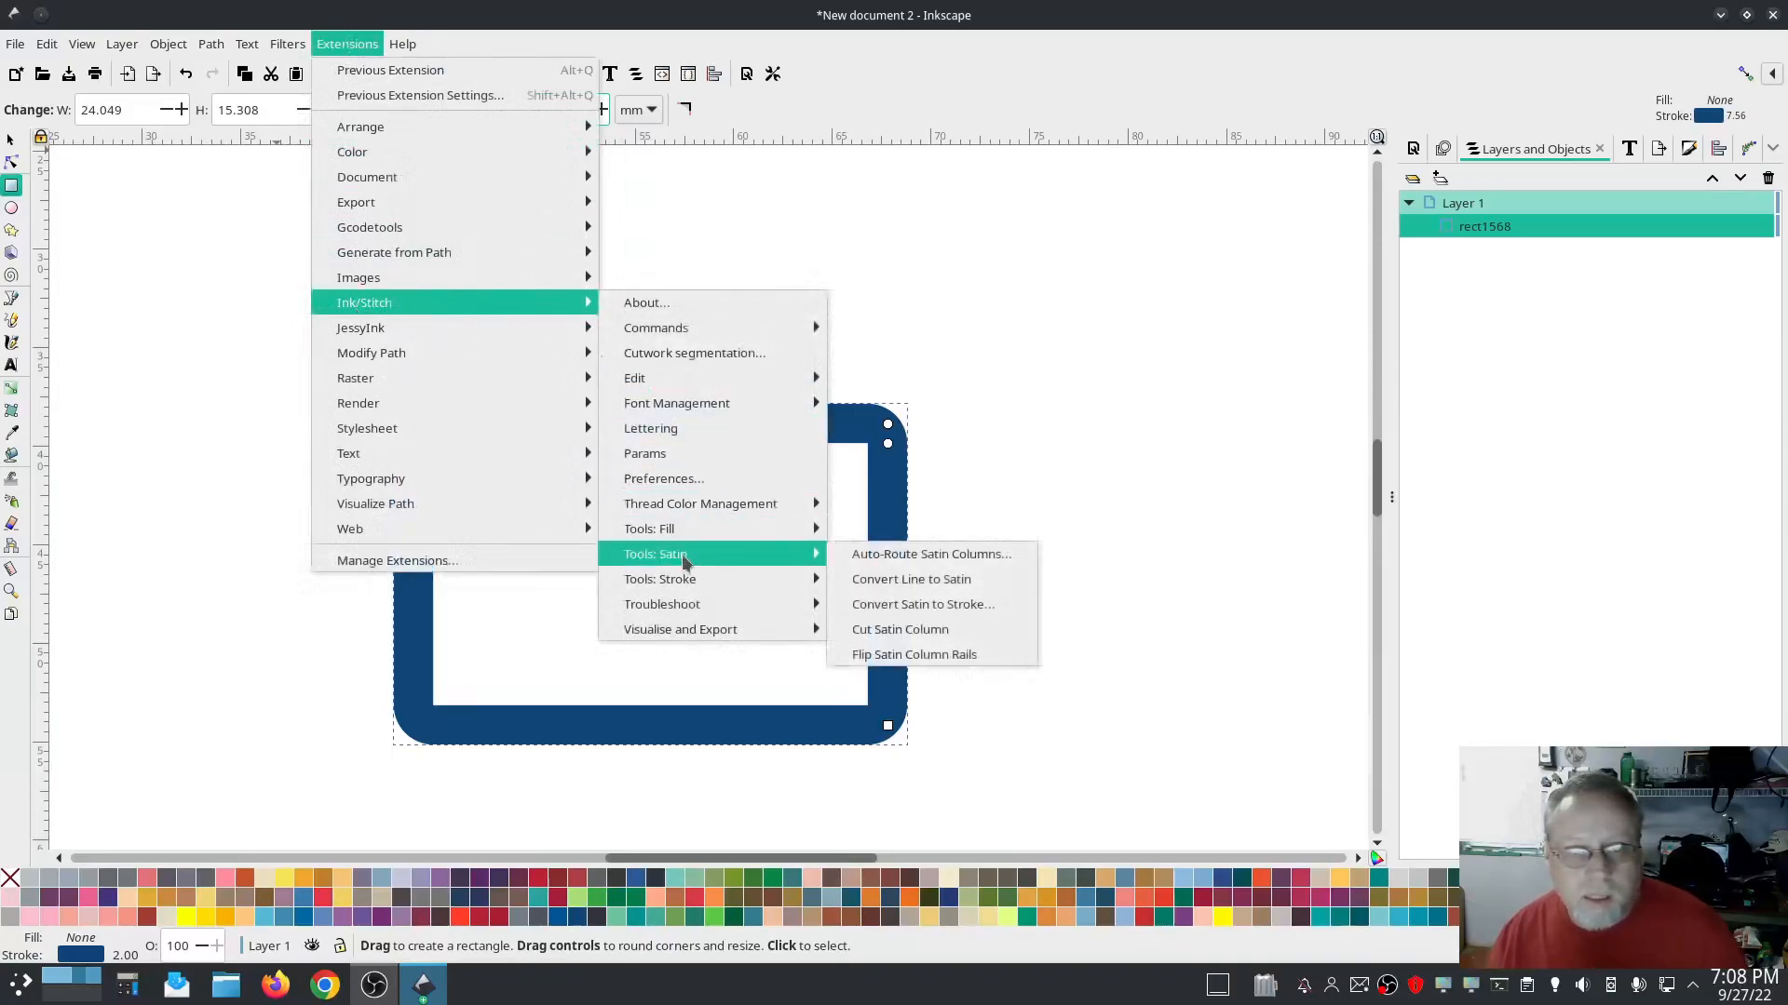
{"action": "left_click", "coordinate": [969, 581]}
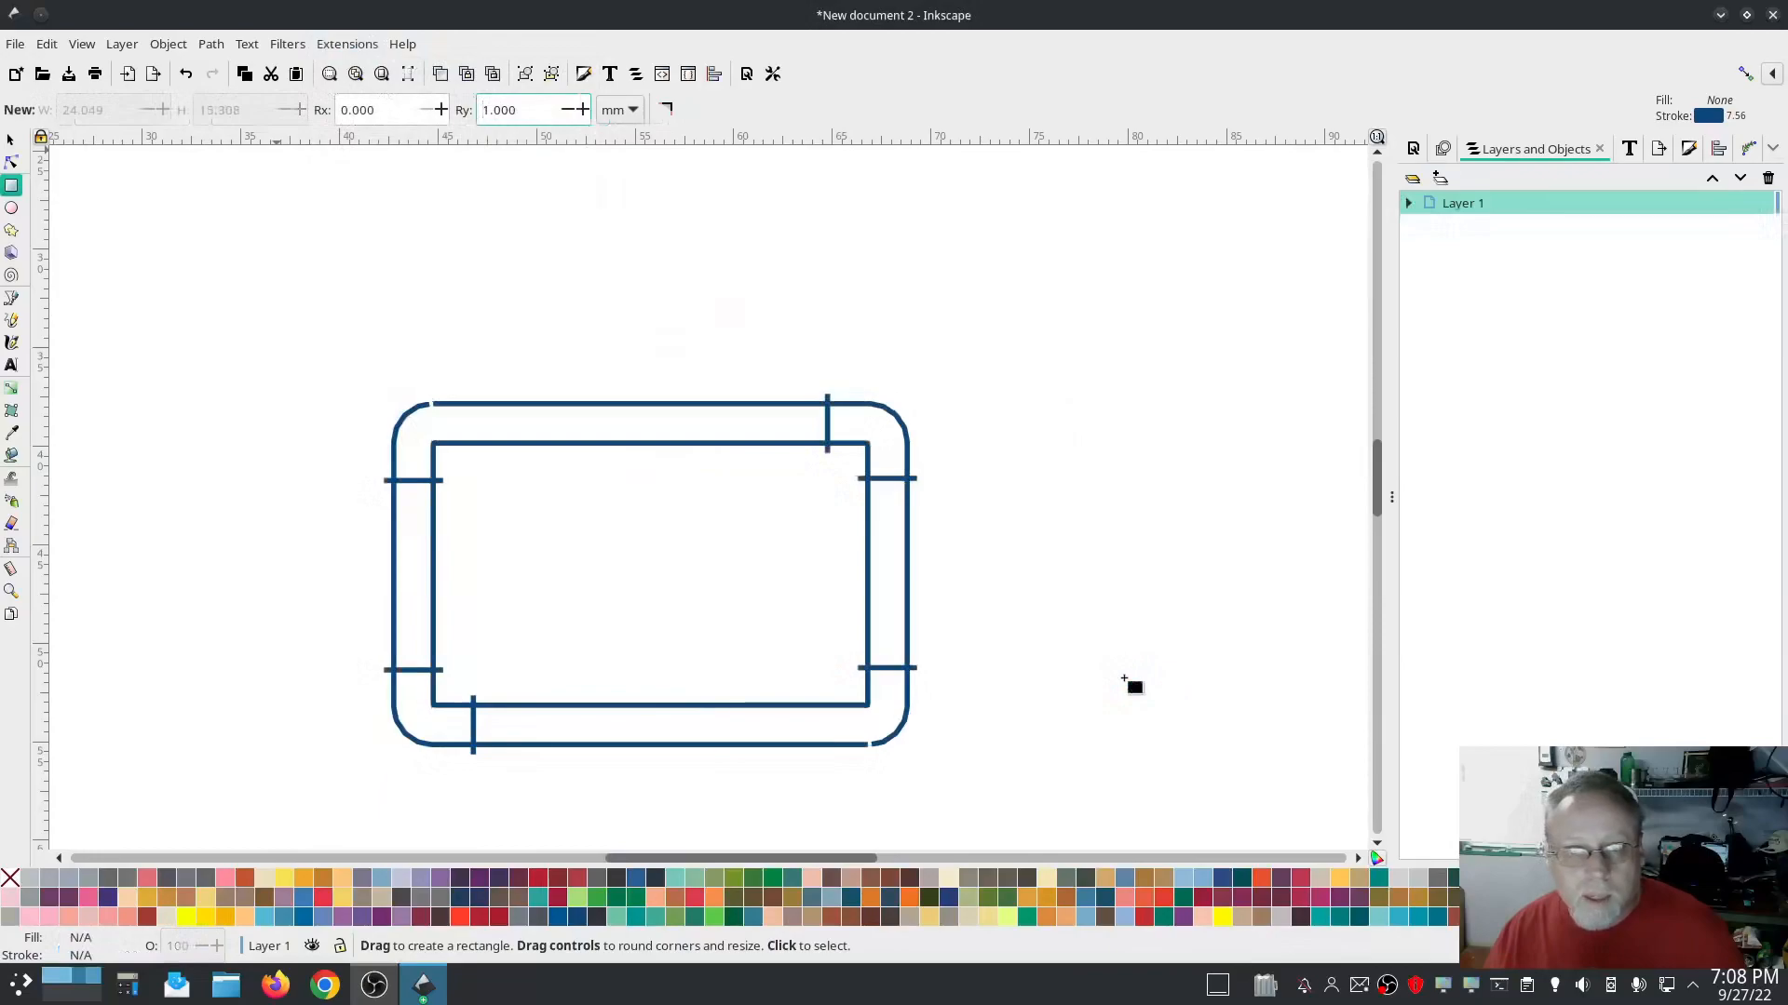
{"action": "left_click", "coordinate": [1408, 203]}
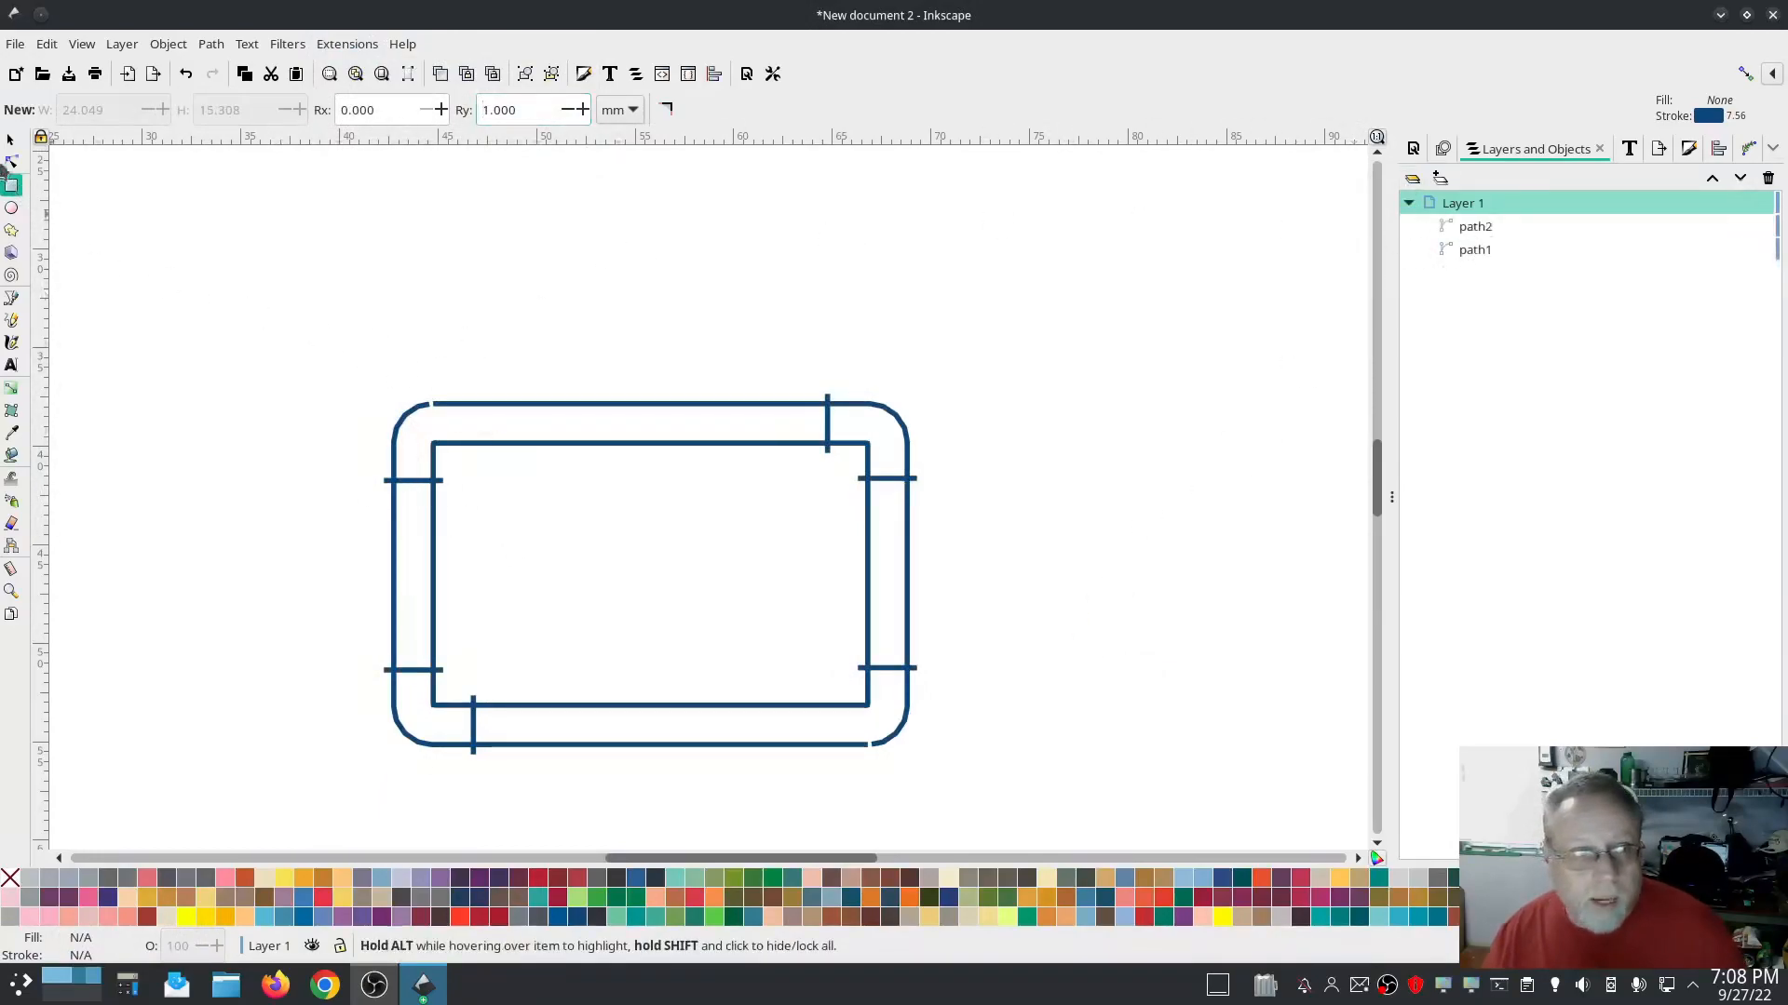
Join the clustered inner rail nodes of path2 at the rectangle's upper-left corner into one node
{"action": "key", "text": "n"}
{"action": "left_click", "coordinate": [451, 444]}
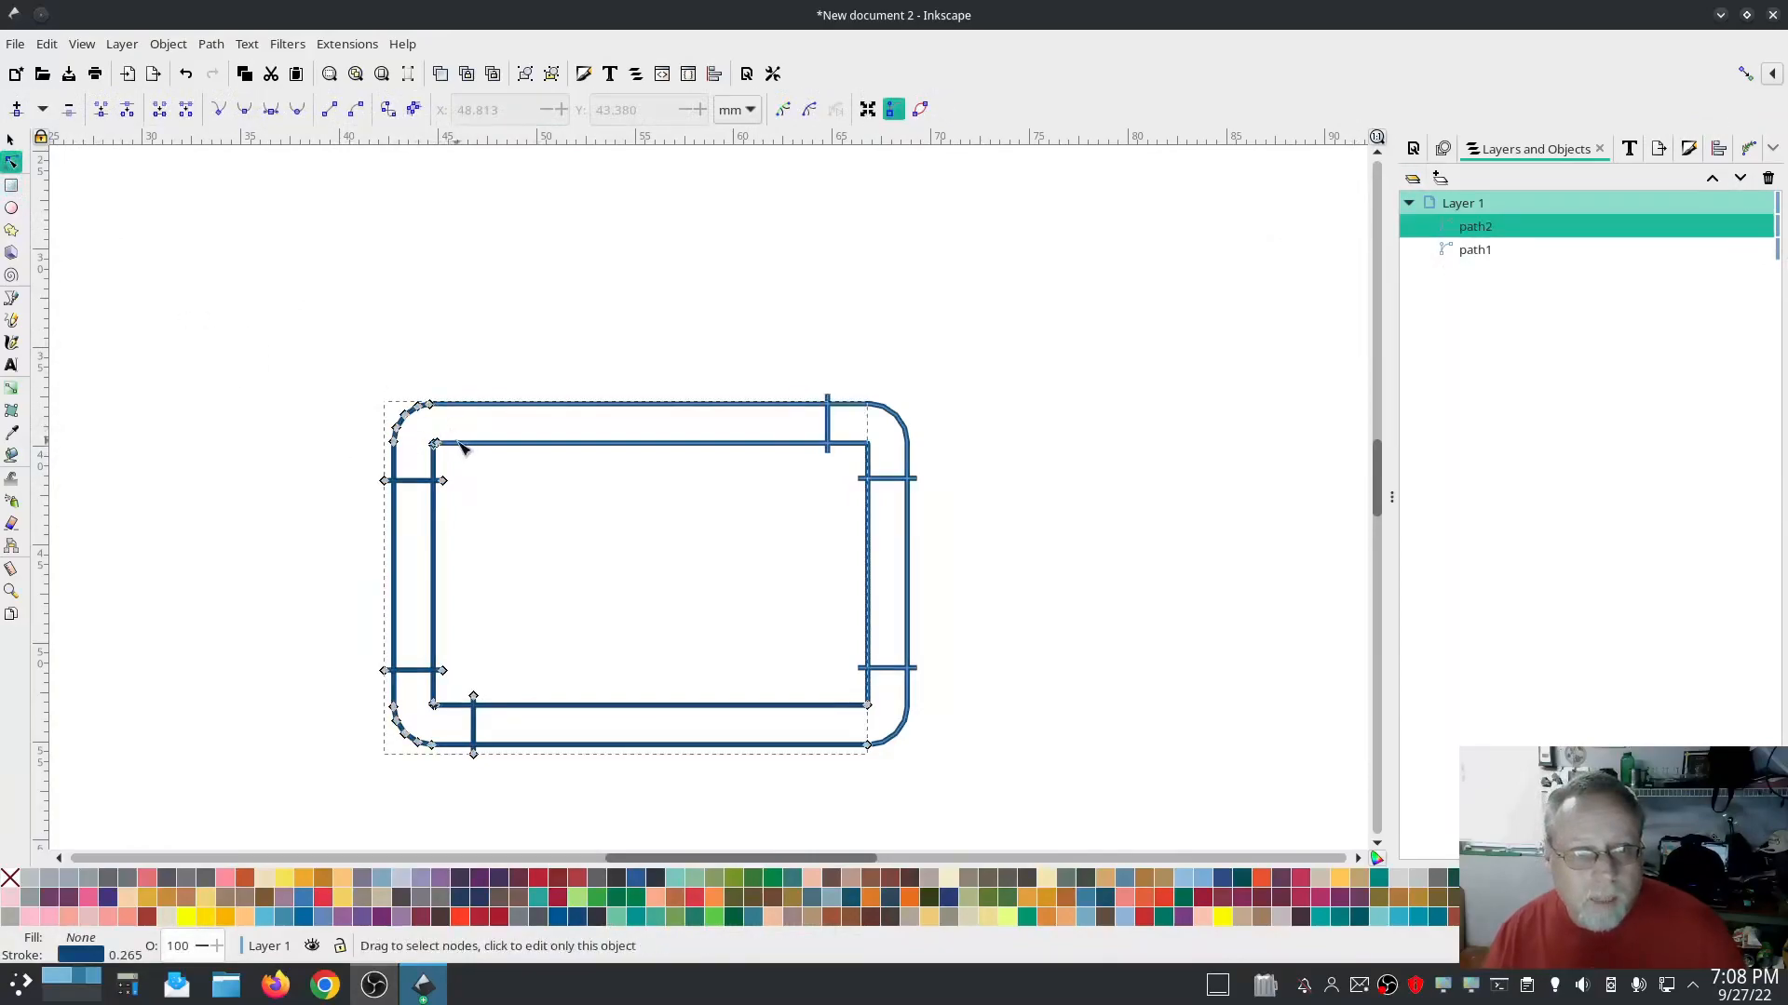
{"action": "left_click", "coordinate": [463, 451]}
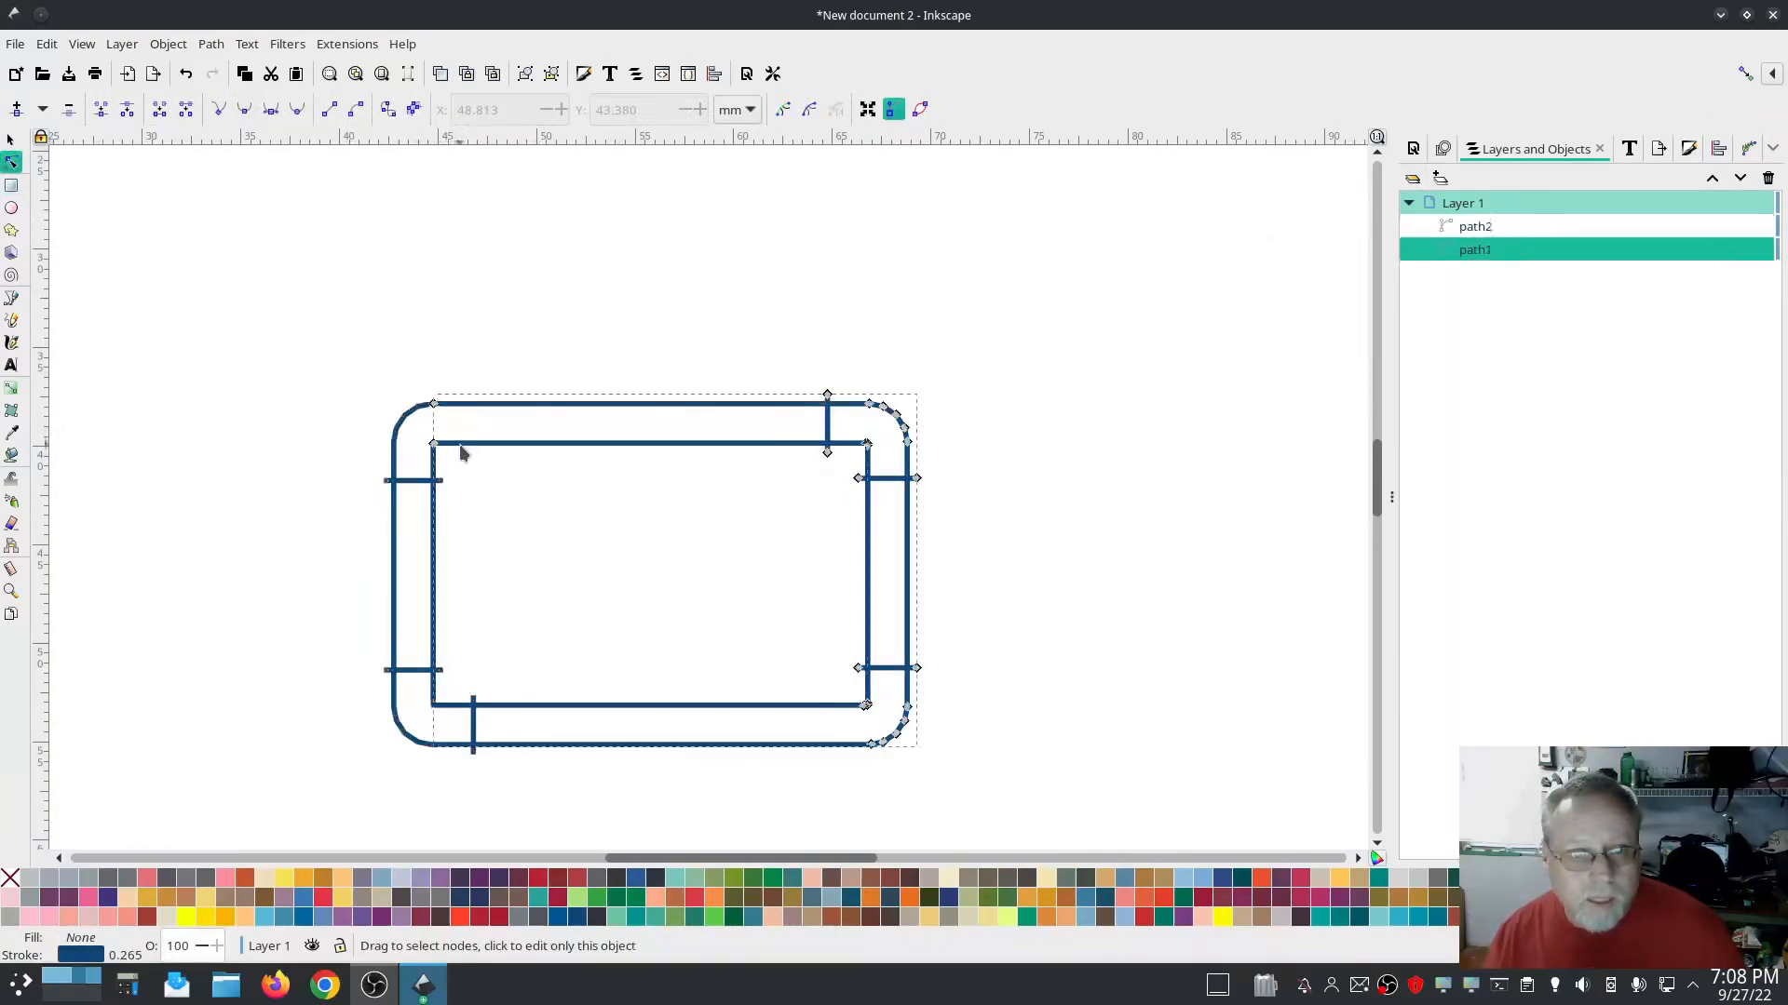
{"action": "scroll", "coordinate": [447, 475], "scroll_direction": "up", "scroll_amount": 5}
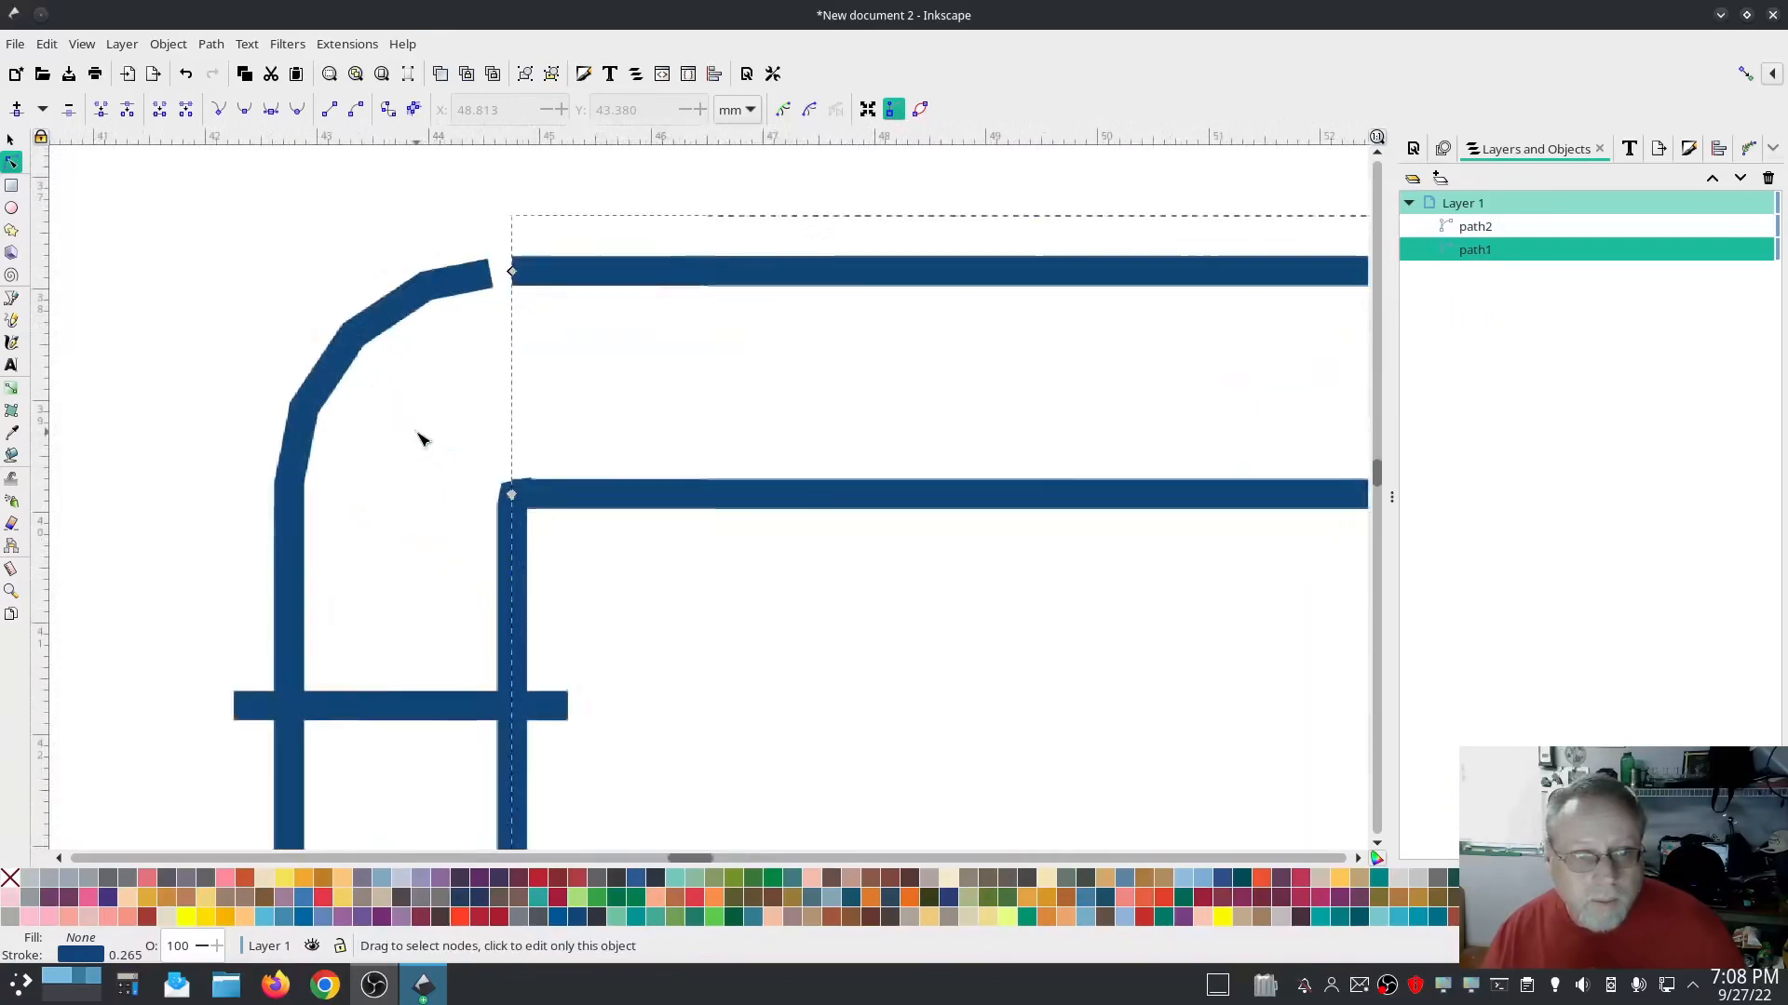
{"action": "left_click", "coordinate": [458, 290]}
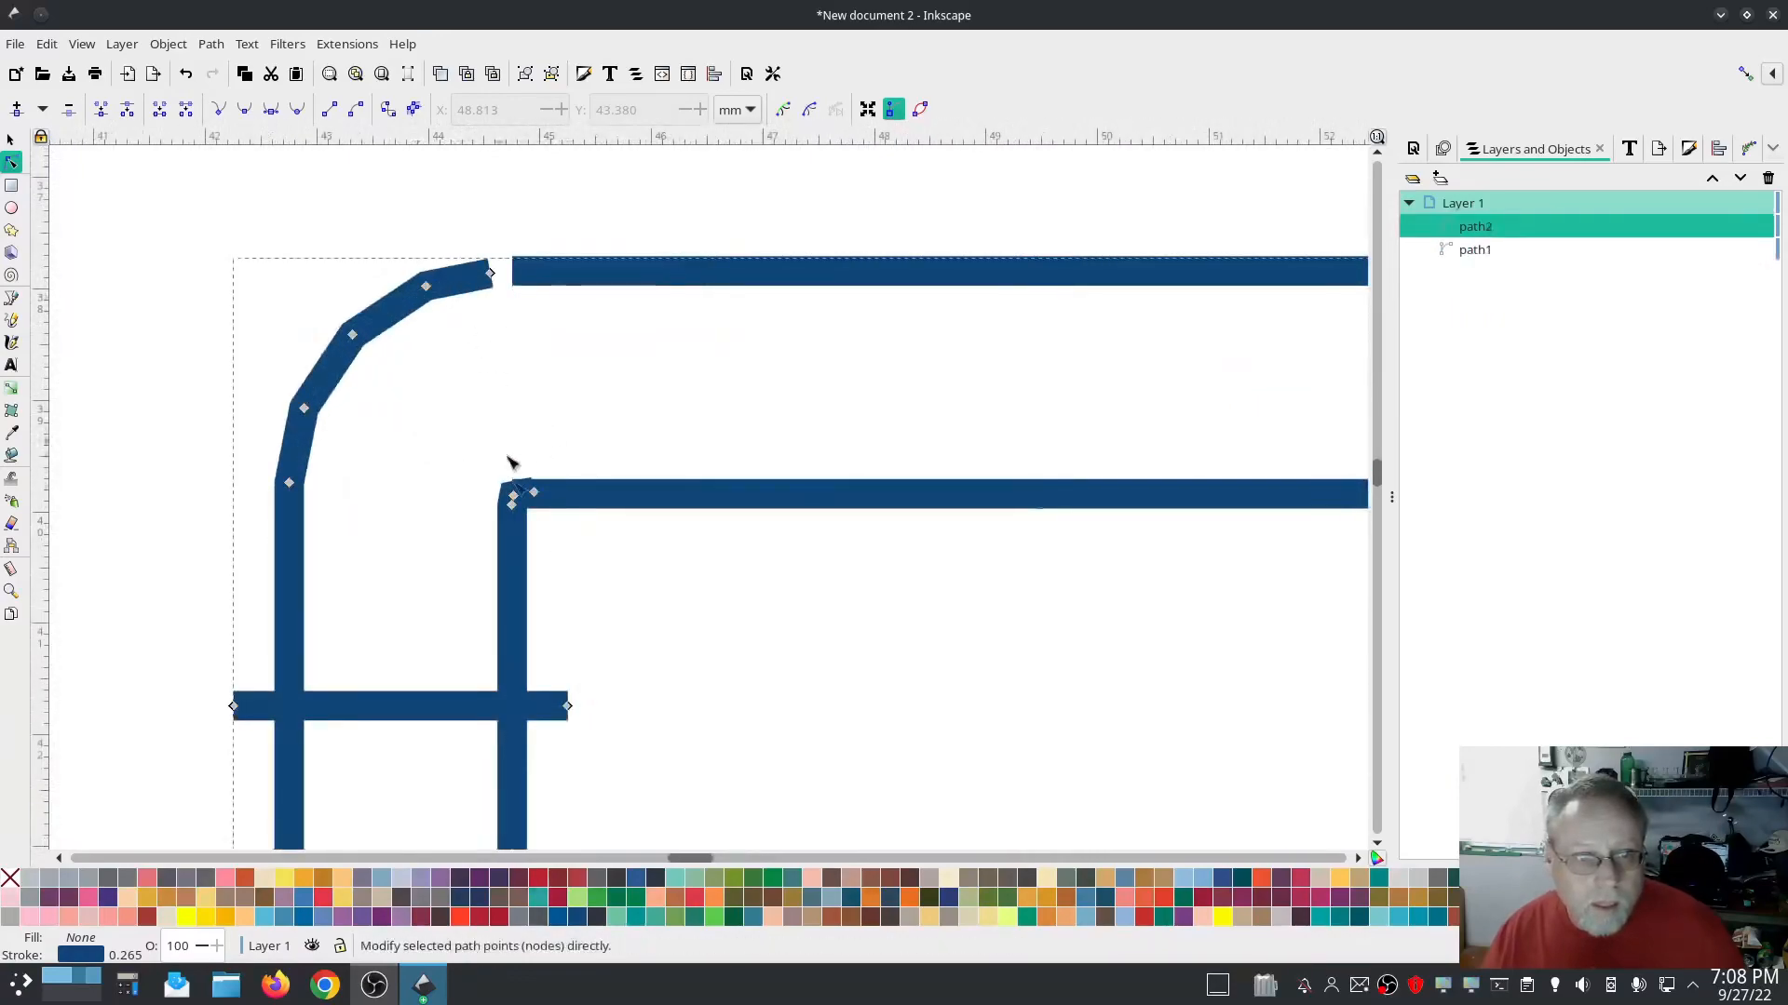
{"action": "left_click_drag", "start_coordinate": [495, 466], "coordinate": [562, 543]}
{"action": "left_click", "coordinate": [101, 110]}
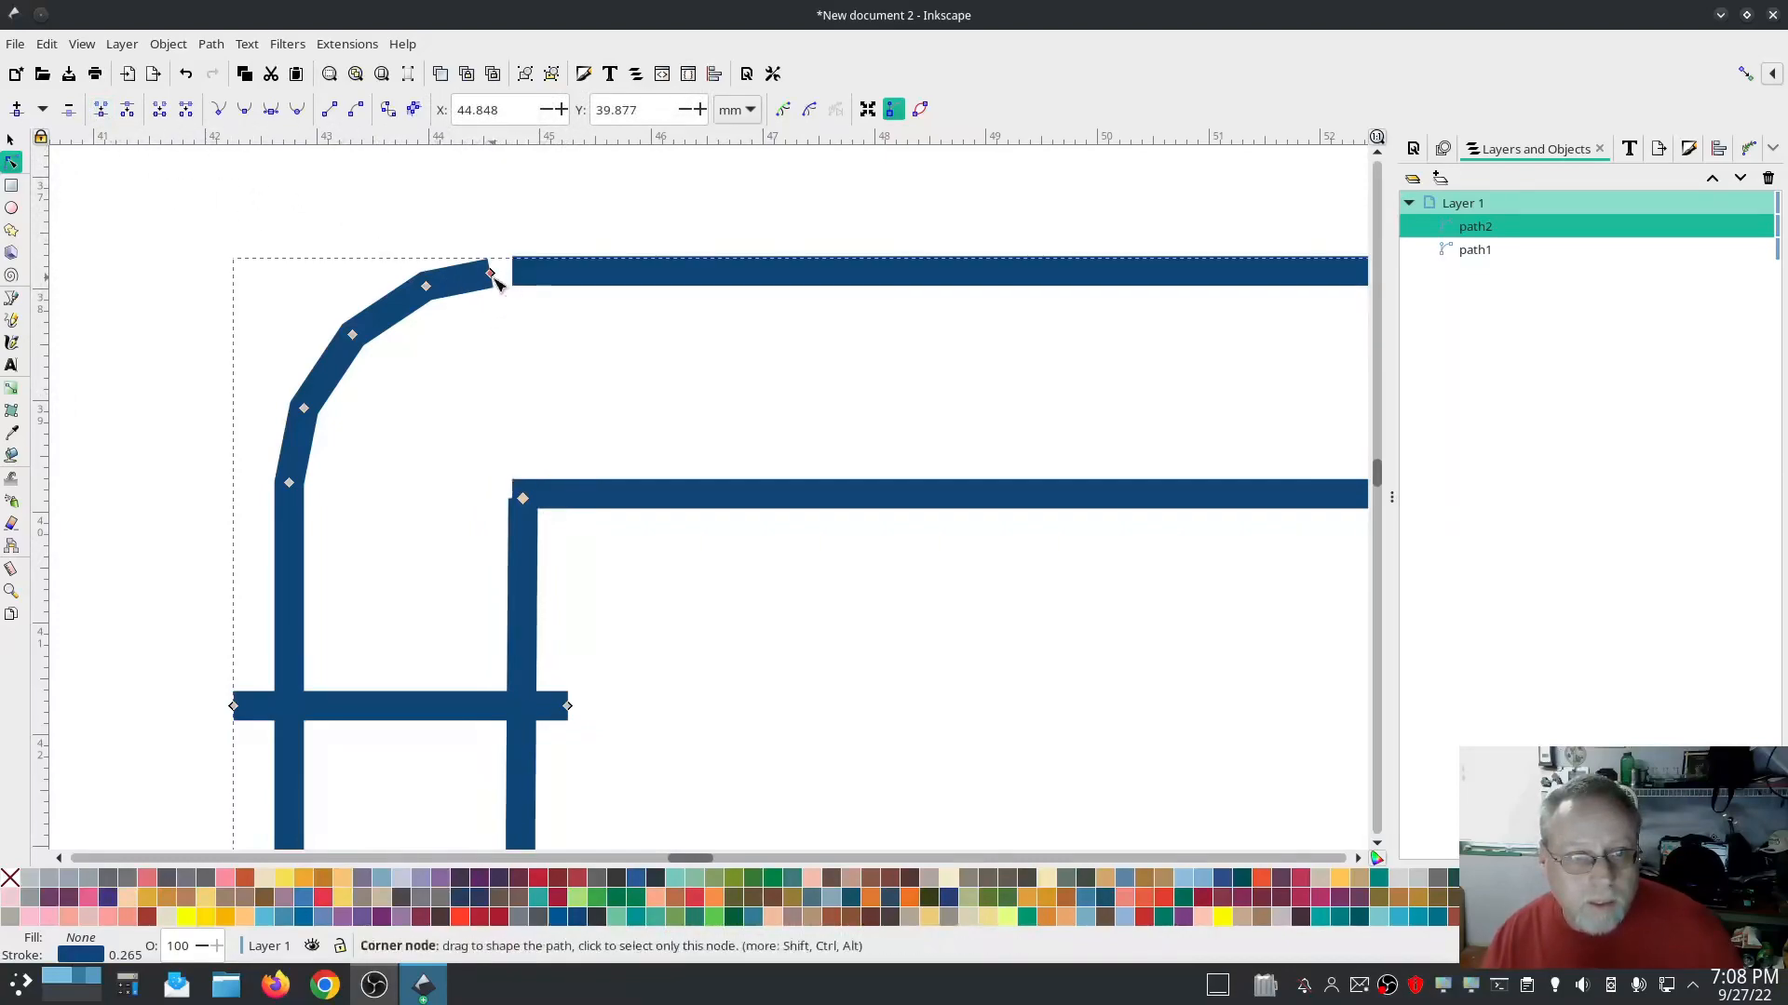
At the upper-left corner, join the outer rail ends of path1 and path2, and join their inner rail ends
{"action": "left_click", "coordinate": [664, 284], "text": "shift"}
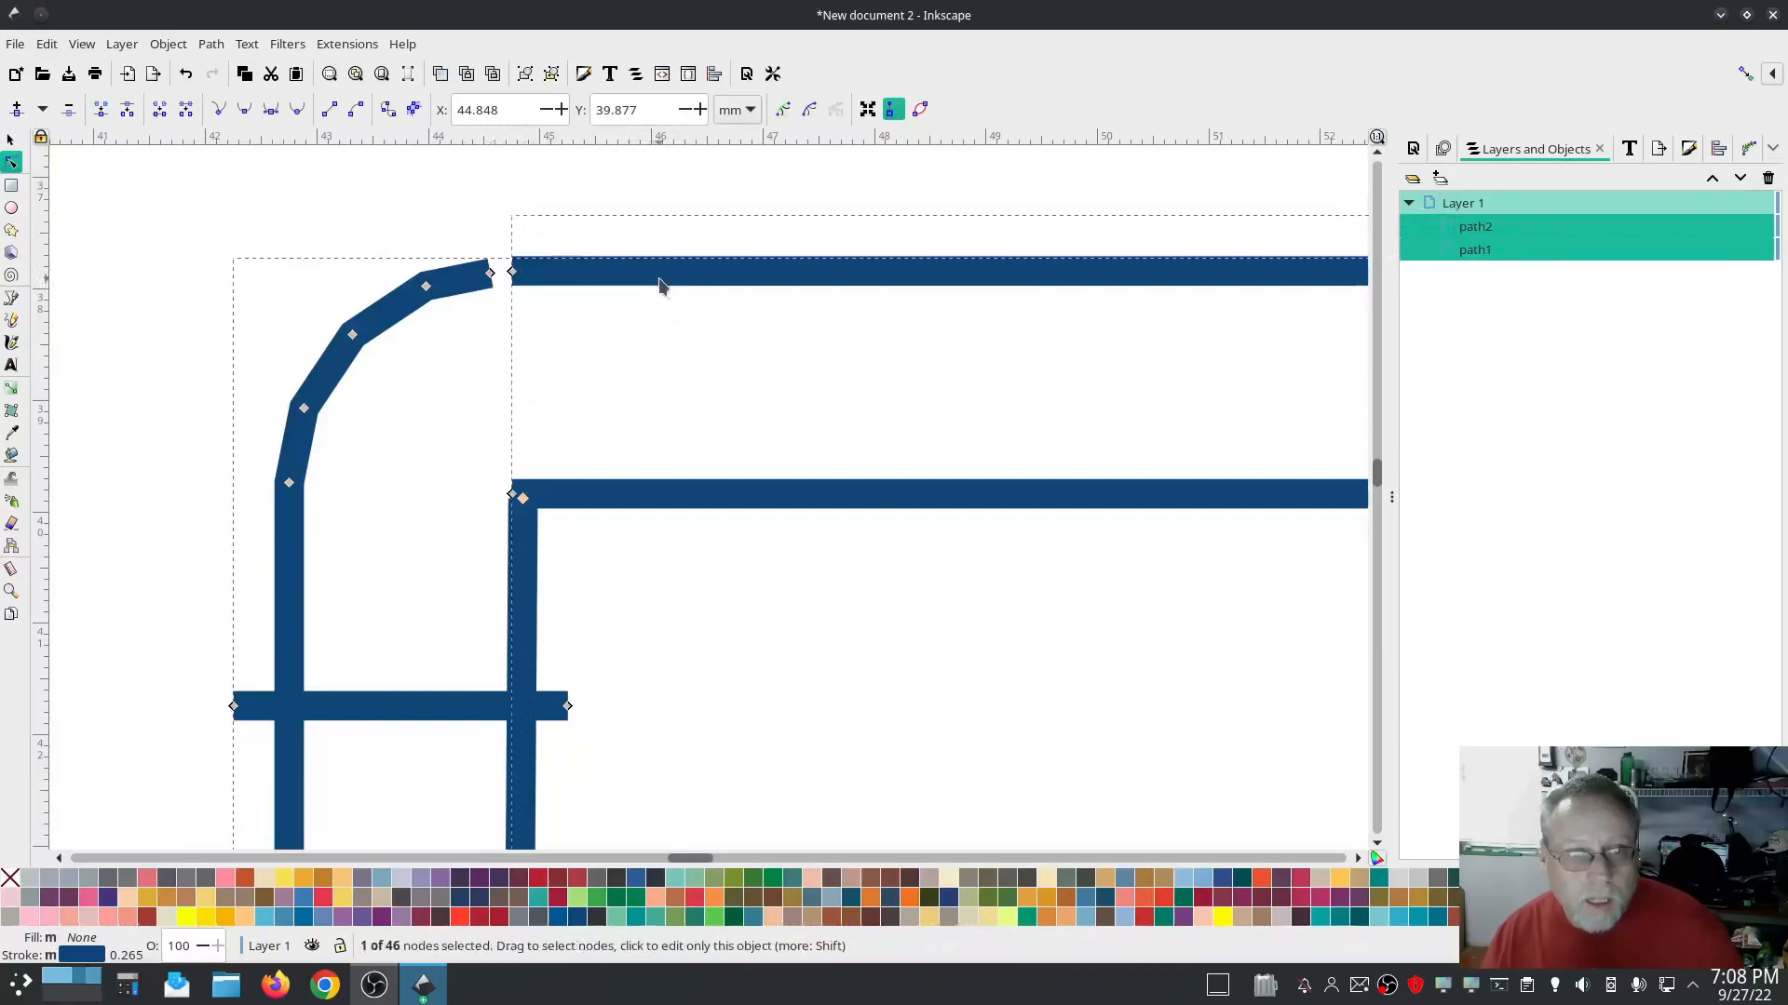
{"action": "mouse_move", "coordinate": [493, 273]}
{"action": "left_mouse_down"}
{"action": "mouse_move", "coordinate": [511, 272]}
{"action": "mouse_move", "coordinate": [488, 253]}
{"action": "left_mouse_up"}
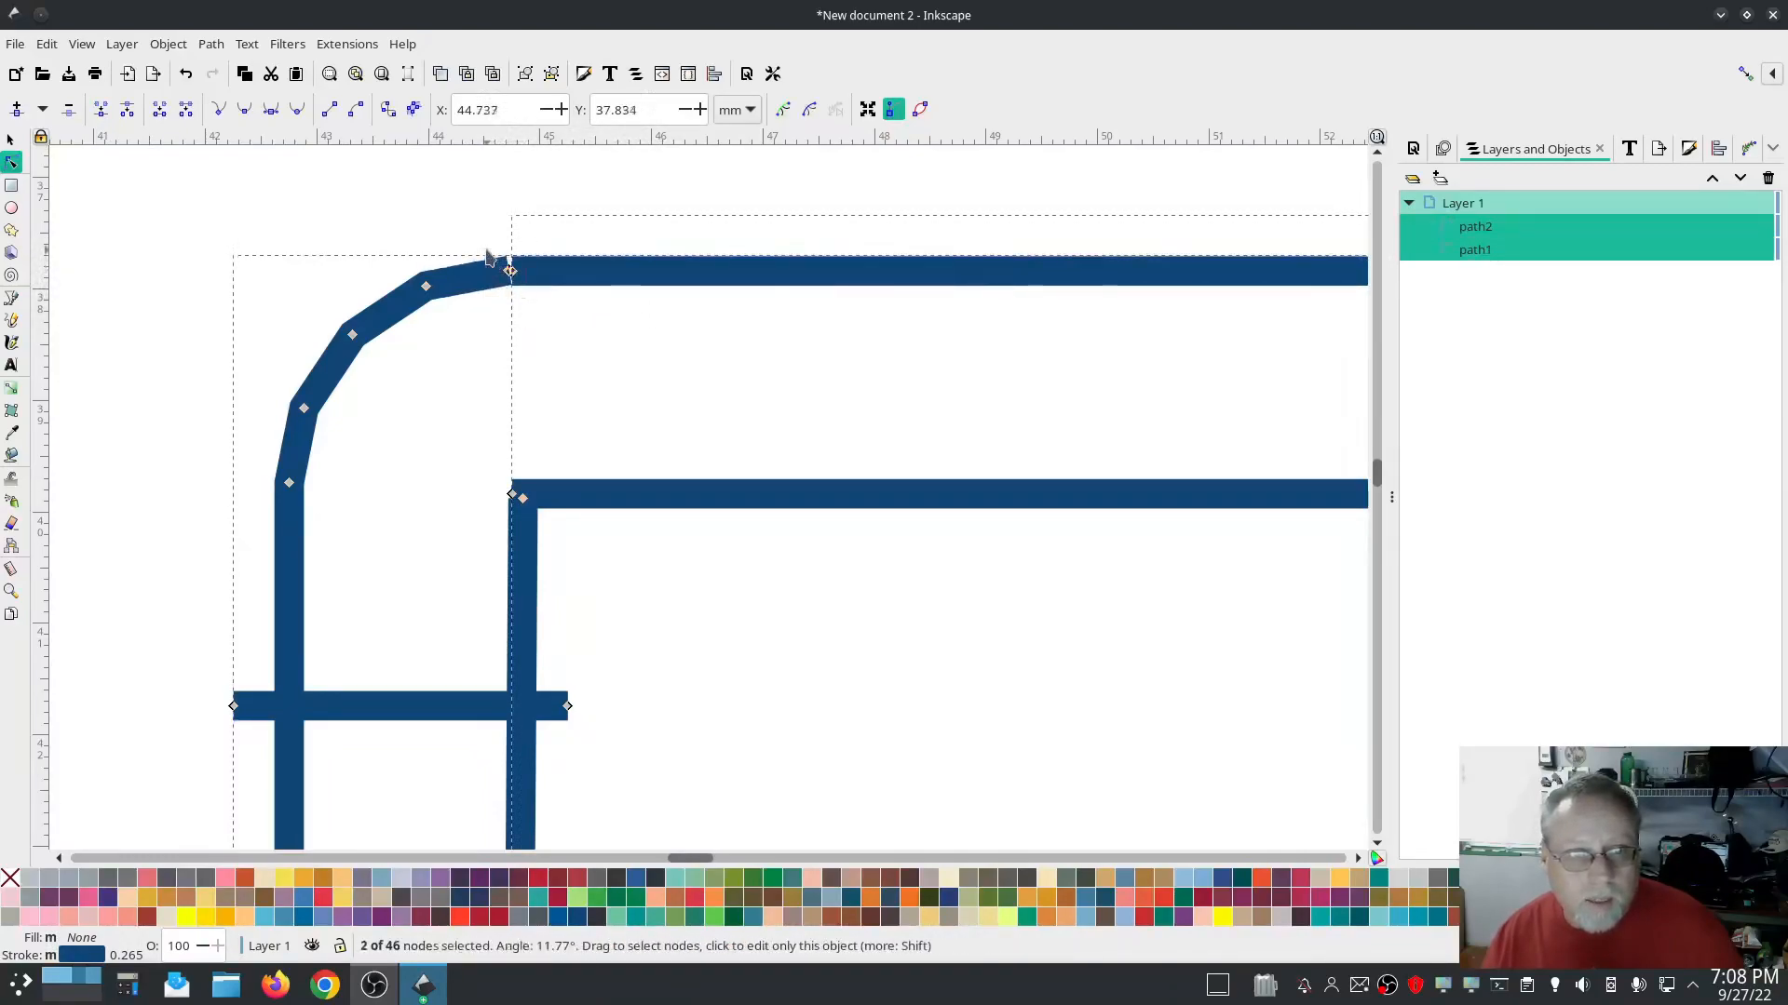
{"action": "left_click", "coordinate": [101, 109]}
{"action": "left_click_drag", "start_coordinate": [554, 522], "coordinate": [473, 466]}
{"action": "left_click", "coordinate": [102, 110]}
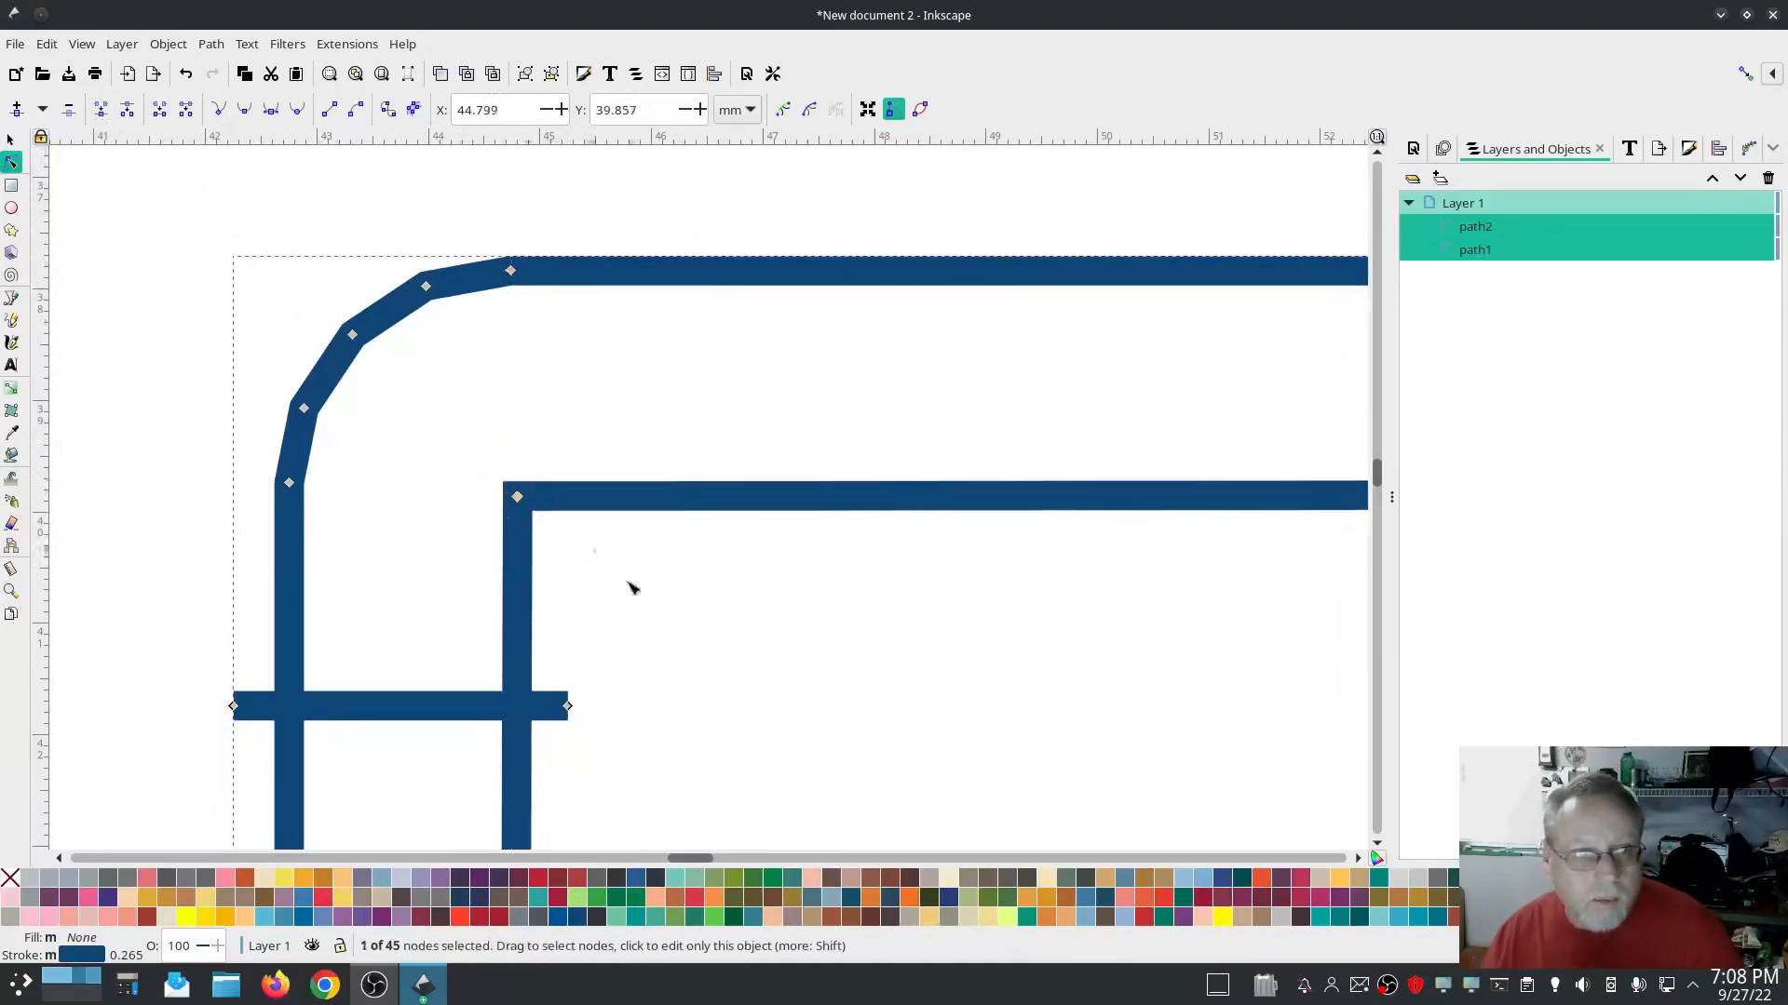
Shift the inner rail's lower segment slightly down and to the right at the lower-left corner
{"action": "scroll", "coordinate": [728, 664], "scroll_direction": "down", "scroll_amount": 10}
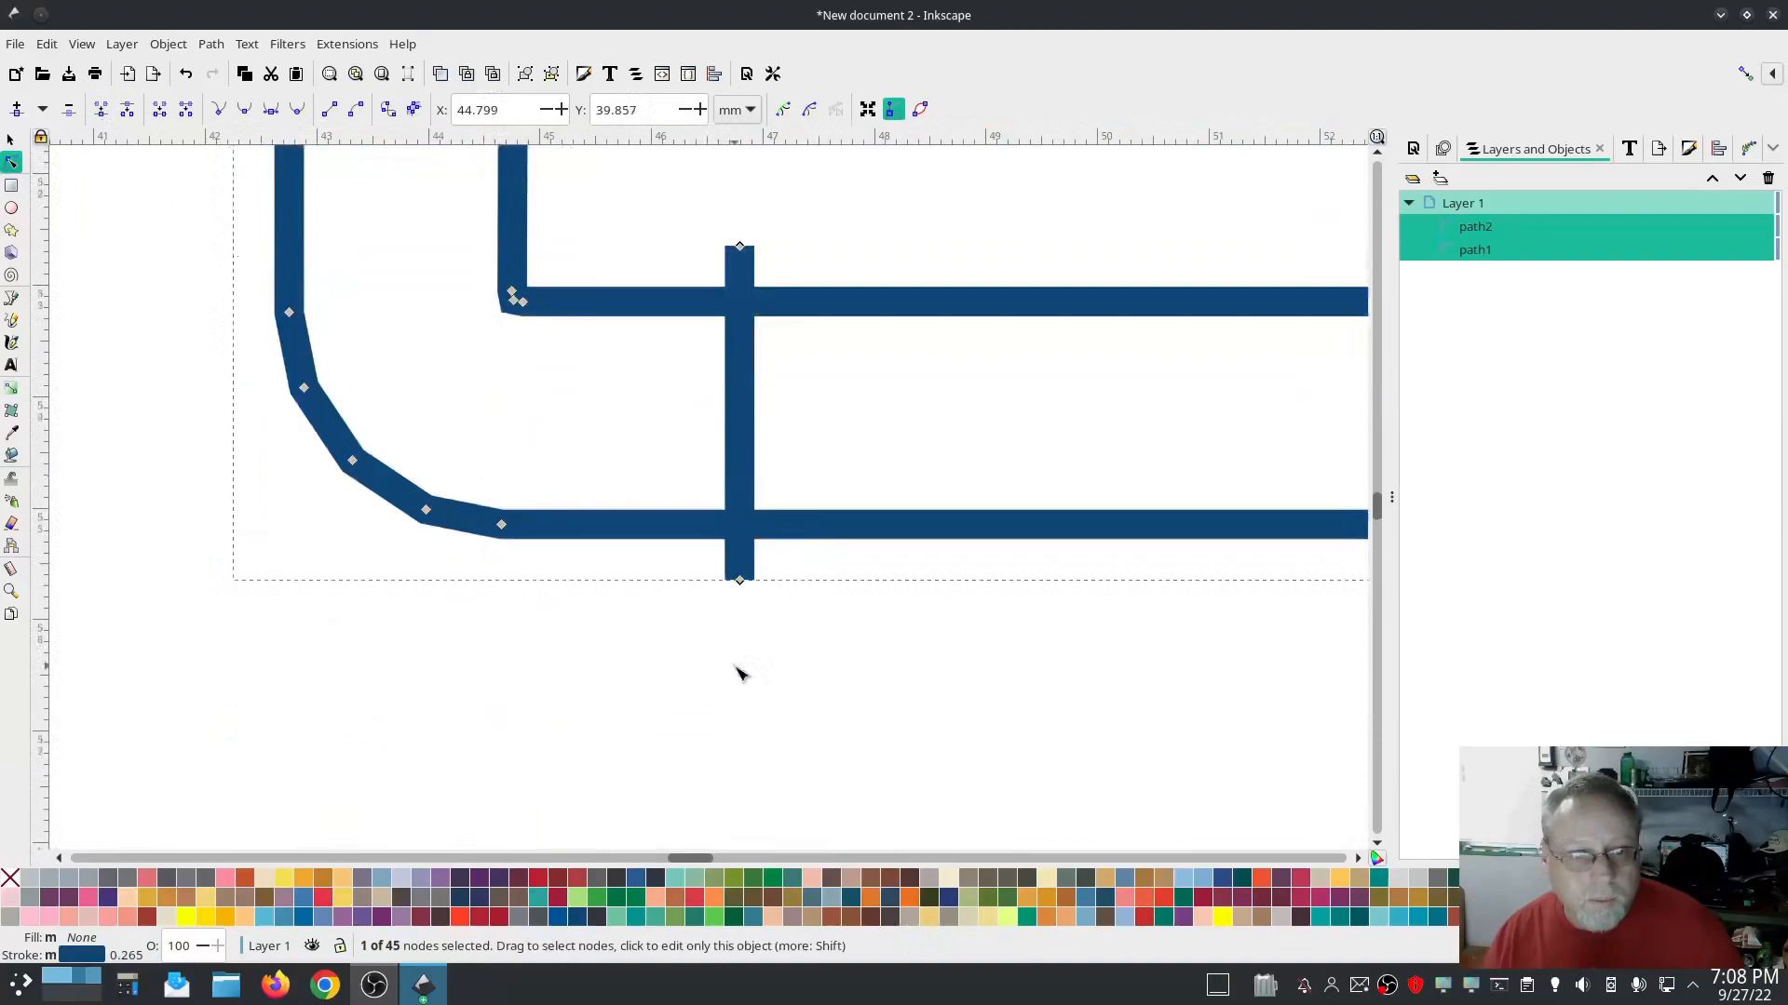
{"action": "left_click", "coordinate": [580, 310]}
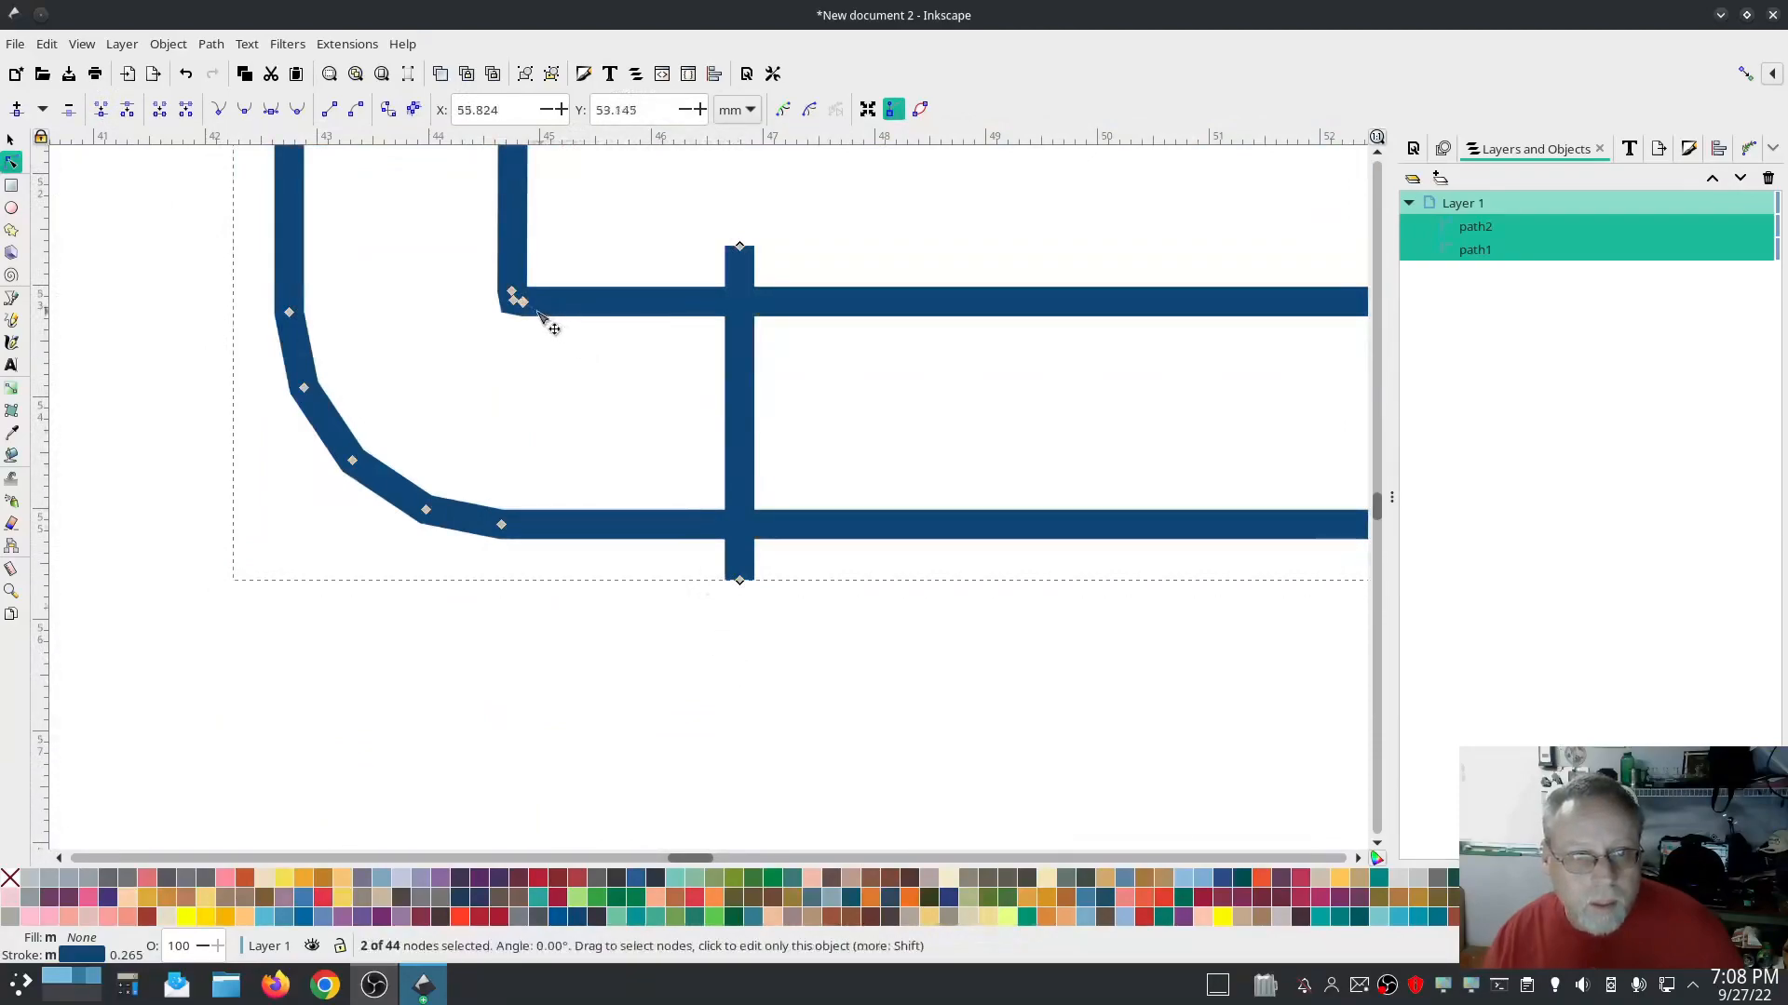
{"action": "left_click_drag", "start_coordinate": [527, 303], "coordinate": [533, 313]}
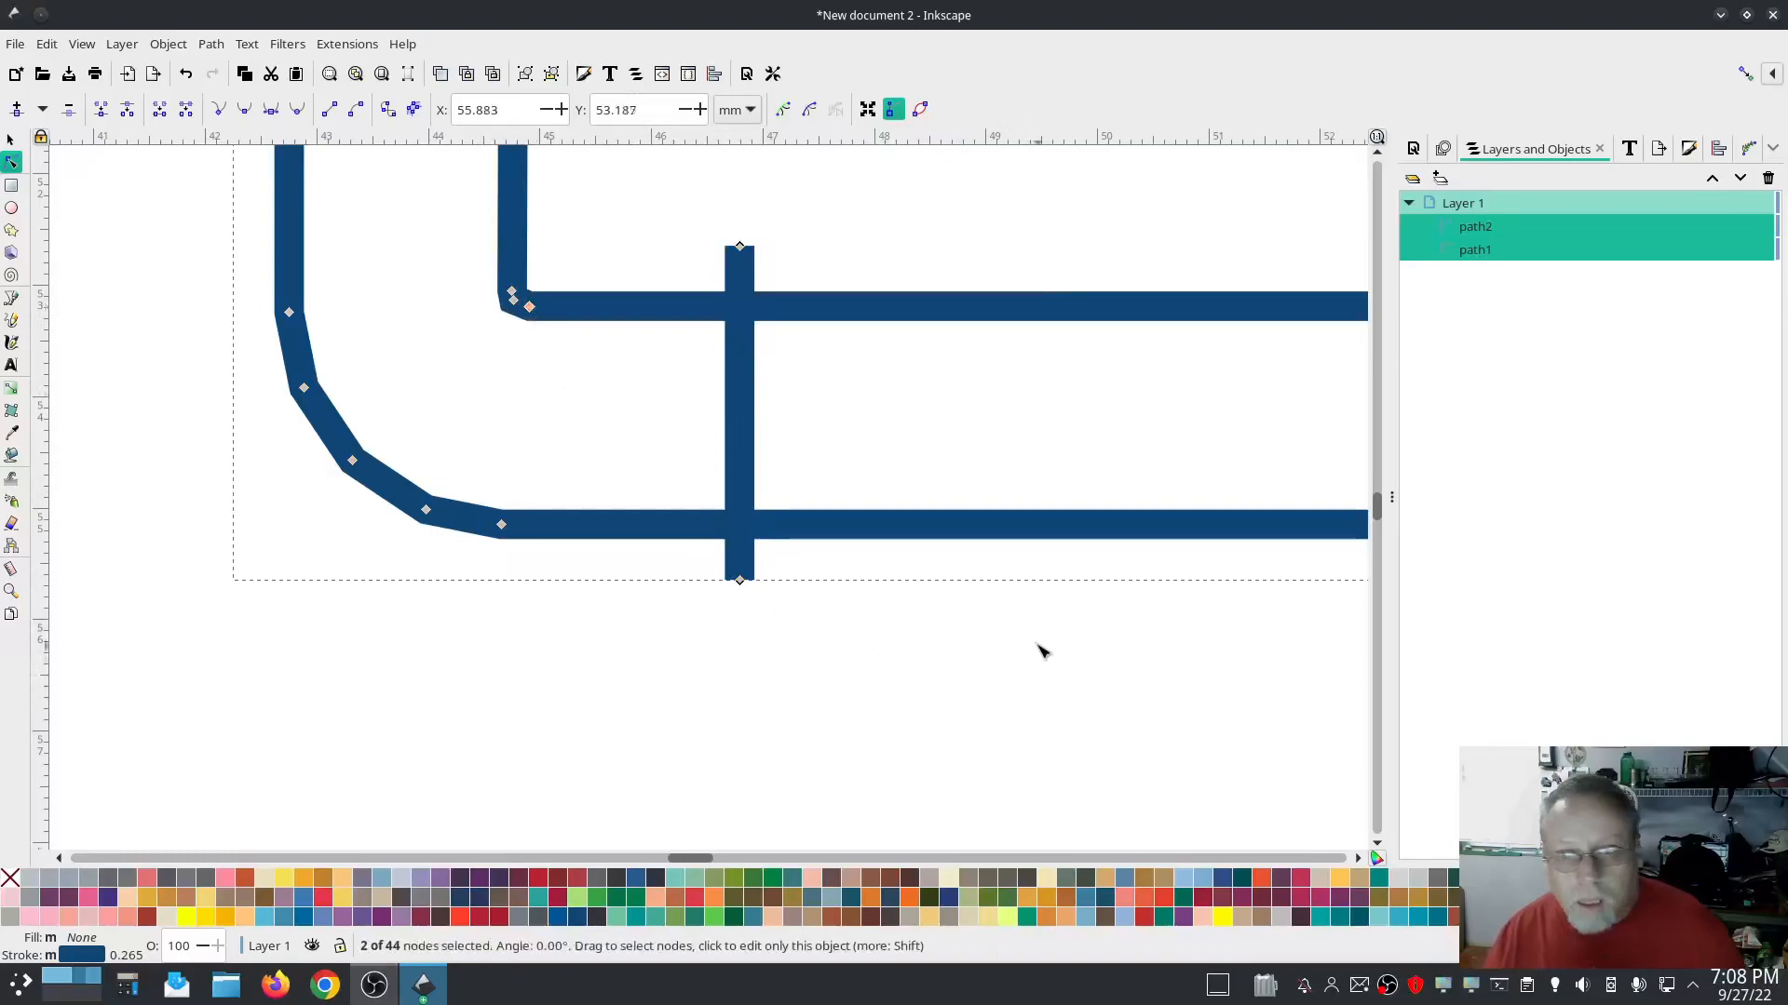
Select the clustered inner rail nodes of path2 at the rectangle's lower-right corner and join them
{"action": "scroll", "coordinate": [1042, 648], "scroll_direction": "down", "scroll_amount": 3}
{"action": "scroll", "coordinate": [937, 671], "scroll_direction": "right", "scroll_amount": 10}
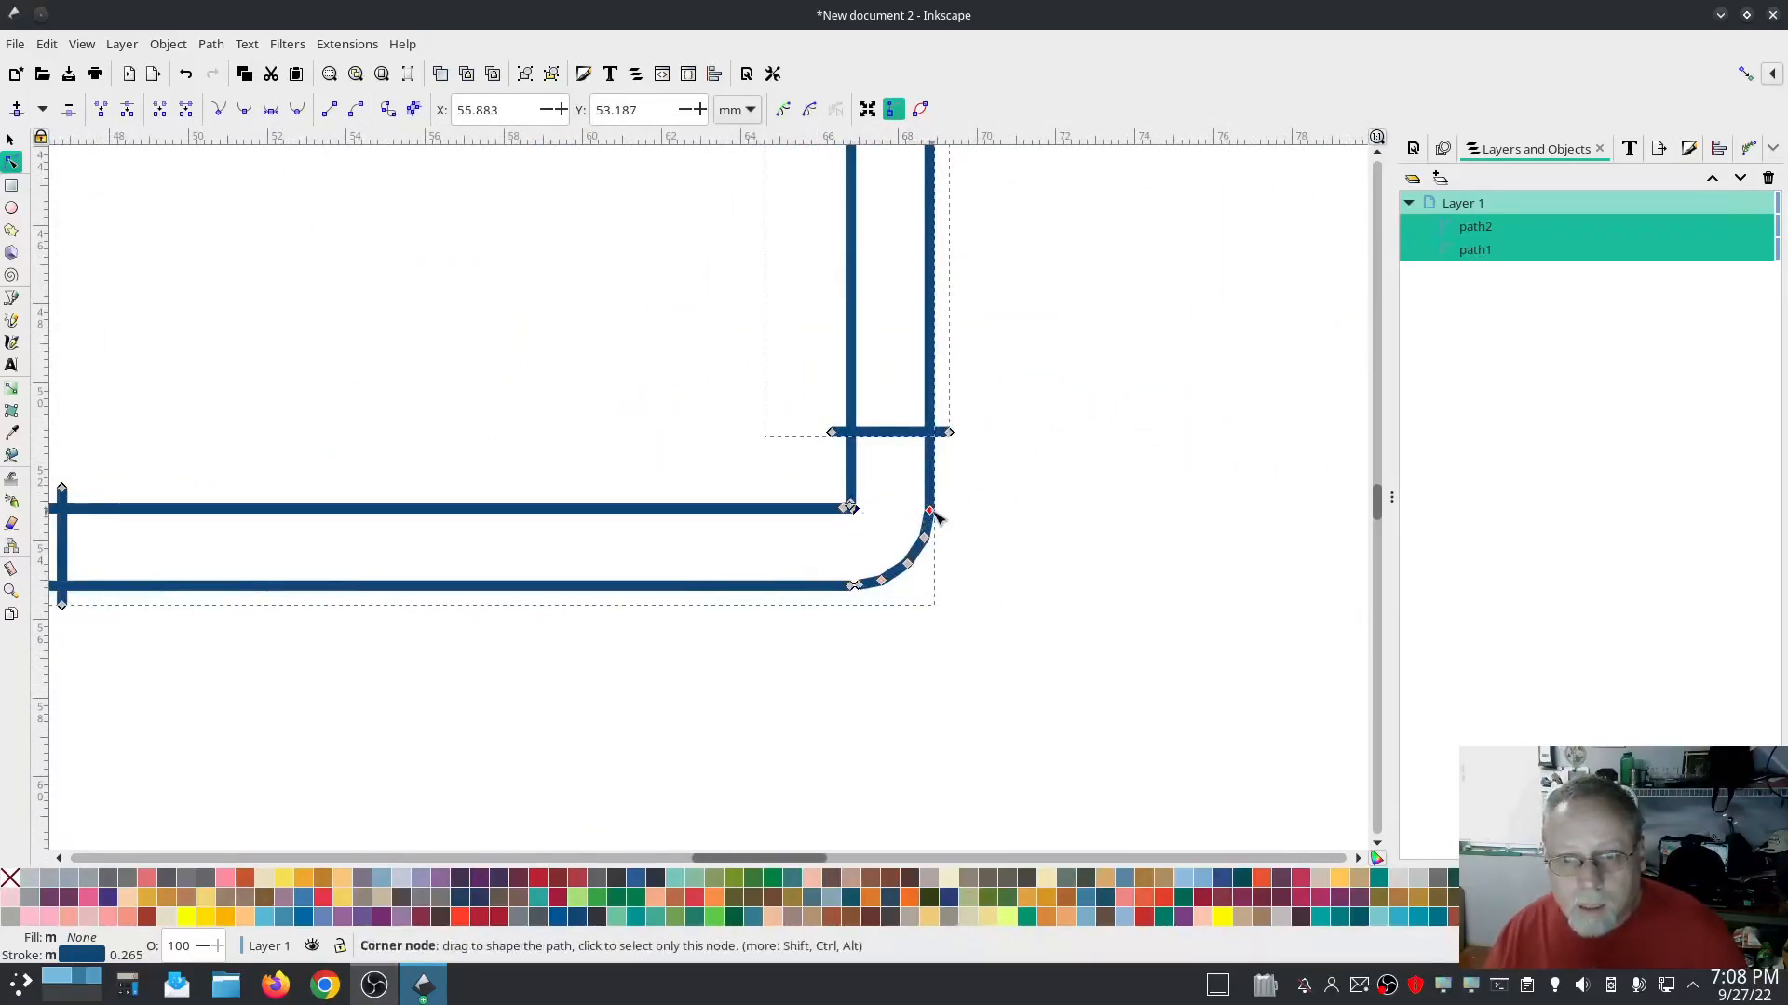
{"action": "scroll", "coordinate": [829, 542], "scroll_direction": "up", "scroll_amount": 3}
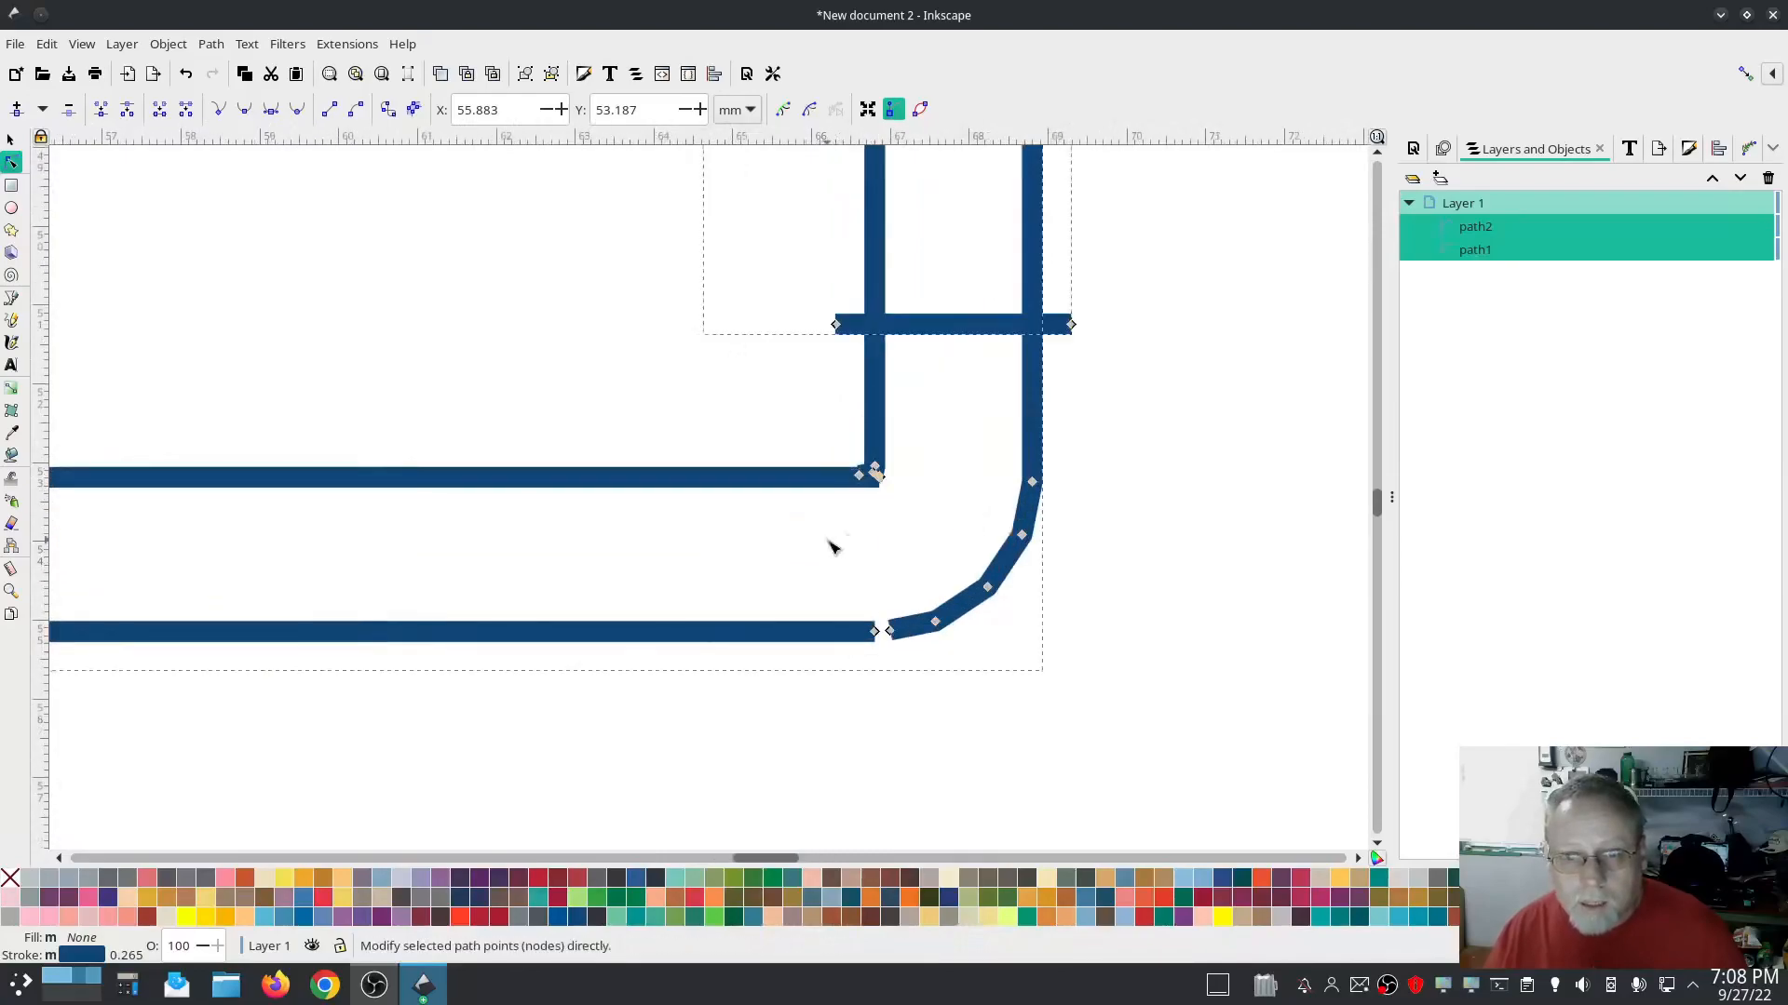
{"action": "left_click", "coordinate": [1220, 506]}
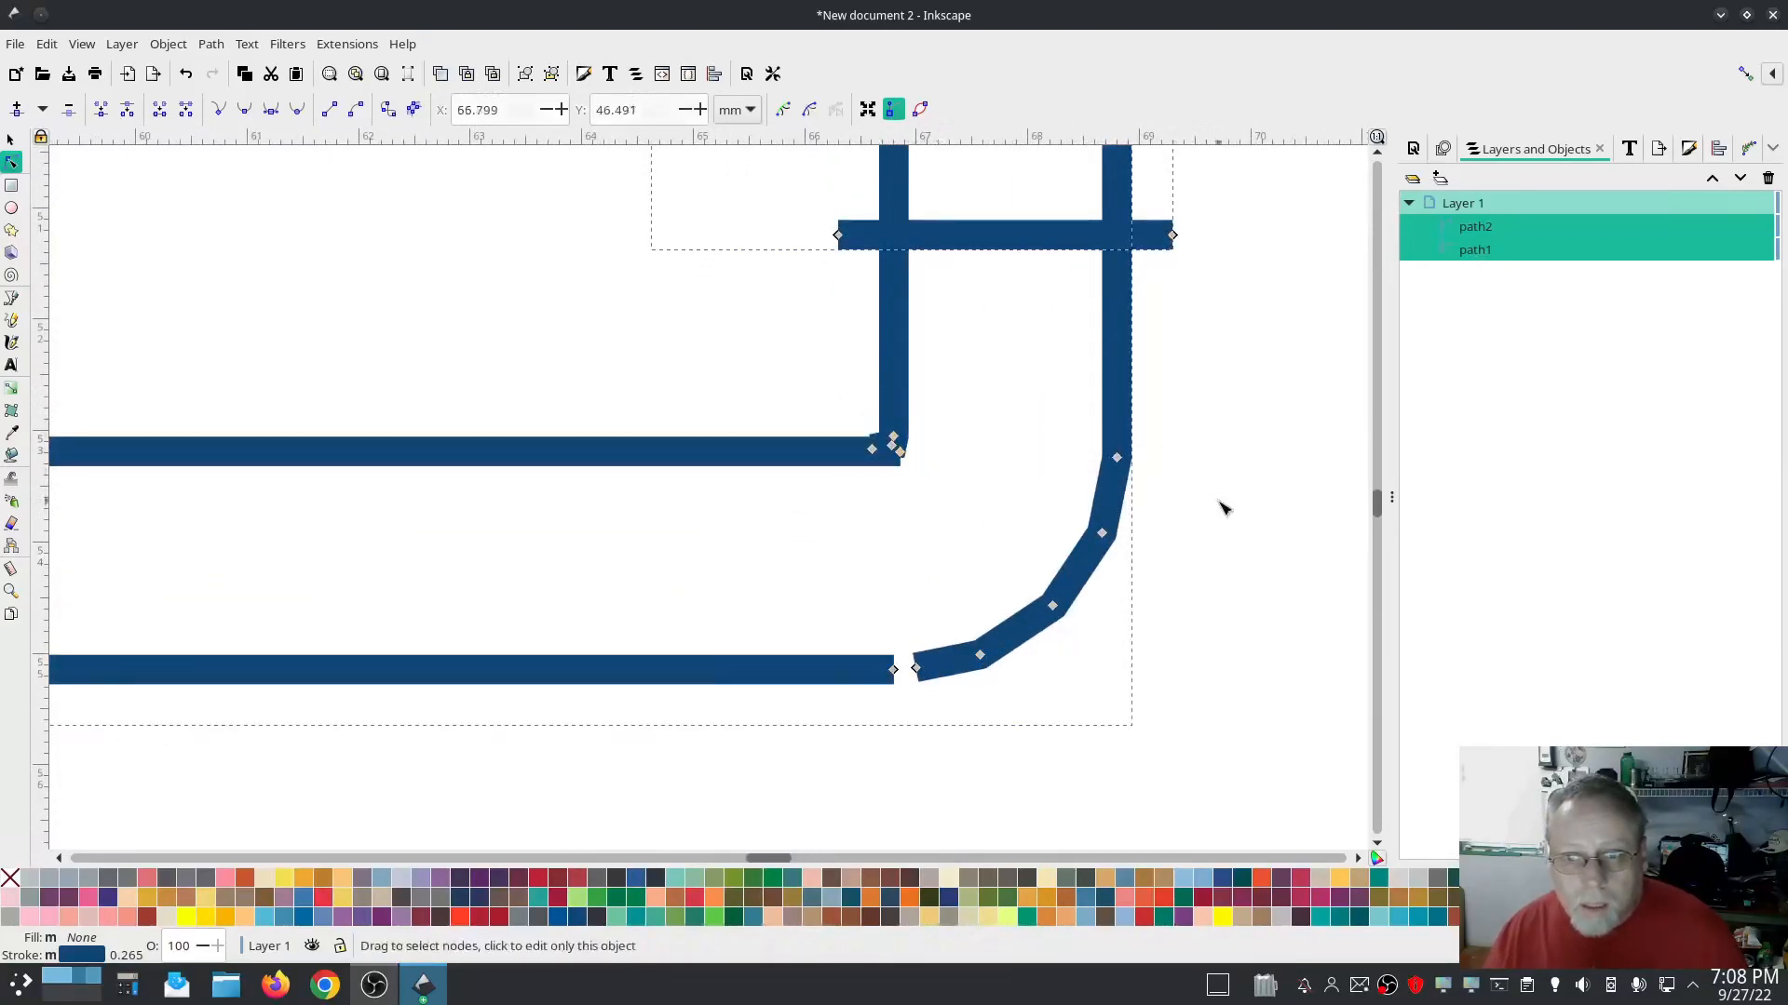
{"action": "left_click", "coordinate": [900, 402]}
{"action": "left_click_drag", "start_coordinate": [822, 405], "coordinate": [954, 493]}
{"action": "left_click", "coordinate": [101, 111]}
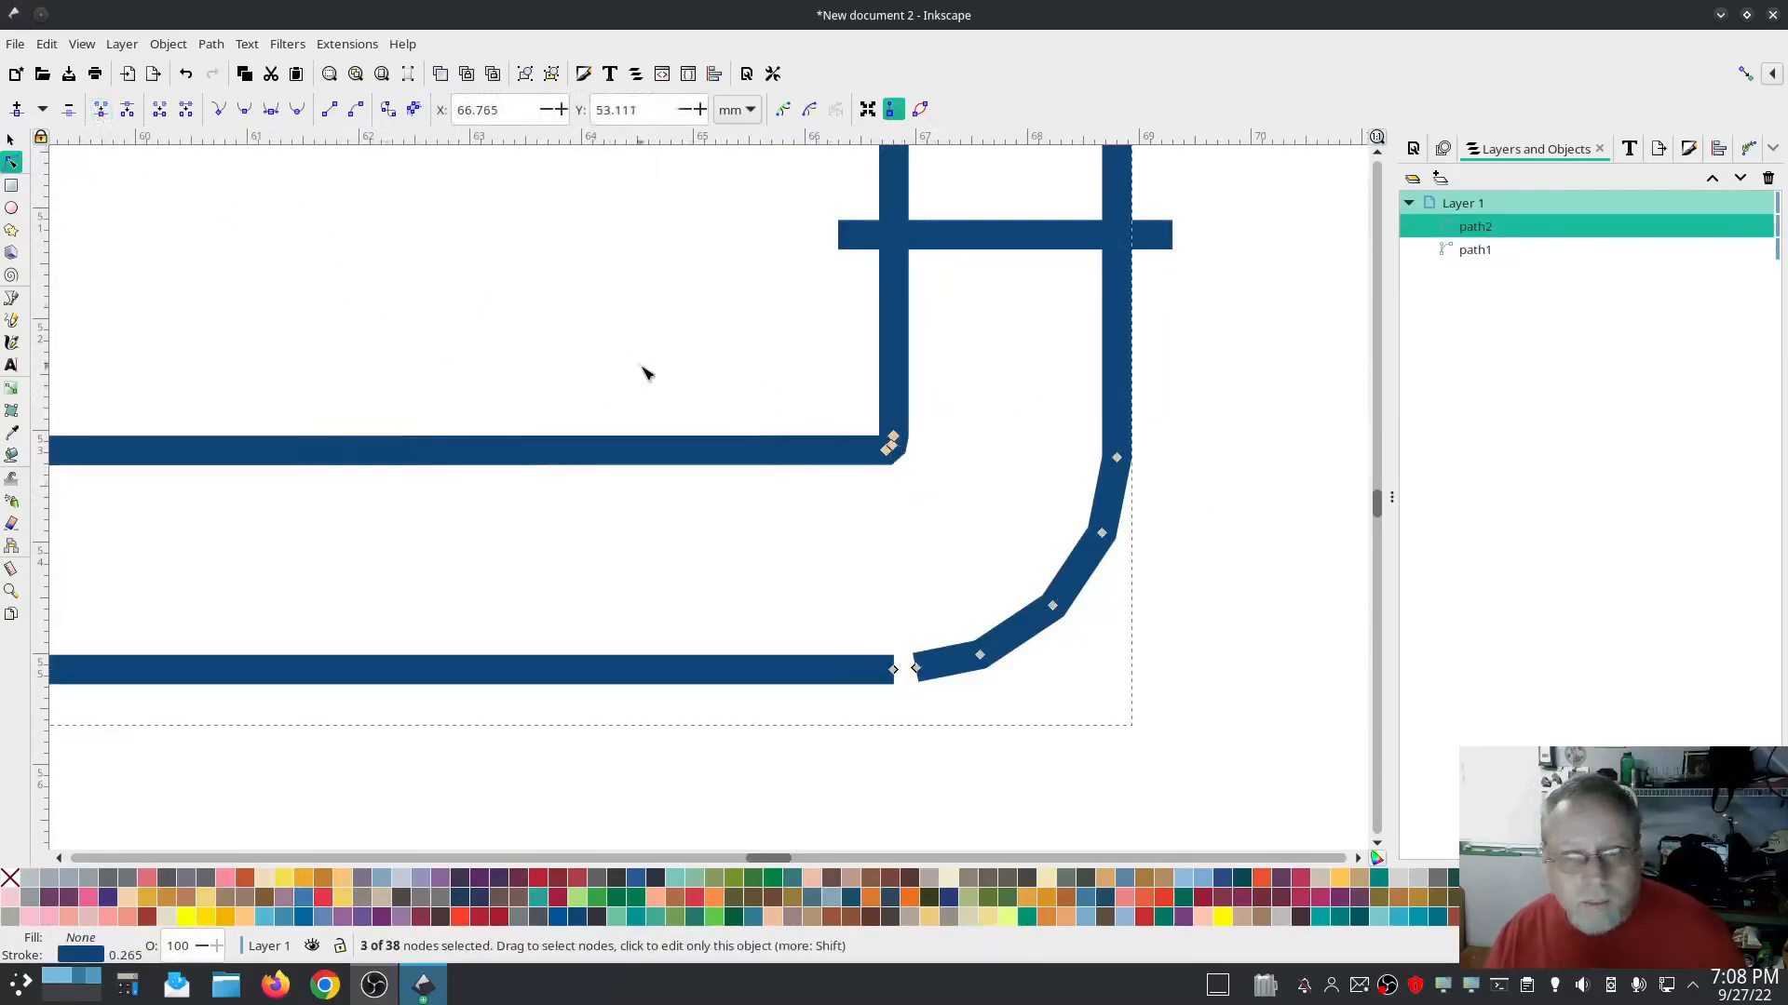
Try to pull apart the overlapping nodes at the inner lower-right corner, and undo the last node move
{"action": "left_click", "coordinate": [816, 455]}
{"action": "left_click", "coordinate": [892, 394]}
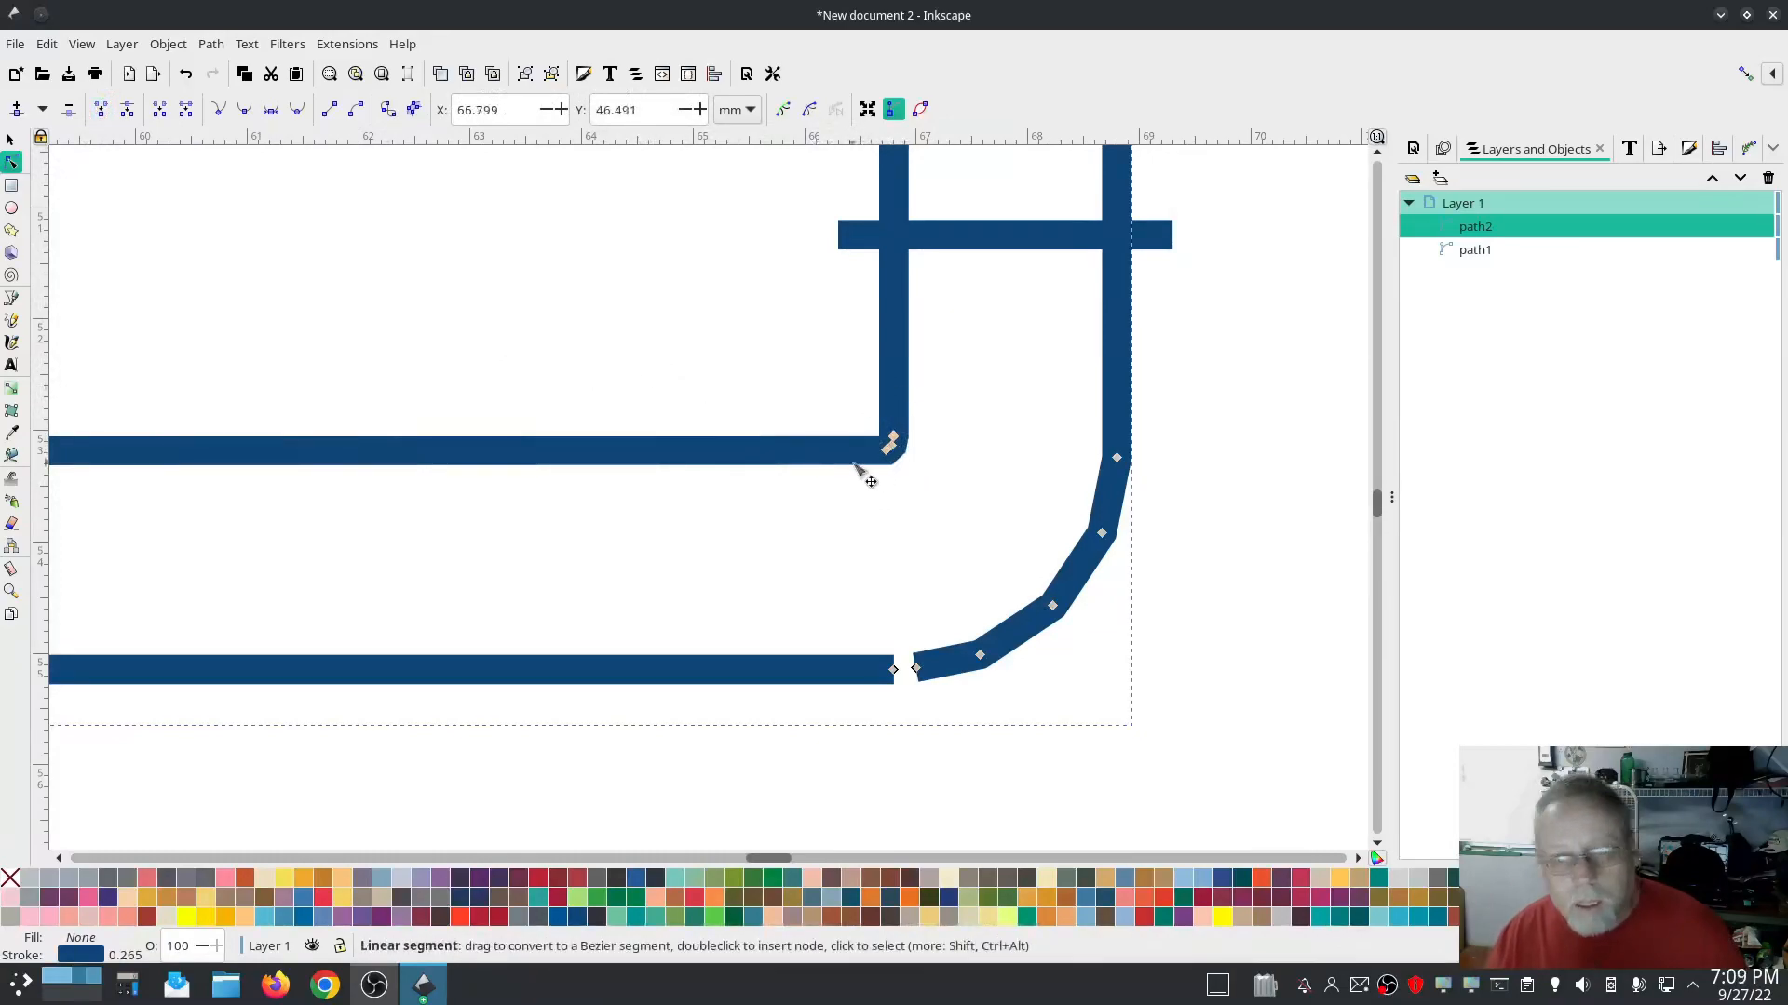
{"action": "left_click_drag", "start_coordinate": [893, 450], "coordinate": [824, 469]}
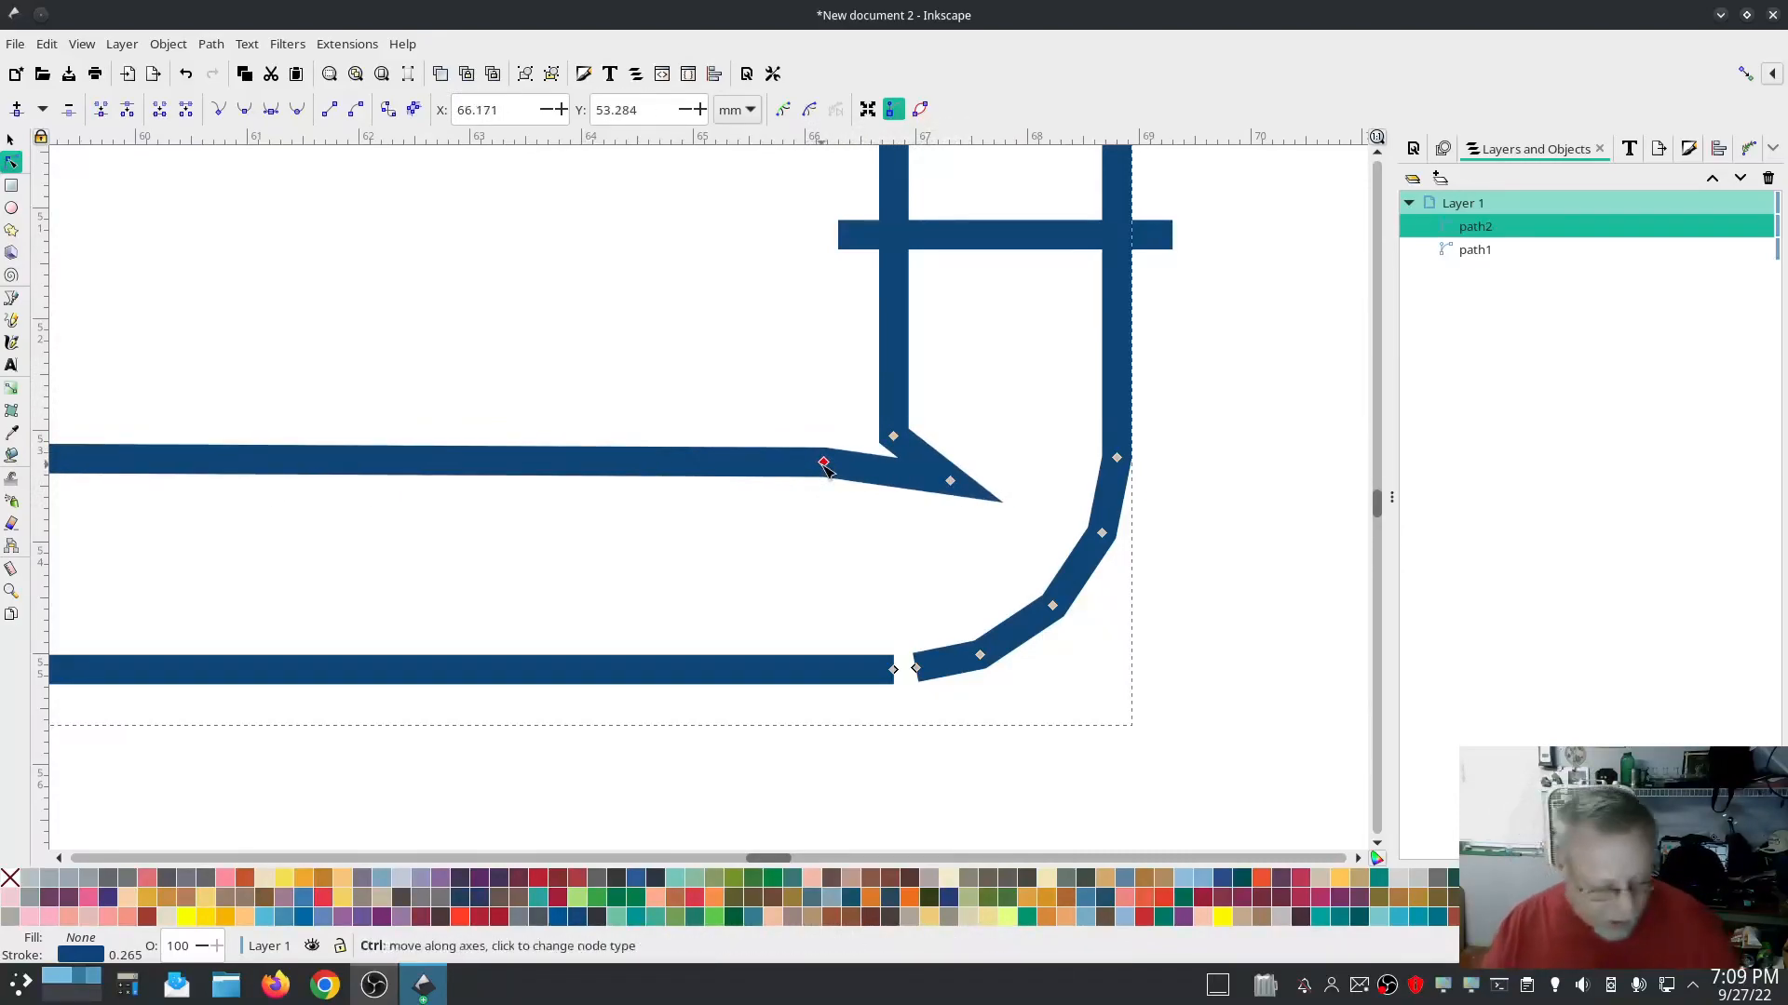
{"action": "key", "text": "ctrl+z"}
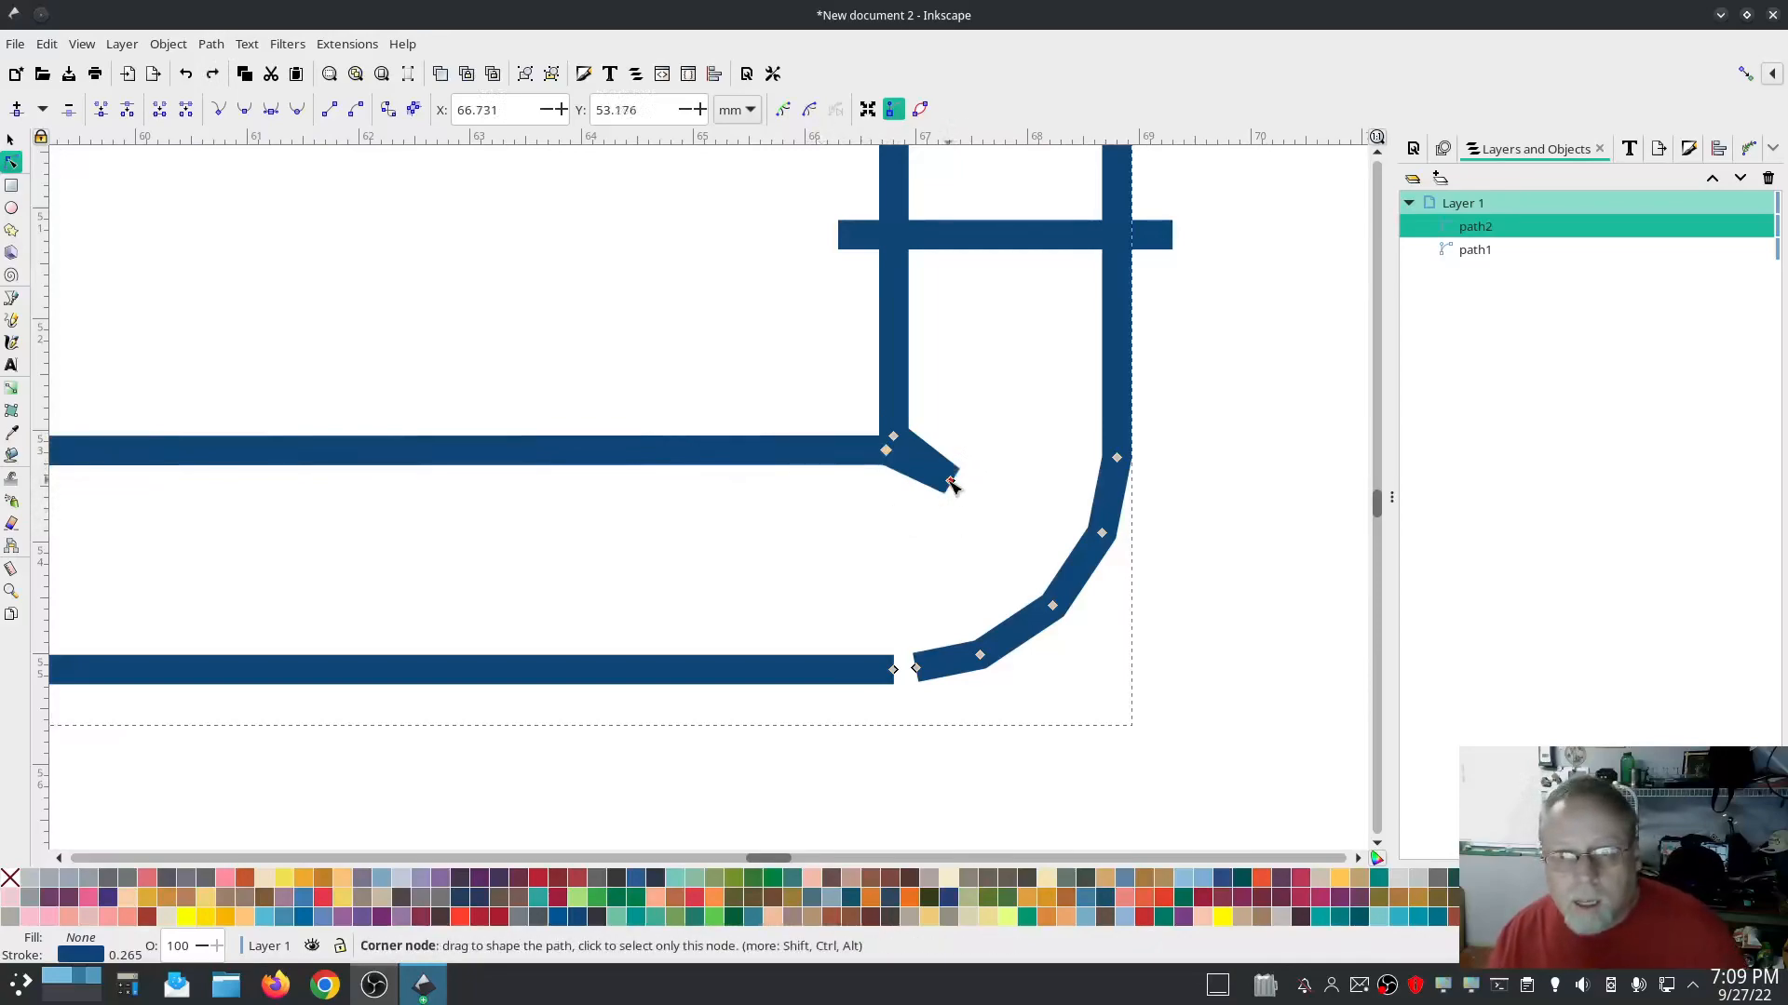
Delete the protruding node at the inner lower-right corner, join the two remaining nodes, and make the result a corner node
{"action": "left_click_drag", "start_coordinate": [966, 499], "coordinate": [819, 410]}
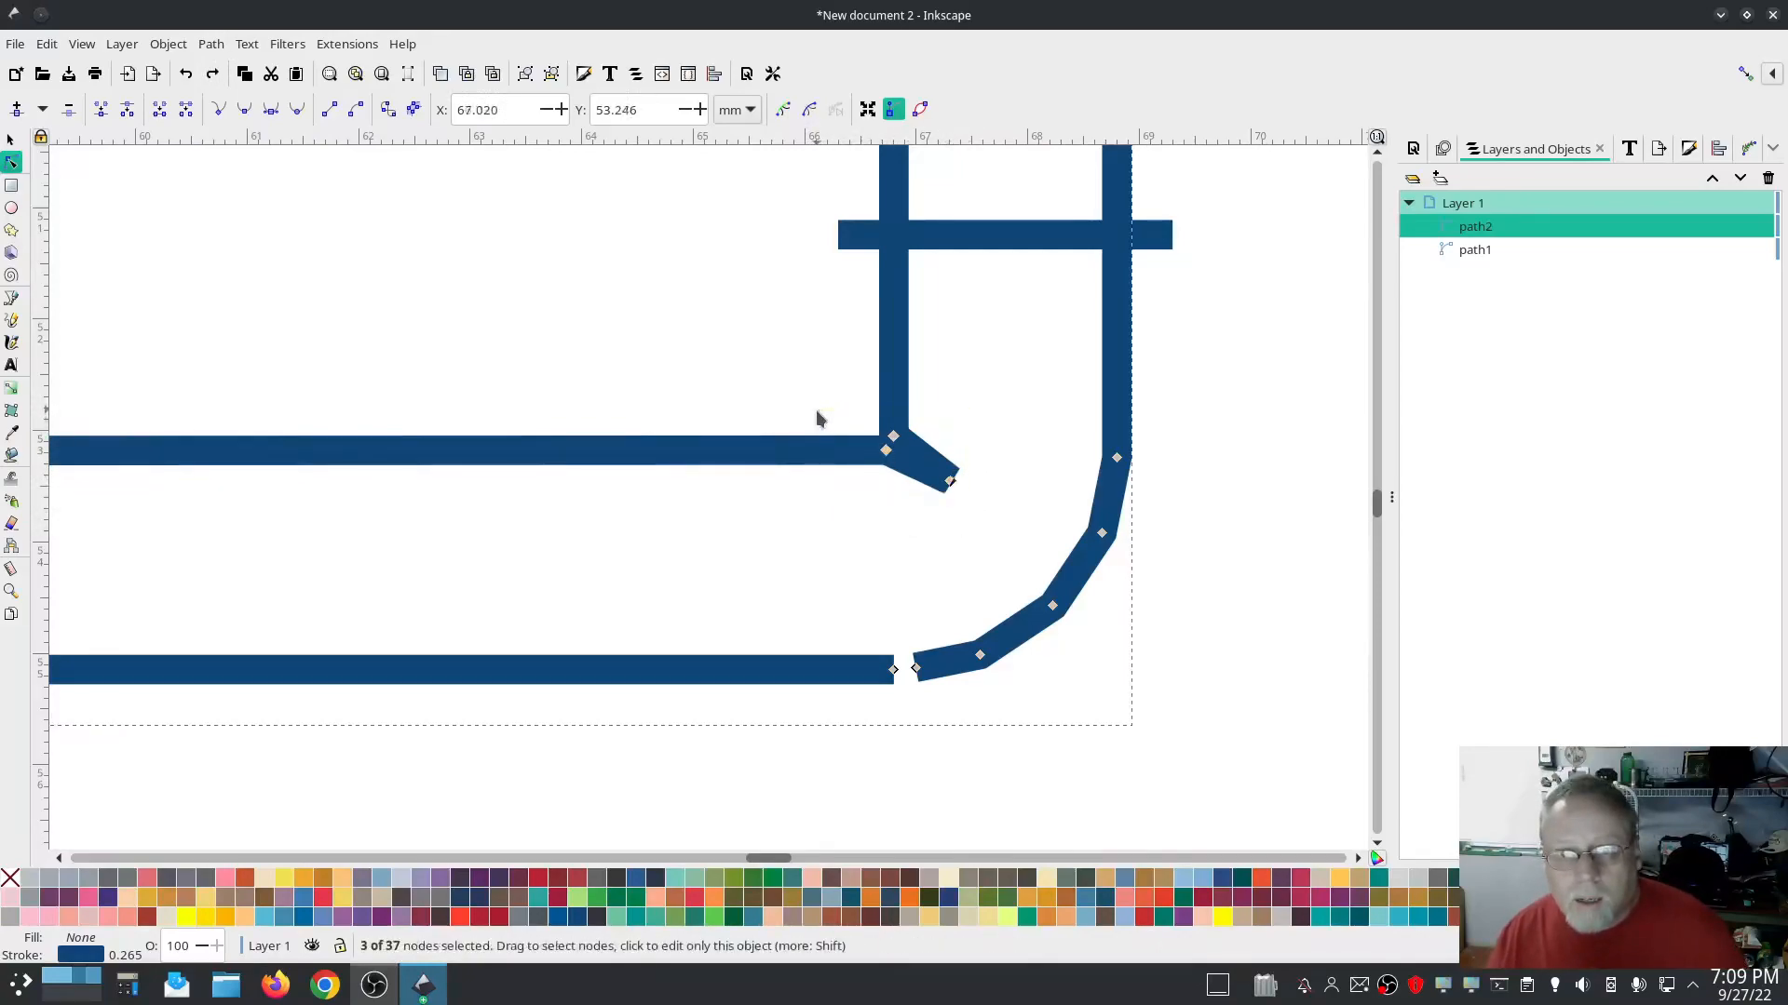
{"action": "left_click", "coordinate": [949, 484]}
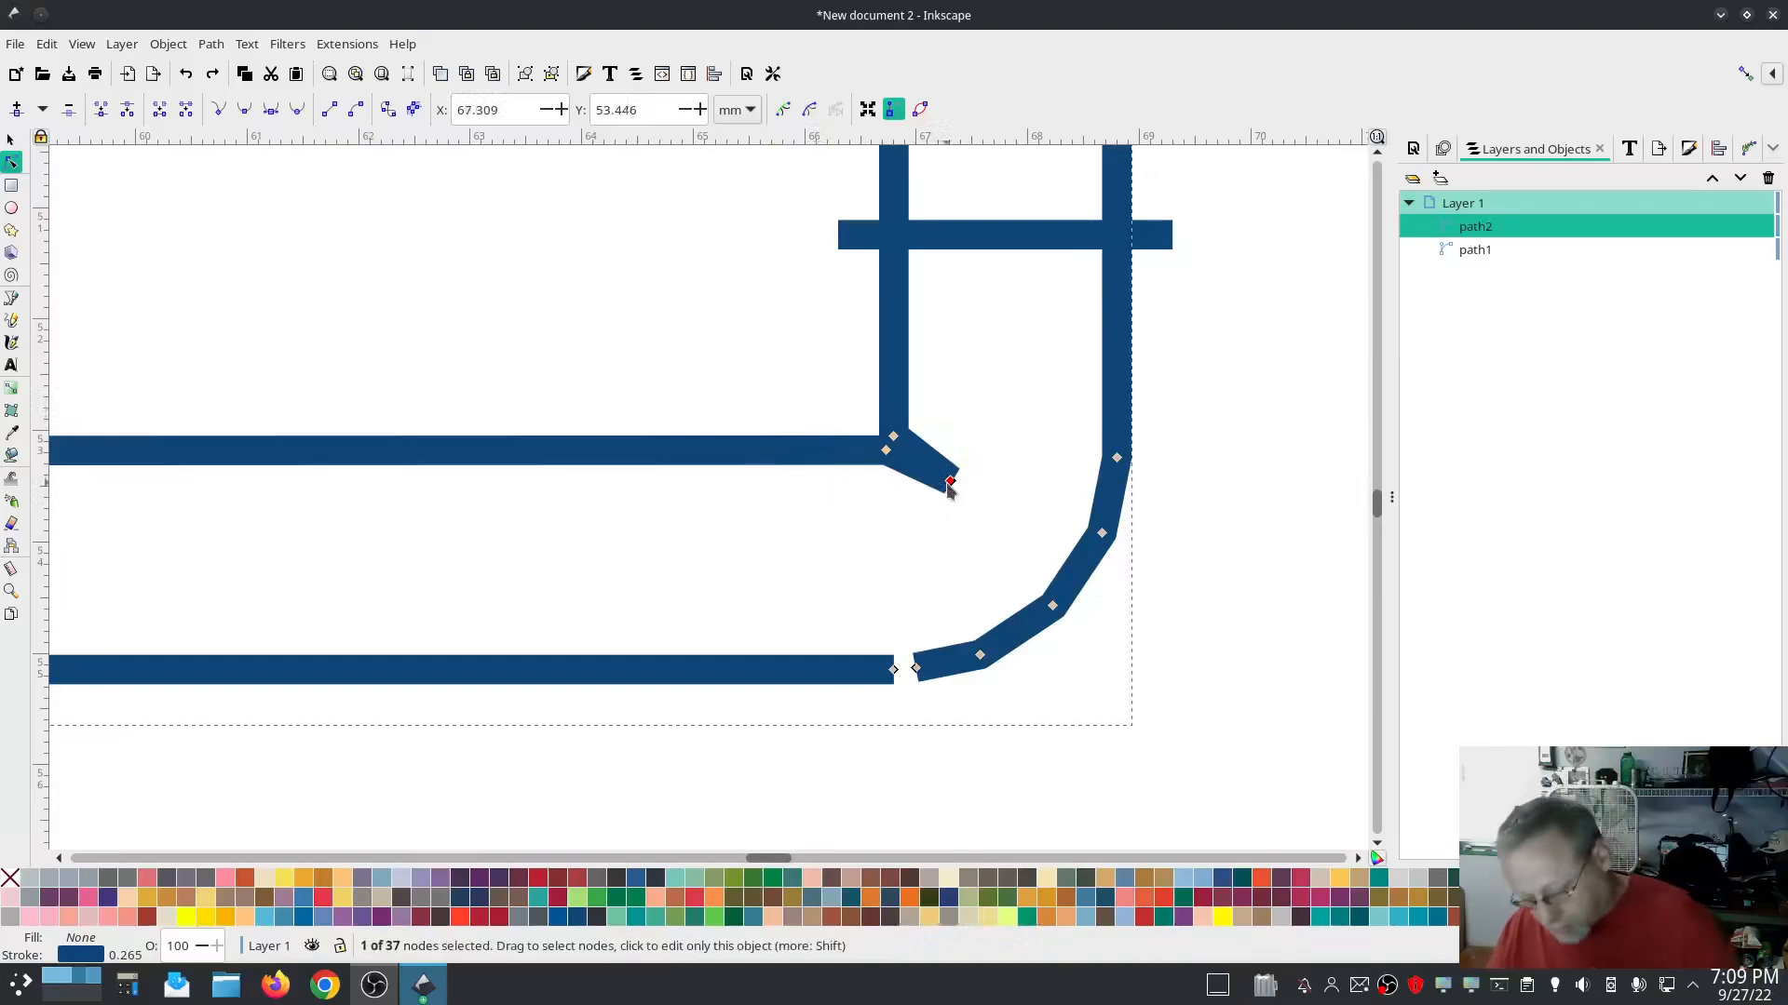
{"action": "key", "text": "Delete"}
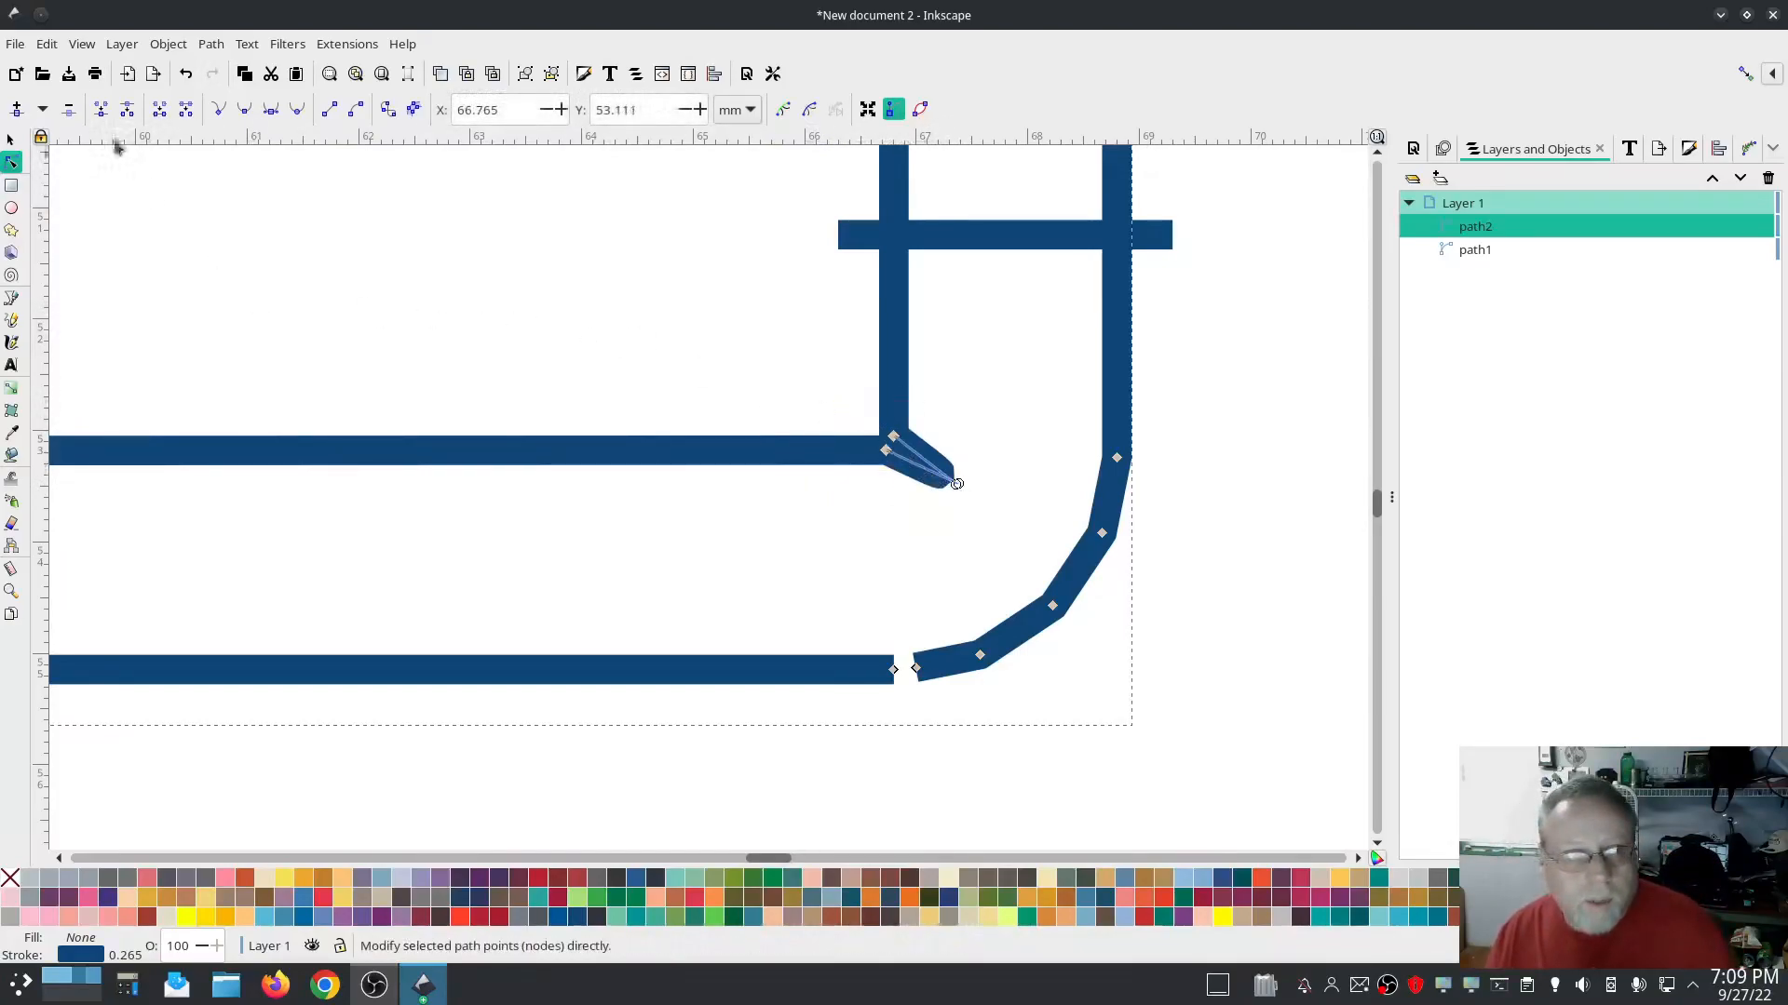
{"action": "left_click", "coordinate": [100, 109]}
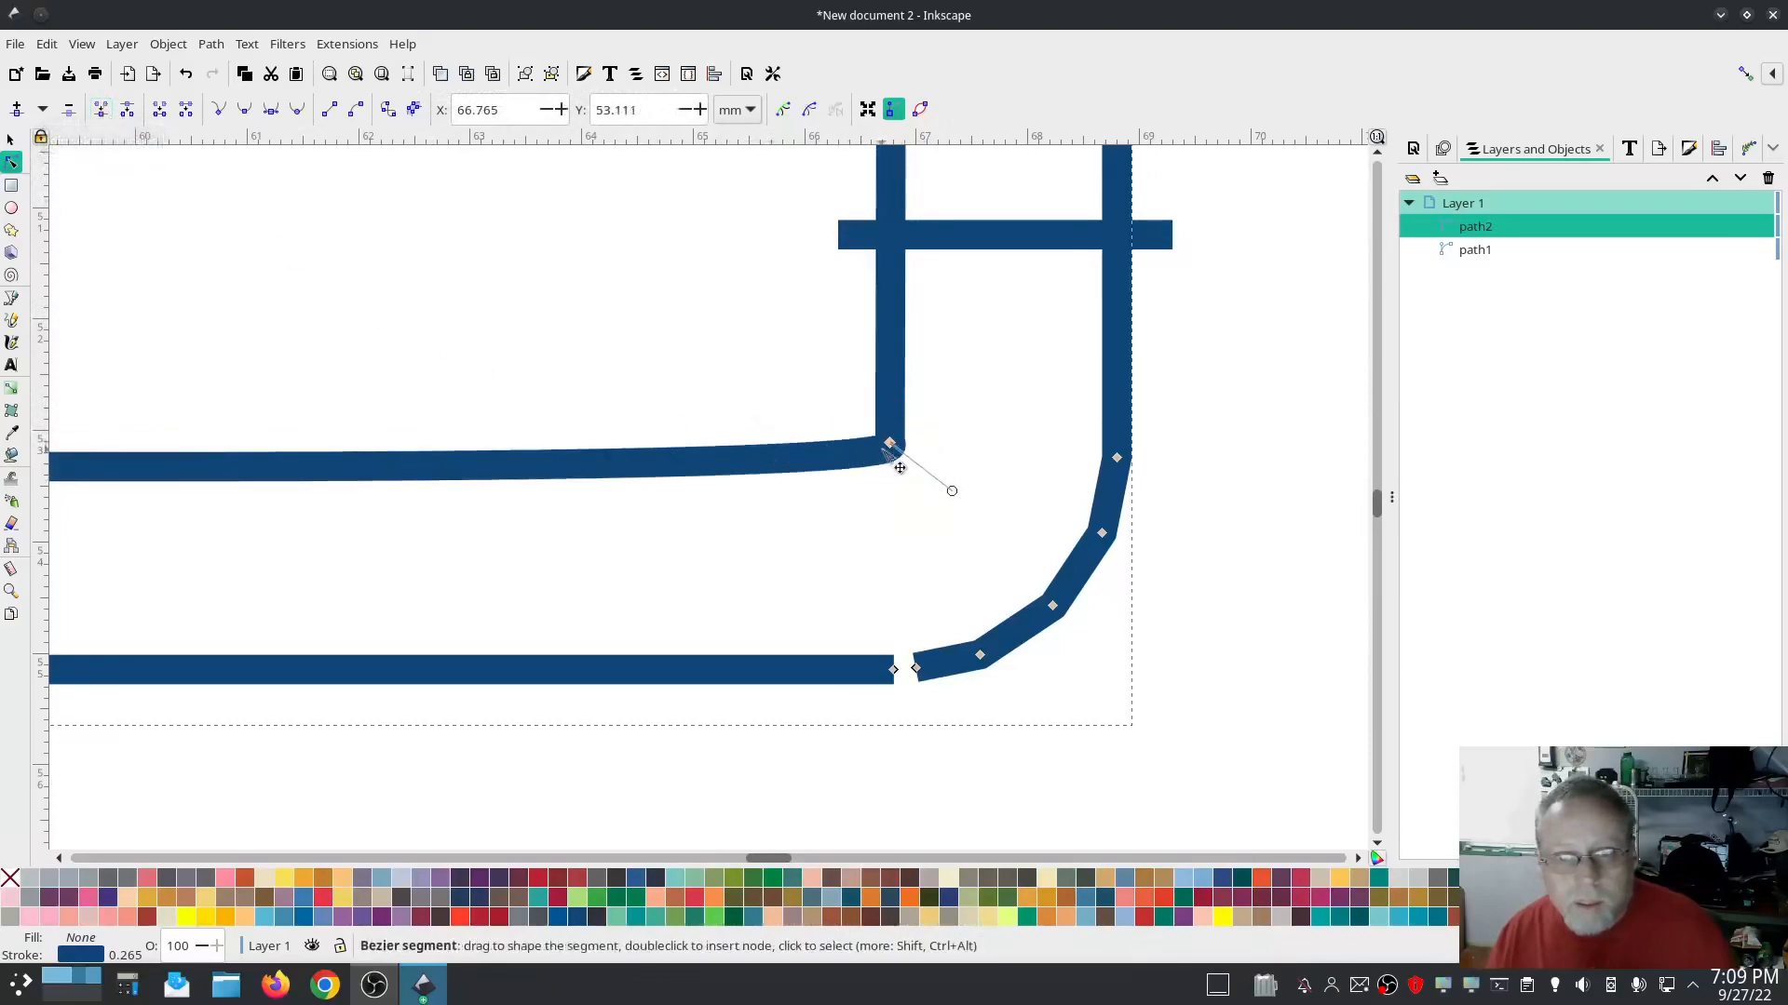
{"action": "left_click", "coordinate": [220, 110]}
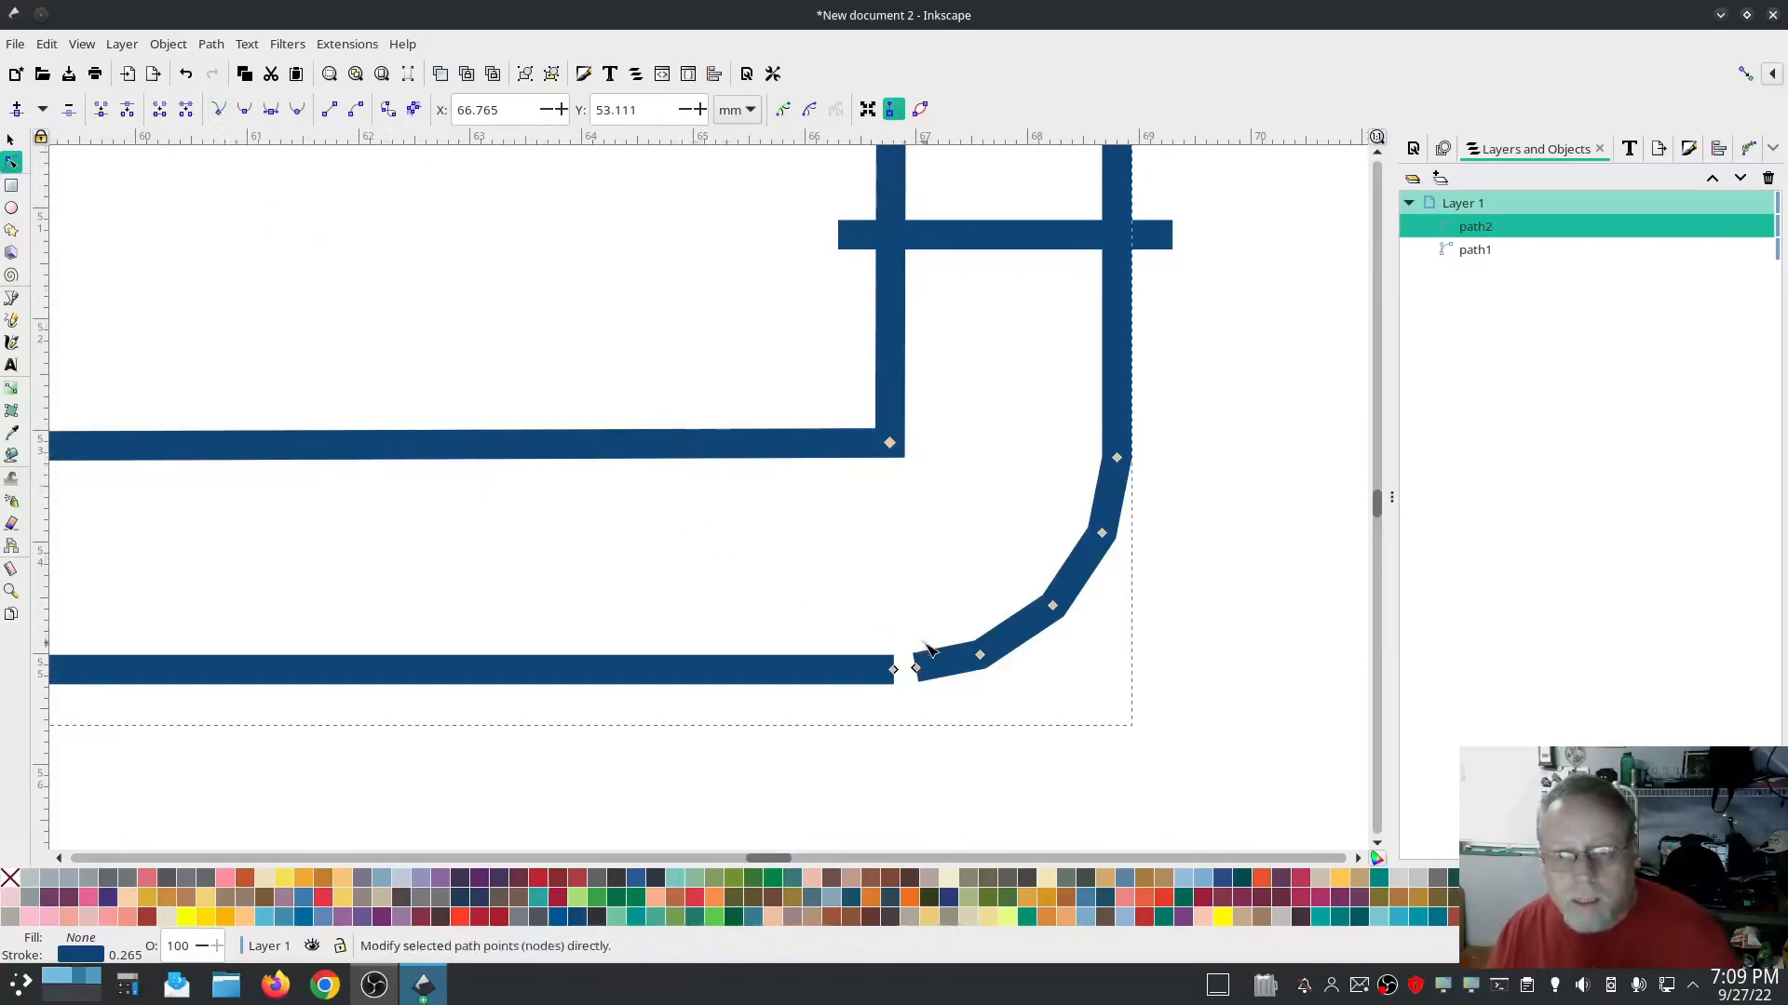
Move the open end of the curved outer rail at the lower-right corner to about X 67.08, Y 55.06 mm
{"action": "scroll", "coordinate": [885, 587], "scroll_direction": "down", "scroll_amount": 1}
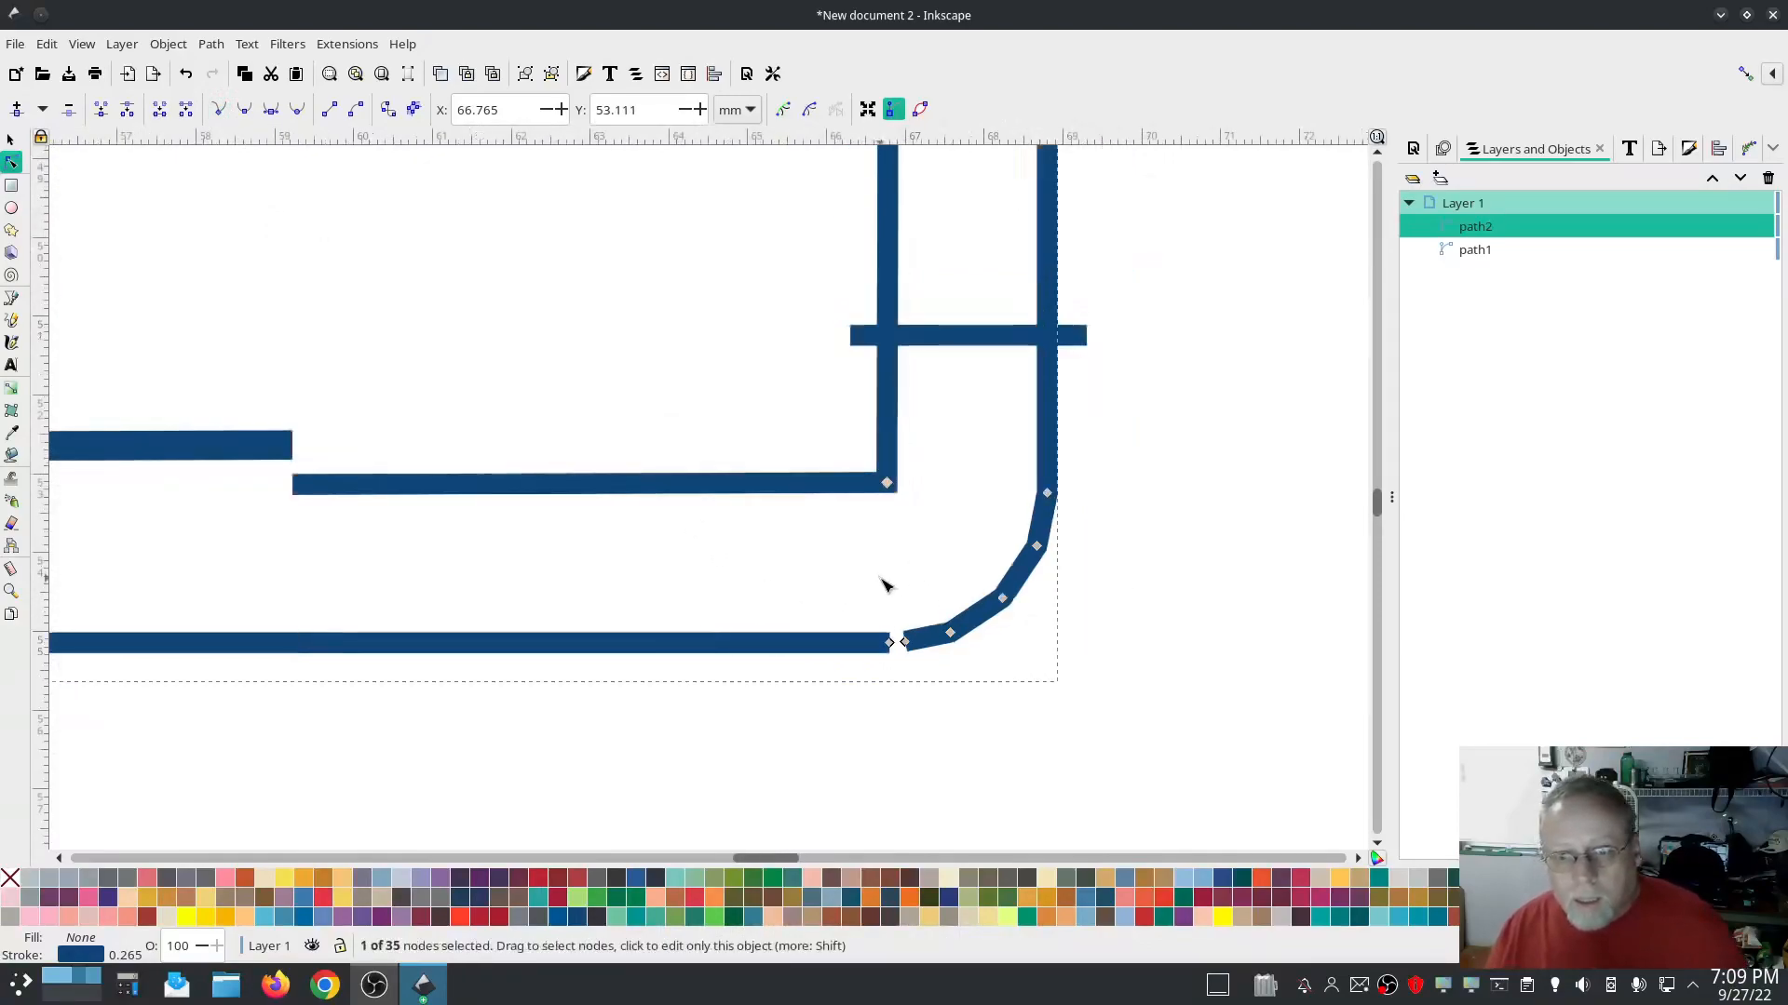
{"action": "scroll", "coordinate": [886, 587], "scroll_direction": "down", "scroll_amount": 1}
{"action": "left_click", "coordinate": [1167, 700]}
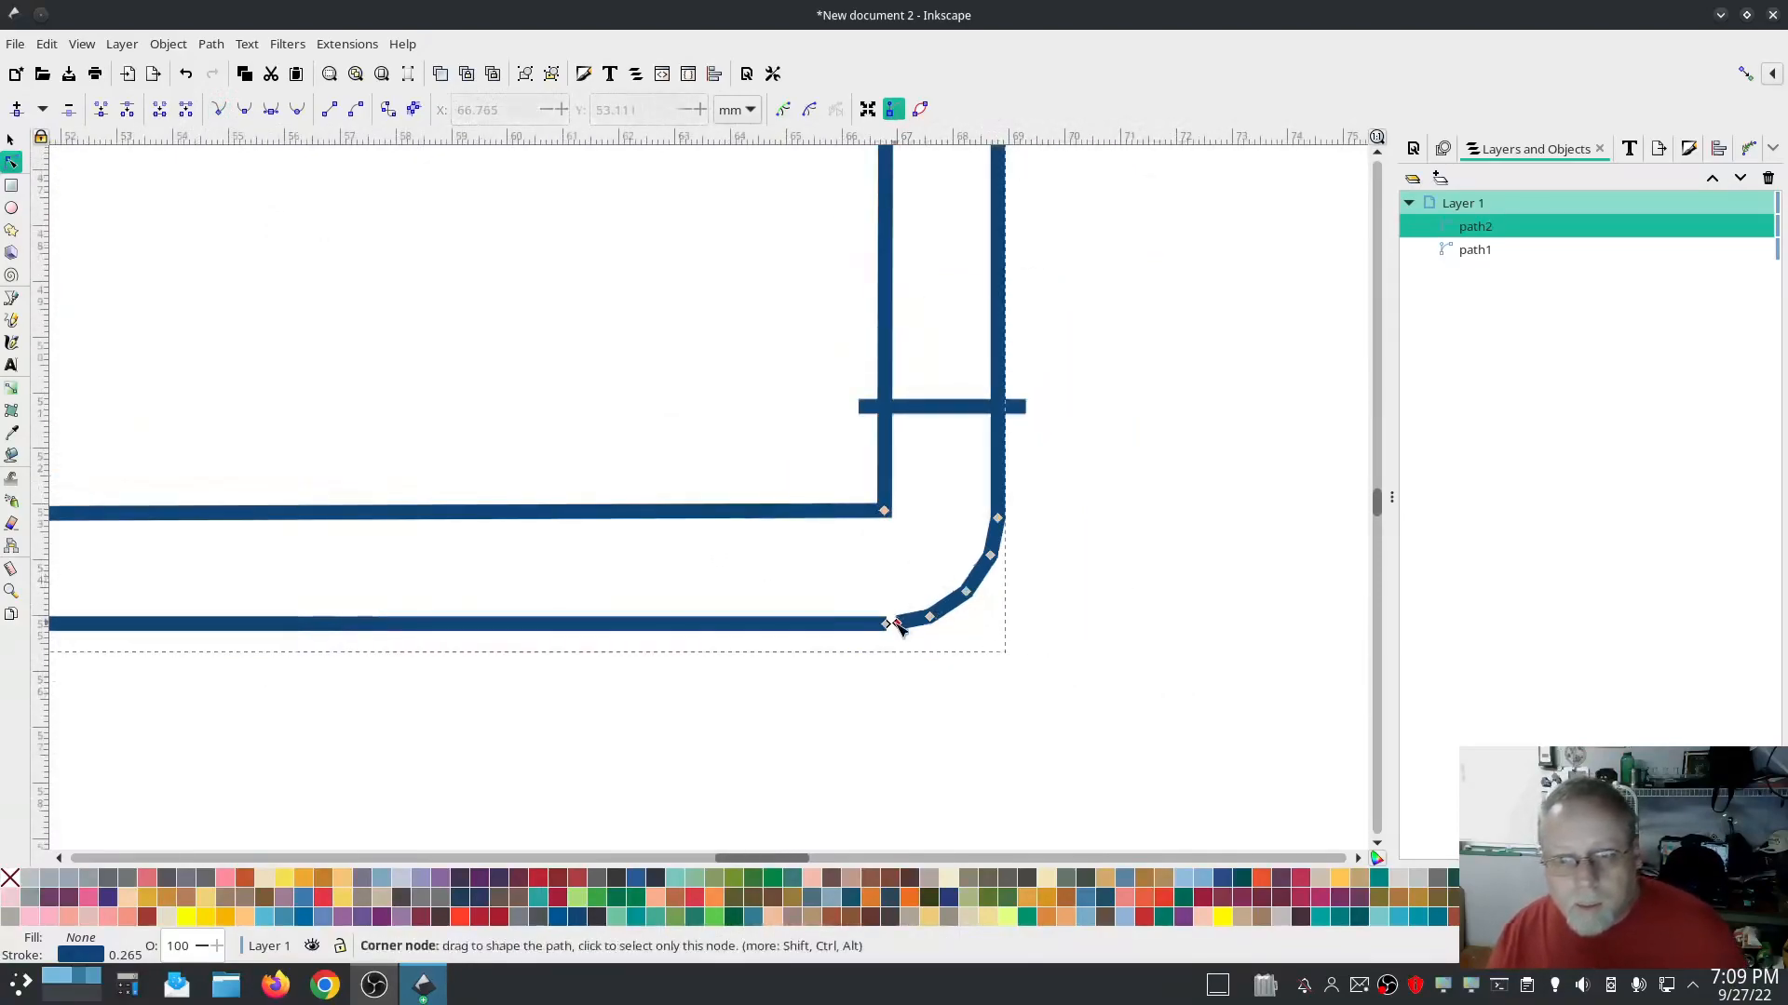
{"action": "left_click_drag", "start_coordinate": [897, 623], "coordinate": [903, 620]}
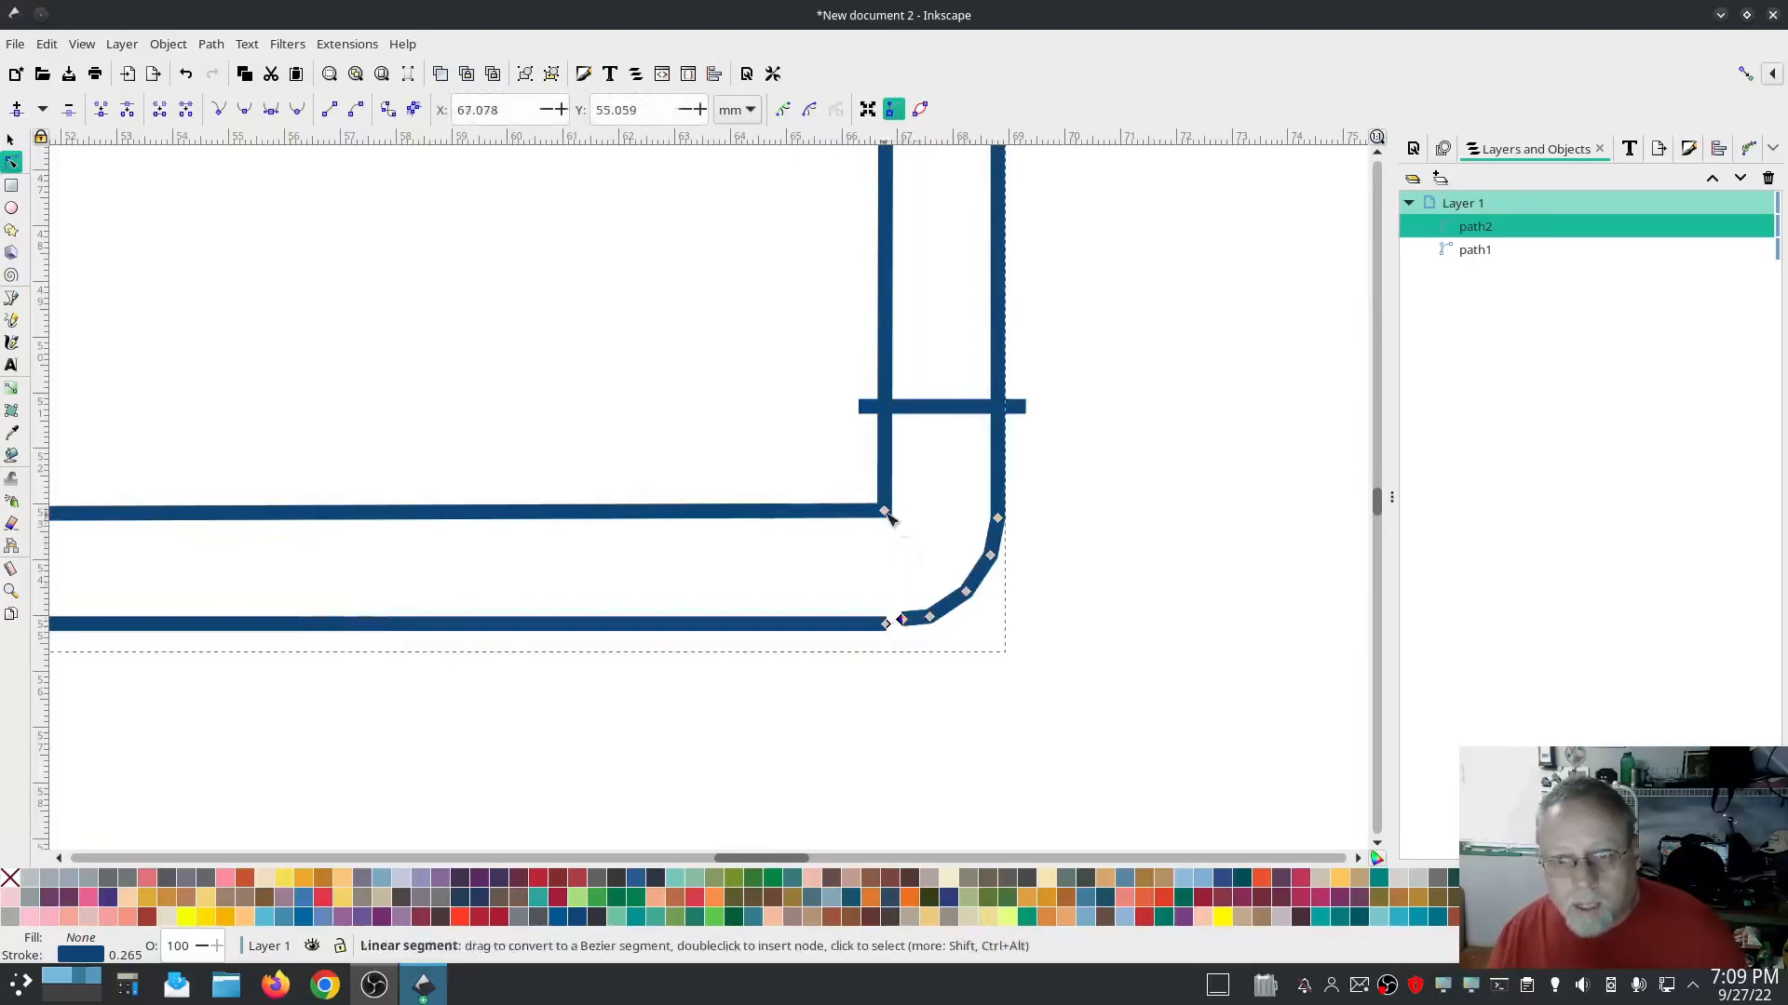
Try to move the inner rail nodes at path2's lower-left corner, and undo the node moves
{"action": "scroll", "coordinate": [869, 682], "scroll_direction": "down", "scroll_amount": 2}
{"action": "scroll", "coordinate": [848, 654], "scroll_direction": "up", "scroll_amount": 1}
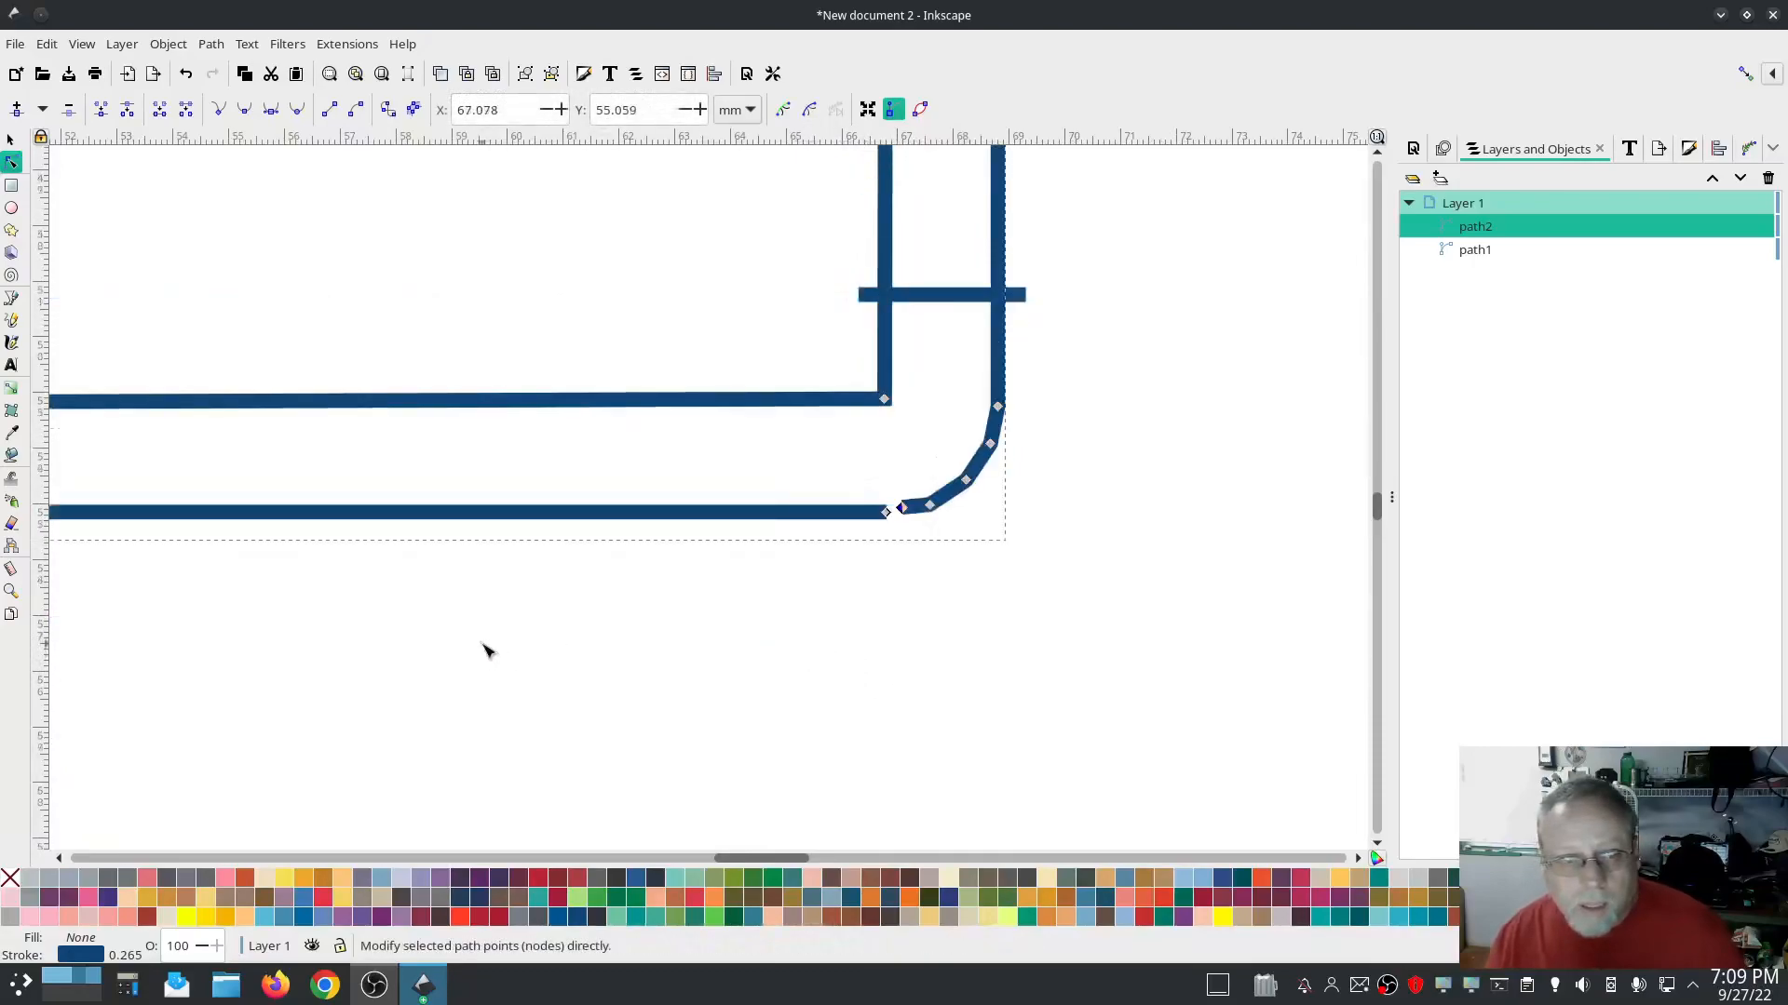
{"action": "left_click_drag", "start_coordinate": [488, 651], "coordinate": [1083, 640]}
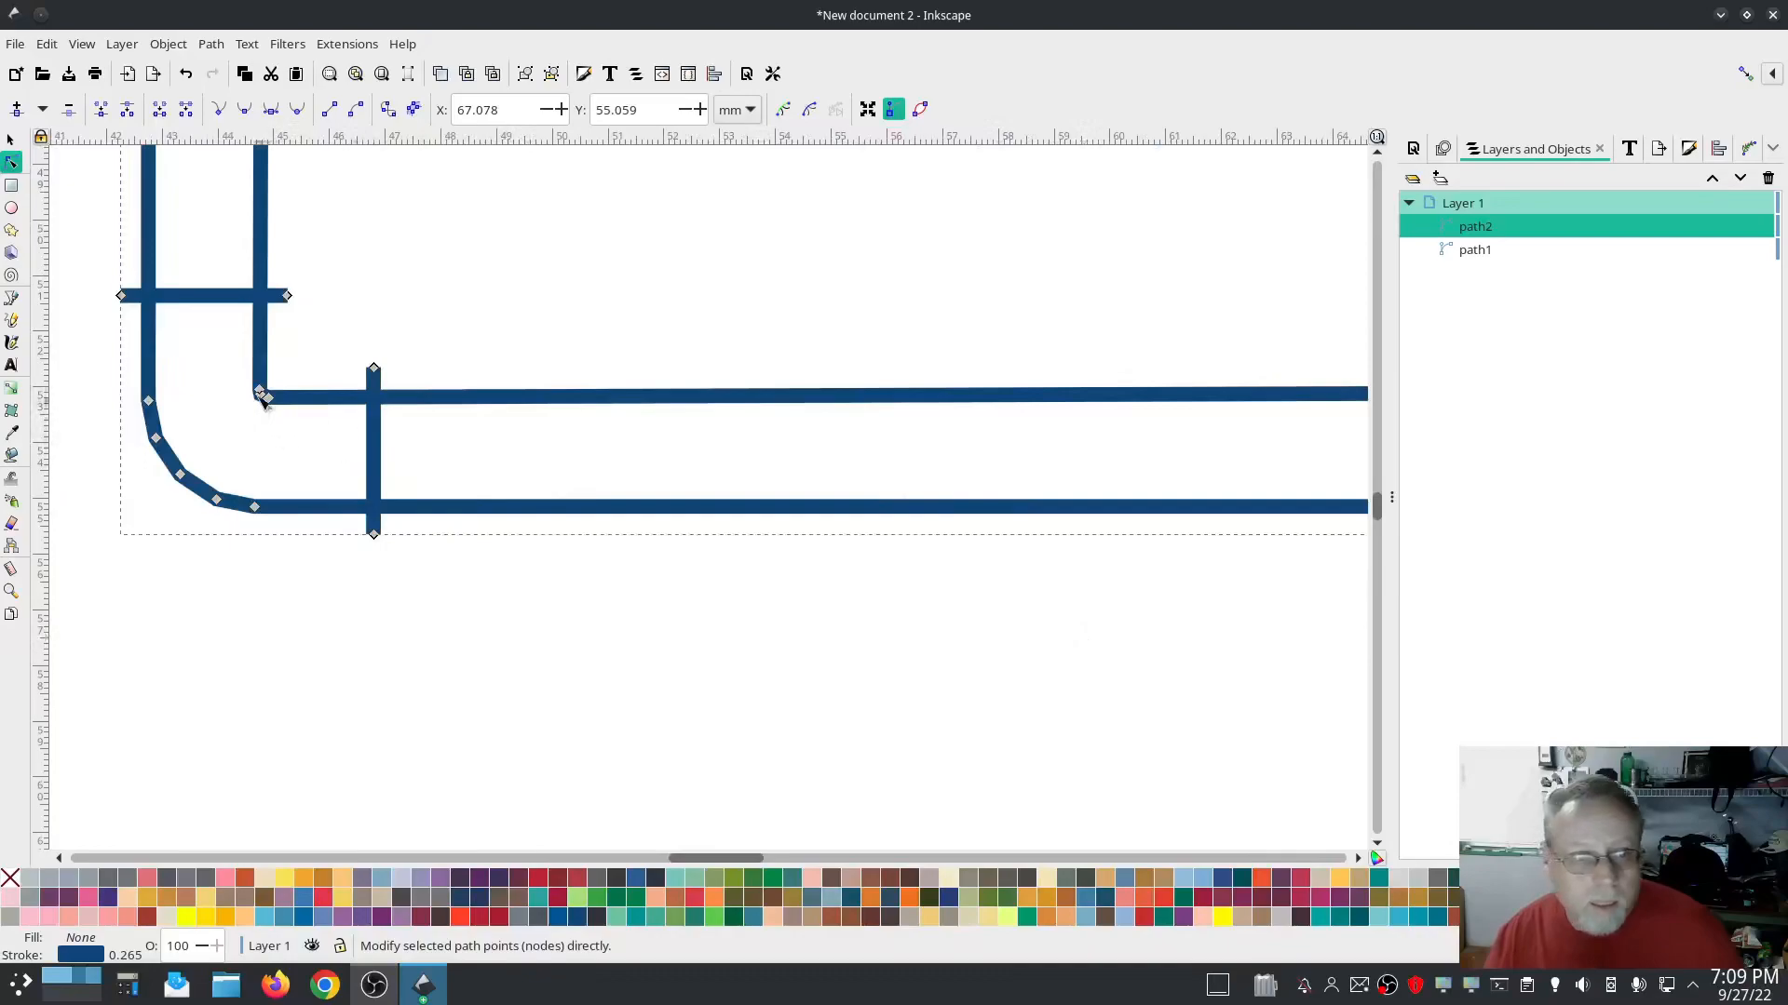
{"action": "mouse_move", "coordinate": [270, 401]}
{"action": "left_mouse_down"}
{"action": "mouse_move", "coordinate": [283, 409]}
{"action": "mouse_move", "coordinate": [268, 405]}
{"action": "left_mouse_up"}
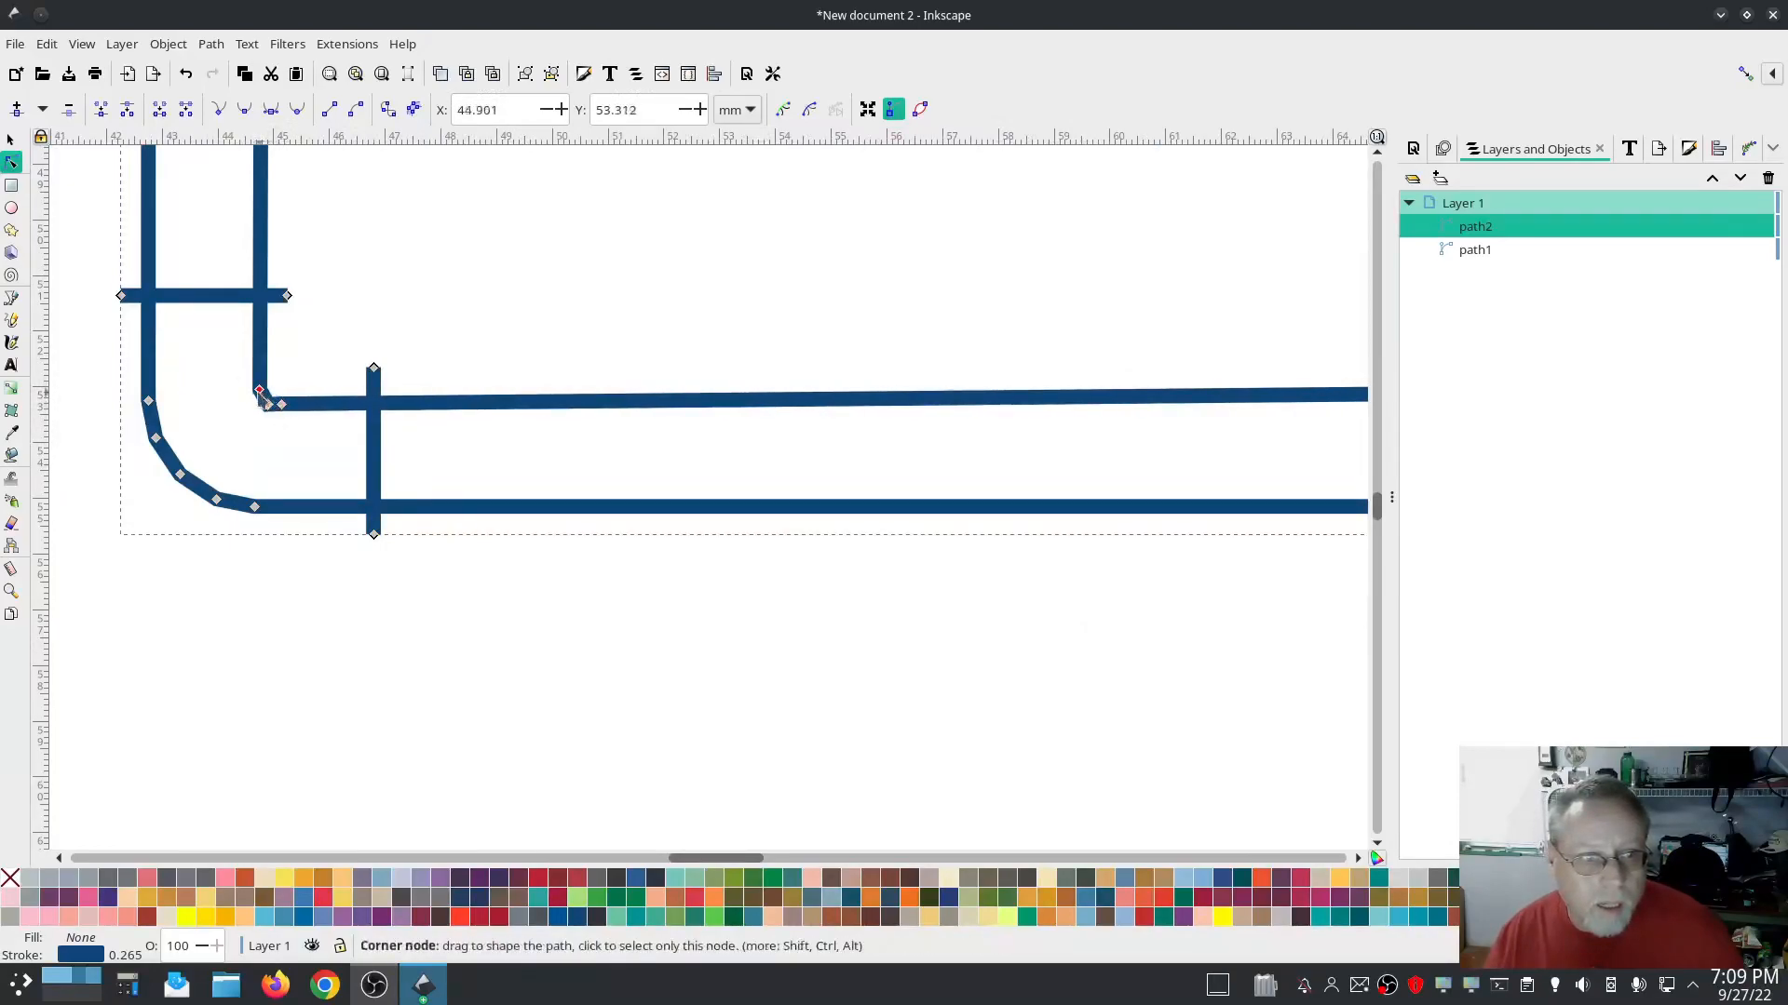
{"action": "key", "text": "ctrl+z"}
{"action": "key", "text": "ctrl+z"}
{"action": "key", "text": "ctrl+z"}
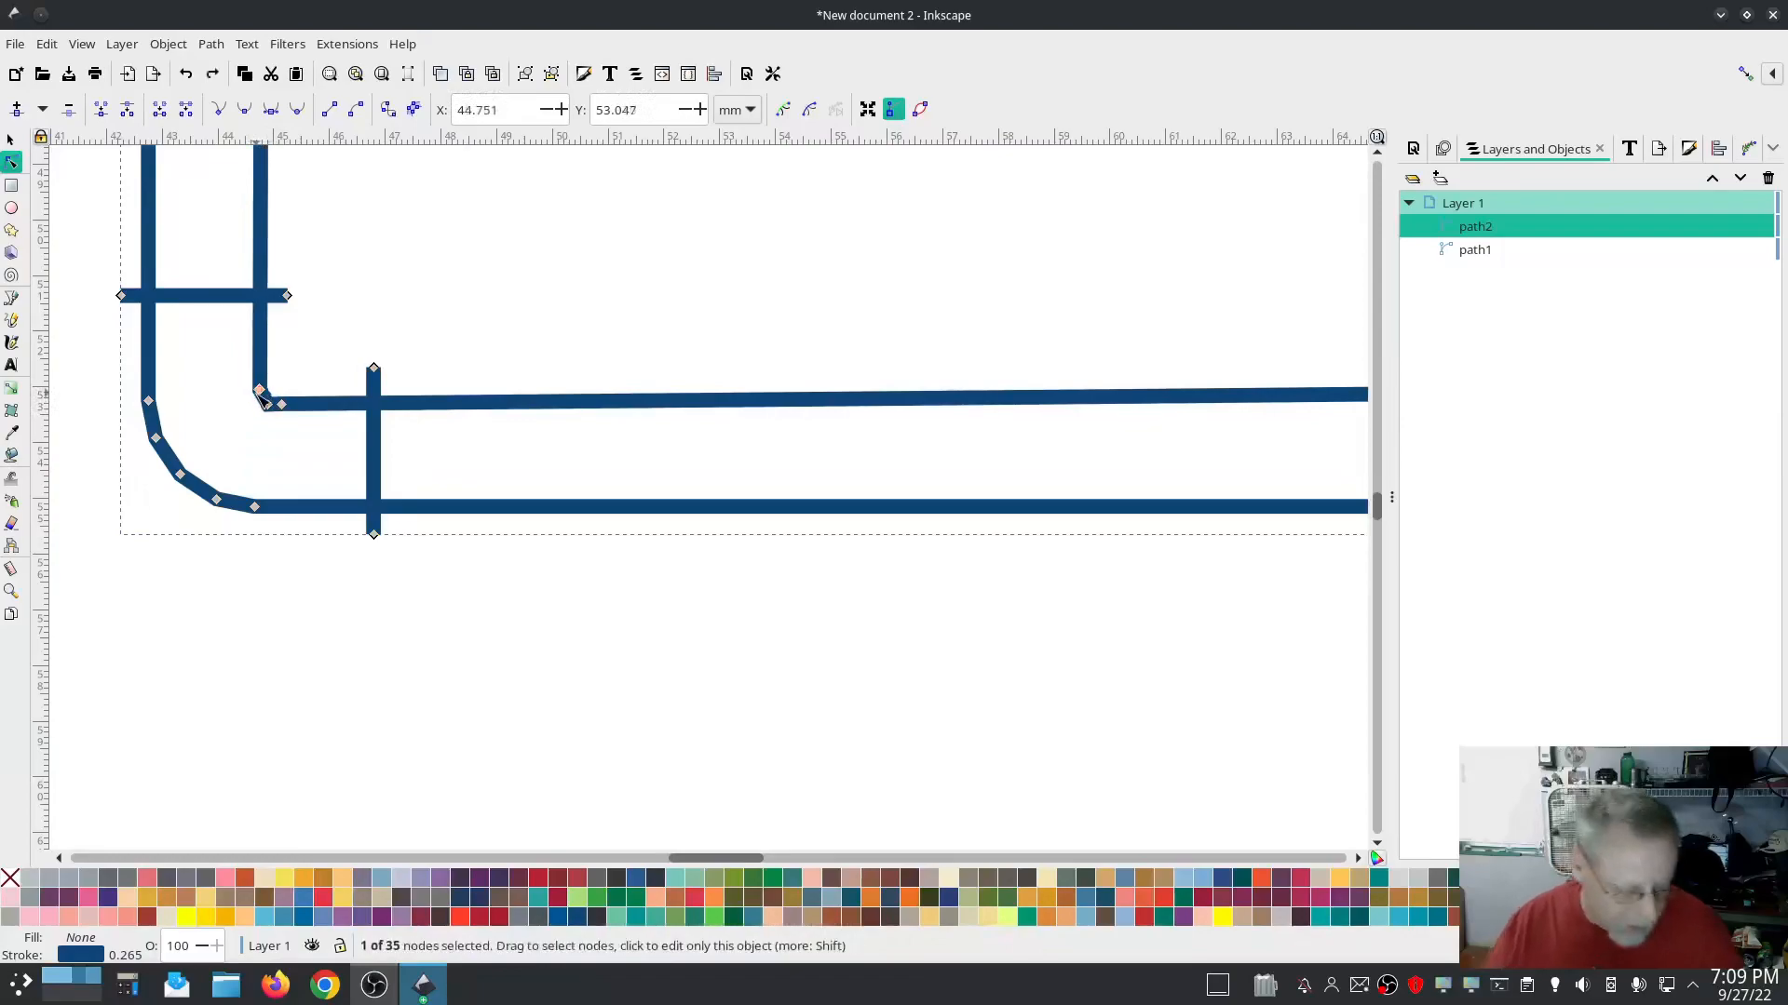
Join the clustered inner rail nodes of path2 into a single corner node at the rectangle's lower-left and upper-right corners
{"action": "left_click_drag", "start_coordinate": [261, 392], "coordinate": [264, 396]}
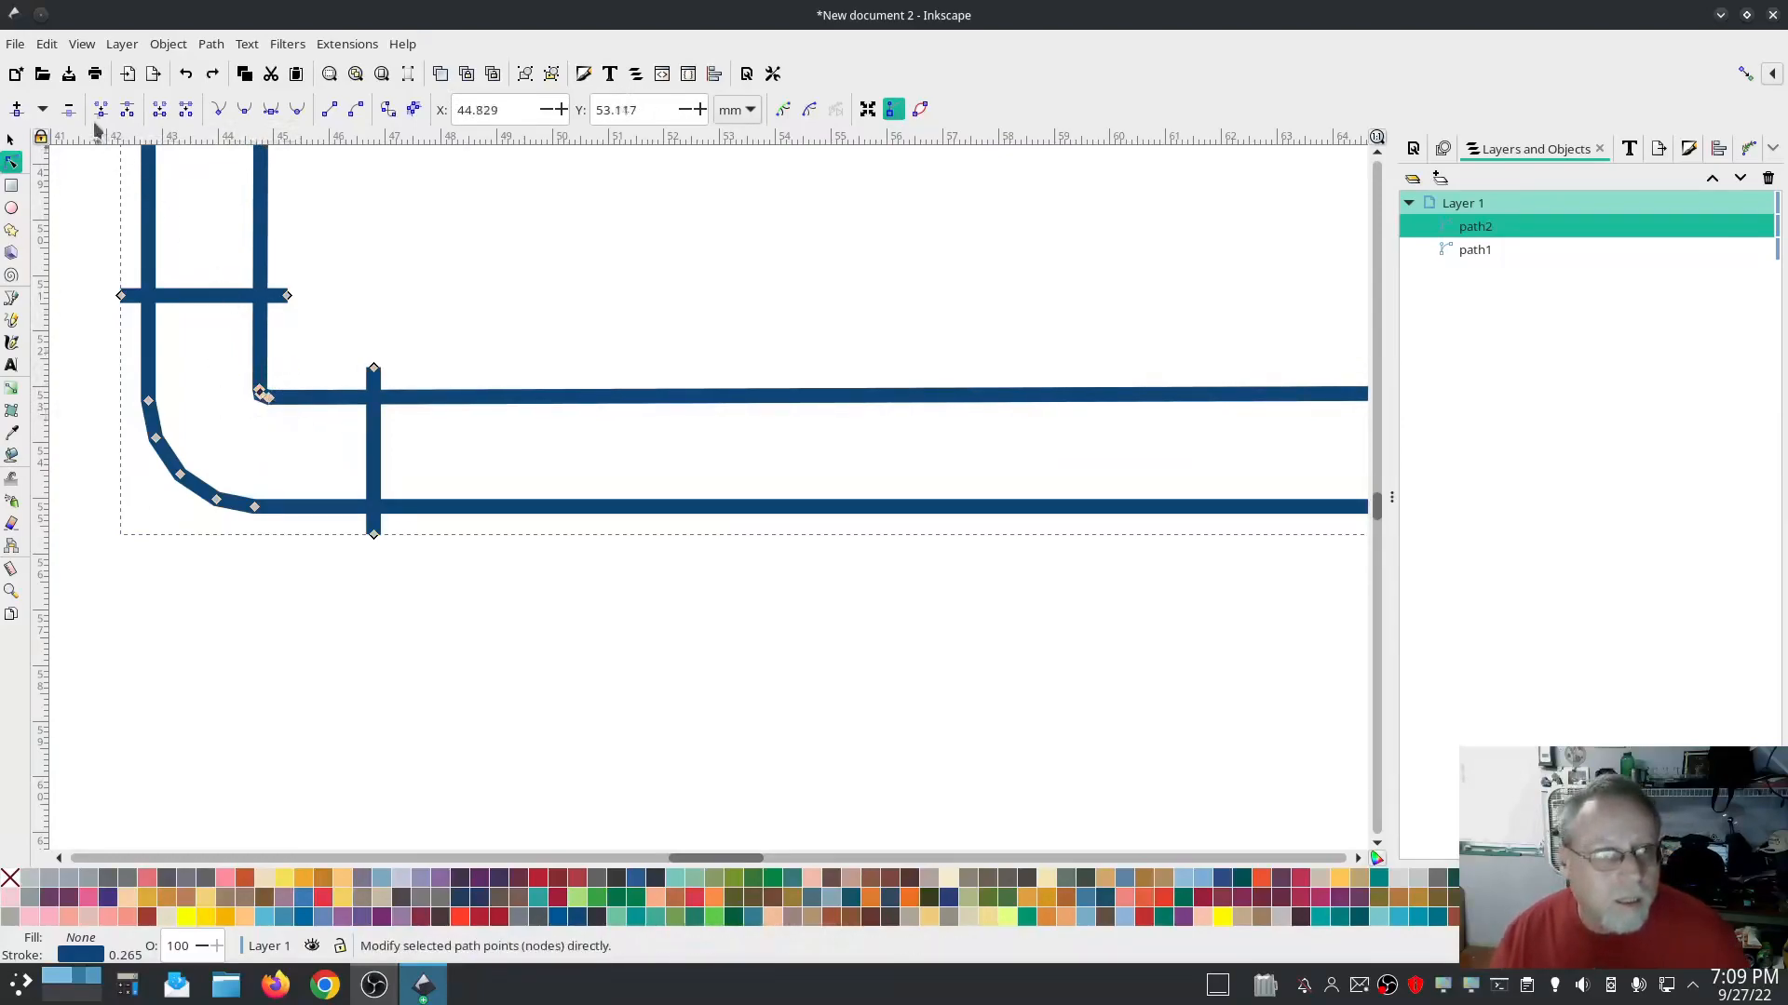
{"action": "scroll", "coordinate": [773, 702], "scroll_direction": "right", "scroll_amount": 10}
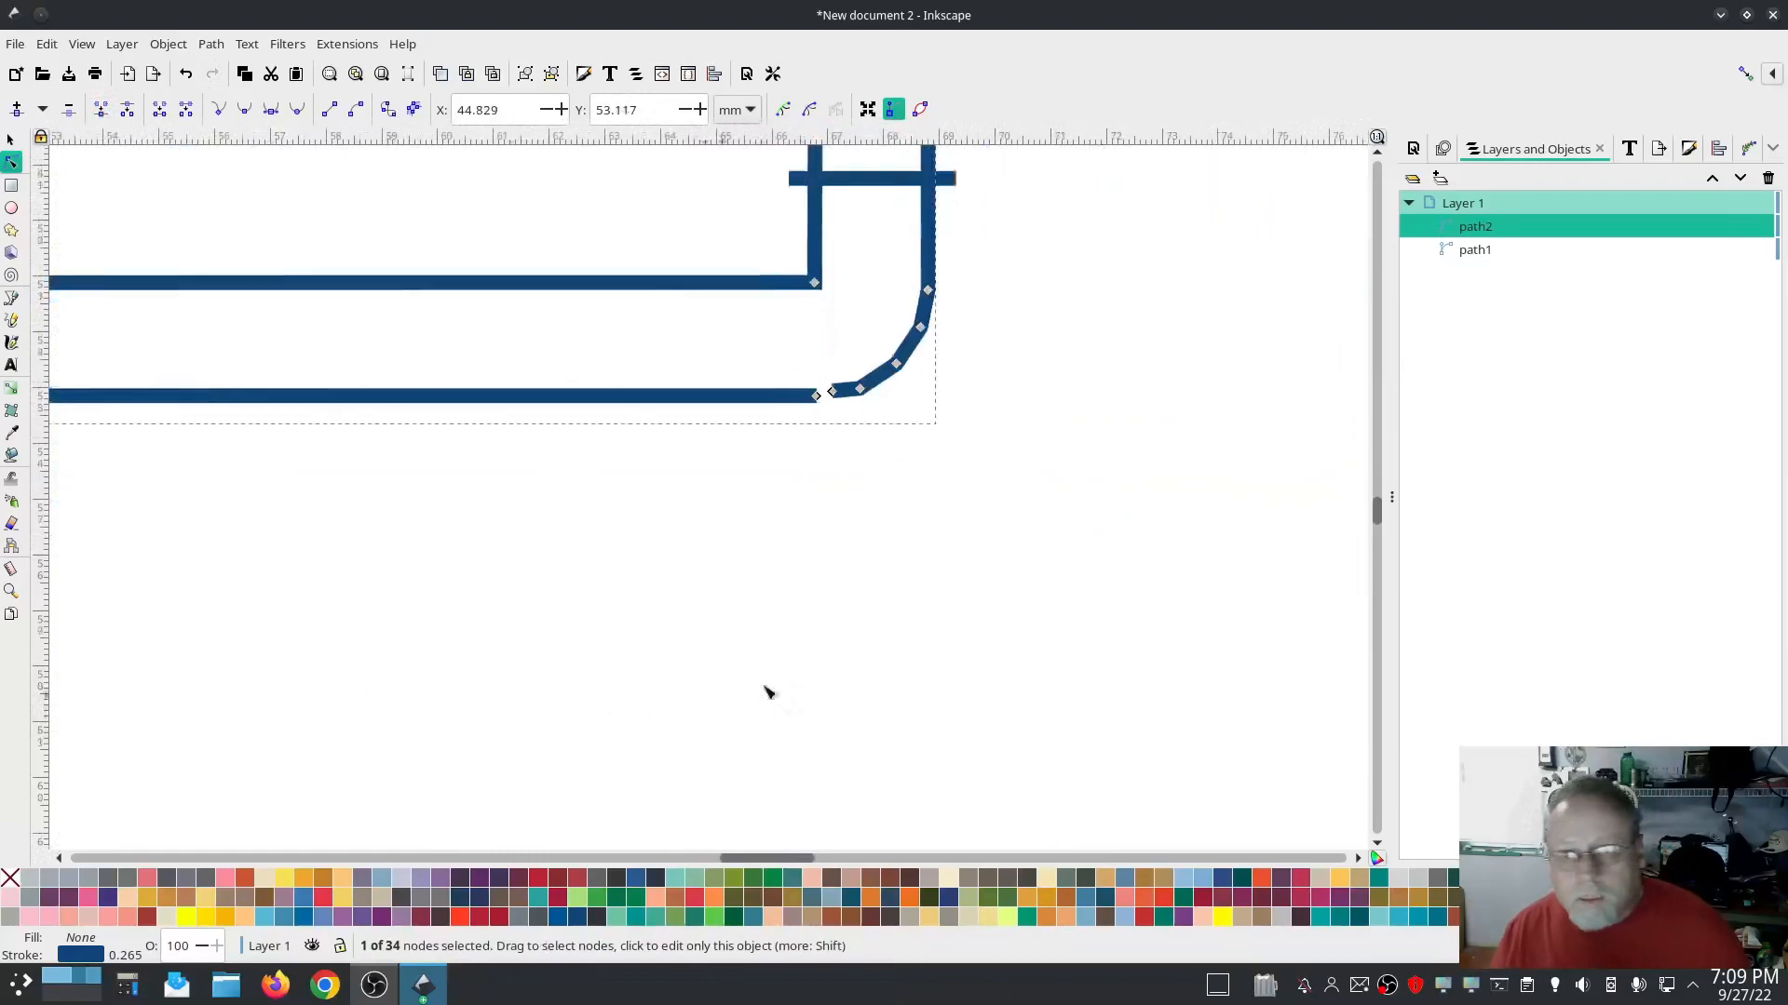
{"action": "left_click_drag", "start_coordinate": [990, 430], "coordinate": [1090, 830]}
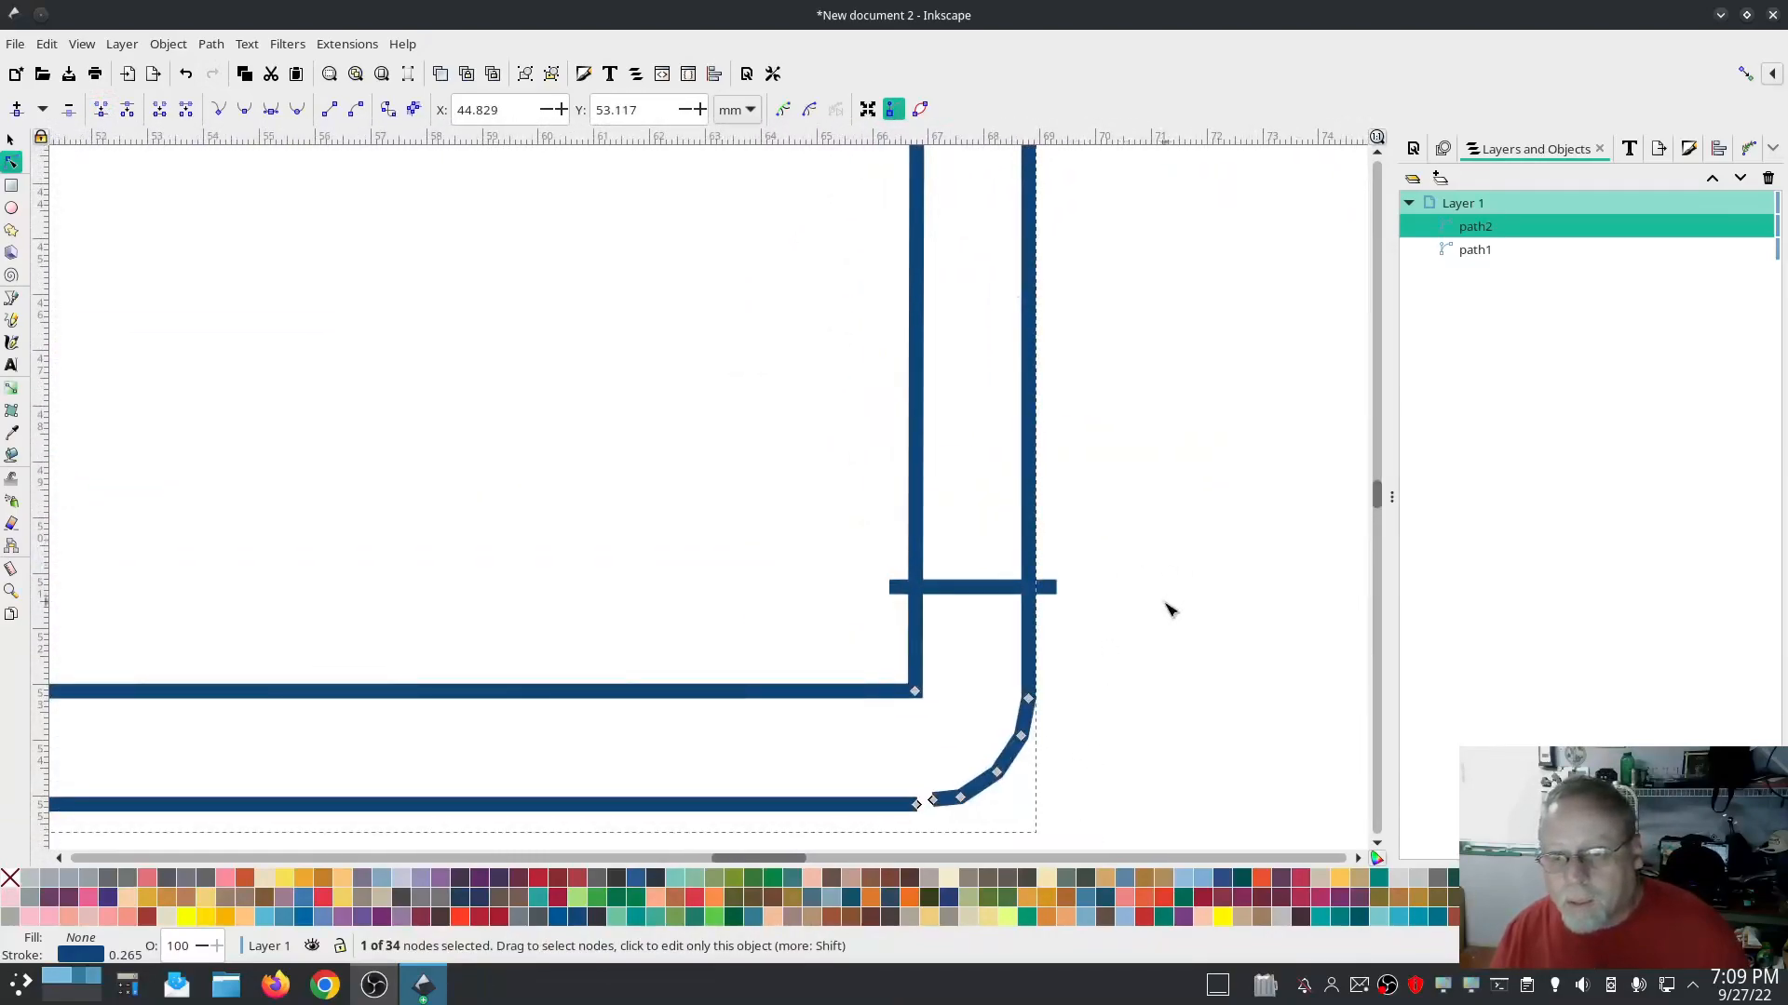
{"action": "left_click_drag", "start_coordinate": [1133, 550], "coordinate": [1206, 836]}
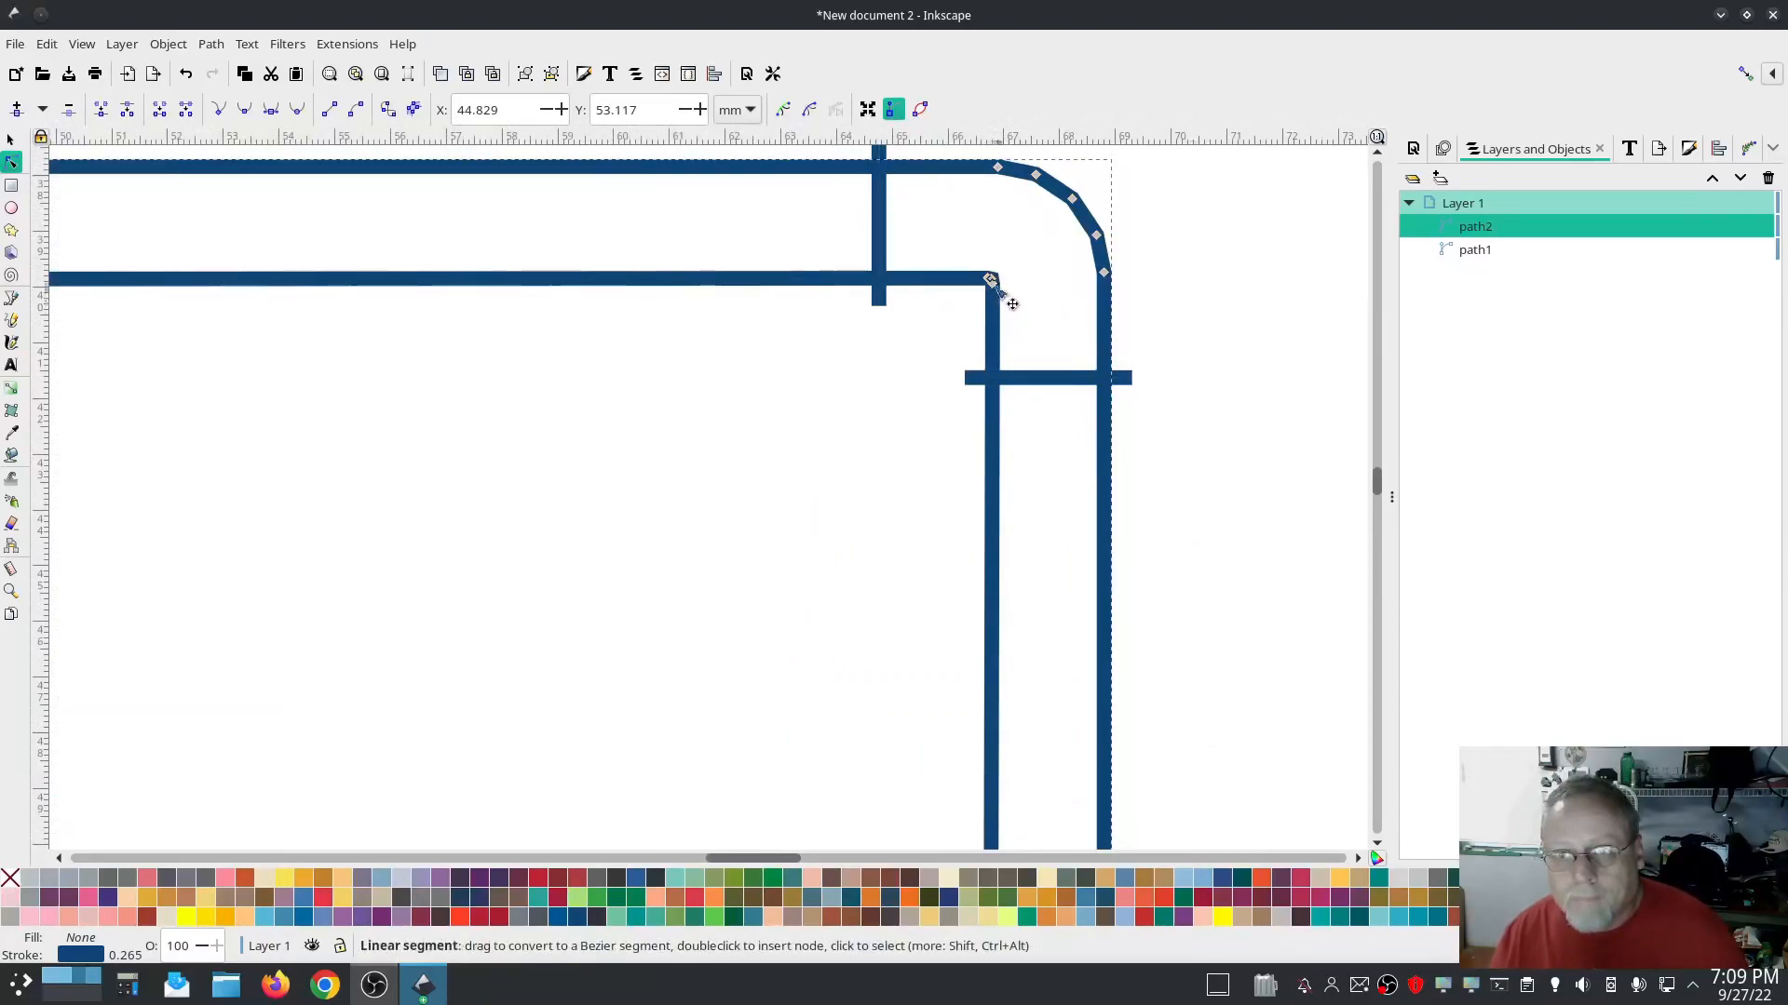
{"action": "left_click", "coordinate": [990, 280]}
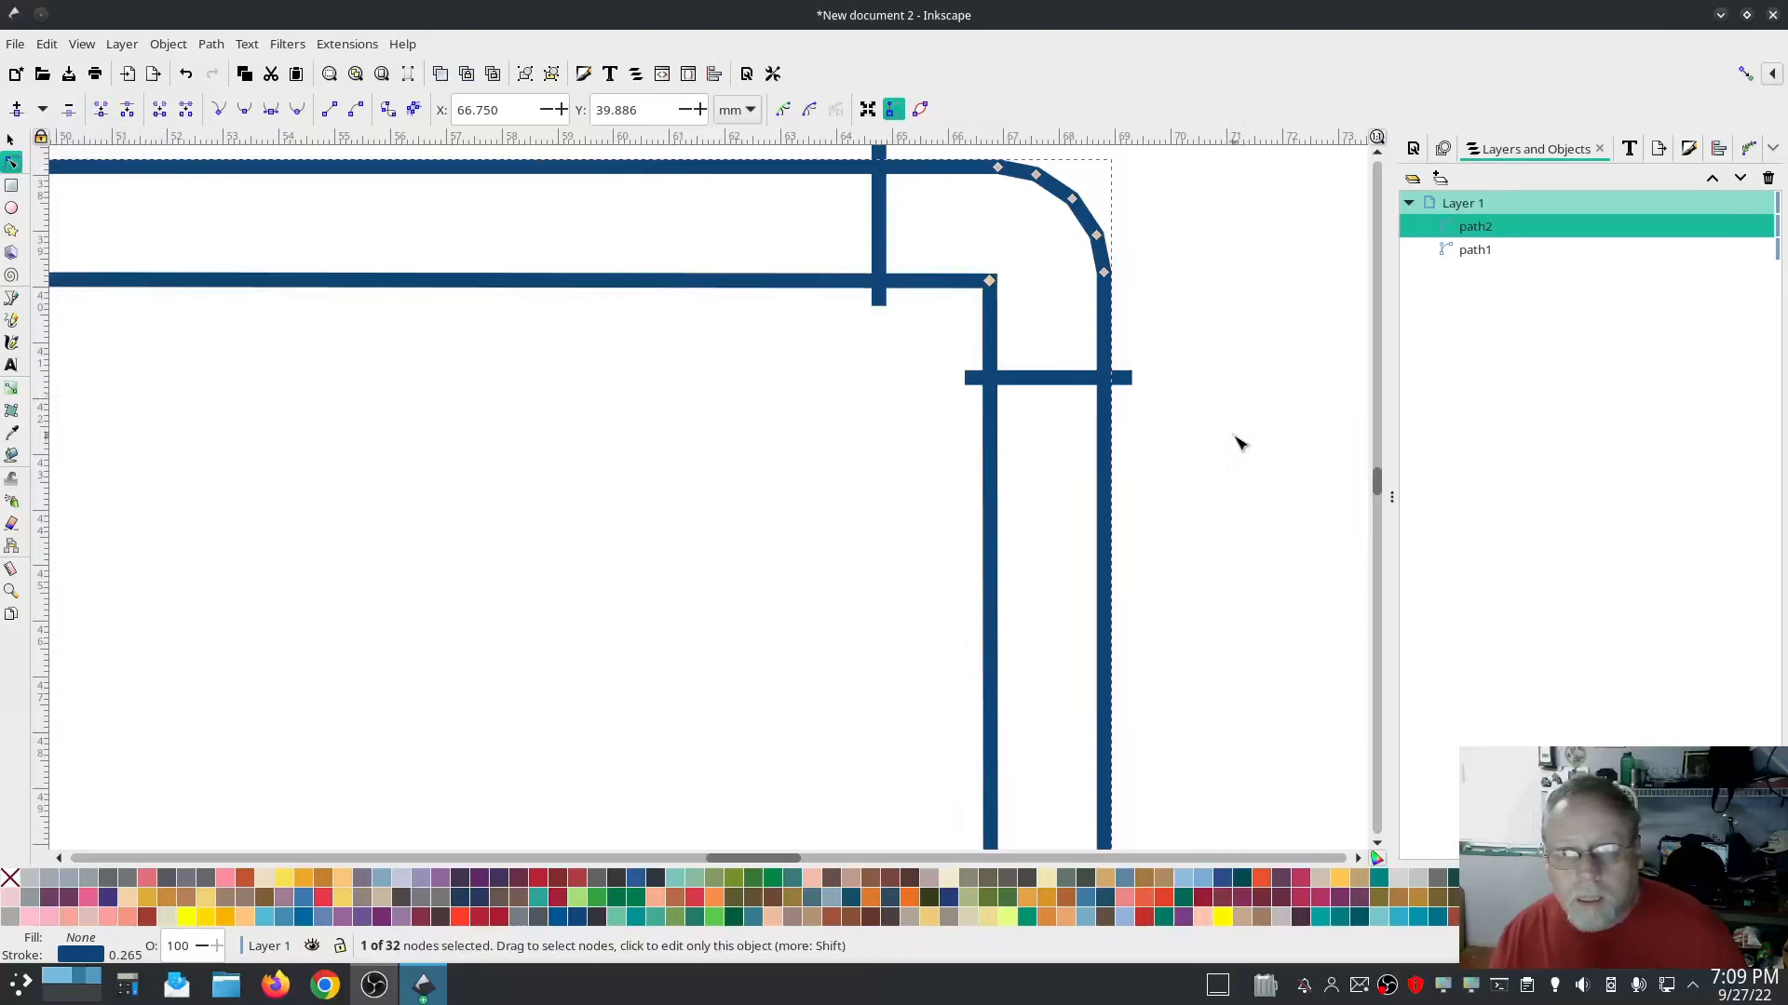
Select the two open outer rail ends at the rectangle's lower-right corner and join them into one node
{"action": "scroll", "coordinate": [1239, 443], "scroll_direction": "down", "scroll_amount": 8}
{"action": "left_click_drag", "start_coordinate": [1006, 462], "coordinate": [966, 441]}
{"action": "left_click", "coordinate": [100, 112]}
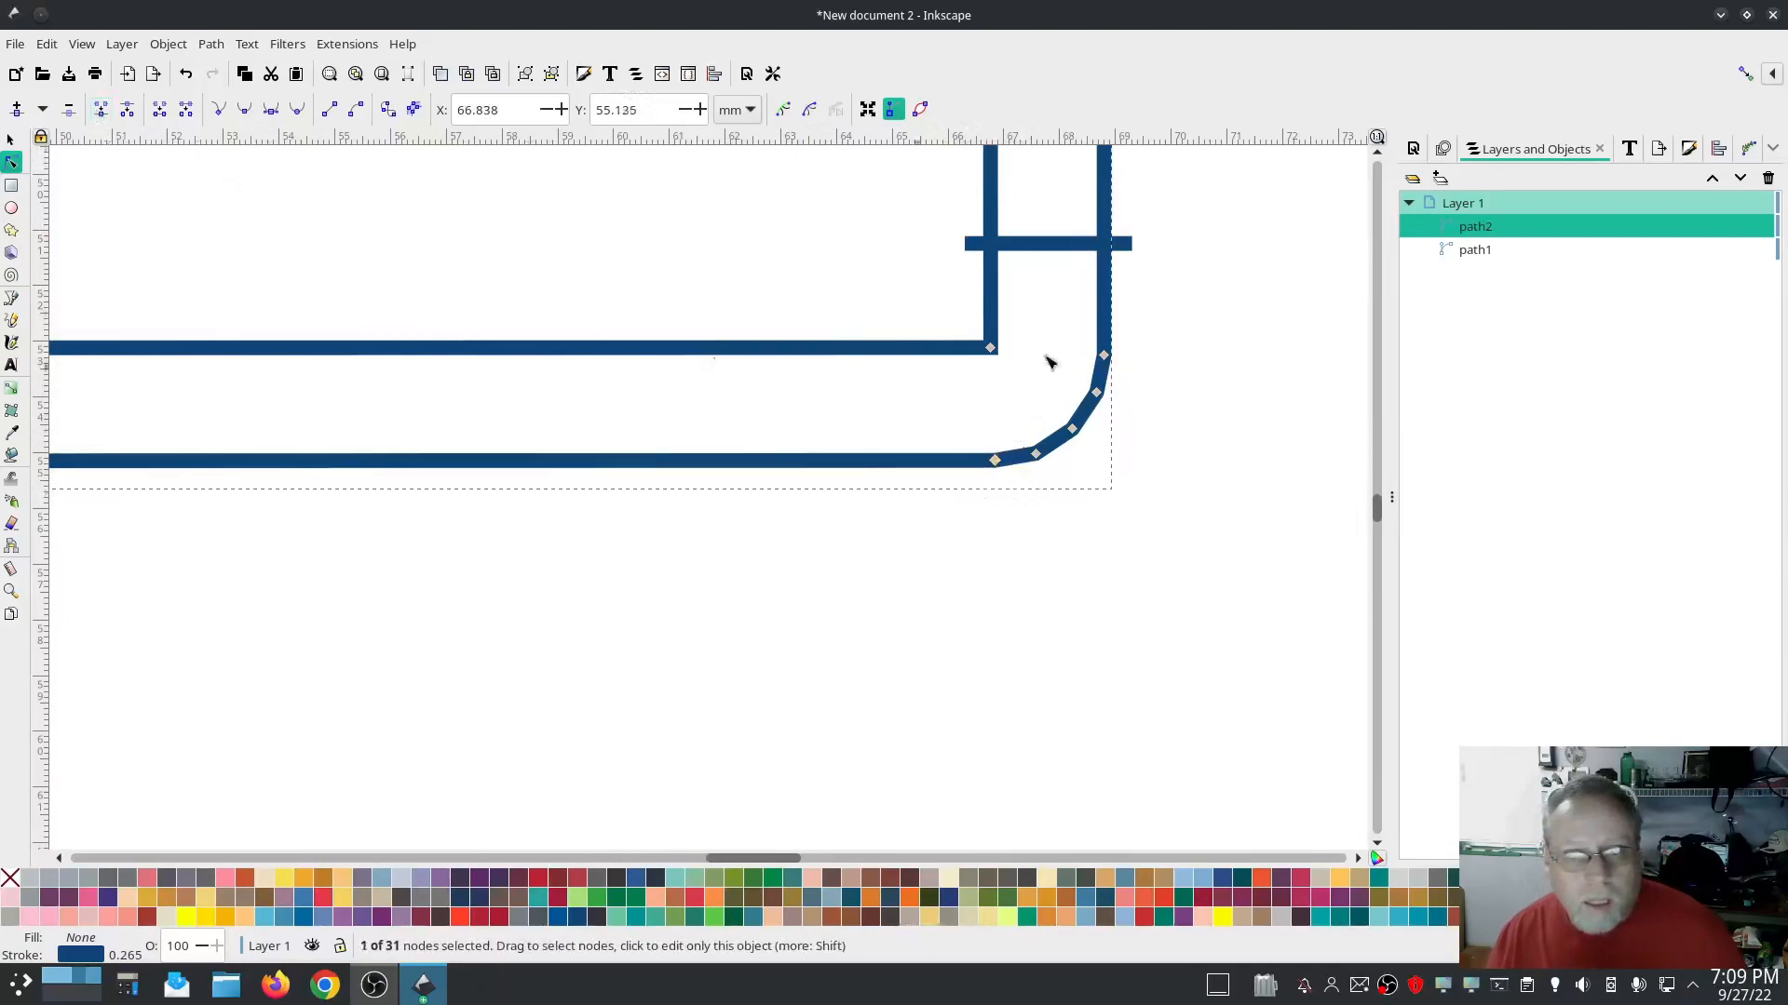
Select path2 and path1 together and combine them into one path
{"action": "left_click", "coordinate": [1476, 252]}
{"action": "scroll", "coordinate": [1283, 464], "scroll_direction": "down", "scroll_amount": 4}
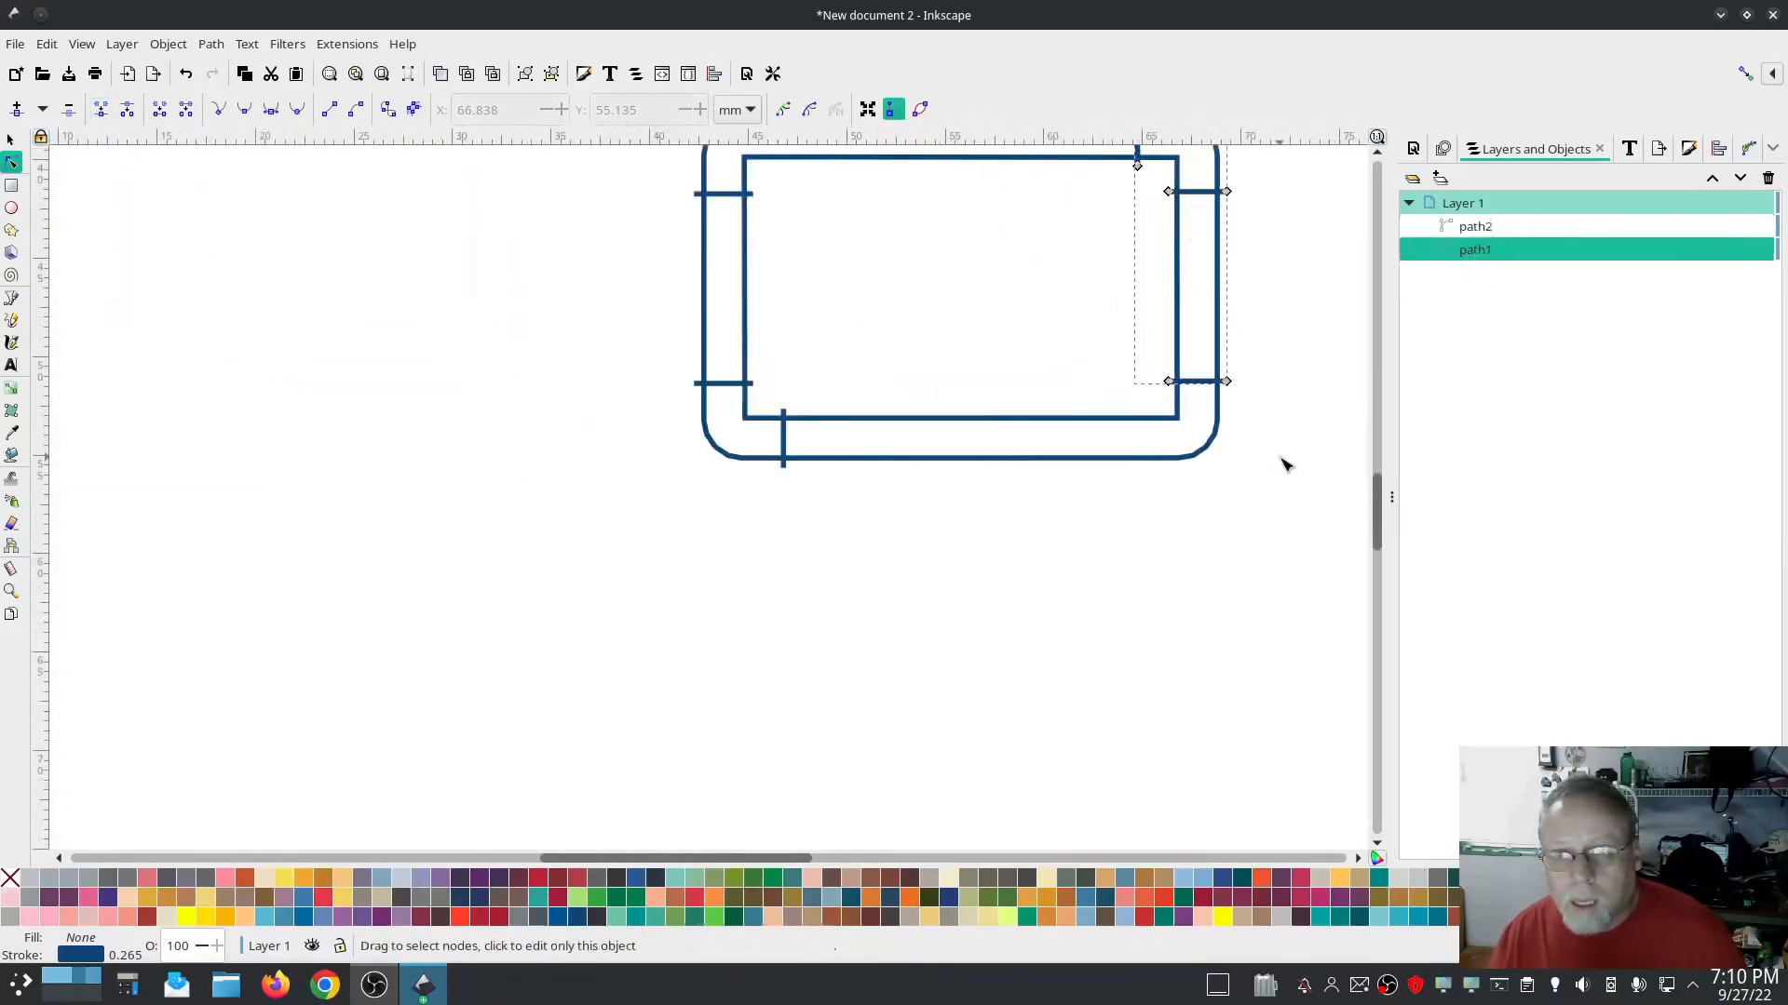
{"action": "left_click", "coordinate": [1485, 228]}
{"action": "left_click", "coordinate": [1483, 252]}
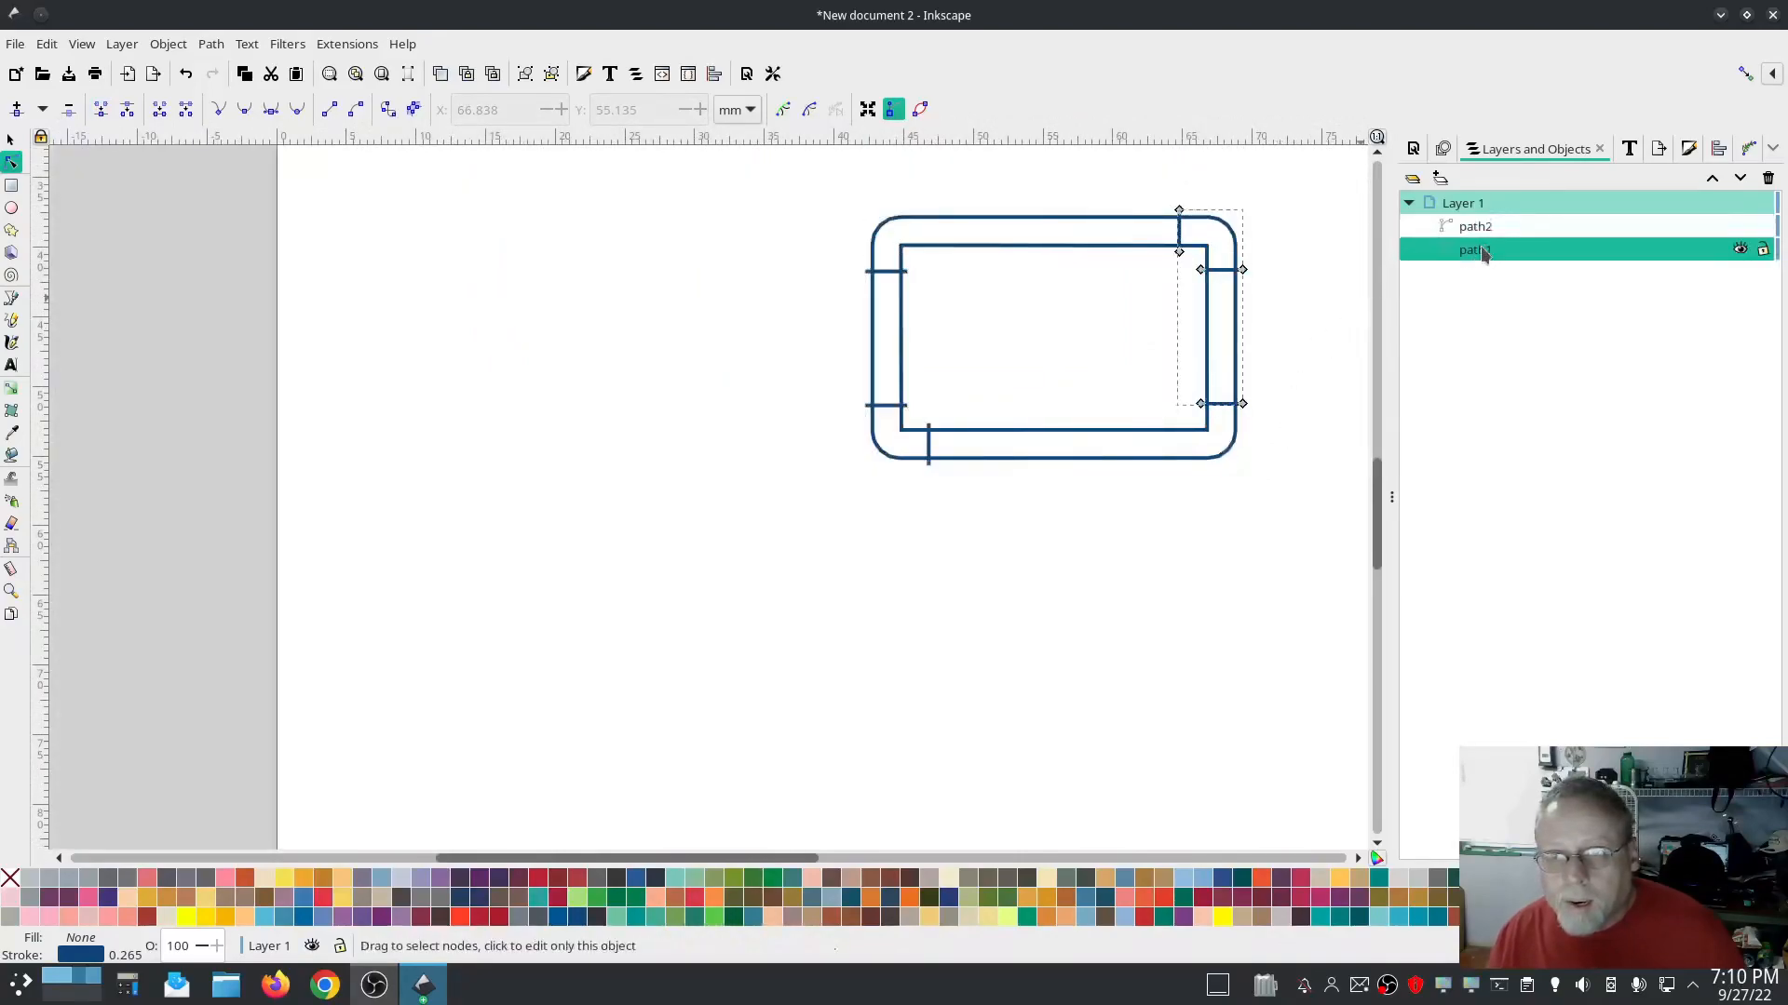
{"action": "left_click", "coordinate": [1483, 212]}
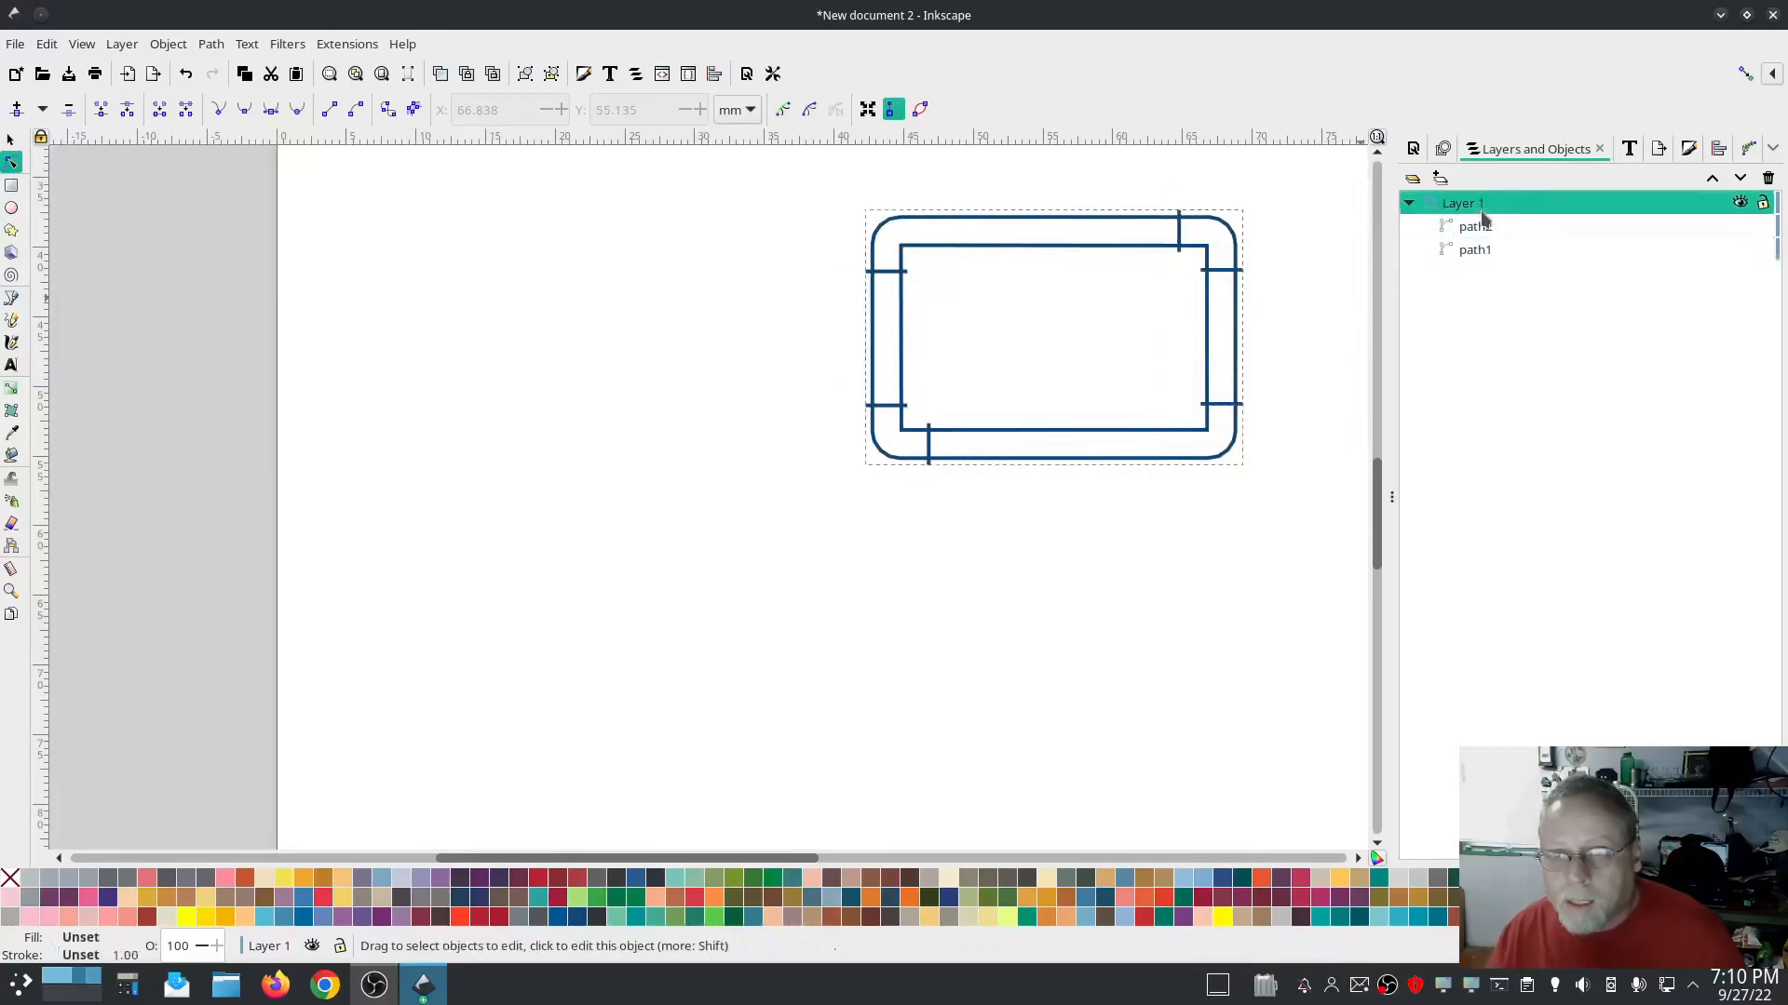
{"action": "left_click", "coordinate": [1486, 230]}
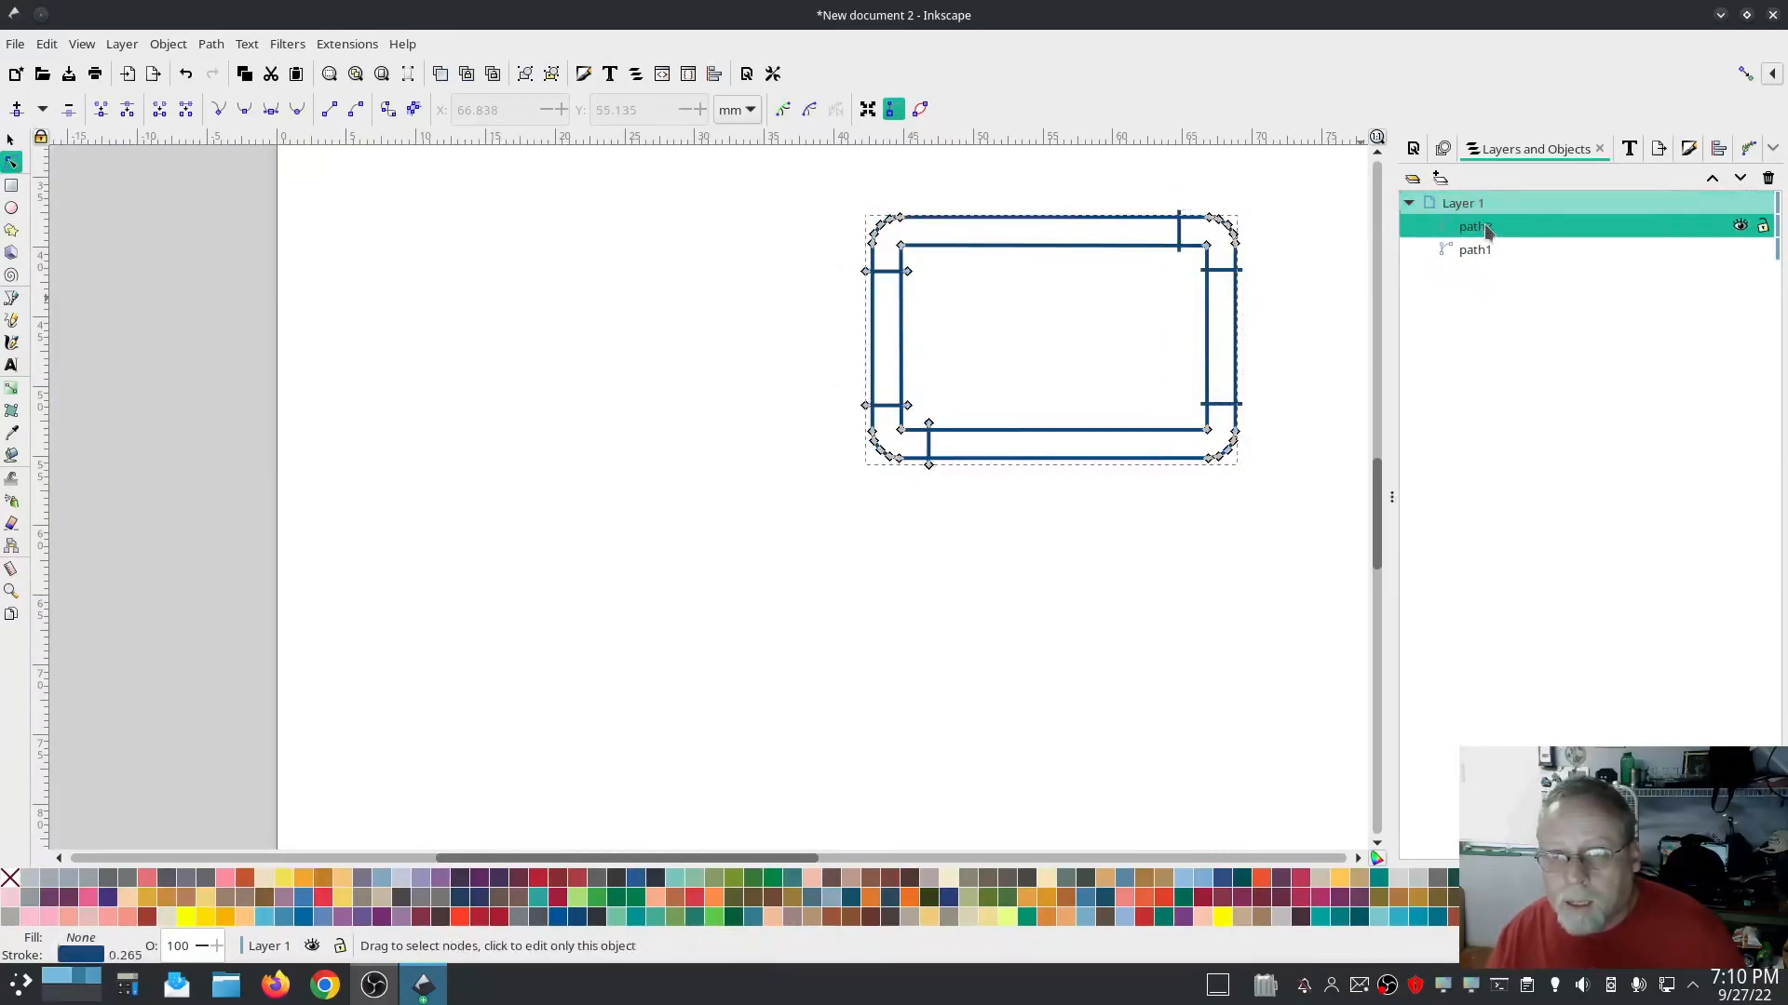
{"action": "left_click", "coordinate": [1484, 250], "text": "shift"}
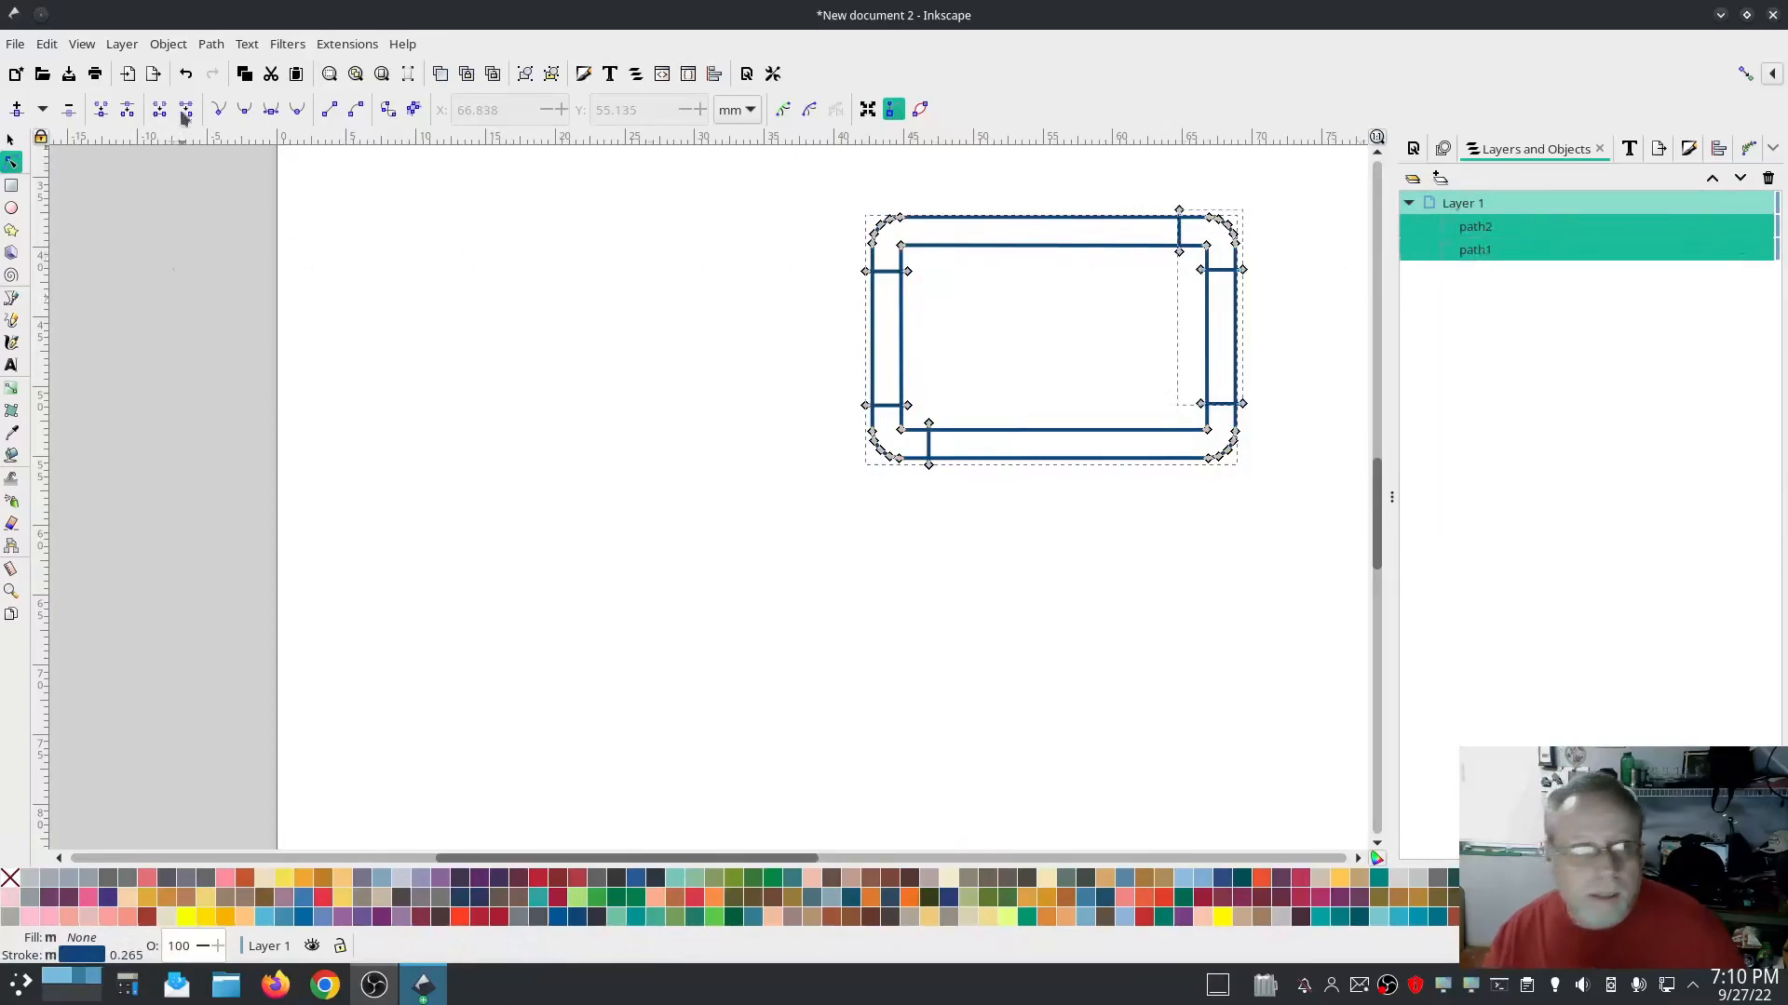
{"action": "left_click", "coordinate": [210, 47]}
{"action": "left_click", "coordinate": [242, 307]}
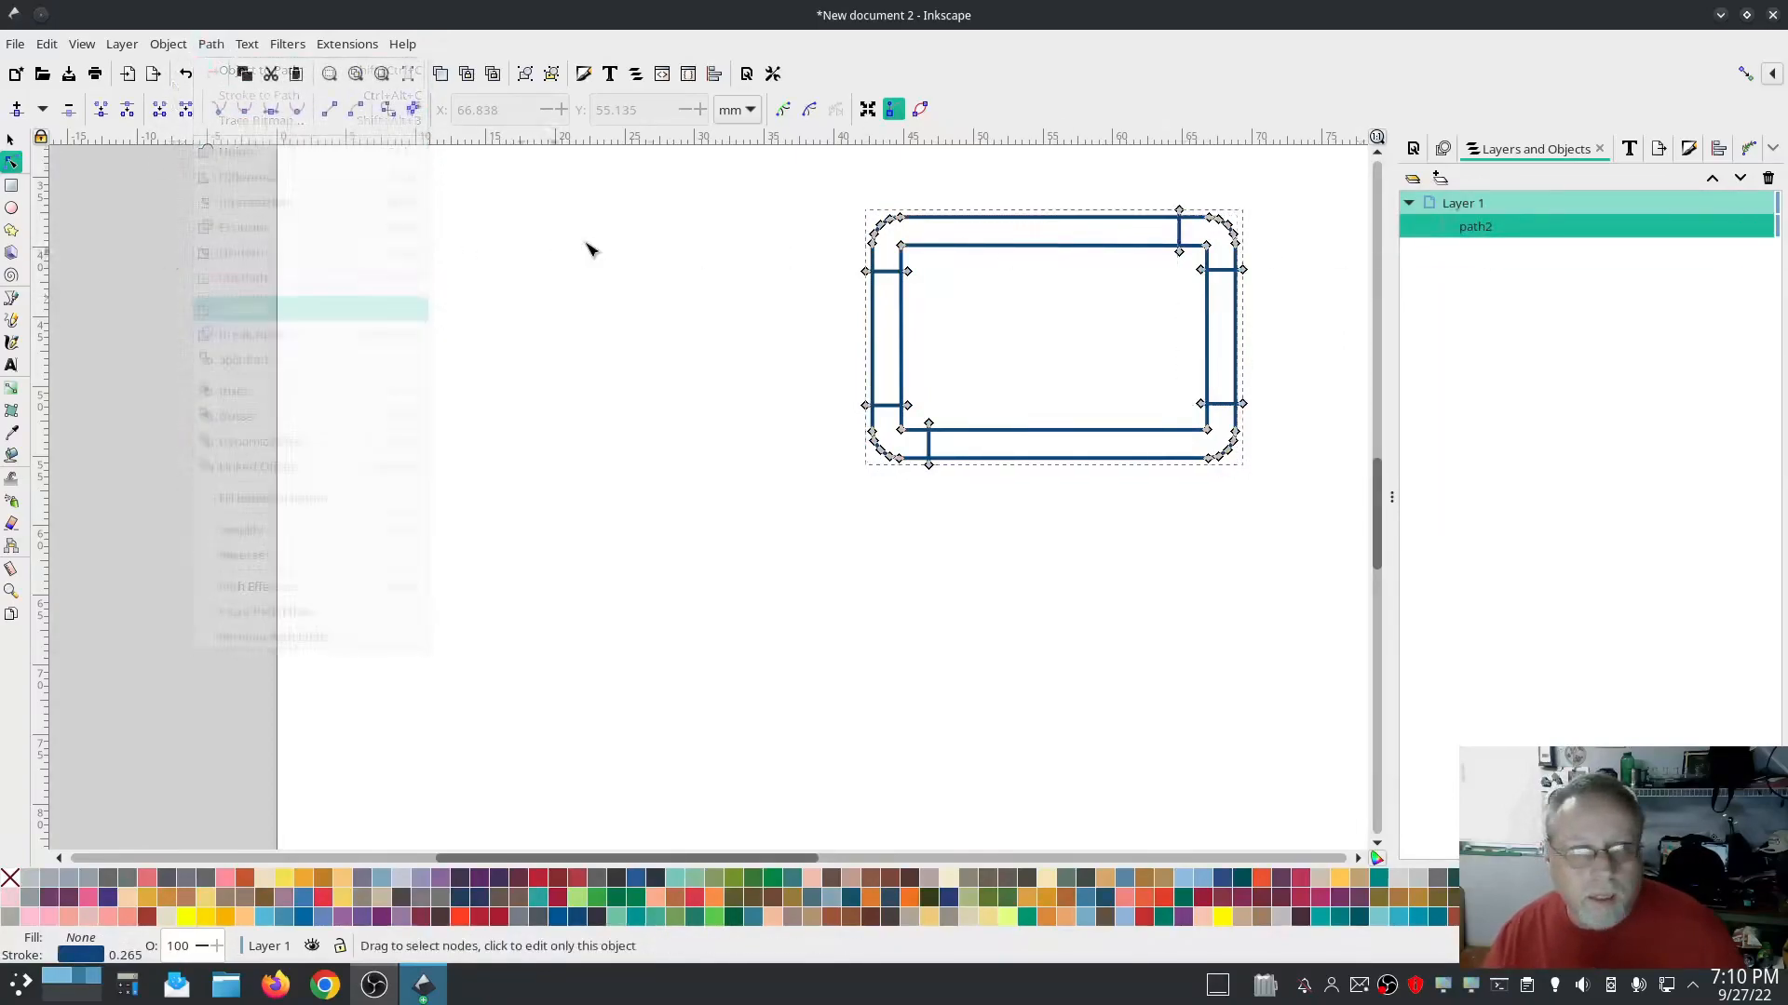
Enable Custom satin column for the combined path in Ink/Stitch Params, preview the stitches, and apply the settings
{"action": "left_click", "coordinate": [332, 47]}
{"action": "mouse_move", "coordinate": [419, 303]}
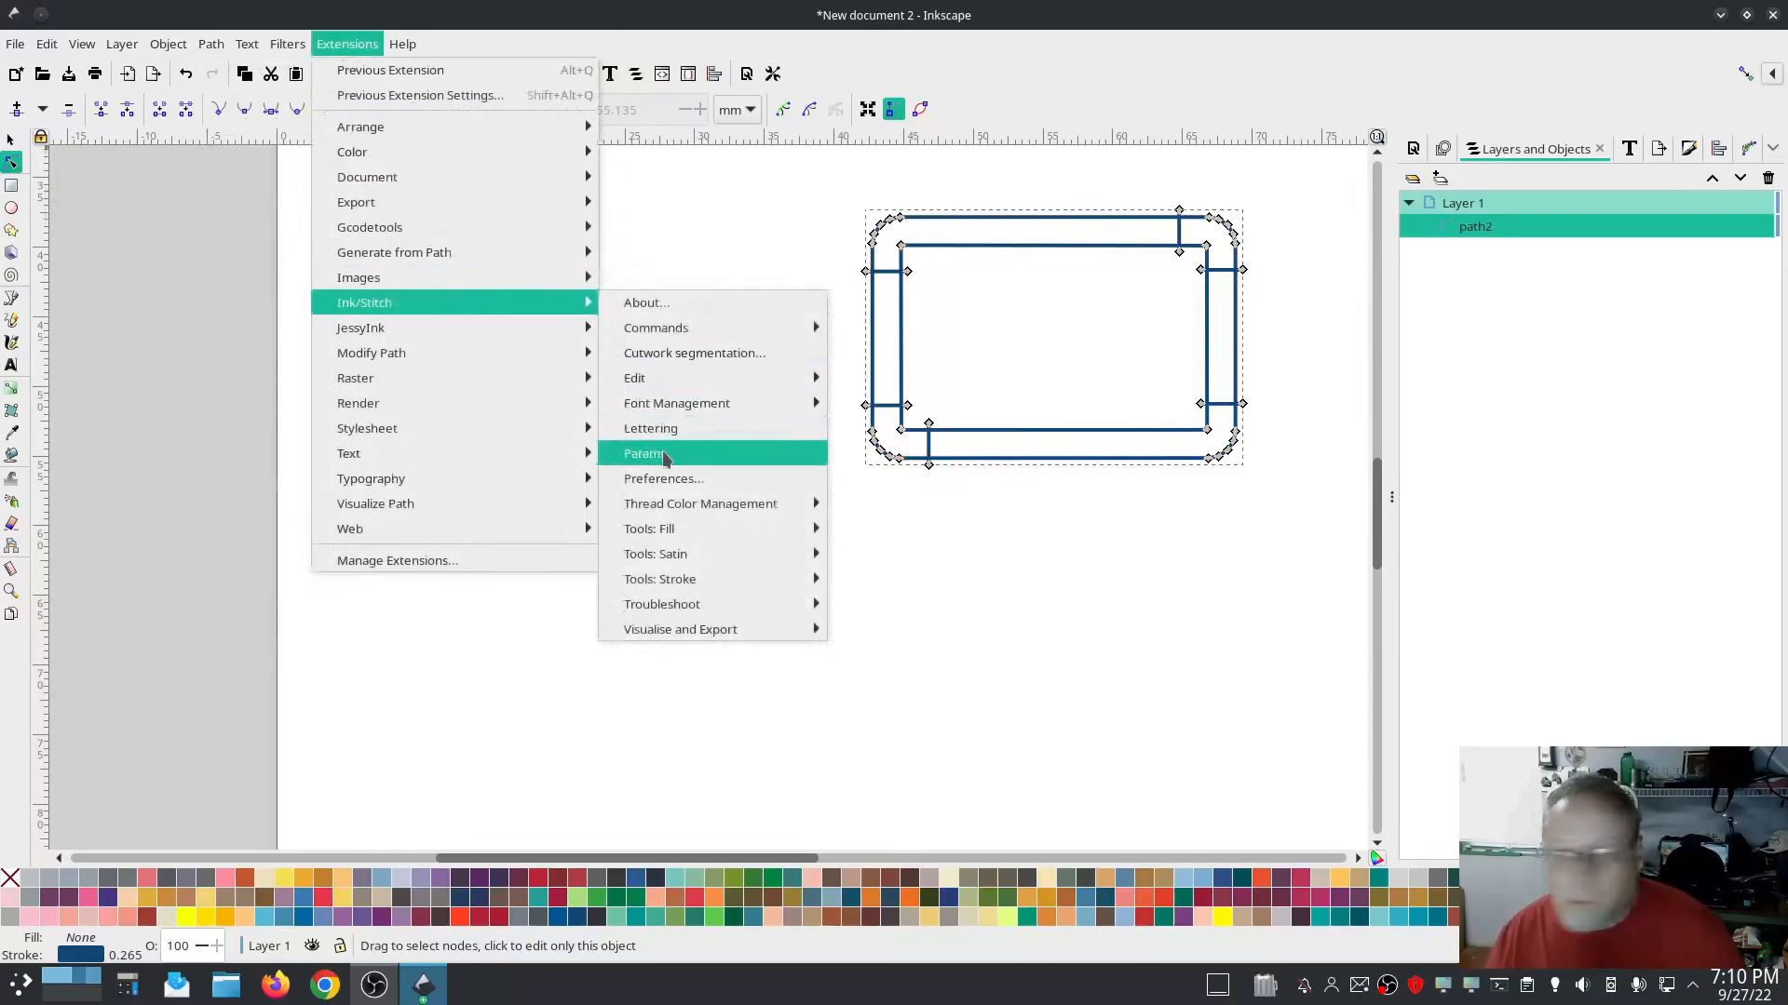
{"action": "left_click", "coordinate": [664, 445]}
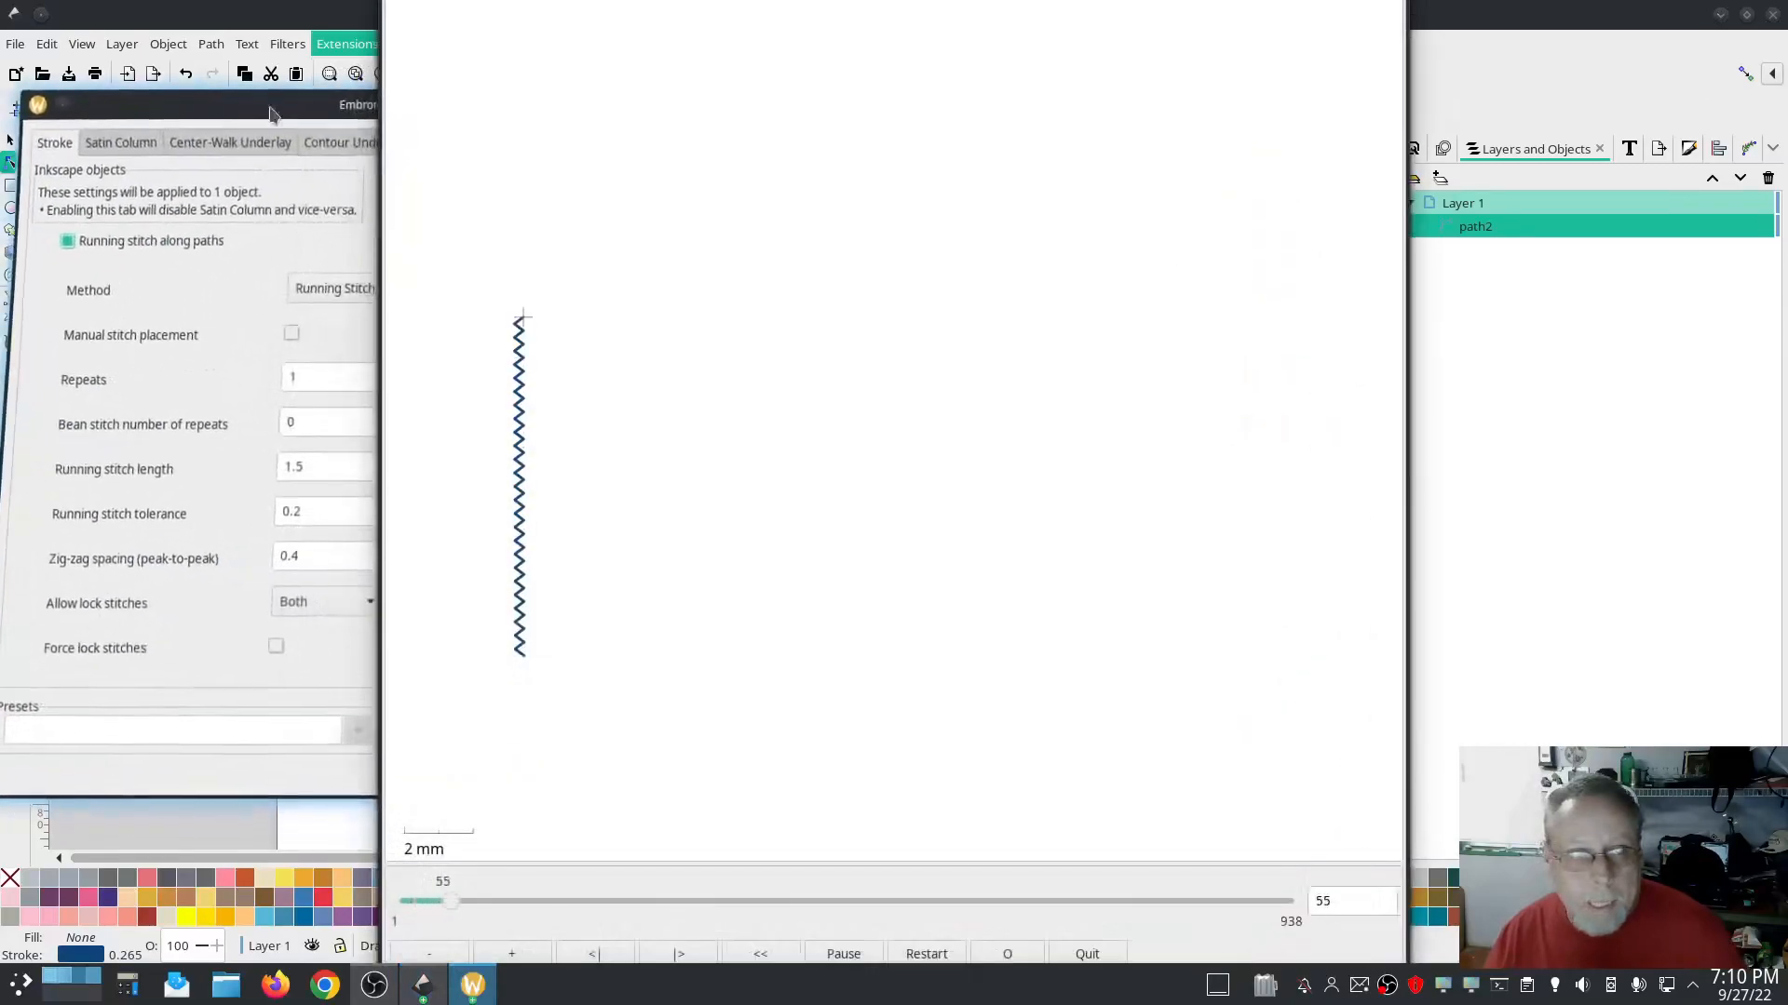
{"action": "left_click", "coordinate": [155, 151]}
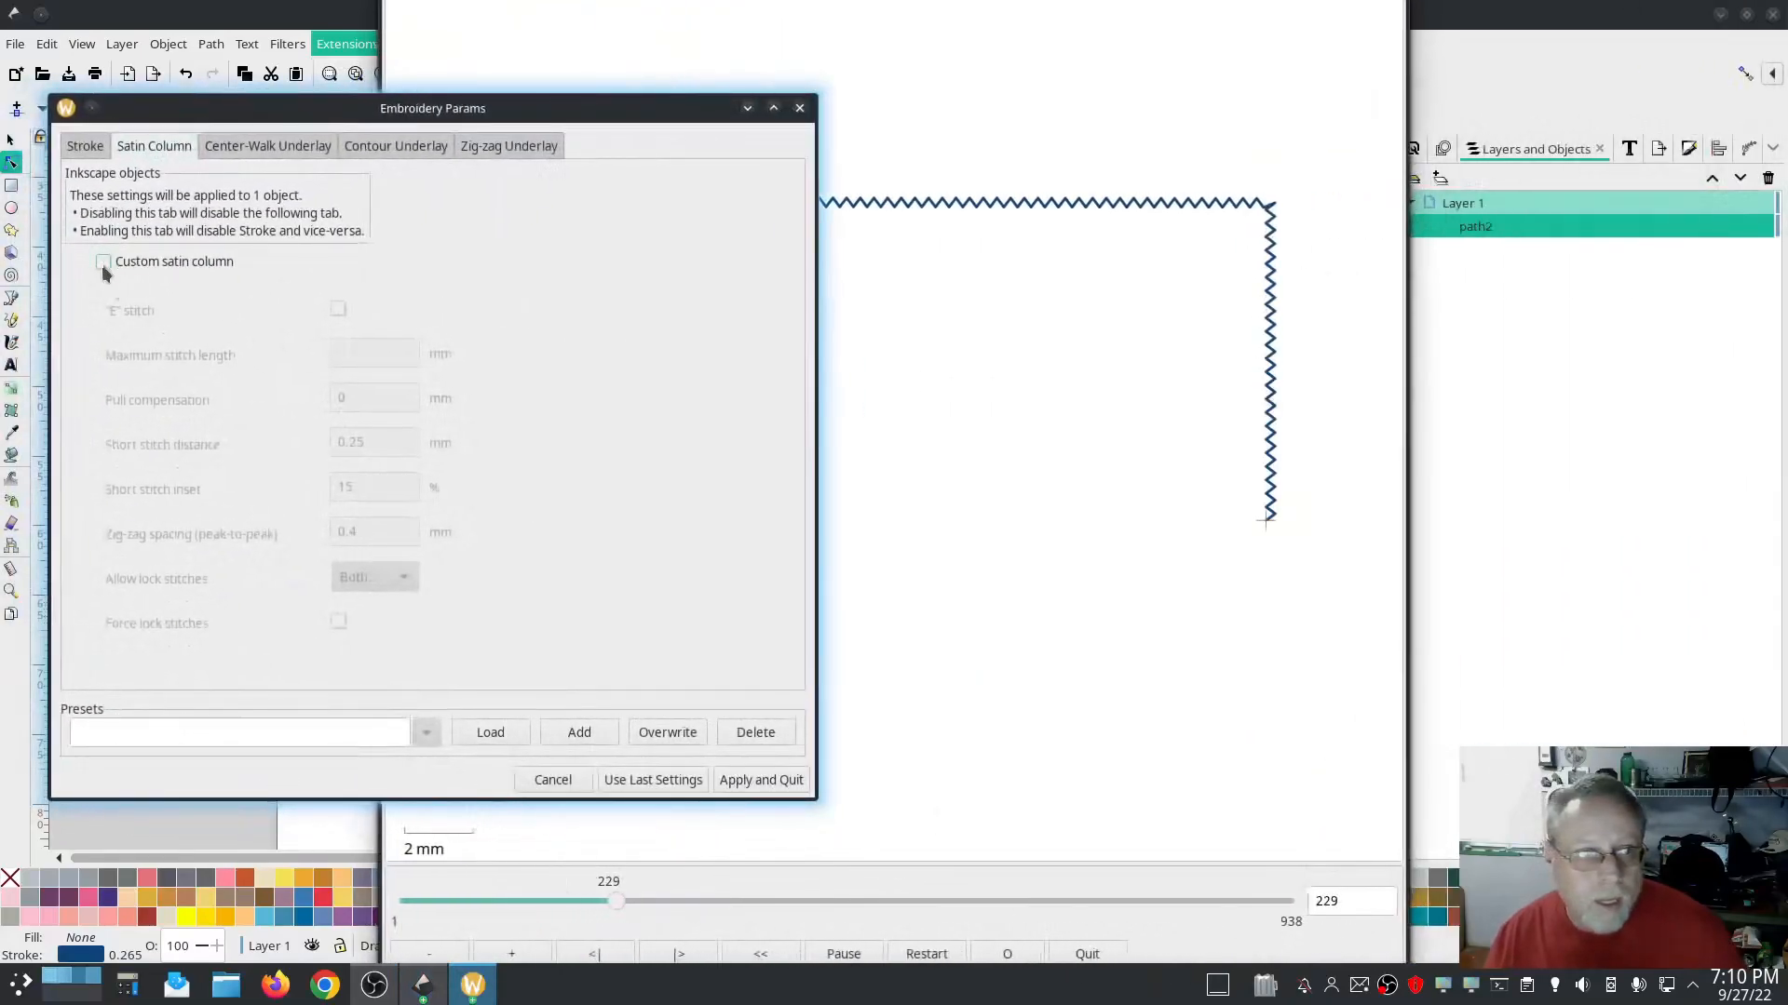
{"action": "left_click", "coordinate": [1259, 802]}
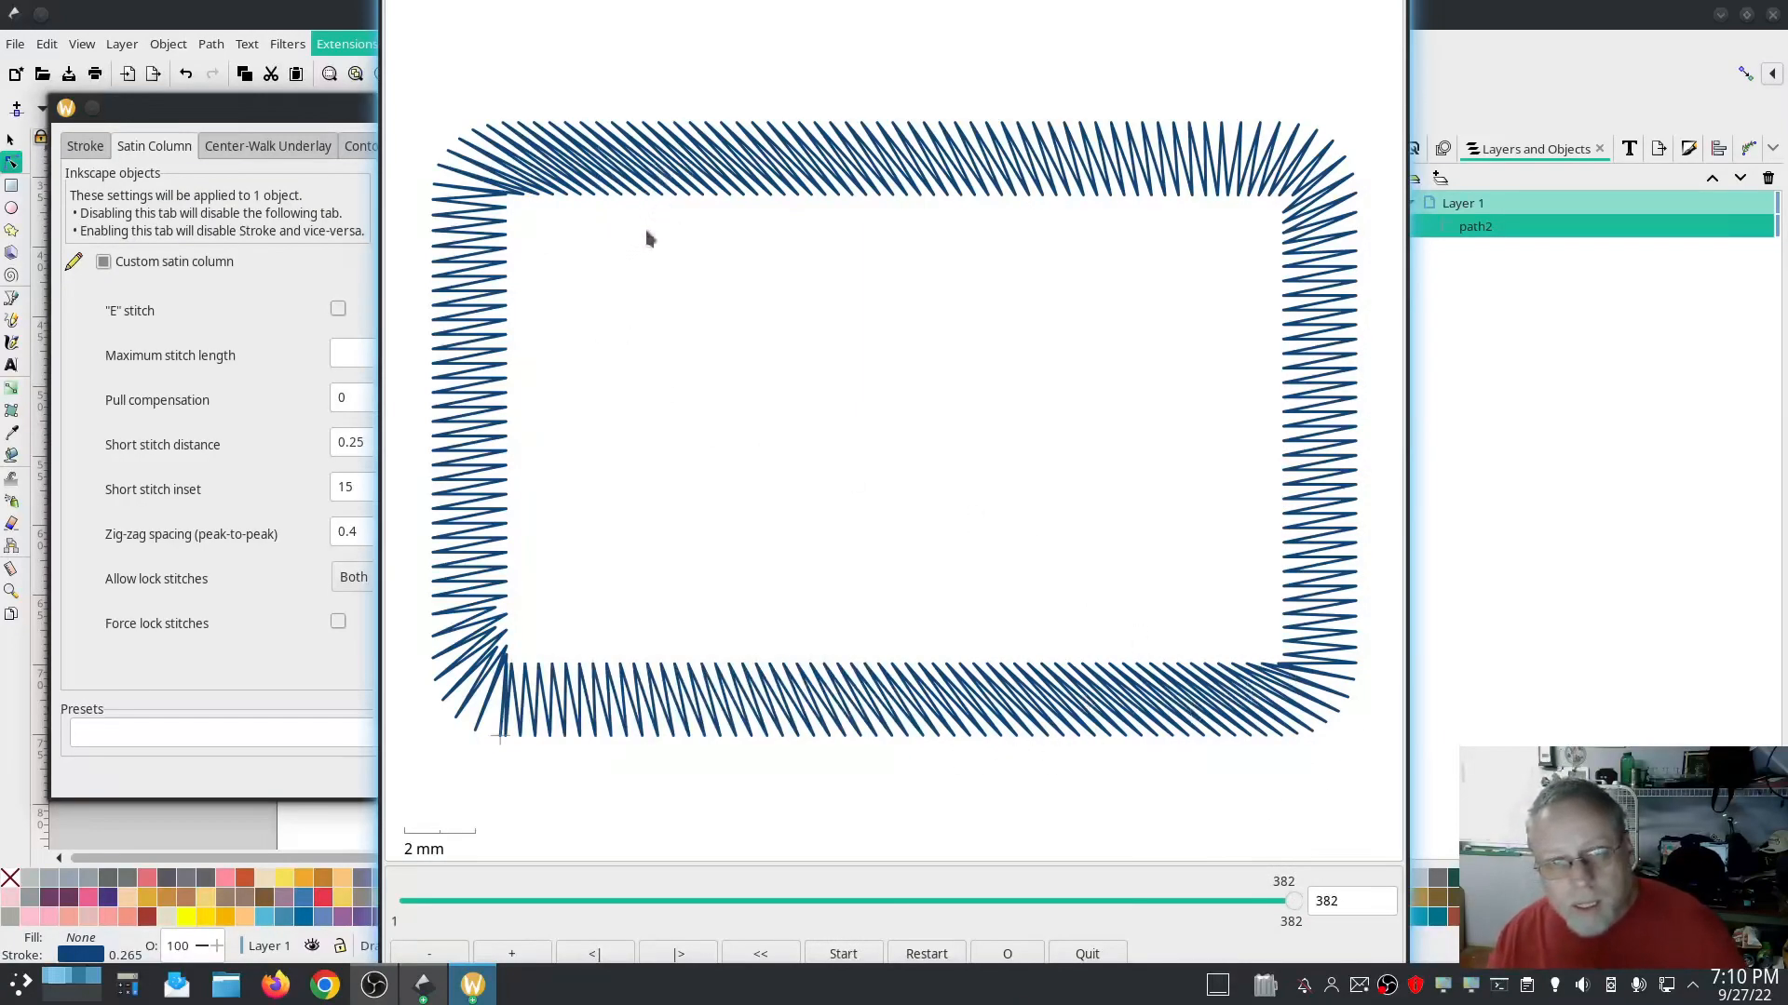
{"action": "left_click", "coordinate": [250, 245]}
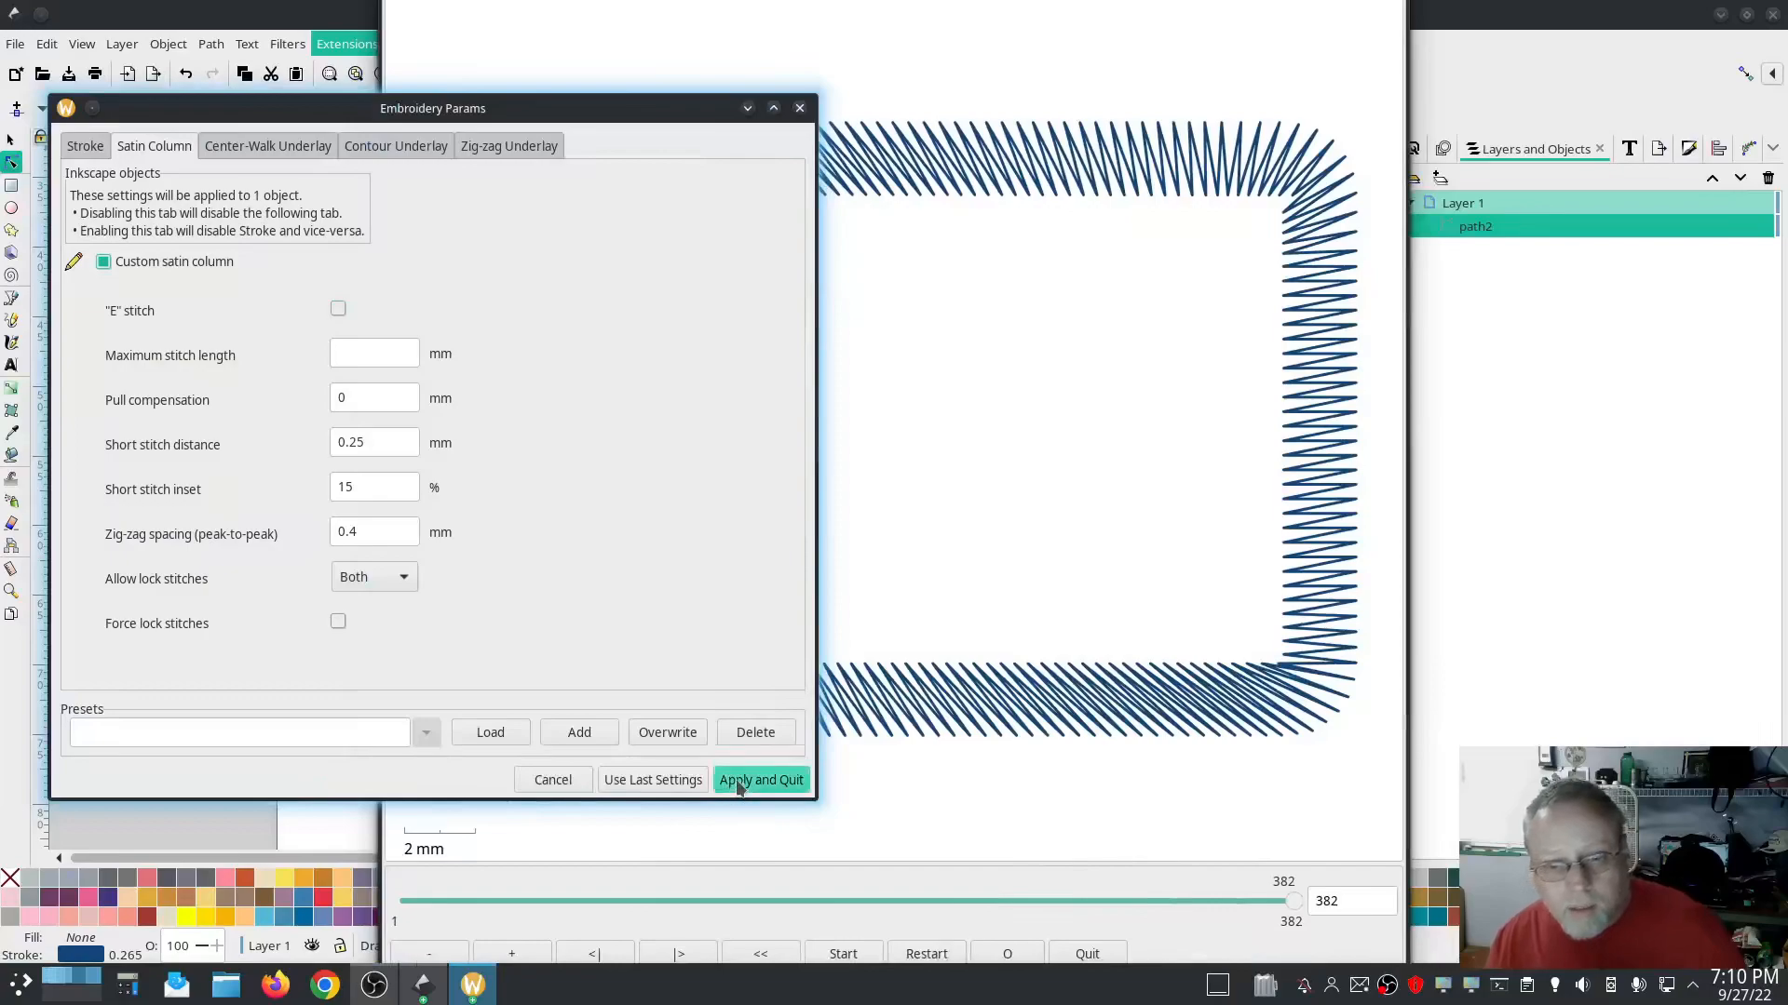
{"action": "left_click", "coordinate": [762, 780]}
Draw two freehand rungs across both rails, one near the lower edge's right end and one near the upper edge's left end
{"action": "scroll", "coordinate": [1229, 468], "scroll_direction": "up", "scroll_amount": 3}
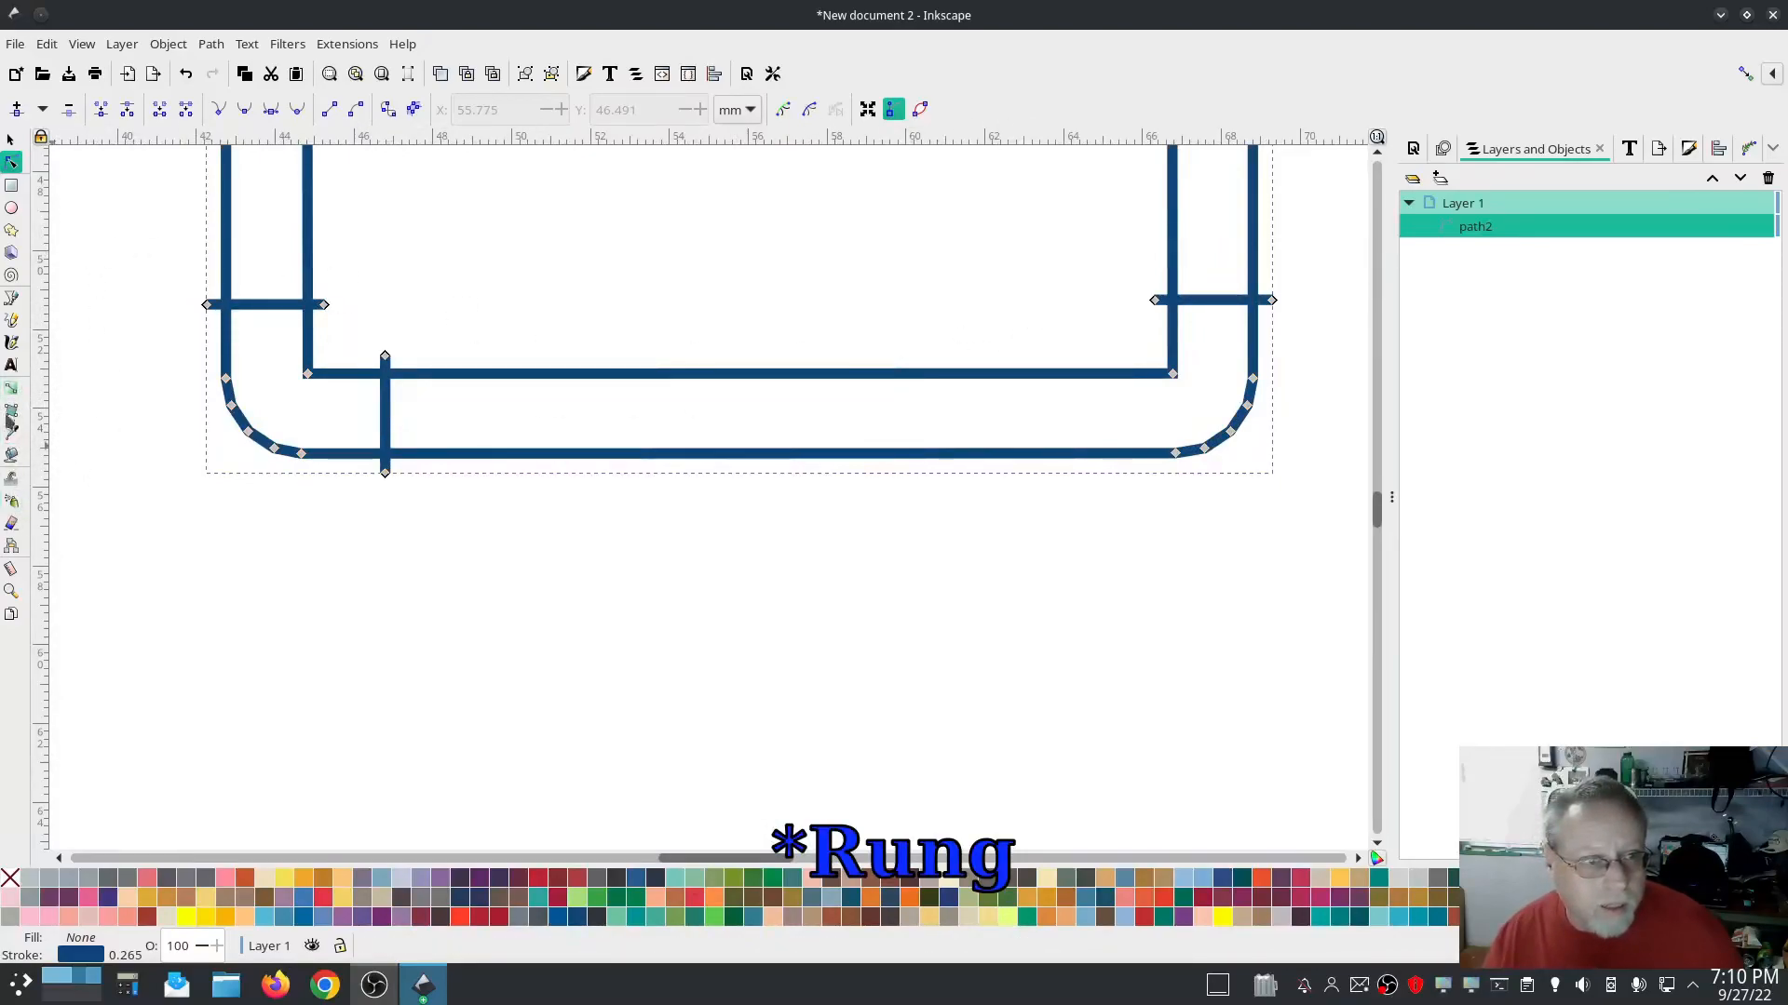
{"action": "left_click", "coordinate": [11, 319]}
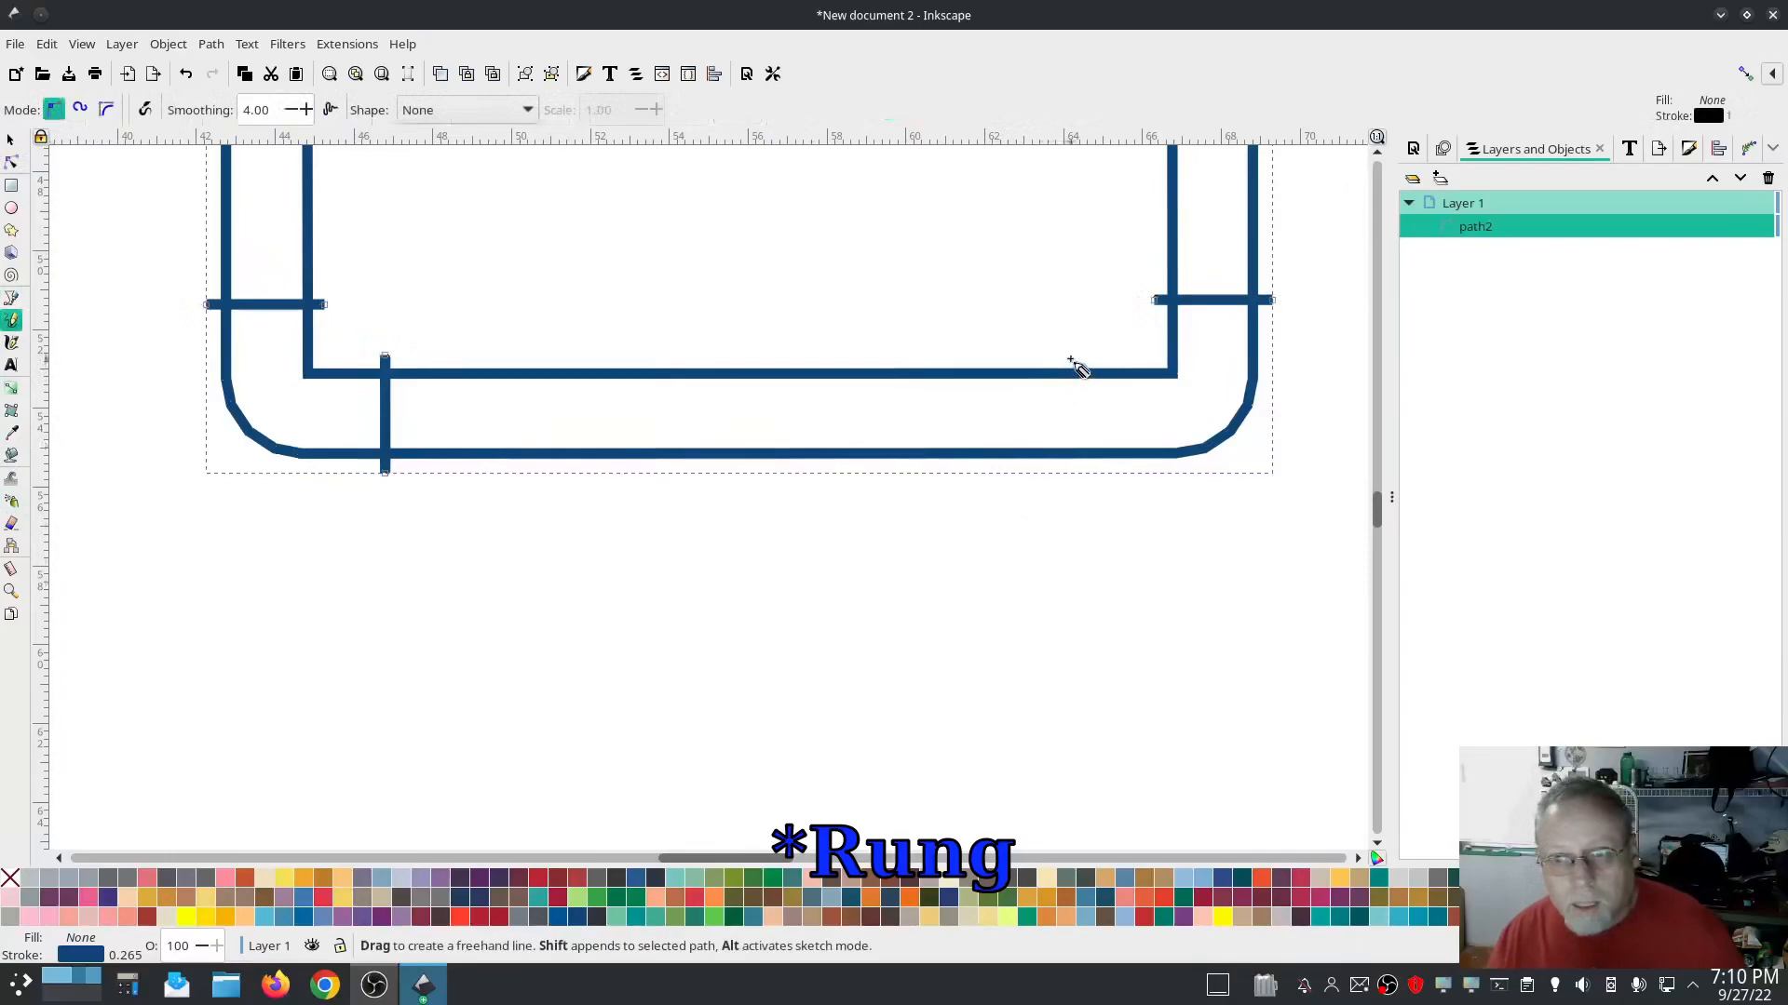
{"action": "left_click_drag", "start_coordinate": [1069, 360], "coordinate": [1086, 465]}
{"action": "left_click_drag", "start_coordinate": [547, 291], "coordinate": [701, 684]}
{"action": "left_click_drag", "start_coordinate": [546, 264], "coordinate": [545, 158]}
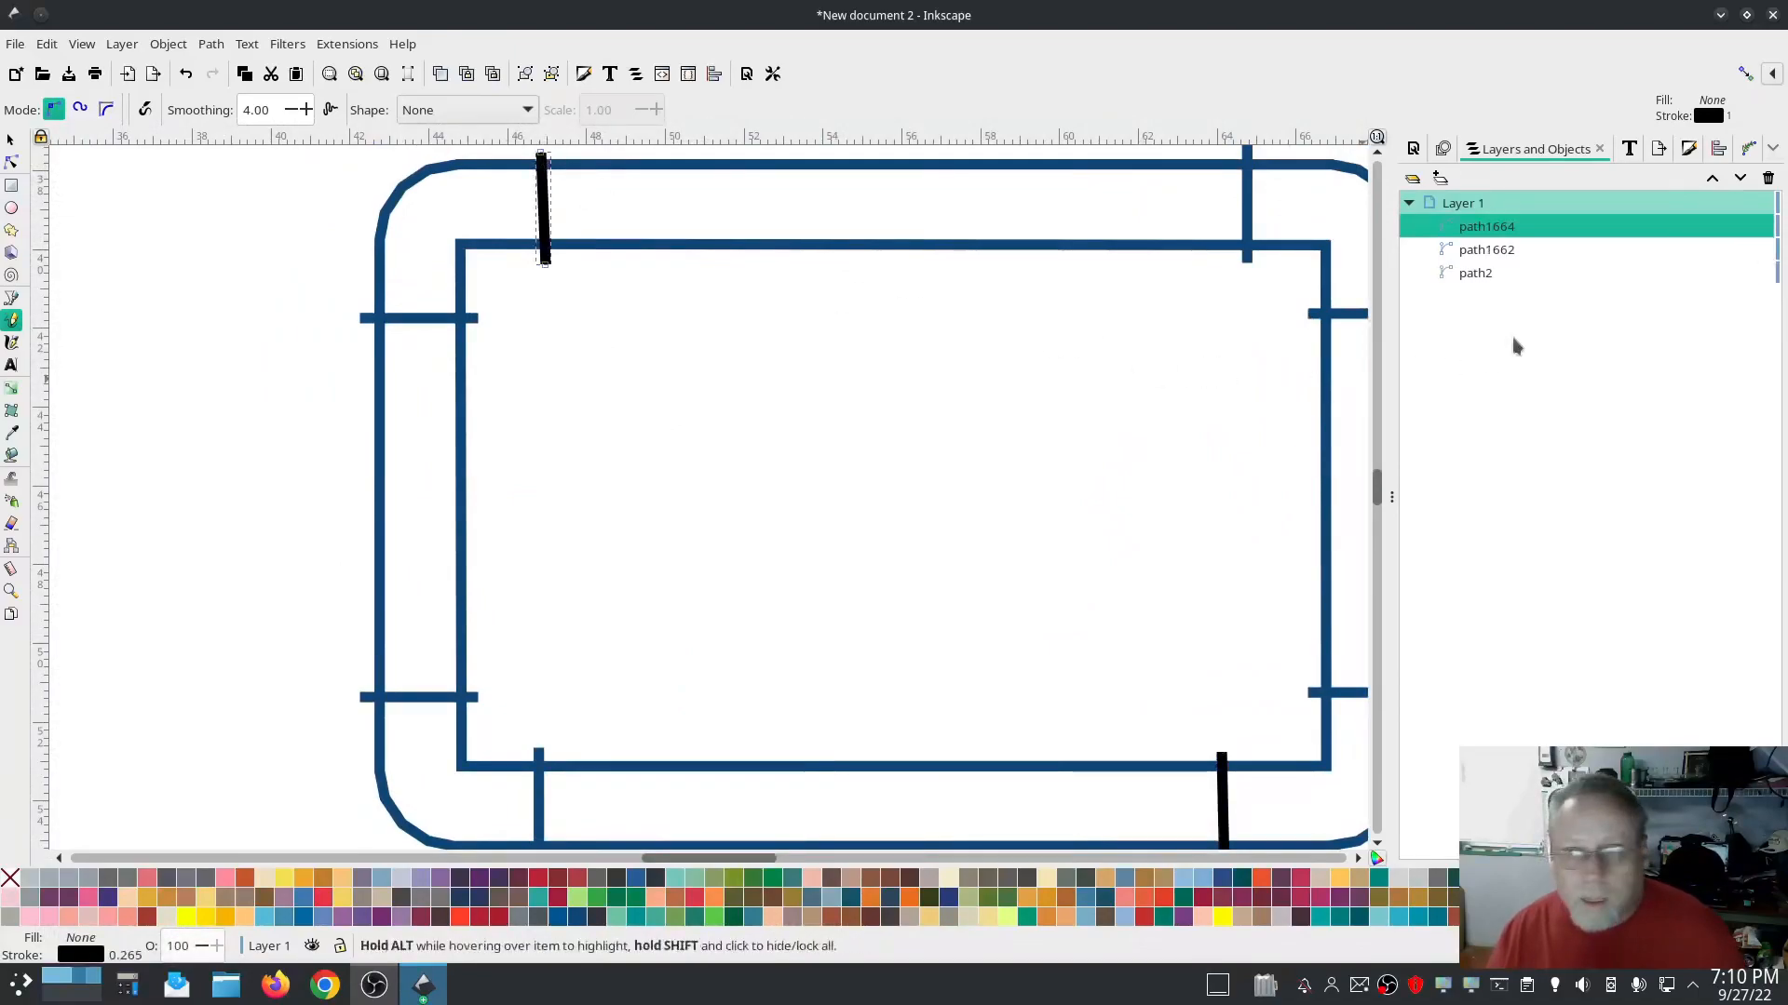
Select the two new rungs together with path2 and combine them into one path
{"action": "left_click", "coordinate": [1476, 273], "text": "shift"}
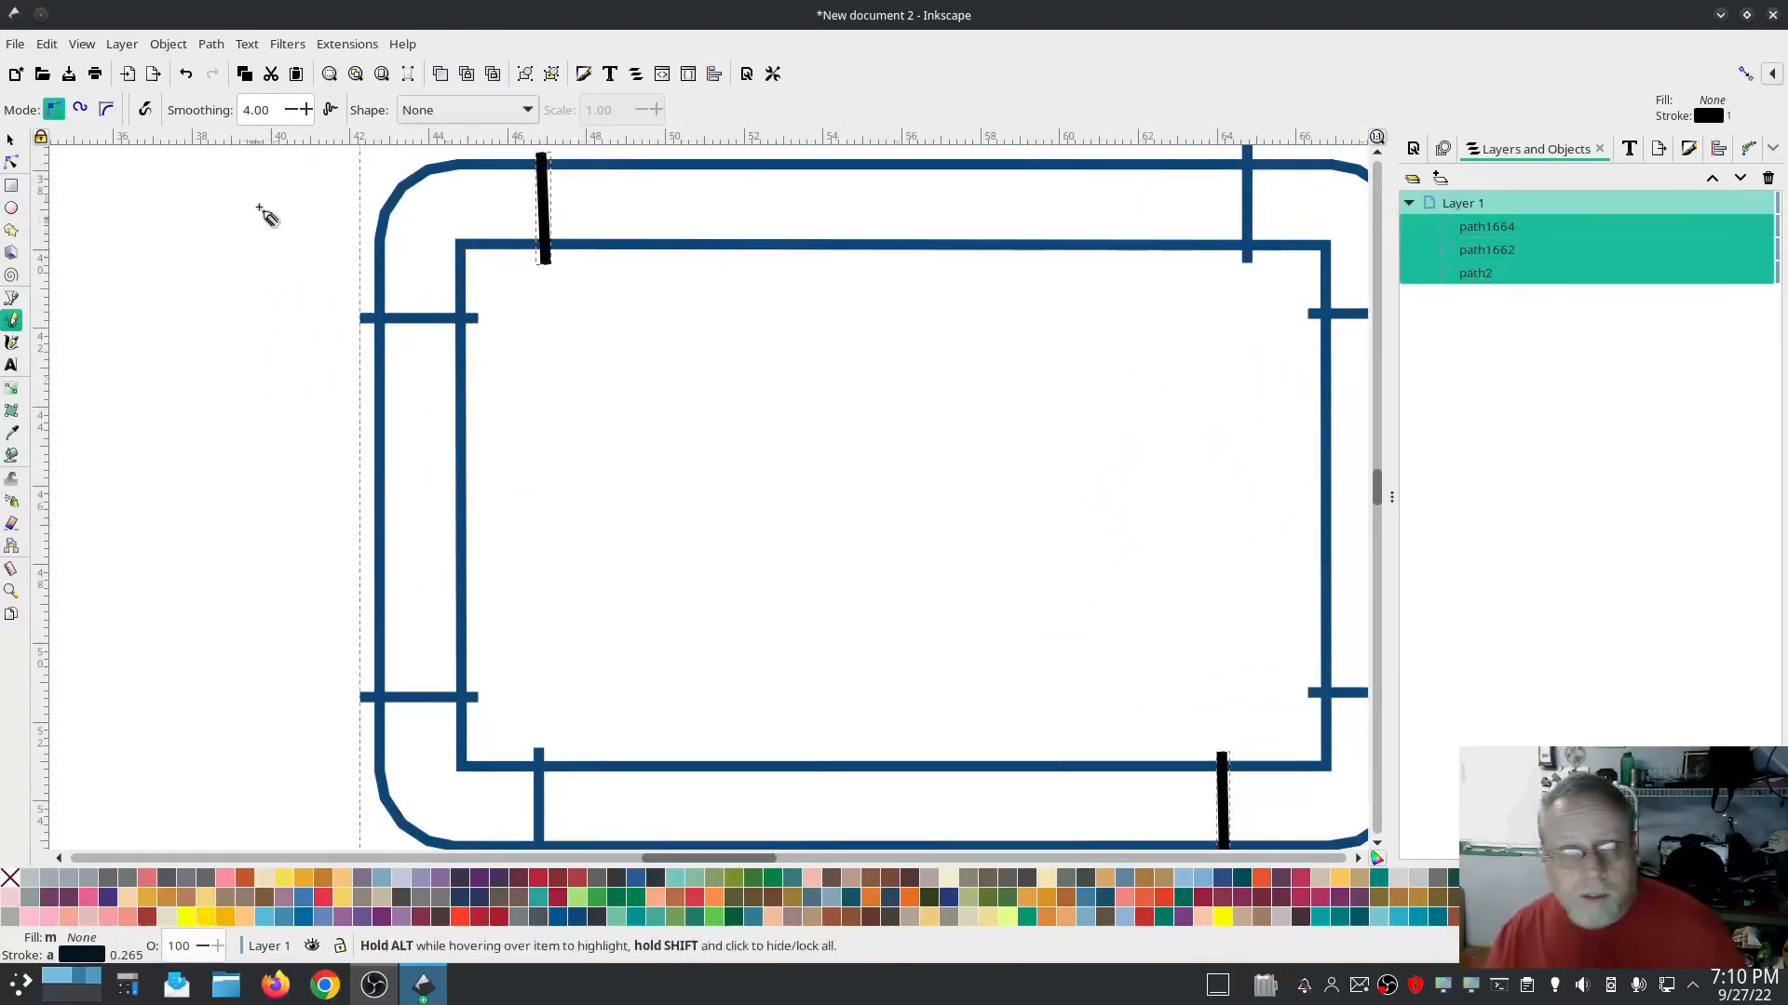
{"action": "left_click", "coordinate": [210, 44]}
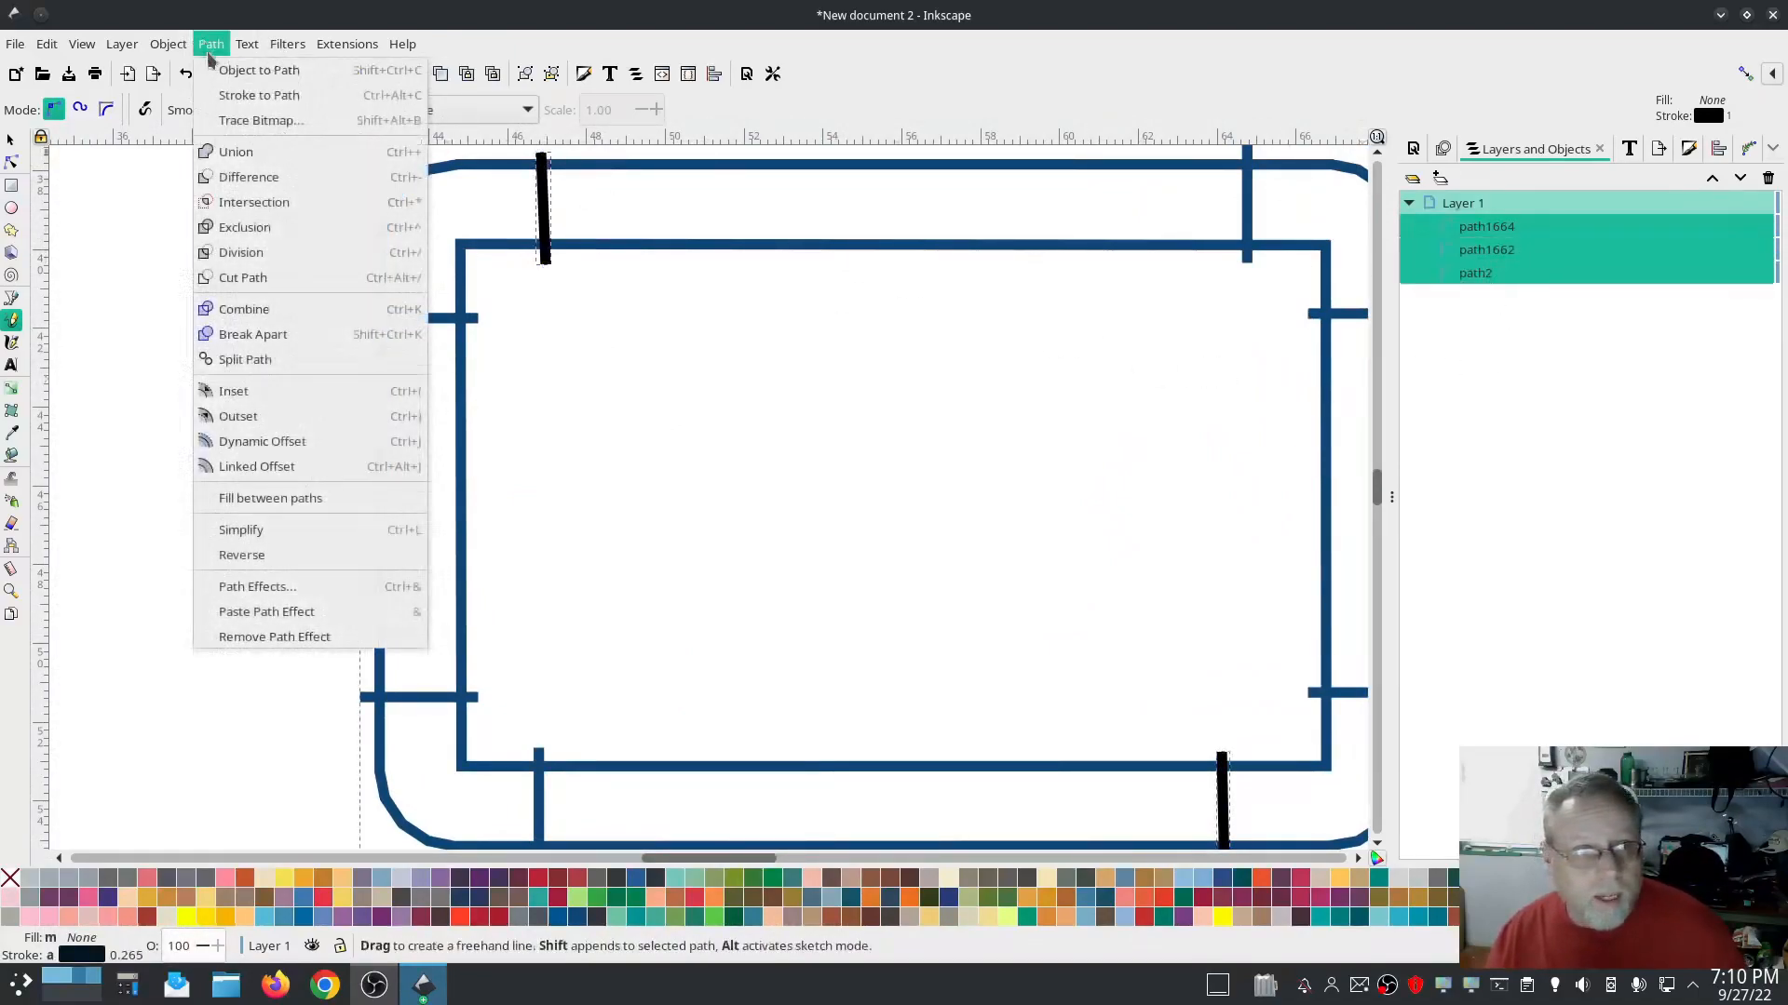
{"action": "left_click", "coordinate": [247, 309]}
Change the combined path's stroke colour to blue
{"action": "left_click", "coordinate": [347, 43]}
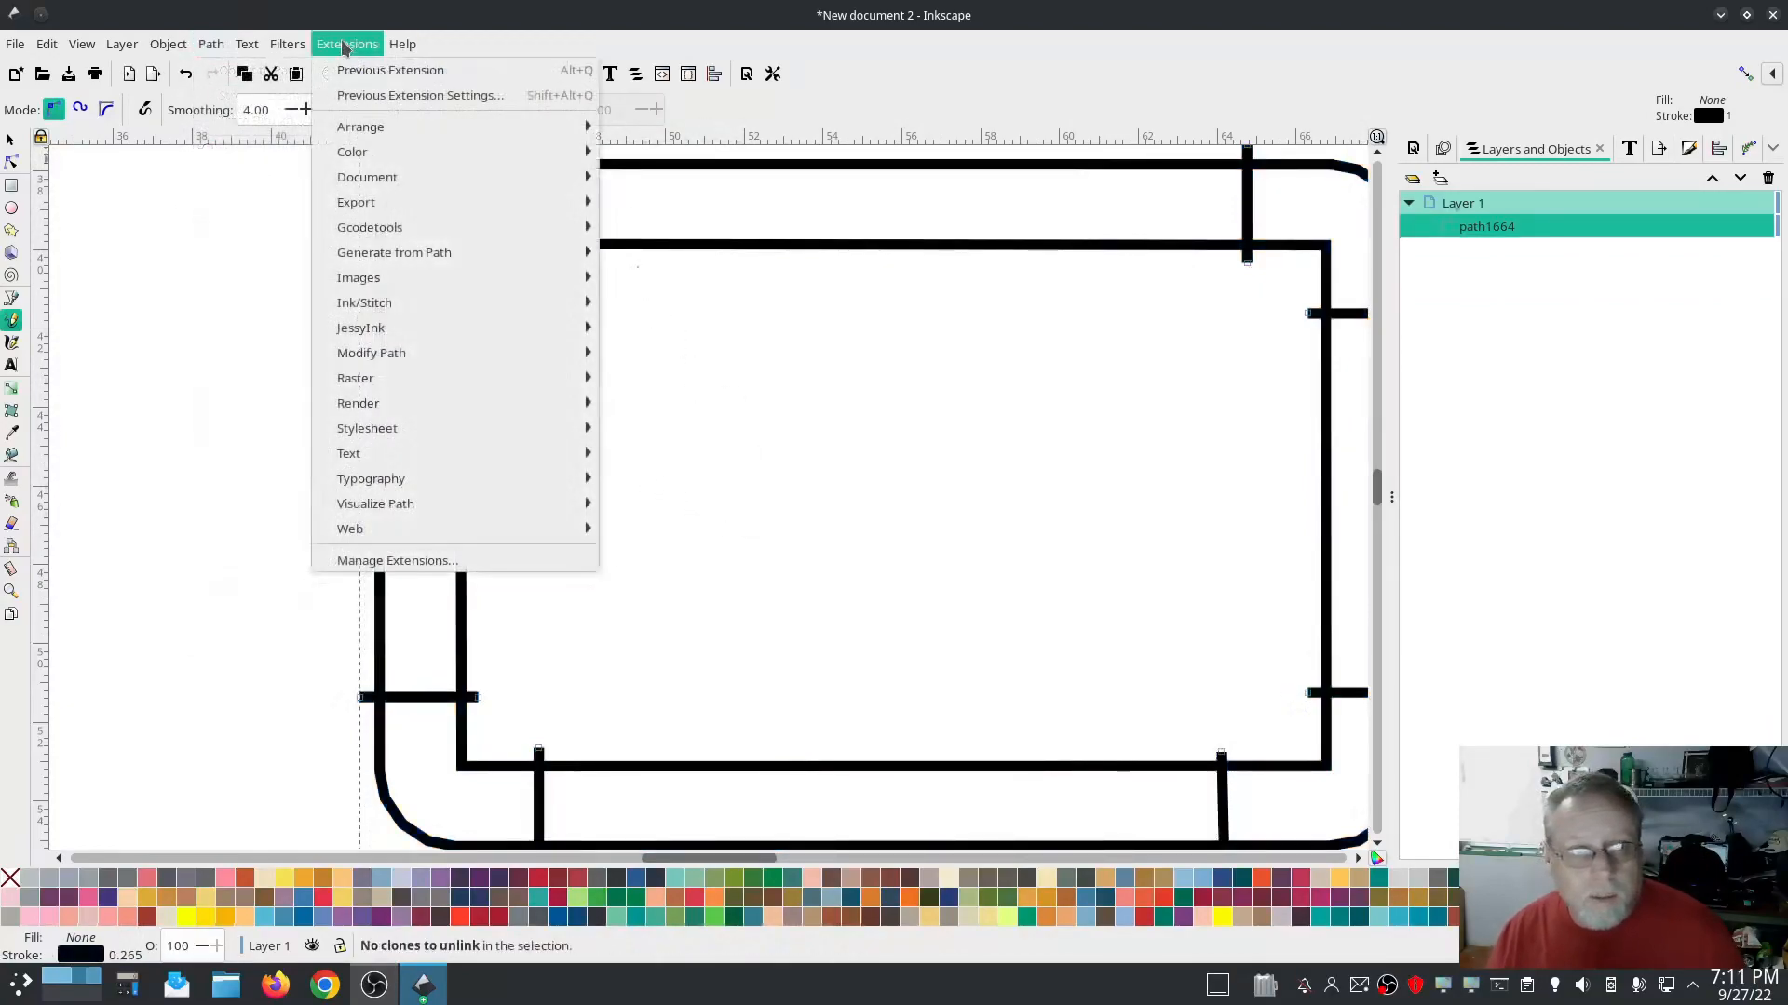
{"action": "mouse_move", "coordinate": [288, 43]}
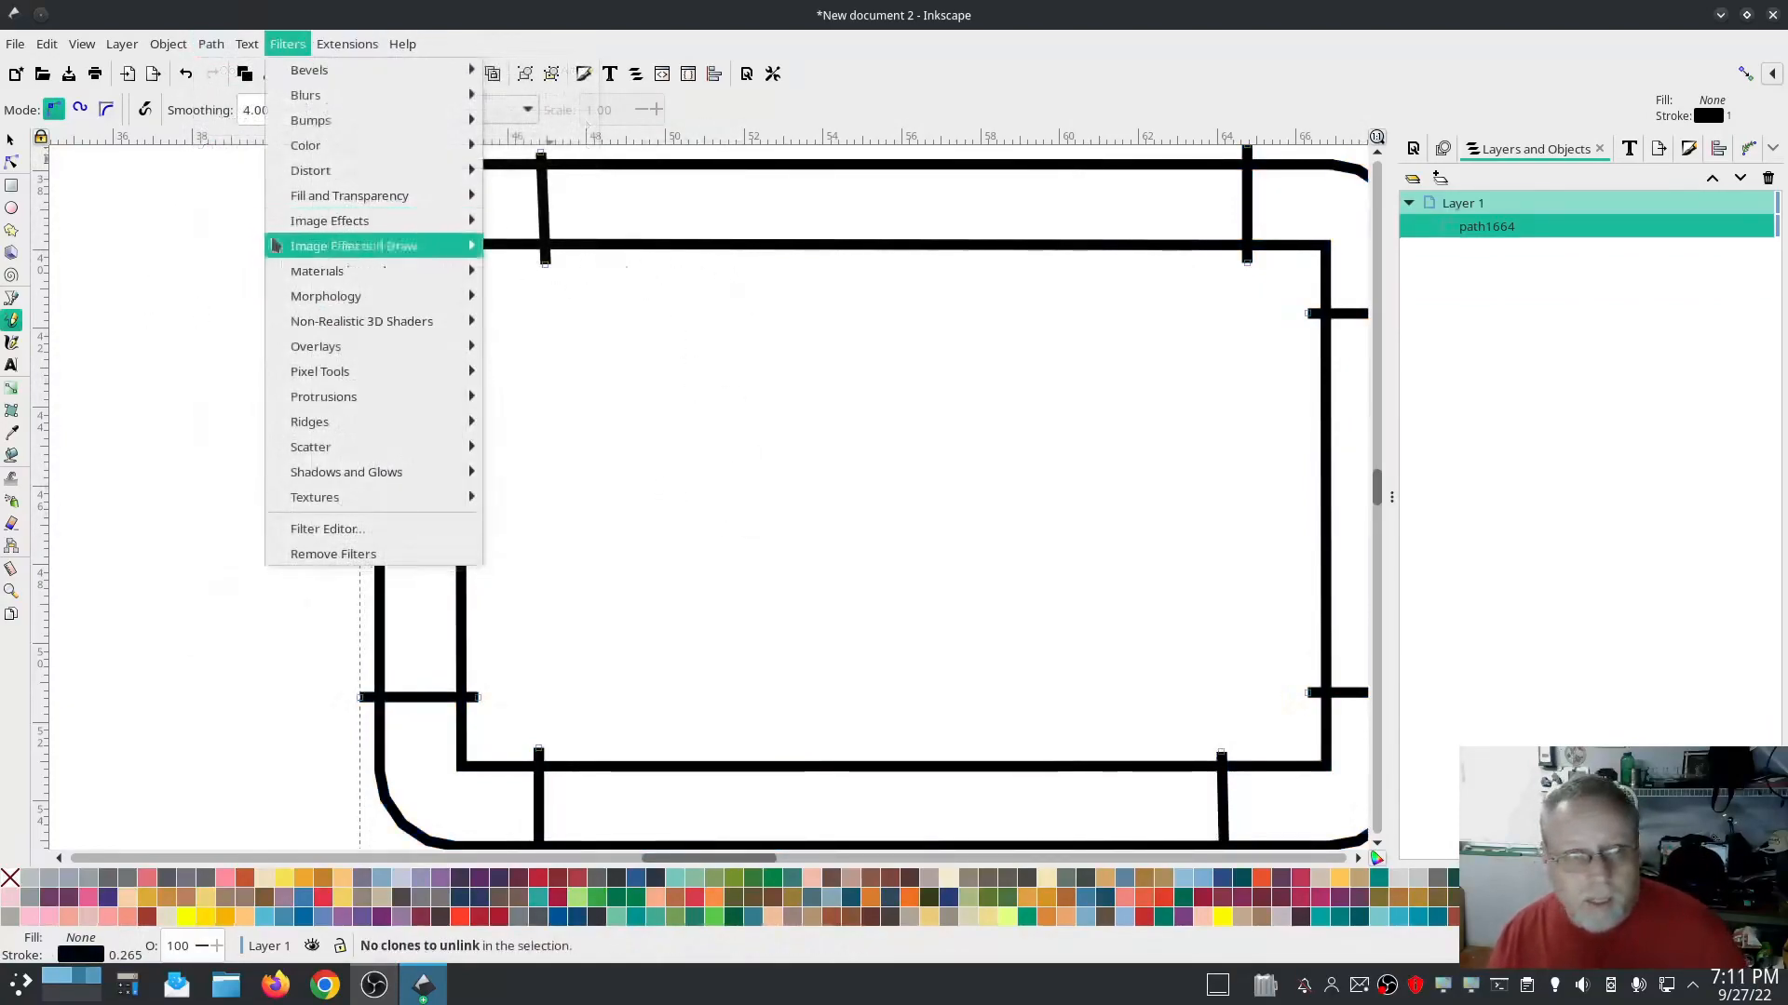
{"action": "left_click", "coordinate": [152, 214]}
{"action": "left_click", "coordinate": [11, 140]}
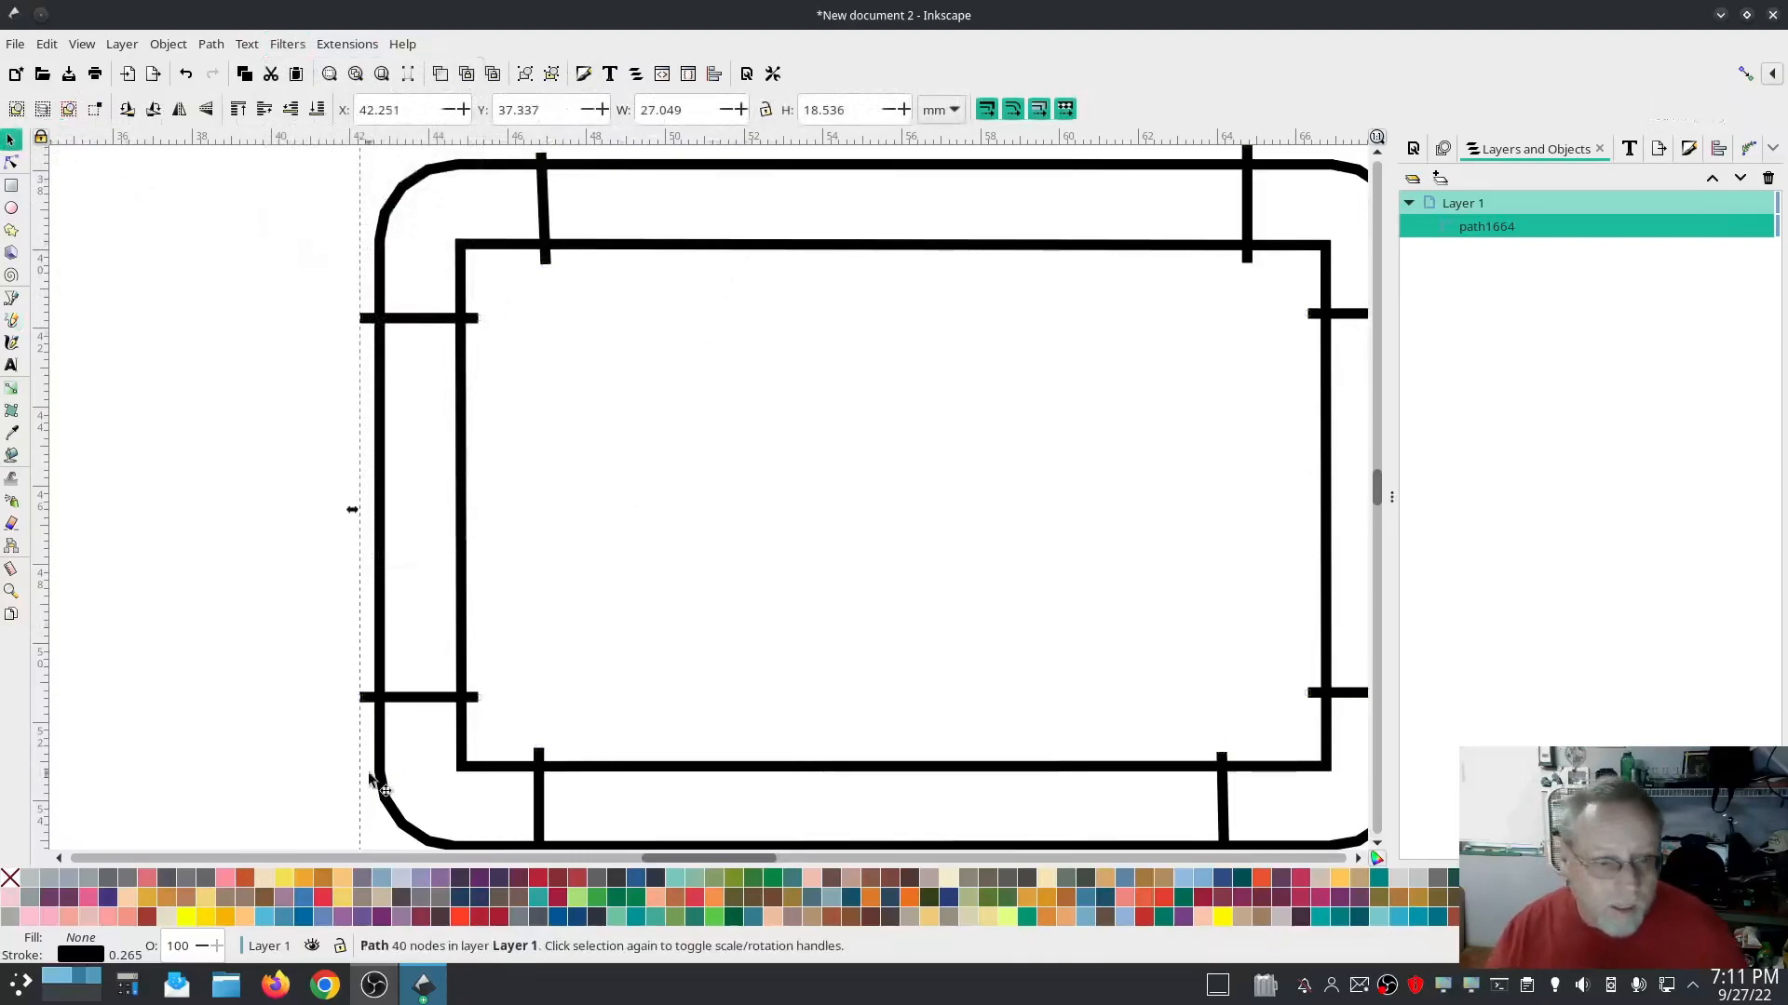
{"action": "left_click", "coordinate": [560, 919], "text": "shift"}
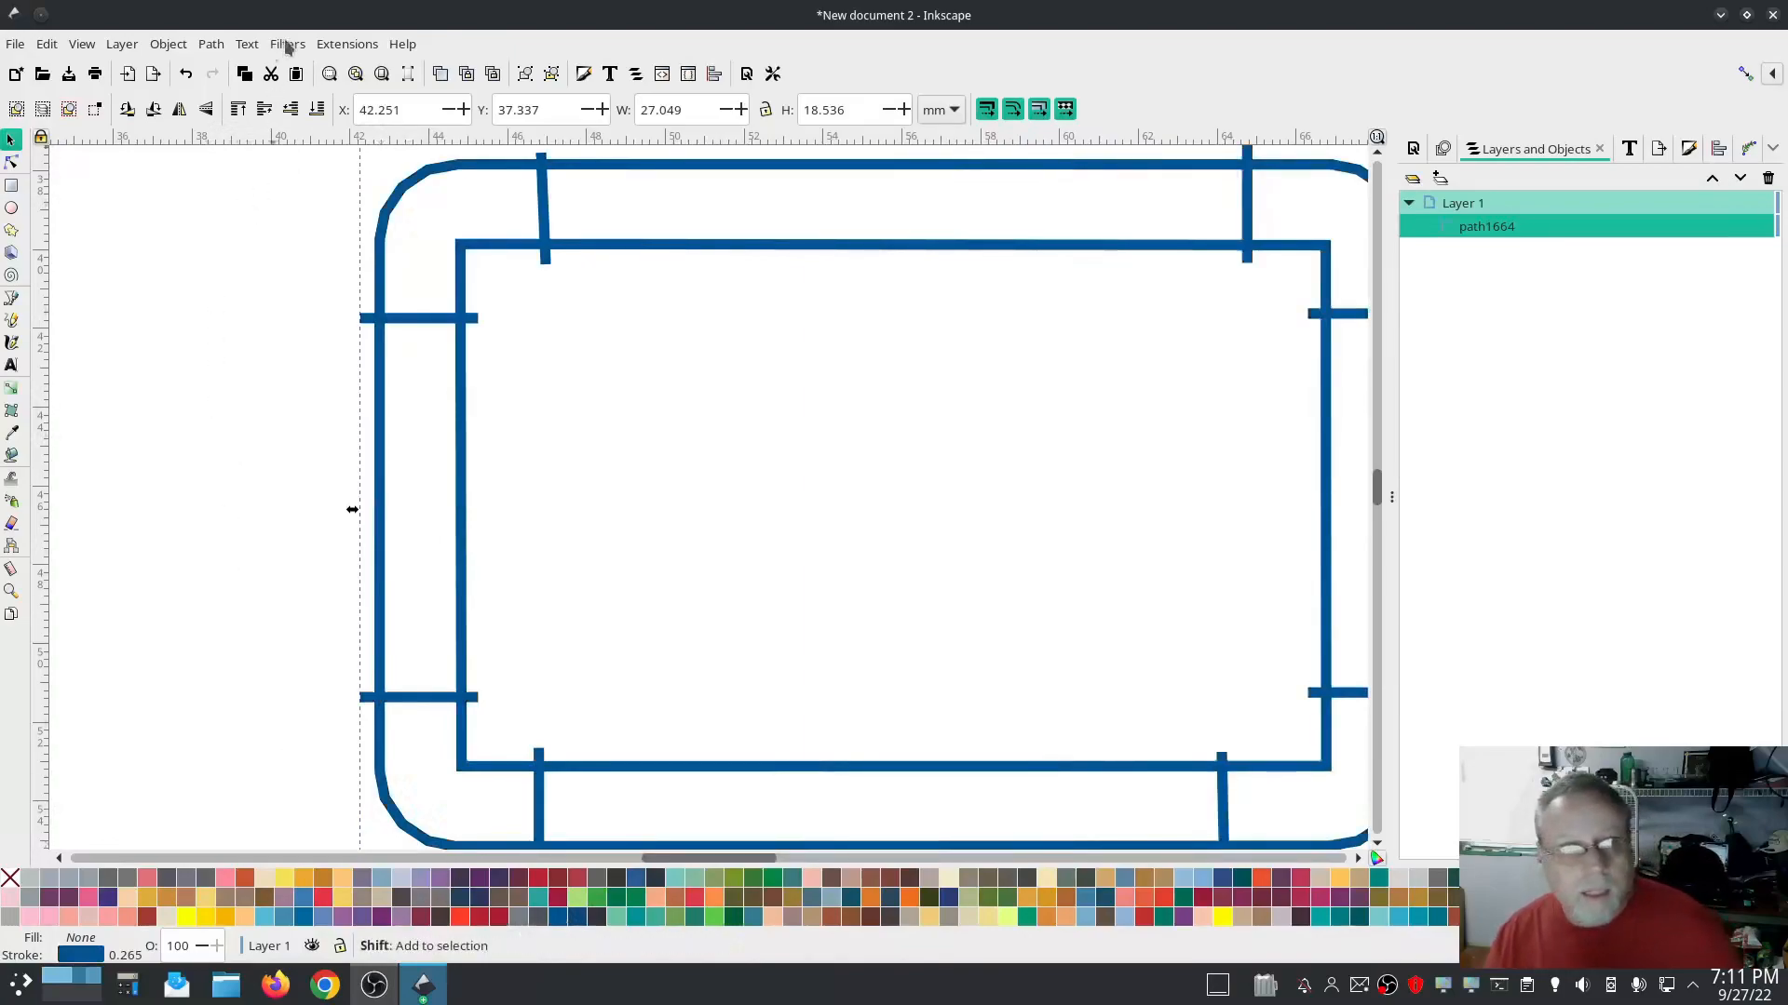
Enable Custom satin column for the blue rounded-rectangle path in Ink/Stitch Params, preview the stitches, and apply the settings
{"action": "left_click", "coordinate": [328, 47]}
{"action": "mouse_move", "coordinate": [210, 44]}
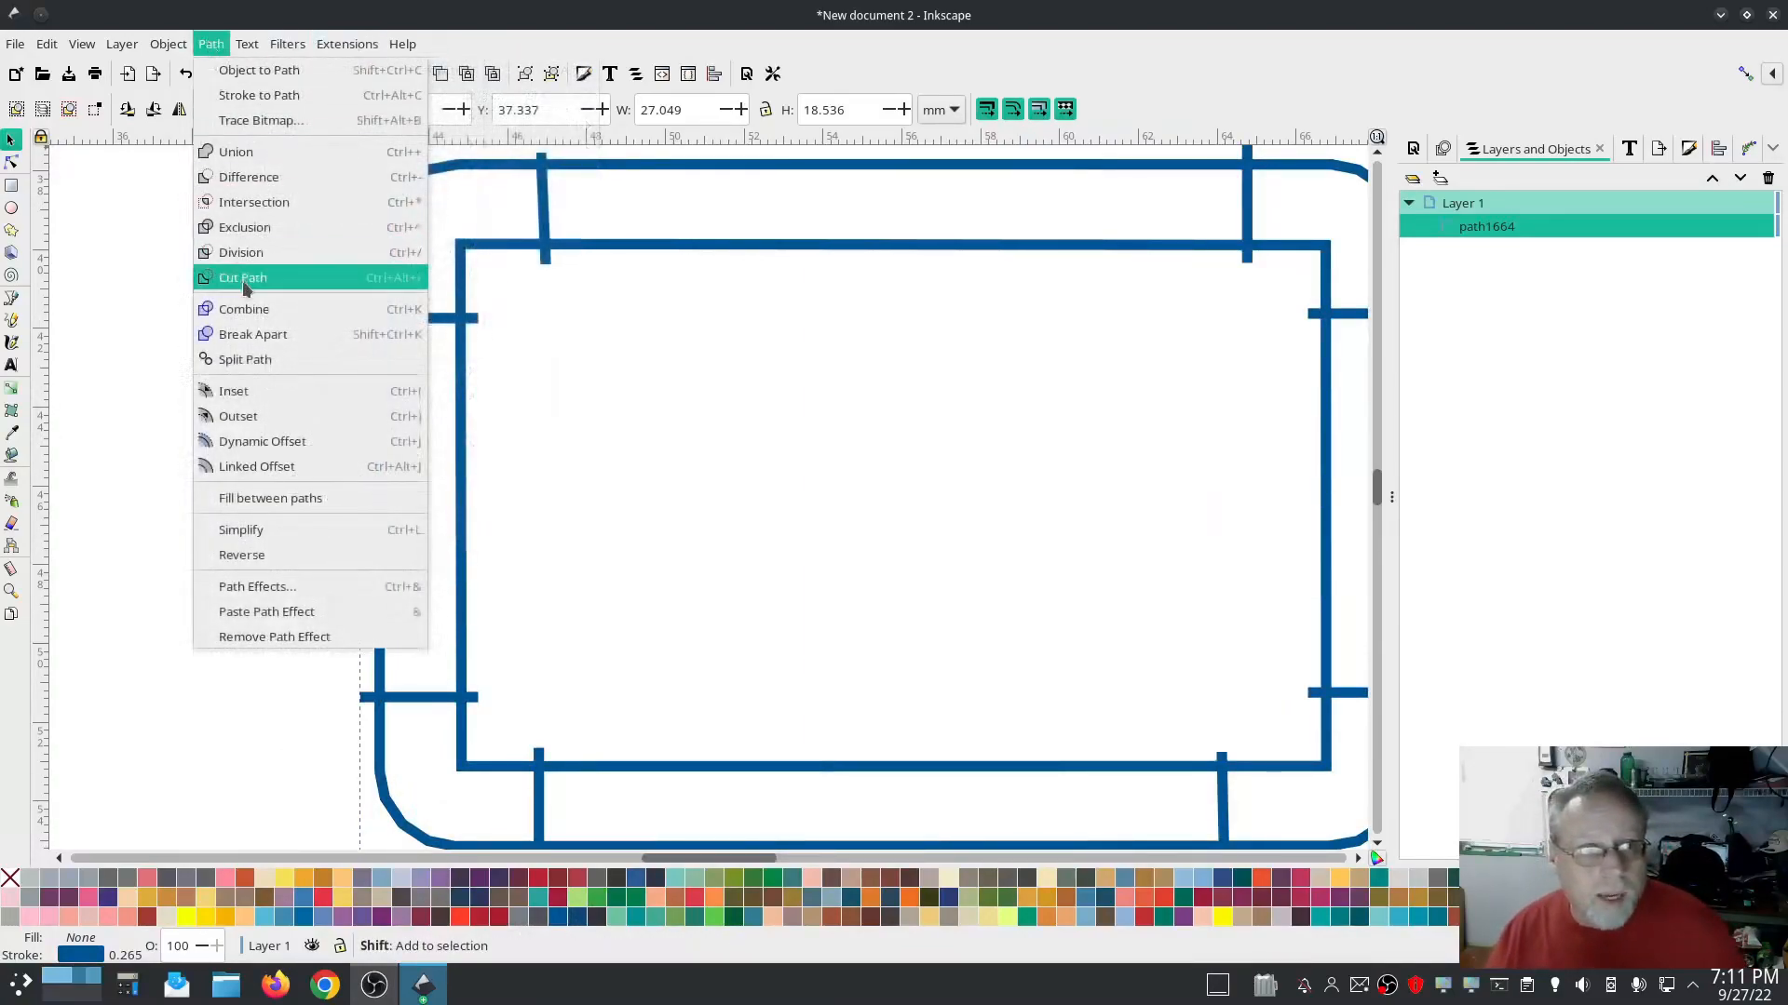
{"action": "mouse_move", "coordinate": [346, 44]}
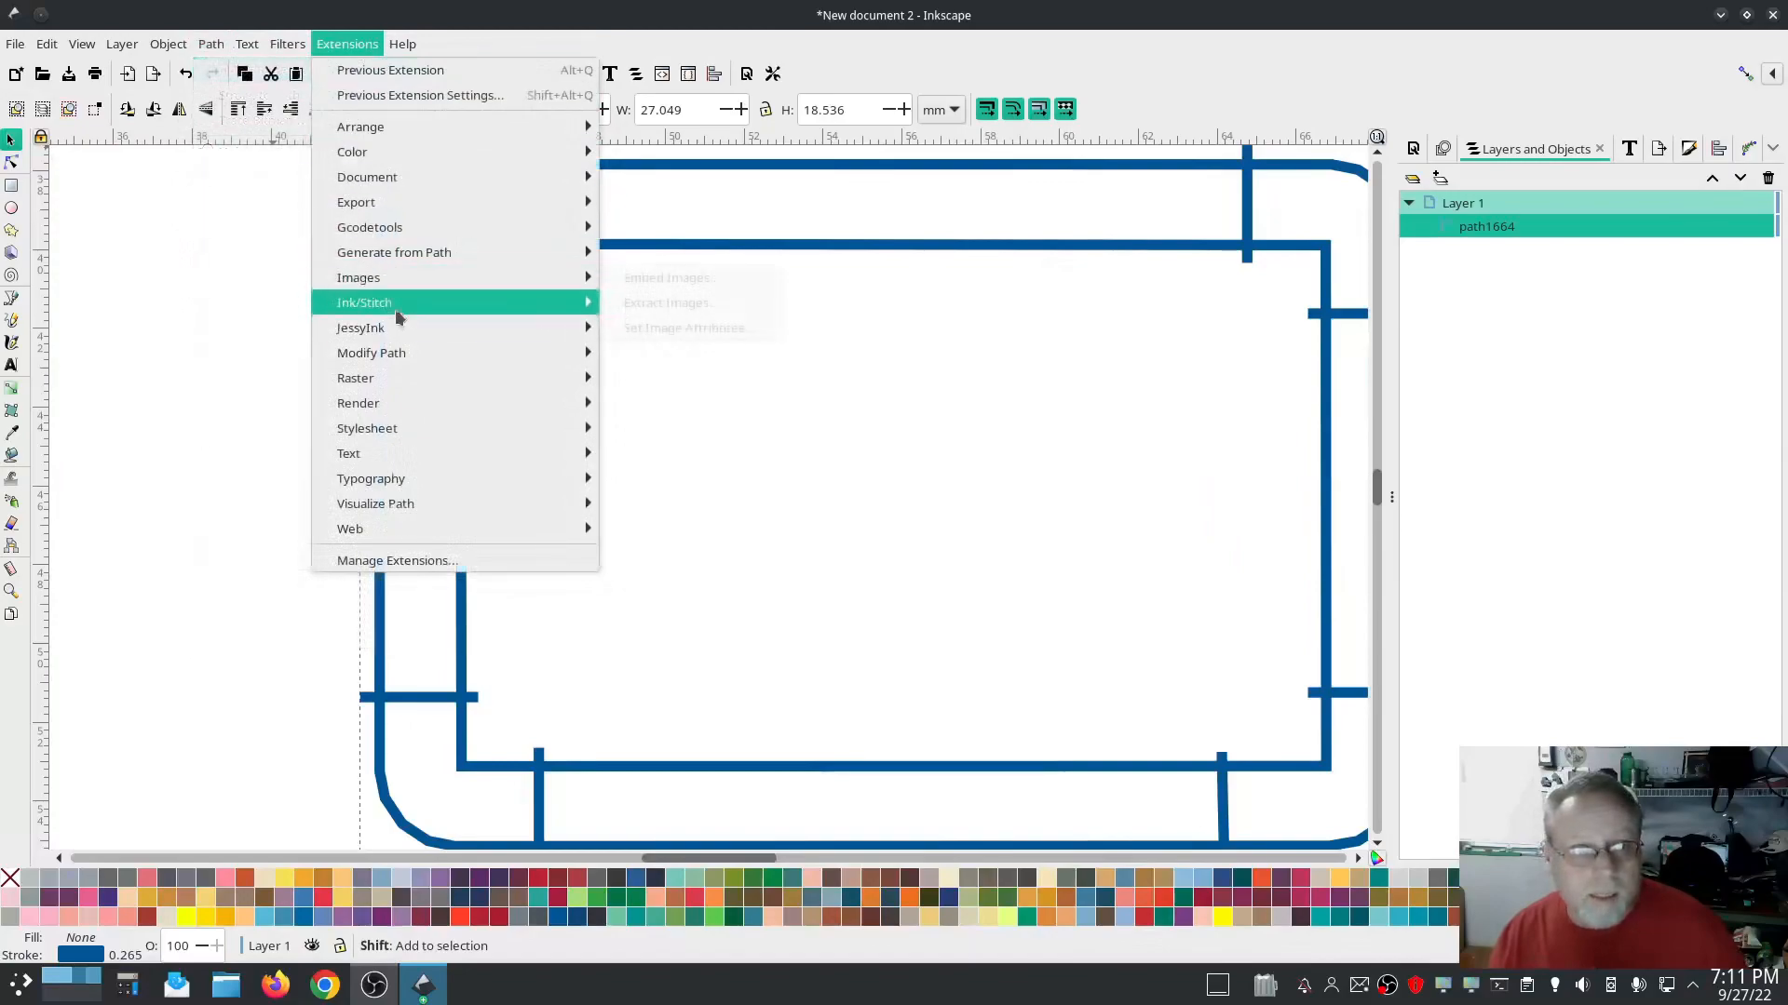
{"action": "mouse_move", "coordinate": [393, 303]}
{"action": "left_click", "coordinate": [658, 454]}
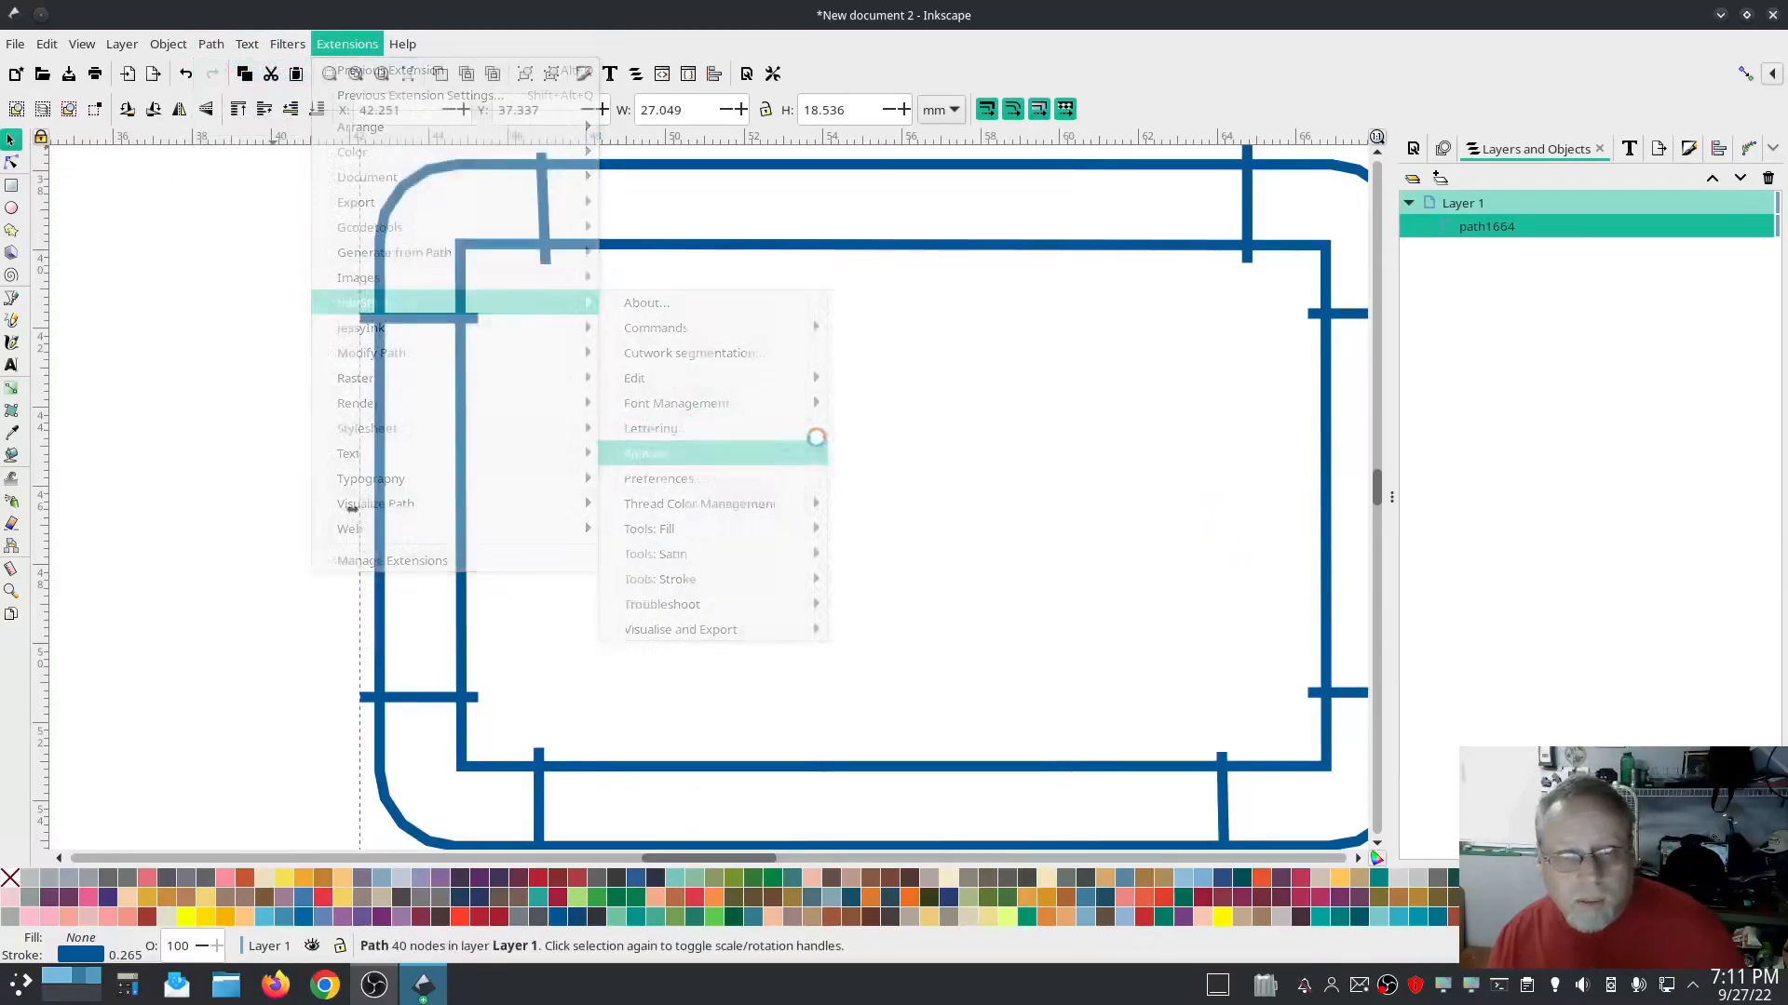
{"action": "left_click_drag", "start_coordinate": [791, 151], "coordinate": [335, 159]}
{"action": "left_click", "coordinate": [205, 174]}
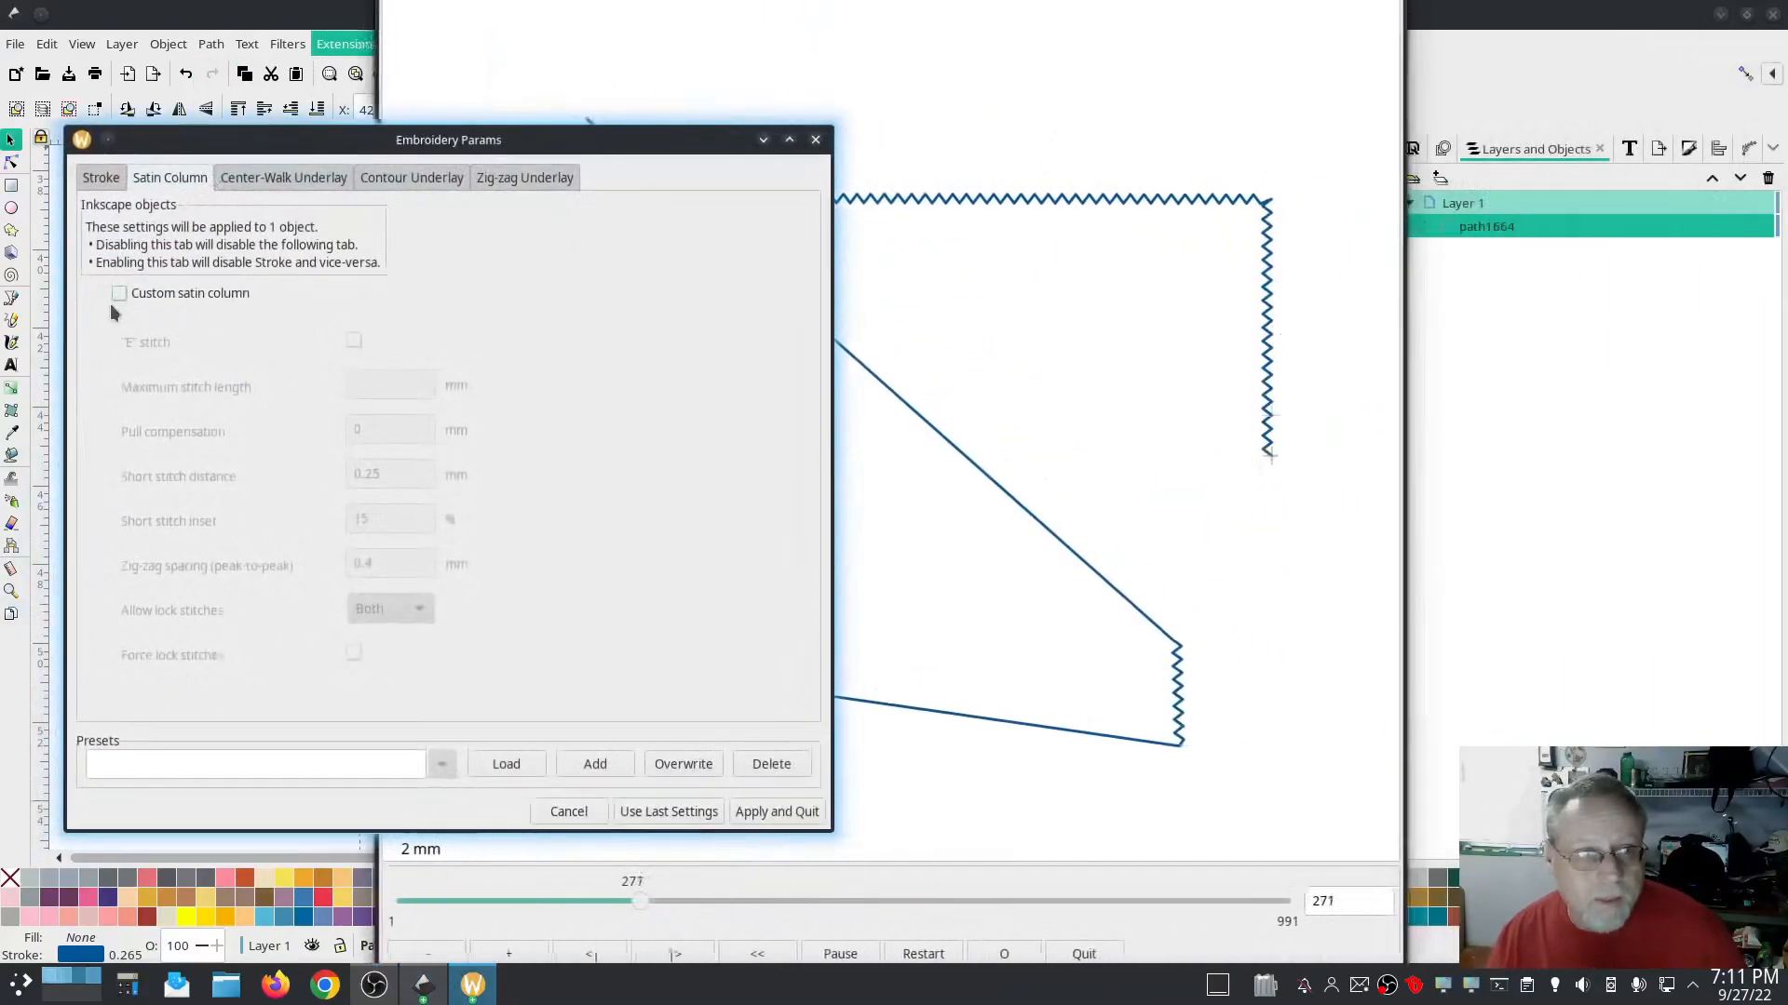
{"action": "left_click", "coordinate": [119, 293]}
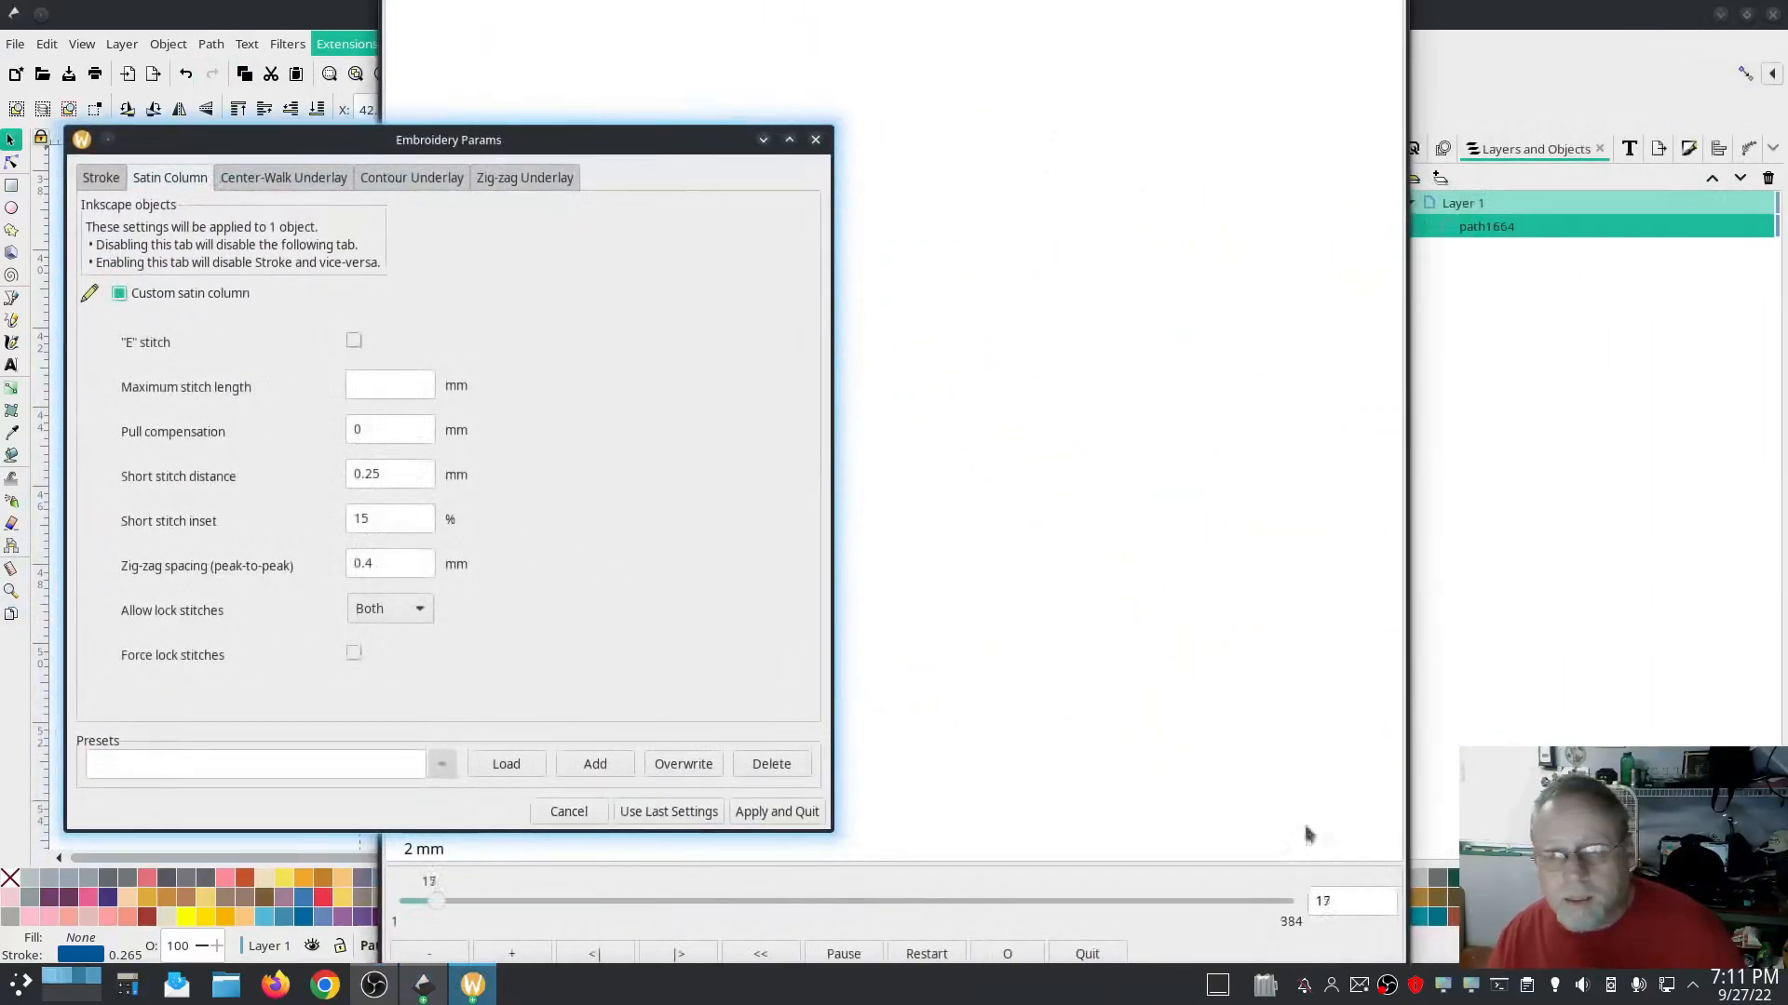
{"action": "left_click", "coordinate": [1304, 792]}
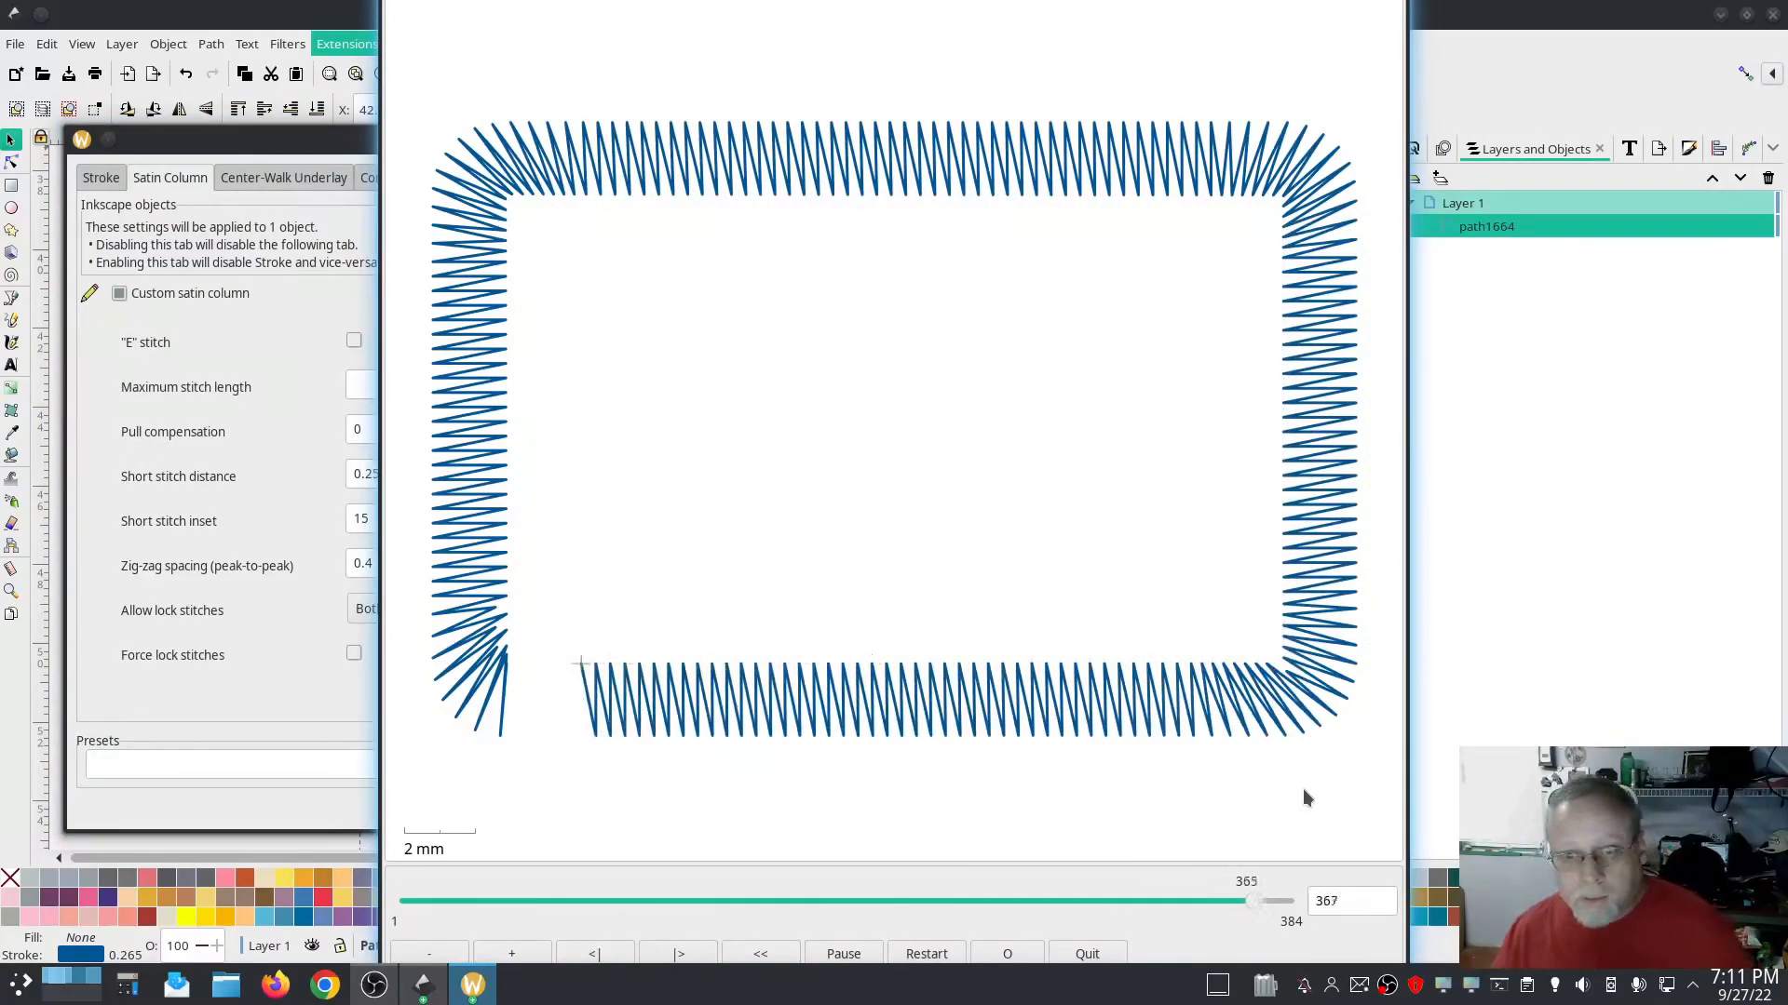
{"action": "left_click", "coordinate": [266, 728]}
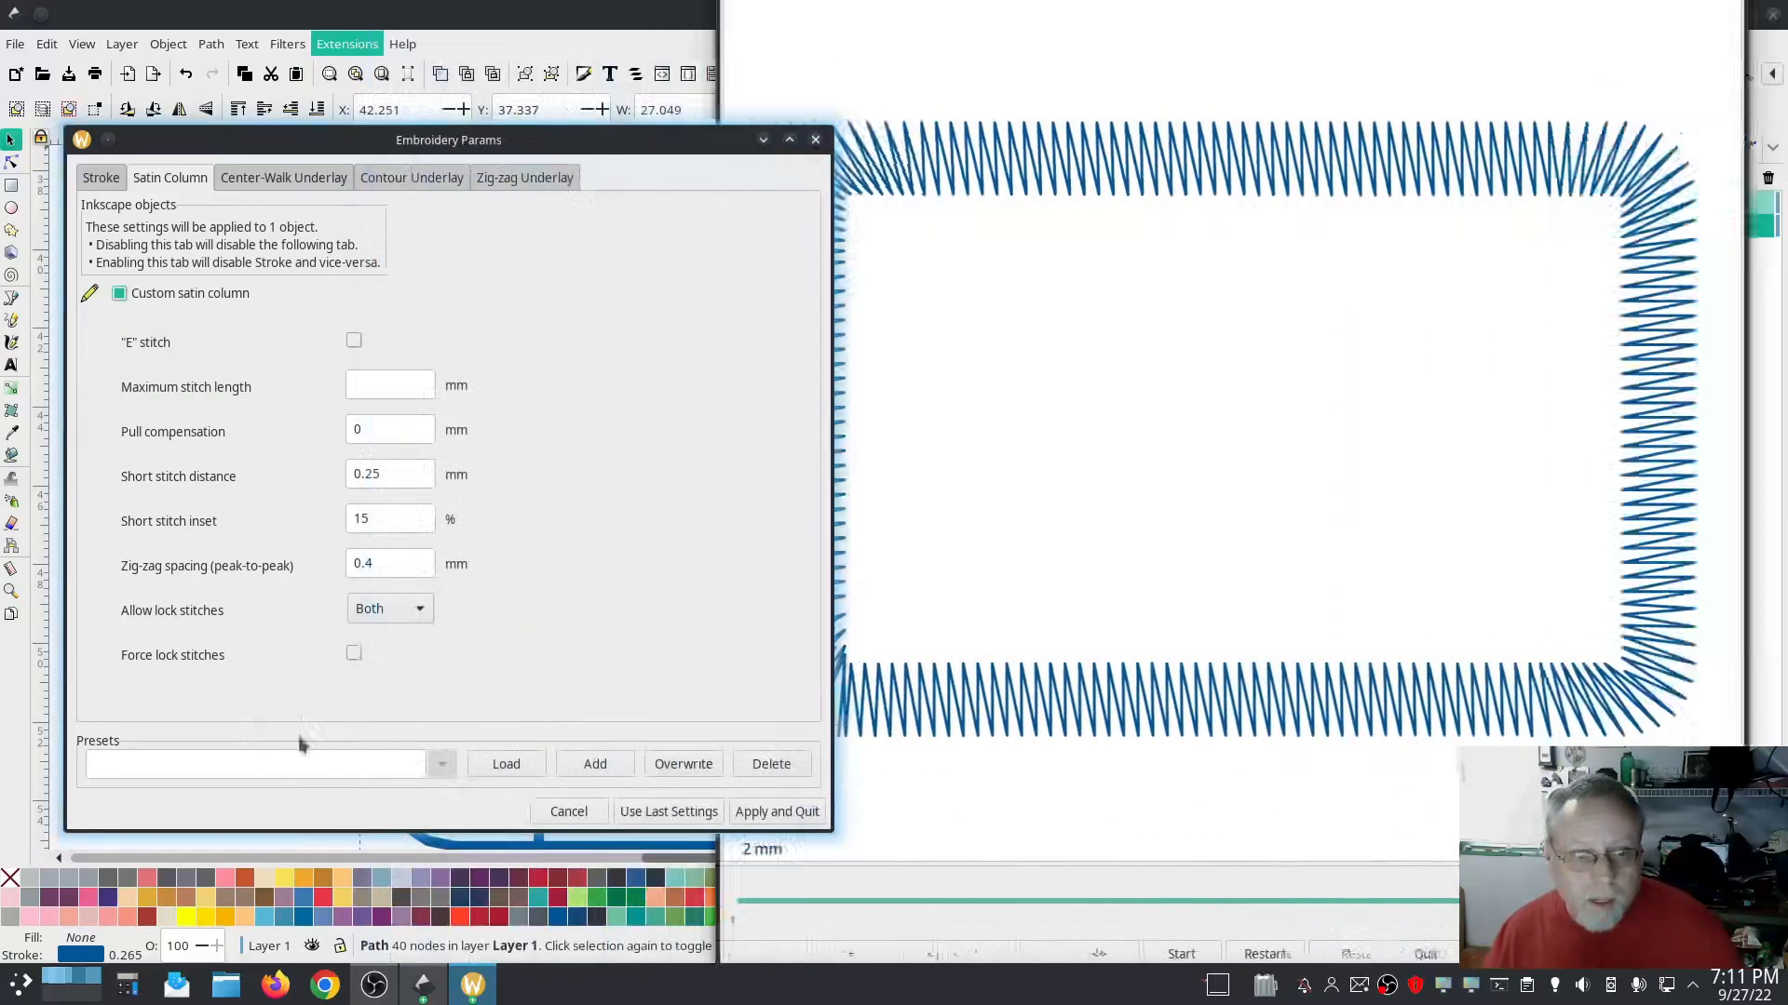
{"action": "left_click", "coordinate": [799, 812]}
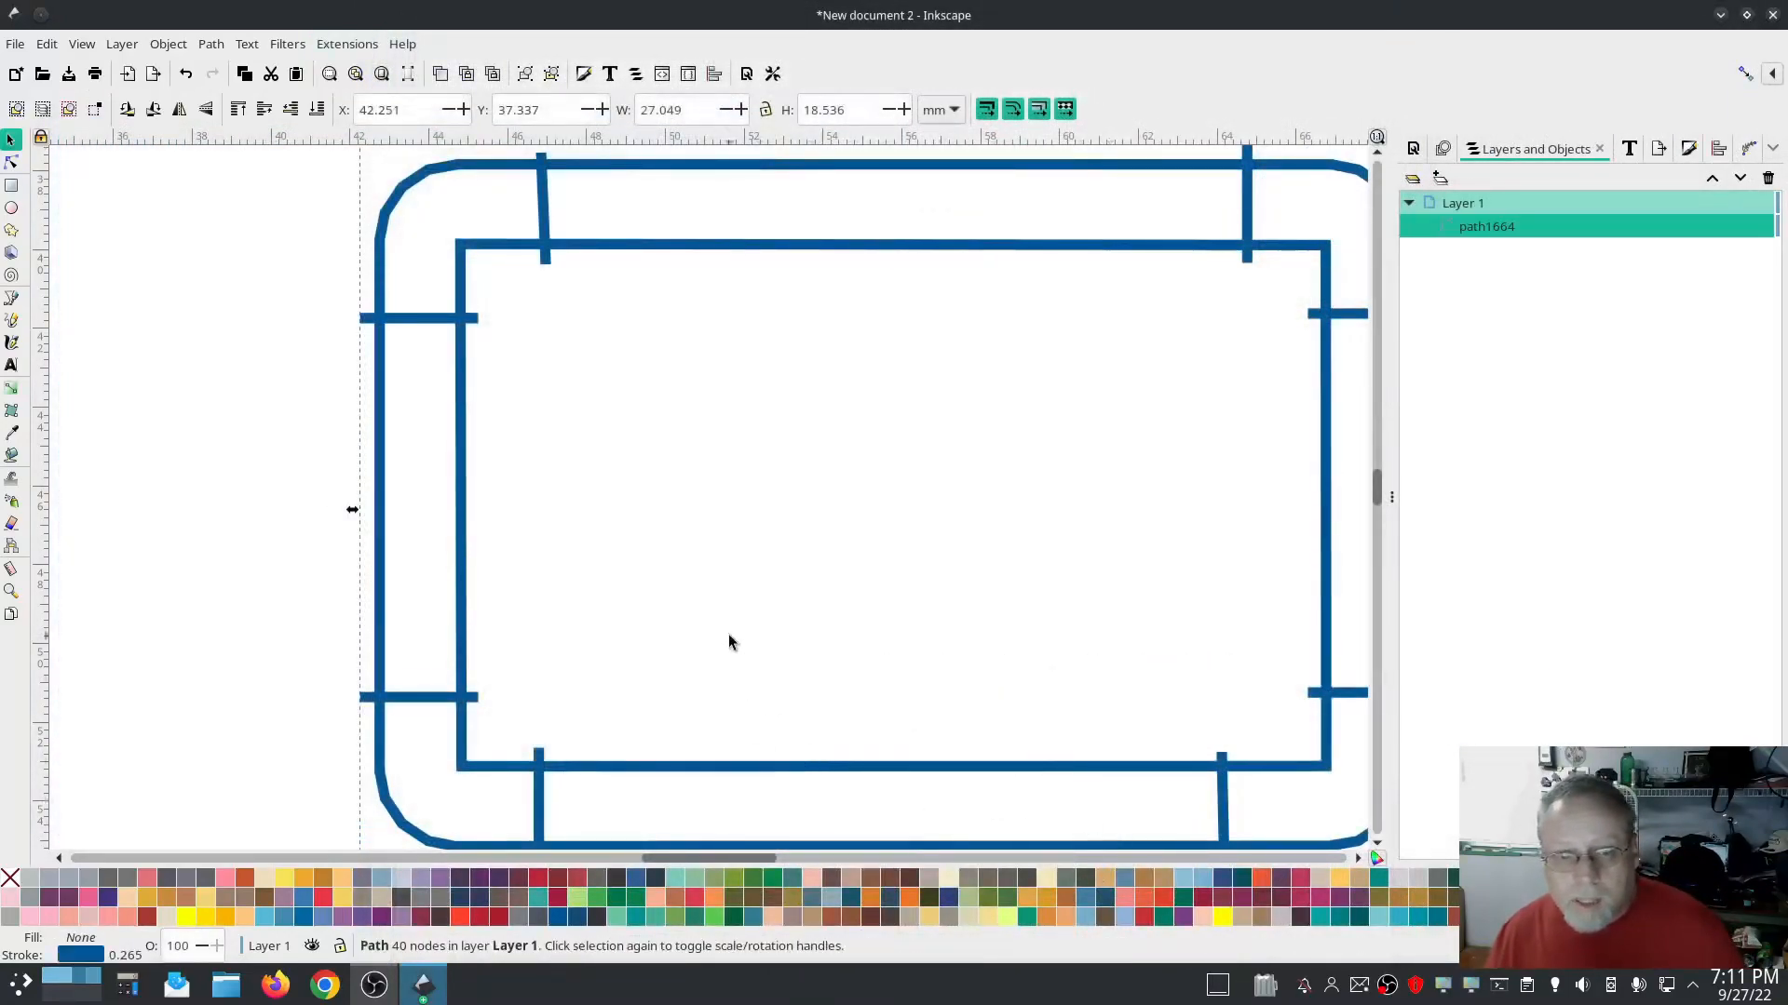
Delete the rounded-rectangle path and draw a closed, stepped outline with 16 corners using straight Pen segments
{"action": "scroll", "coordinate": [892, 677], "scroll_direction": "down", "scroll_amount": 2}
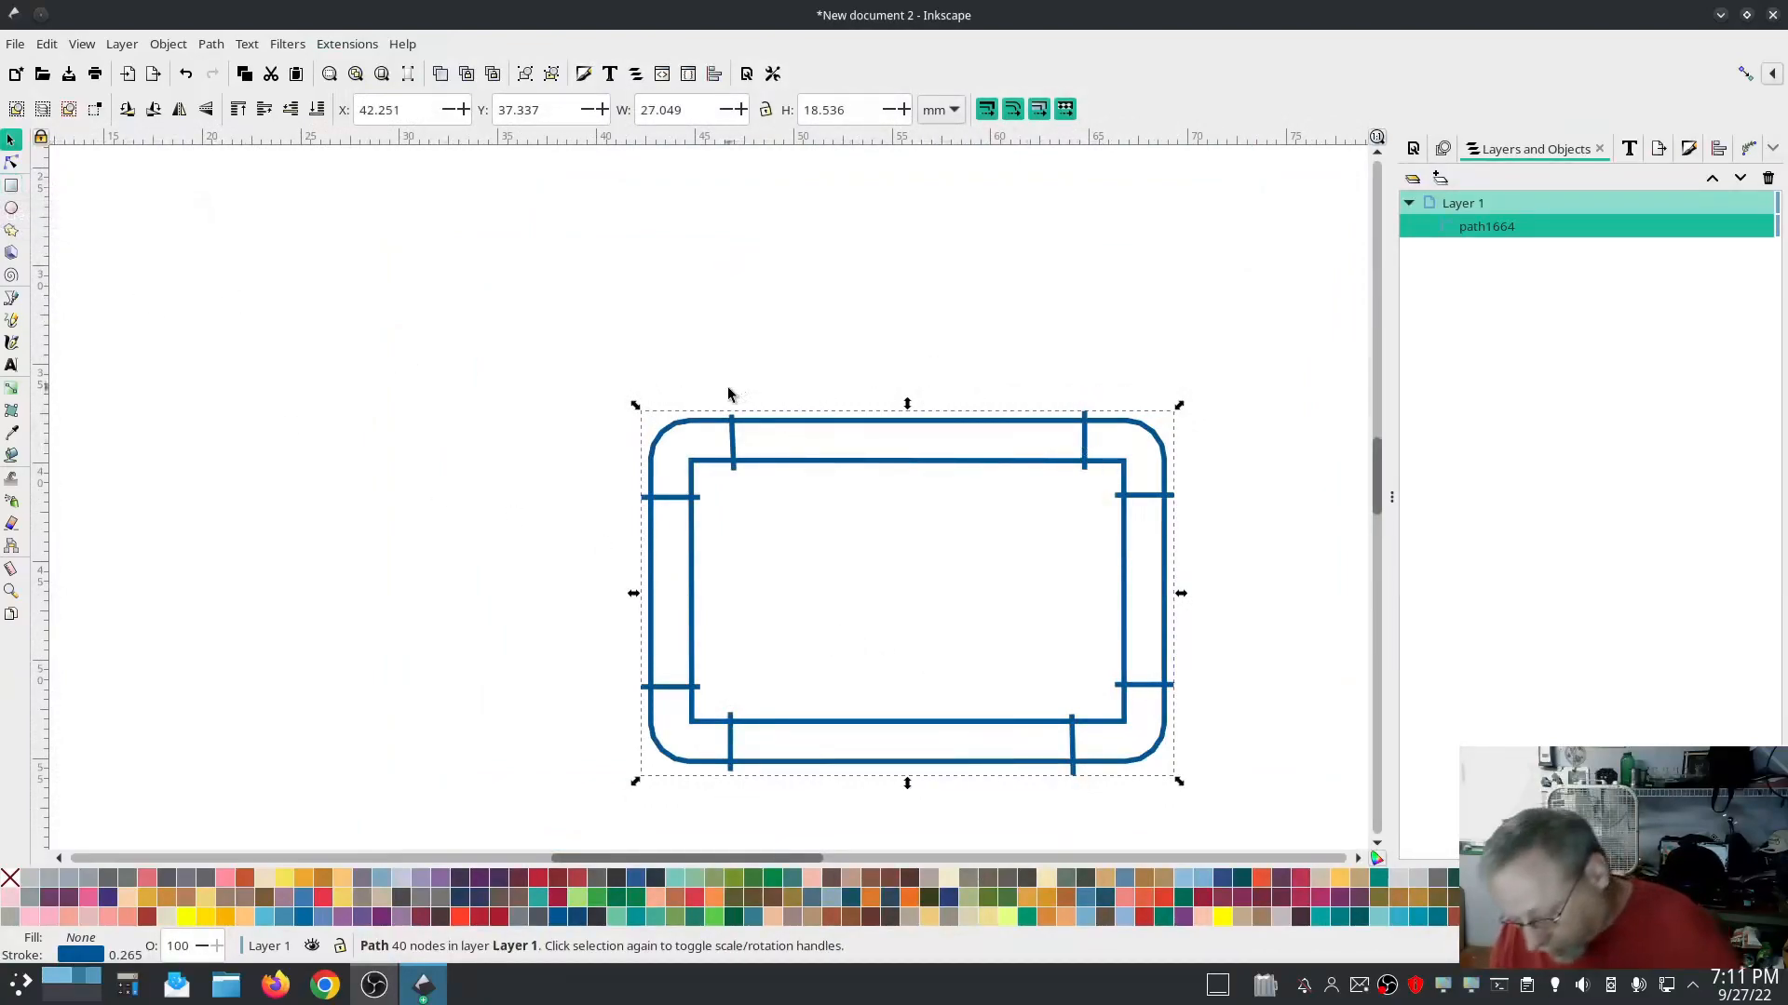
{"action": "key", "text": "Delete"}
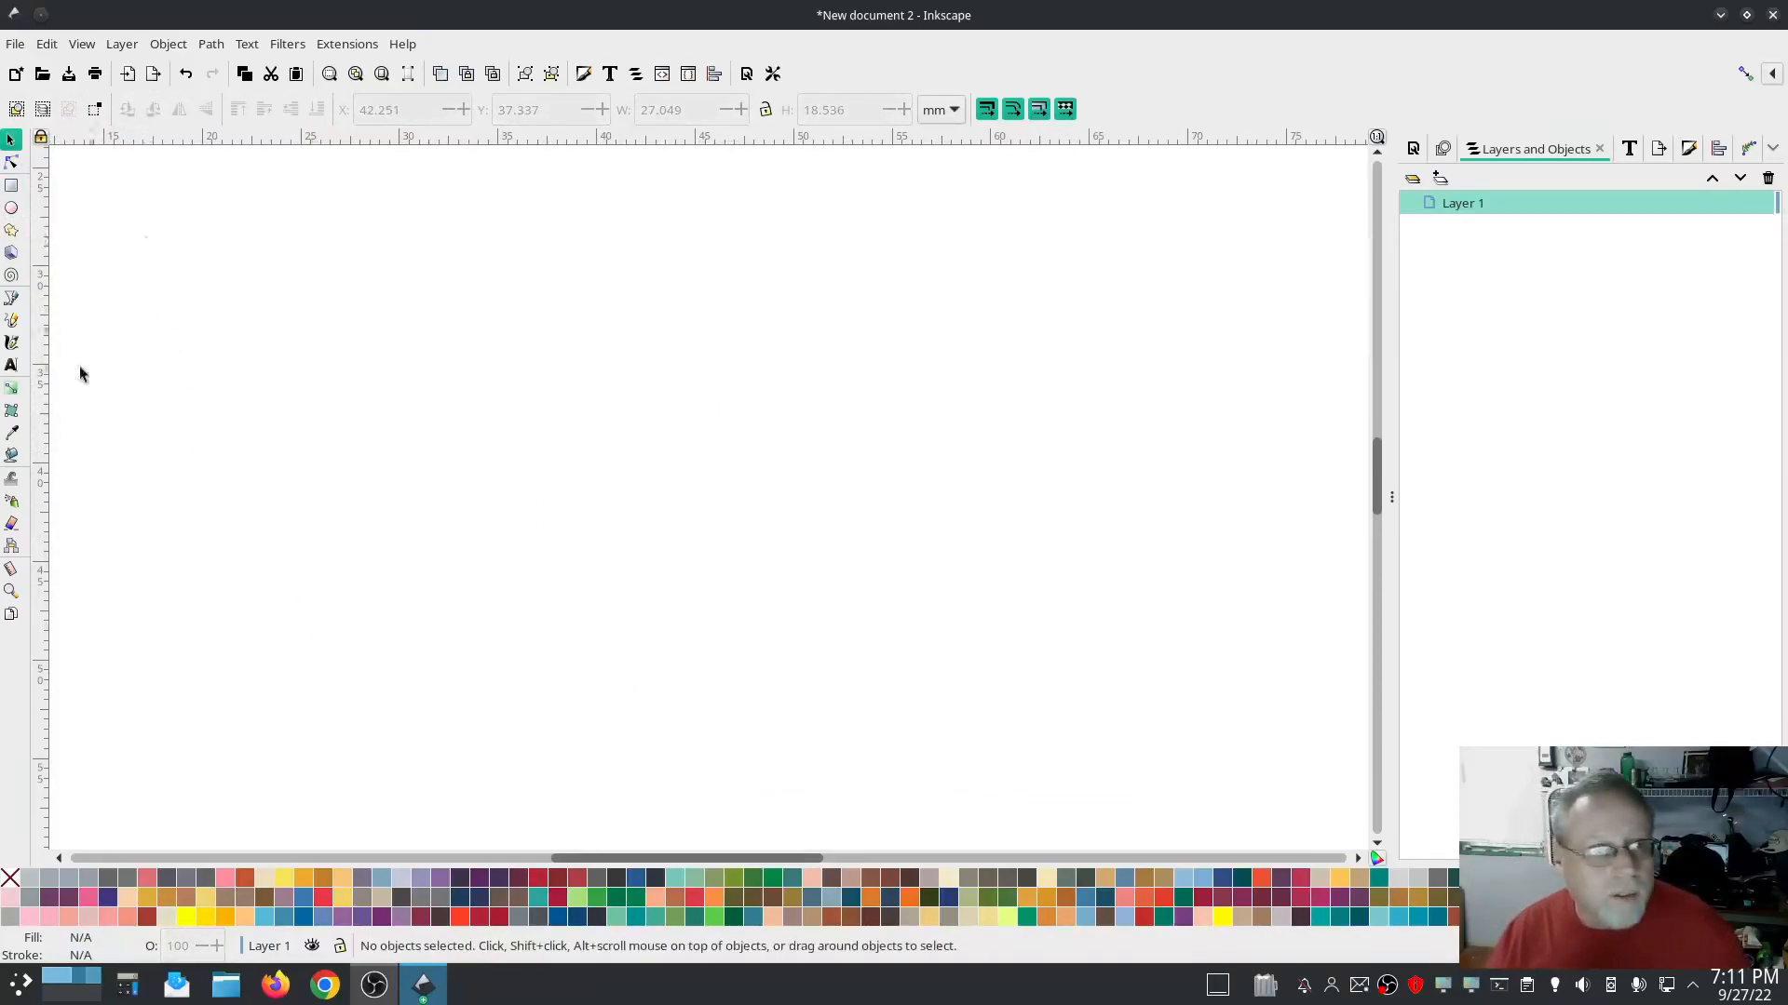
{"action": "left_click", "coordinate": [11, 298]}
{"action": "left_click", "coordinate": [464, 656]}
{"action": "left_click", "coordinate": [463, 505]}
{"action": "left_click", "coordinate": [629, 521]}
{"action": "left_click", "coordinate": [596, 379]}
{"action": "left_click", "coordinate": [332, 347]}
{"action": "left_click", "coordinate": [322, 204]}
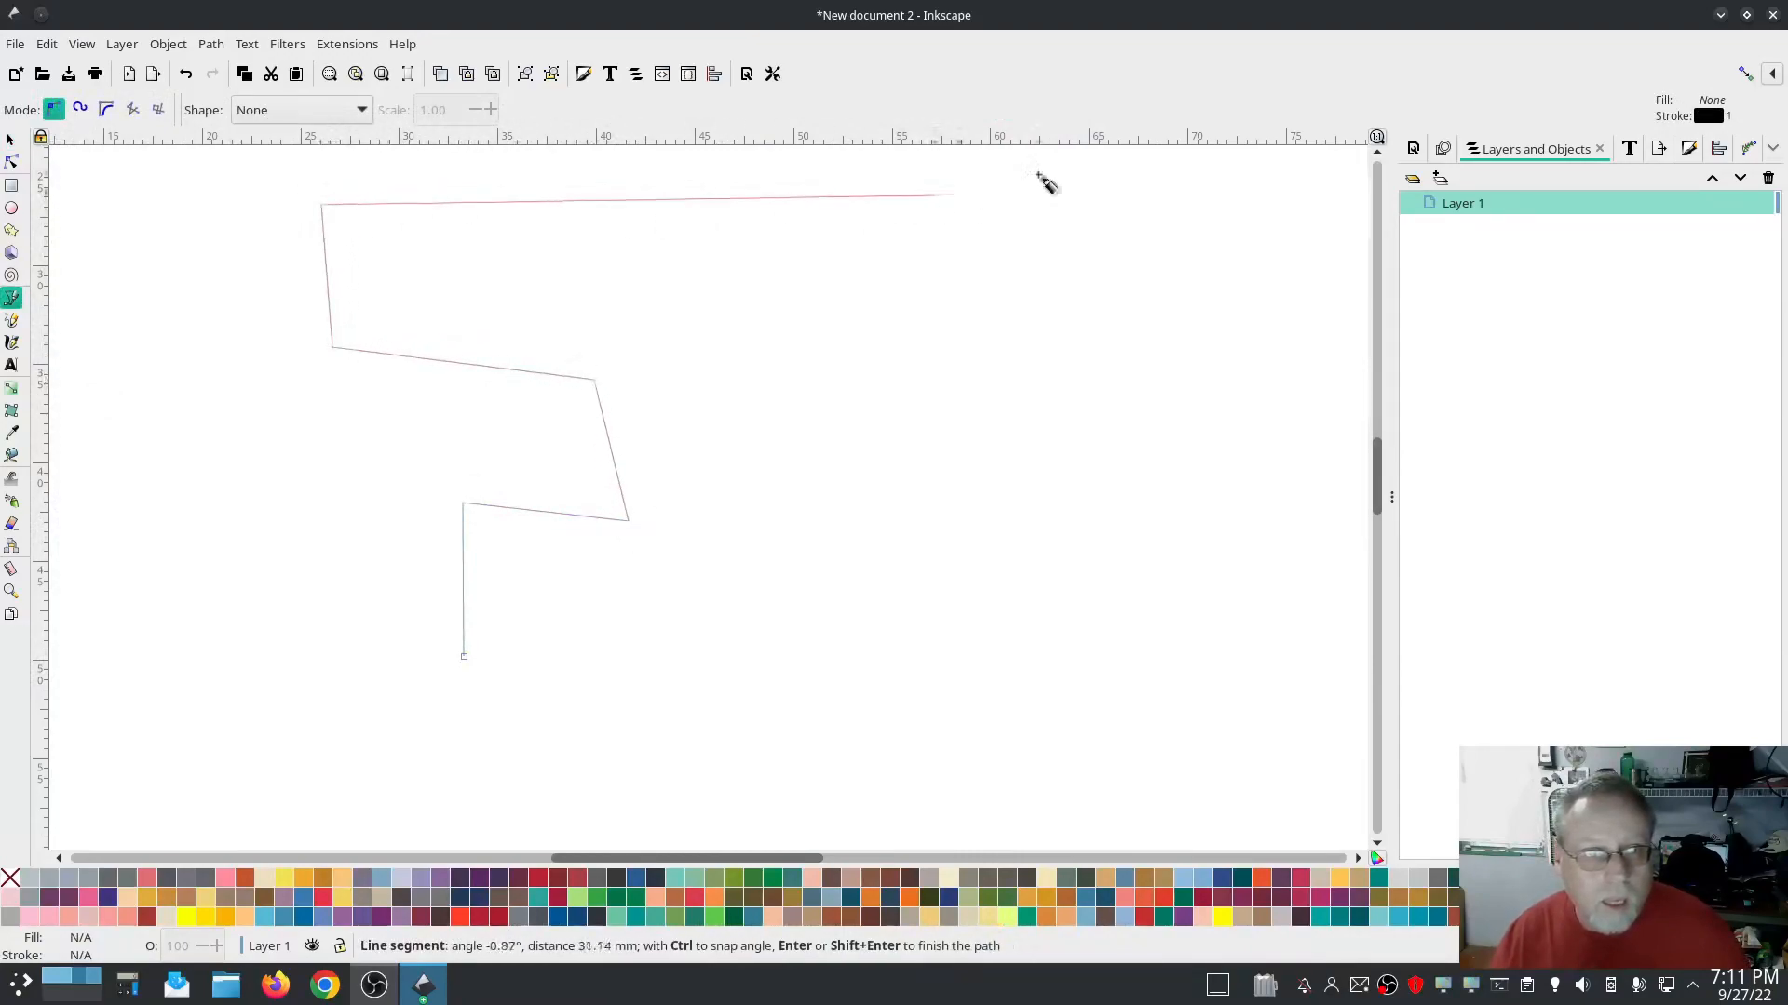
{"action": "left_click", "coordinate": [1103, 174]}
{"action": "scroll", "coordinate": [1130, 304], "scroll_direction": "down", "scroll_amount": 3}
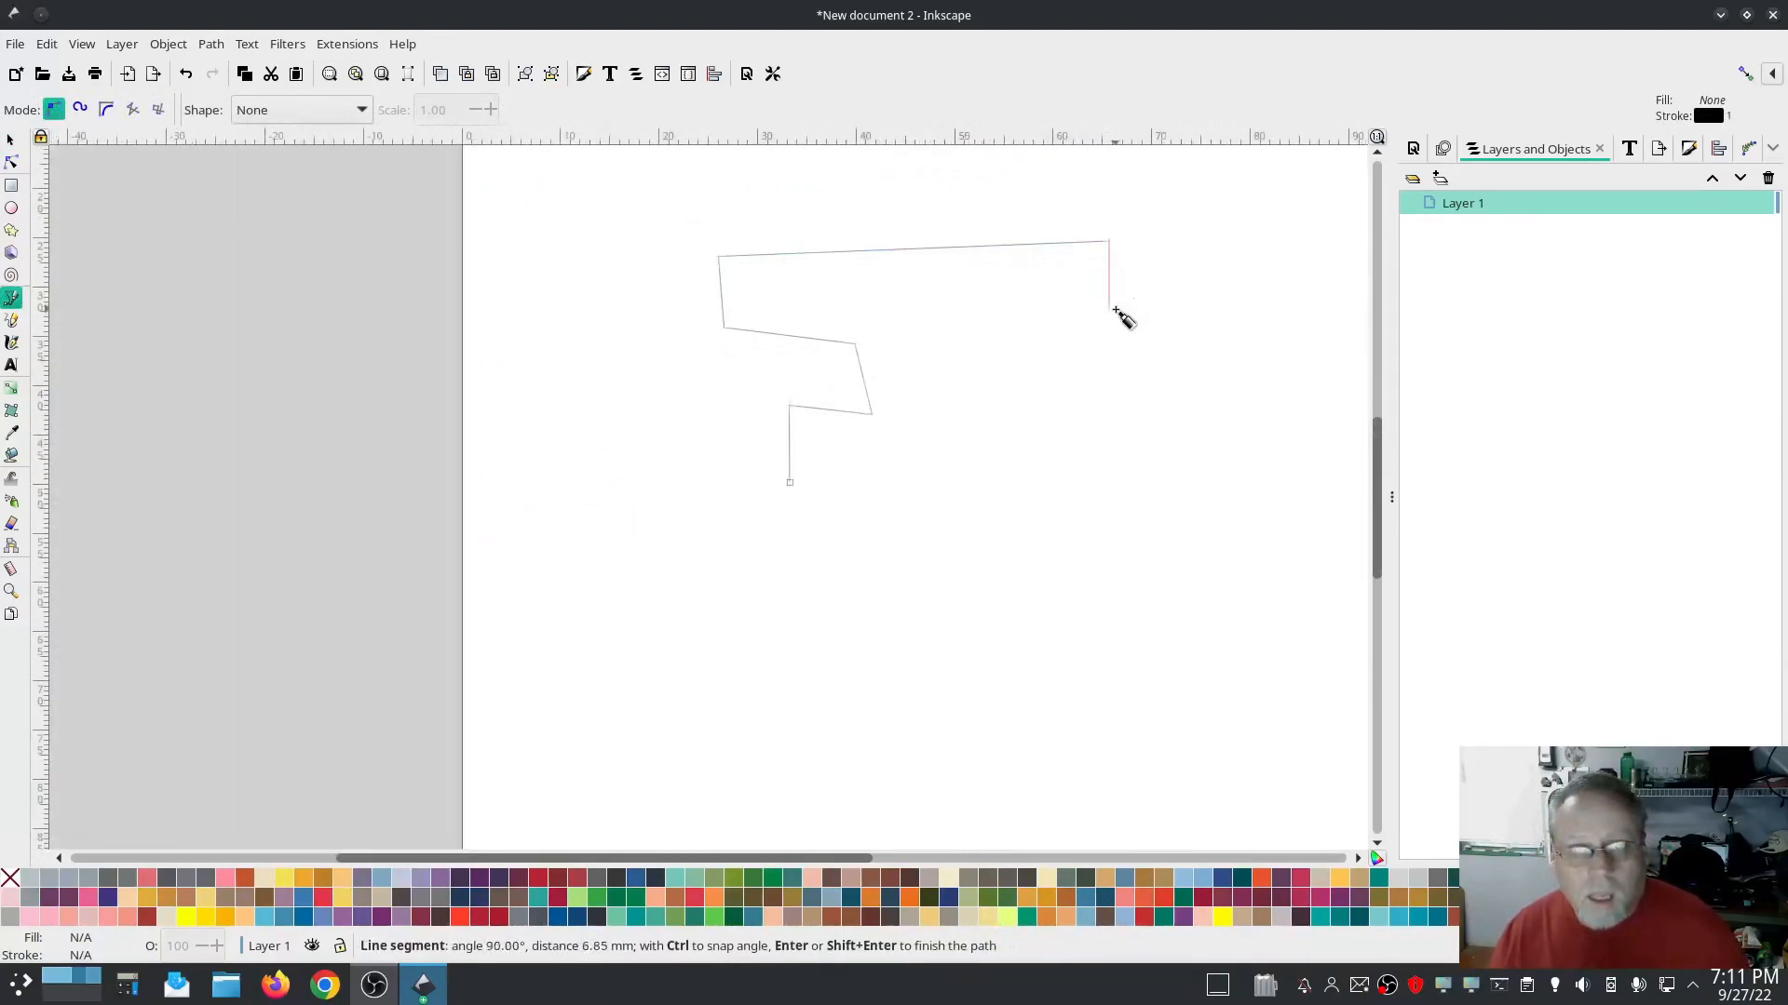
{"action": "left_click_drag", "start_coordinate": [1010, 416], "coordinate": [703, 459]}
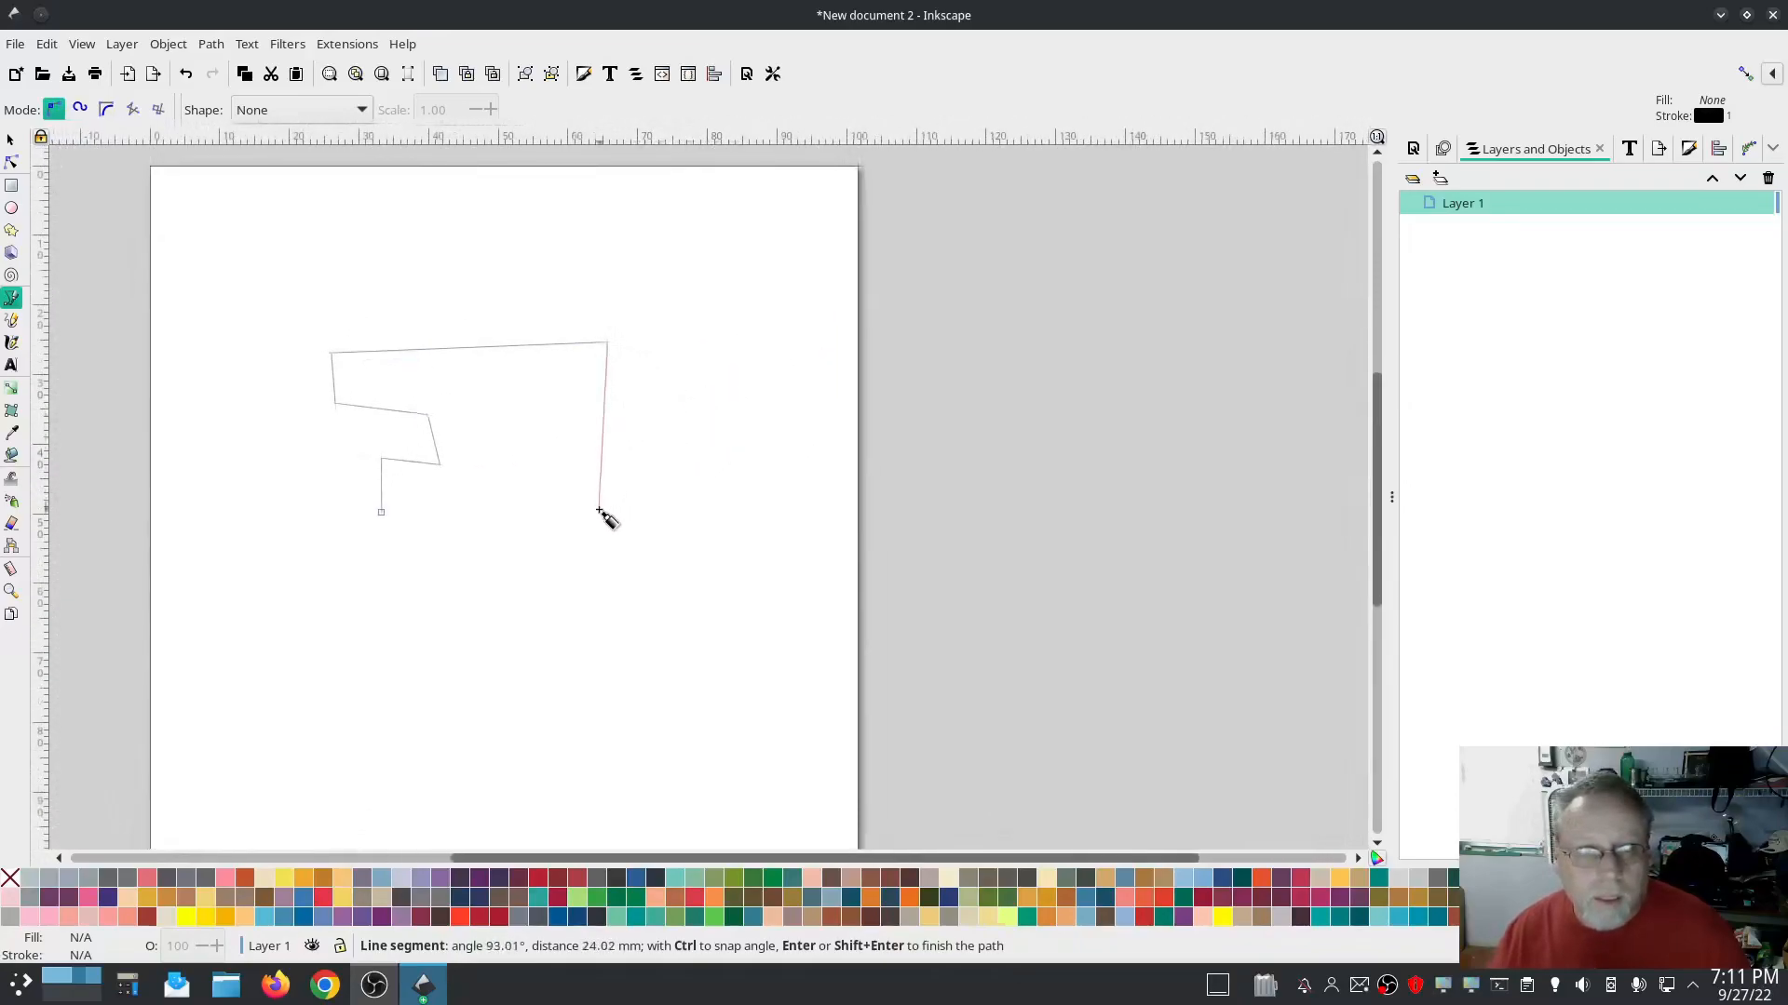
{"action": "left_click", "coordinate": [612, 515]}
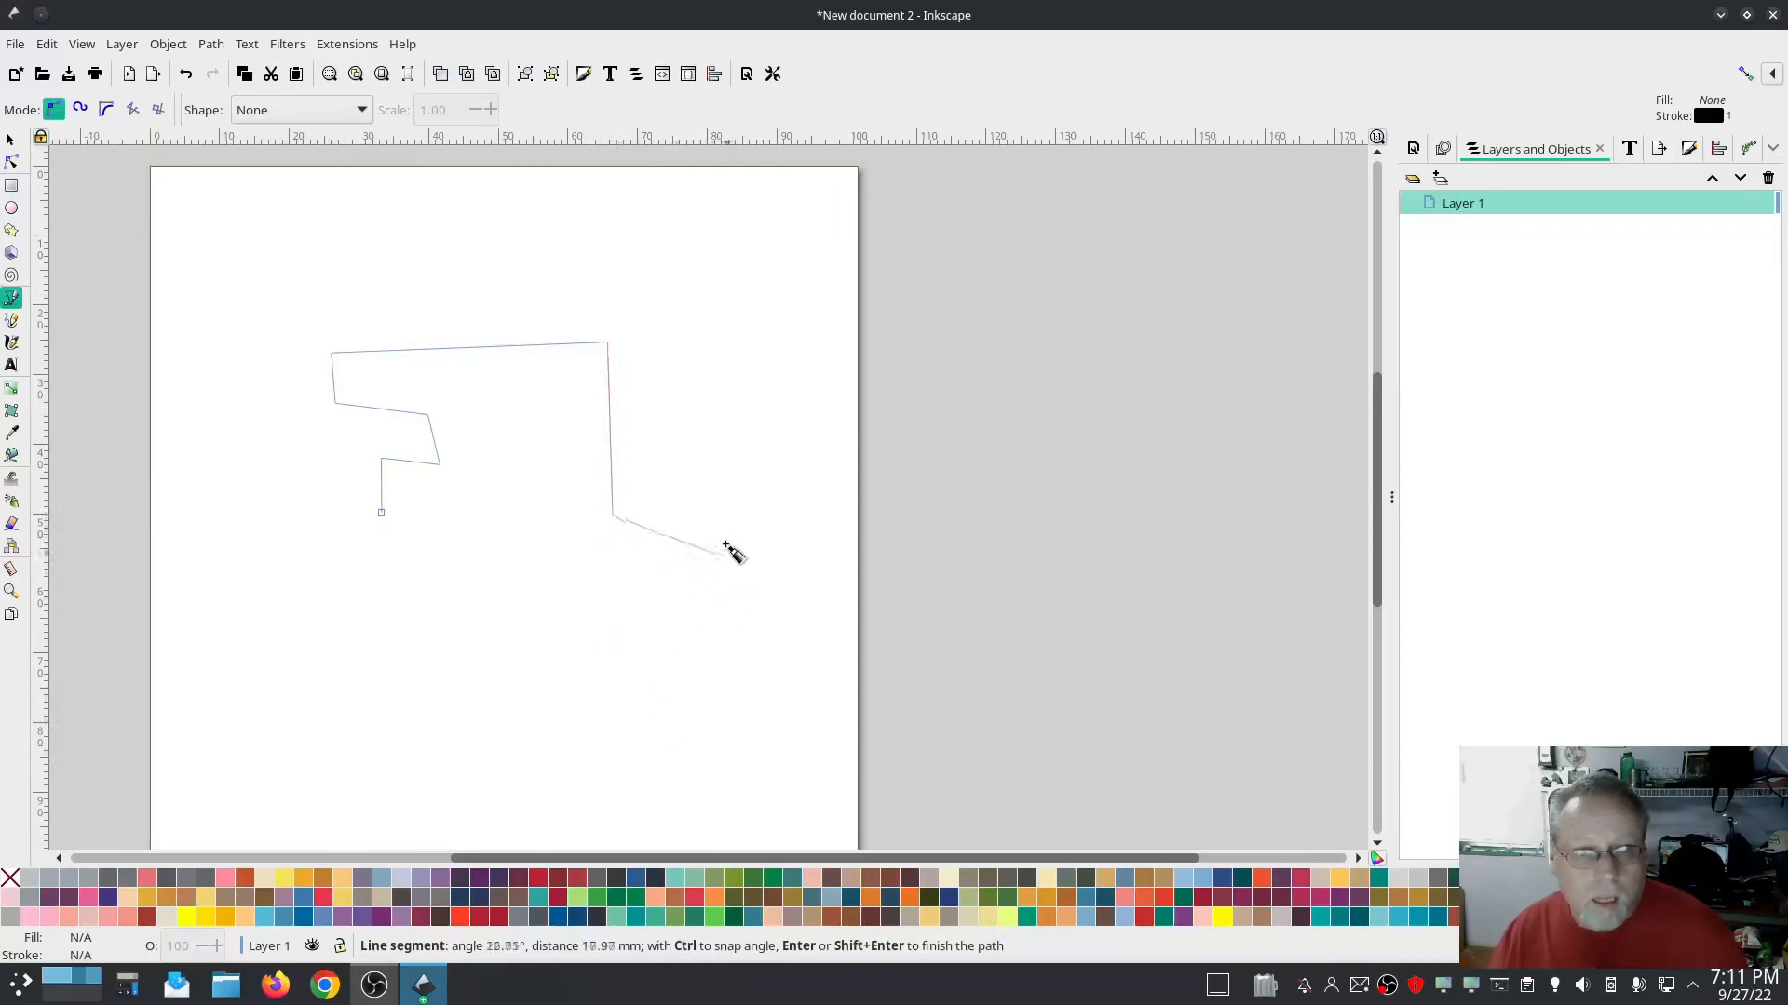
{"action": "left_click", "coordinate": [734, 516]}
{"action": "left_click", "coordinate": [732, 734]}
{"action": "left_click", "coordinate": [621, 734]}
{"action": "left_click", "coordinate": [616, 809]}
{"action": "left_click", "coordinate": [400, 808]}
{"action": "left_click", "coordinate": [405, 666]}
{"action": "left_click", "coordinate": [523, 660]}
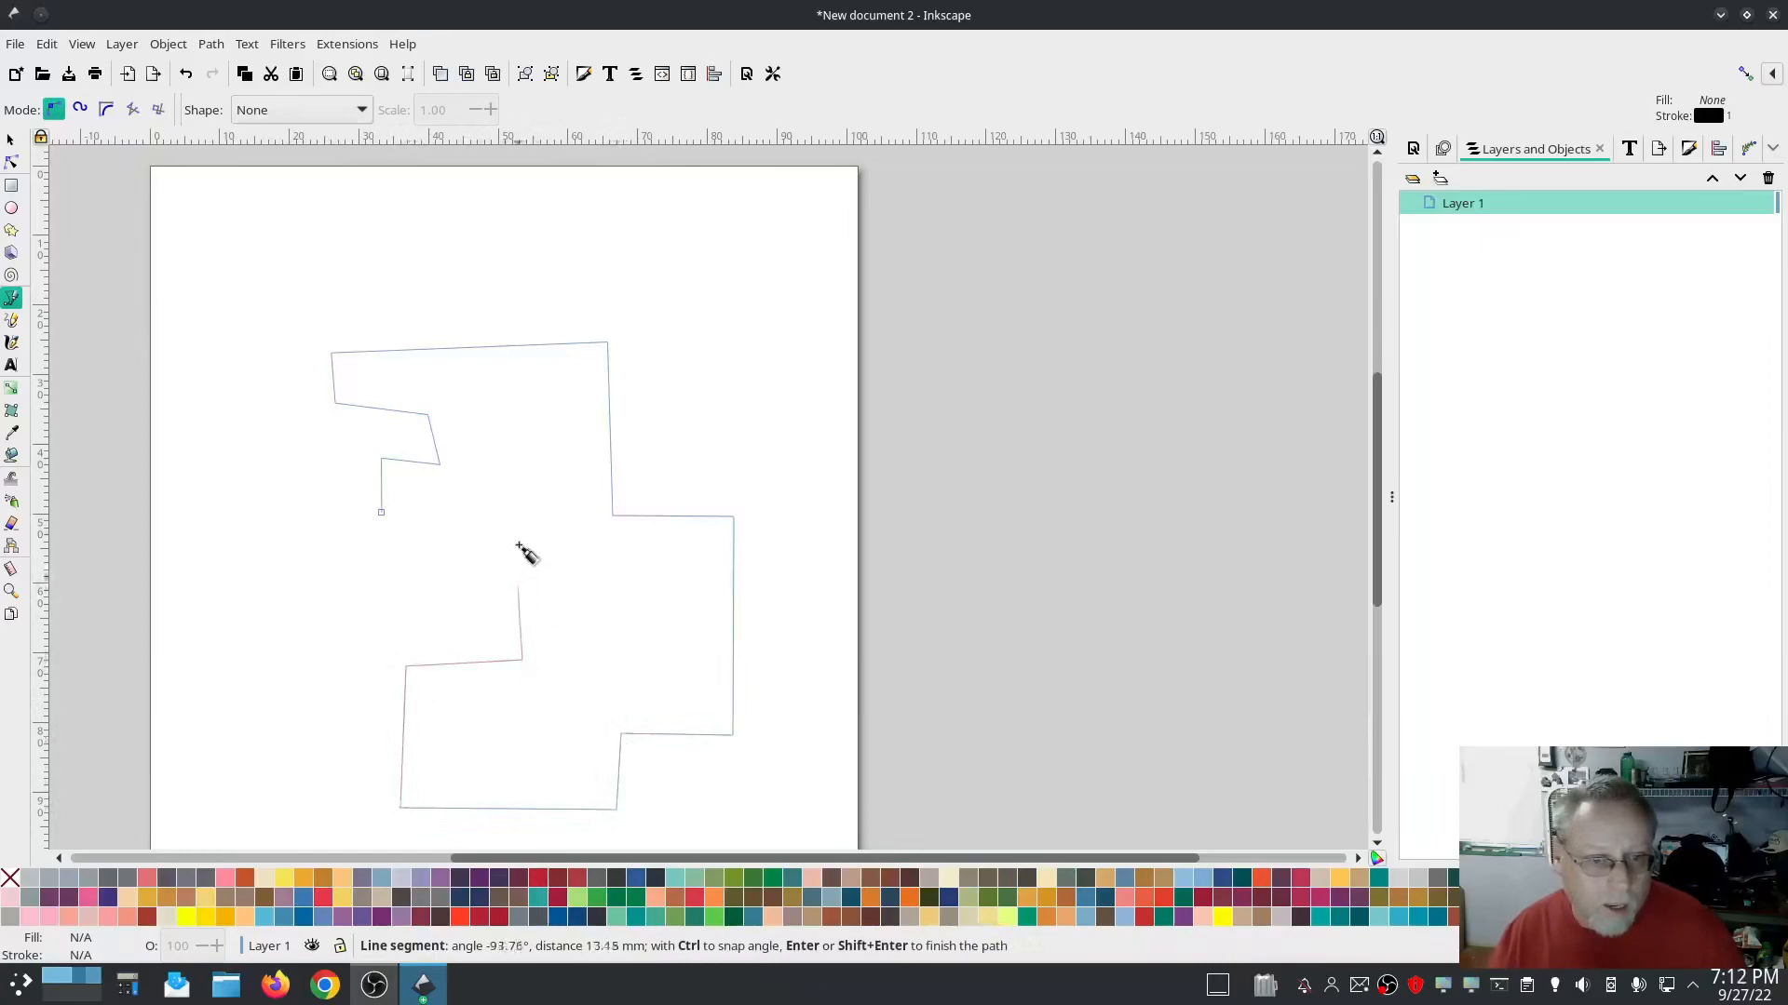
{"action": "left_click", "coordinate": [511, 513]}
{"action": "left_click", "coordinate": [380, 512]}
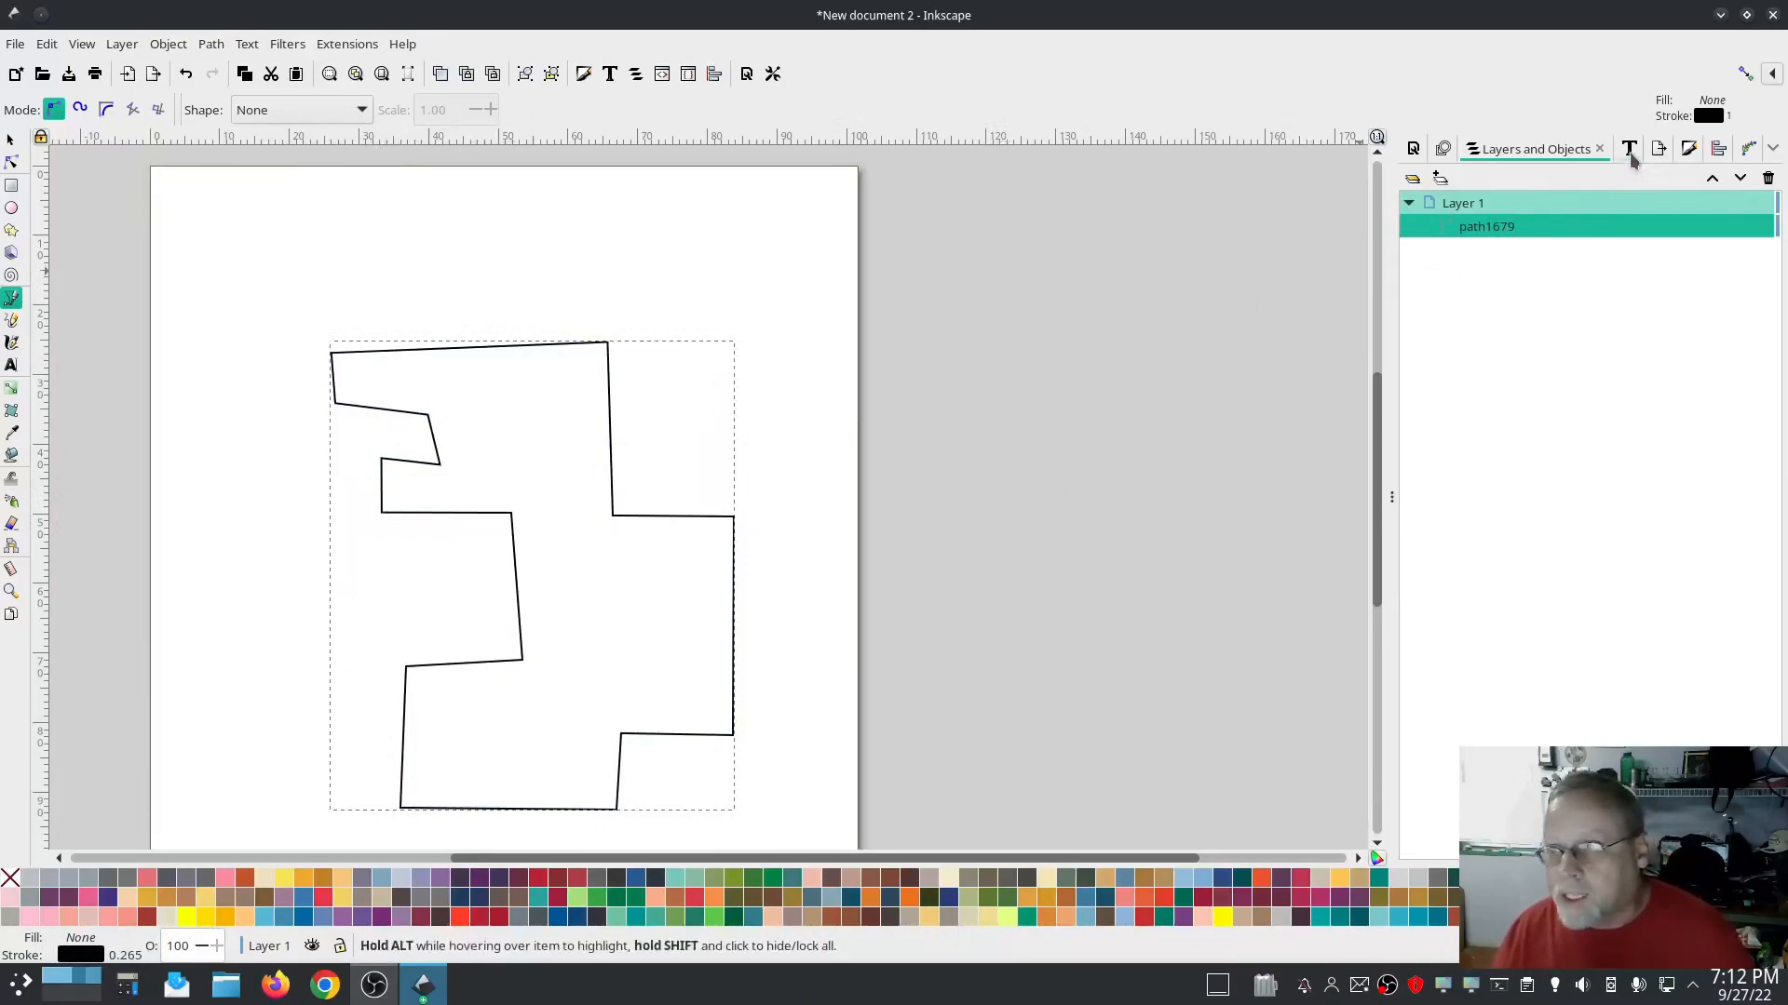
Try a 2 mm stroke width on the stepped outline, and set it to 3 mm
{"action": "left_click", "coordinate": [1692, 151]}
{"action": "left_click", "coordinate": [1426, 180]}
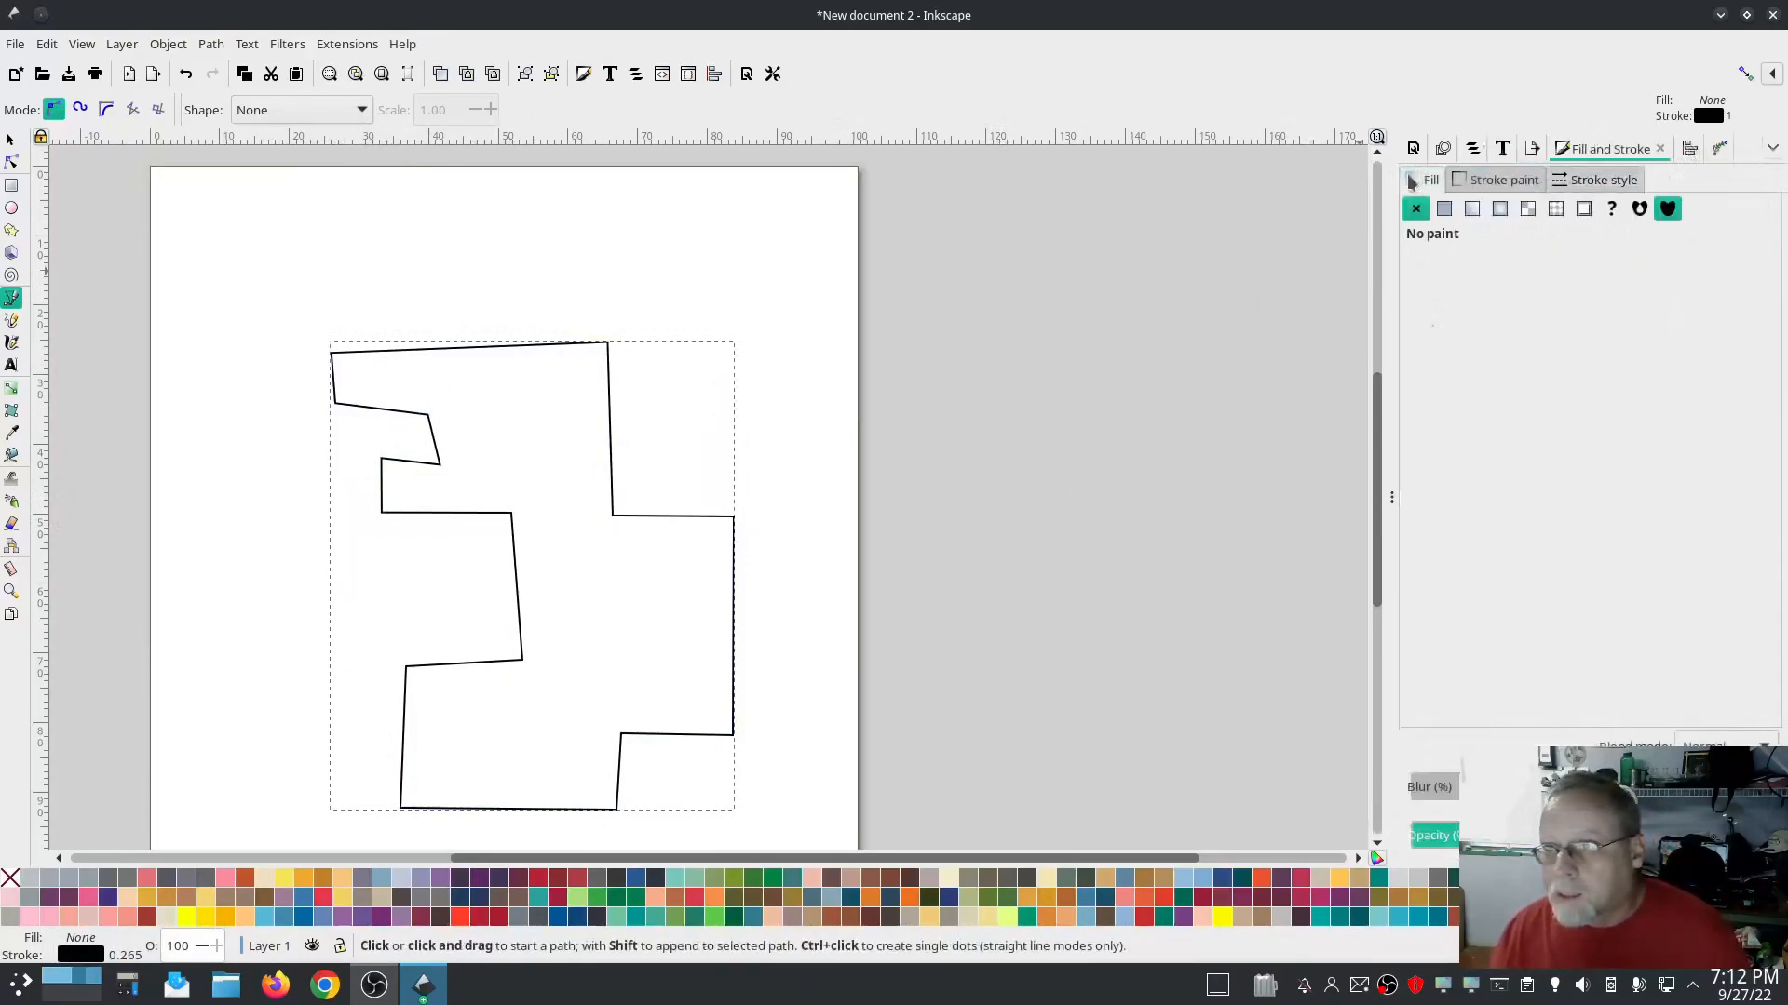
{"action": "left_click", "coordinate": [1471, 180]}
{"action": "left_click", "coordinate": [1582, 180]}
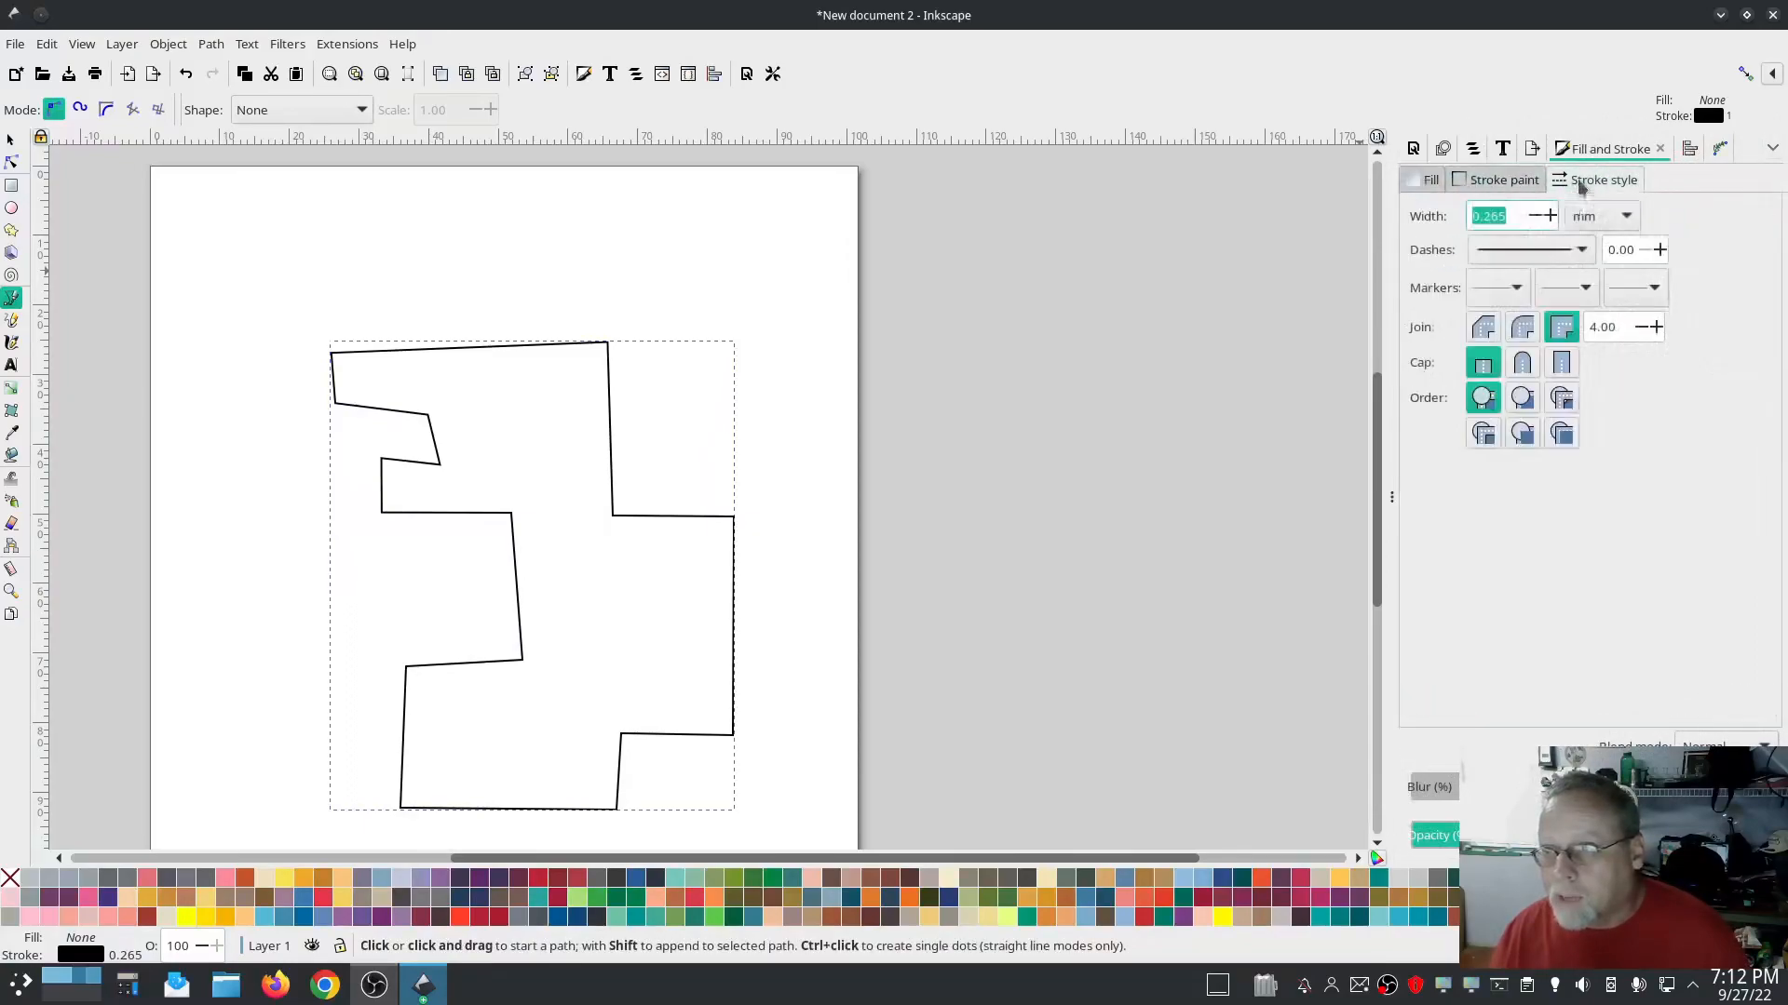
{"action": "type", "text": "2"}
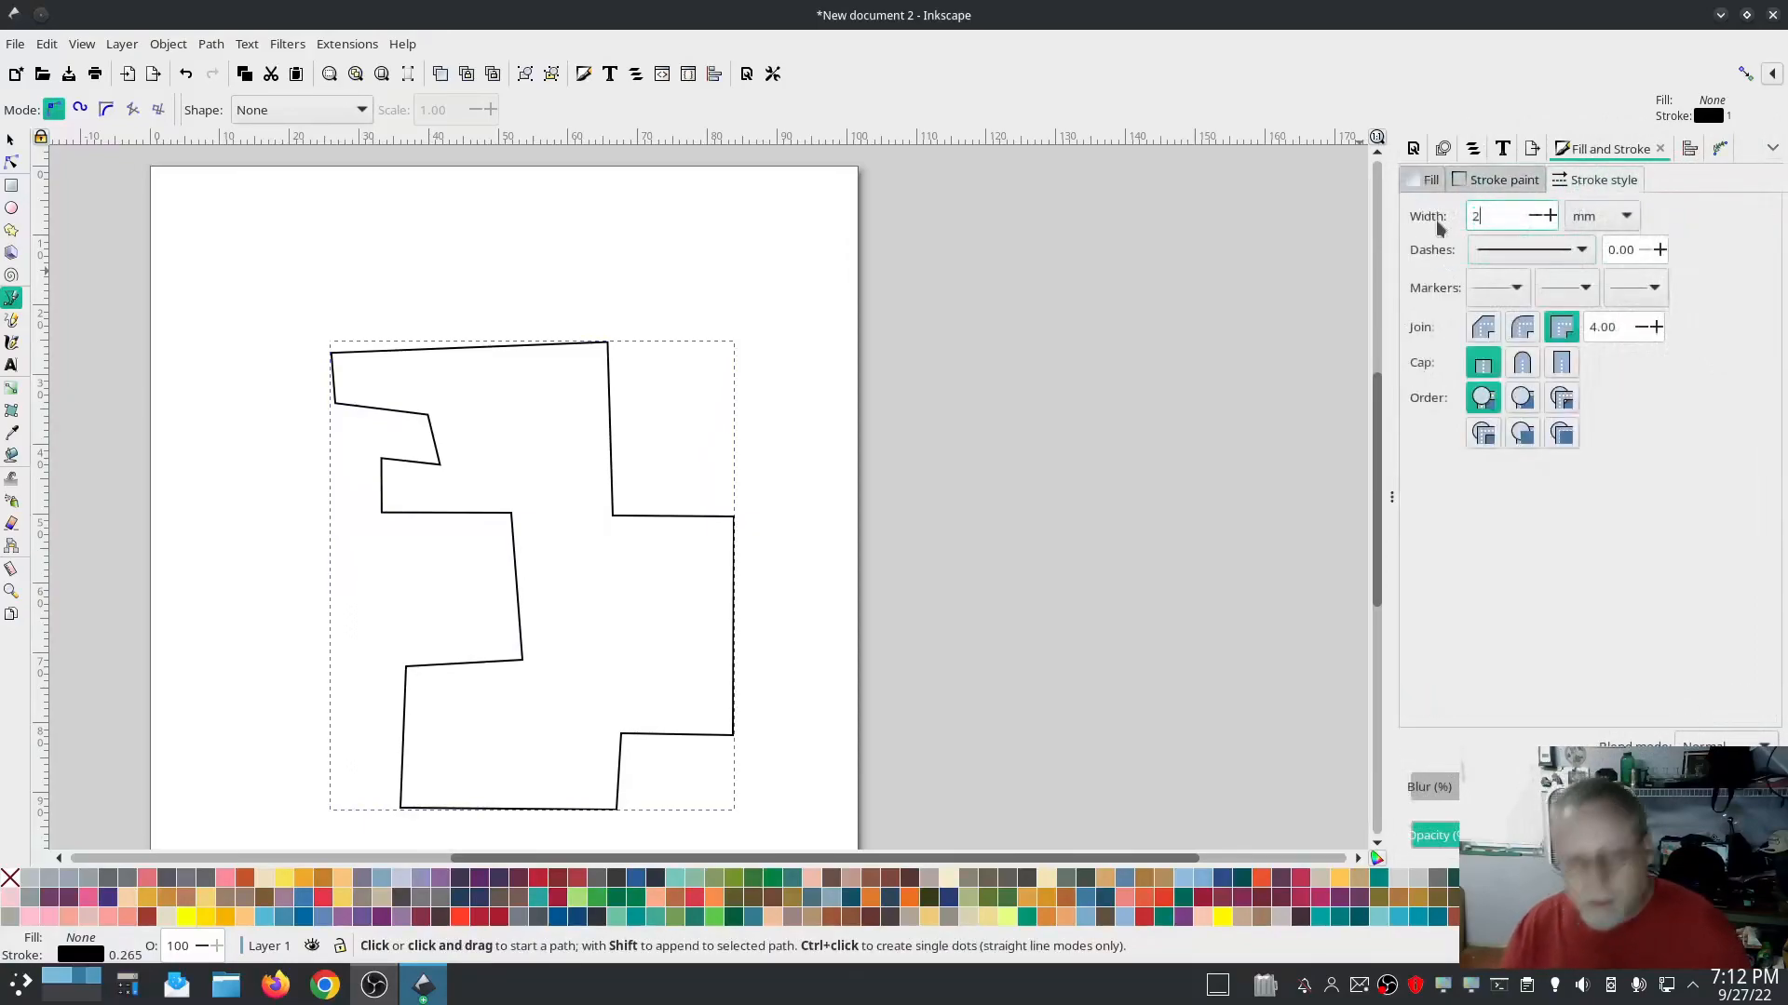
{"action": "key", "text": "Return"}
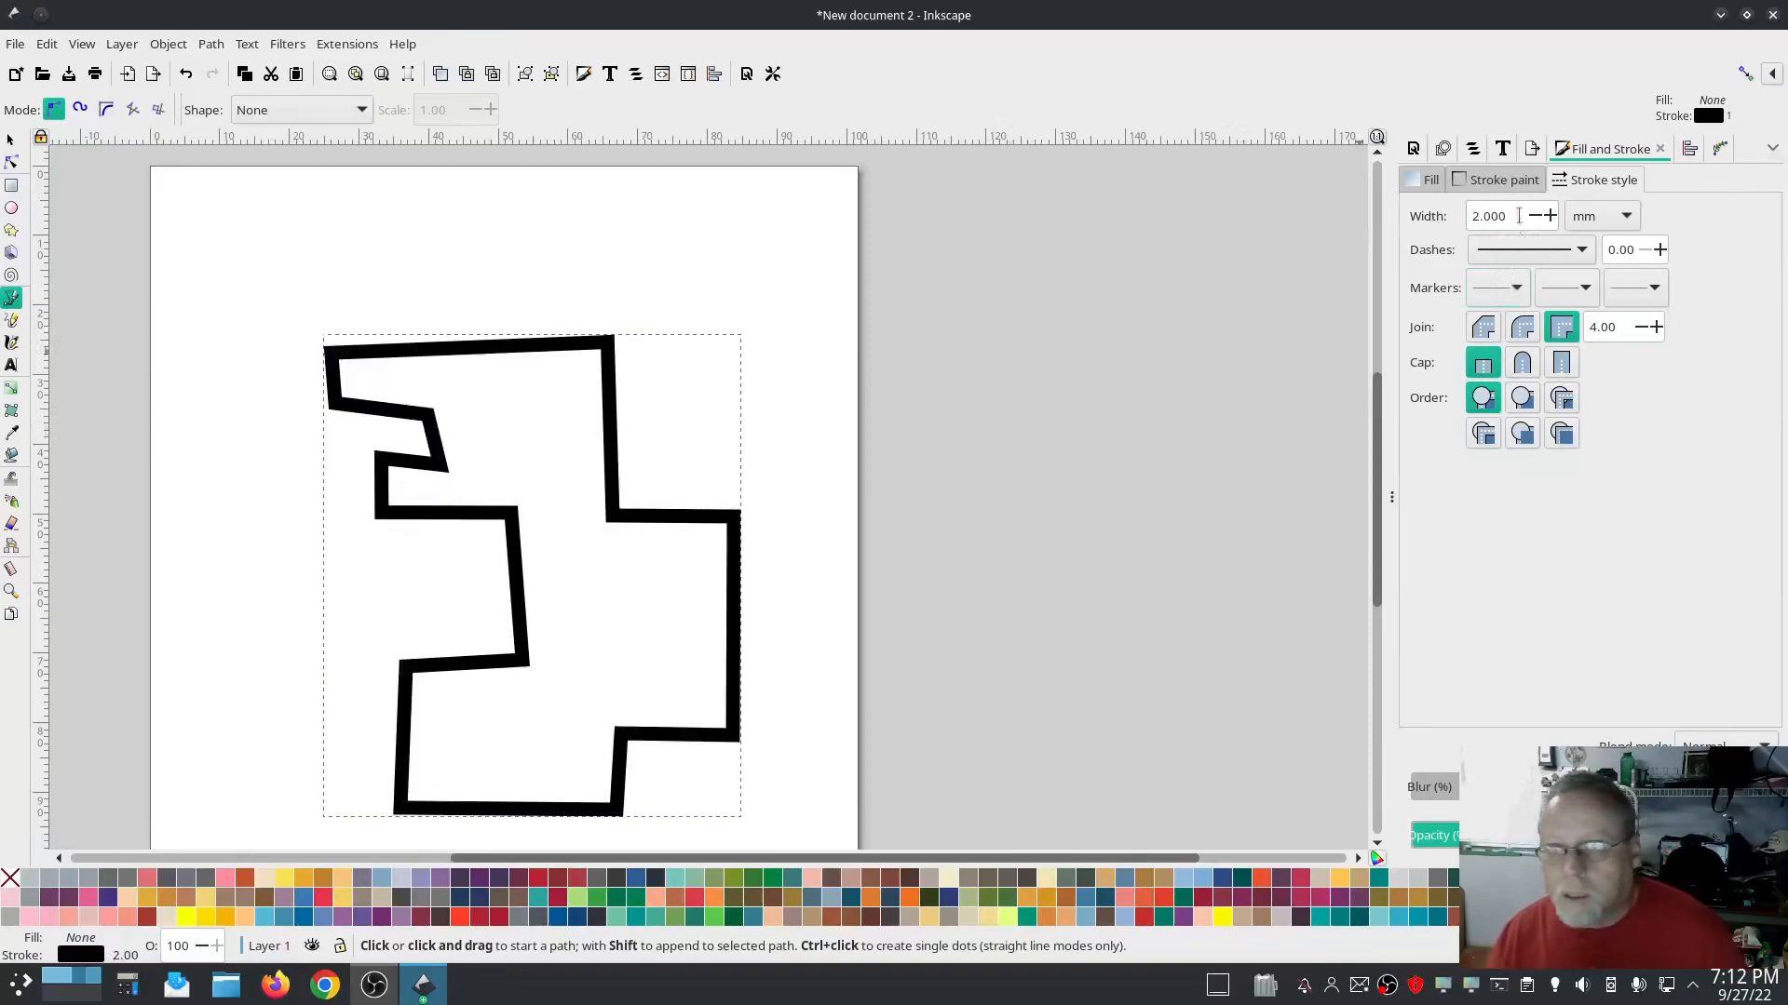
{"action": "type", "text": "3"}
{"action": "key", "text": "Return"}
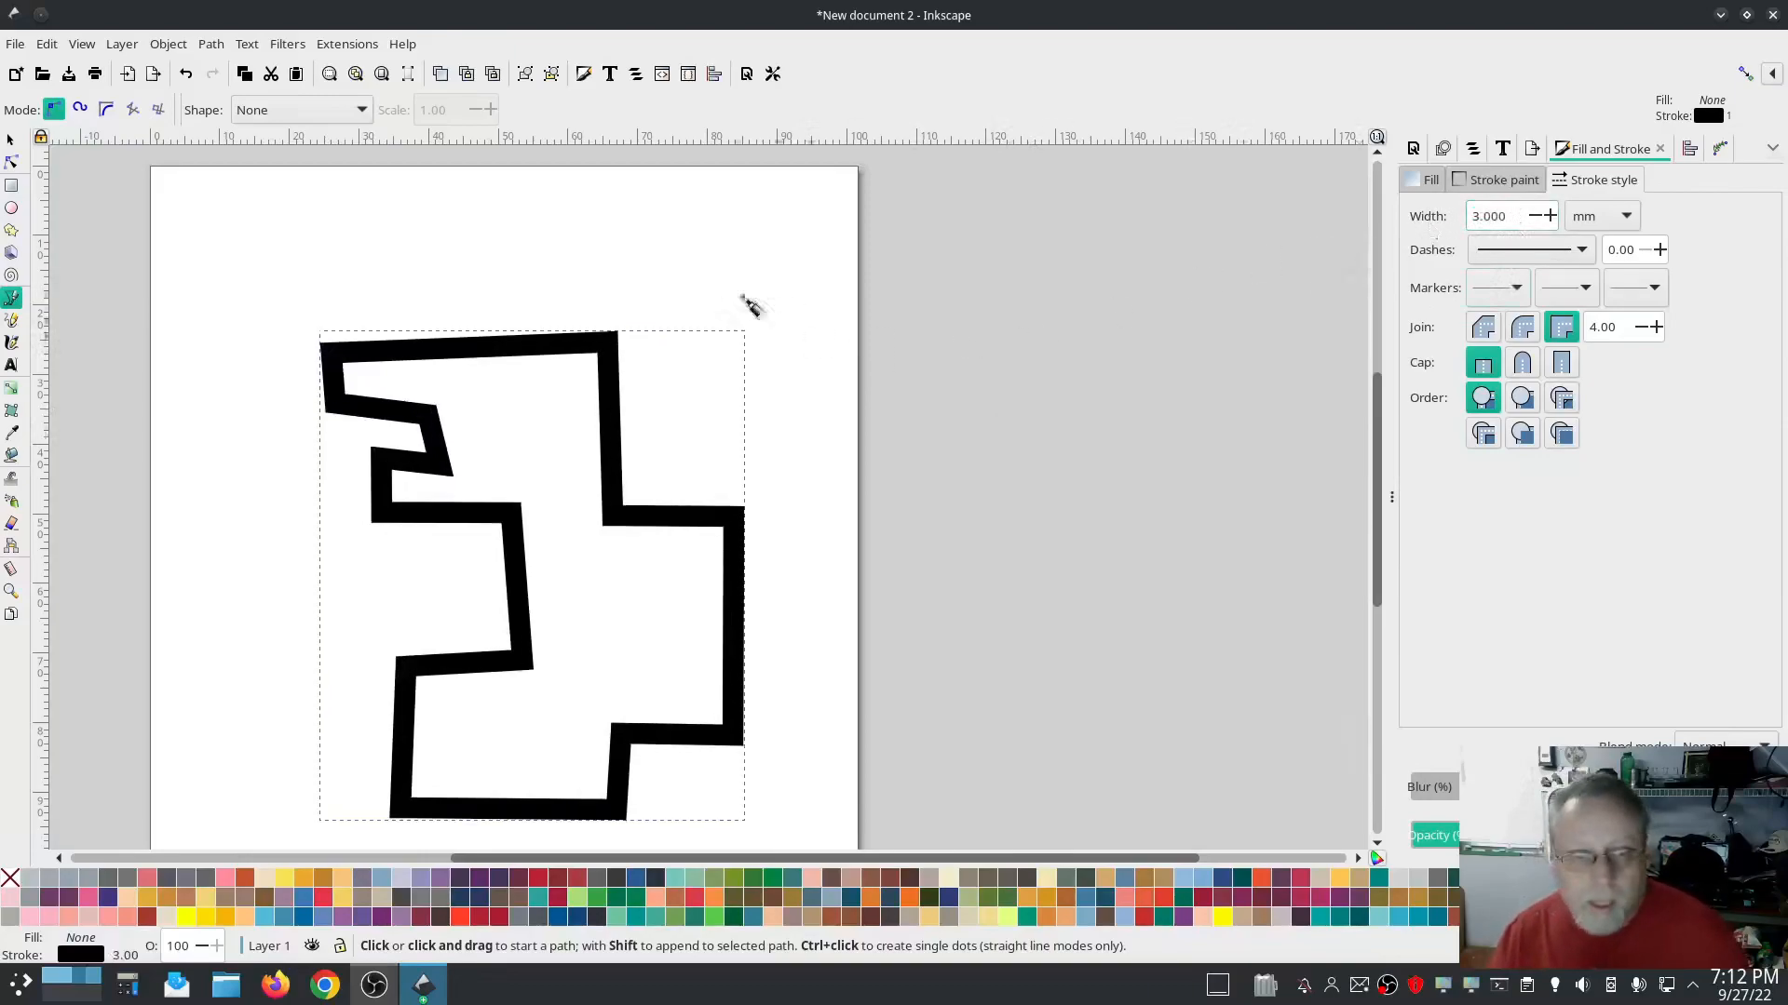
Convert the stepped outline to satin with Ink/Stitch and list the paths in Layer 1
{"action": "left_click", "coordinate": [346, 44]}
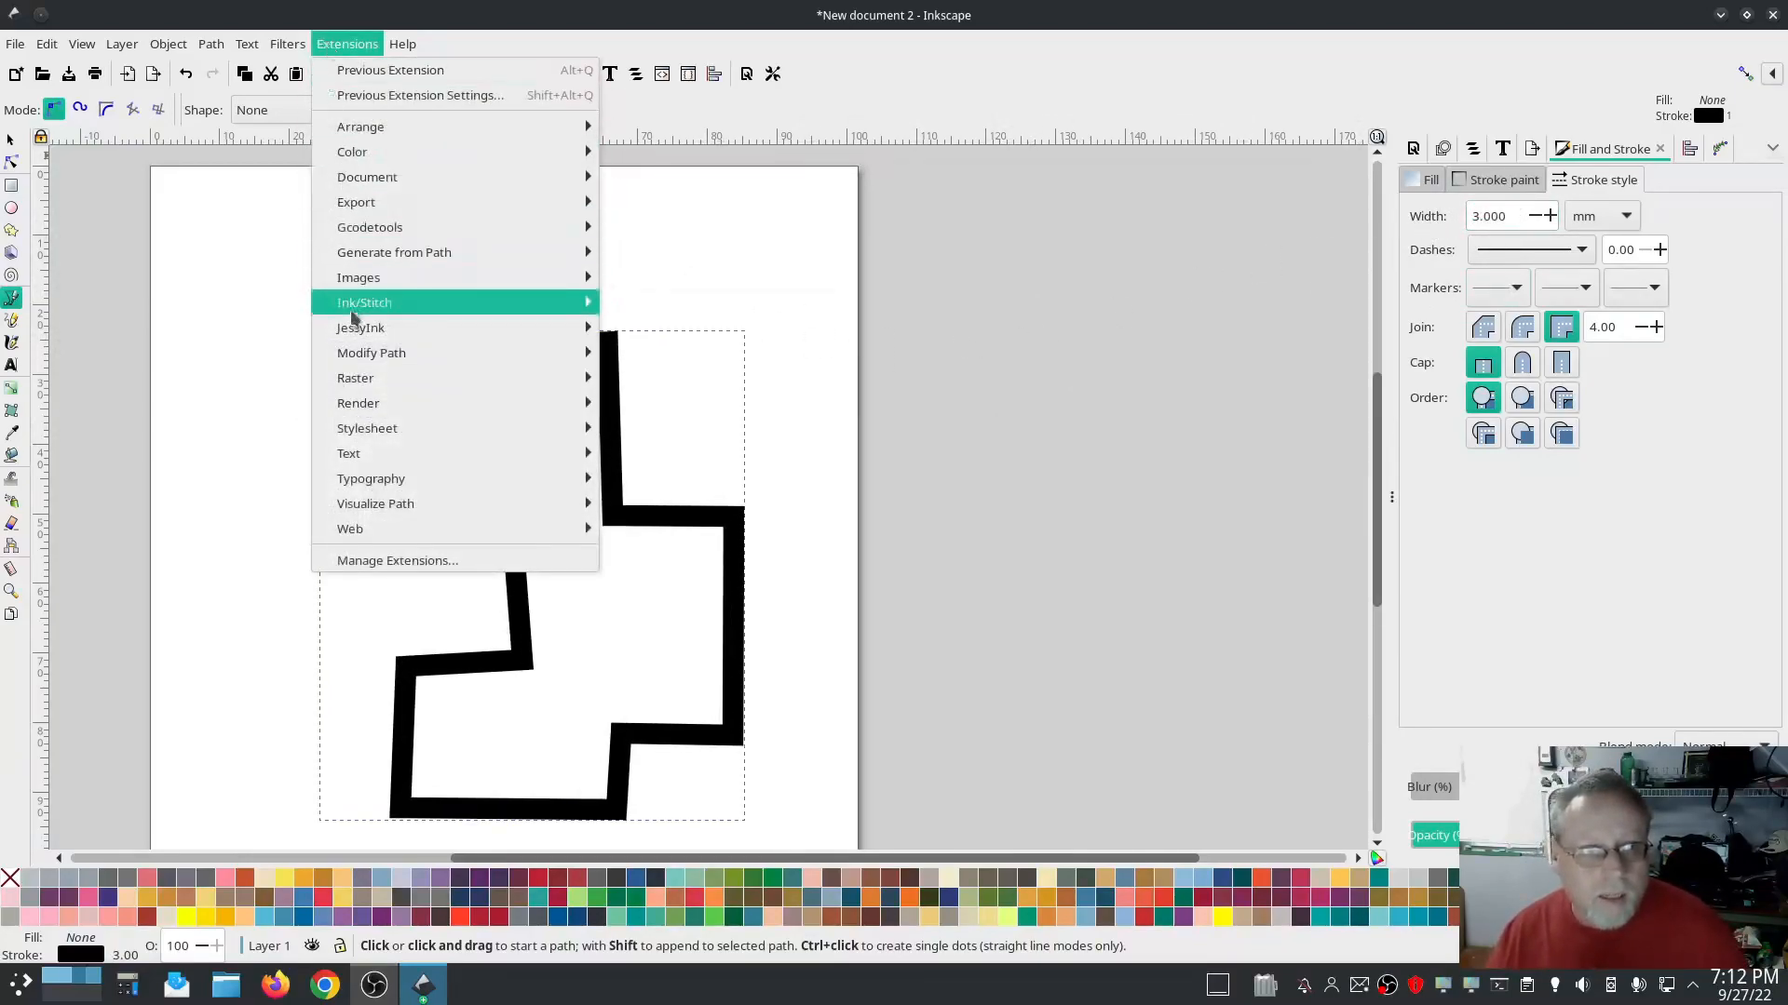
{"action": "mouse_move", "coordinate": [363, 302]}
{"action": "mouse_move", "coordinate": [672, 583]}
{"action": "left_click", "coordinate": [898, 580]}
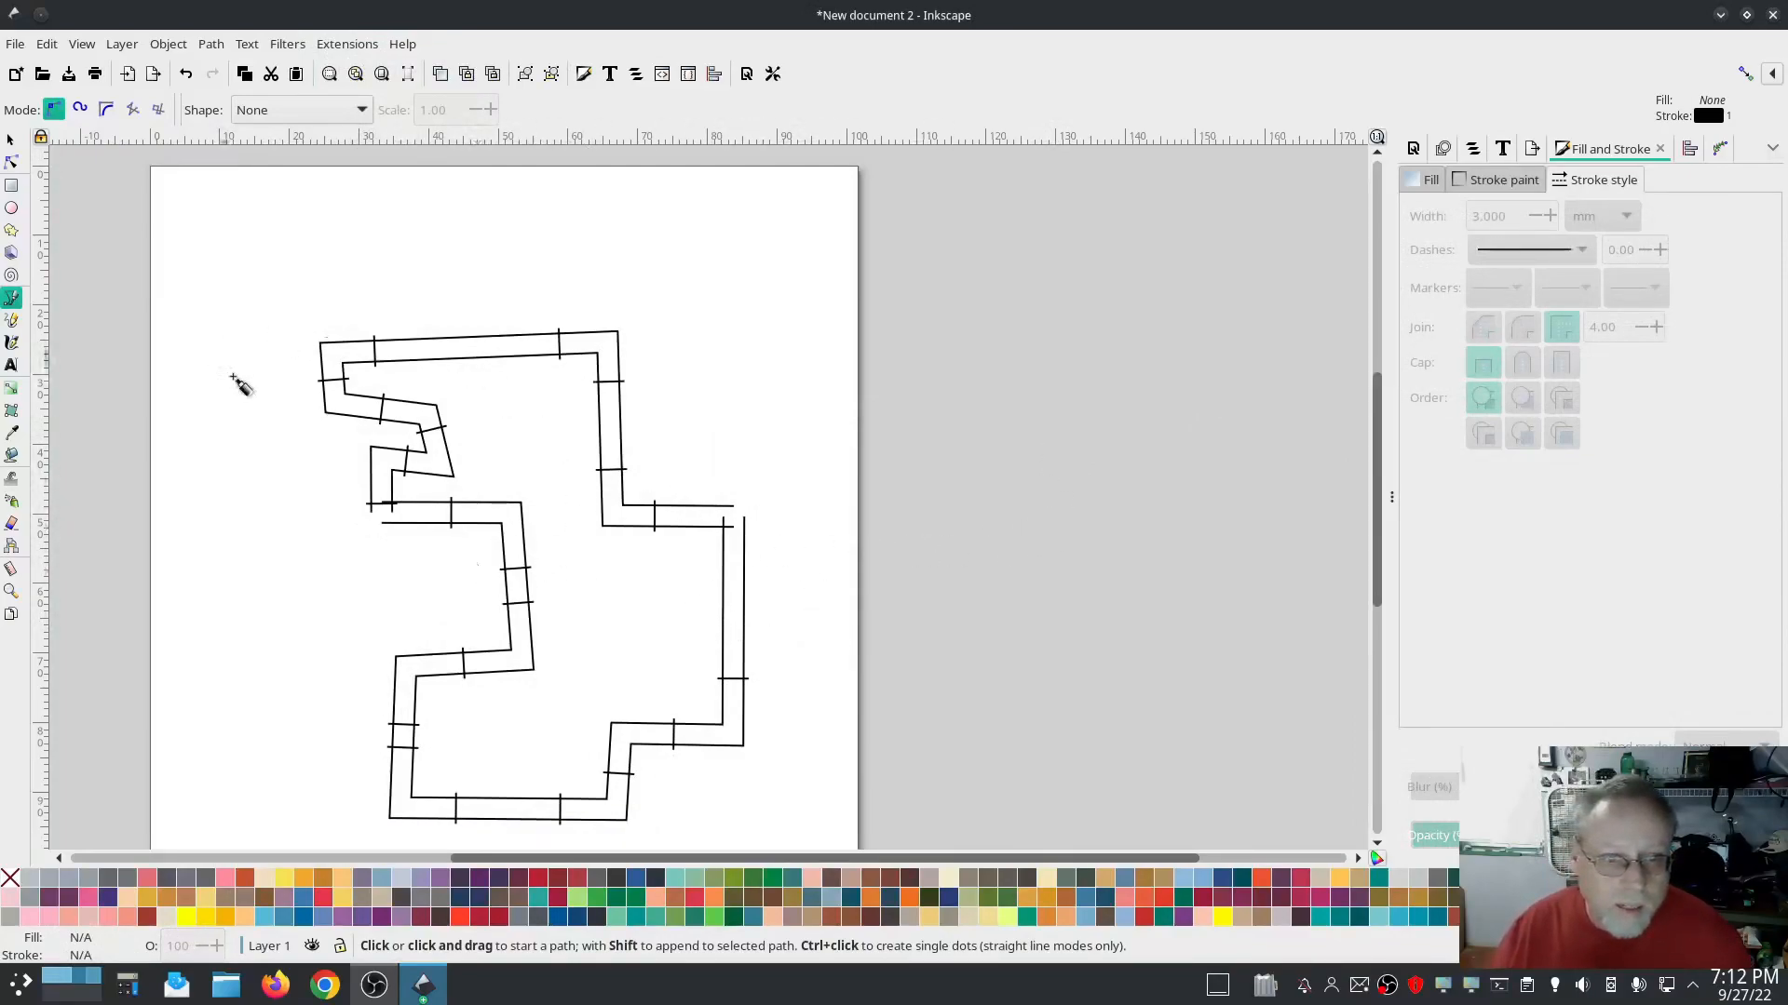
{"action": "left_click", "coordinate": [1476, 153]}
{"action": "left_click", "coordinate": [1408, 203]}
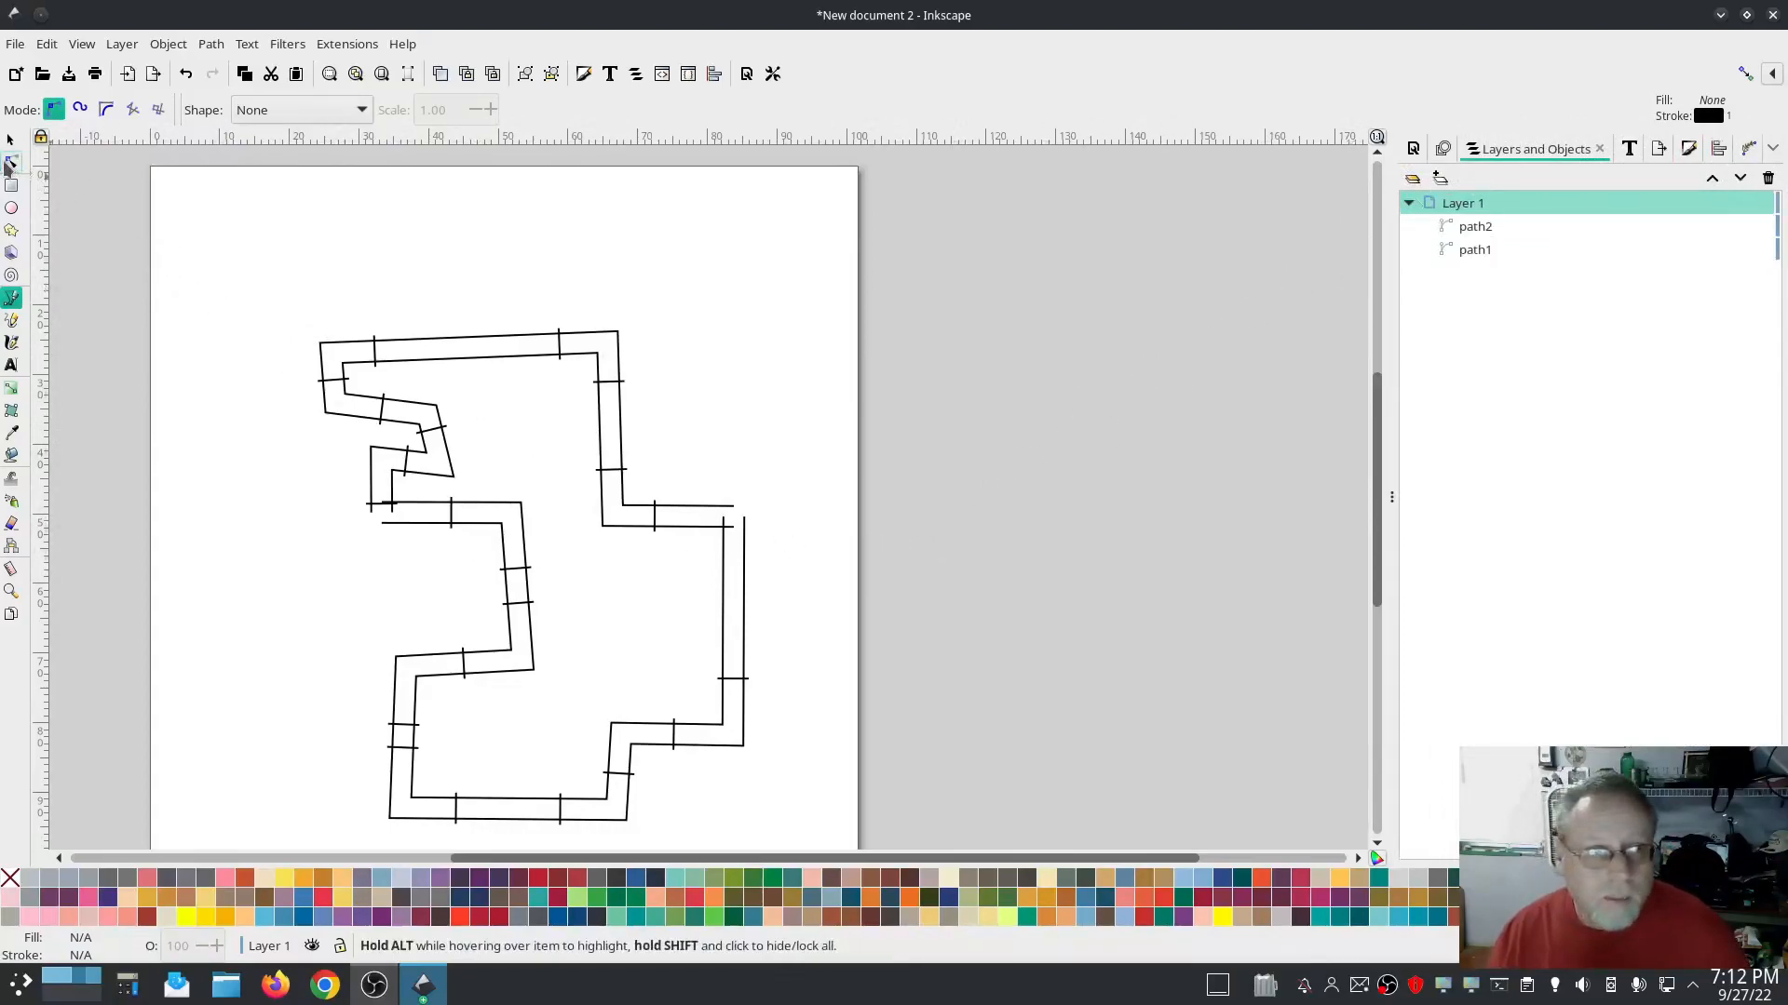
Close the outline's open right-hand corner by aligning and joining the inner and outer rail end nodes of path1 and path2
{"action": "left_click", "coordinate": [9, 164]}
{"action": "scroll", "coordinate": [740, 526], "scroll_direction": "up", "scroll_amount": 3}
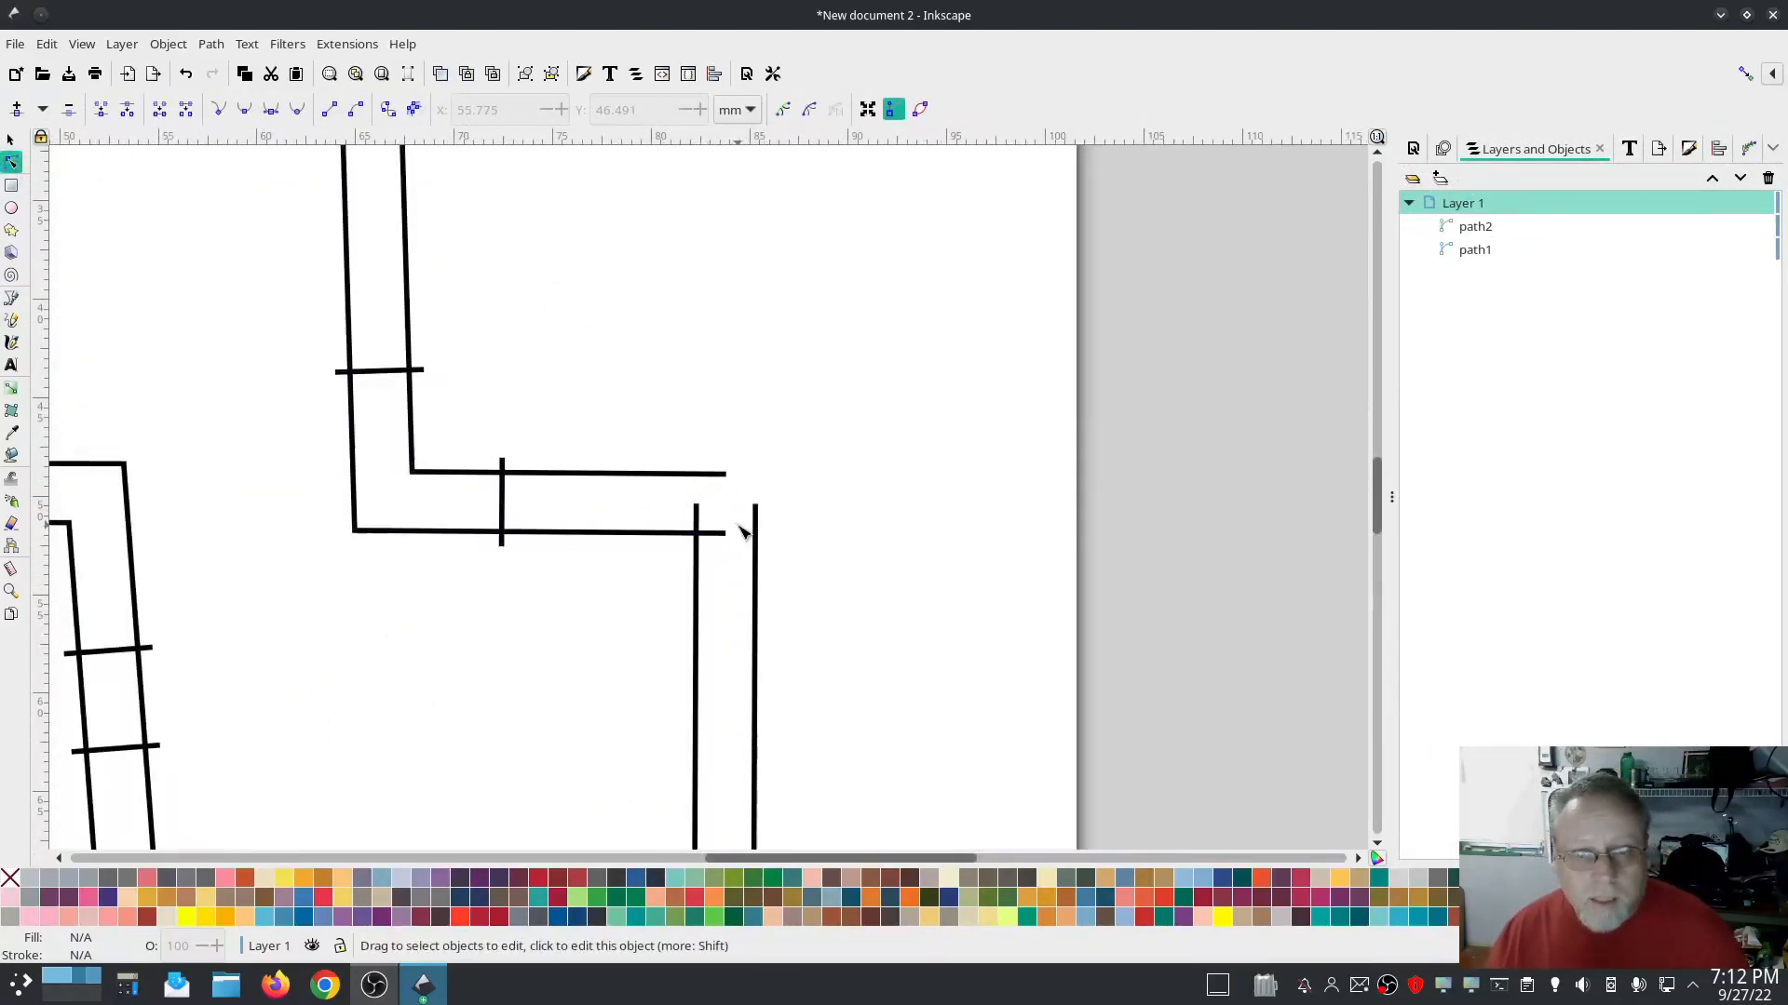
{"action": "left_click", "coordinate": [726, 536]}
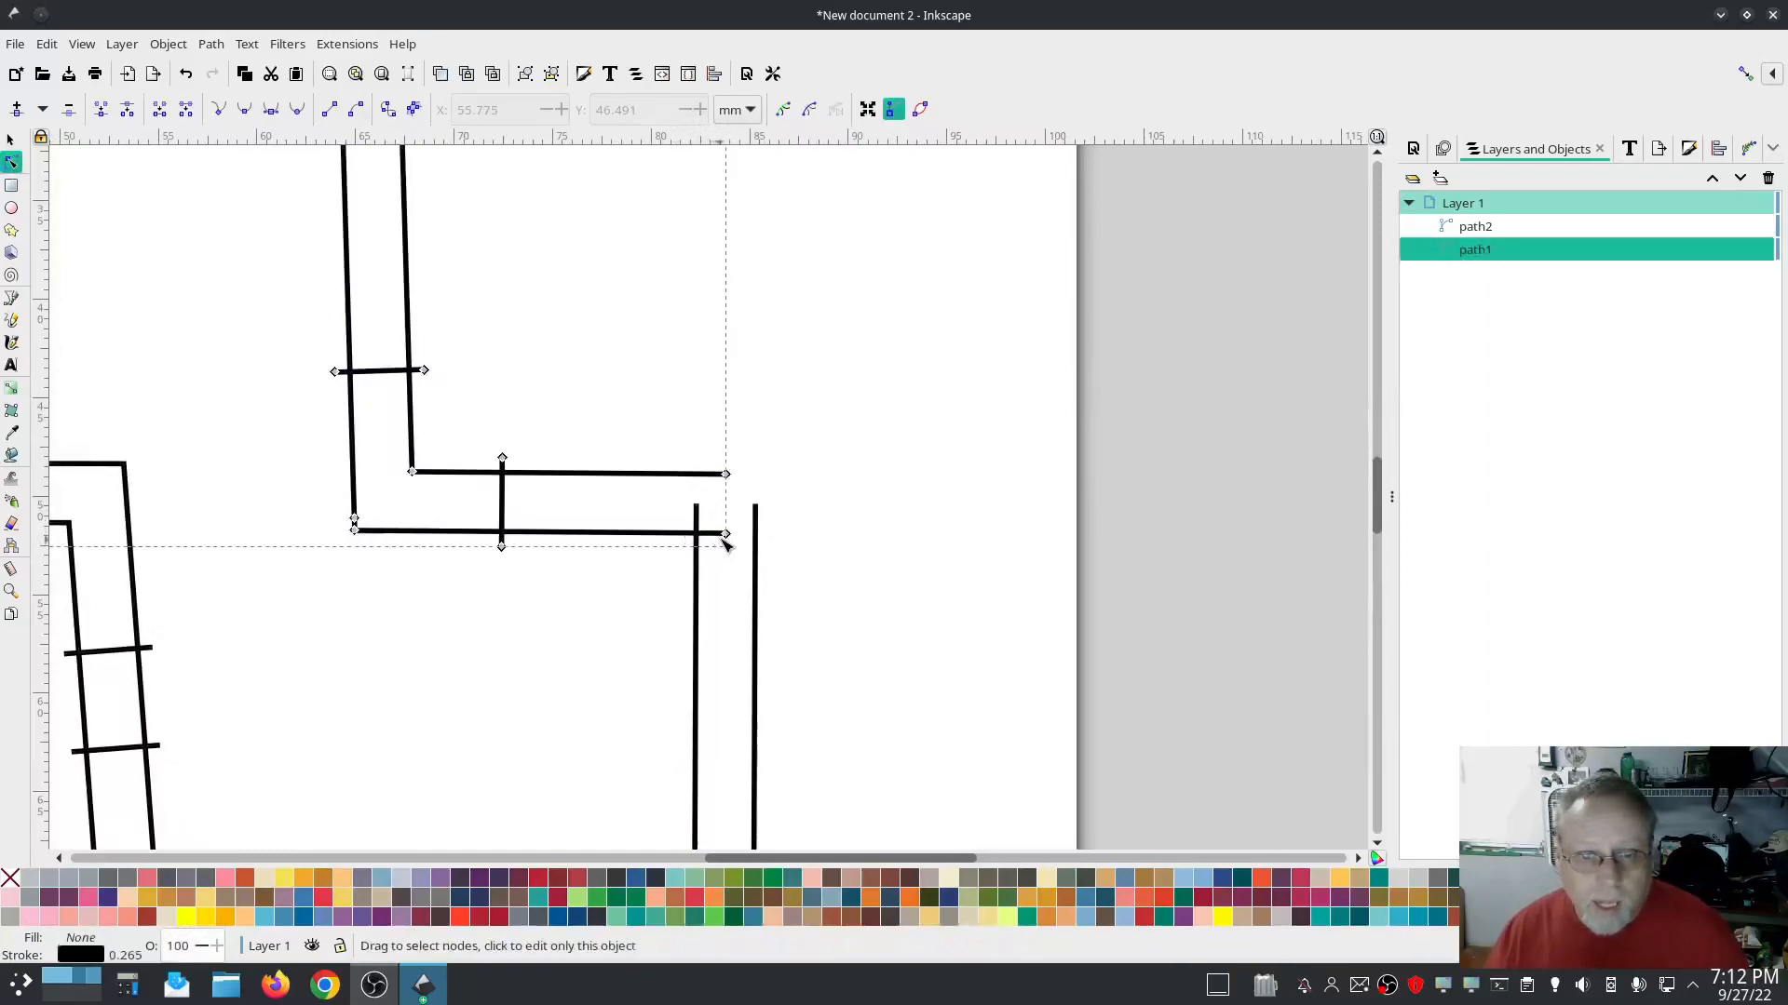
{"action": "left_click_drag", "start_coordinate": [725, 535], "coordinate": [697, 535]}
{"action": "left_click", "coordinate": [697, 514]}
{"action": "left_click", "coordinate": [672, 537], "text": "shift"}
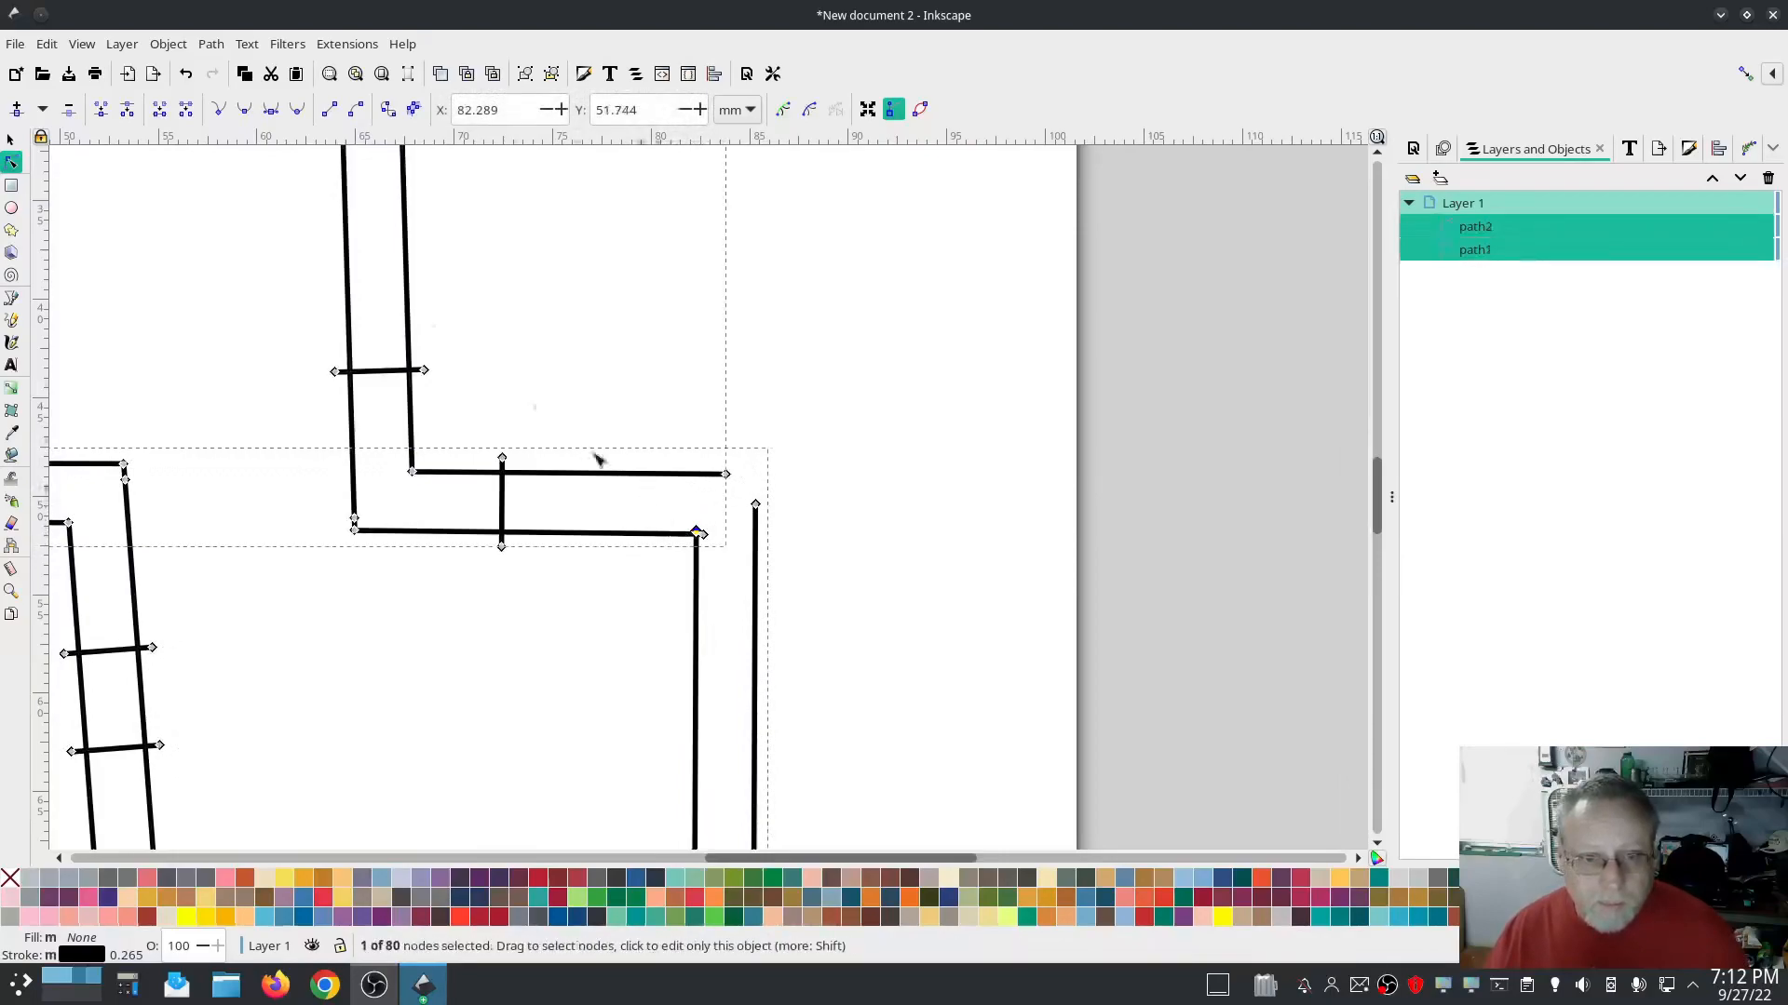
{"action": "left_click_drag", "start_coordinate": [705, 545], "coordinate": [706, 546]}
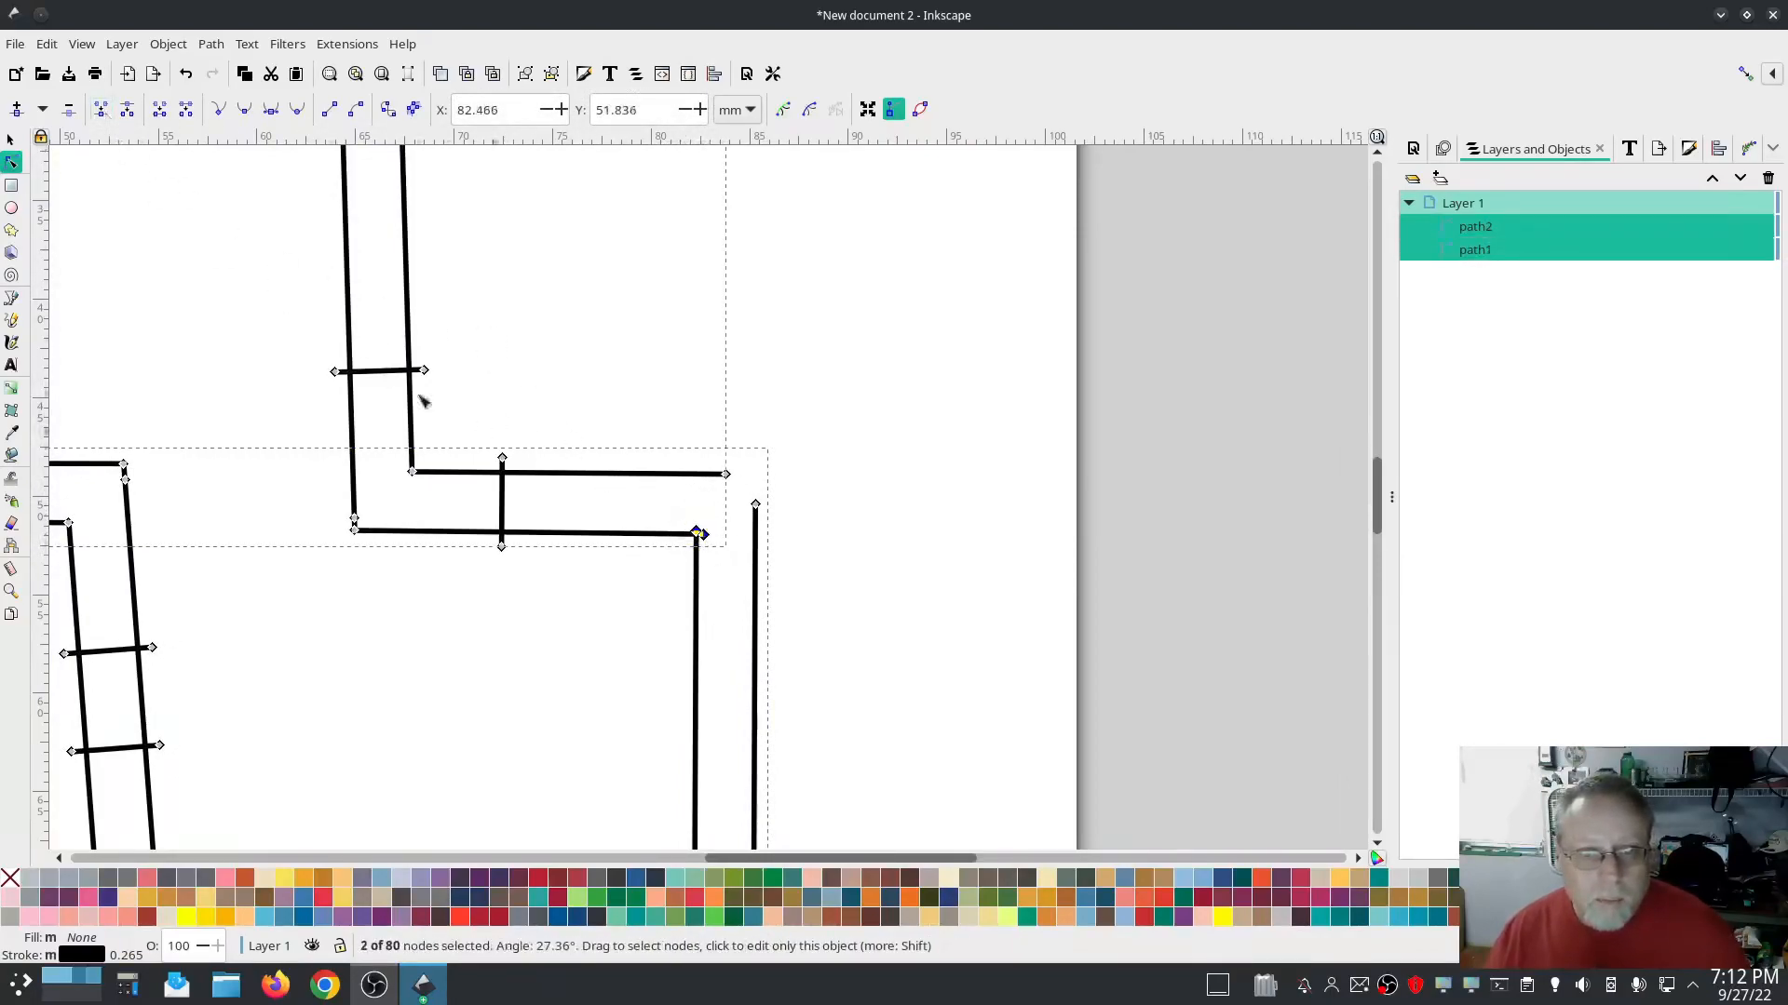
{"action": "left_click", "coordinate": [103, 110]}
{"action": "left_click_drag", "start_coordinate": [733, 478], "coordinate": [652, 450]}
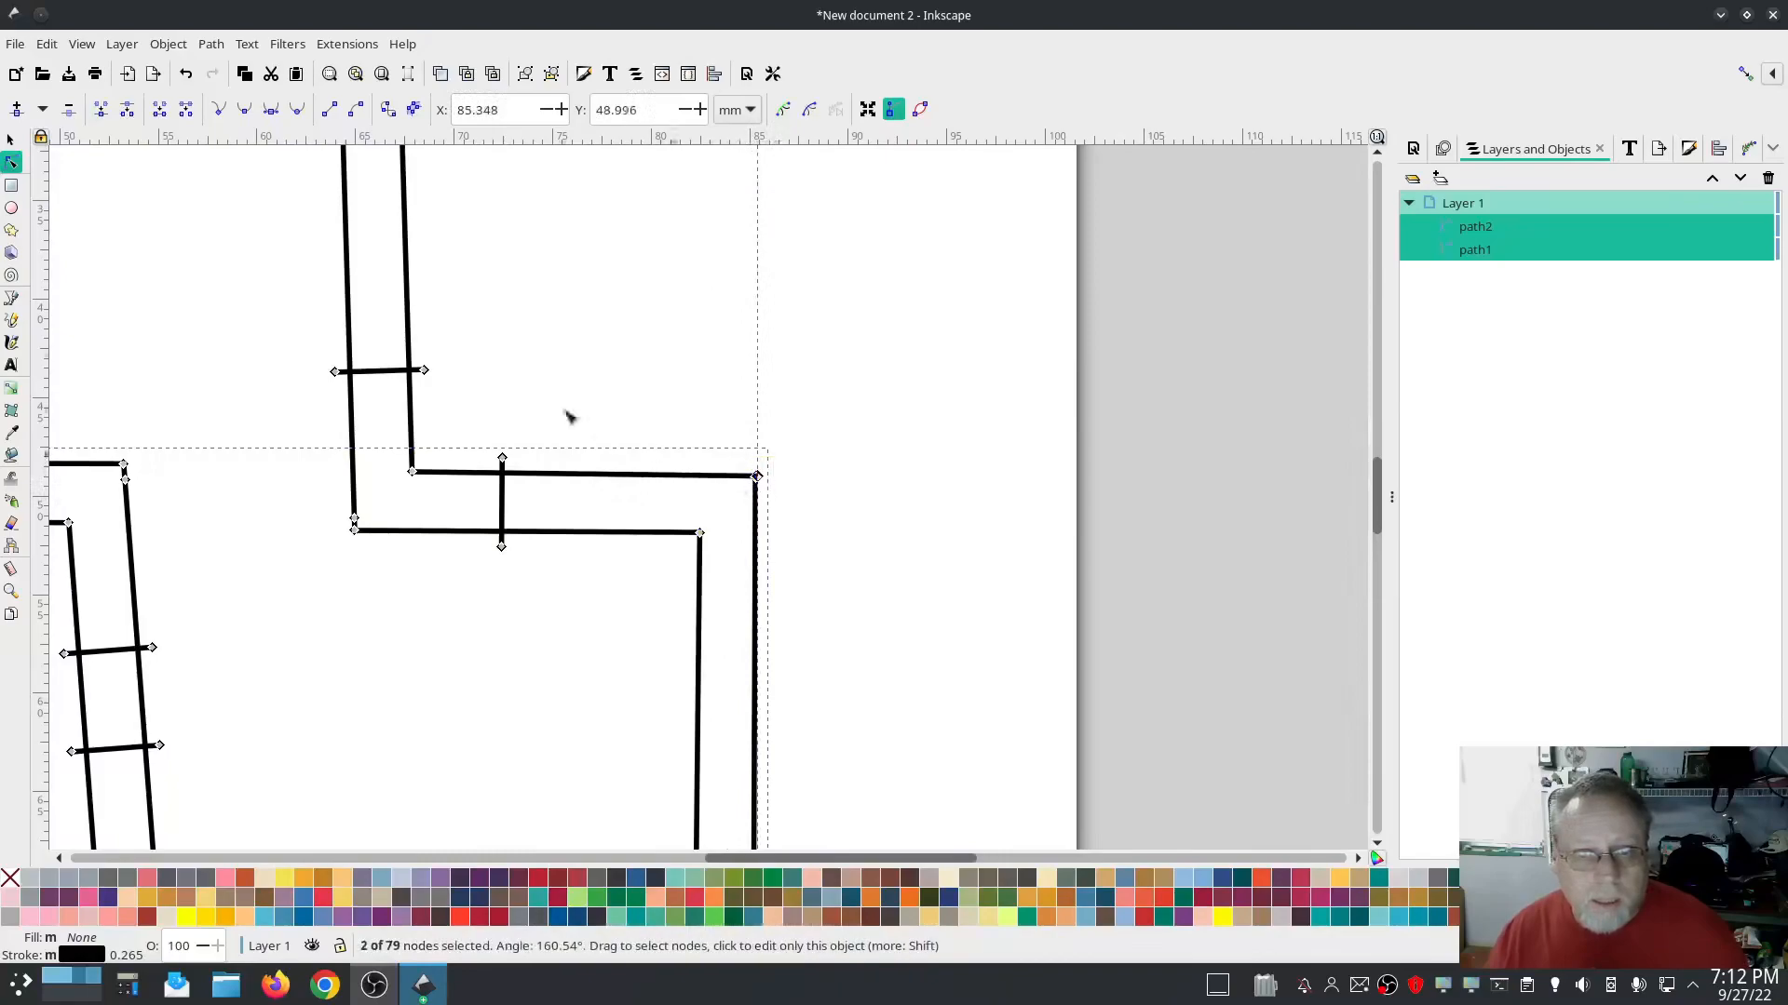
{"action": "left_click", "coordinate": [101, 110]}
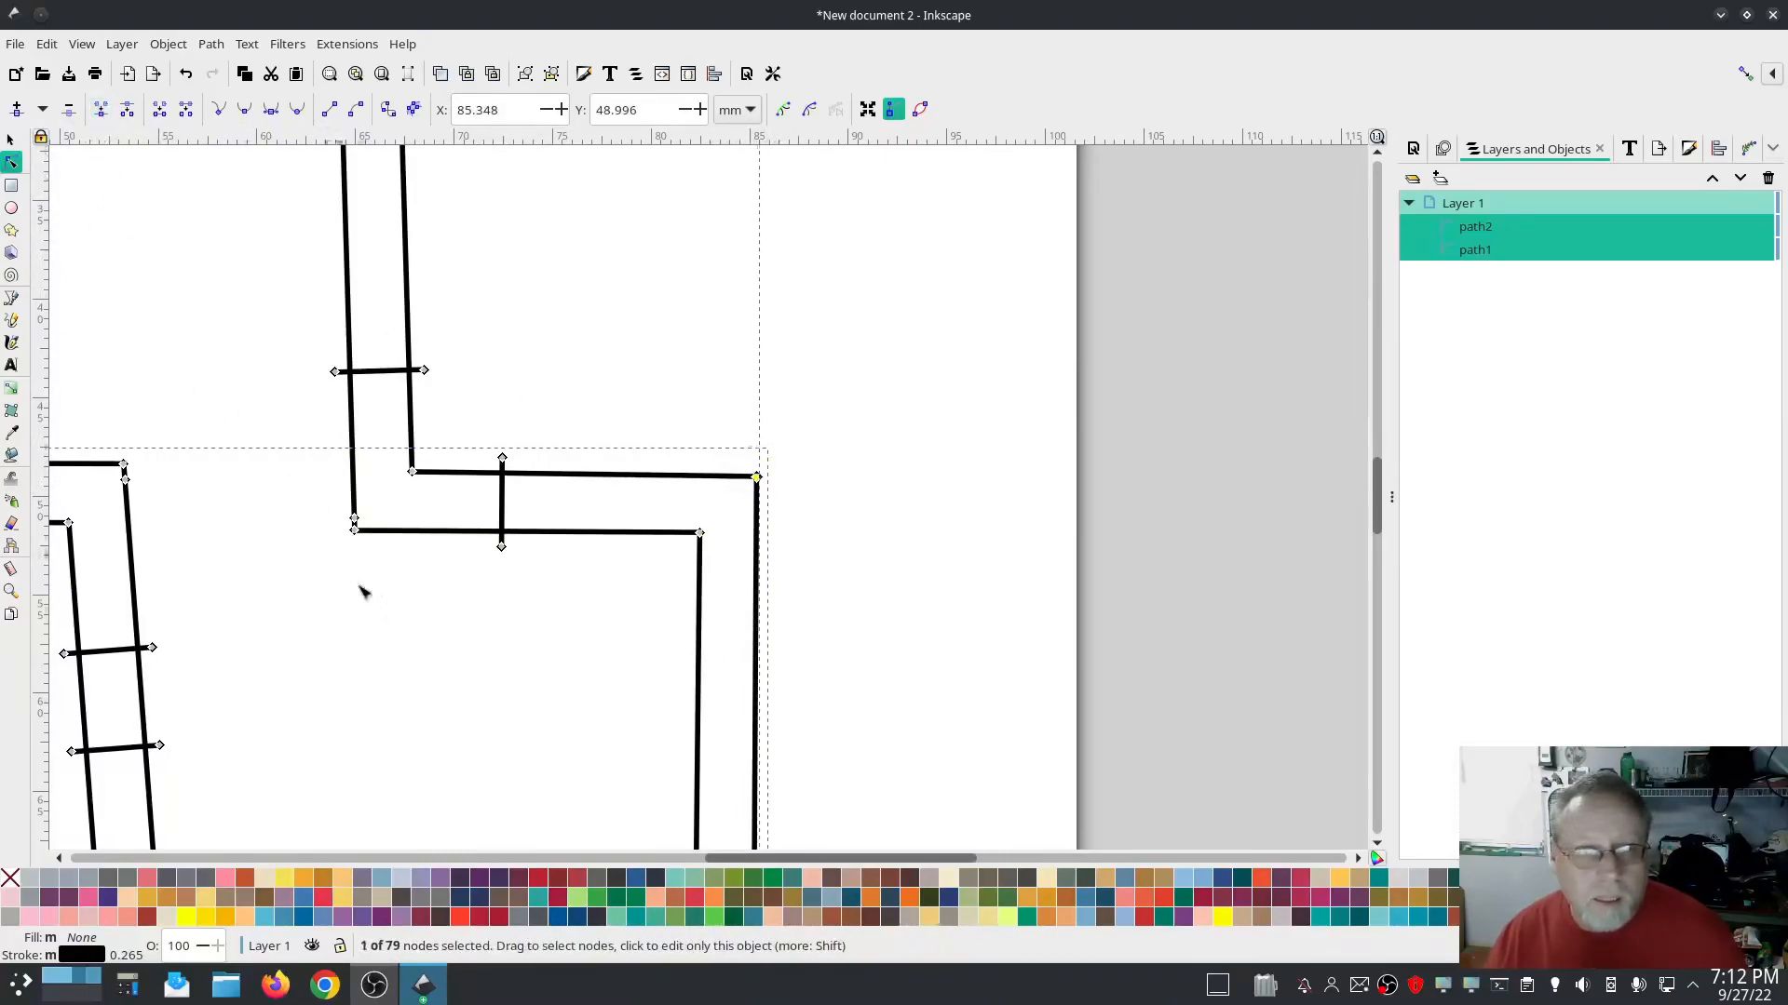
Move the rung at the open left-hand corner up along the column, and join the inner and outer rail end nodes there
{"action": "scroll", "coordinate": [314, 605], "scroll_direction": "left", "scroll_amount": 10}
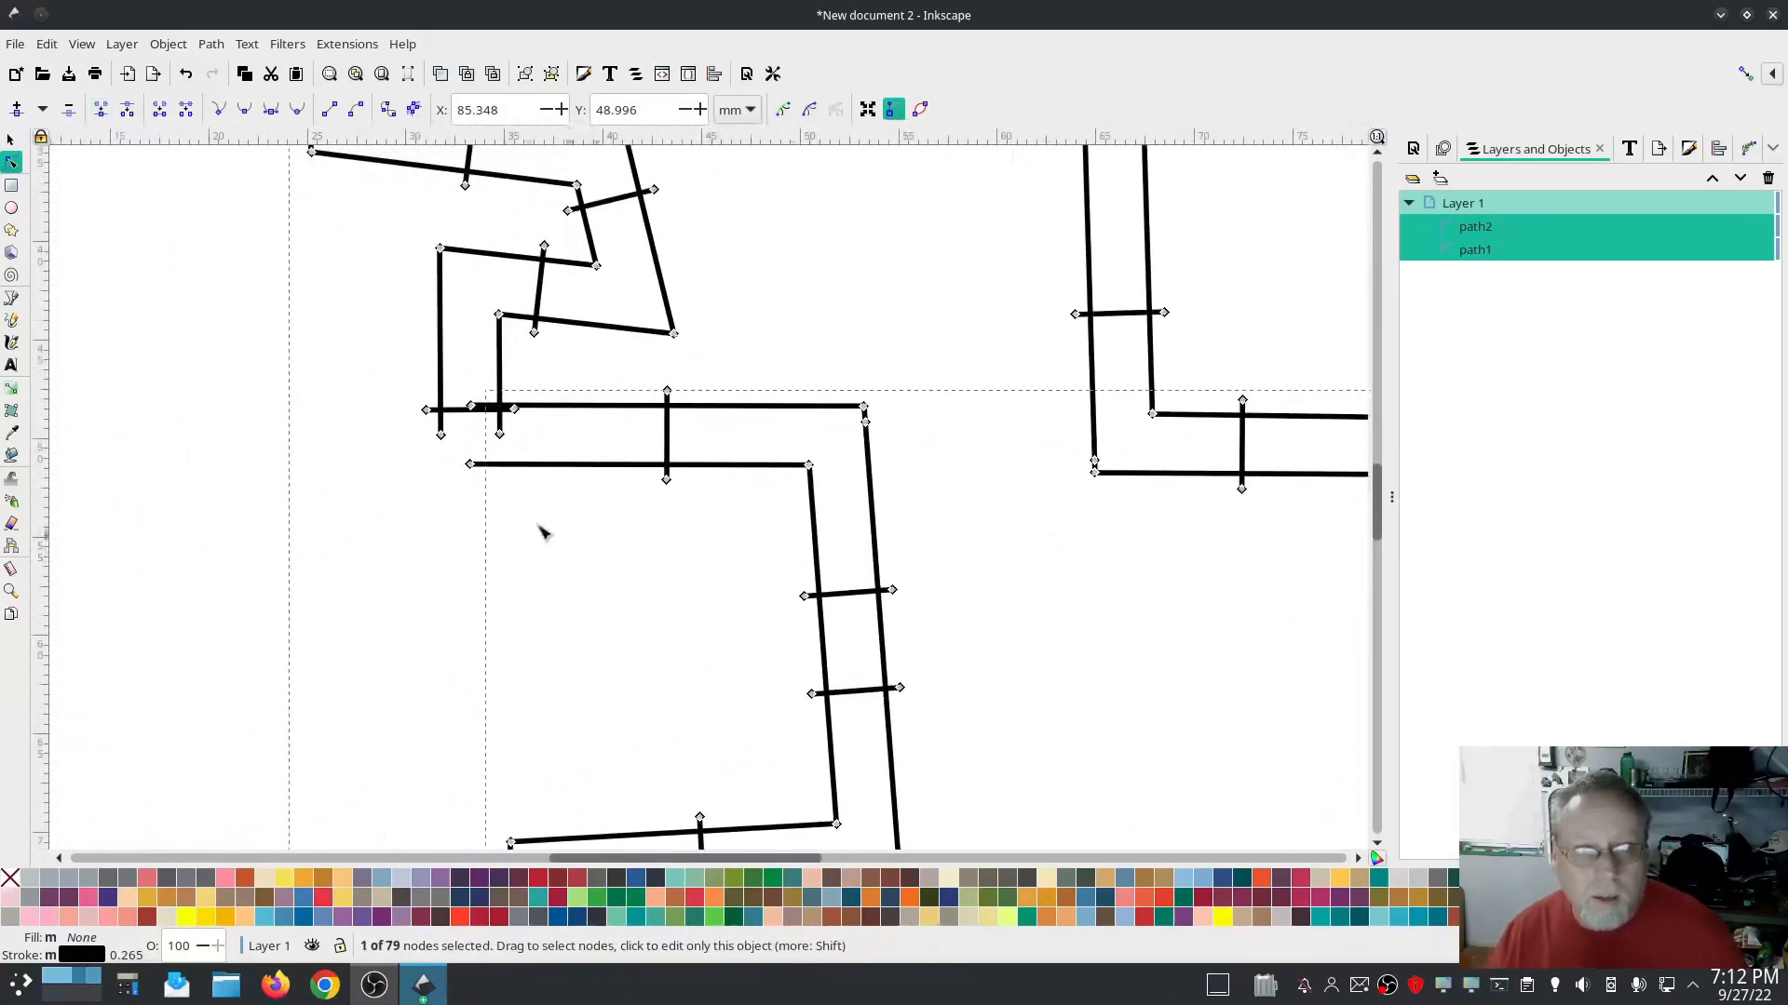
{"action": "left_click", "coordinate": [471, 407]}
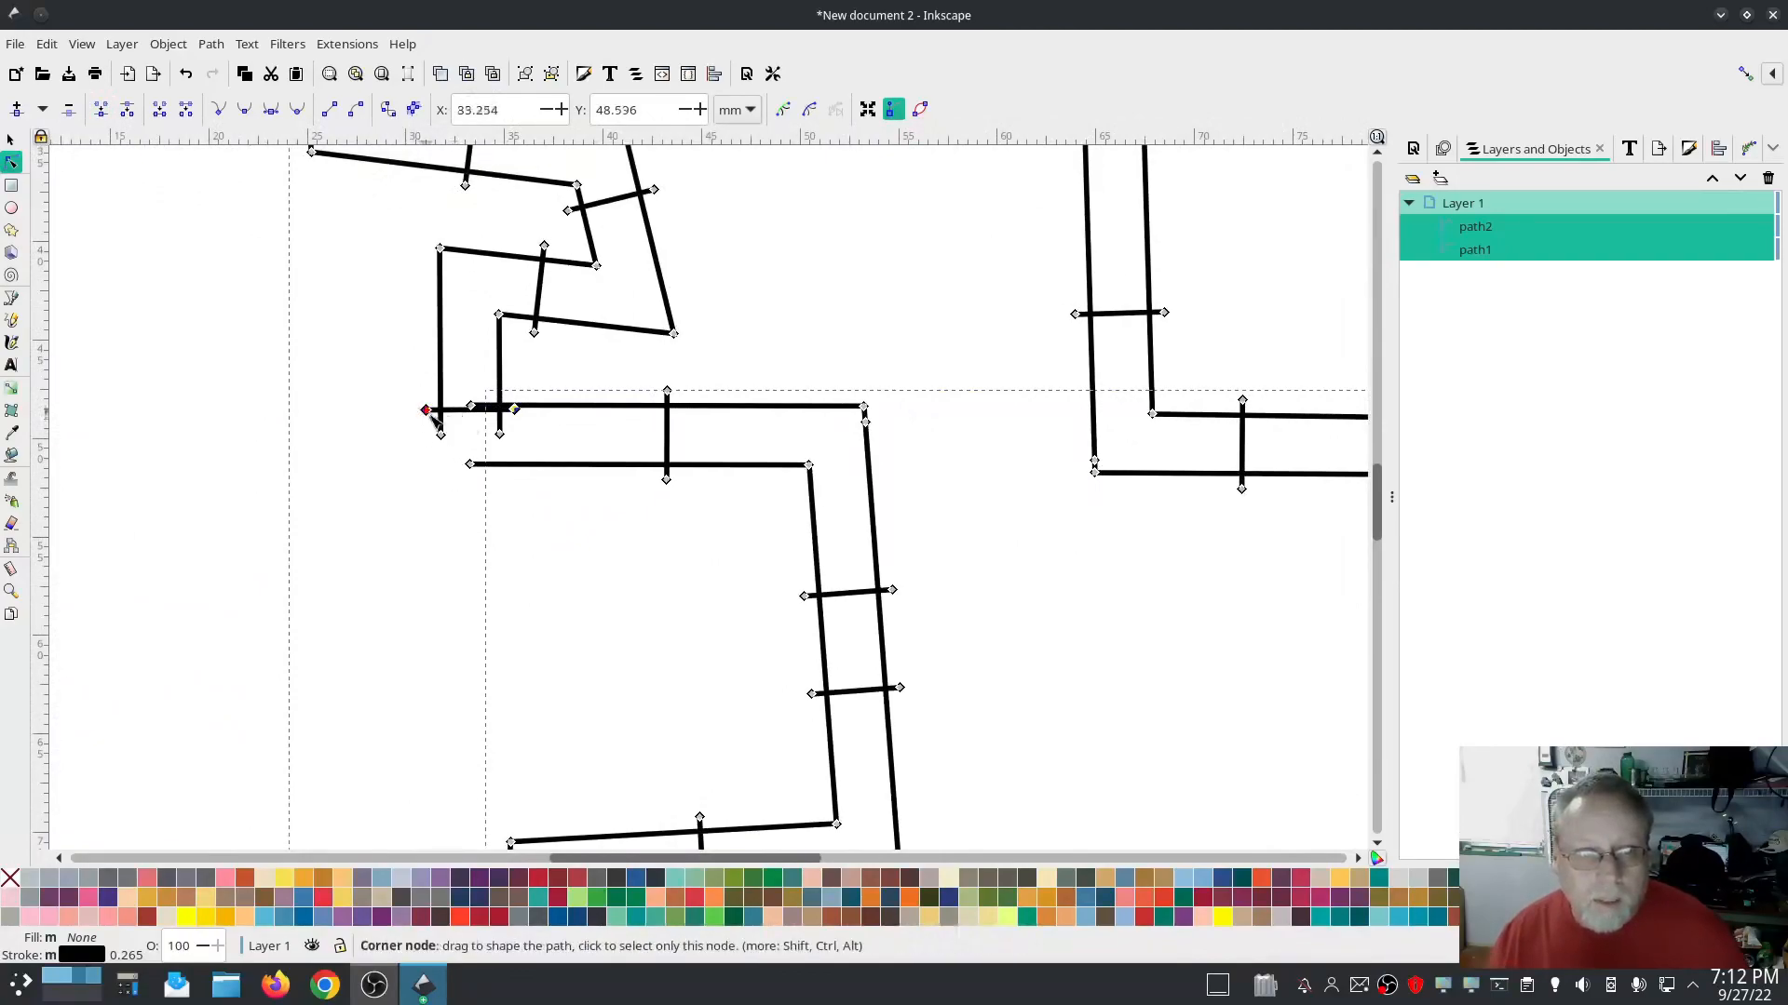
{"action": "left_click_drag", "start_coordinate": [425, 410], "coordinate": [481, 400]}
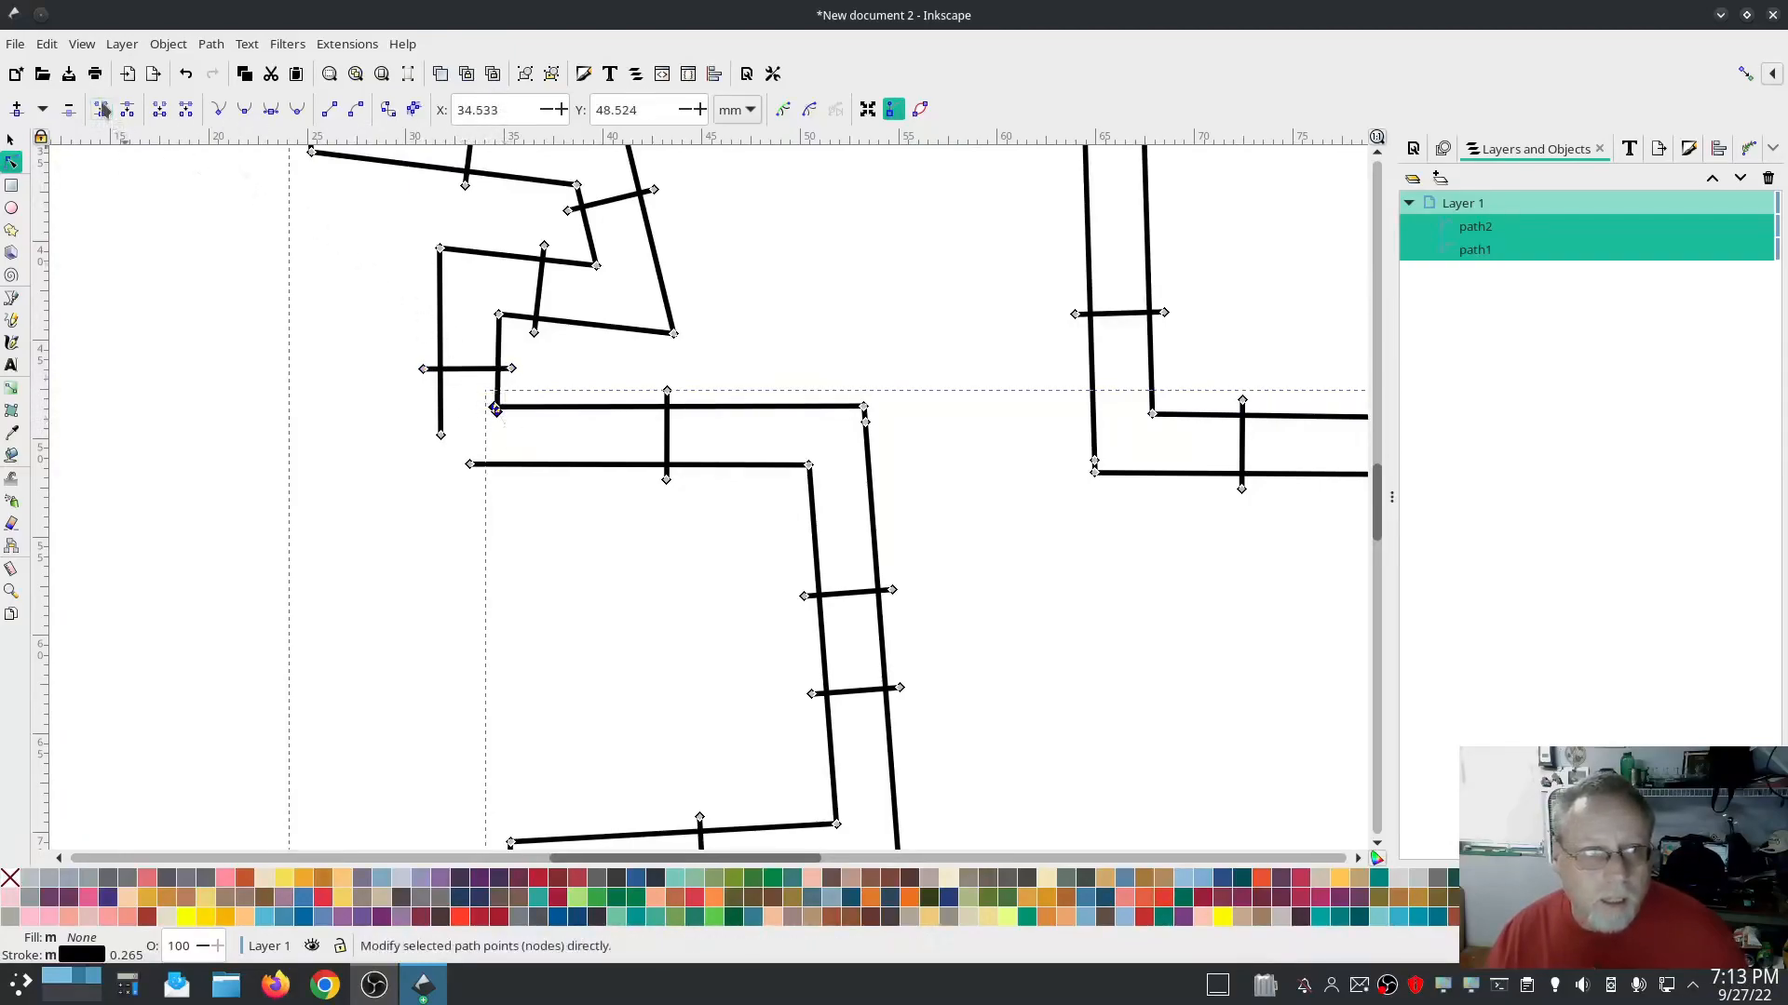
{"action": "left_click_drag", "start_coordinate": [471, 467], "coordinate": [441, 464]}
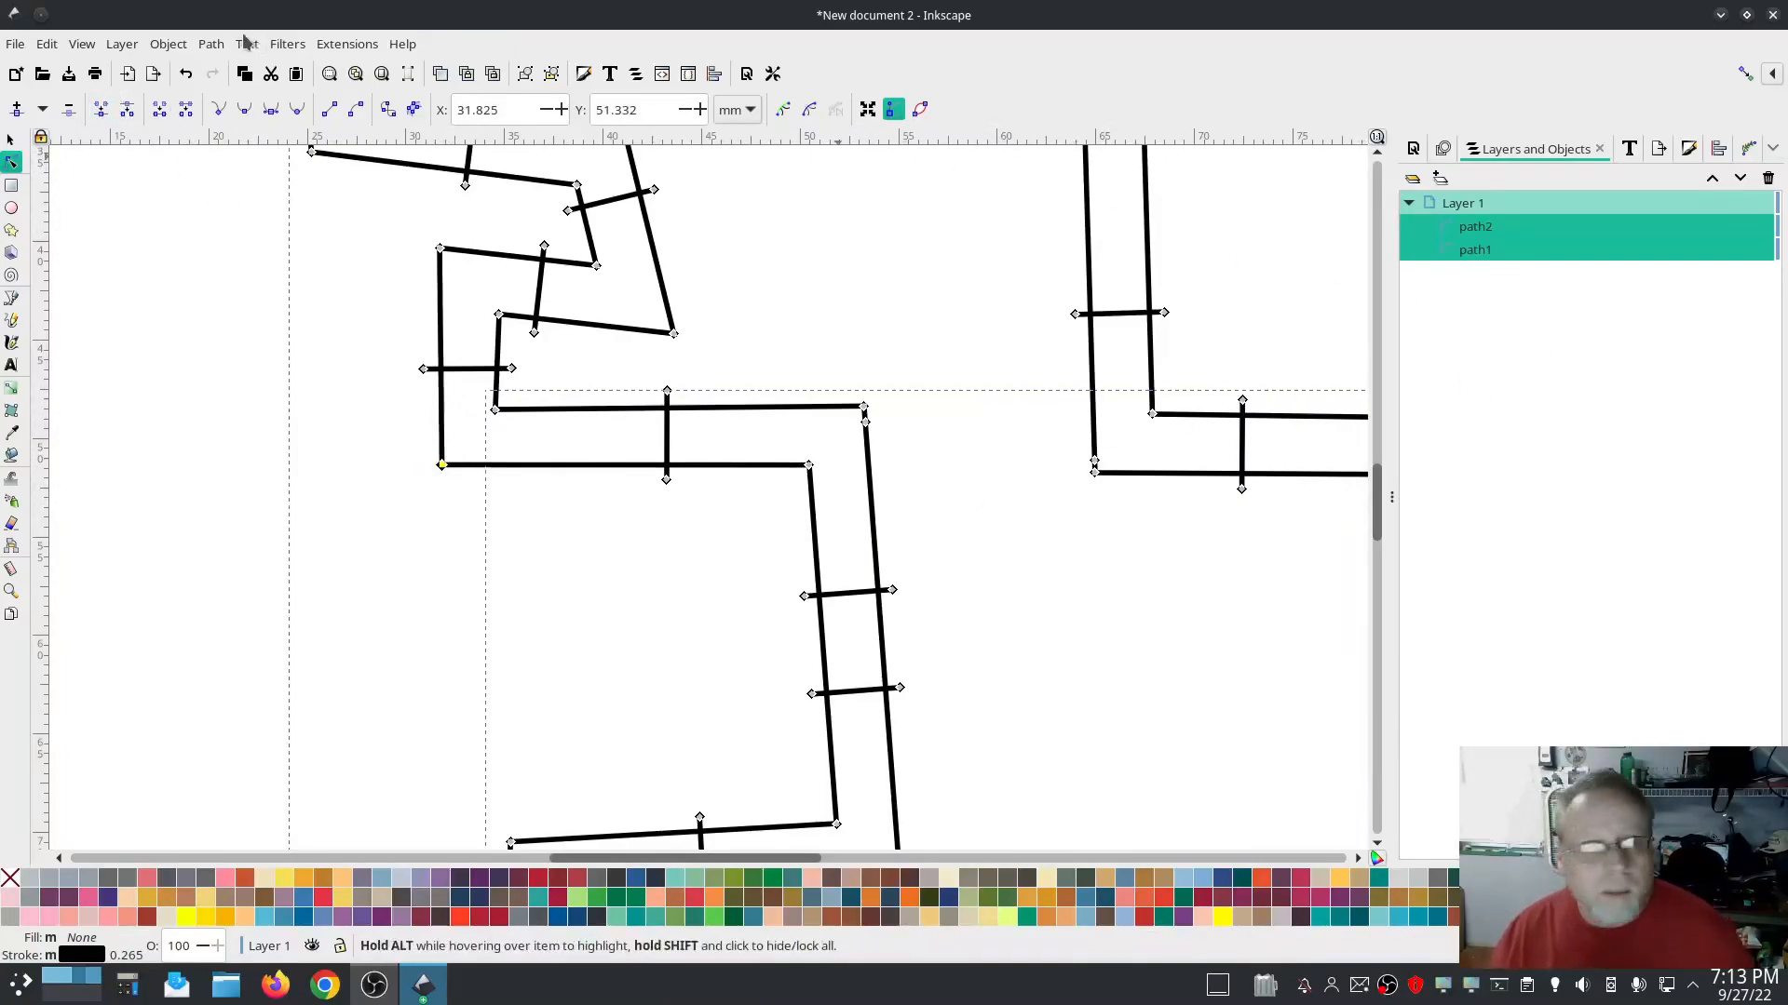
Combine path1 and path2 into a single path and open the Ink/Stitch embroidery parameters for it
{"action": "left_click", "coordinate": [210, 44]}
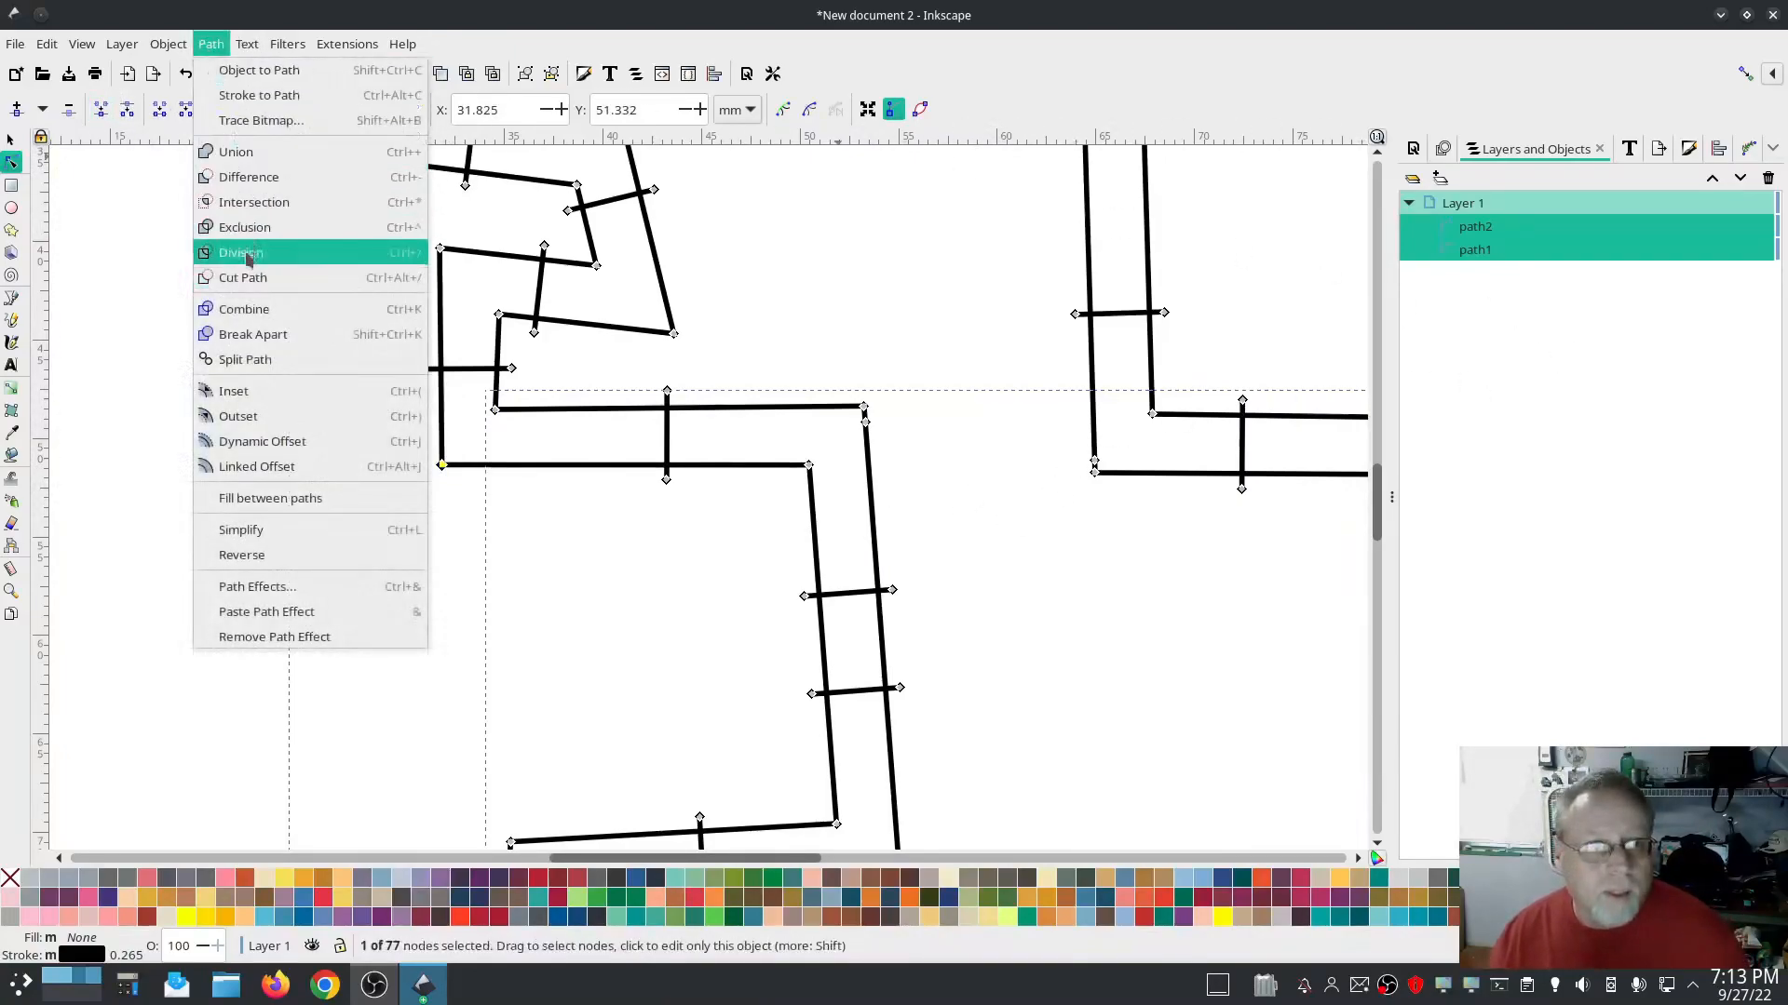
{"action": "left_click", "coordinate": [244, 309]}
{"action": "left_click", "coordinate": [347, 43]}
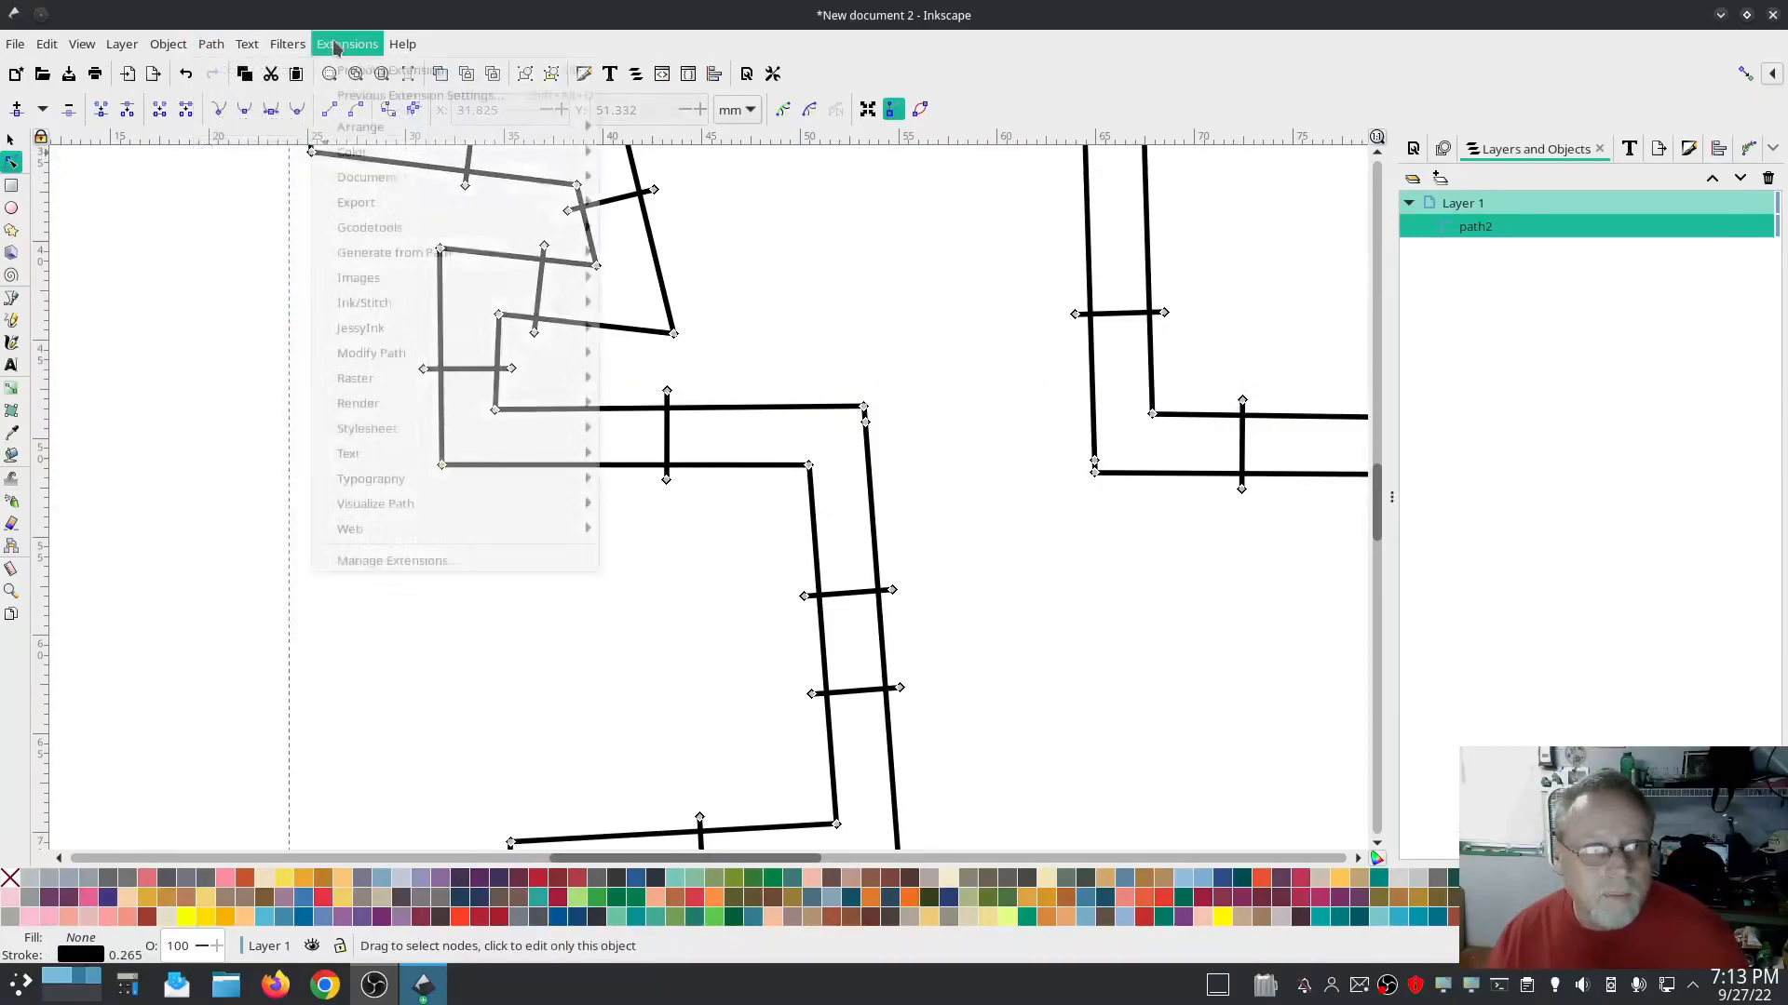
{"action": "mouse_move", "coordinate": [373, 303]}
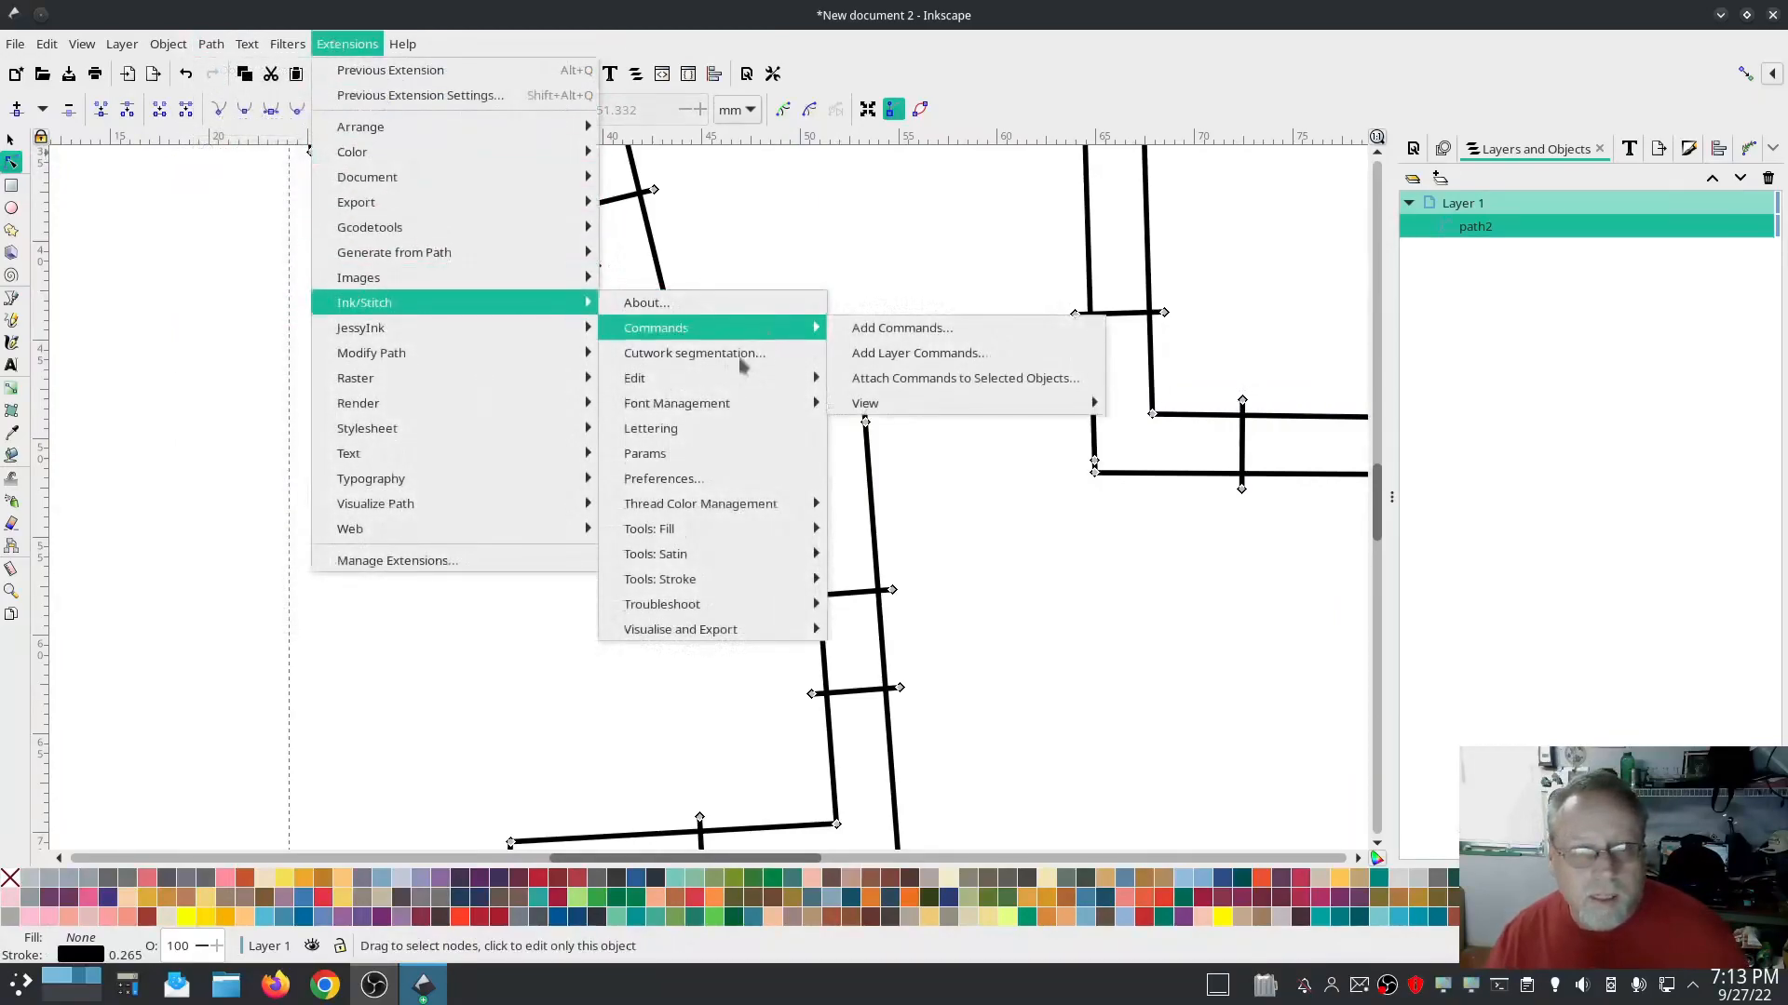
{"action": "left_click", "coordinate": [684, 453]}
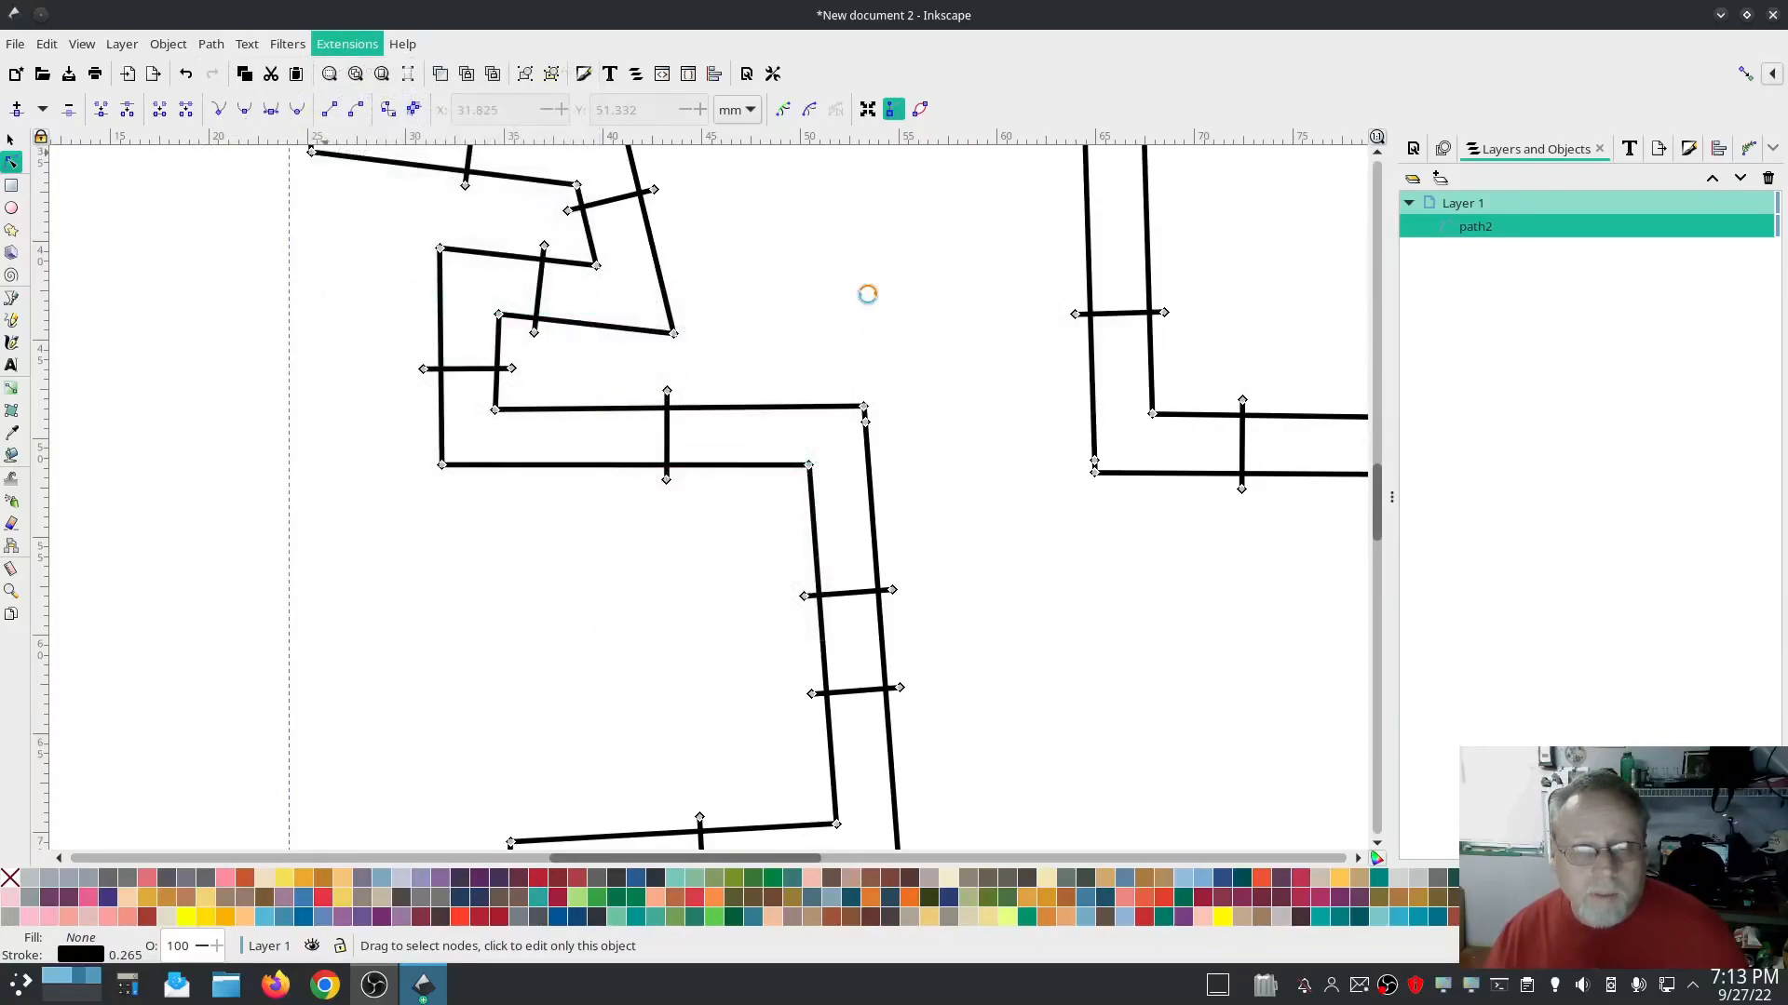
{"action": "left_click_drag", "start_coordinate": [813, 133], "coordinate": [332, 128]}
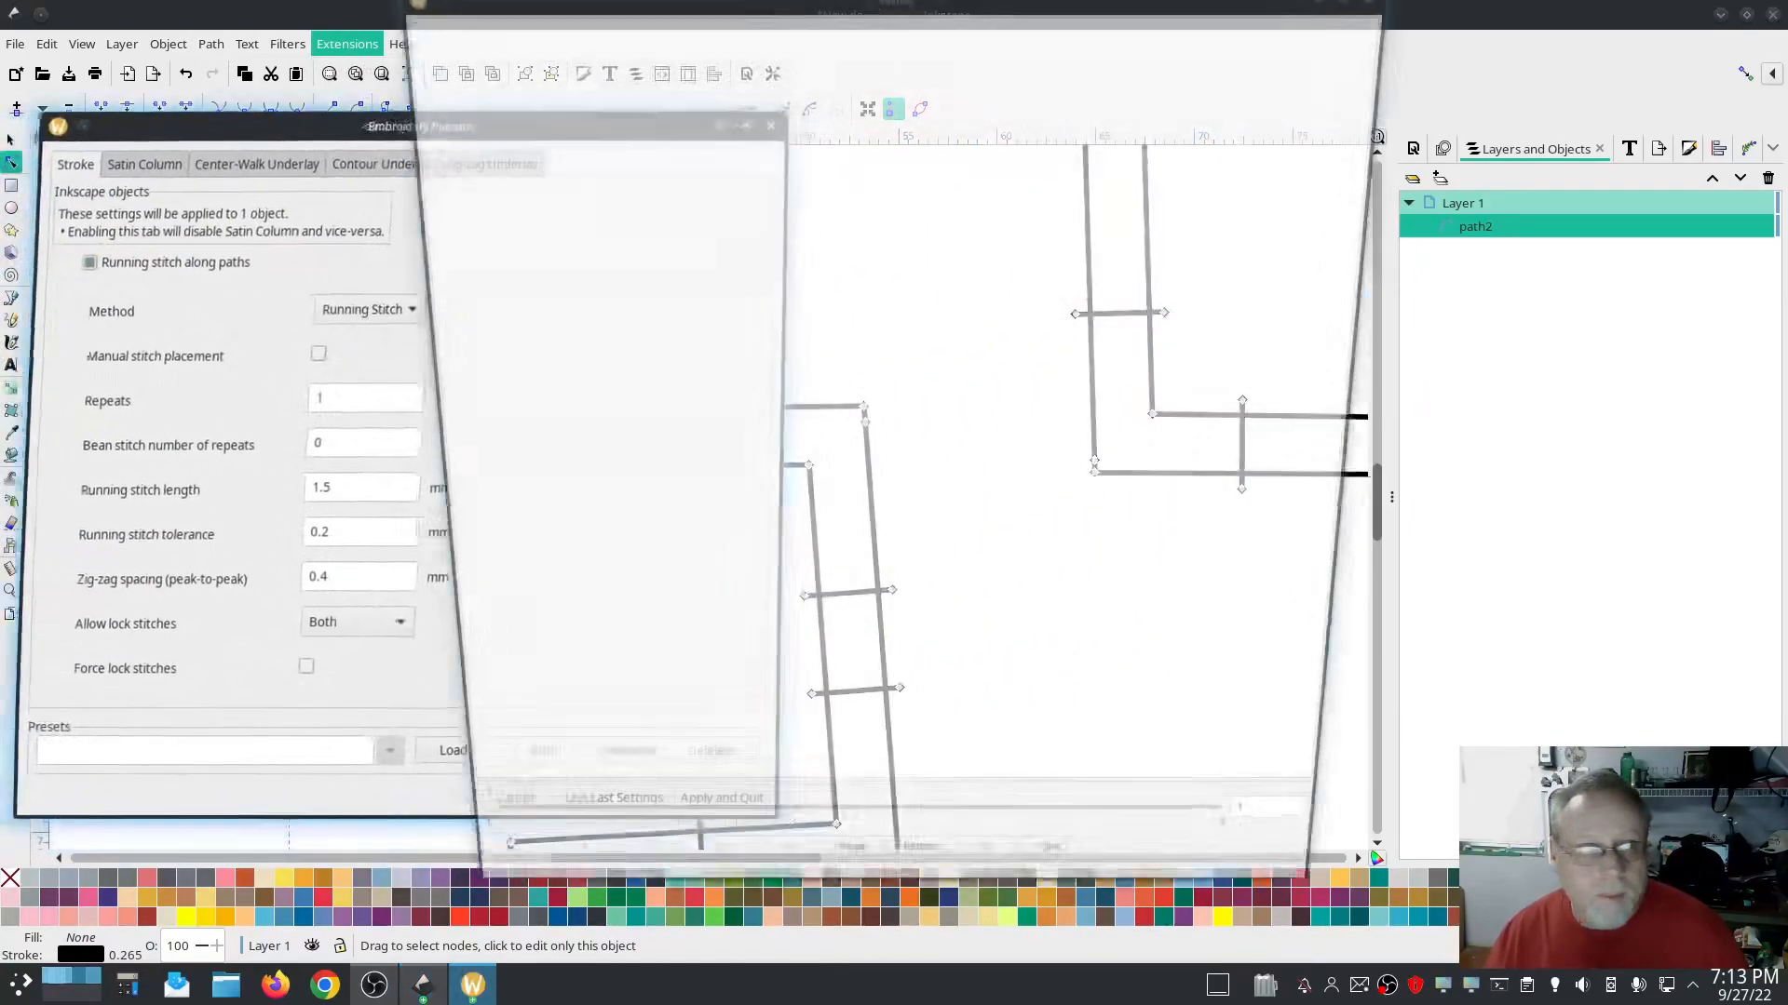
Enable the custom satin column option for the combined stepped outline, check its stitch preview, and apply the parameters
{"action": "left_click", "coordinate": [159, 172]}
{"action": "left_click", "coordinate": [83, 283]}
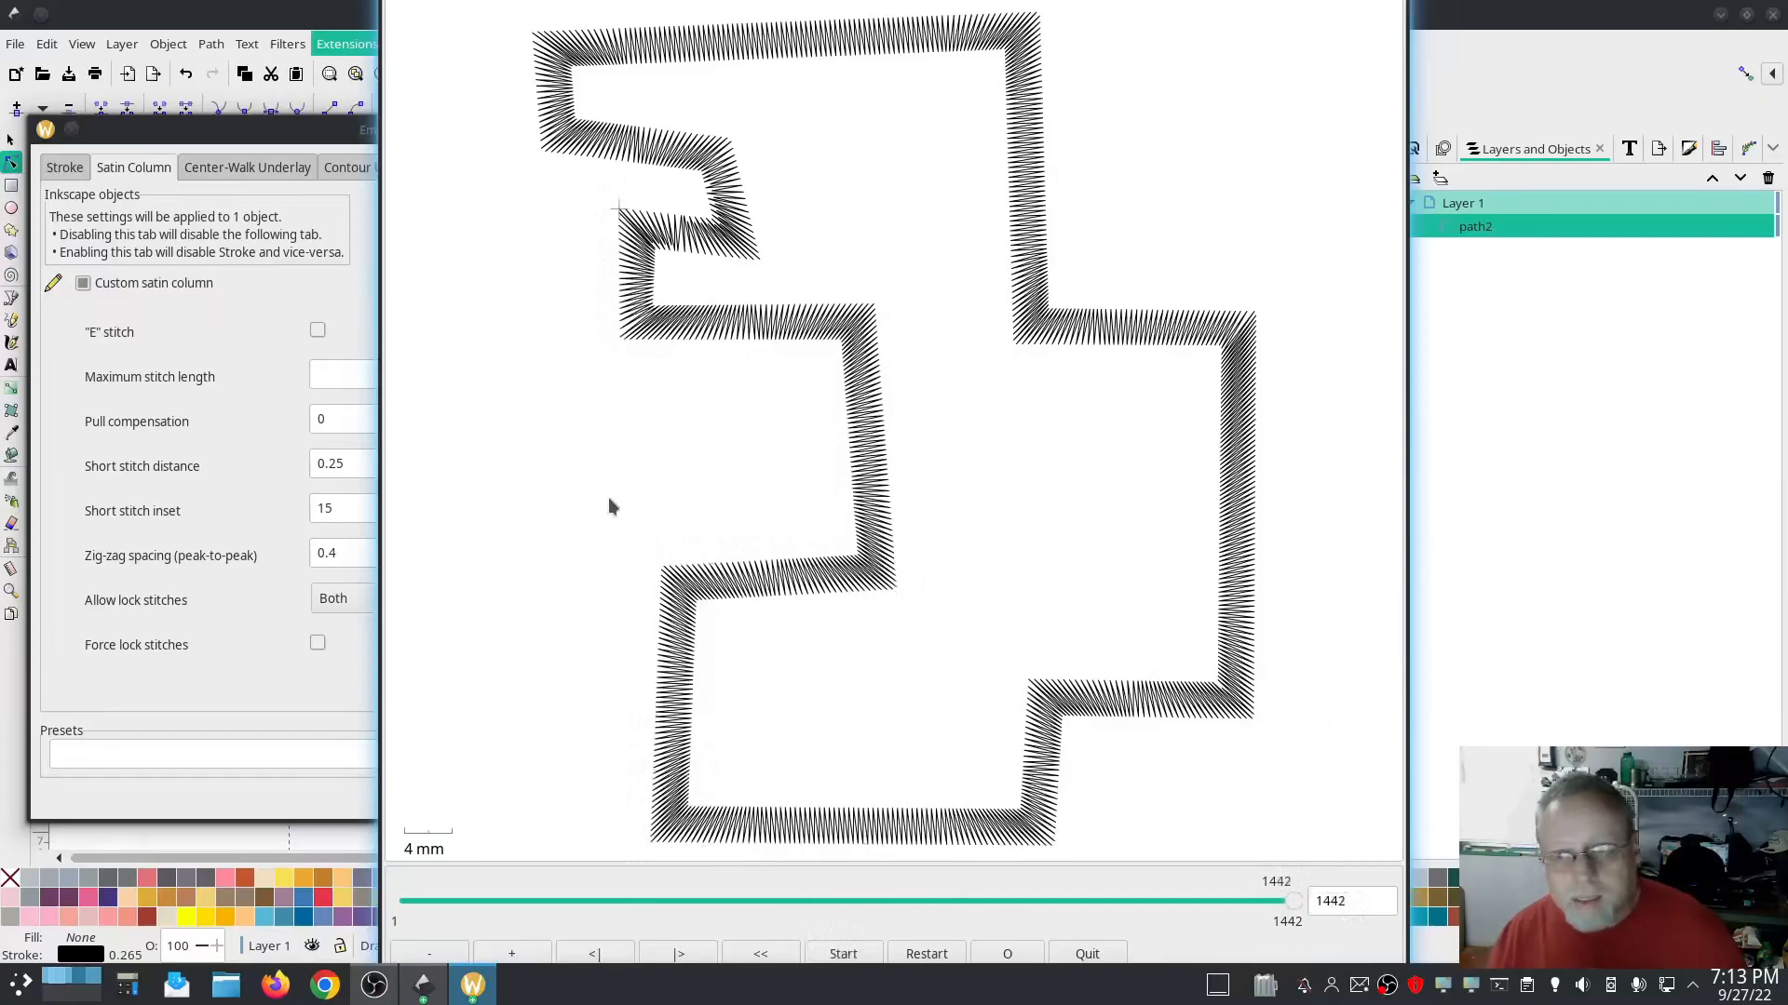
{"action": "left_click", "coordinate": [361, 298]}
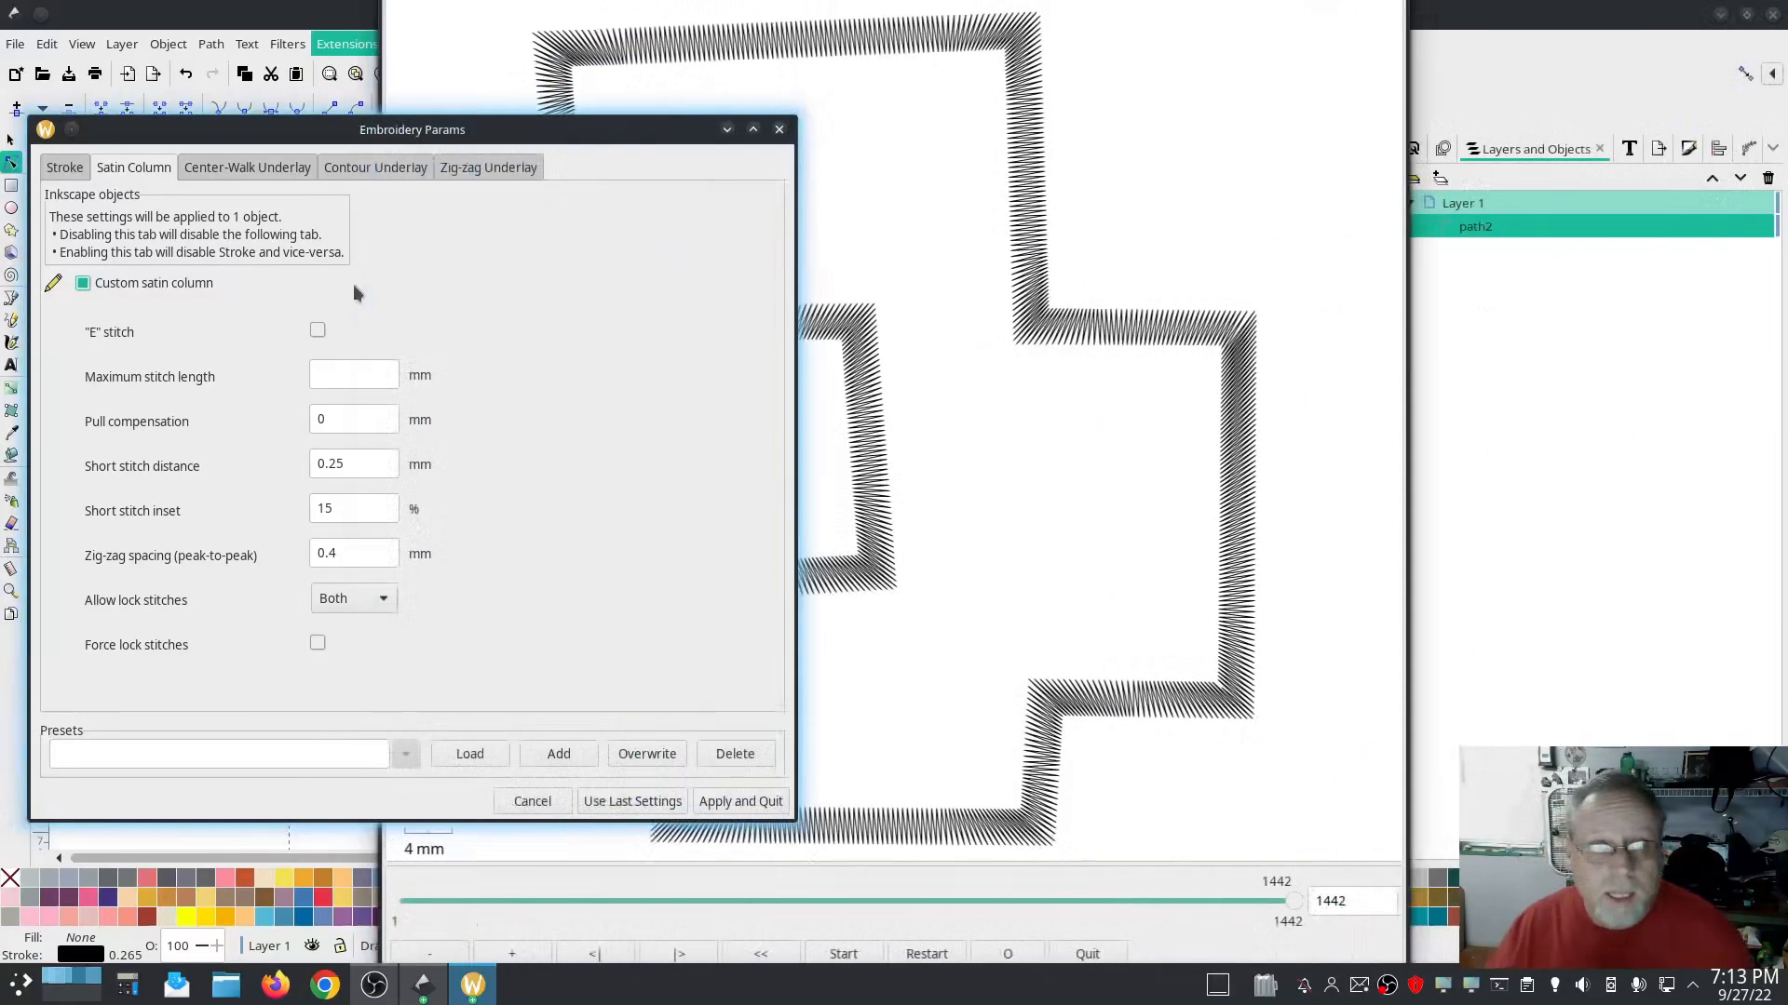
{"action": "left_click", "coordinate": [741, 802]}
{"action": "scroll", "coordinate": [1095, 611], "scroll_direction": "down", "scroll_amount": 3}
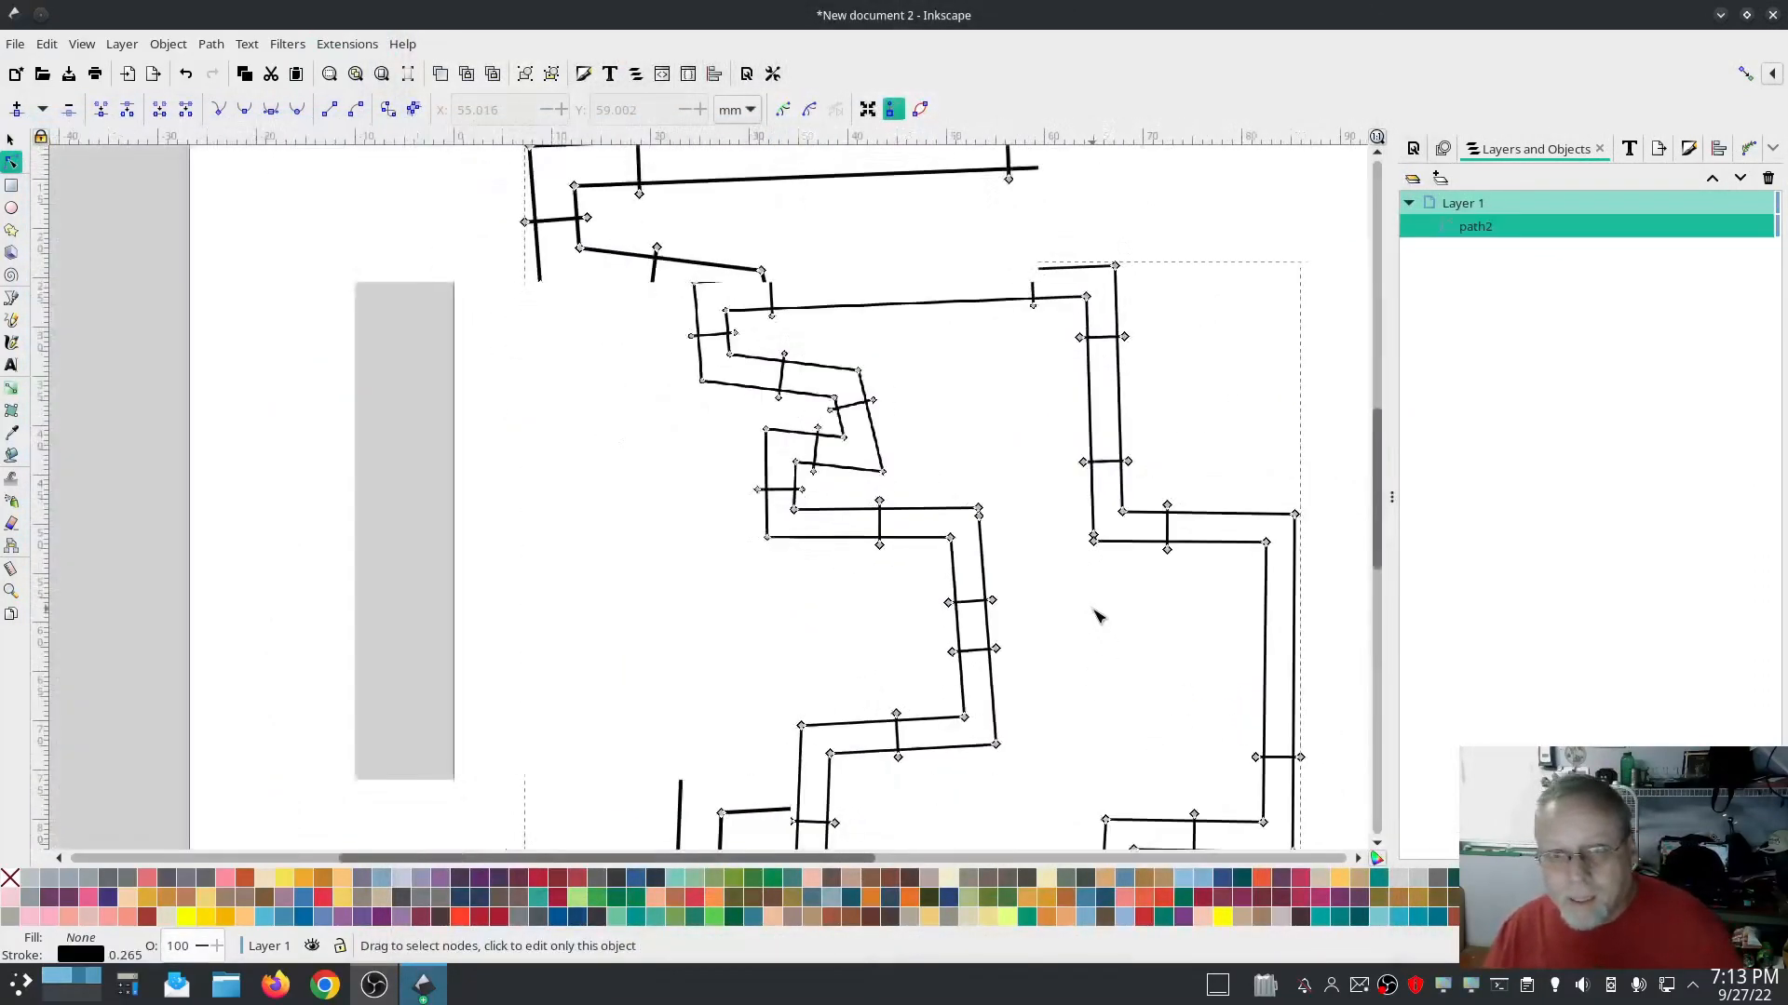
{"action": "left_click_drag", "start_coordinate": [1185, 671], "coordinate": [1057, 583]}
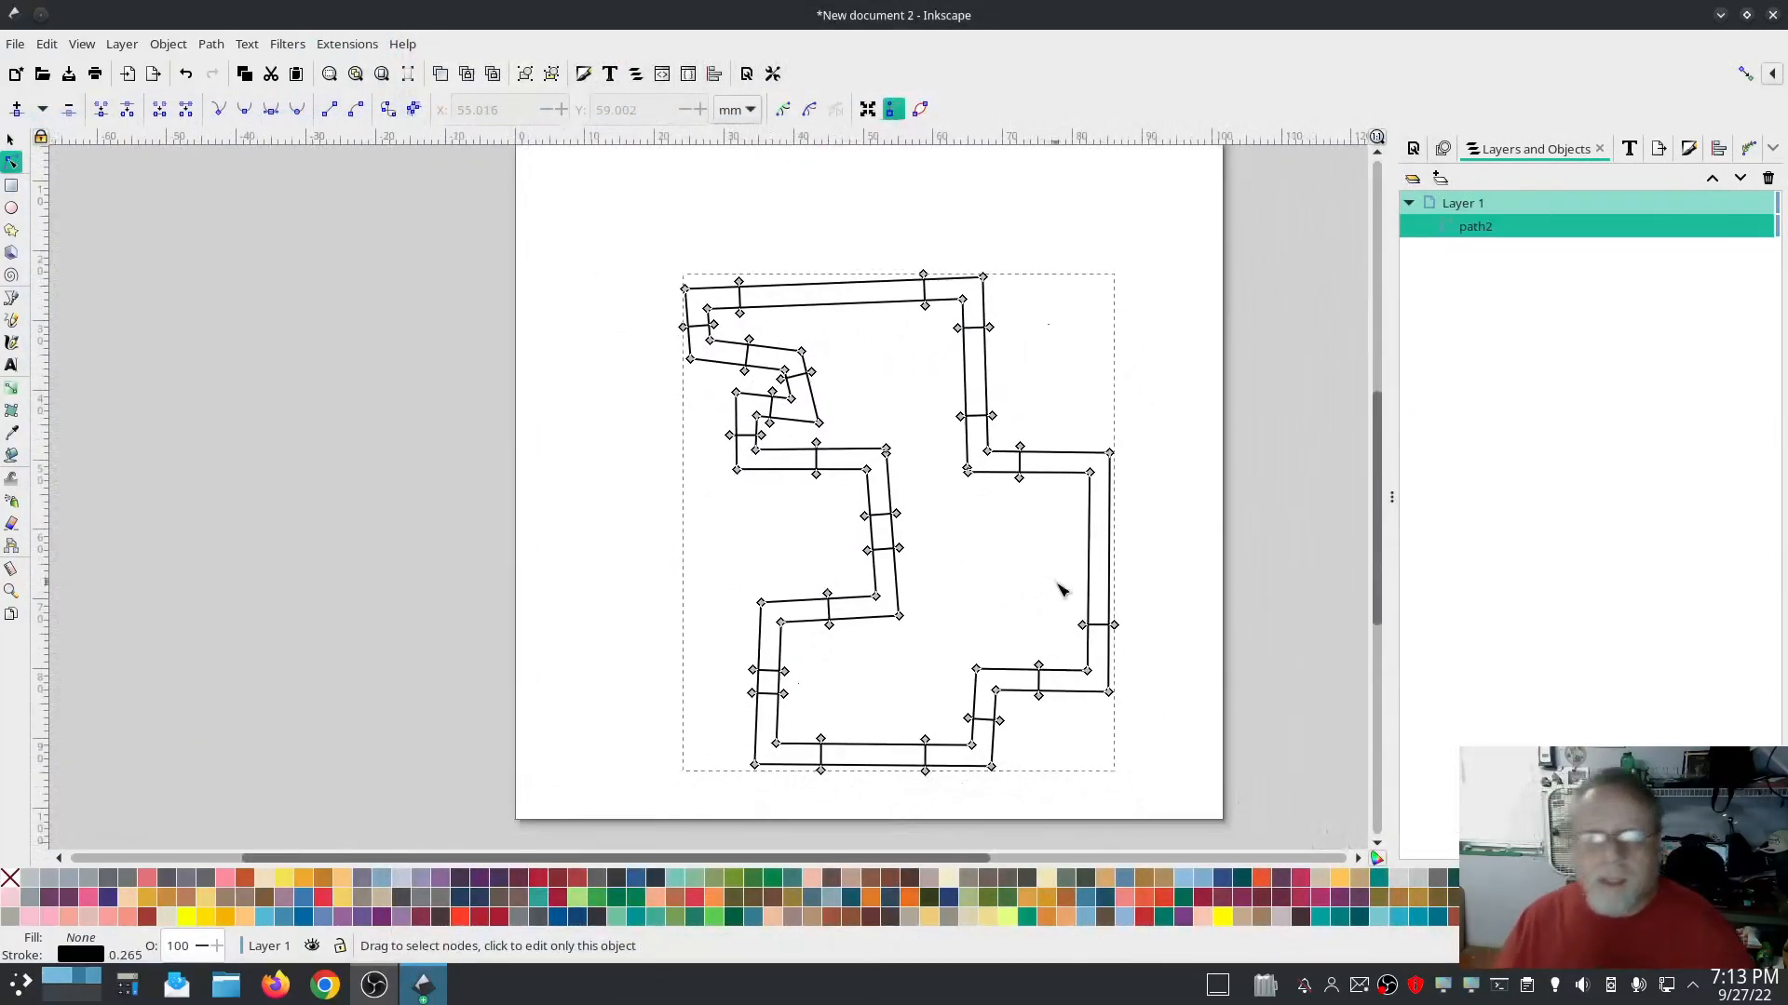